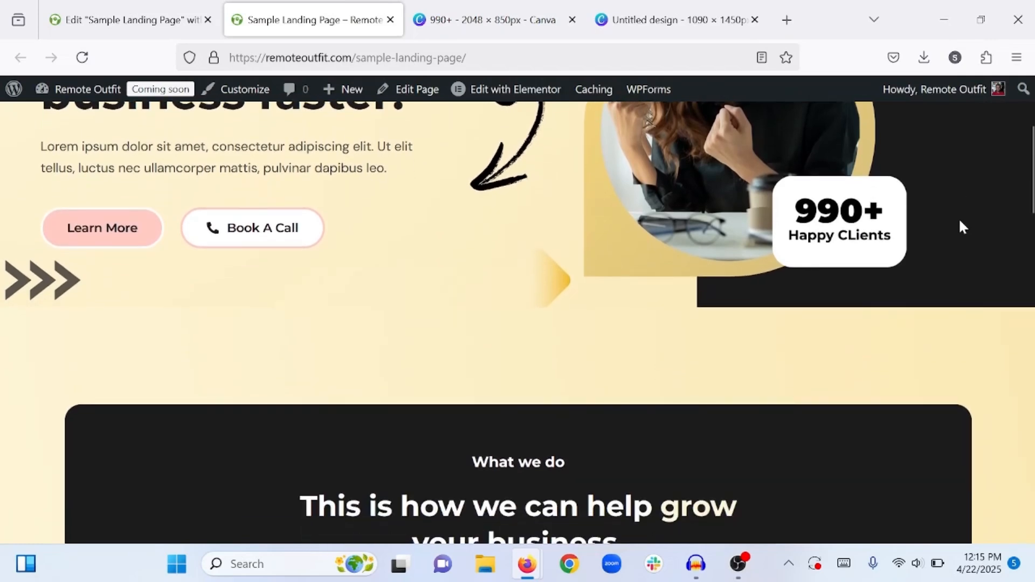
- Look through the finished sample landing page from the hero section down to the testimonial section
{"action": "scroll", "coordinate": [959, 221], "scroll_direction": "down", "scroll_amount": 6}
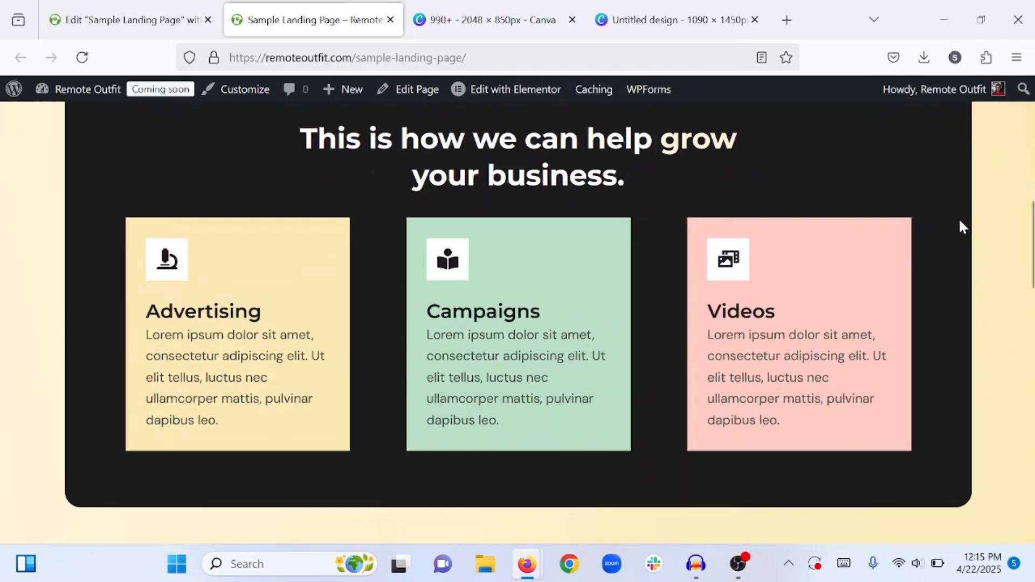
{"action": "scroll", "coordinate": [963, 227], "scroll_direction": "down", "scroll_amount": 6}
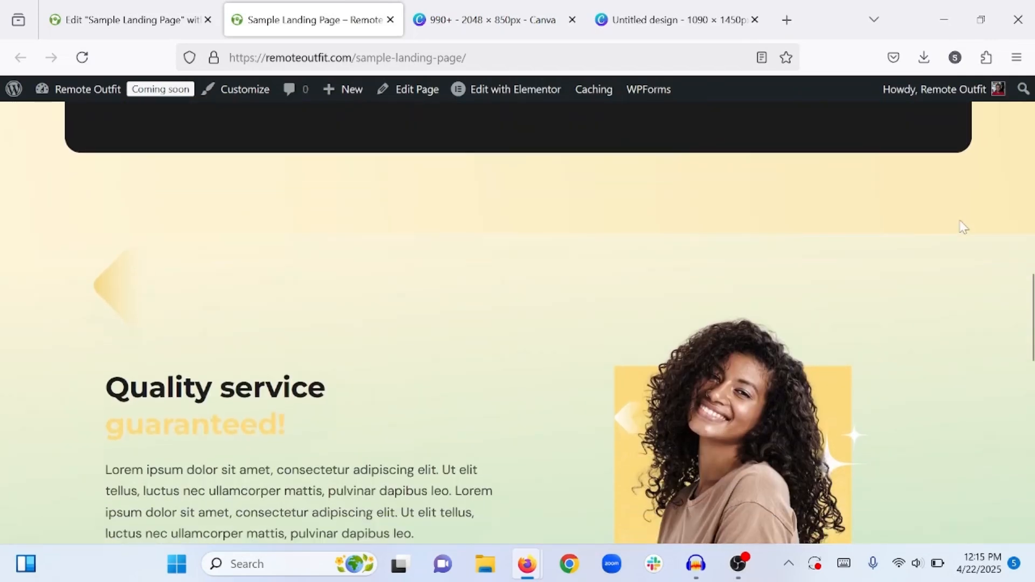
{"action": "scroll", "coordinate": [963, 227], "scroll_direction": "down", "scroll_amount": 6}
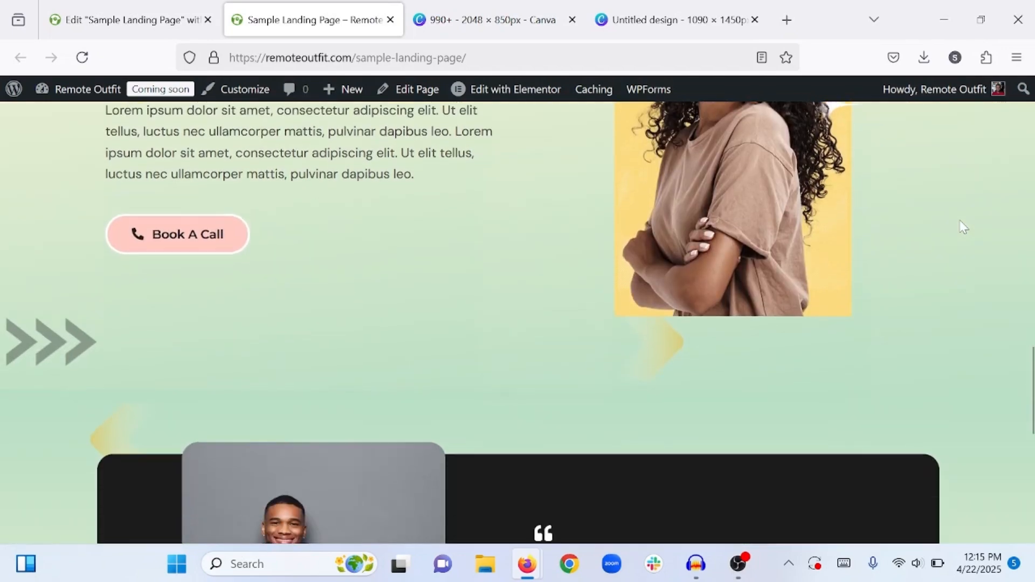
{"action": "scroll", "coordinate": [962, 226], "scroll_direction": "down", "scroll_amount": 5}
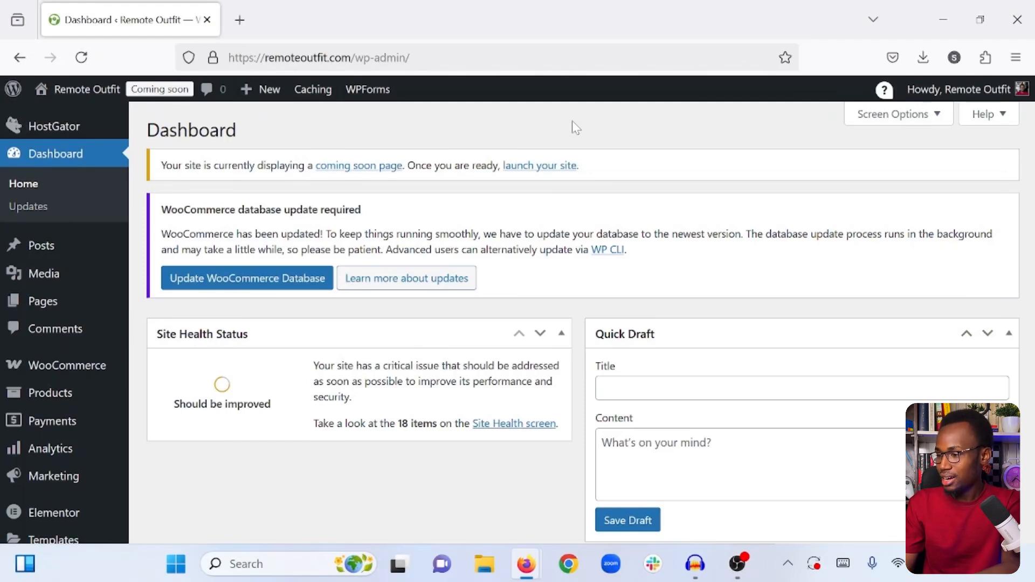
- Create a new WordPress page titled "Sample Landing Page" and publish it
{"action": "mouse_move", "coordinate": [40, 317]}
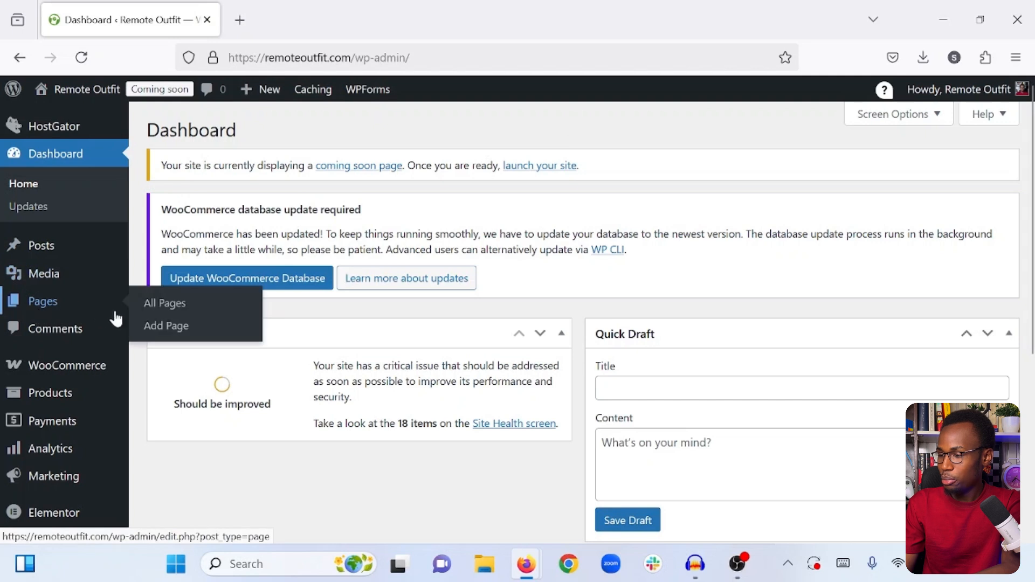
{"action": "left_click", "coordinate": [164, 327]}
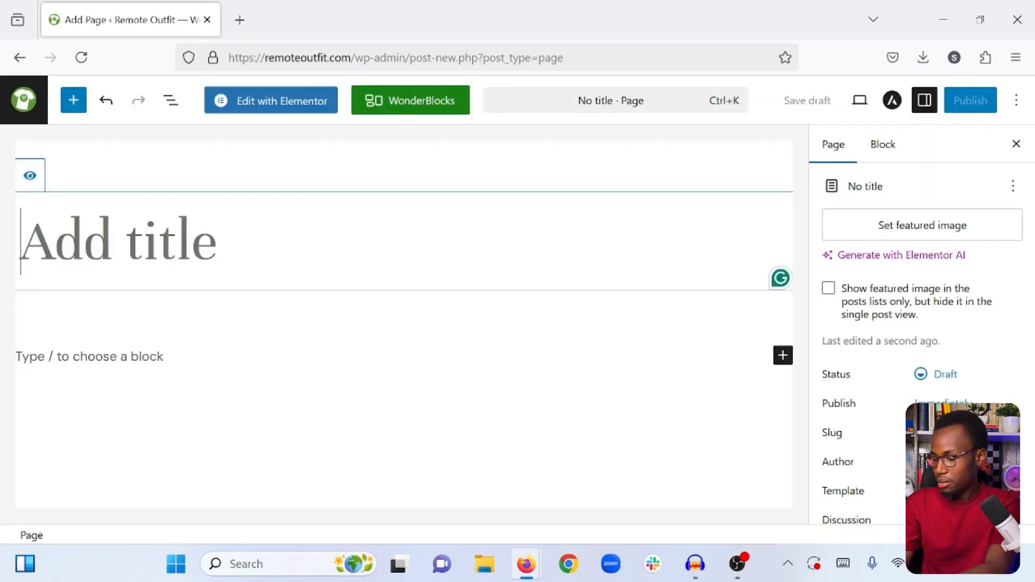
{"action": "type", "text": "Sample Landing p"}
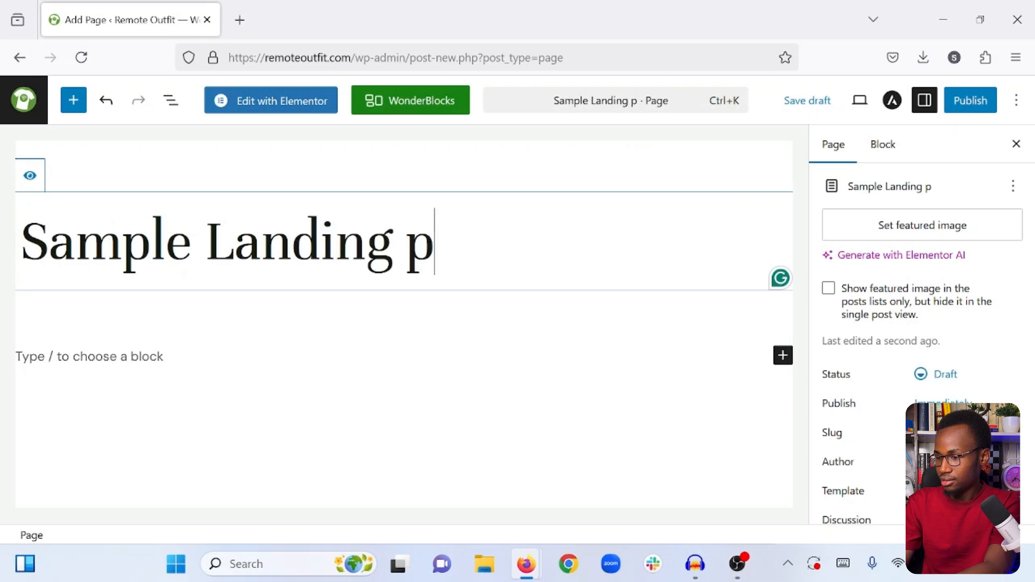
{"action": "key", "text": "BackSpace"}
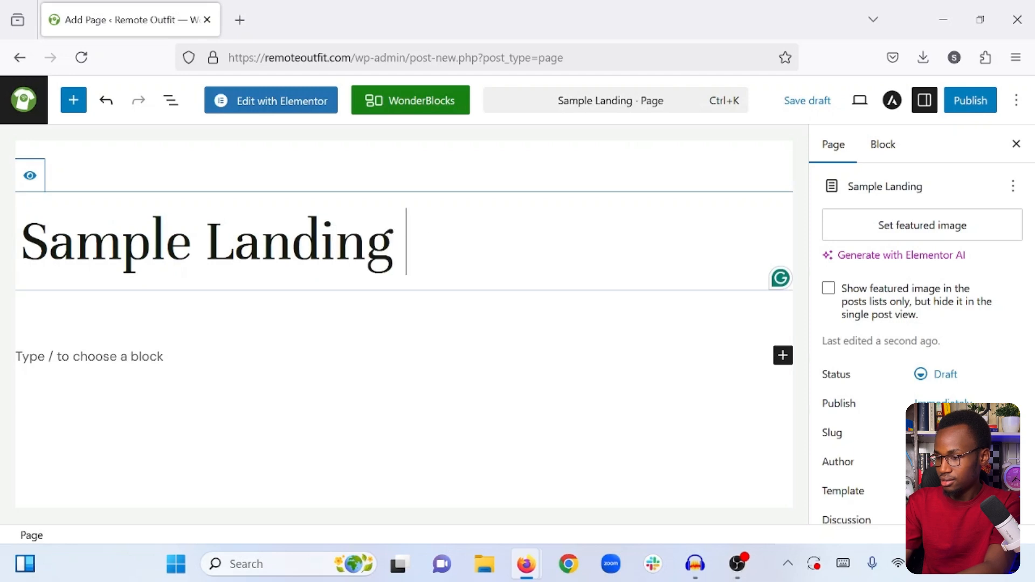
{"action": "type", "text": "Page"}
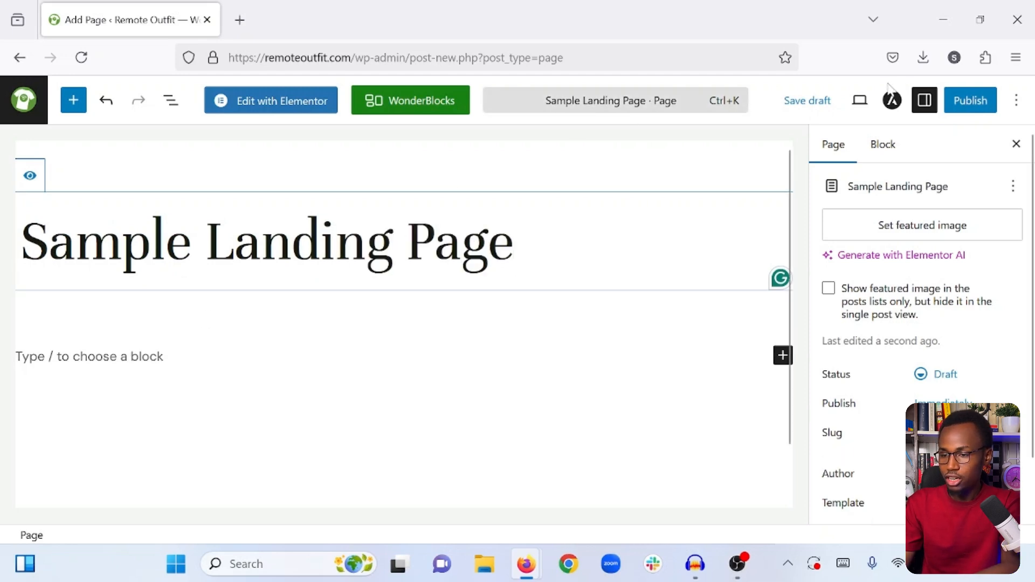
{"action": "left_click", "coordinate": [954, 103]}
{"action": "left_click", "coordinate": [954, 102]}
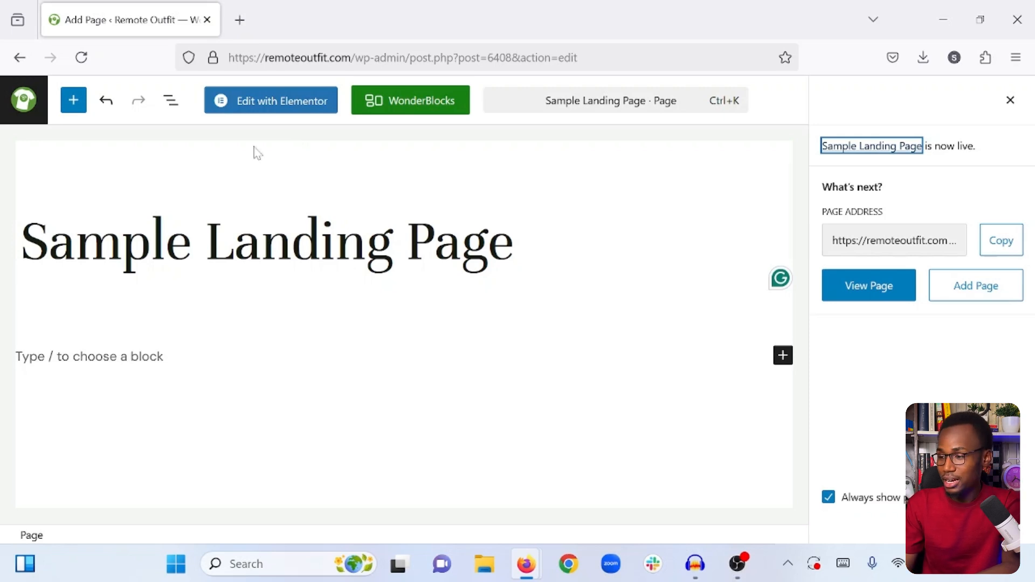
- Open the page for editing in Elementor and set its page layout to Elementor Canvas
{"action": "left_click", "coordinate": [269, 111]}
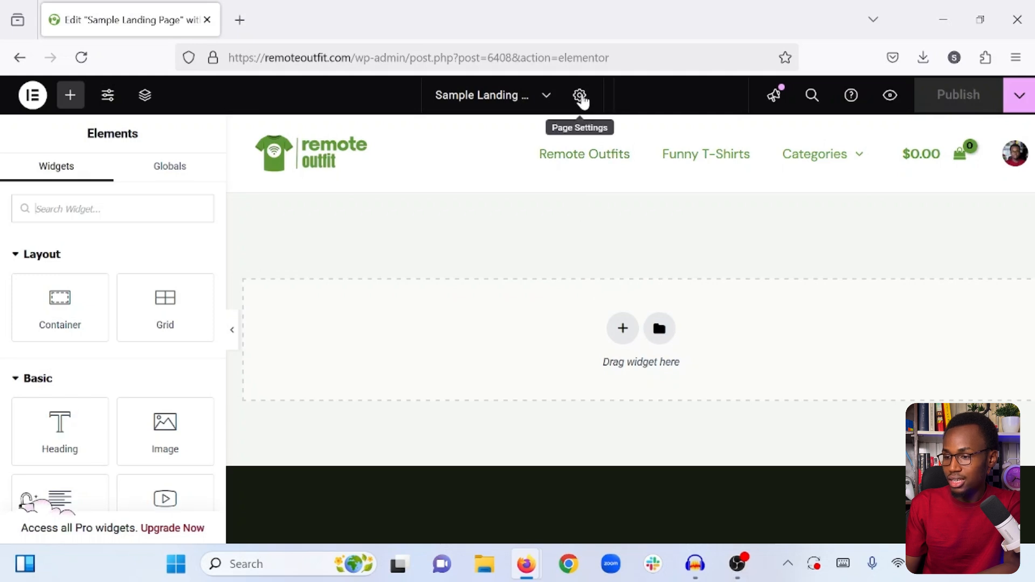
{"action": "left_click", "coordinate": [580, 97]}
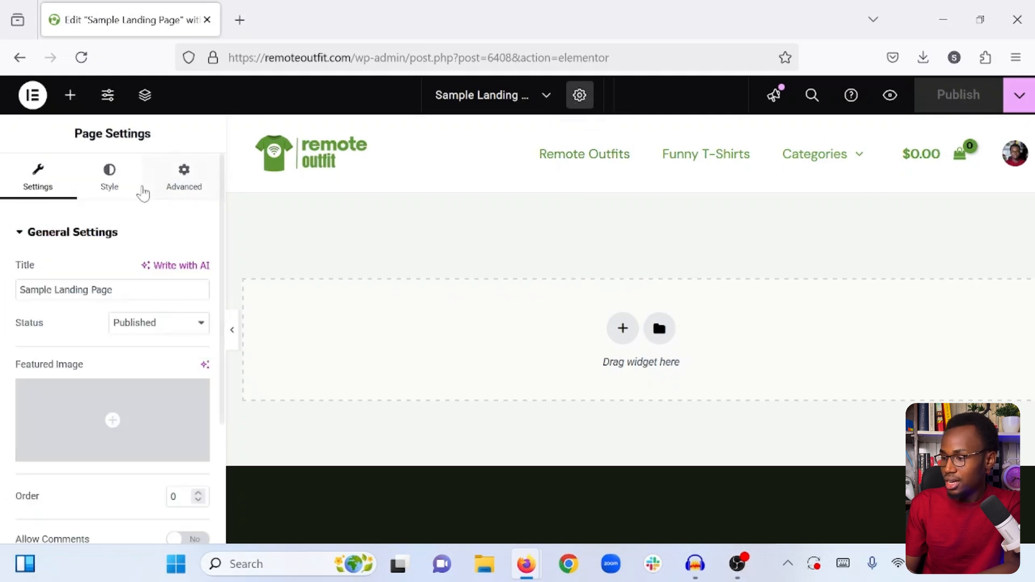
{"action": "scroll", "coordinate": [81, 288], "scroll_direction": "down", "scroll_amount": 3}
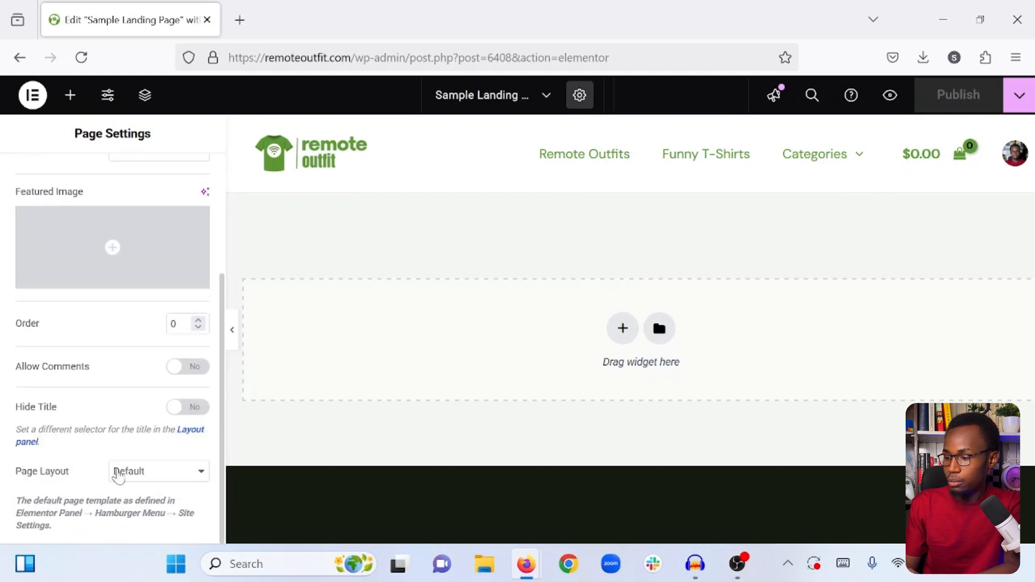
{"action": "left_click", "coordinate": [134, 472]}
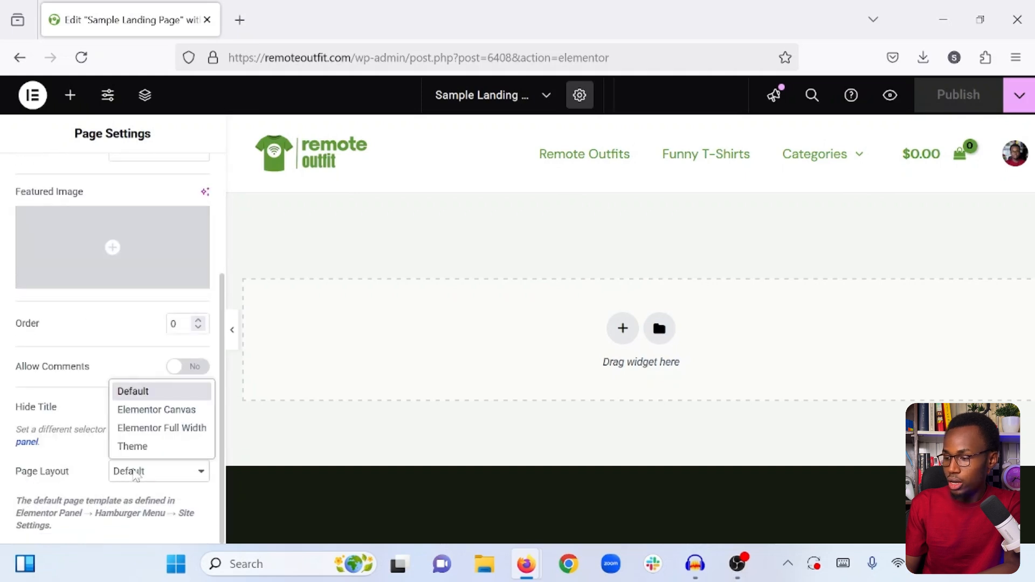
{"action": "left_click", "coordinate": [157, 412]}
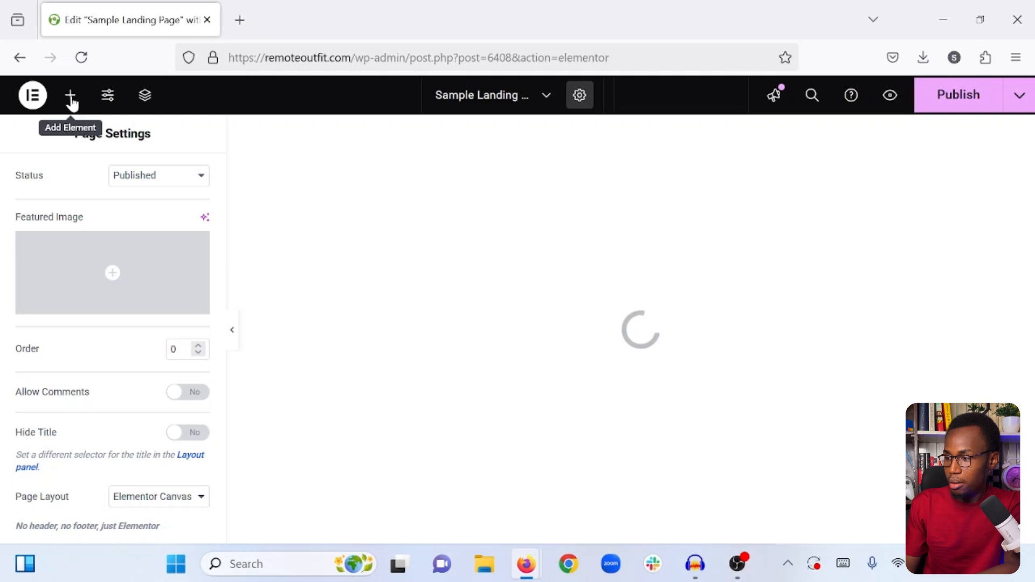
- Return to the widget list, close the Structure window and publish the layout change
{"action": "left_click", "coordinate": [71, 97]}
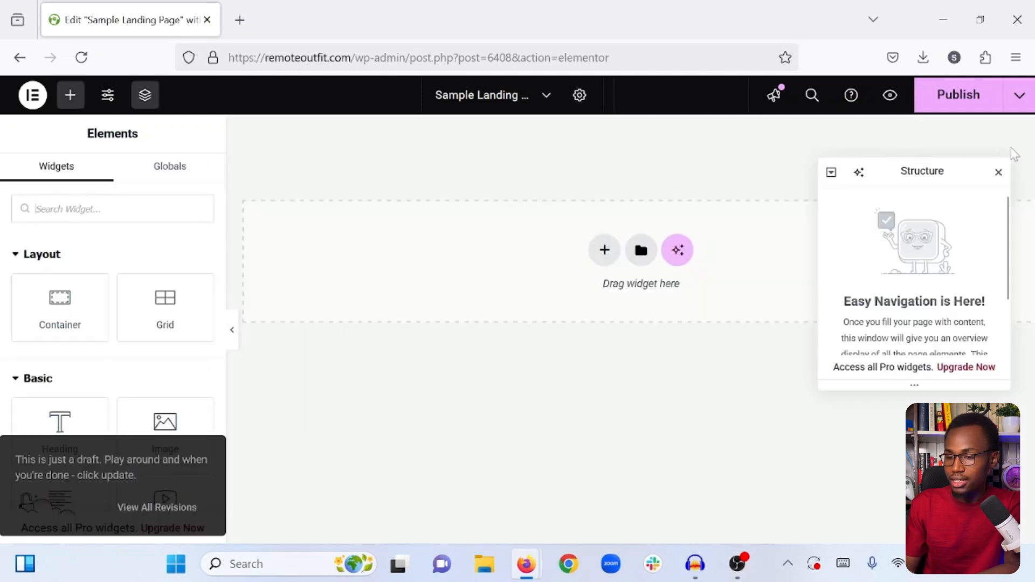
{"action": "left_click", "coordinate": [998, 172]}
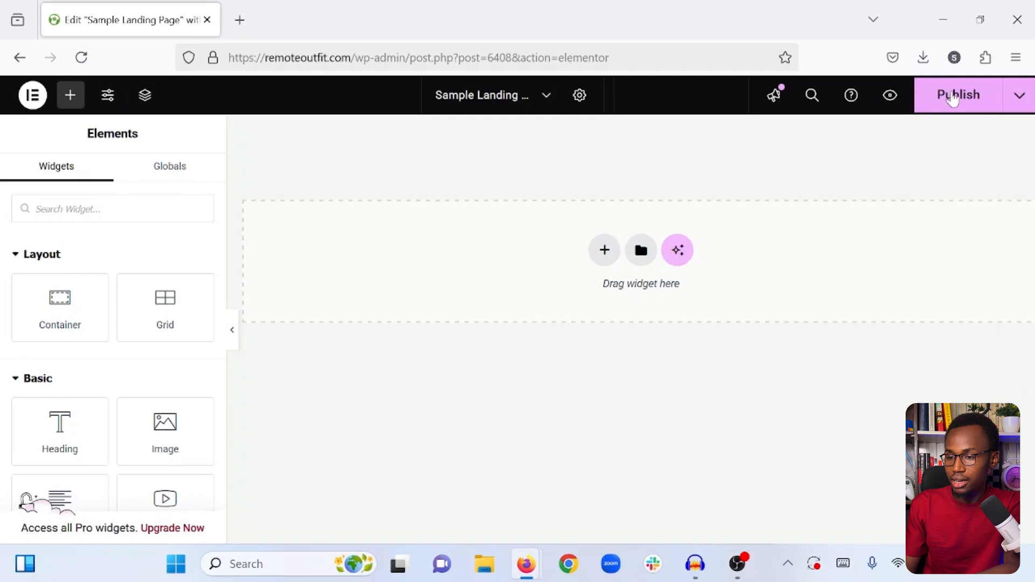
{"action": "left_click", "coordinate": [947, 99]}
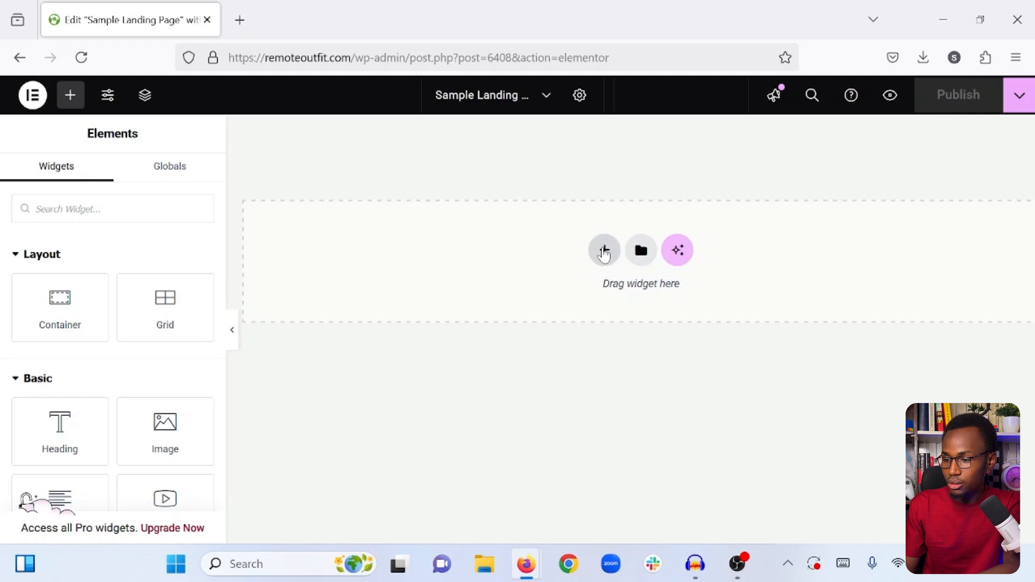
- Add a container to the empty page and set its minimum height to 500 px
{"action": "left_click", "coordinate": [604, 251]}
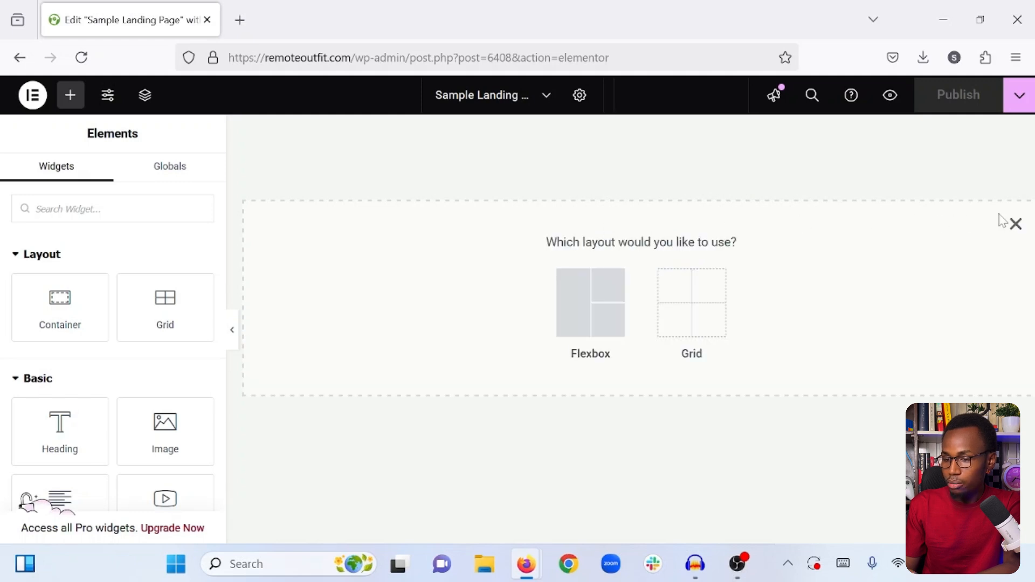
{"action": "left_click", "coordinate": [1015, 224]}
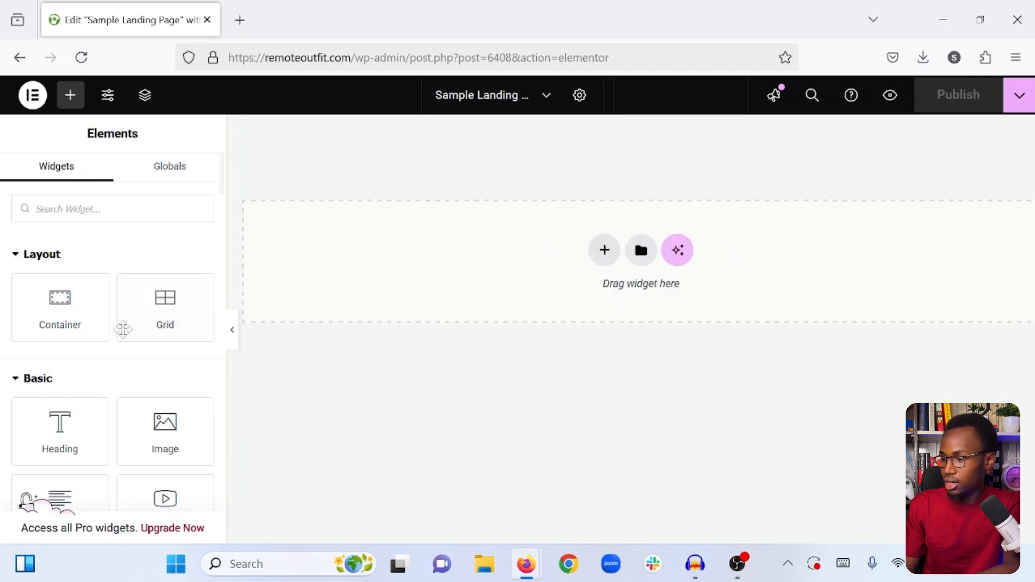
{"action": "left_click_drag", "start_coordinate": [50, 313], "coordinate": [596, 259]}
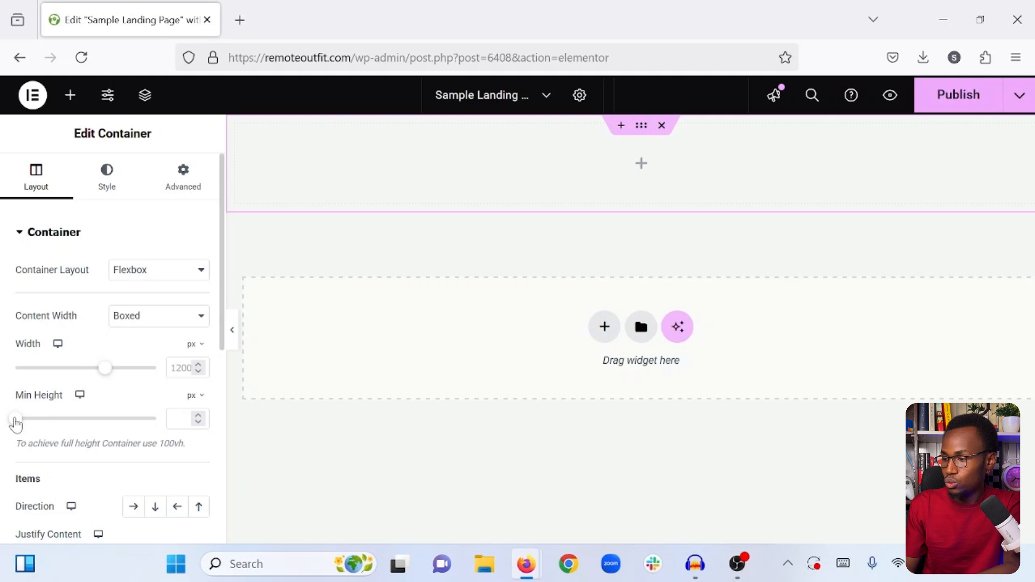
{"action": "left_click_drag", "start_coordinate": [16, 420], "coordinate": [64, 419]}
{"action": "double_click", "coordinate": [179, 419]}
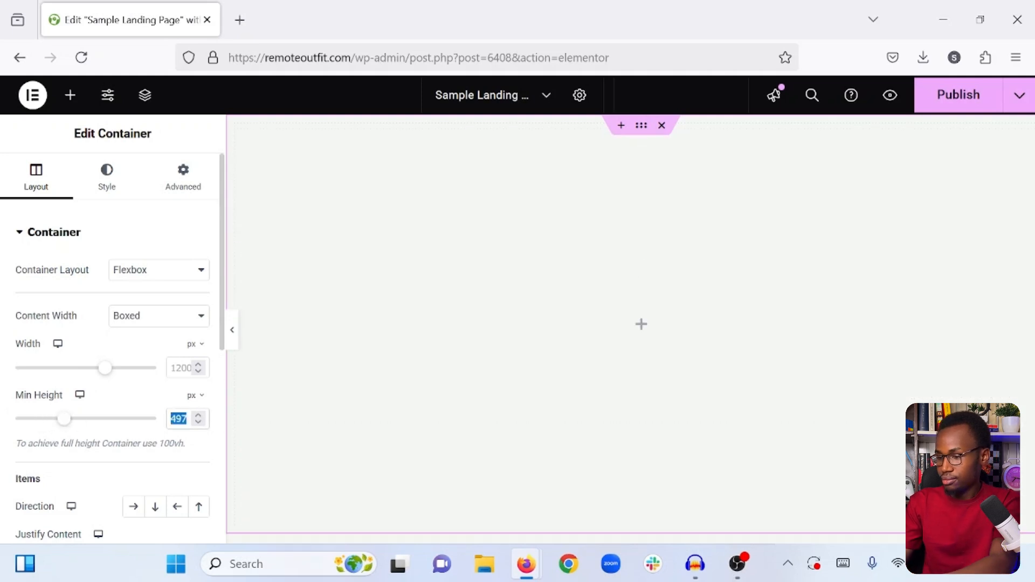
{"action": "type", "text": "500"}
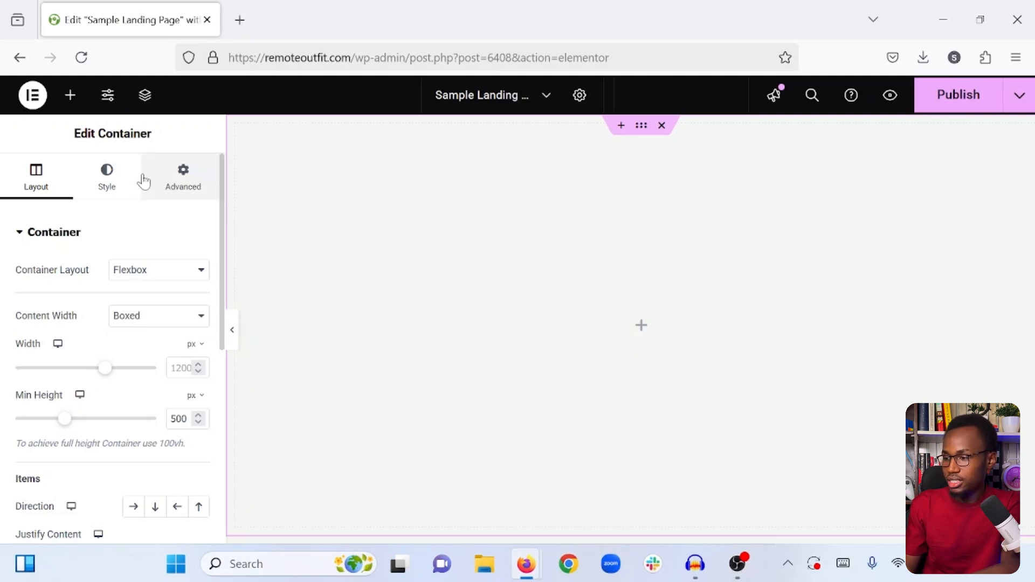
- Review the container's style, layout and advanced settings
{"action": "left_click", "coordinate": [115, 186]}
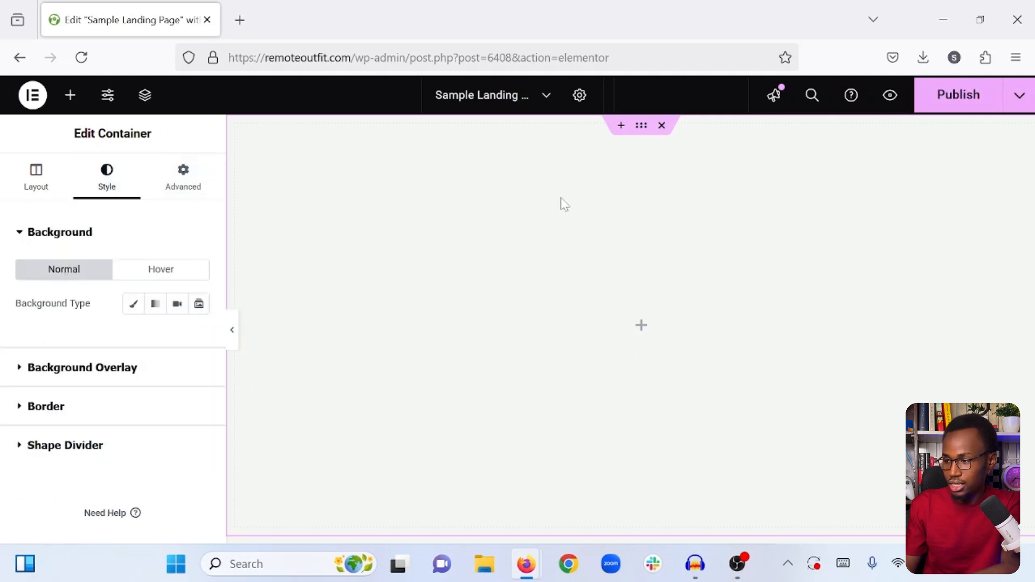
{"action": "left_click", "coordinate": [40, 198]}
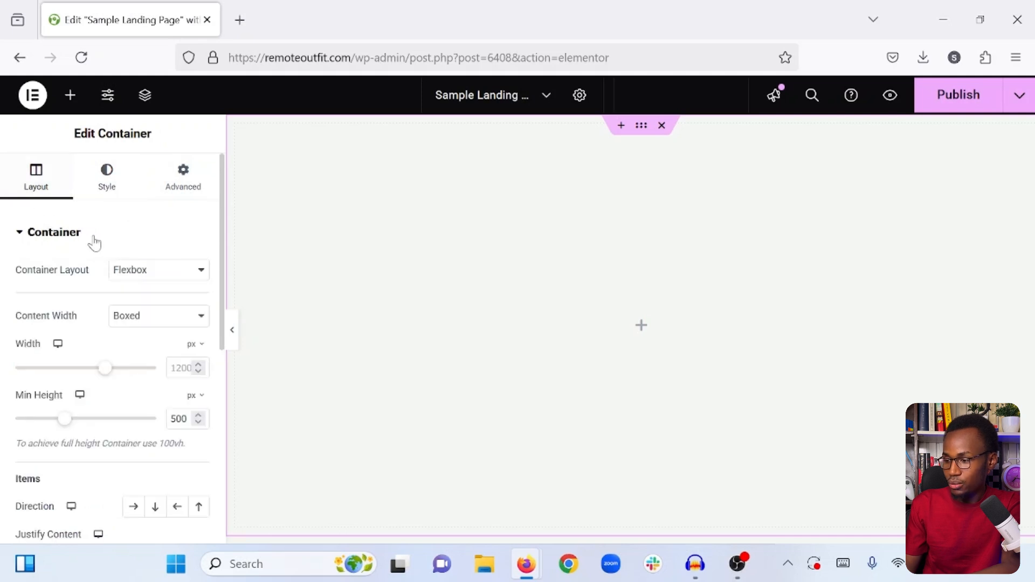
{"action": "scroll", "coordinate": [98, 383], "scroll_direction": "down", "scroll_amount": 6}
{"action": "scroll", "coordinate": [100, 384], "scroll_direction": "up", "scroll_amount": 6}
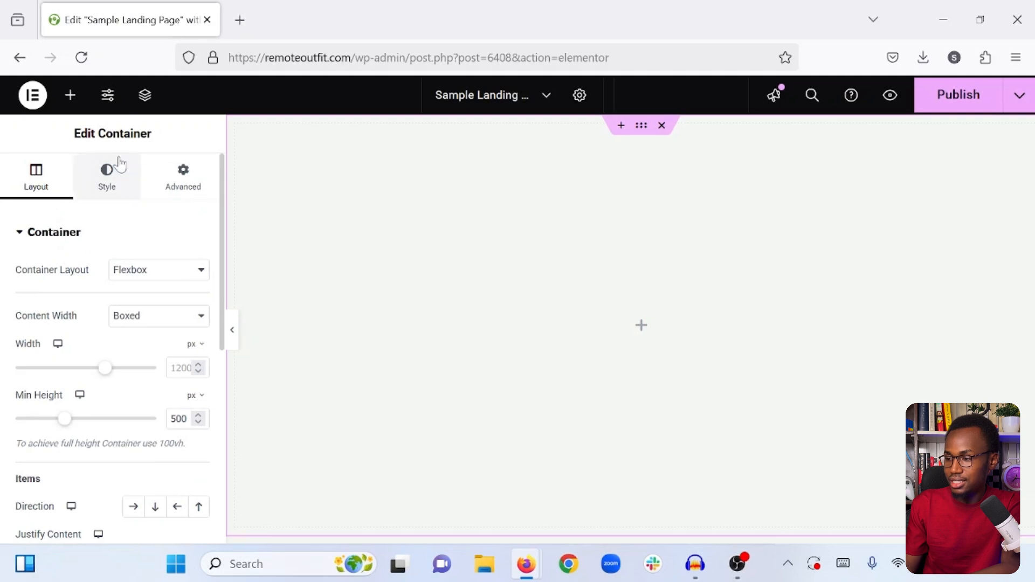
{"action": "left_click", "coordinate": [107, 174]}
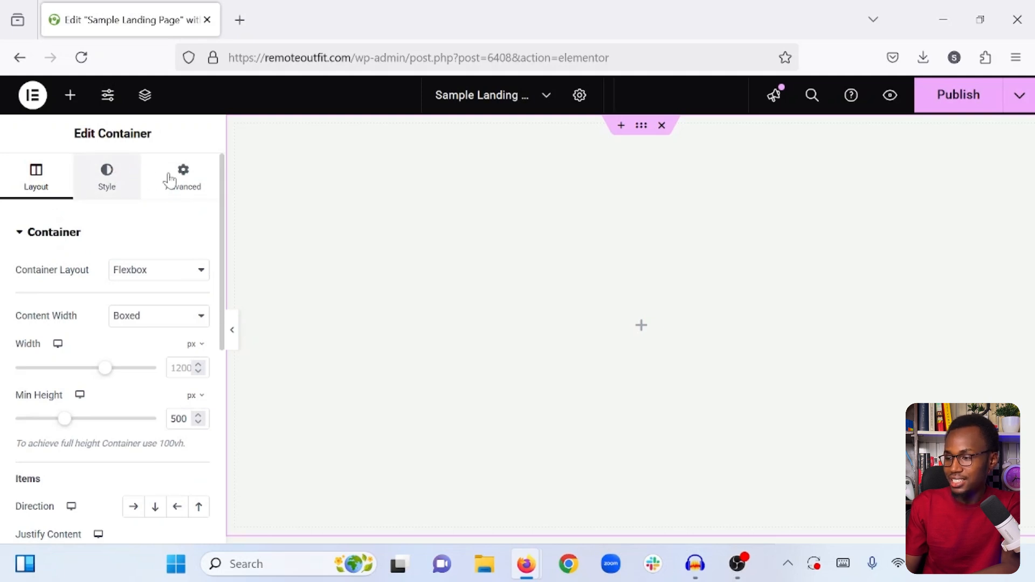
{"action": "left_click", "coordinate": [170, 179]}
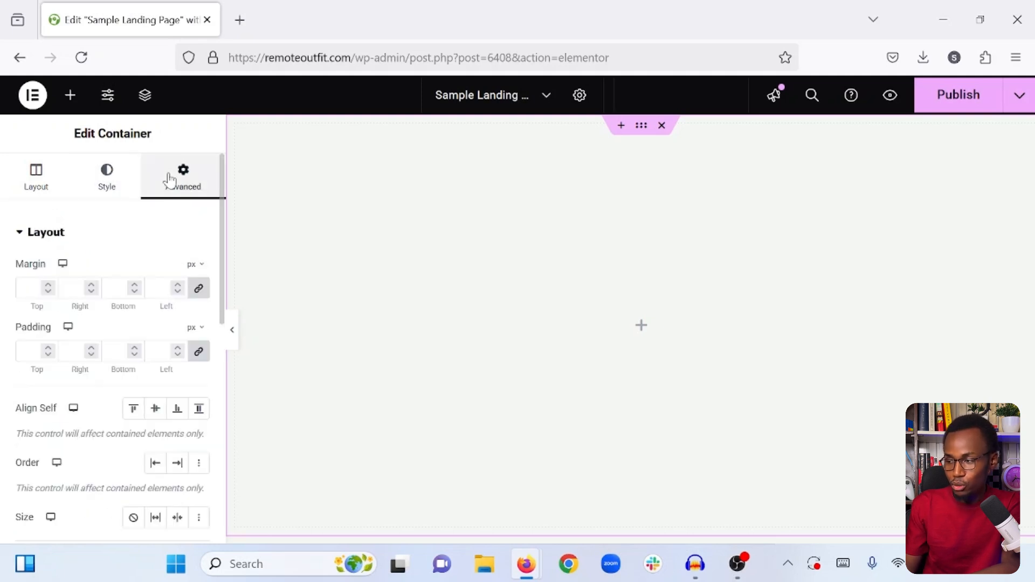
{"action": "left_click", "coordinate": [37, 186]}
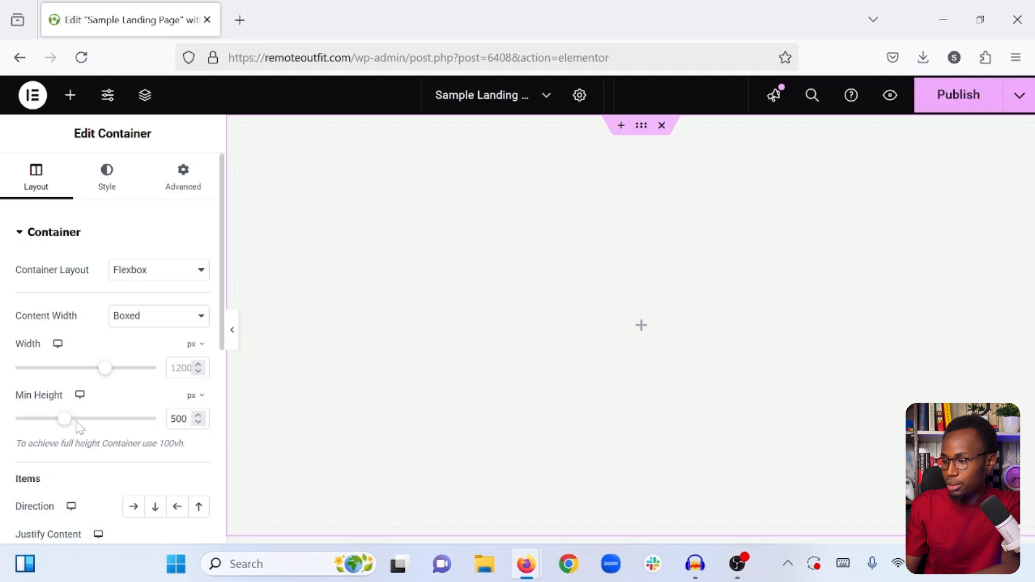
- Clear the container's minimum height, set it to 500 px again and publish the page
{"action": "double_click", "coordinate": [178, 418]}
{"action": "key", "text": "BackSpace"}
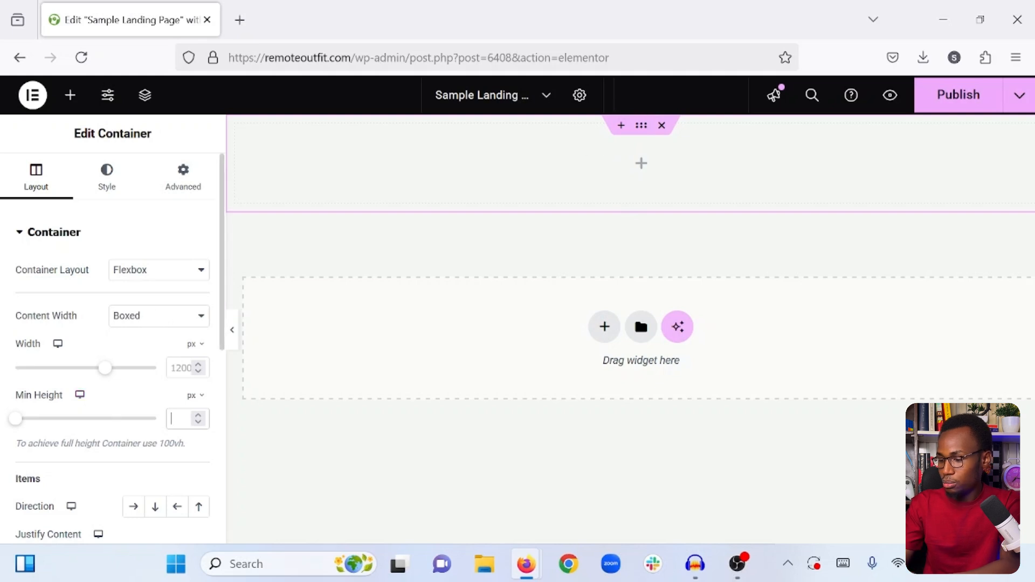
{"action": "type", "text": "500"}
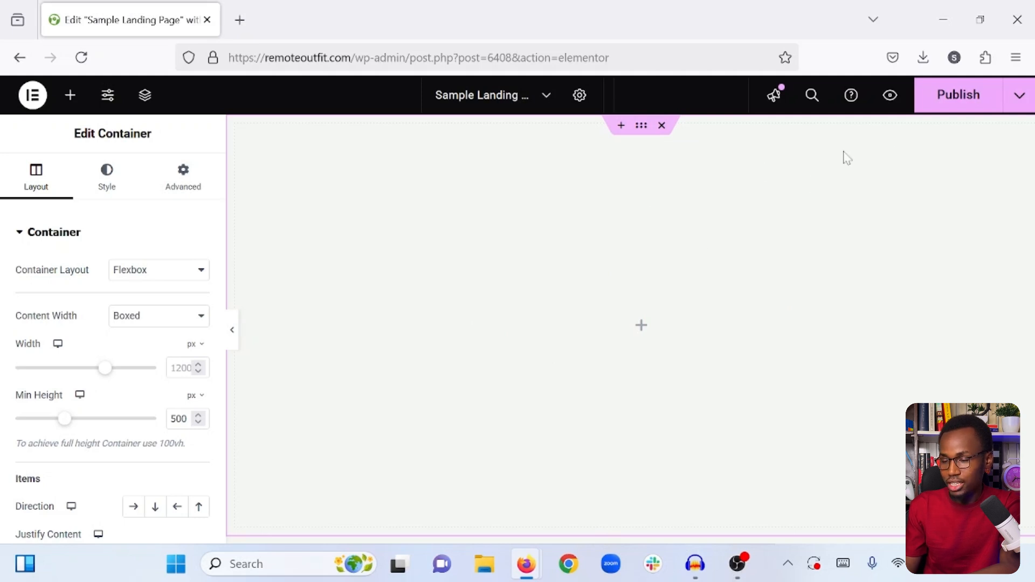
{"action": "left_click", "coordinate": [956, 96]}
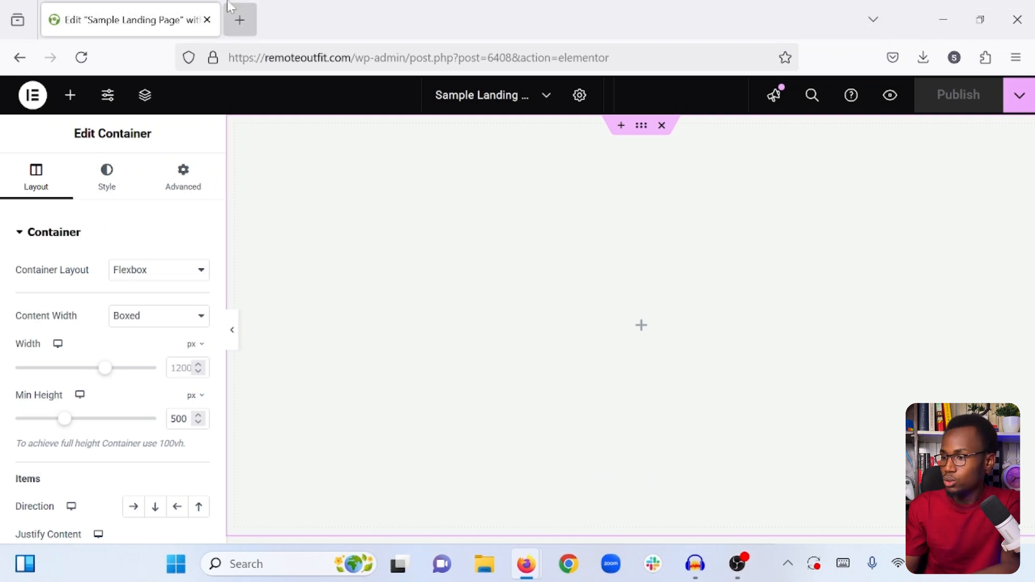
- Open the Canva home page at canva.com alongside the Elementor editor
{"action": "left_click", "coordinate": [232, 20]}
{"action": "type", "text": "CANVA"}
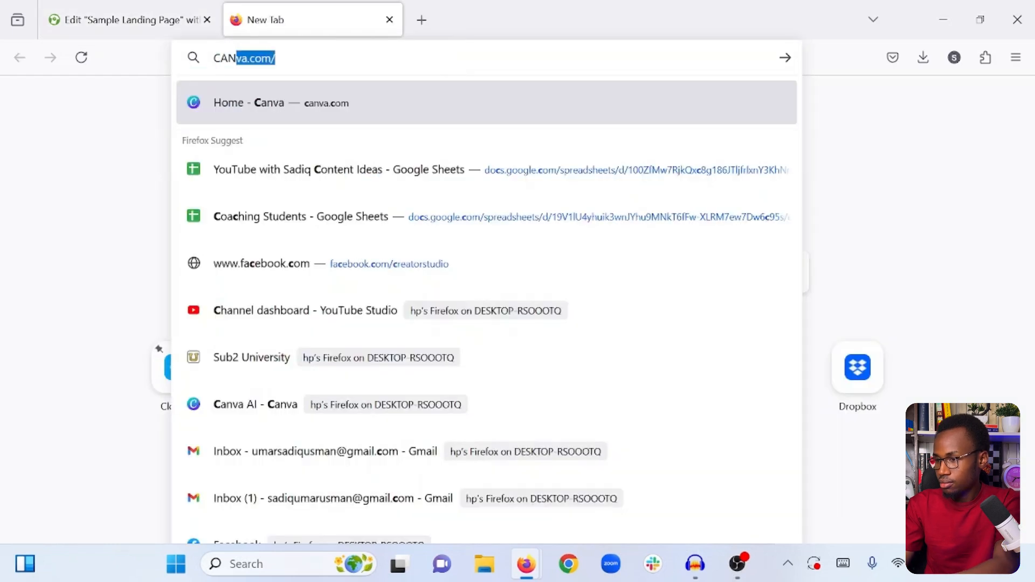
{"action": "type", "text": ".COM"}
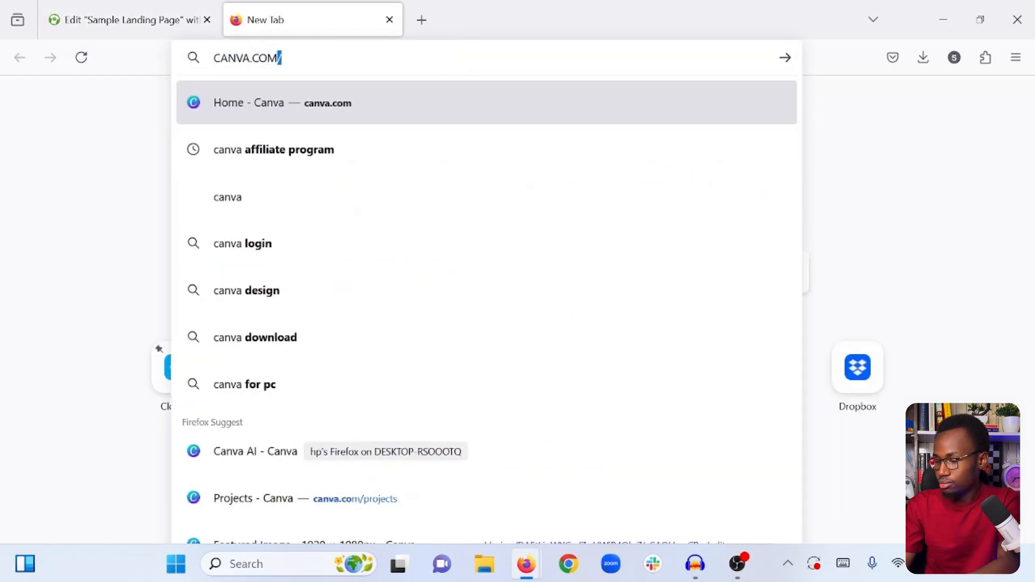
{"action": "key", "text": "Return"}
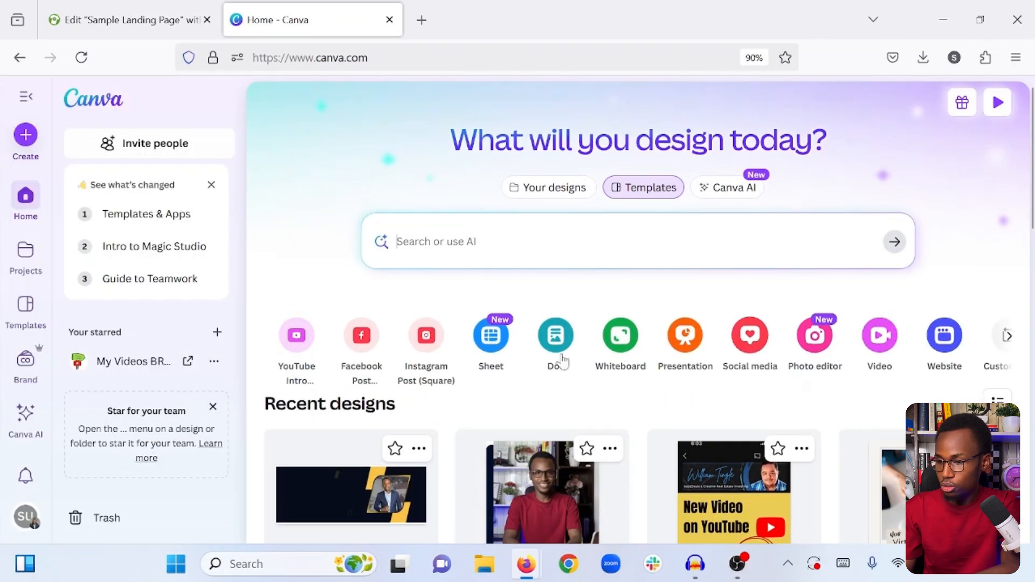
- Create a blank custom-size design 2048 px wide and 850 px high
{"action": "scroll", "coordinate": [771, 366], "scroll_direction": "right", "scroll_amount": 1}
{"action": "scroll", "coordinate": [771, 369], "scroll_direction": "right", "scroll_amount": 1}
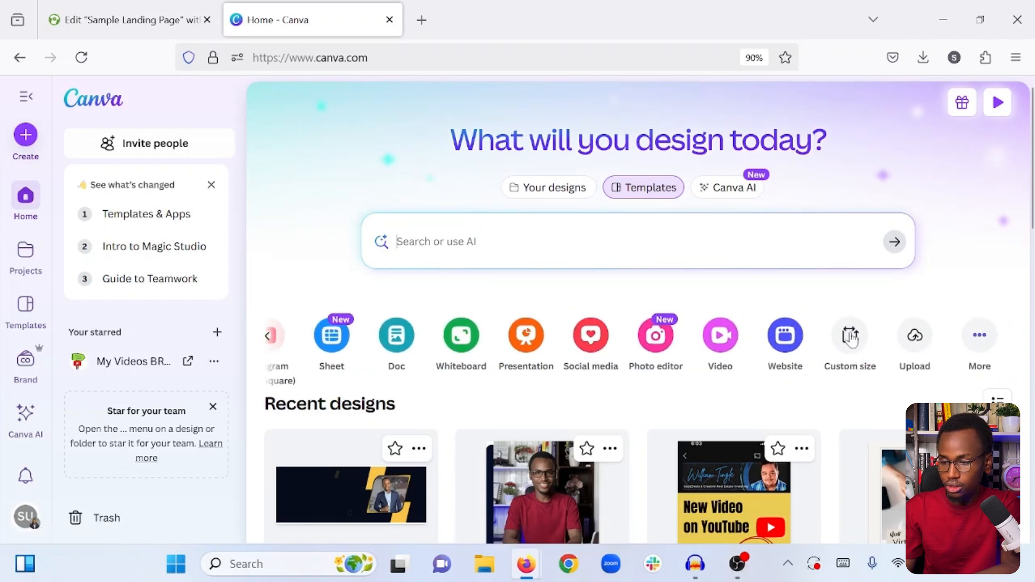
{"action": "left_click", "coordinate": [851, 337]}
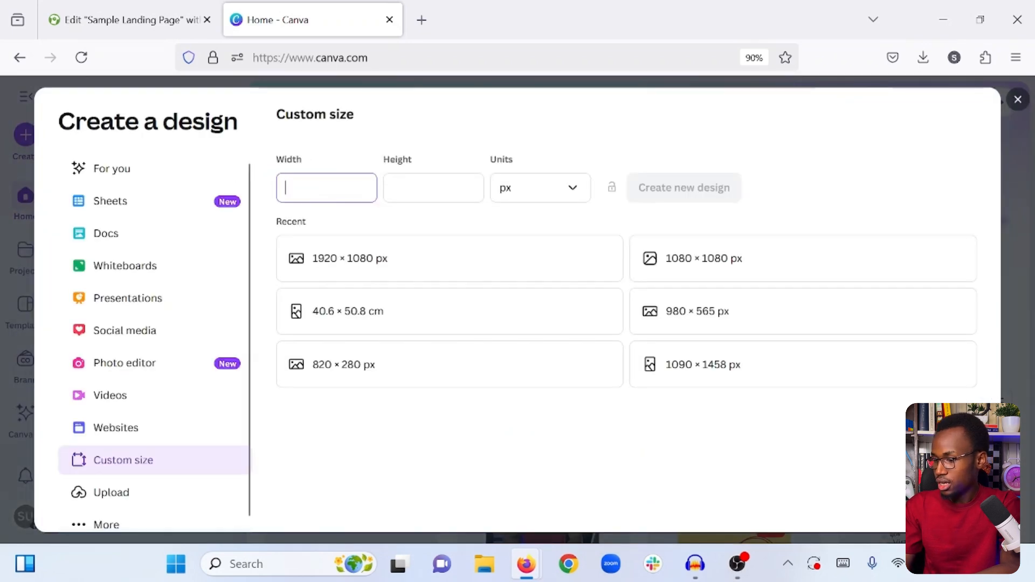
{"action": "type", "text": "2048"}
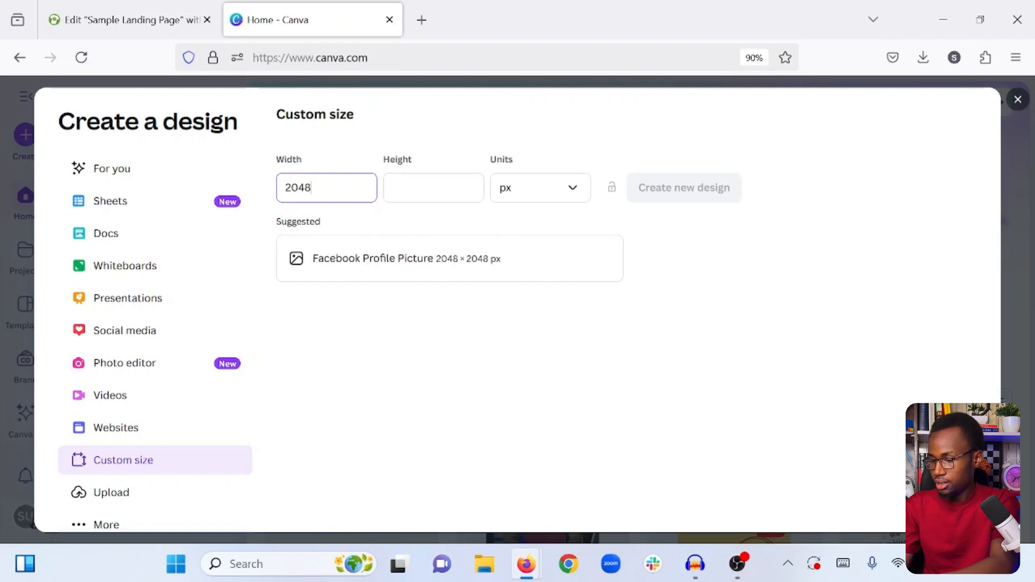
{"action": "key", "text": "Tab"}
{"action": "type", "text": "850"}
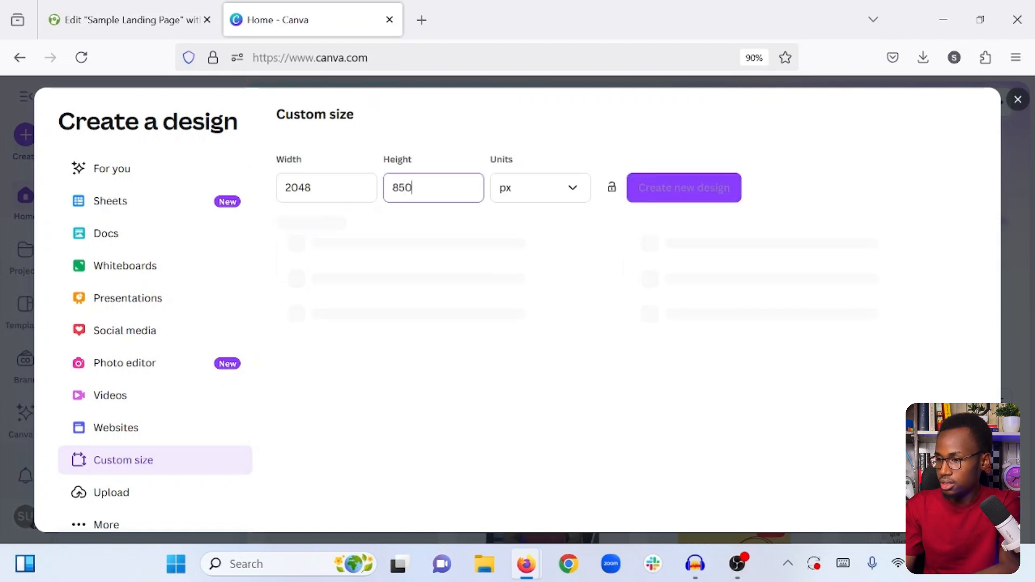
{"action": "left_click", "coordinate": [469, 157]}
{"action": "left_click", "coordinate": [675, 187]}
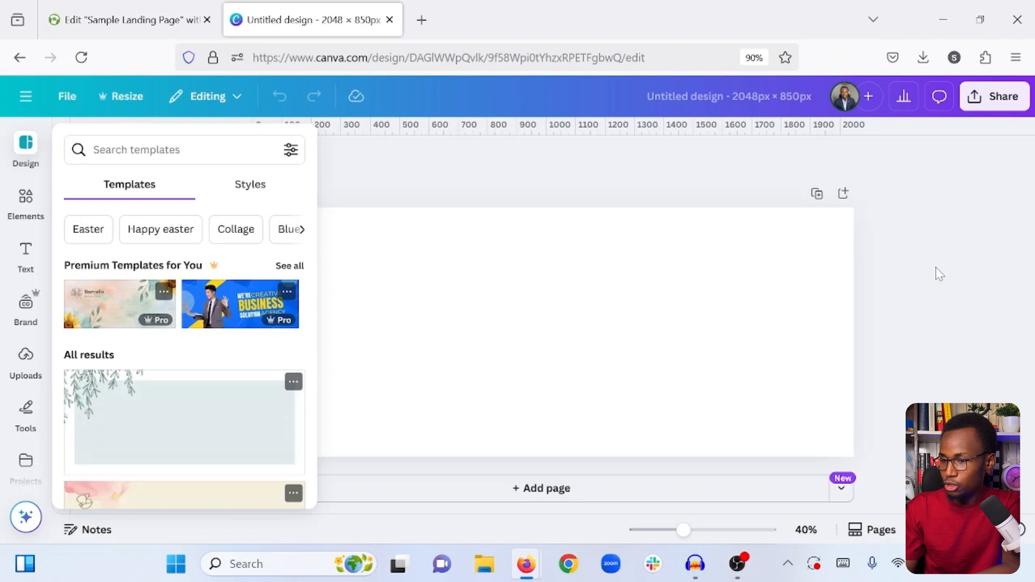
{"action": "left_click", "coordinate": [920, 271]}
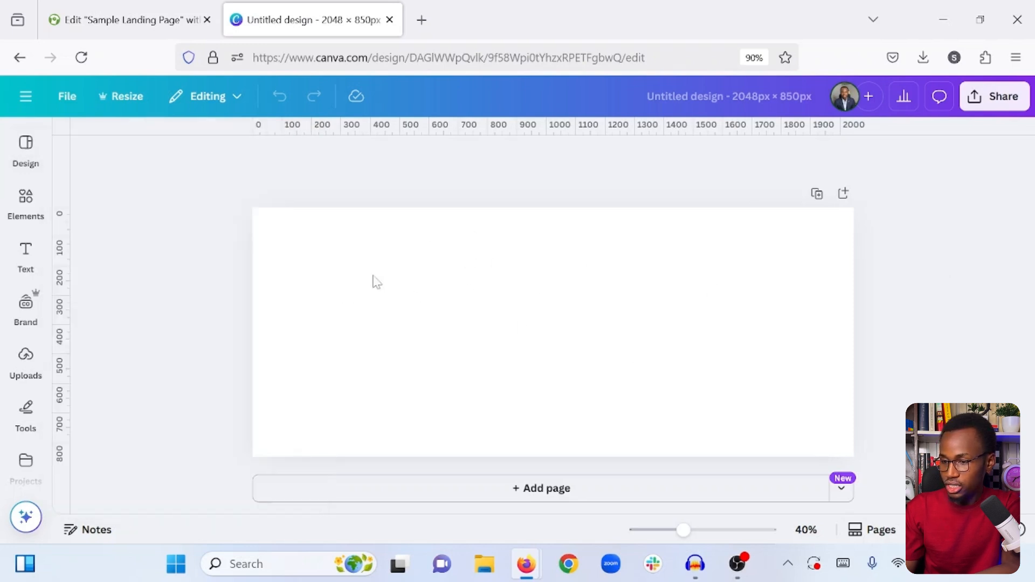
- Set the page's background colour to #fae9b4
{"action": "left_click", "coordinate": [462, 306]}
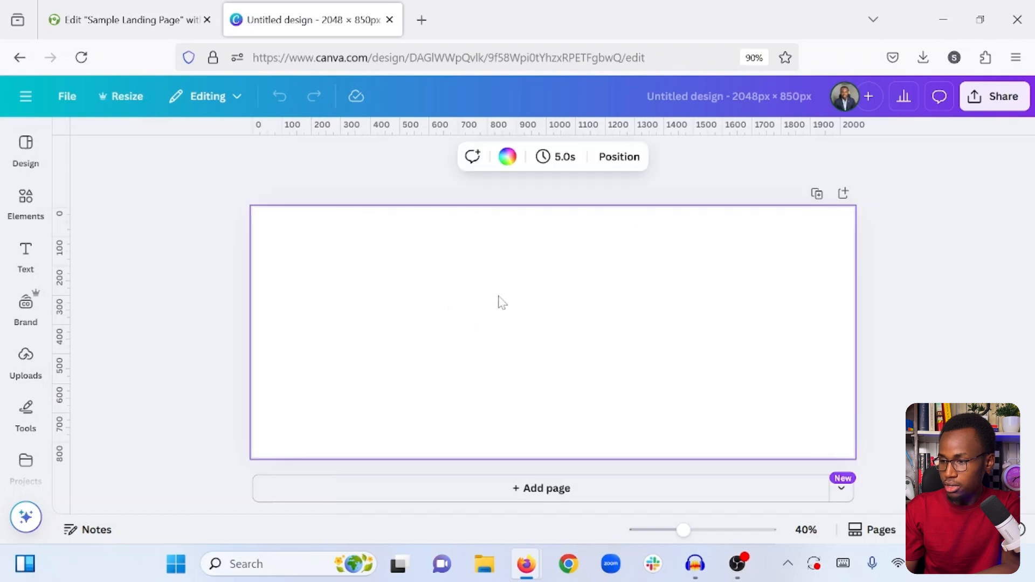
{"action": "left_click", "coordinate": [507, 158]}
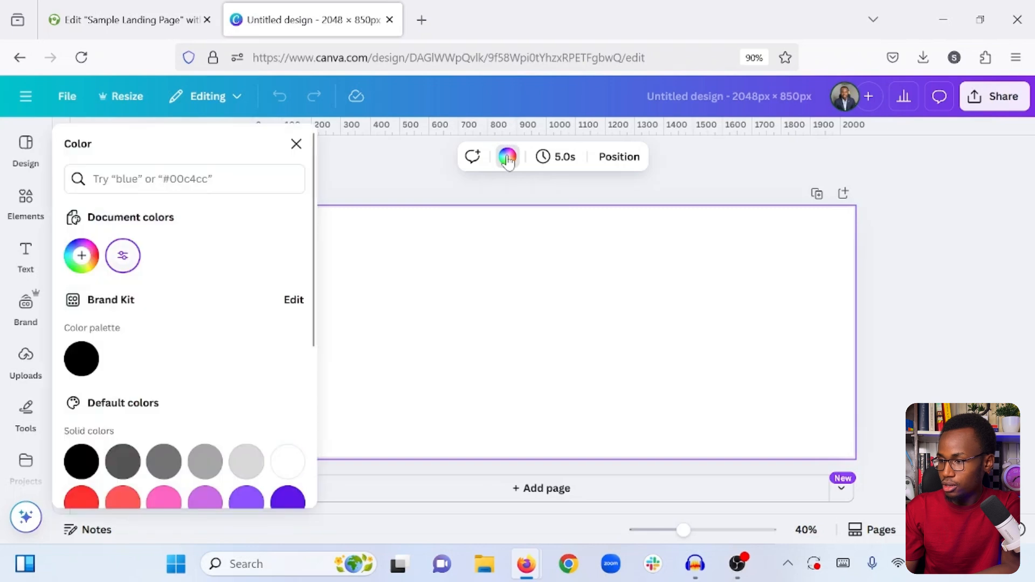
{"action": "left_click", "coordinate": [173, 179]}
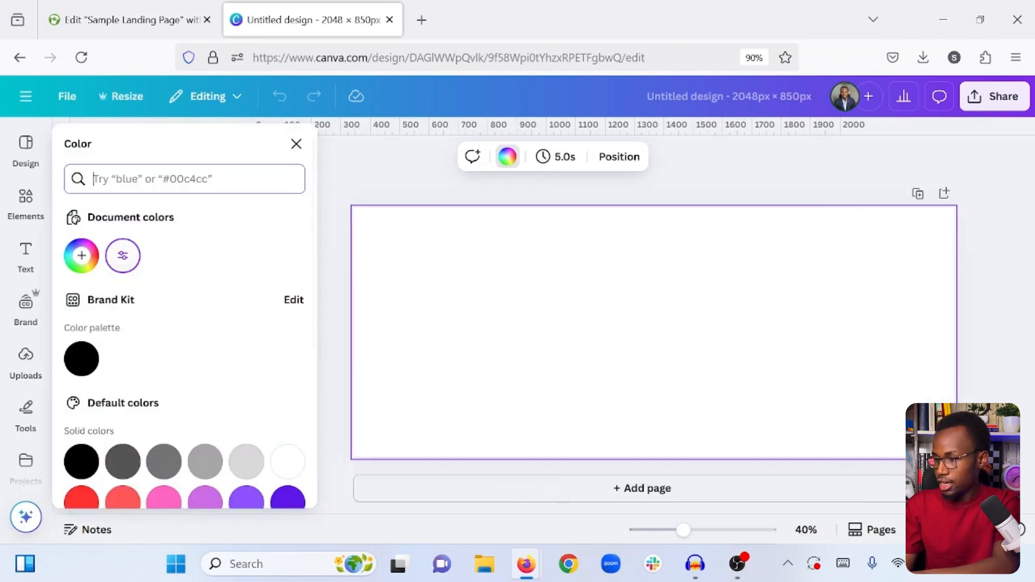
{"action": "type", "text": "#fae9b4"}
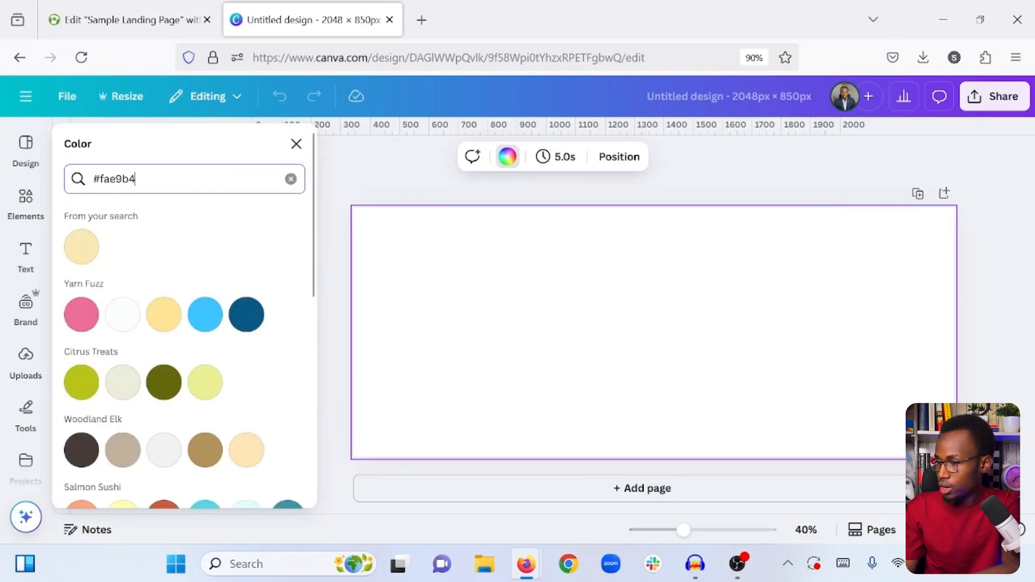
{"action": "left_click", "coordinate": [81, 247]}
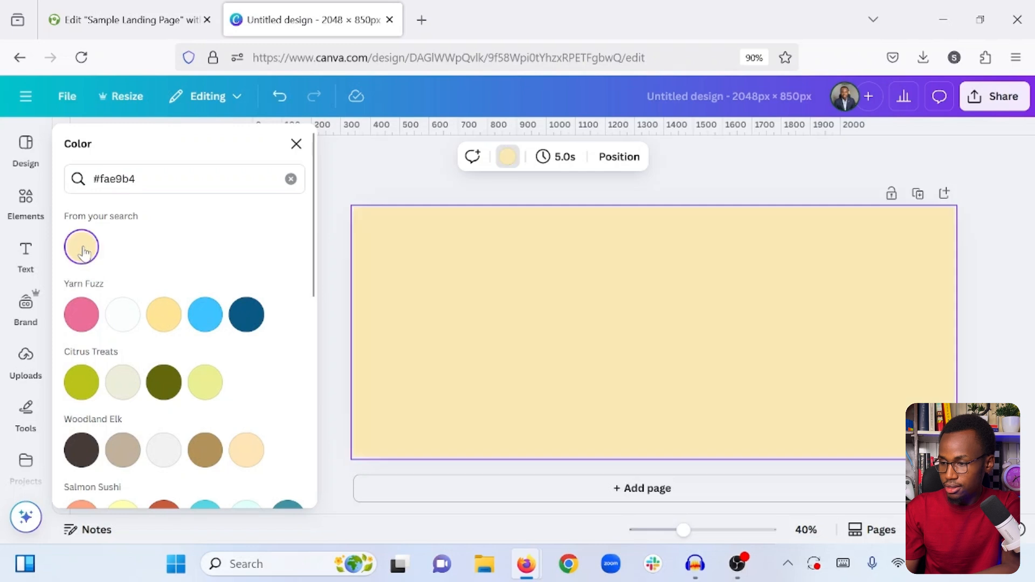
{"action": "key", "text": "Escape"}
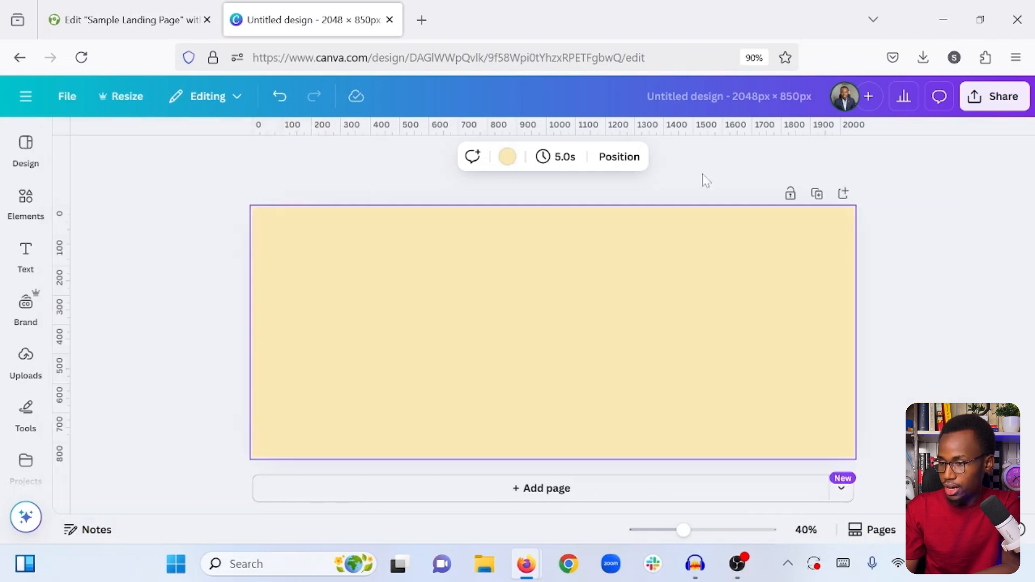
- Lighten the page's solid background colour to #FFF6D9
{"action": "left_click", "coordinate": [507, 156]}
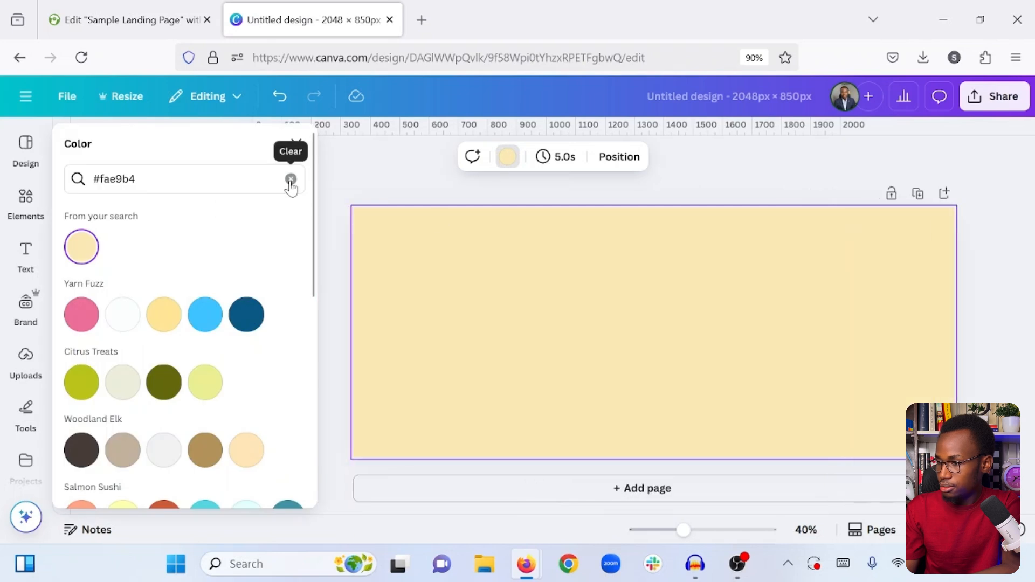
{"action": "left_click", "coordinate": [290, 179]}
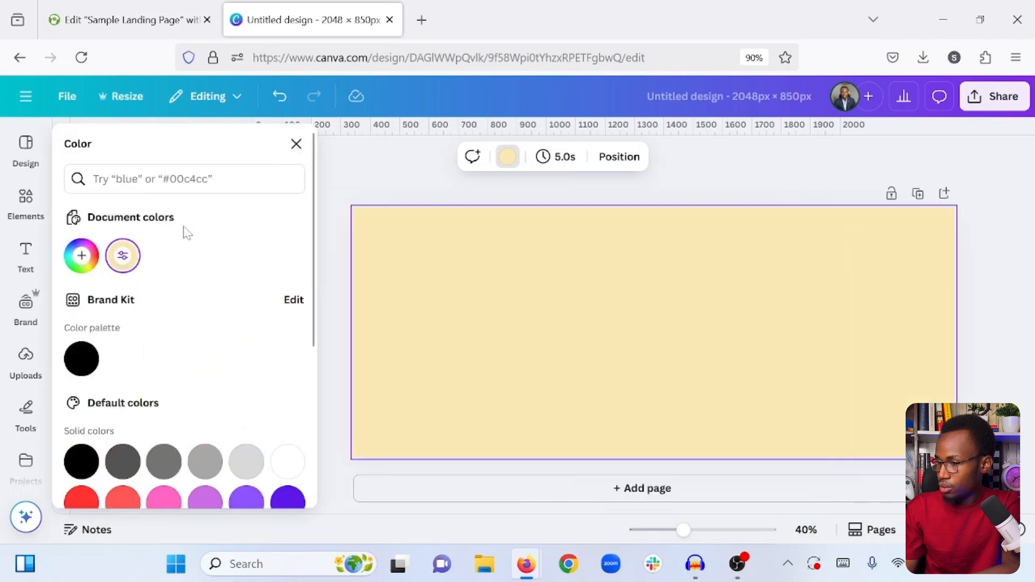
{"action": "left_click", "coordinate": [123, 257]}
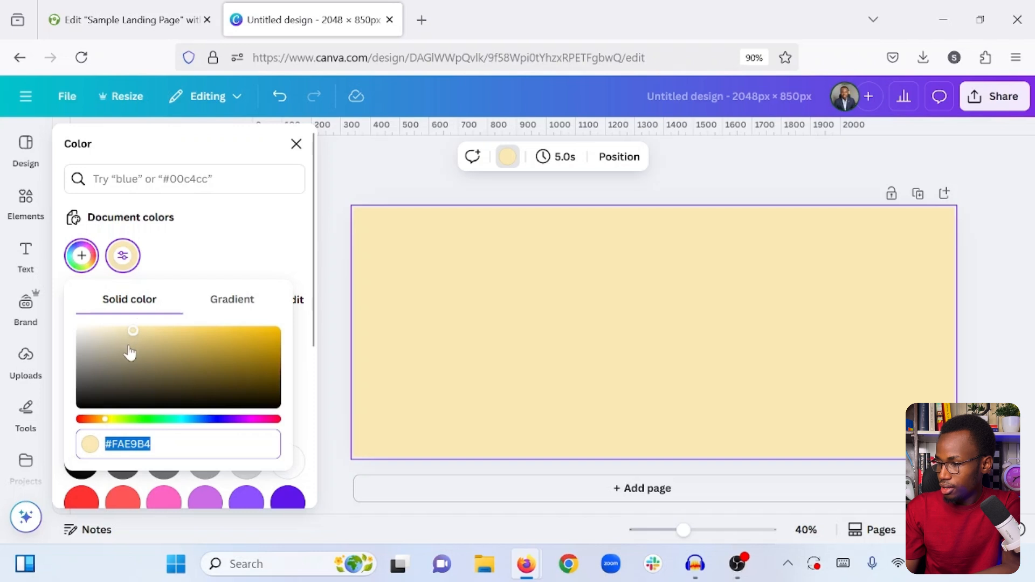
{"action": "left_click_drag", "start_coordinate": [125, 334], "coordinate": [108, 330]}
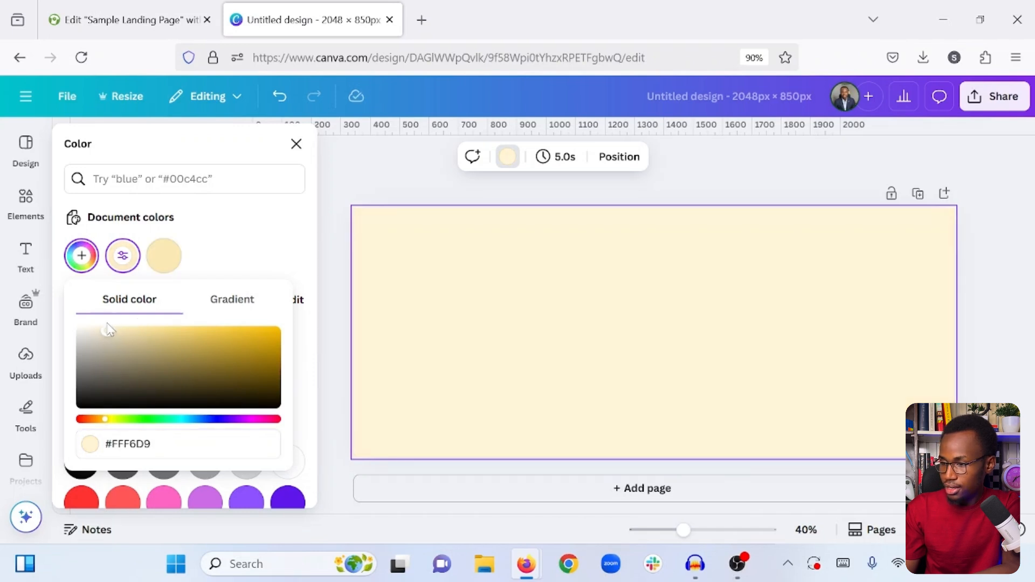
{"action": "left_click", "coordinate": [213, 254]}
{"action": "left_click", "coordinate": [679, 181]}
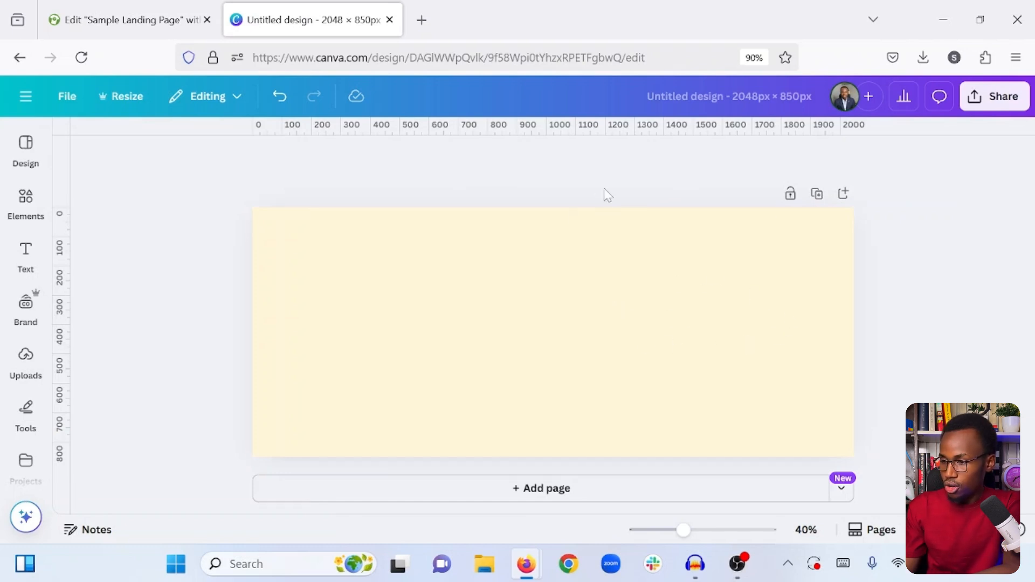
- Change the page background to a gradient from #FFF6D9 to #FAE9B4
{"action": "left_click", "coordinate": [539, 322]}
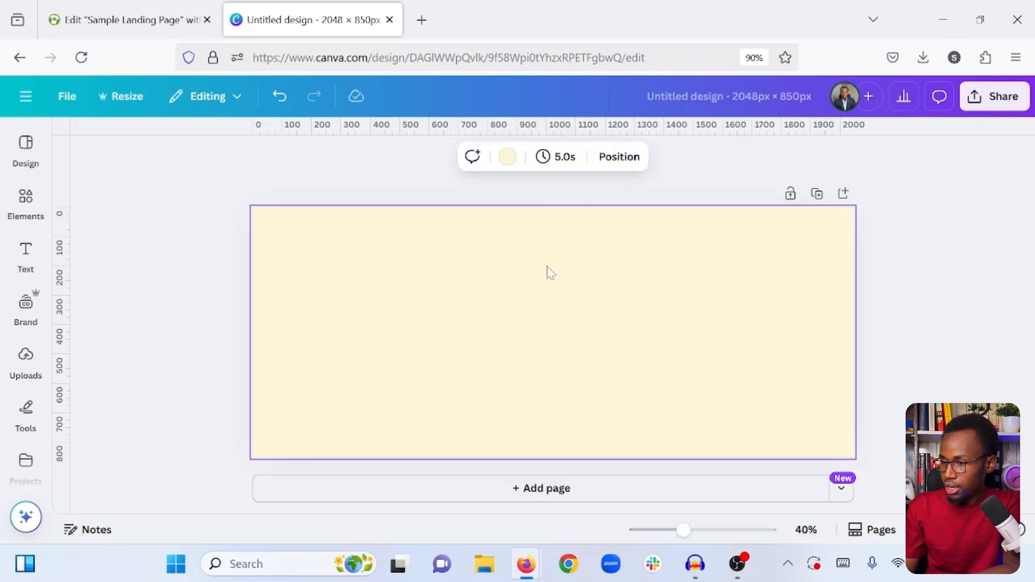
{"action": "left_click", "coordinate": [507, 156]}
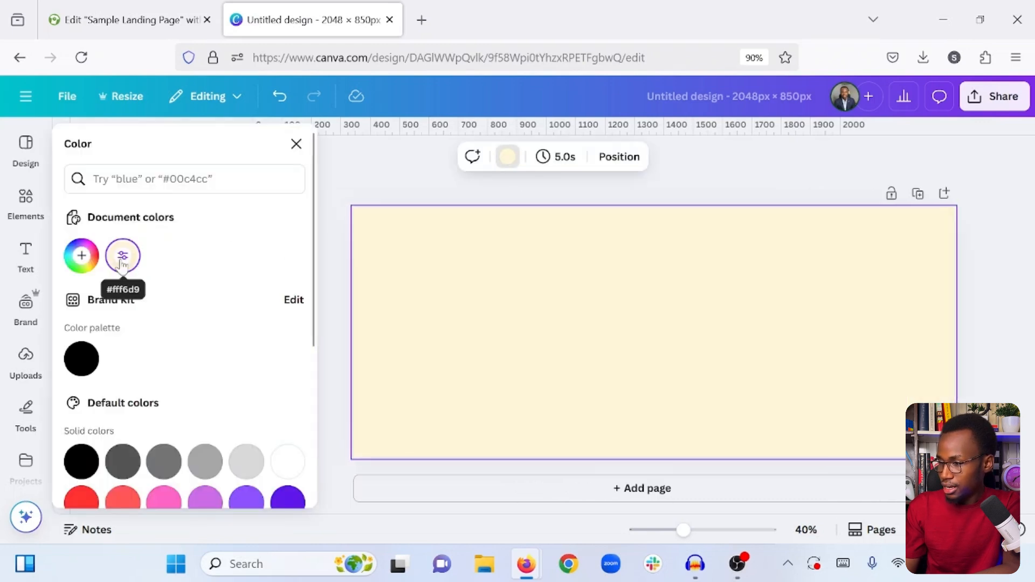
{"action": "left_click", "coordinate": [121, 258]}
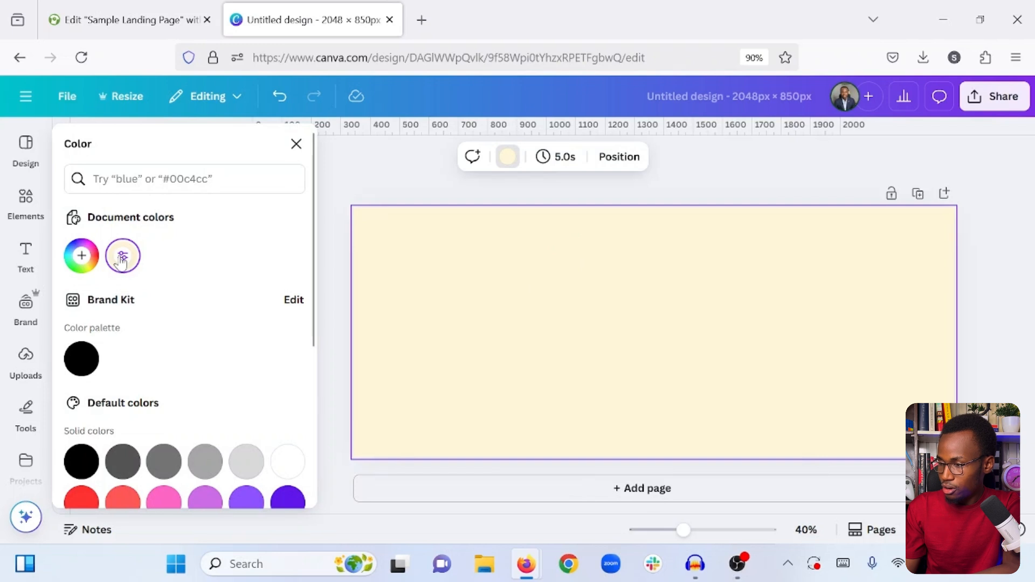
{"action": "left_click", "coordinate": [121, 257]}
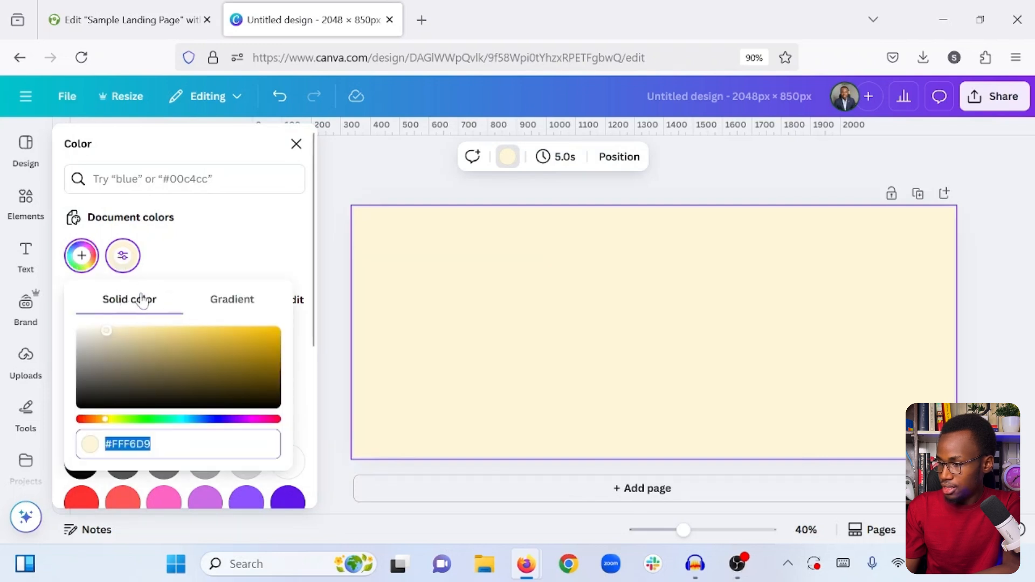
{"action": "left_click", "coordinate": [233, 302]}
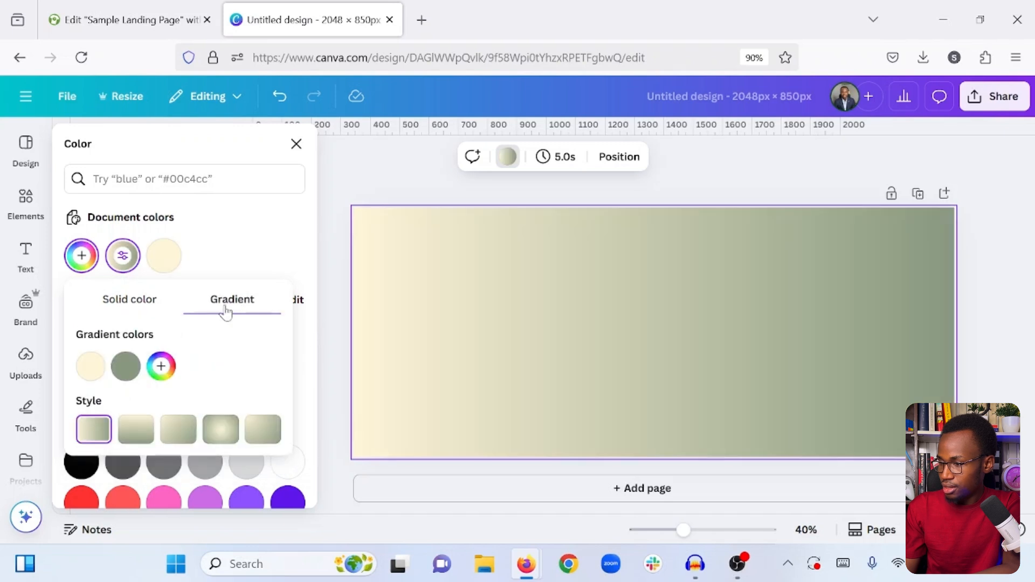
{"action": "left_click", "coordinate": [124, 371]}
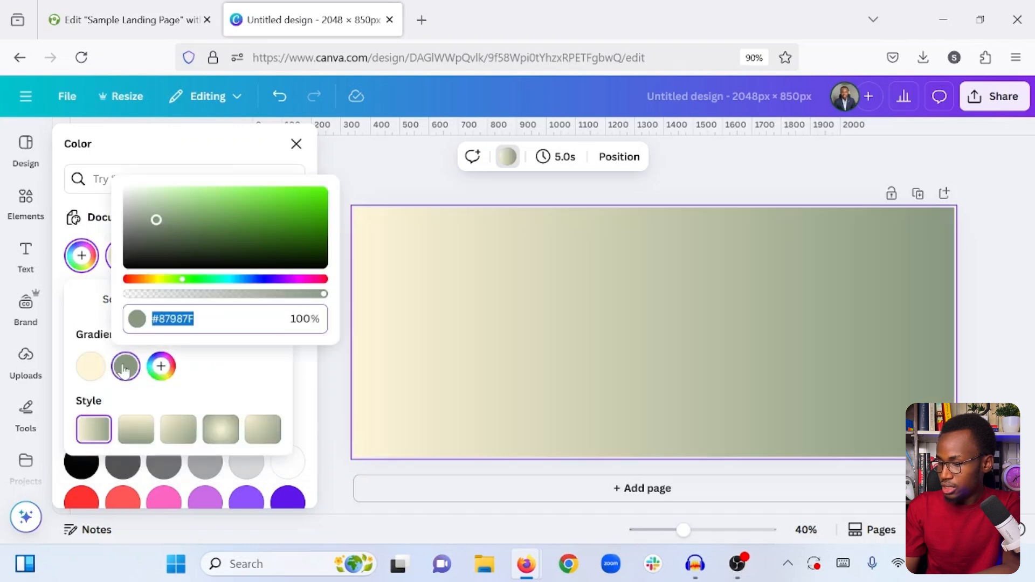
{"action": "type", "text": "#FAE9B4"}
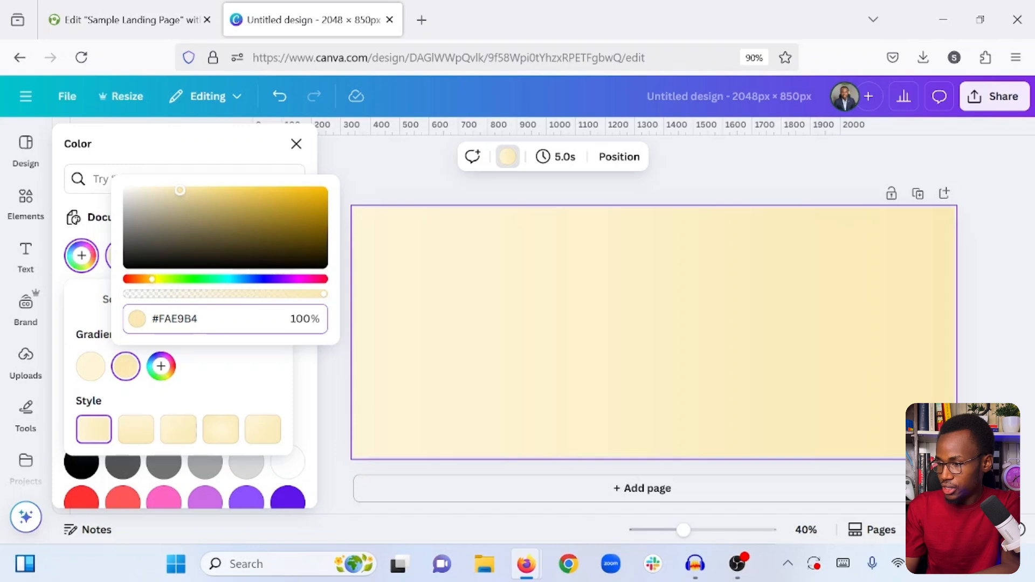
{"action": "left_click", "coordinate": [210, 359]}
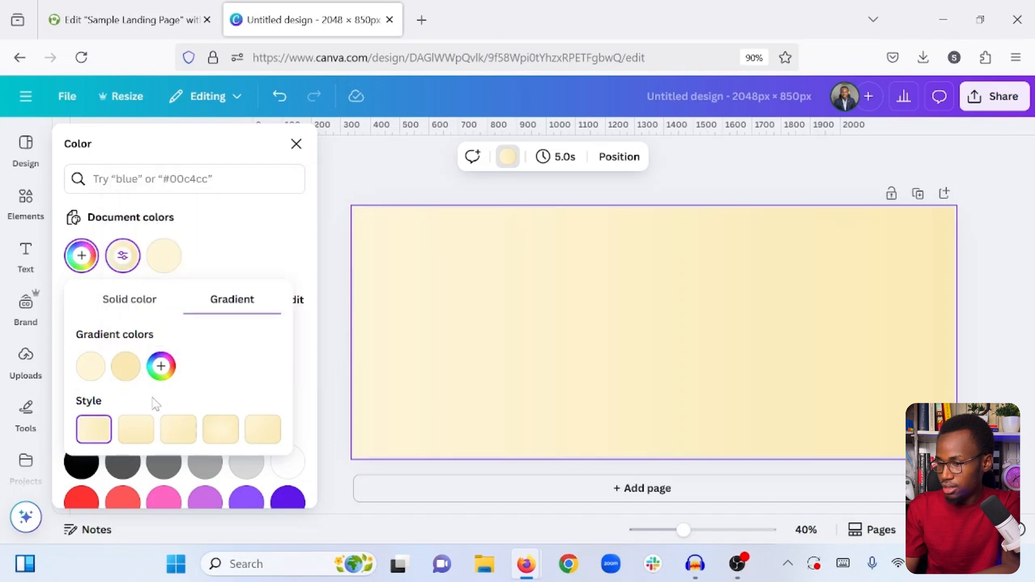
- Try the different gradient styles on the background and apply the fifth one, which spreads from the upper-left corner
{"action": "left_click", "coordinate": [139, 439]}
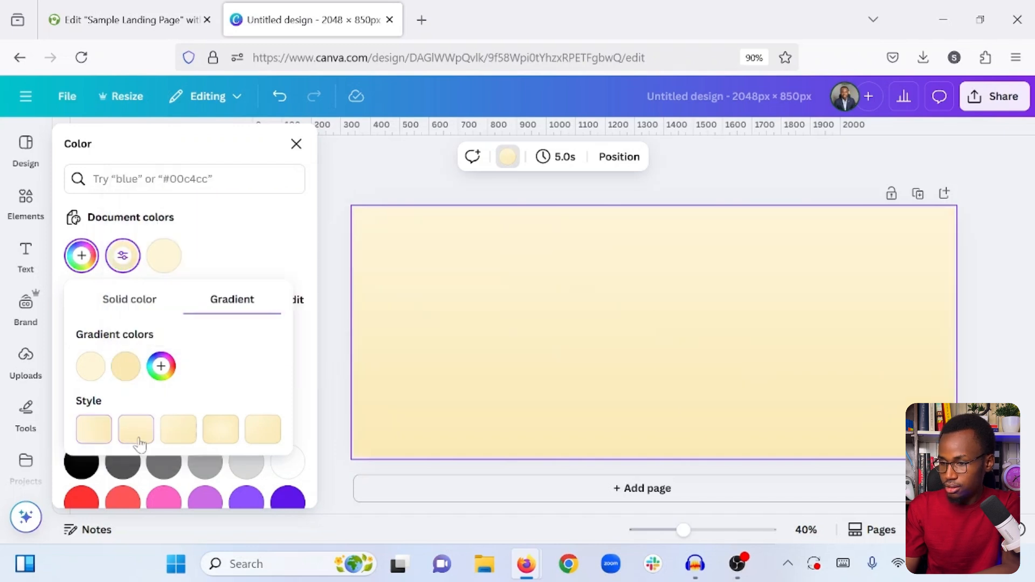
{"action": "left_click", "coordinate": [180, 436]}
{"action": "left_click", "coordinate": [231, 430]}
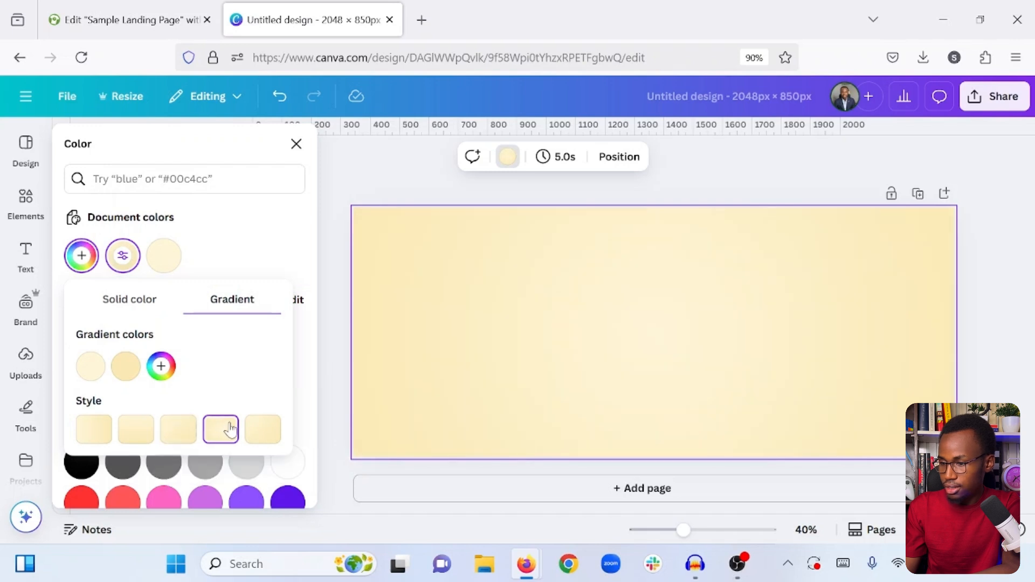
{"action": "left_click", "coordinate": [104, 434]}
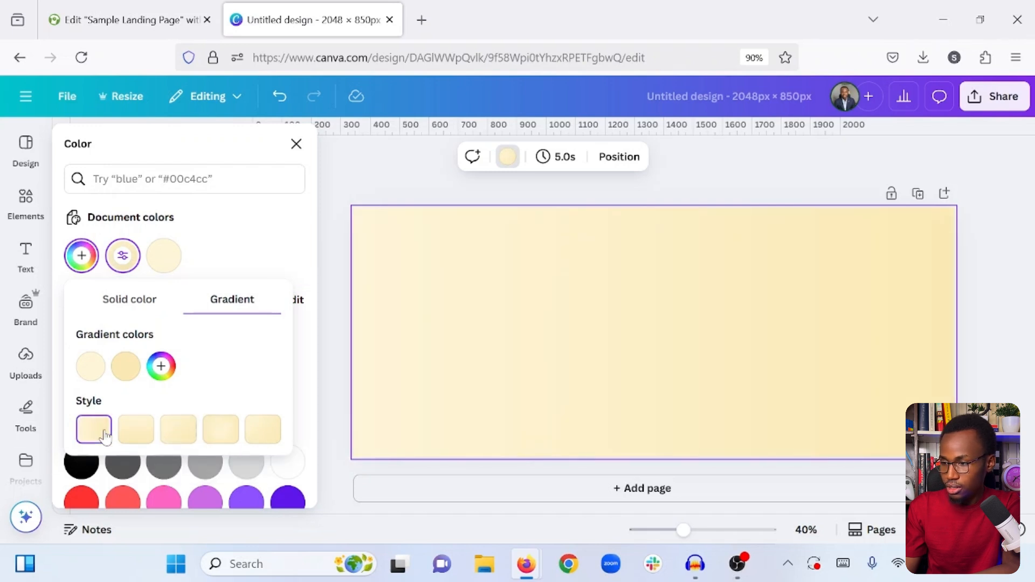
{"action": "left_click", "coordinate": [254, 433]}
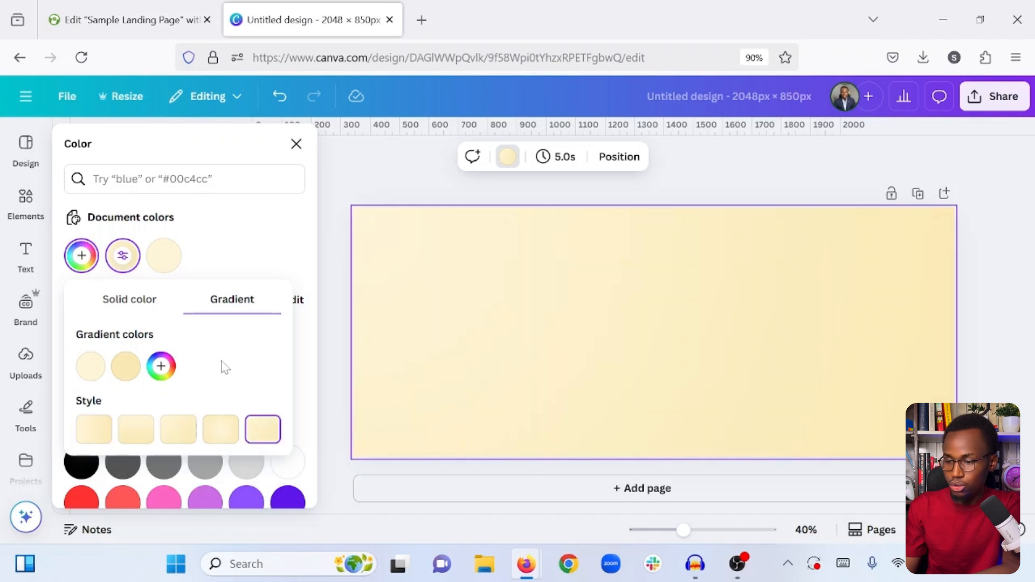
{"action": "left_click", "coordinate": [233, 242]}
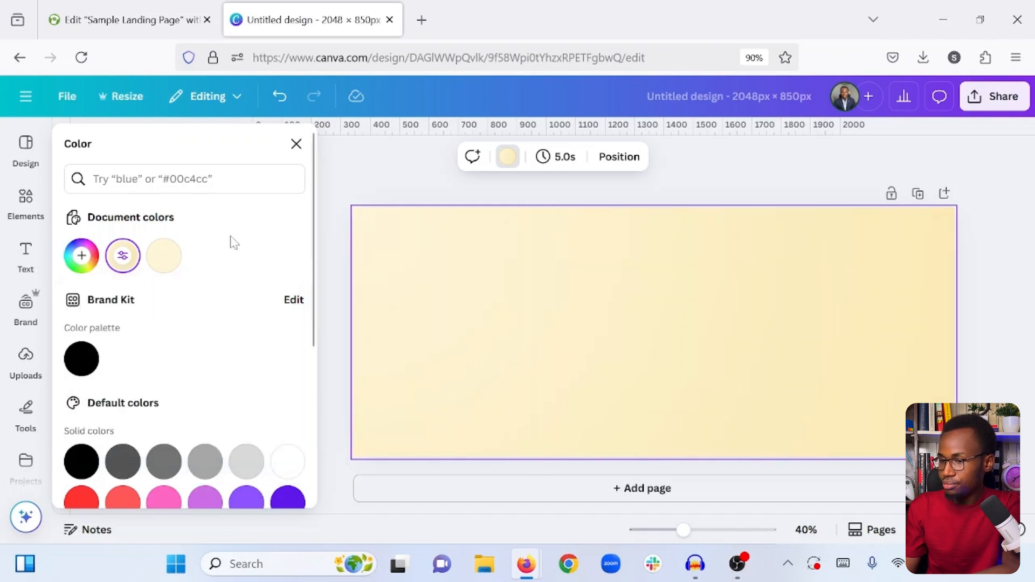
{"action": "left_click", "coordinate": [829, 159]}
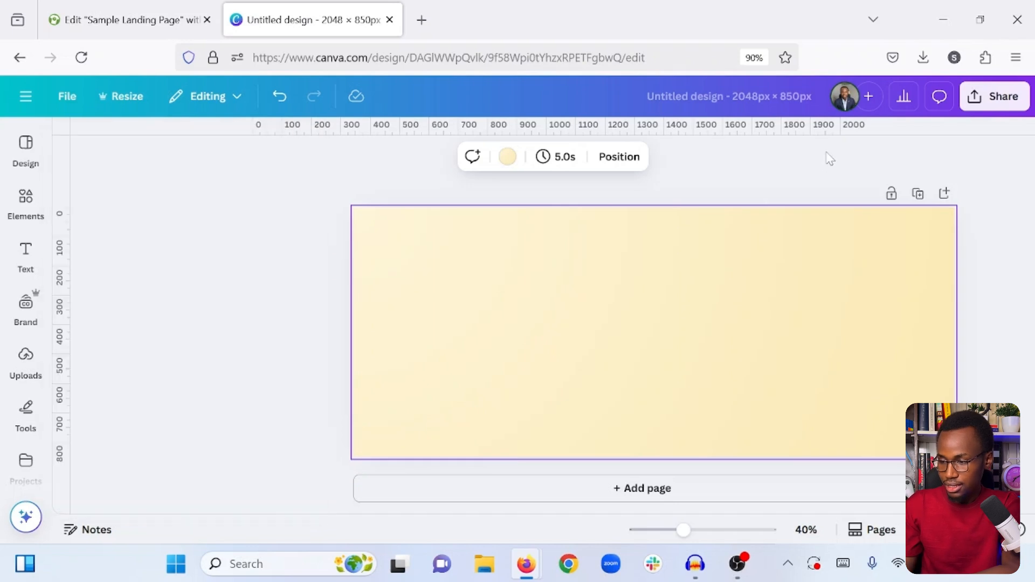
{"action": "left_click", "coordinate": [773, 171]}
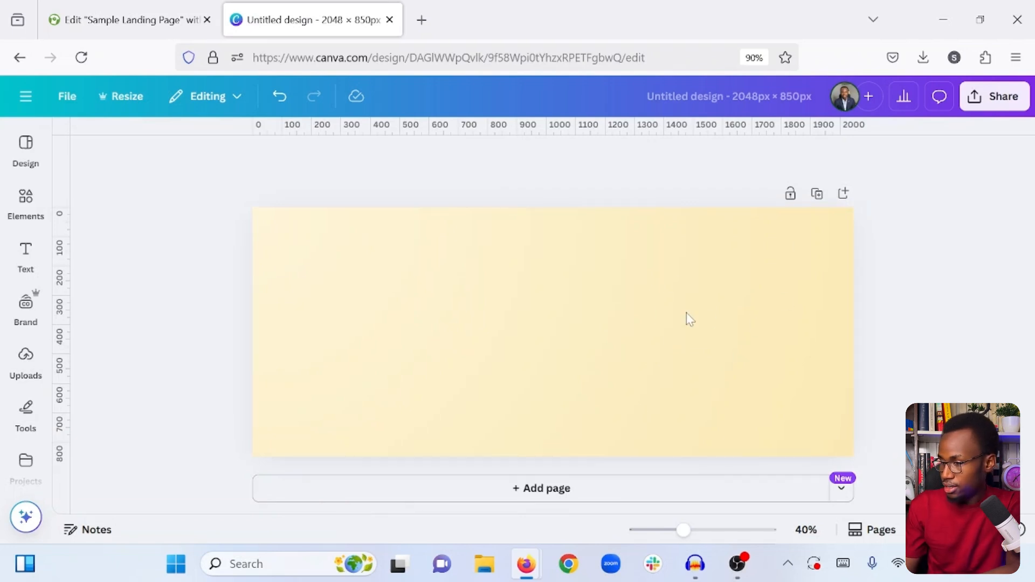
- Search the elements for "Frame" and add the blue-bordered circular frame with a square lower-left corner to the page
{"action": "left_click", "coordinate": [25, 202]}
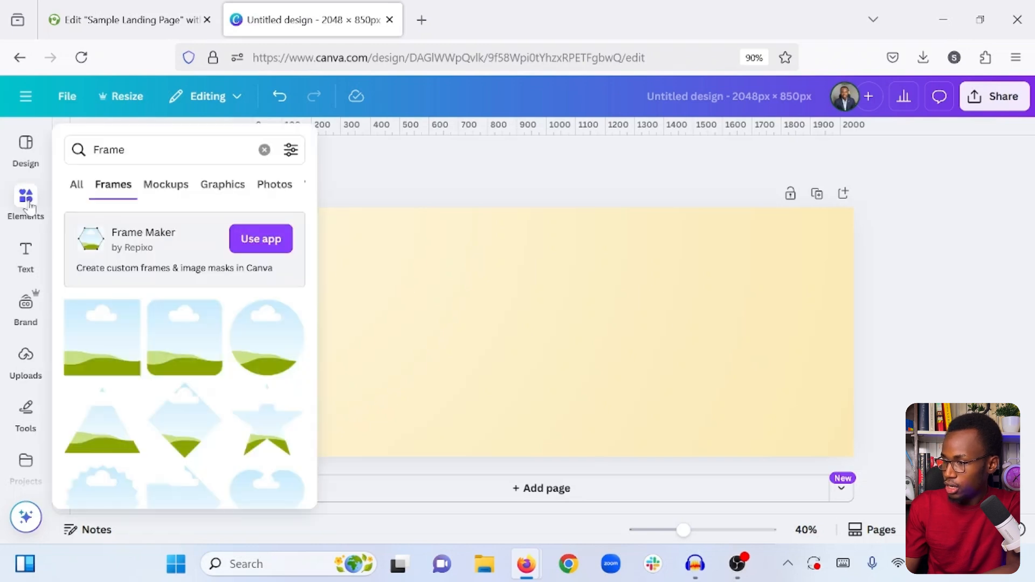
{"action": "left_click", "coordinate": [157, 143]}
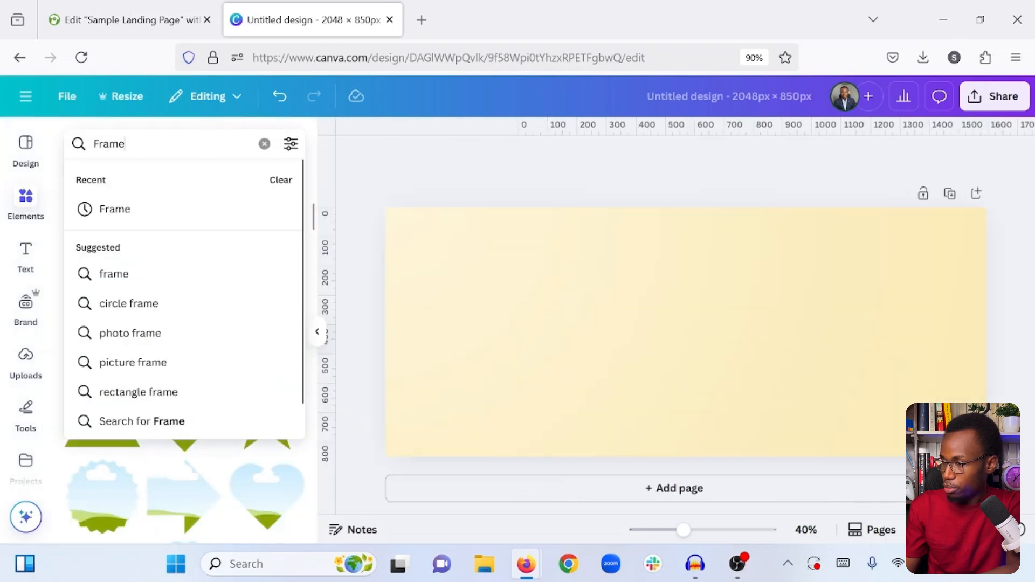
{"action": "key", "text": "Return"}
{"action": "scroll", "coordinate": [180, 348], "scroll_direction": "down", "scroll_amount": 12}
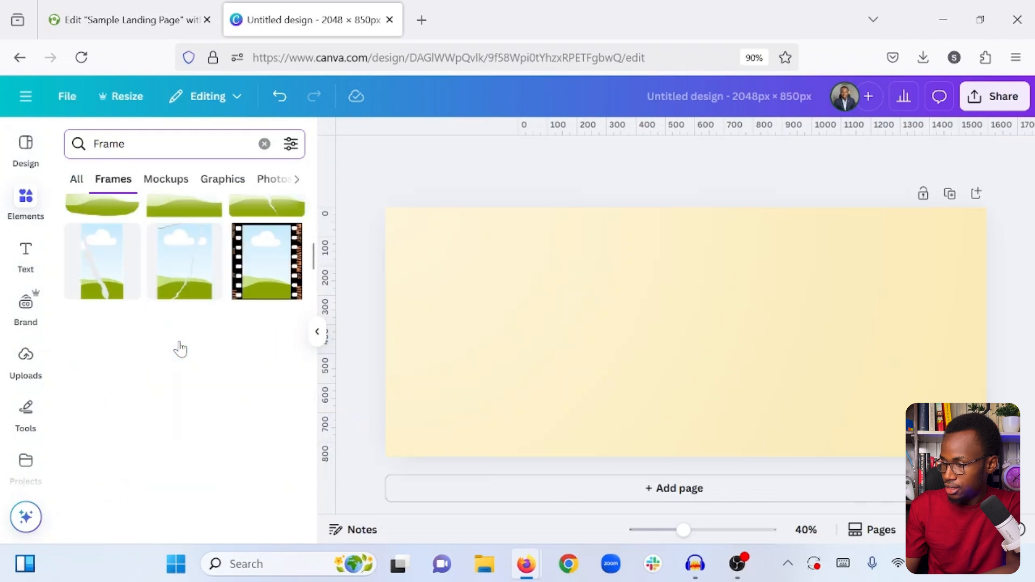
{"action": "scroll", "coordinate": [180, 348], "scroll_direction": "down", "scroll_amount": 15}
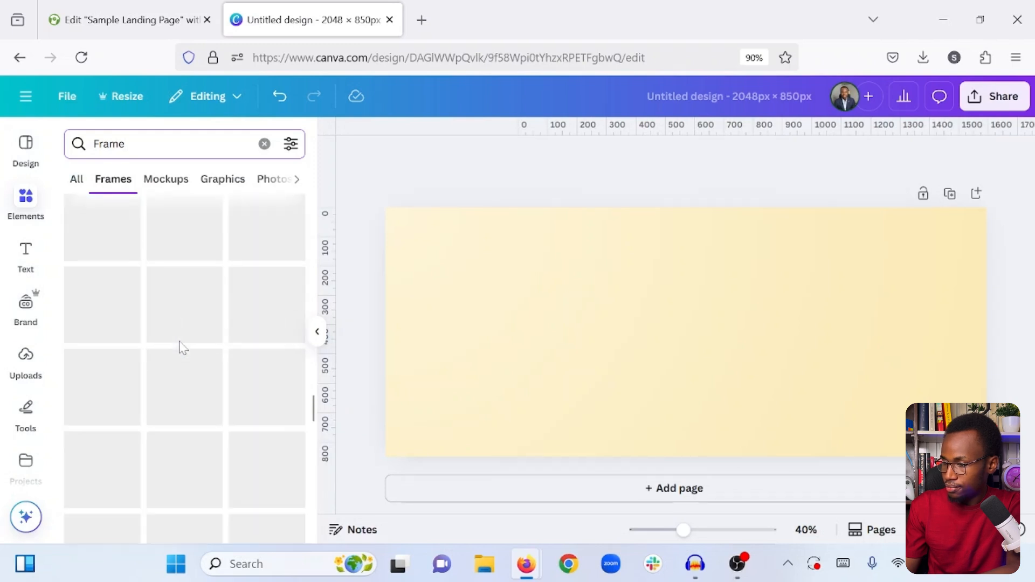
{"action": "scroll", "coordinate": [181, 348], "scroll_direction": "down", "scroll_amount": 10}
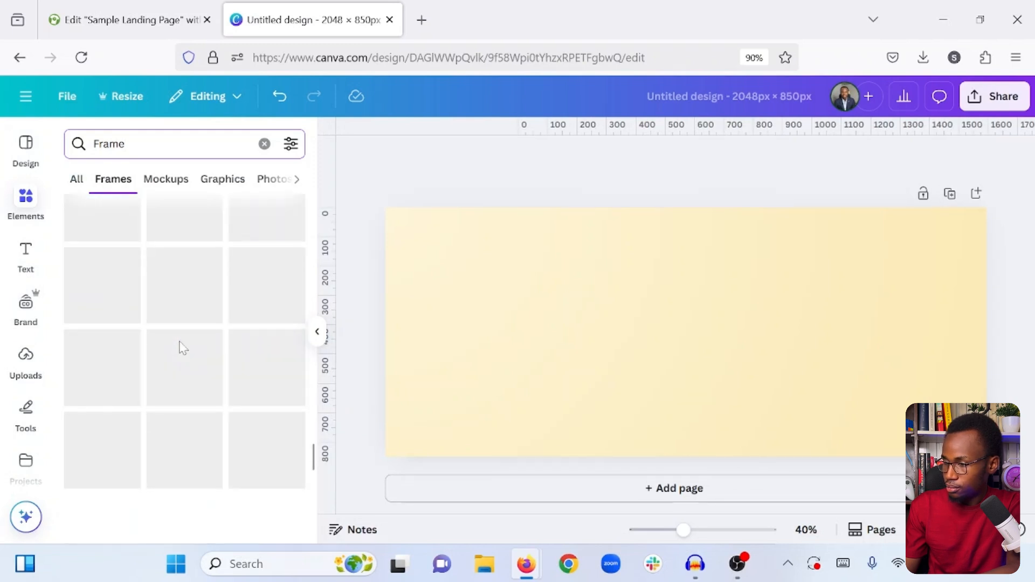
{"action": "scroll", "coordinate": [178, 345], "scroll_direction": "down", "scroll_amount": 2}
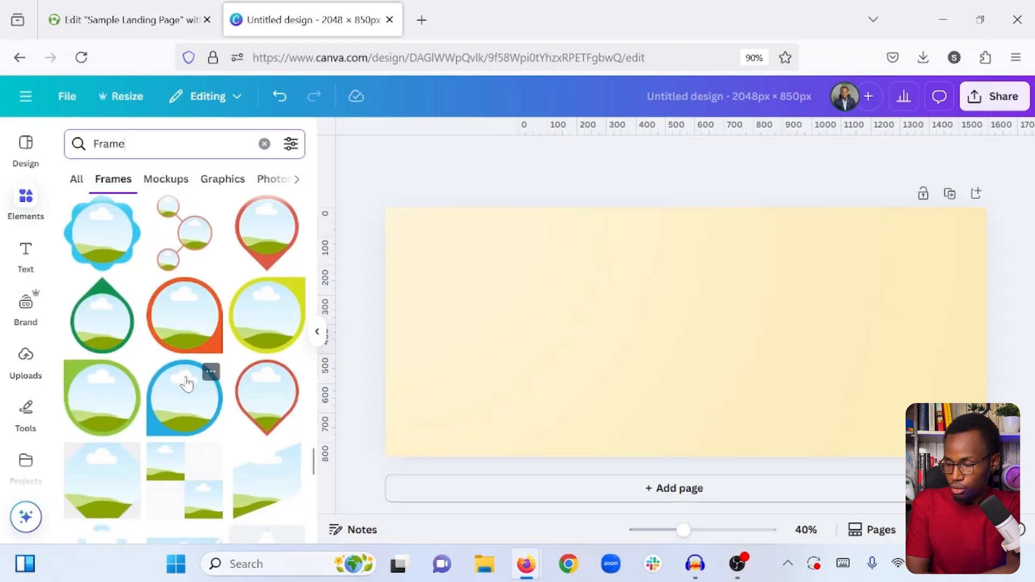
{"action": "left_click", "coordinate": [179, 412]}
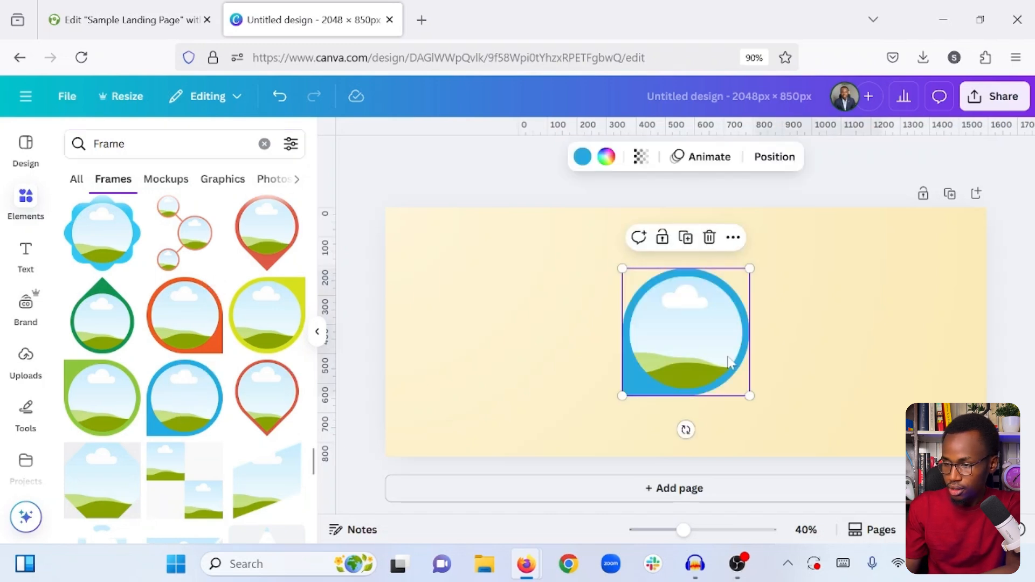
- Move the circular frame to the right half of the page and enlarge it to nearly the page's full height
{"action": "left_click_drag", "start_coordinate": [728, 362], "coordinate": [892, 328]}
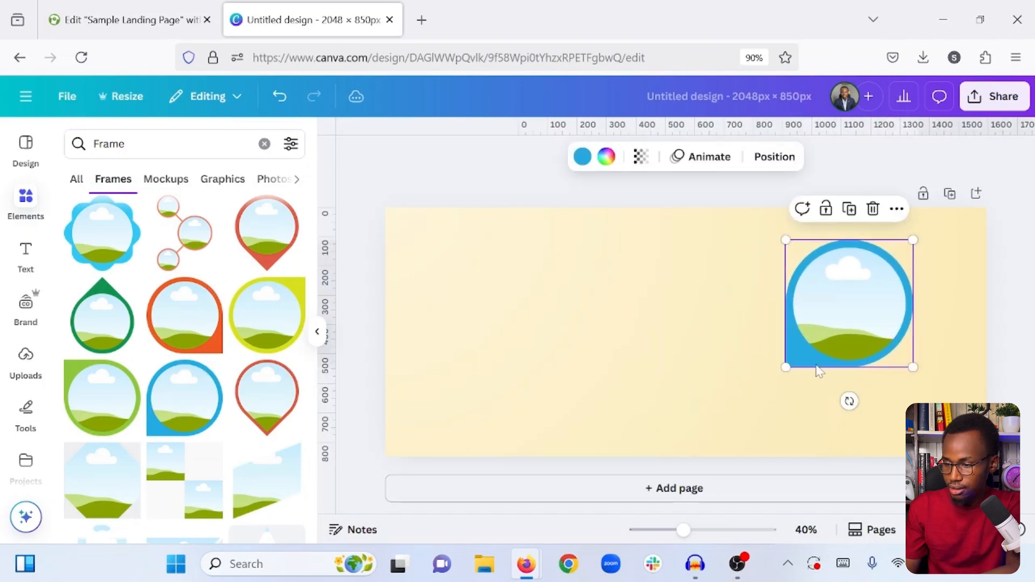
{"action": "left_click_drag", "start_coordinate": [785, 367], "coordinate": [805, 359]}
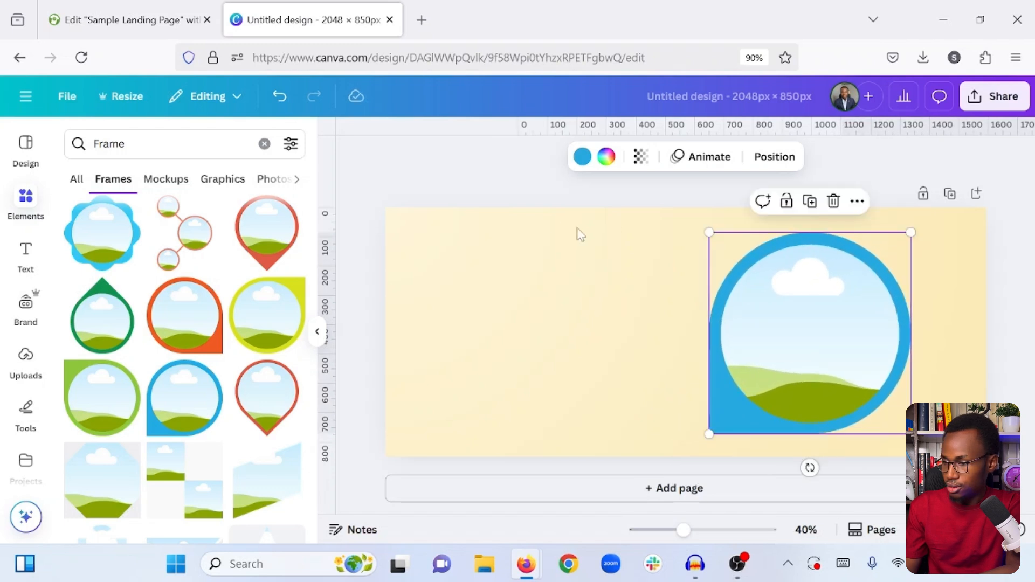
{"action": "left_click", "coordinate": [481, 187]}
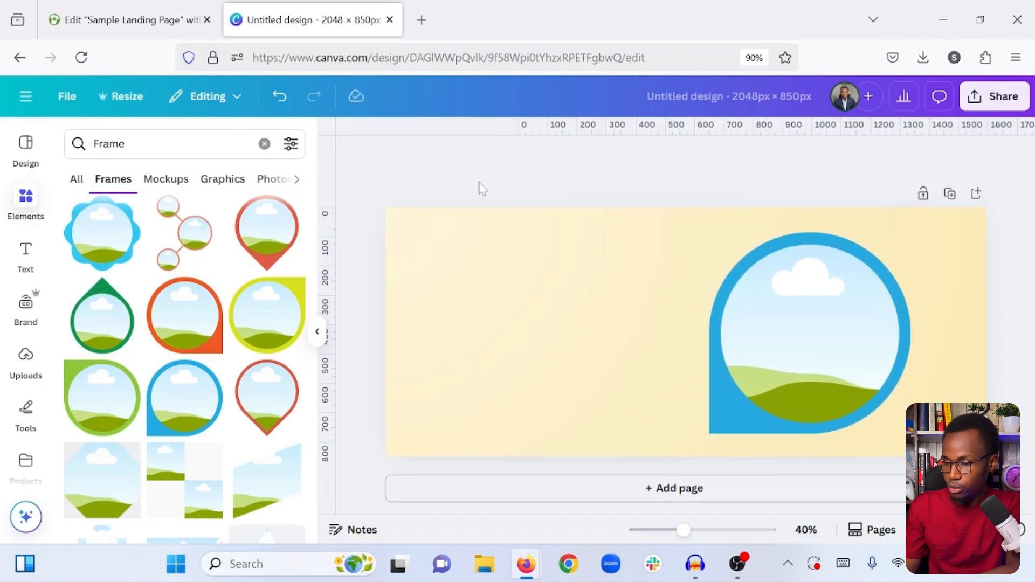
- Change the circular frame's border colour to #fbdb7e
{"action": "left_click", "coordinate": [723, 416]}
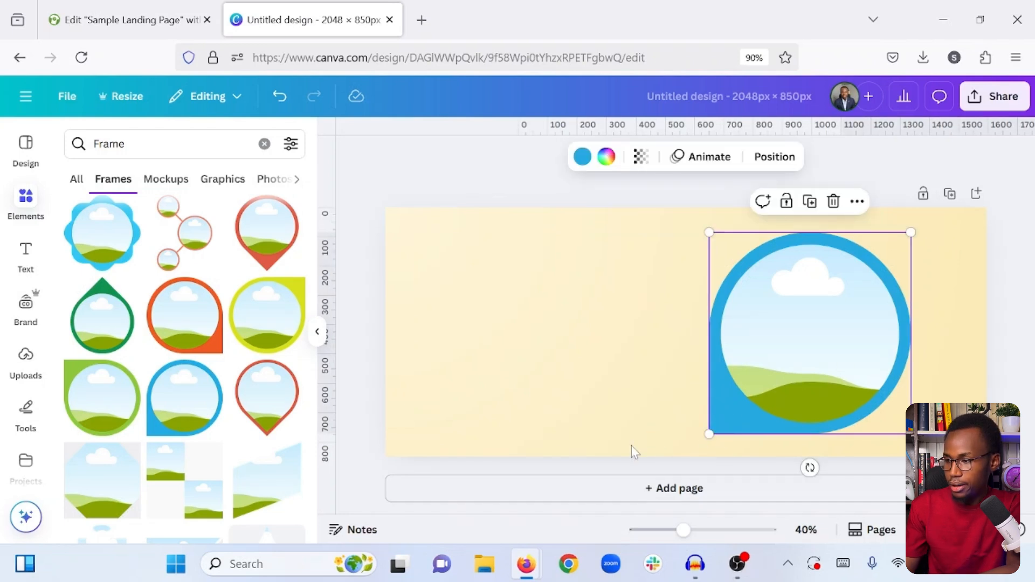
{"action": "left_click", "coordinate": [581, 157]}
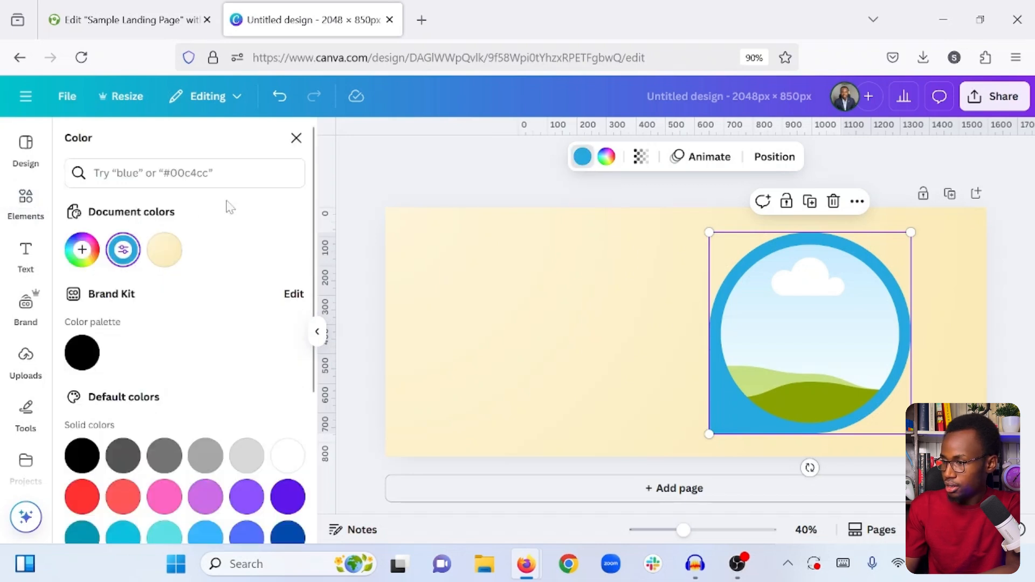
{"action": "type", "text": "#fbdb7e"}
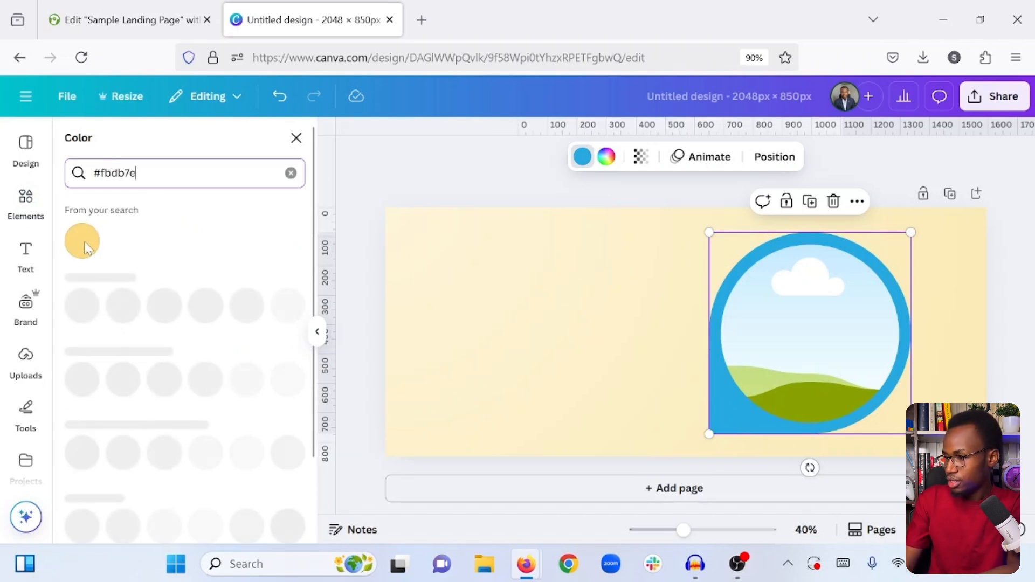
{"action": "left_click", "coordinate": [83, 246]}
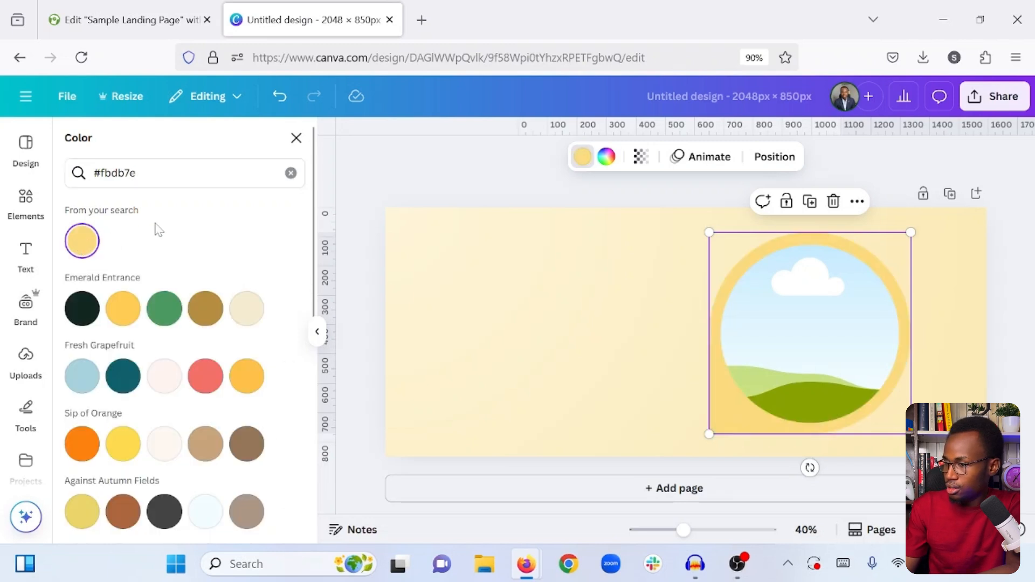
{"action": "left_click", "coordinate": [290, 173]}
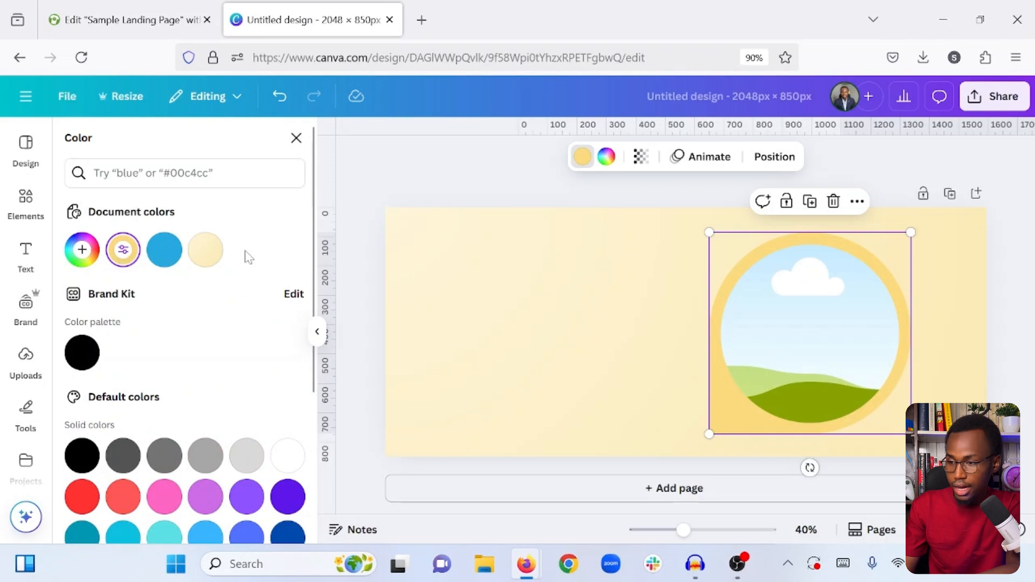
- Turn the frame border's colour into a gradient from #FBDB7E to a slightly darker, duller tan shade
{"action": "left_click", "coordinate": [123, 252]}
{"action": "key", "text": "ctrl+c"}
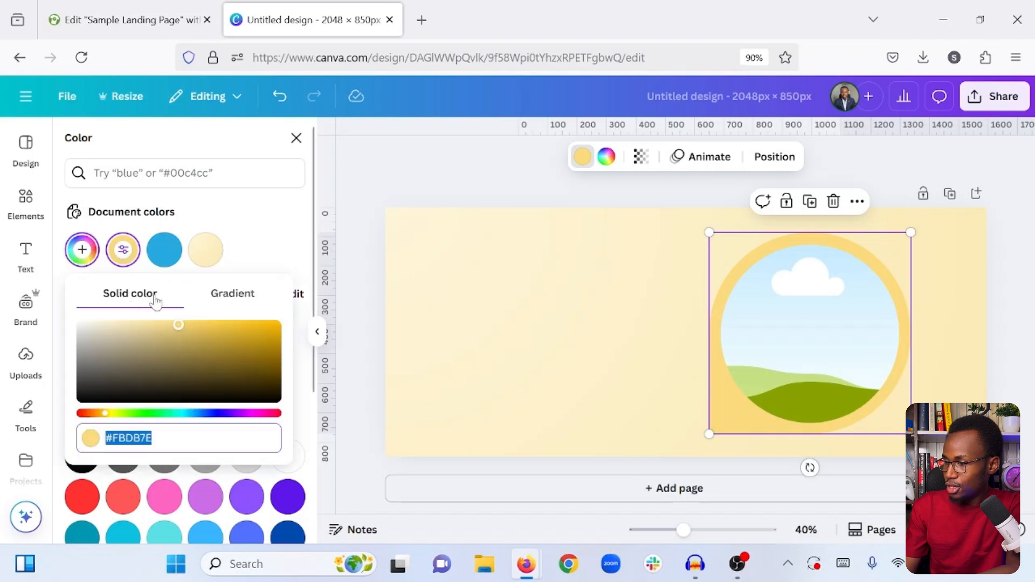
{"action": "left_click", "coordinate": [238, 300]}
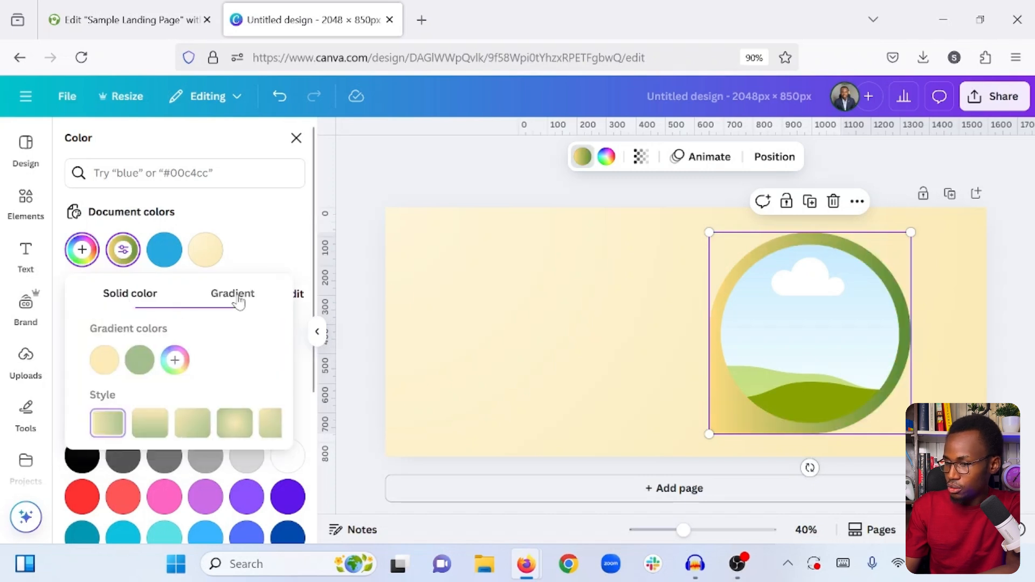
{"action": "left_click", "coordinate": [131, 365]}
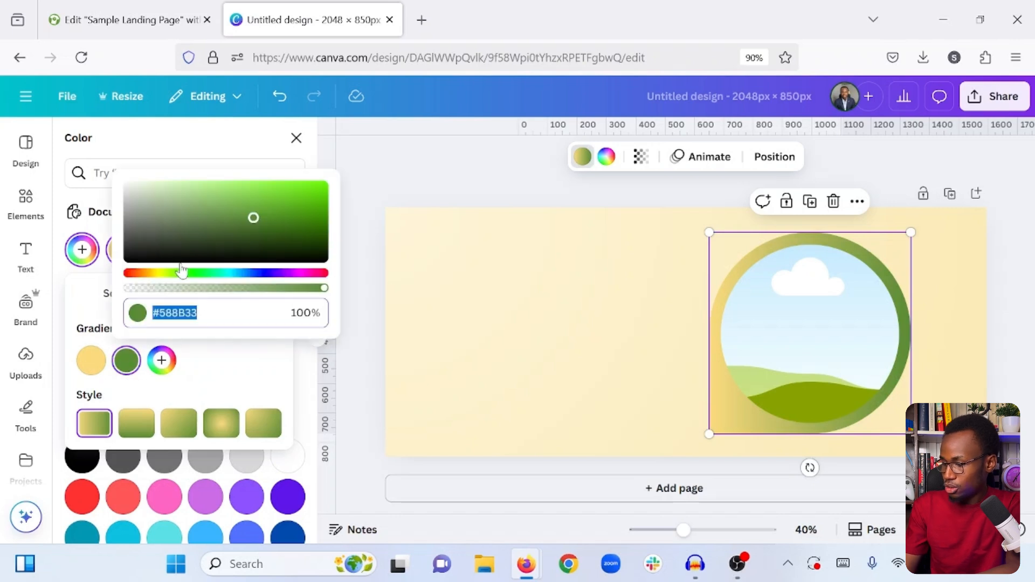
{"action": "key", "text": "ctrl+v"}
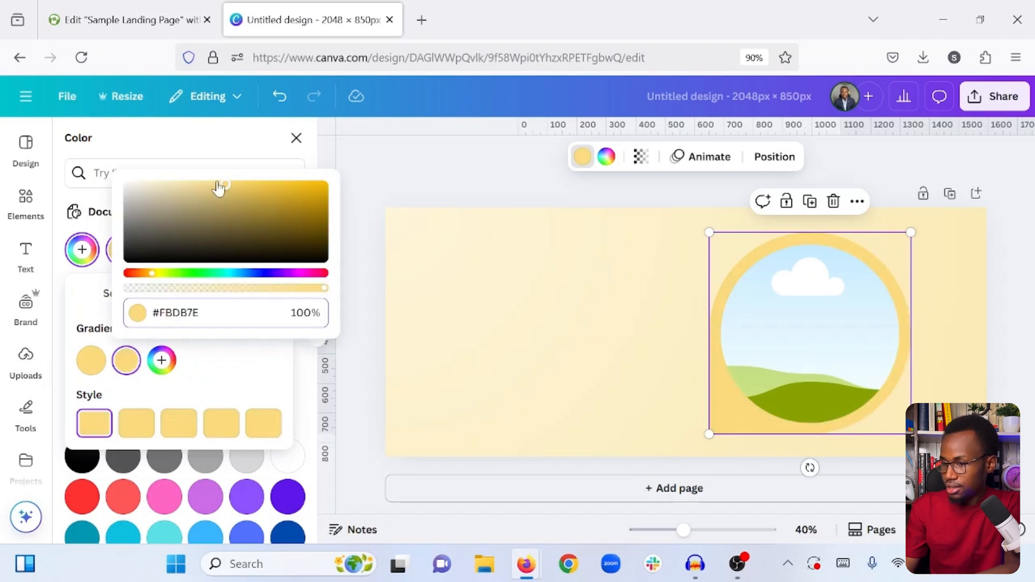
{"action": "mouse_move", "coordinate": [217, 185]}
{"action": "left_mouse_down"}
{"action": "mouse_move", "coordinate": [196, 185]}
{"action": "mouse_move", "coordinate": [205, 196]}
{"action": "left_mouse_up"}
{"action": "left_click", "coordinate": [205, 361]}
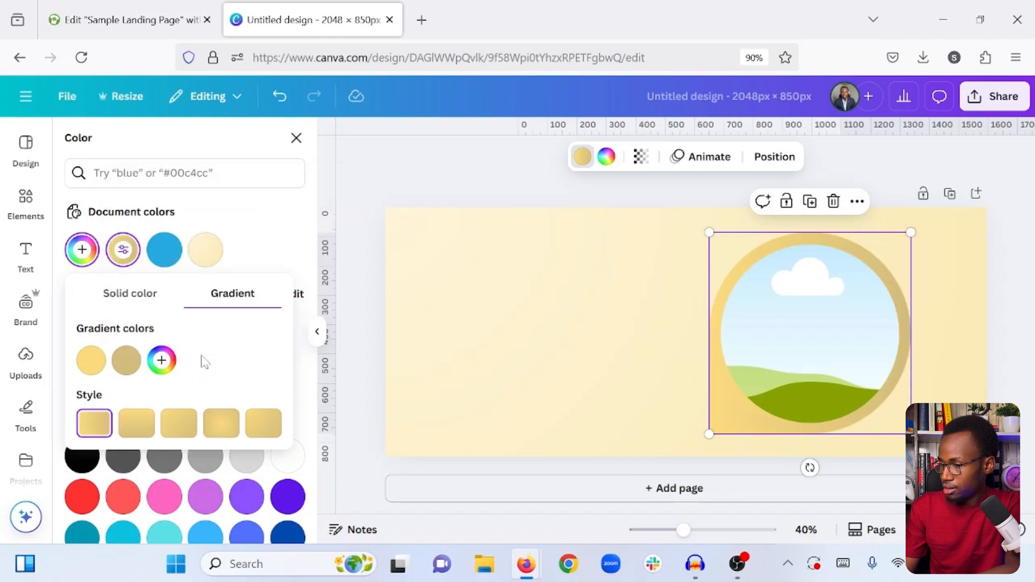
- Try the second gradient style on the frame border, apply the third, diagonal one, and deselect the frame
{"action": "left_click", "coordinate": [136, 425]}
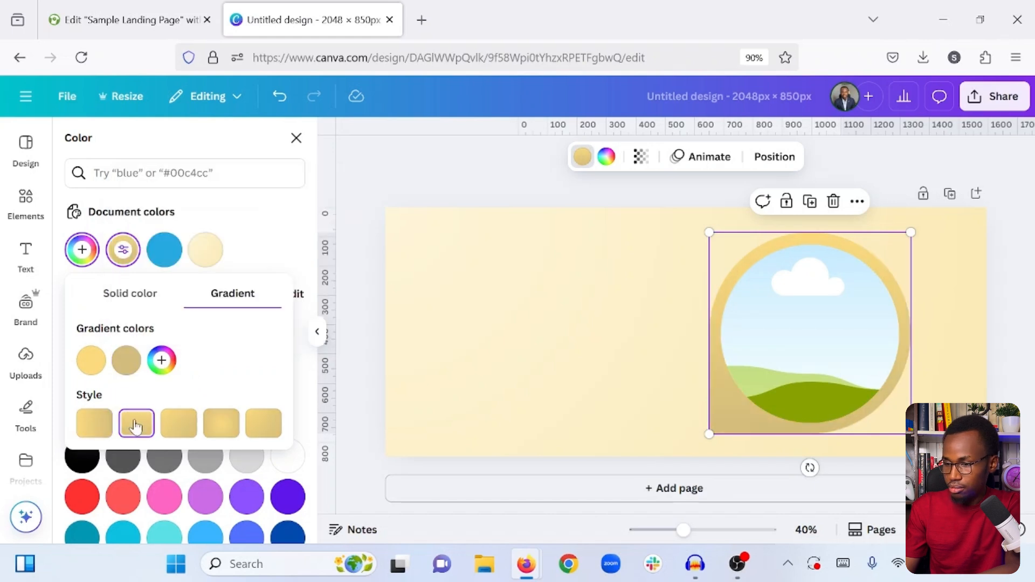
{"action": "left_click", "coordinate": [179, 423]}
{"action": "left_click", "coordinate": [281, 259]}
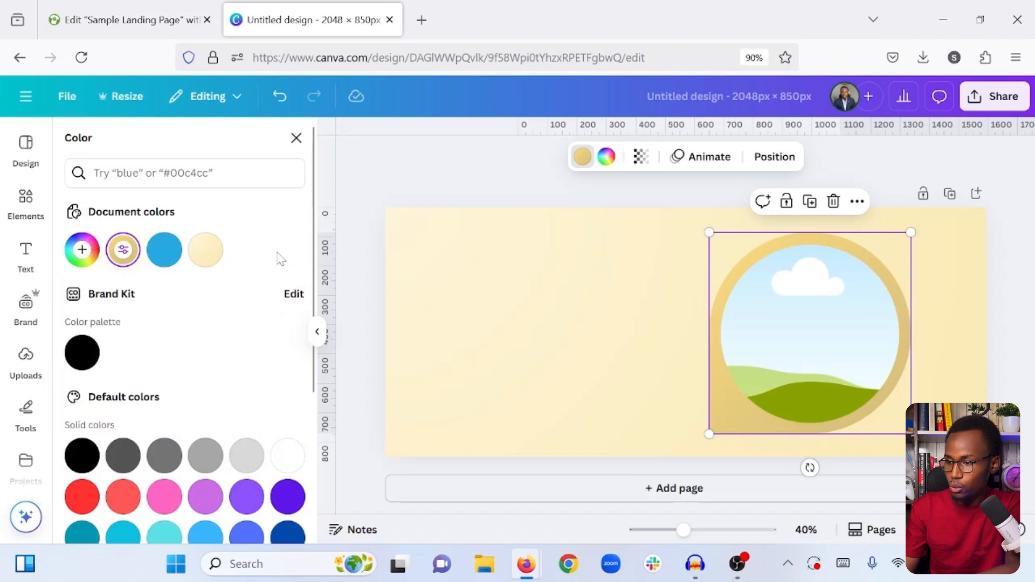
{"action": "left_click", "coordinate": [446, 287]}
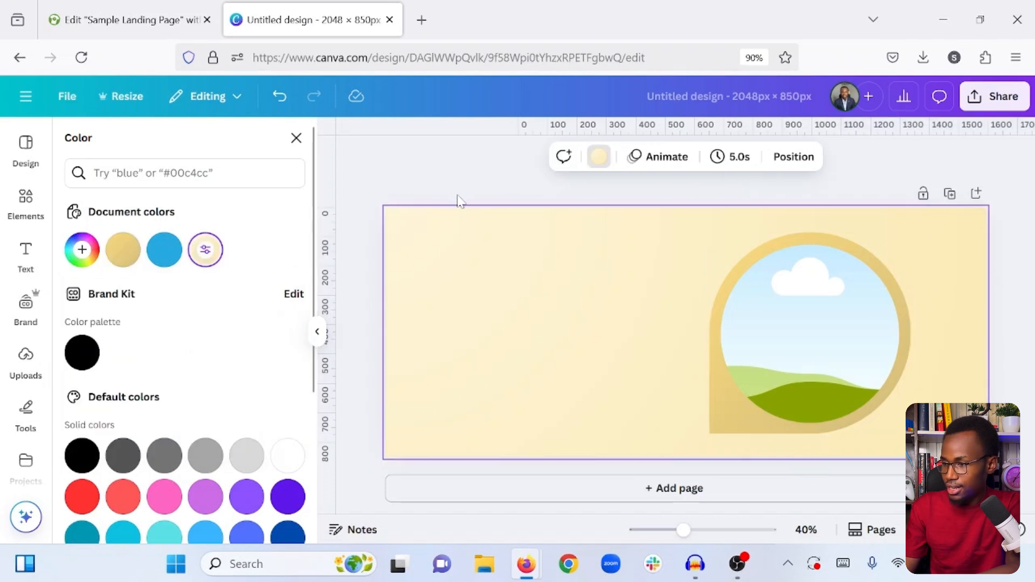
{"action": "left_click", "coordinate": [520, 226]}
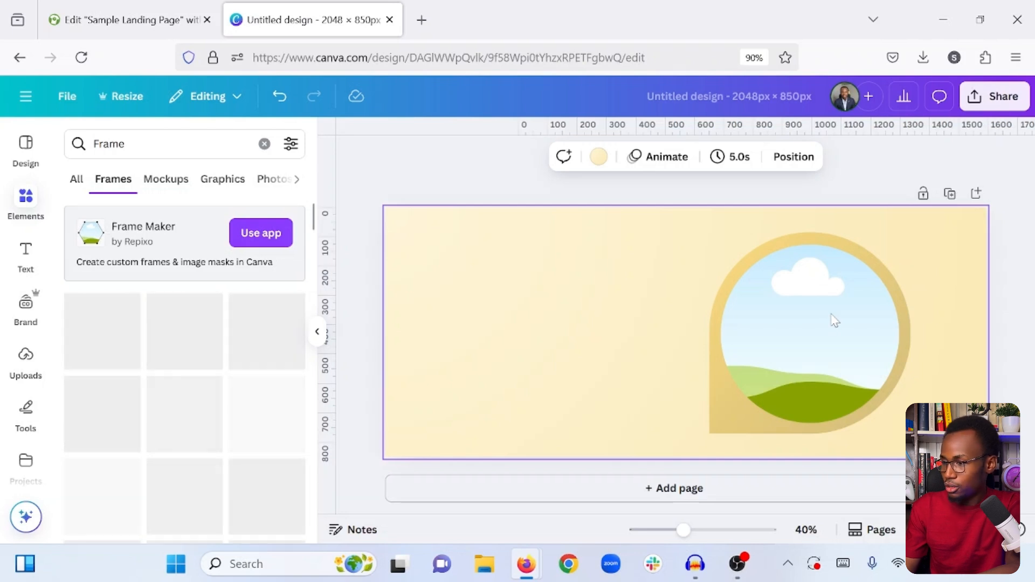
- Search the stock photos for "happy person"
{"action": "scroll", "coordinate": [26, 371], "scroll_direction": "down", "scroll_amount": 2}
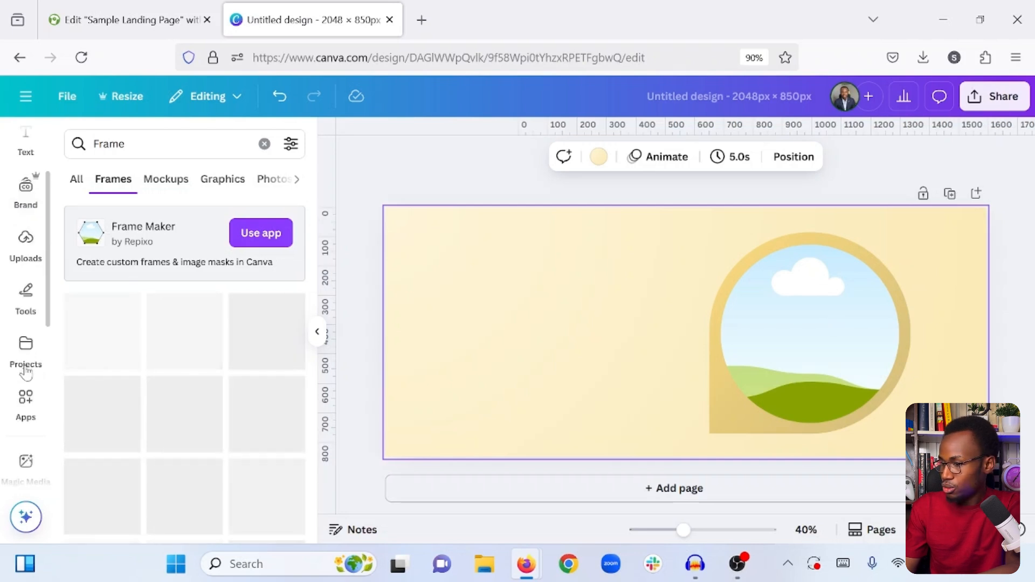
{"action": "scroll", "coordinate": [25, 371], "scroll_direction": "down", "scroll_amount": 3}
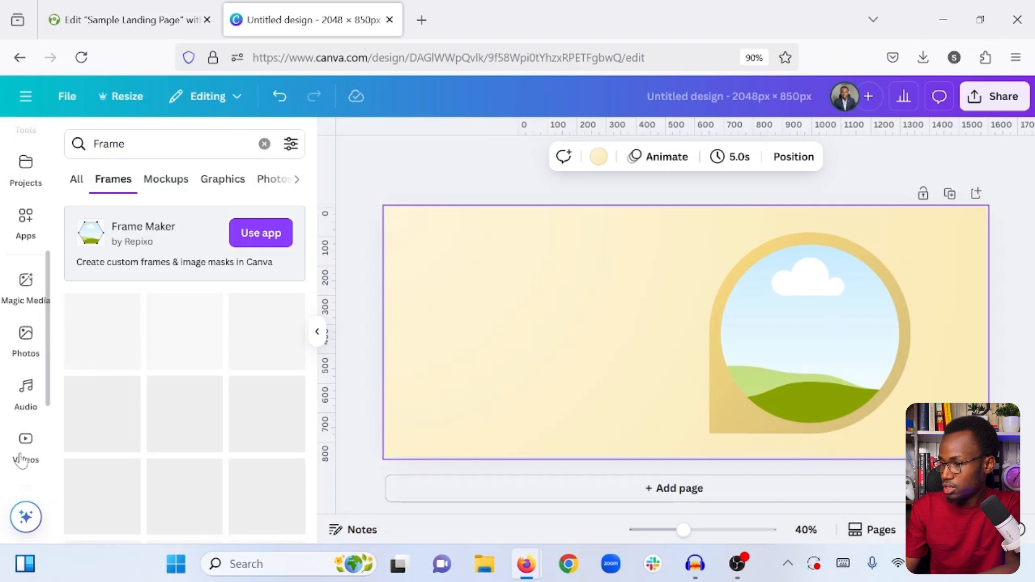
{"action": "left_click", "coordinate": [26, 340]}
{"action": "left_click", "coordinate": [95, 143]}
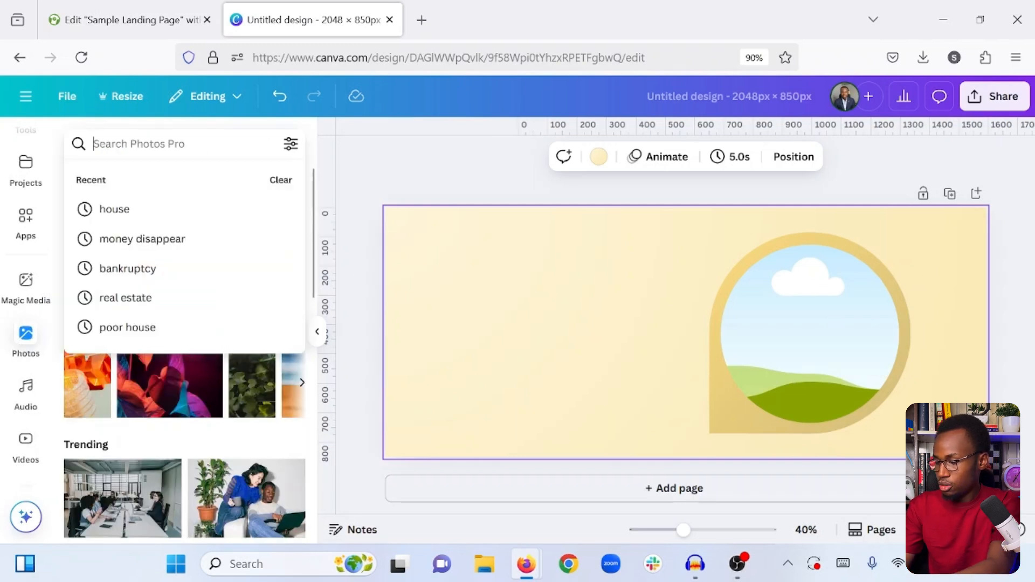
{"action": "type", "text": "Lady"}
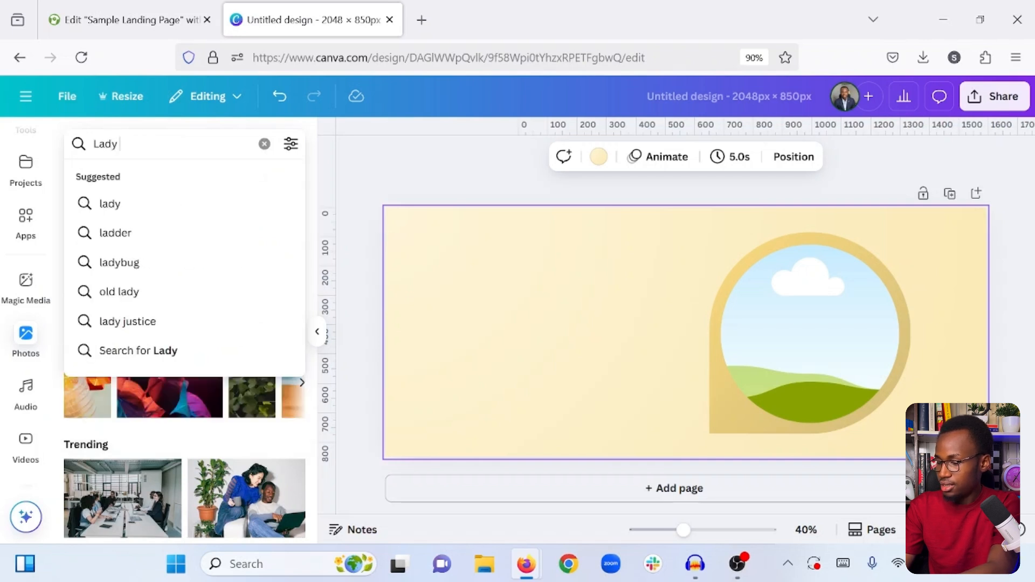
{"action": "key", "text": "ctrl+a"}
{"action": "type", "text": "h"}
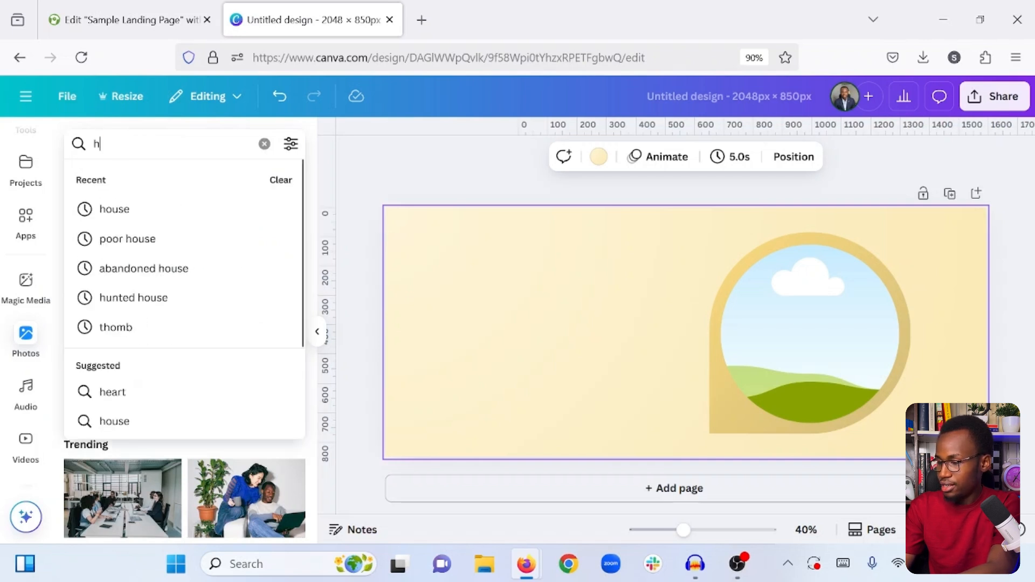
{"action": "type", "text": "appy p"}
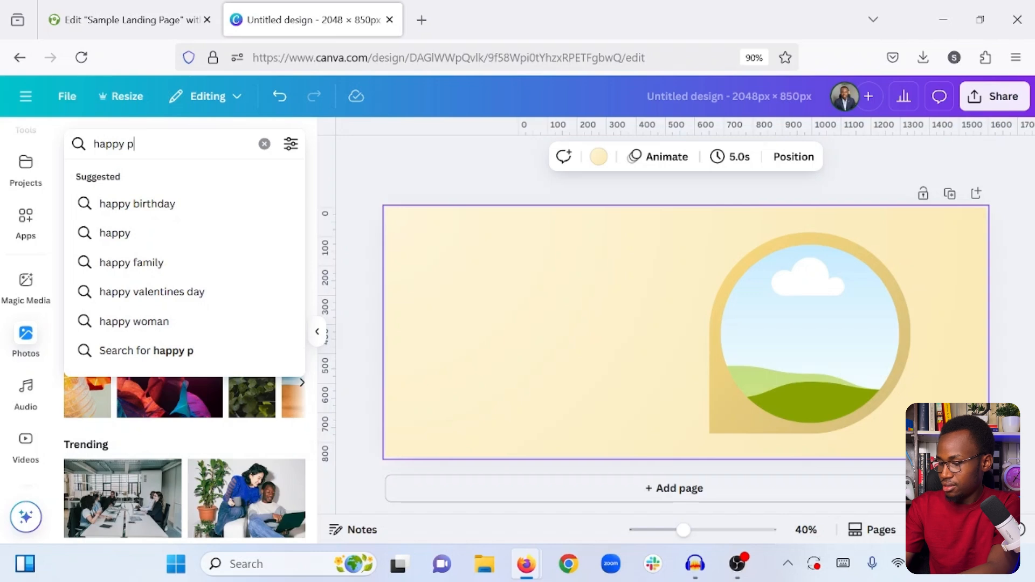
{"action": "type", "text": "erson"}
{"action": "key", "text": "Return"}
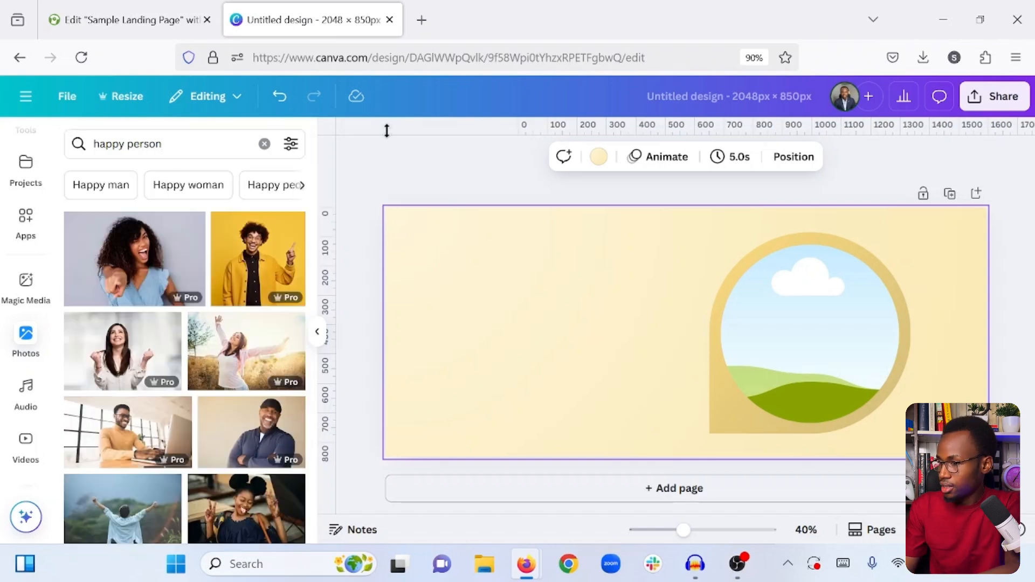
- Add the photo of the smiling woman at a laptop and crop off its left part, removing the potted plant
{"action": "scroll", "coordinate": [153, 339], "scroll_direction": "down", "scroll_amount": 6}
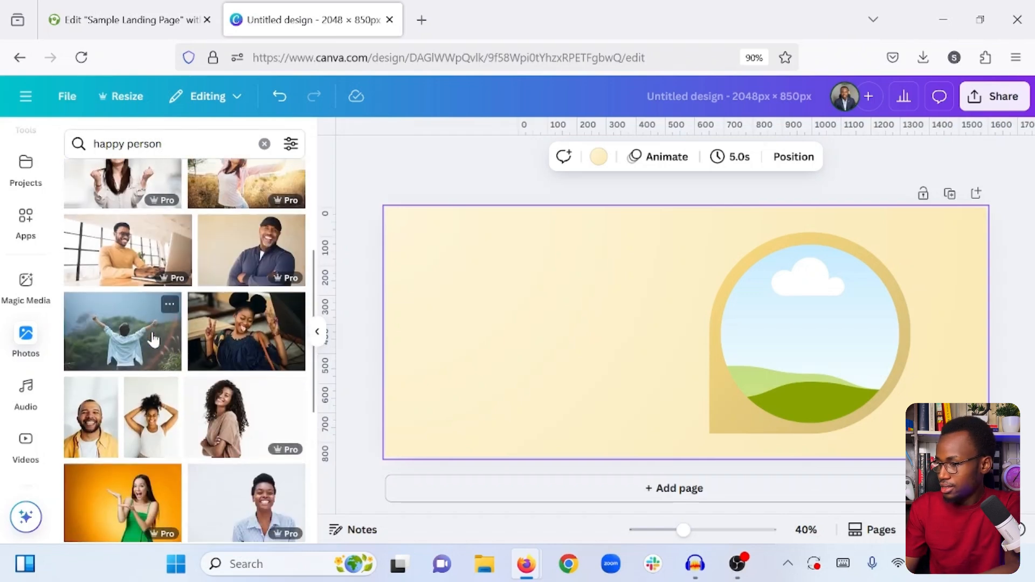
{"action": "scroll", "coordinate": [153, 340], "scroll_direction": "down", "scroll_amount": 10}
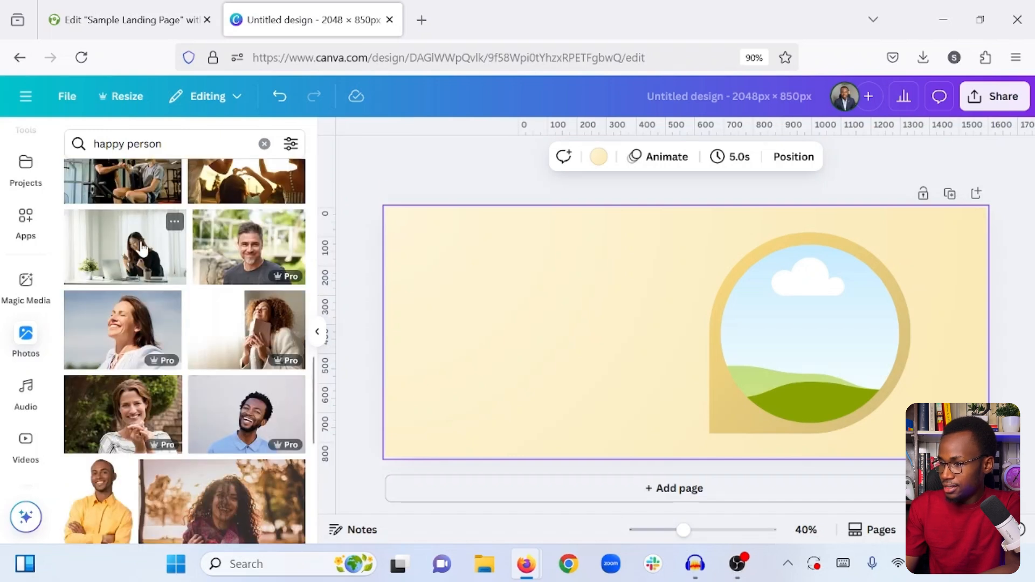
{"action": "left_click", "coordinate": [131, 255]}
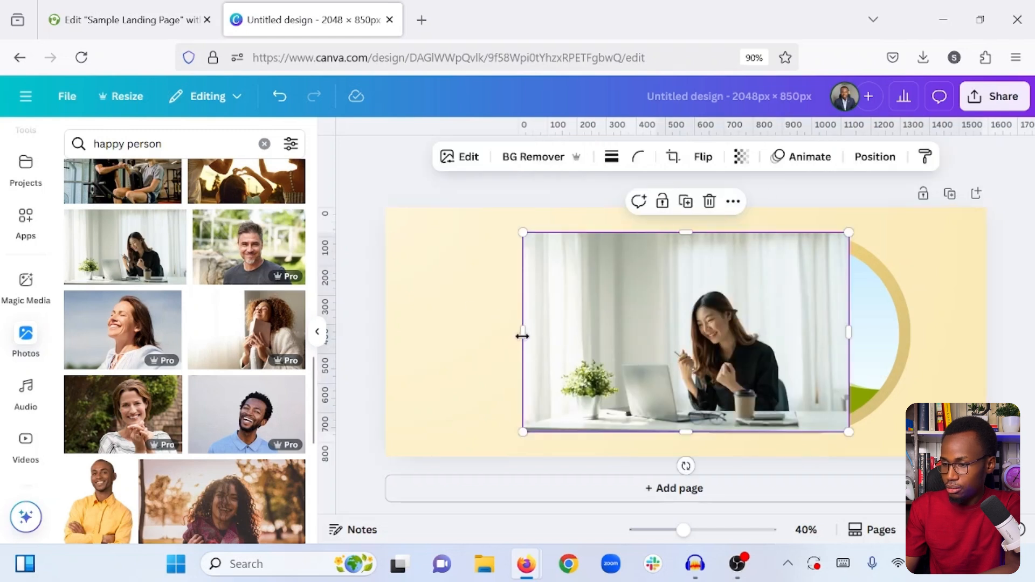
{"action": "left_click_drag", "start_coordinate": [549, 336], "coordinate": [625, 338]}
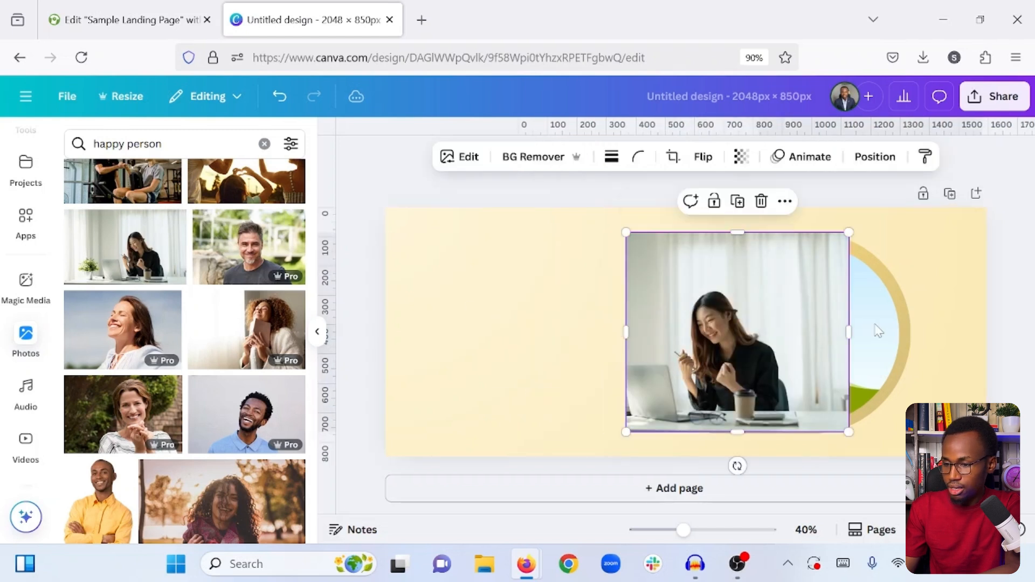
- Crop off the right part of the woman-at-laptop photo and place the photo in the circular frame
{"action": "left_click_drag", "start_coordinate": [814, 343], "coordinate": [802, 344]}
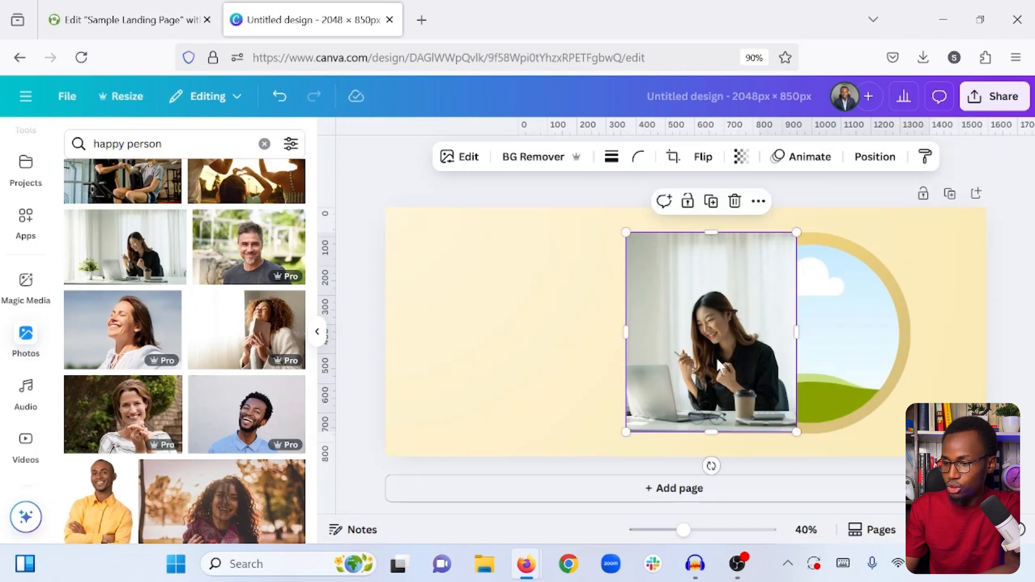
{"action": "left_click_drag", "start_coordinate": [715, 357], "coordinate": [807, 339]}
- Enlarge the photo inside the circular frame and reposition it so the woman is centred in the circle
{"action": "double_click", "coordinate": [807, 338]}
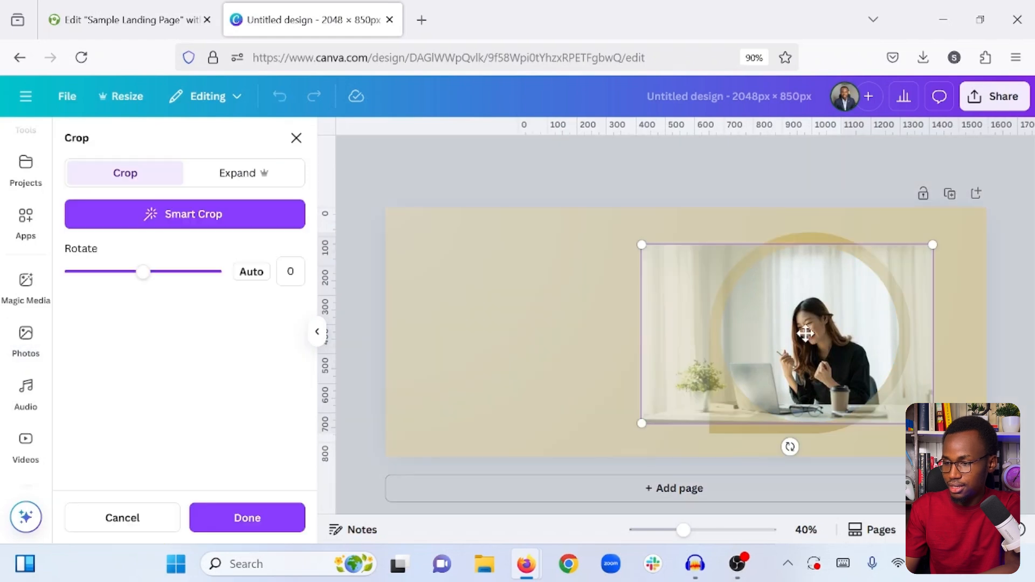
{"action": "left_click_drag", "start_coordinate": [603, 223], "coordinate": [561, 203]}
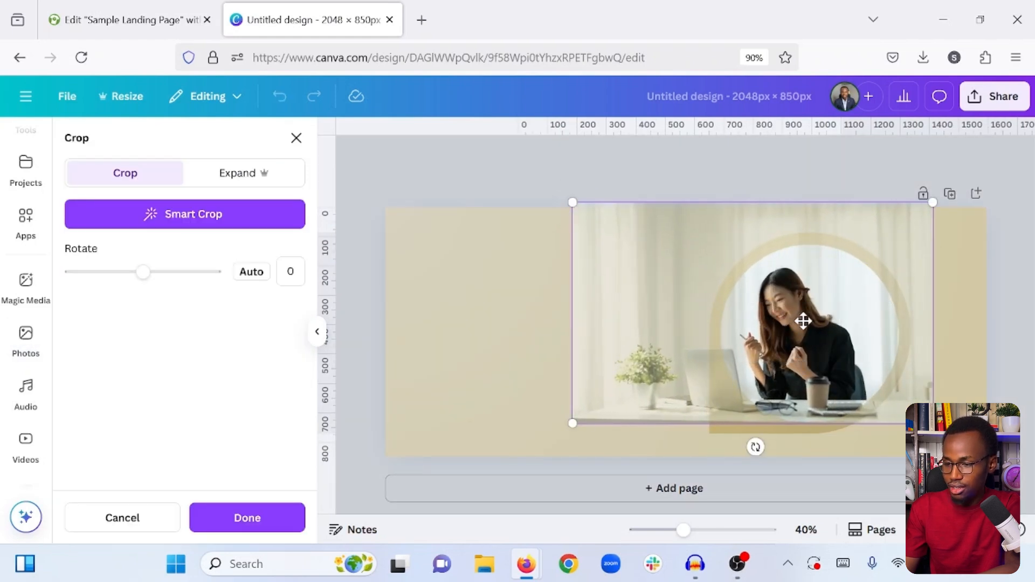
{"action": "left_click_drag", "start_coordinate": [804, 320], "coordinate": [815, 320]}
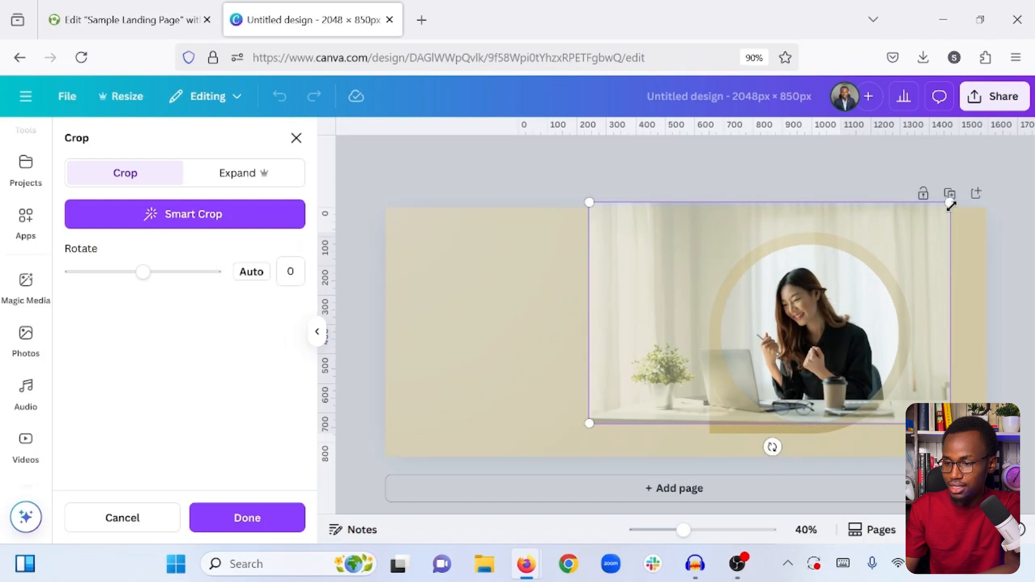
{"action": "left_click_drag", "start_coordinate": [950, 204], "coordinate": [968, 192]}
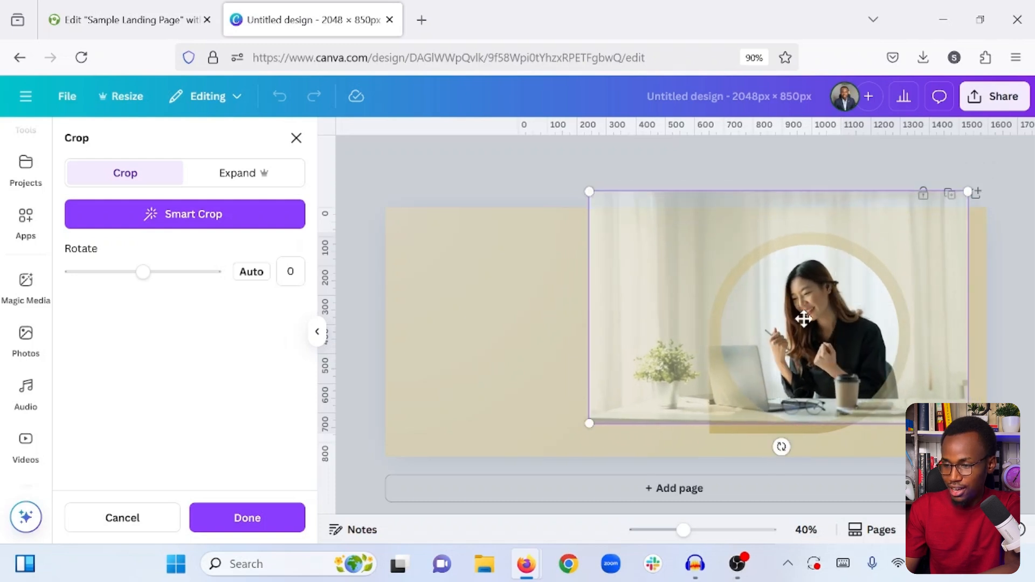
{"action": "left_click_drag", "start_coordinate": [803, 319], "coordinate": [779, 314]}
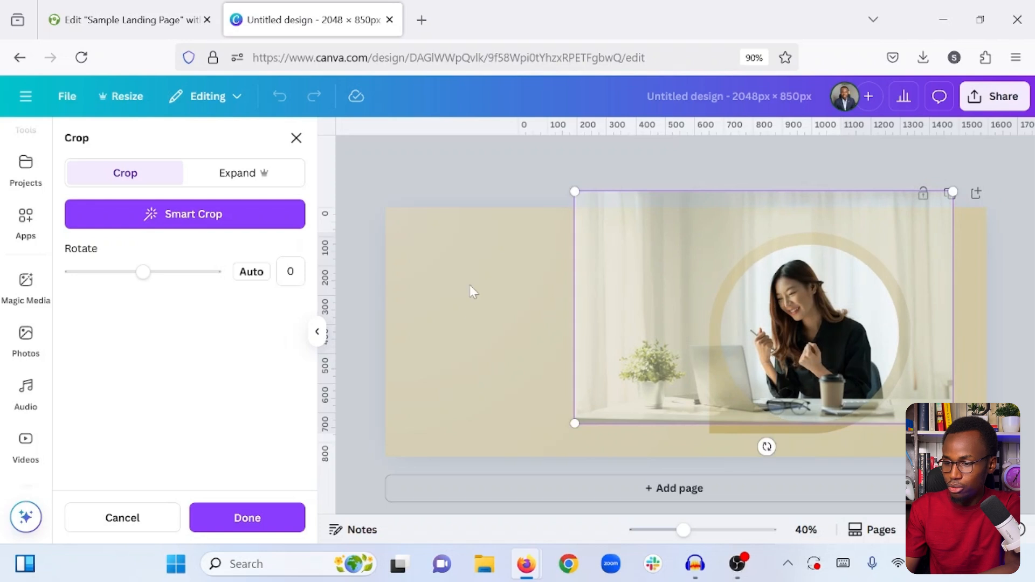
{"action": "left_click", "coordinate": [472, 291]}
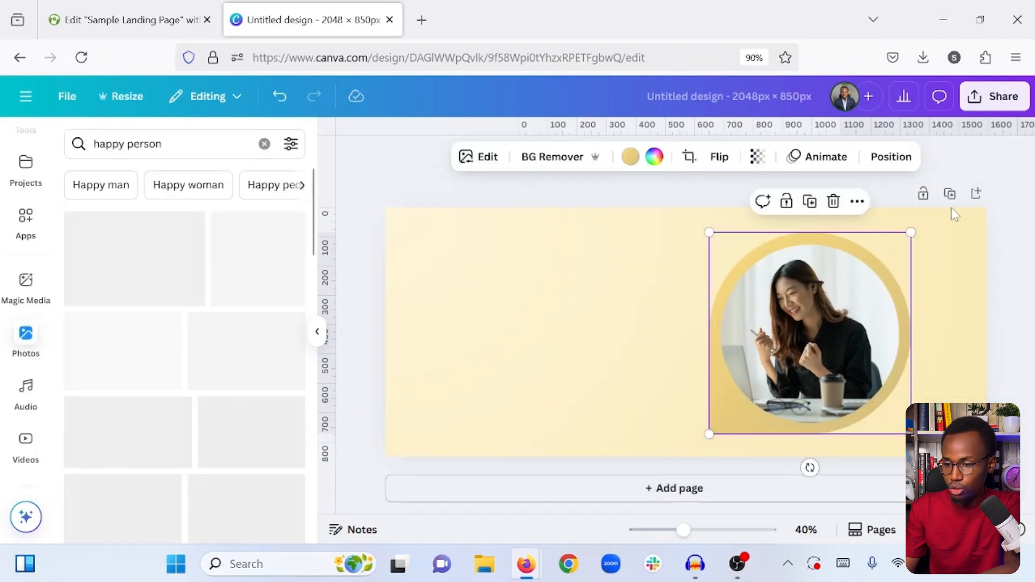
- Shrink the framed photo and shift it slightly, leaving free space above the circle
{"action": "left_click_drag", "start_coordinate": [910, 232], "coordinate": [878, 260]}
{"action": "left_click_drag", "start_coordinate": [804, 346], "coordinate": [820, 348]}
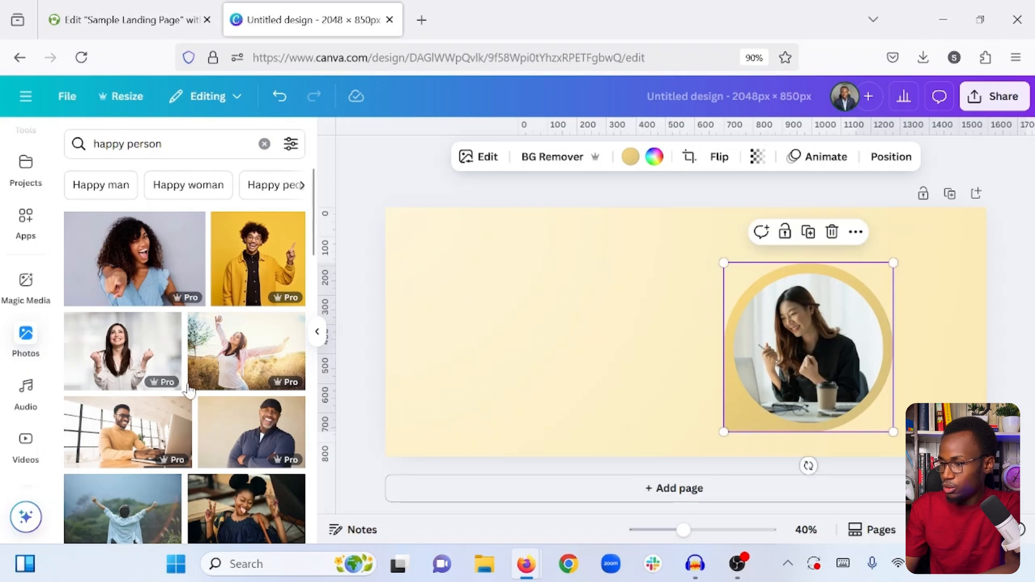
- Add a second copy of the woman-at-laptop photo beside the frame, crop off its potted plant, and remove its background
{"action": "scroll", "coordinate": [188, 389], "scroll_direction": "down", "scroll_amount": 8}
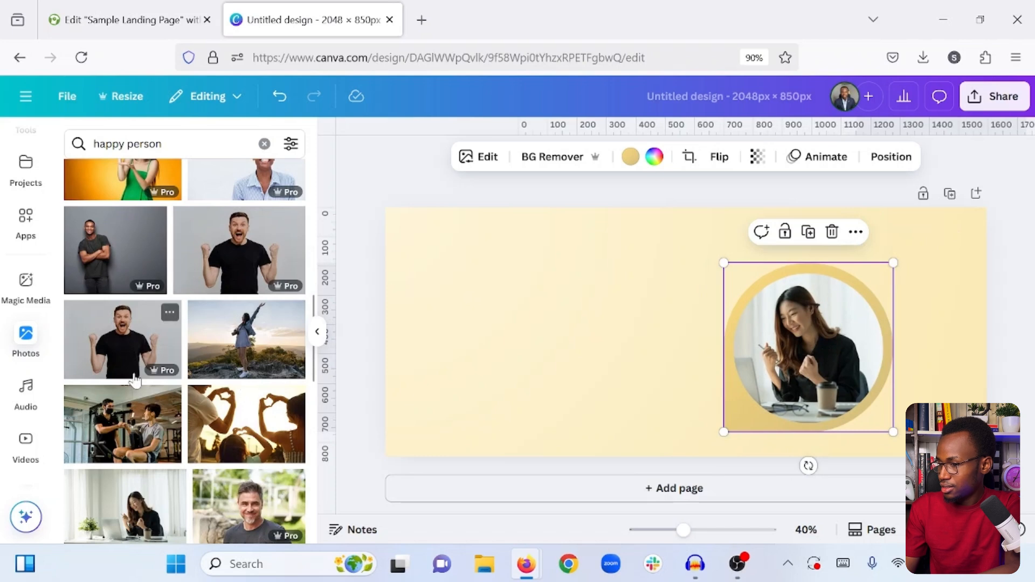
{"action": "scroll", "coordinate": [135, 377], "scroll_direction": "down", "scroll_amount": 4}
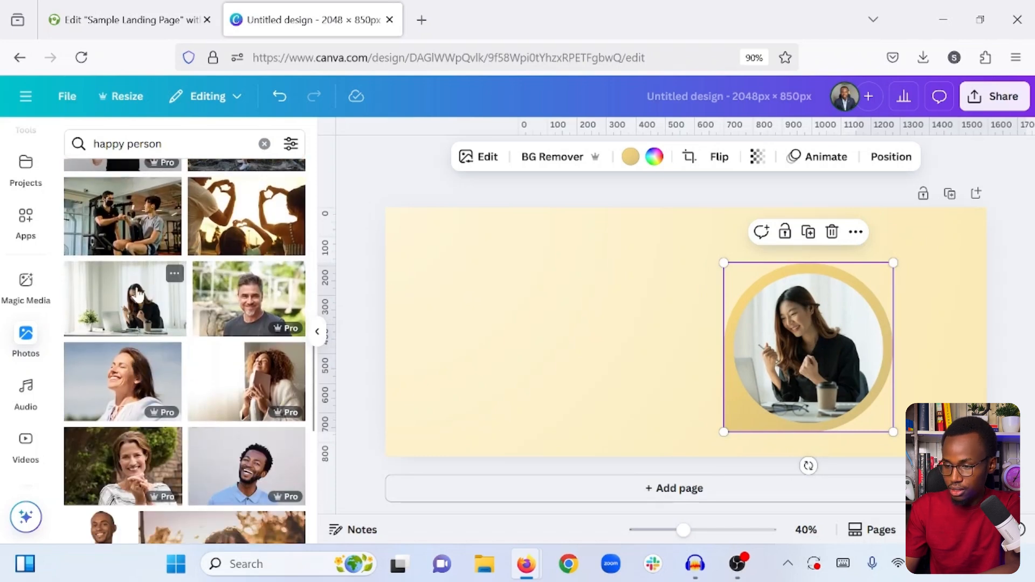
{"action": "left_click", "coordinate": [138, 295]}
{"action": "left_click_drag", "start_coordinate": [678, 335], "coordinate": [541, 331]}
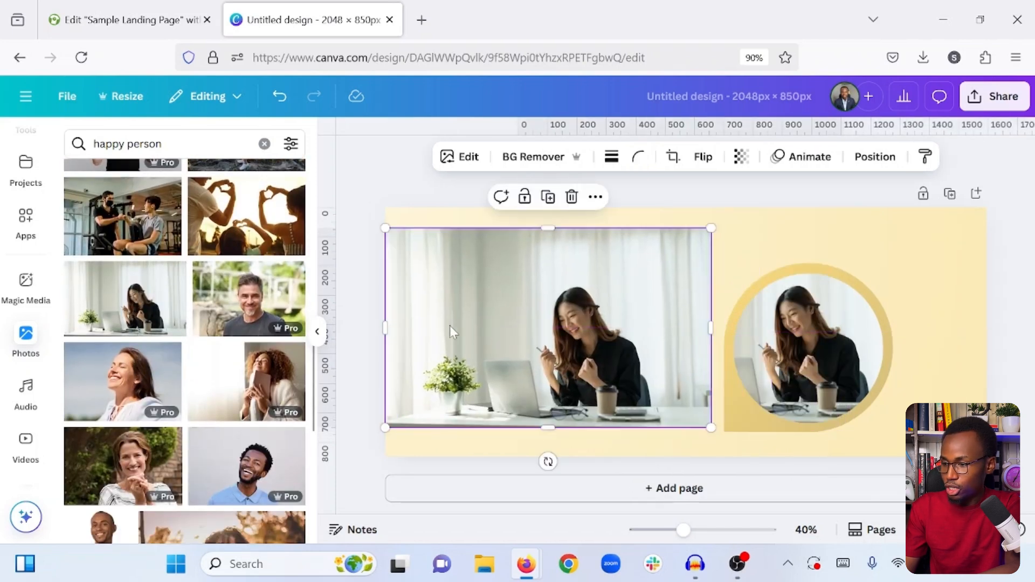
{"action": "left_click_drag", "start_coordinate": [387, 328], "coordinate": [496, 329]}
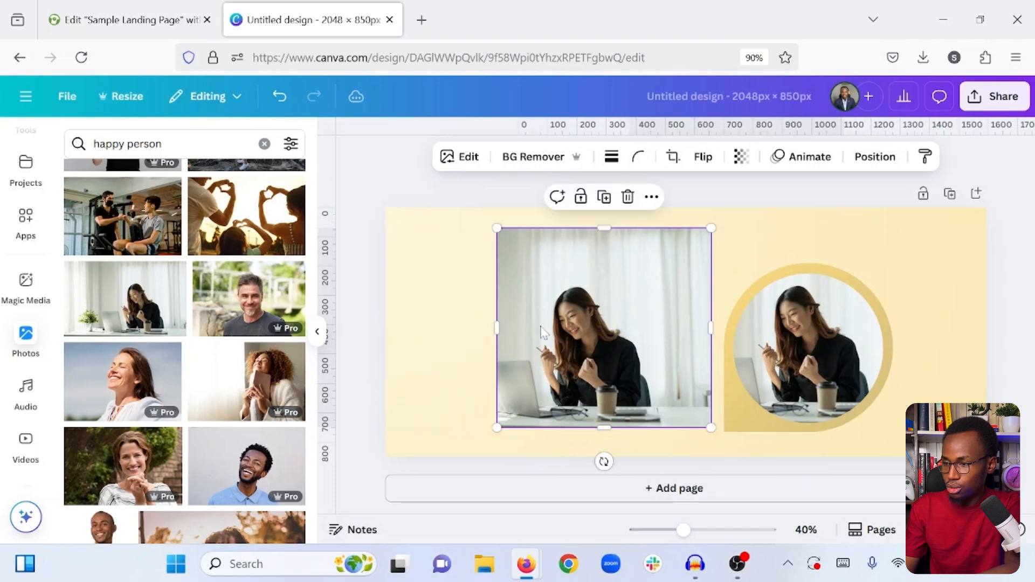
{"action": "left_click", "coordinate": [534, 159]}
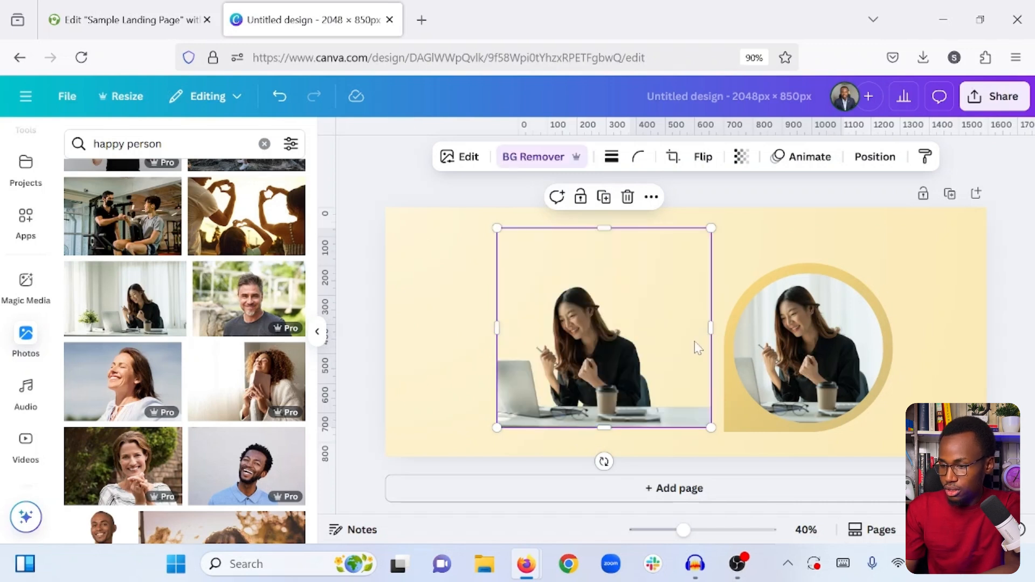
- Enlarge the cutout over the circular frame and crop its sides to roughly the frame's width
{"action": "left_click_drag", "start_coordinate": [711, 328], "coordinate": [677, 339]}
{"action": "left_click_drag", "start_coordinate": [616, 379], "coordinate": [718, 397]}
{"action": "left_click_drag", "start_coordinate": [726, 237], "coordinate": [717, 280]}
{"action": "left_click_drag", "start_coordinate": [806, 283], "coordinate": [916, 240]}
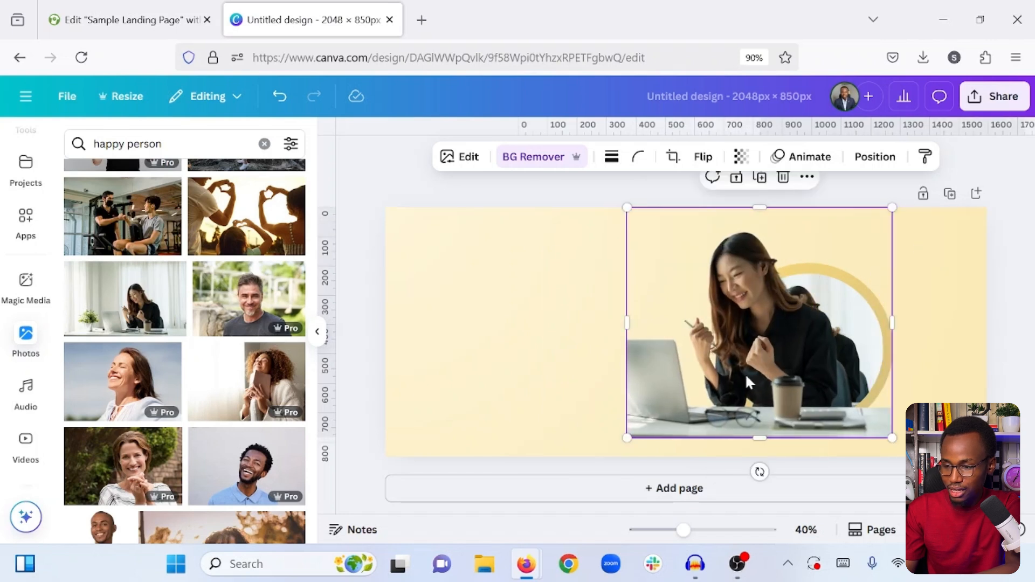
{"action": "left_click_drag", "start_coordinate": [713, 410], "coordinate": [766, 414]}
{"action": "left_click_drag", "start_coordinate": [675, 322], "coordinate": [738, 326]}
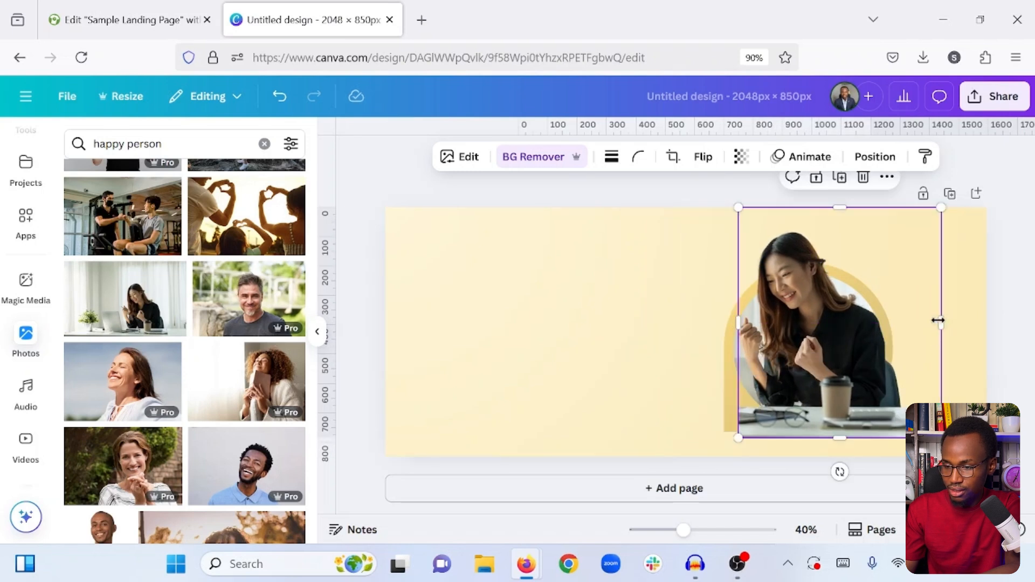
{"action": "left_click_drag", "start_coordinate": [938, 320], "coordinate": [895, 320]}
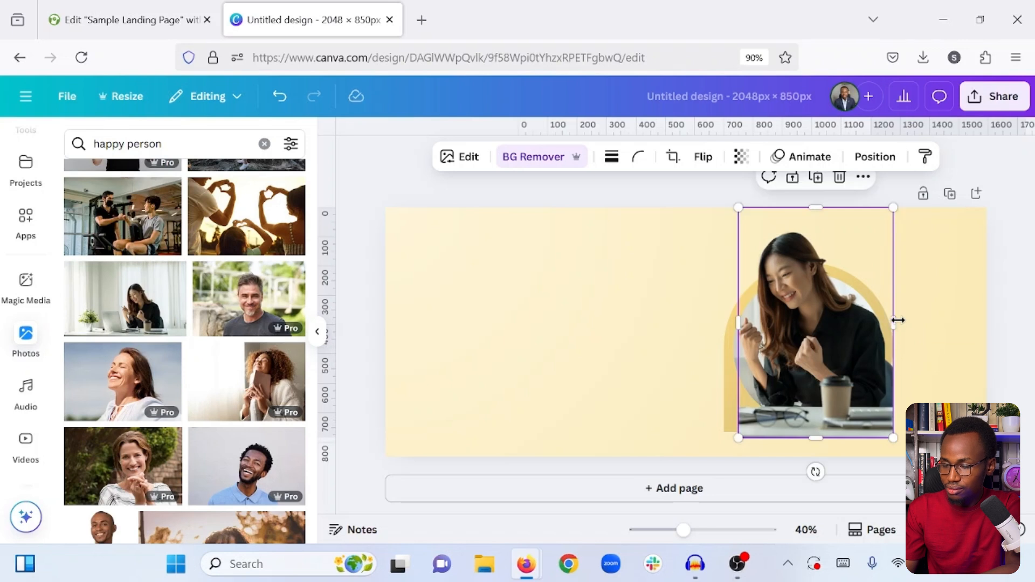
- Set the cutout's transparency to 40 and trim its left edge slightly
{"action": "left_click", "coordinate": [743, 157]}
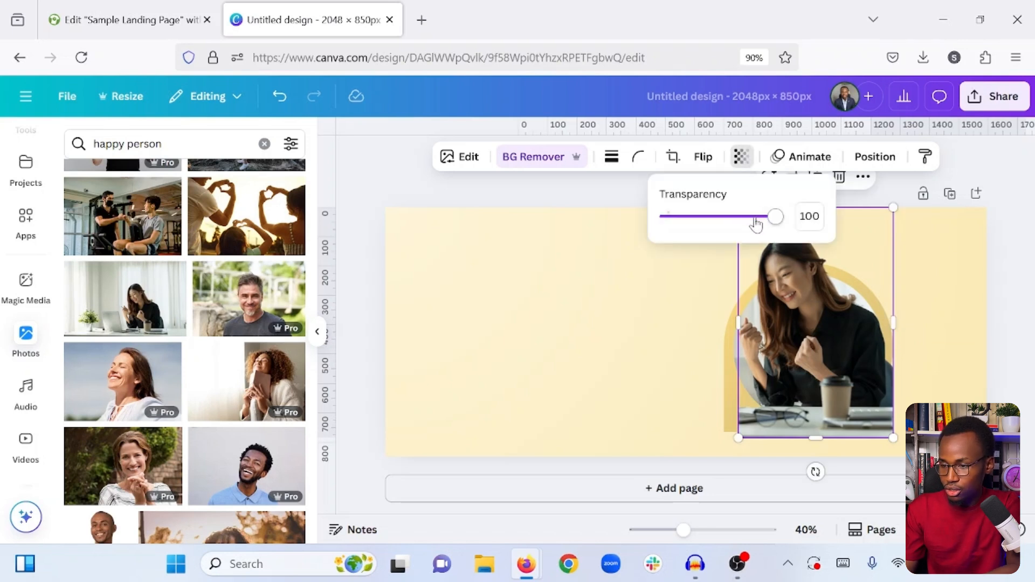
{"action": "left_click_drag", "start_coordinate": [757, 223], "coordinate": [712, 222]}
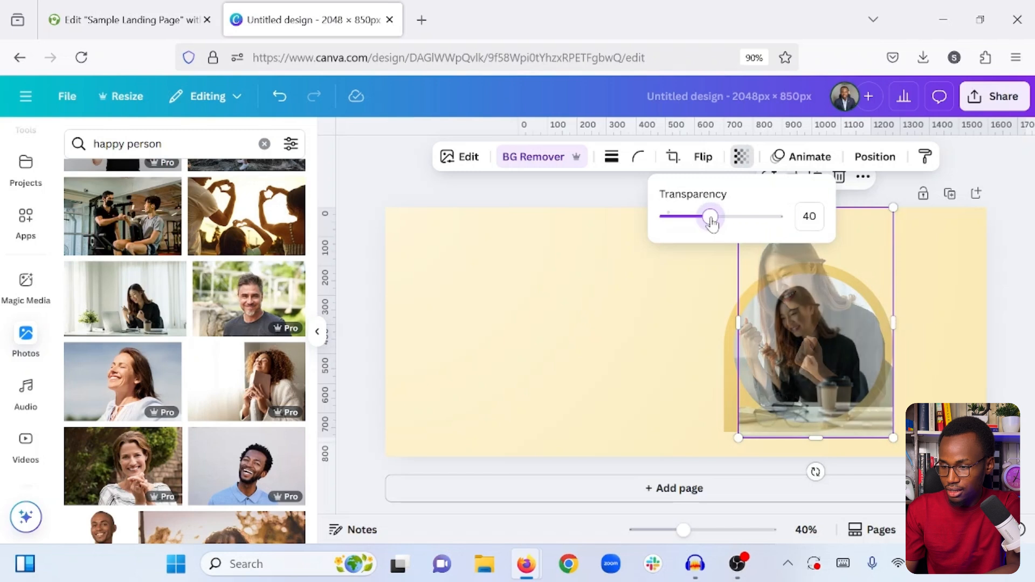
{"action": "left_click", "coordinate": [689, 287]}
{"action": "left_click", "coordinate": [763, 358]}
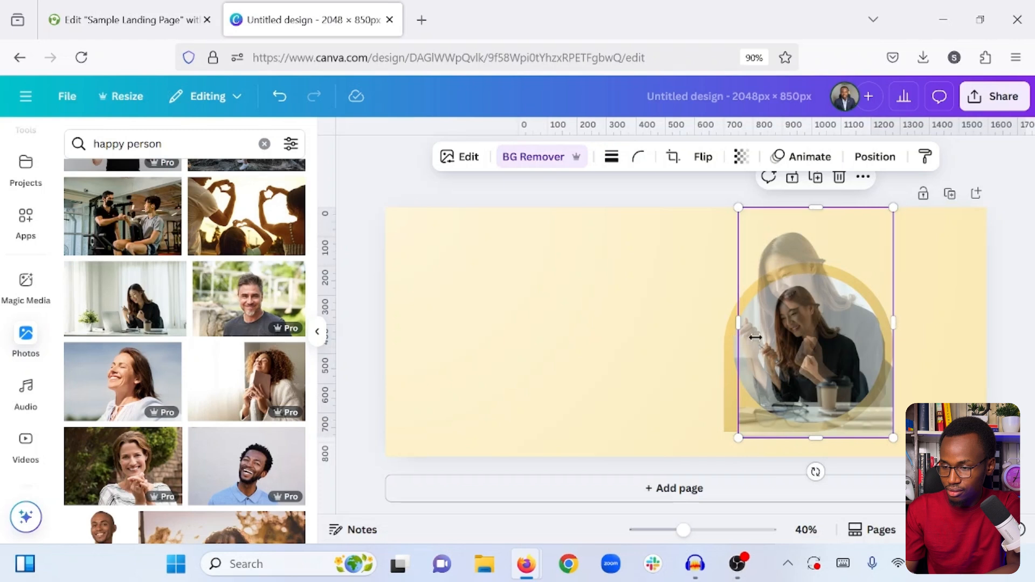
{"action": "left_click_drag", "start_coordinate": [755, 336], "coordinate": [764, 339]}
- Enlarge and reposition the photo inside the circular frame to match the size and position of the semi-transparent cutout
{"action": "left_click", "coordinate": [759, 350]}
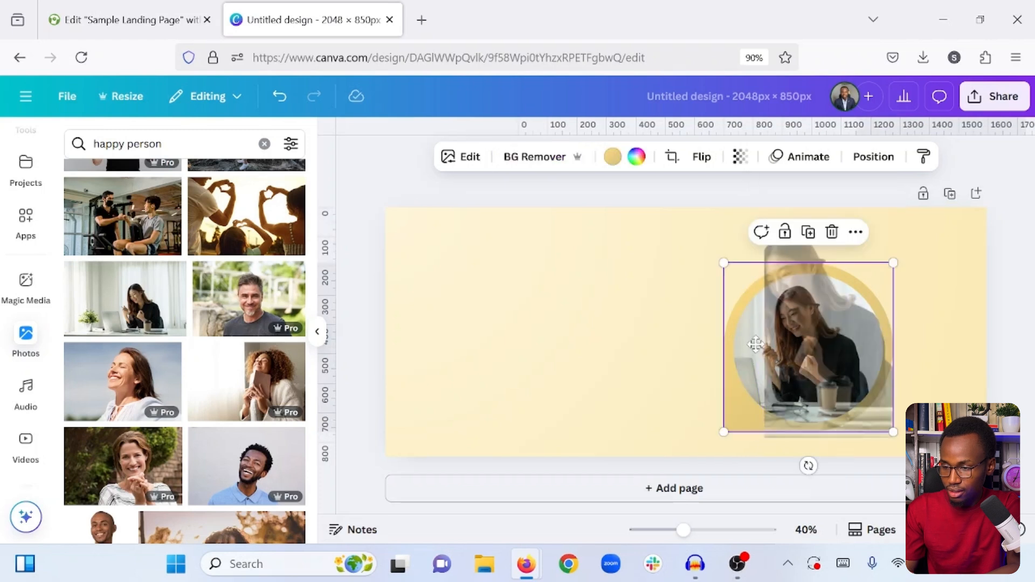
{"action": "double_click", "coordinate": [755, 344]}
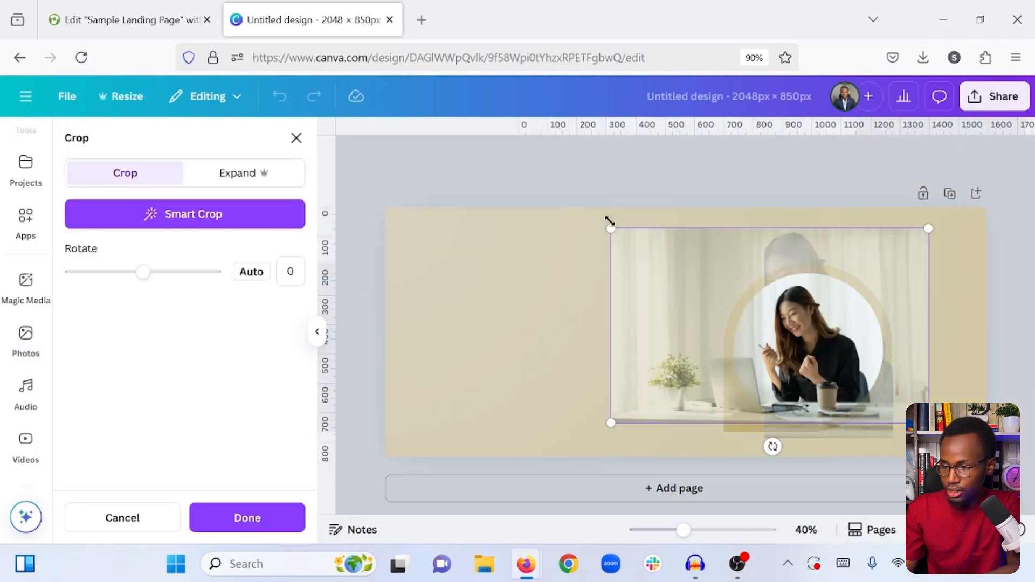
{"action": "left_click_drag", "start_coordinate": [605, 218], "coordinate": [500, 161]}
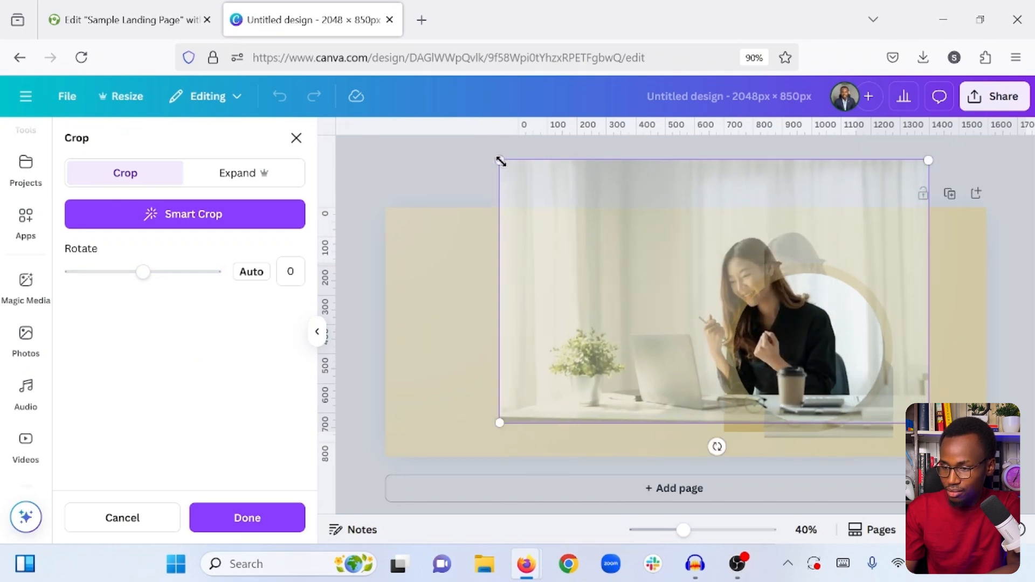
{"action": "left_click_drag", "start_coordinate": [808, 375], "coordinate": [855, 365]}
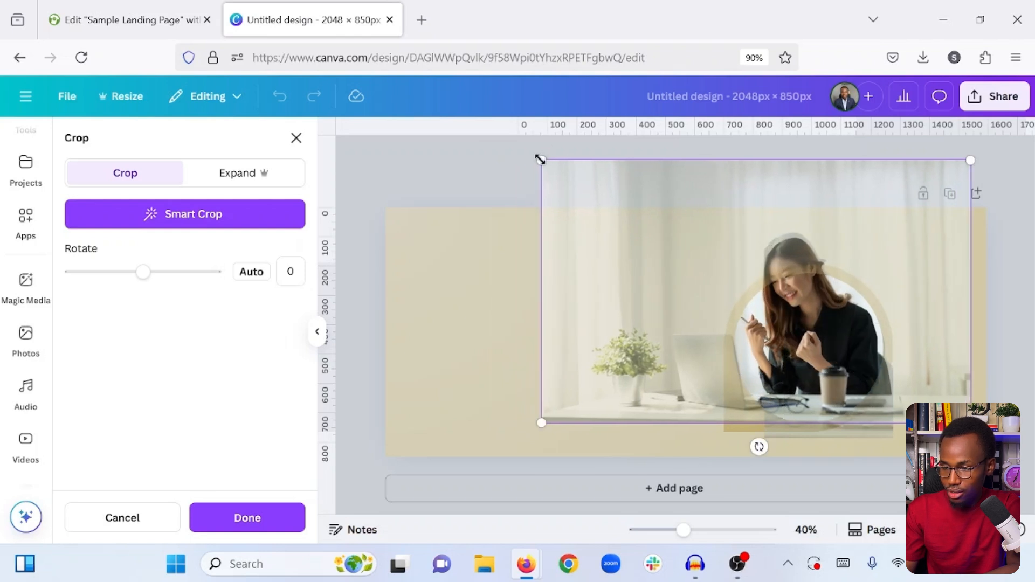
{"action": "left_click_drag", "start_coordinate": [539, 159], "coordinate": [532, 154]}
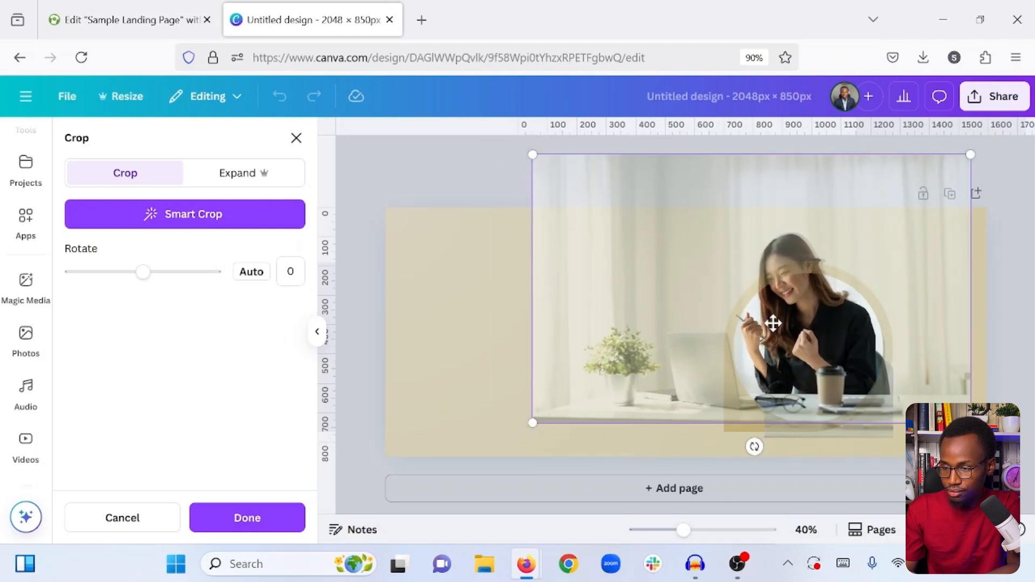
{"action": "left_click", "coordinate": [519, 281]}
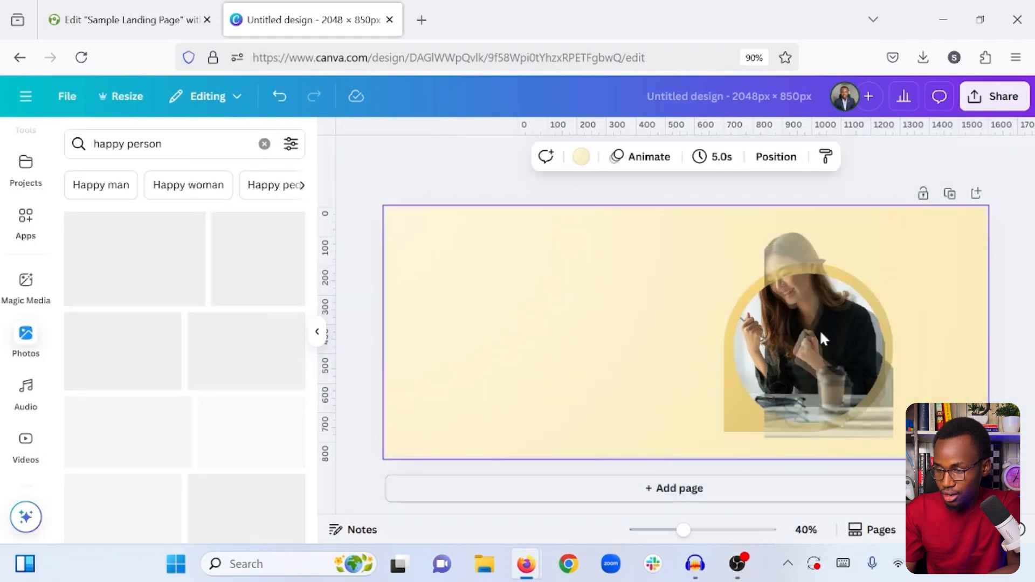
- Extend the cutout's left side past the frame's edge and align the cutout with the framed photo
{"action": "left_click", "coordinate": [803, 319]}
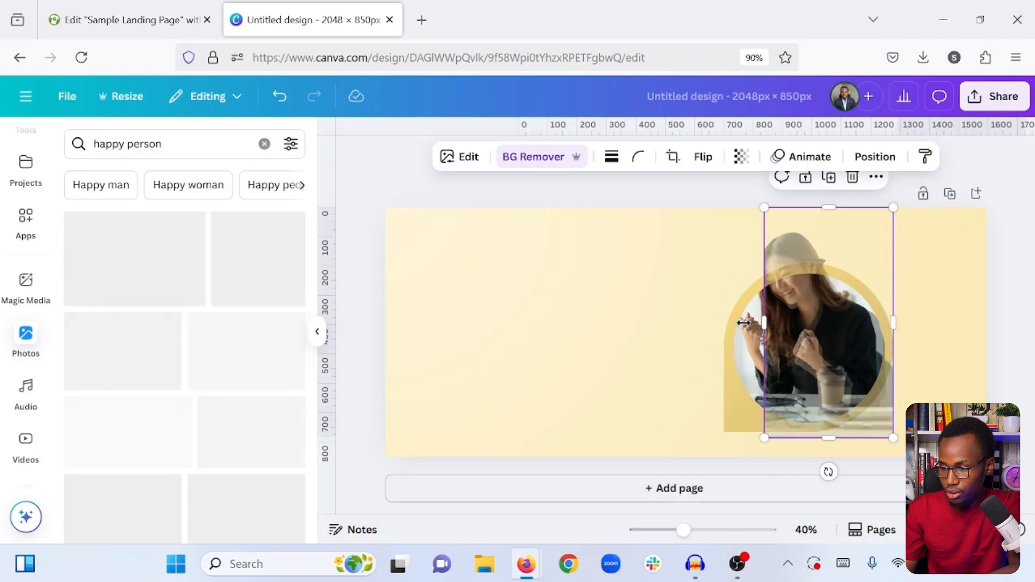
{"action": "left_click_drag", "start_coordinate": [764, 322], "coordinate": [718, 322]}
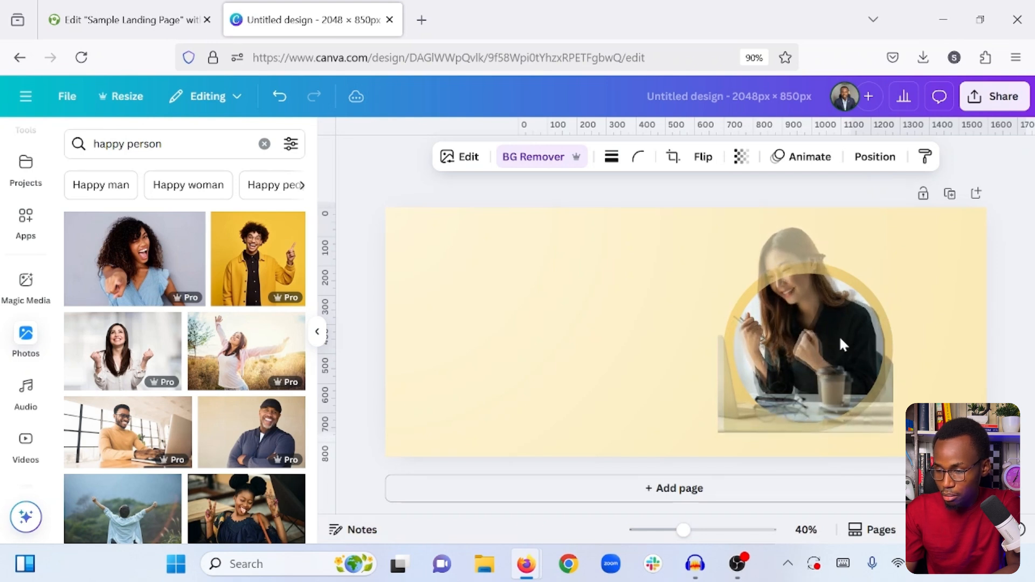
{"action": "left_click", "coordinate": [839, 335]}
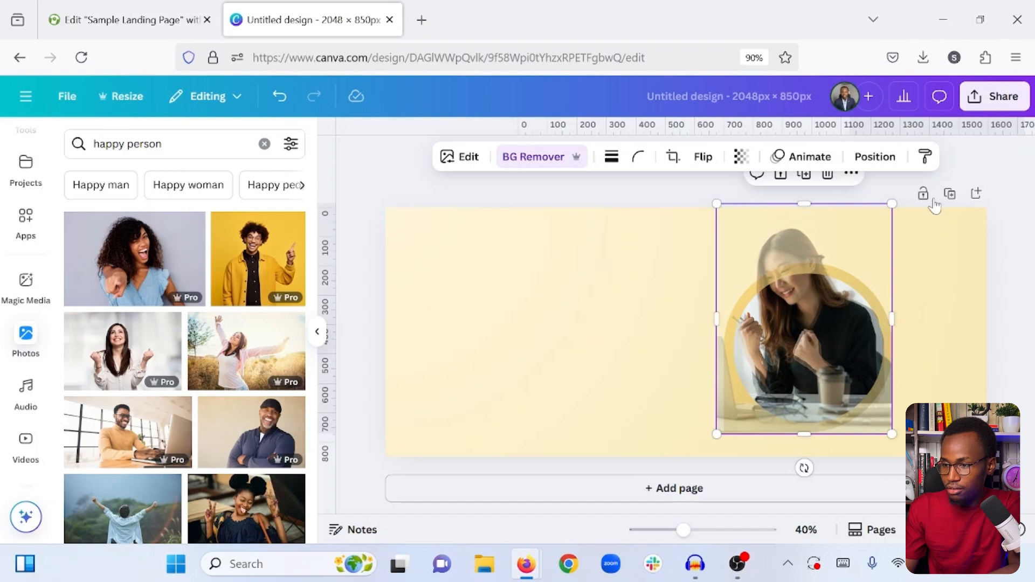
- Set the cutout's transparency back to 100 and deselect it
{"action": "left_click", "coordinate": [739, 156]}
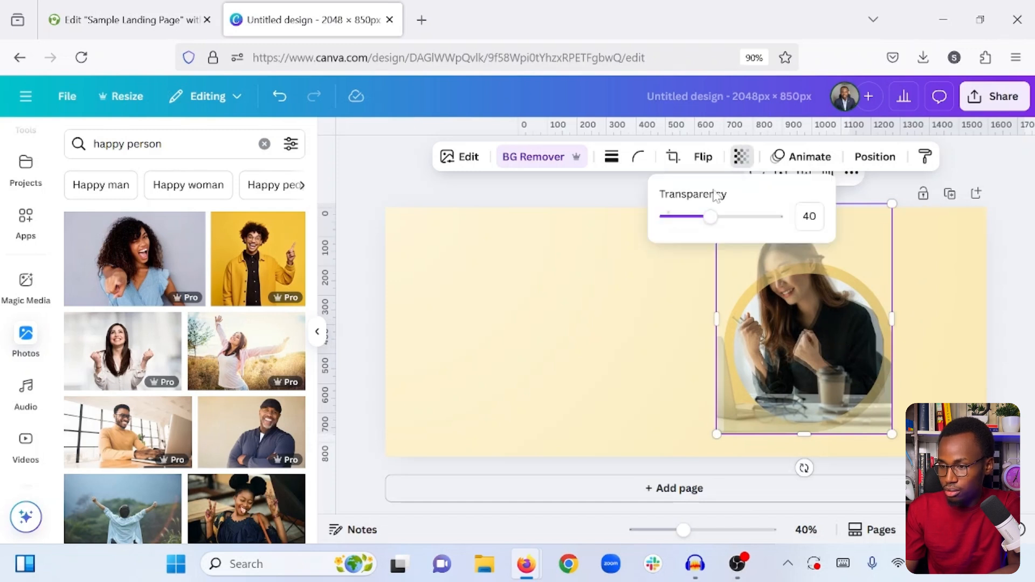
{"action": "left_click_drag", "start_coordinate": [705, 216], "coordinate": [810, 216]}
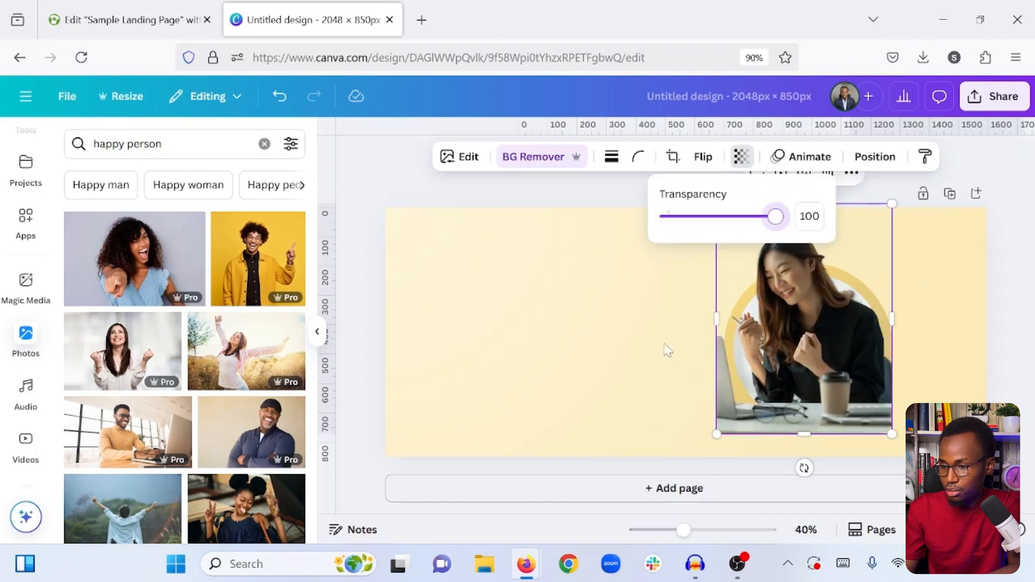
{"action": "left_click", "coordinate": [611, 359]}
{"action": "left_click", "coordinate": [610, 359]}
- Open the cutout in the Background Remover's brush editing and set the erase brush size to 60
{"action": "left_click", "coordinate": [815, 350]}
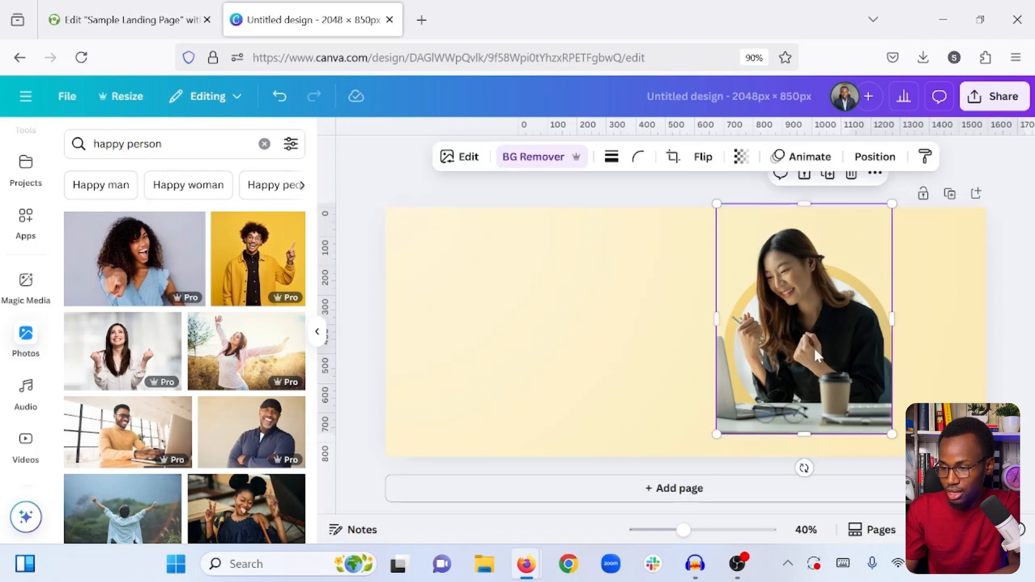
{"action": "left_click", "coordinate": [454, 158]}
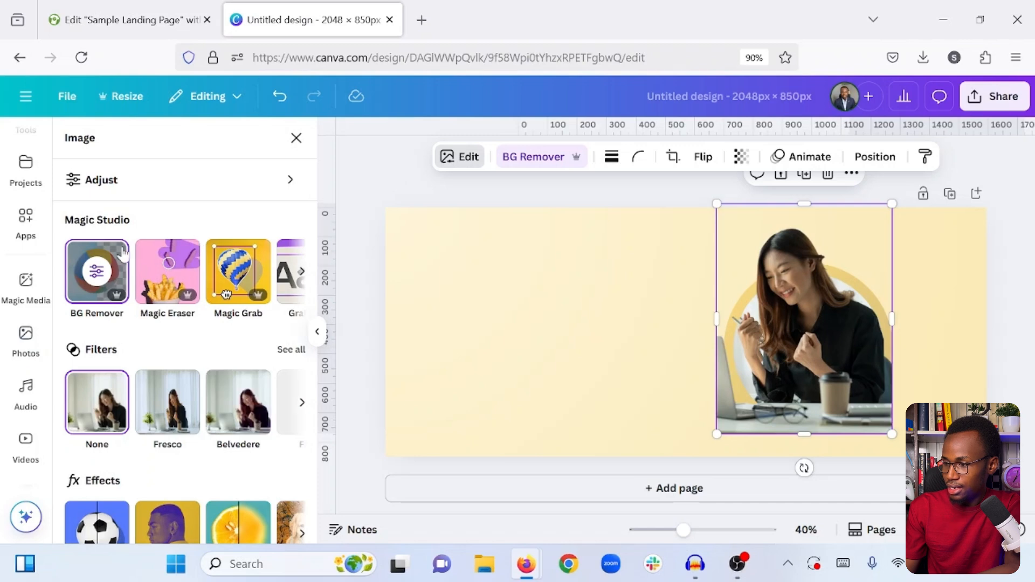
{"action": "left_click", "coordinate": [96, 275]}
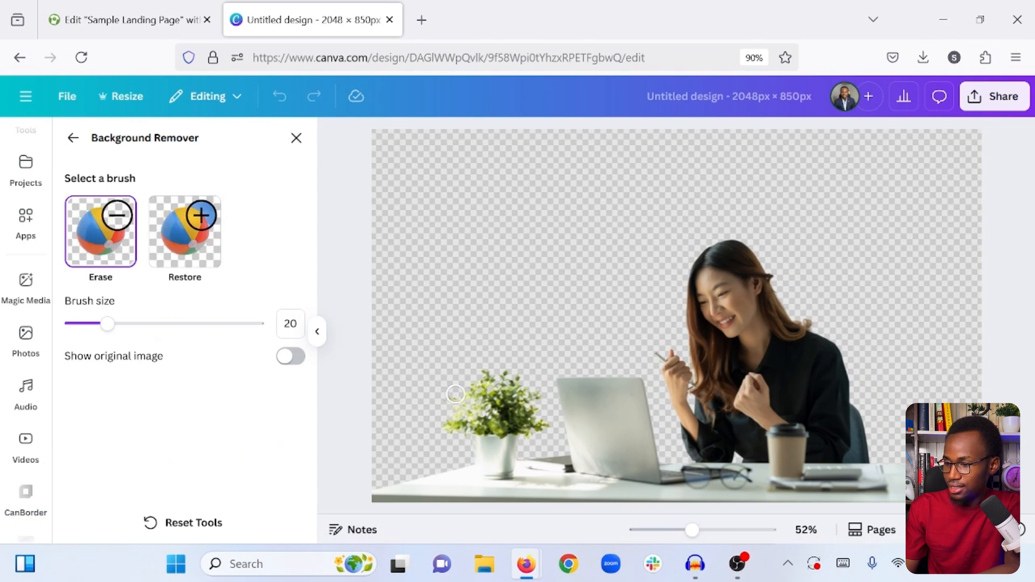
{"action": "left_click_drag", "start_coordinate": [108, 323], "coordinate": [182, 323]}
- Try erasing parts of the potted plant and the laptop from the cutout, and undo both strokes
{"action": "mouse_move", "coordinate": [521, 379]}
{"action": "left_mouse_down"}
{"action": "mouse_move", "coordinate": [474, 409]}
{"action": "mouse_move", "coordinate": [504, 393]}
{"action": "left_mouse_up"}
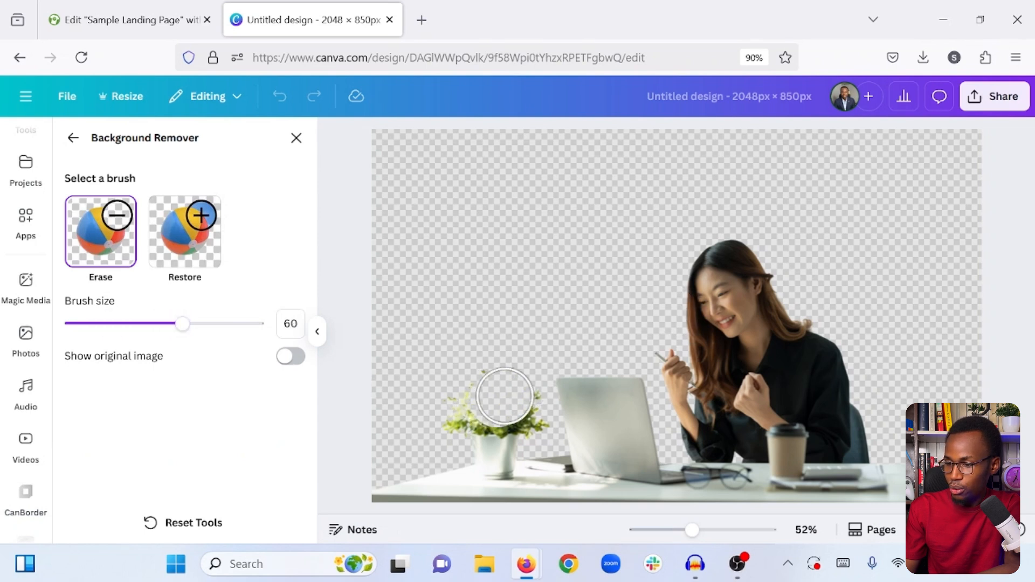
{"action": "mouse_move", "coordinate": [587, 382]}
{"action": "left_mouse_down"}
{"action": "mouse_move", "coordinate": [654, 403]}
{"action": "mouse_move", "coordinate": [650, 432]}
{"action": "left_mouse_up"}
{"action": "key", "text": "ctrl+z"}
{"action": "key", "text": "ctrl+z"}
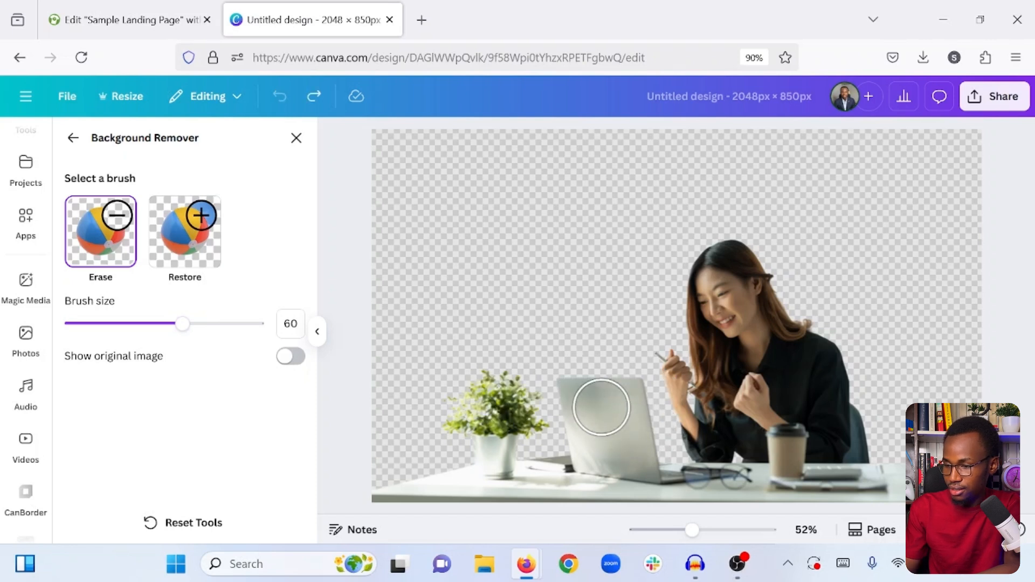
- Erase the plant, laptop and desk from the woman's cutout, trim its lower right edge, and leave the brush editing
{"action": "left_click_drag", "start_coordinate": [615, 386], "coordinate": [647, 488]}
{"action": "mouse_move", "coordinate": [692, 530]}
{"action": "left_mouse_down"}
{"action": "mouse_move", "coordinate": [644, 528]}
{"action": "mouse_move", "coordinate": [589, 501]}
{"action": "left_mouse_up"}
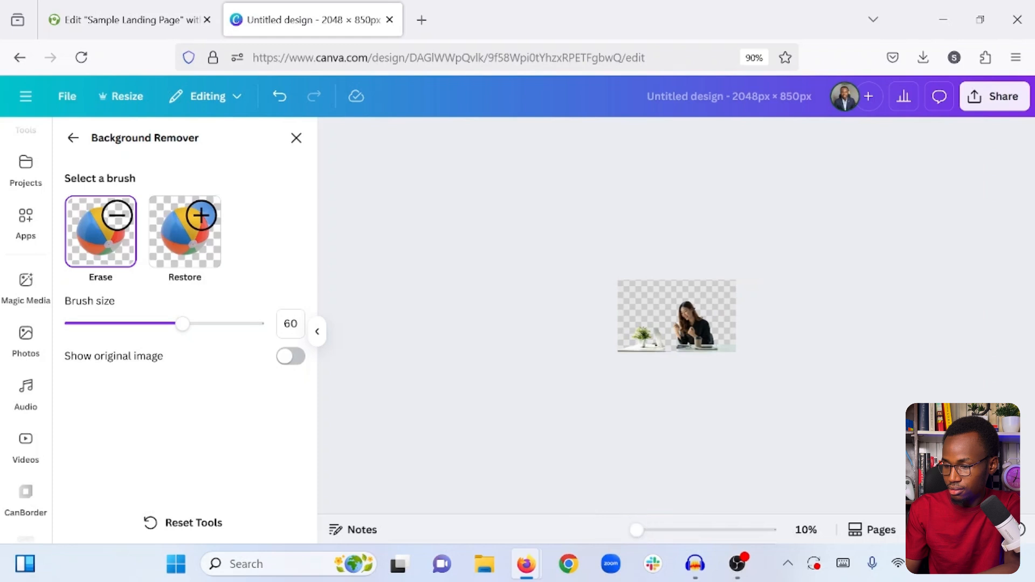
{"action": "left_click_drag", "start_coordinate": [636, 536], "coordinate": [680, 530]}
{"action": "left_click_drag", "start_coordinate": [655, 437], "coordinate": [898, 440]}
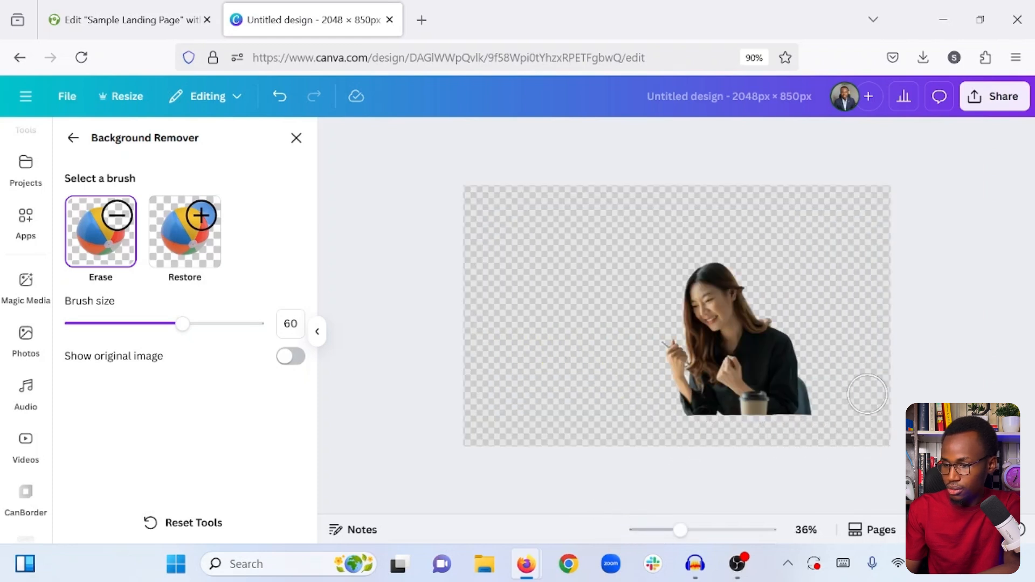
{"action": "mouse_move", "coordinate": [770, 393]}
{"action": "left_mouse_down"}
{"action": "mouse_move", "coordinate": [812, 398]}
{"action": "mouse_move", "coordinate": [792, 431]}
{"action": "left_mouse_up"}
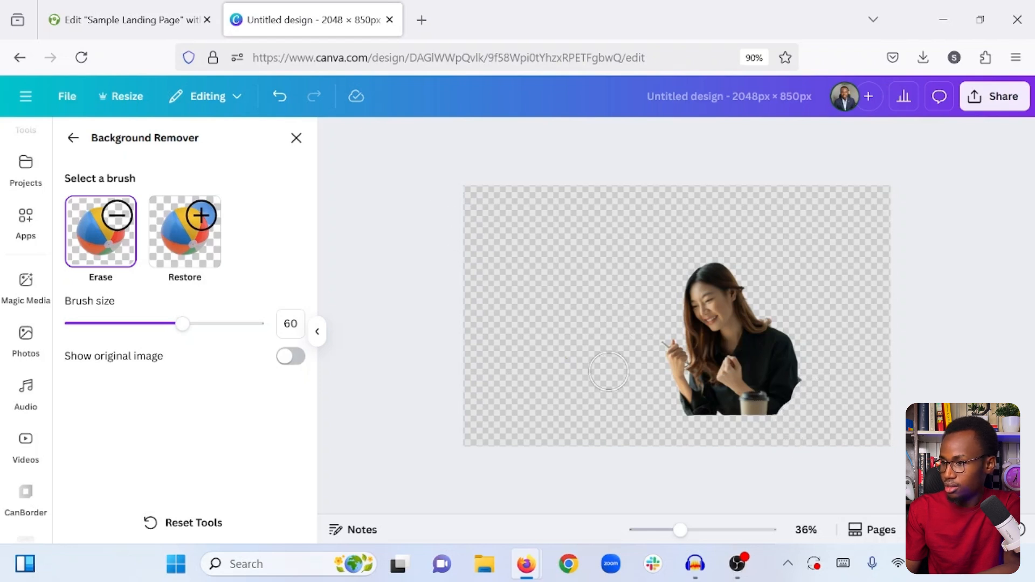
{"action": "left_click", "coordinate": [73, 139]}
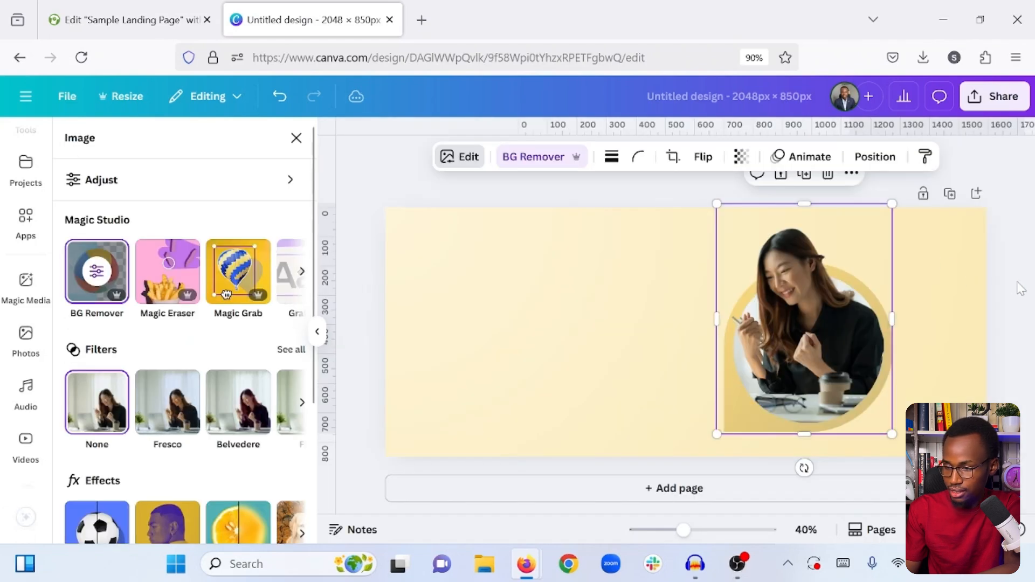
{"action": "left_click", "coordinate": [943, 288]}
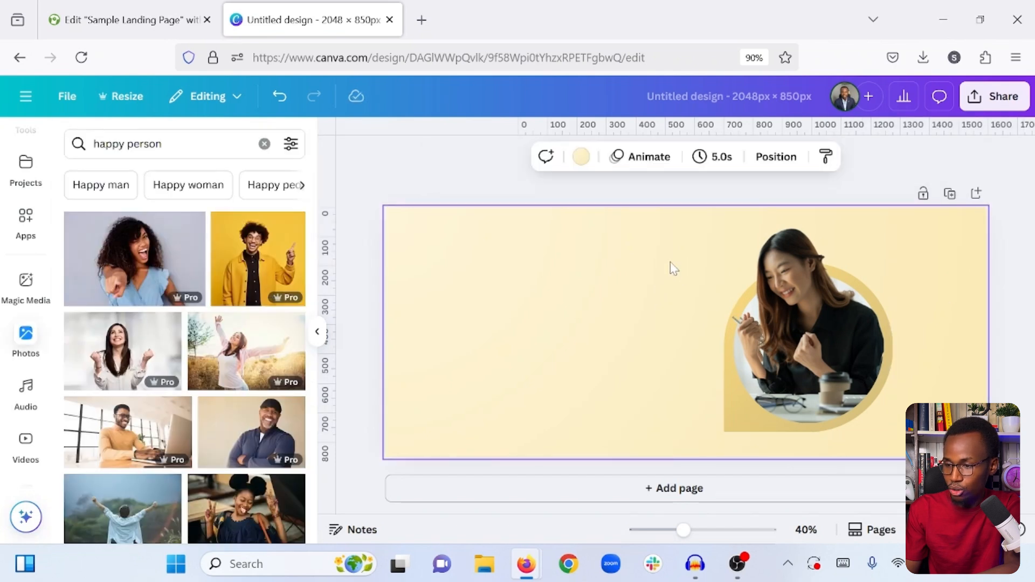
- Group the woman's cutout with the framed photo and deselect them
{"action": "left_click_drag", "start_coordinate": [670, 261], "coordinate": [932, 392]}
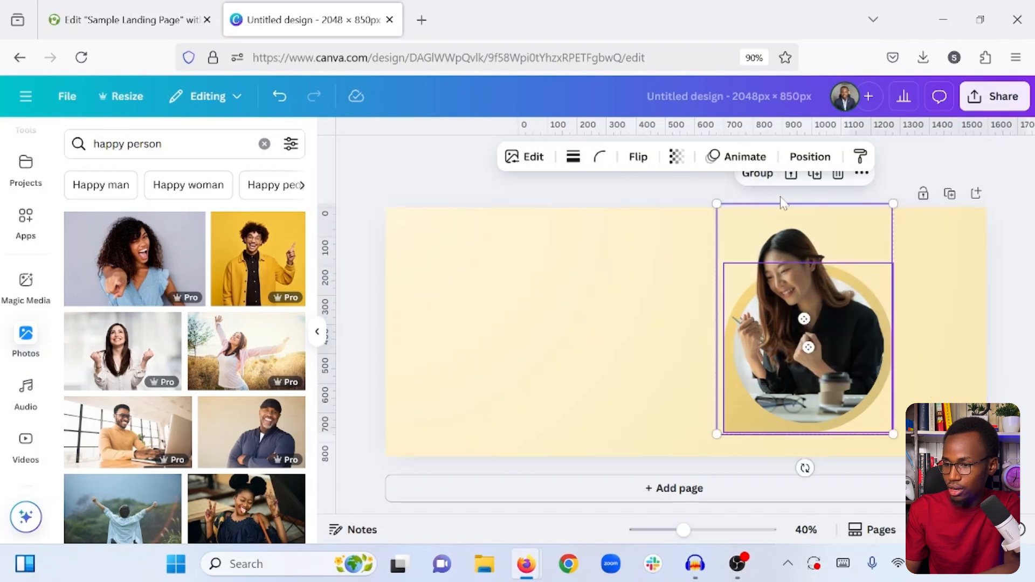
{"action": "left_click", "coordinate": [753, 179]}
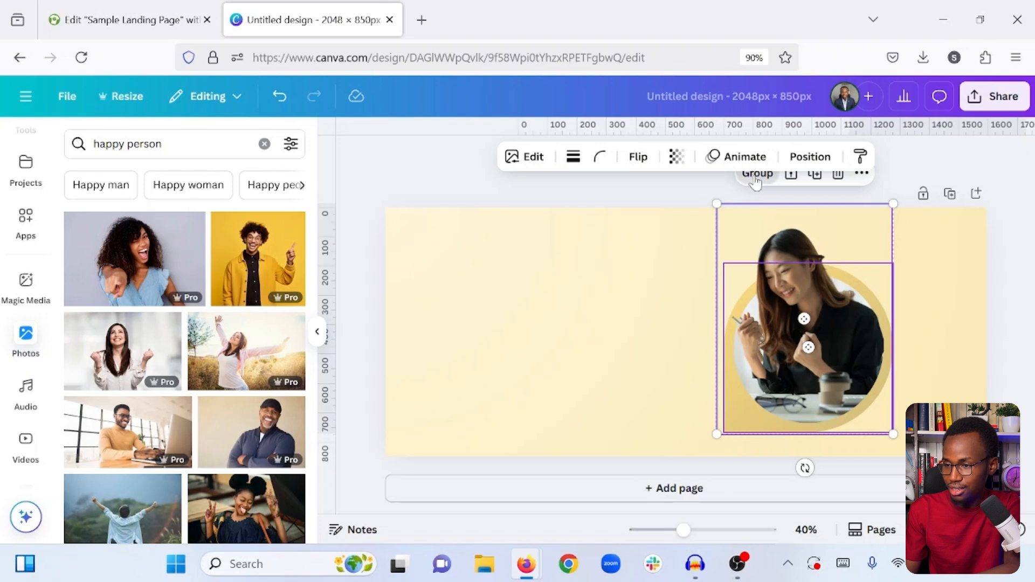
{"action": "left_click", "coordinate": [621, 308]}
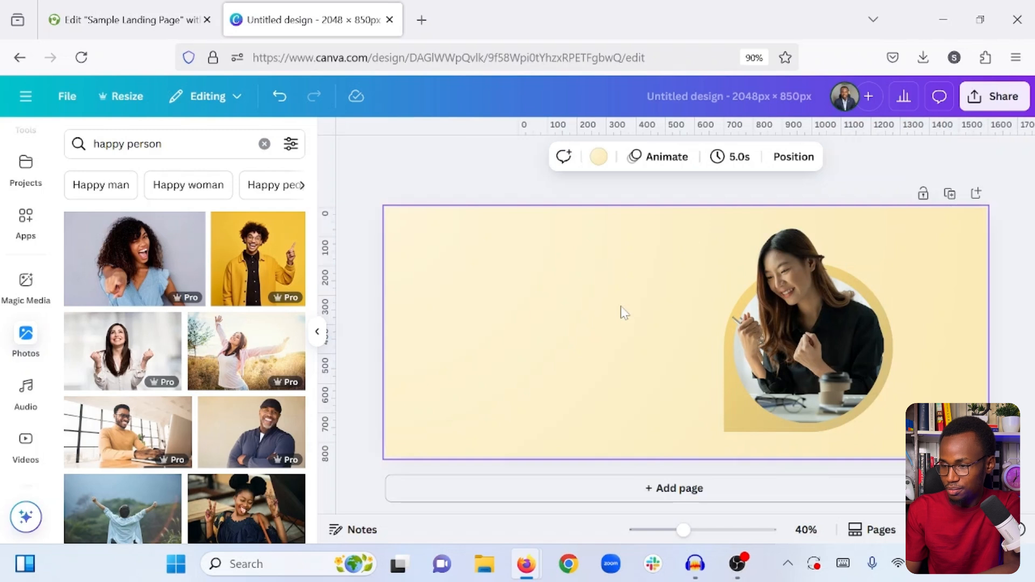
{"action": "left_click", "coordinate": [438, 183]}
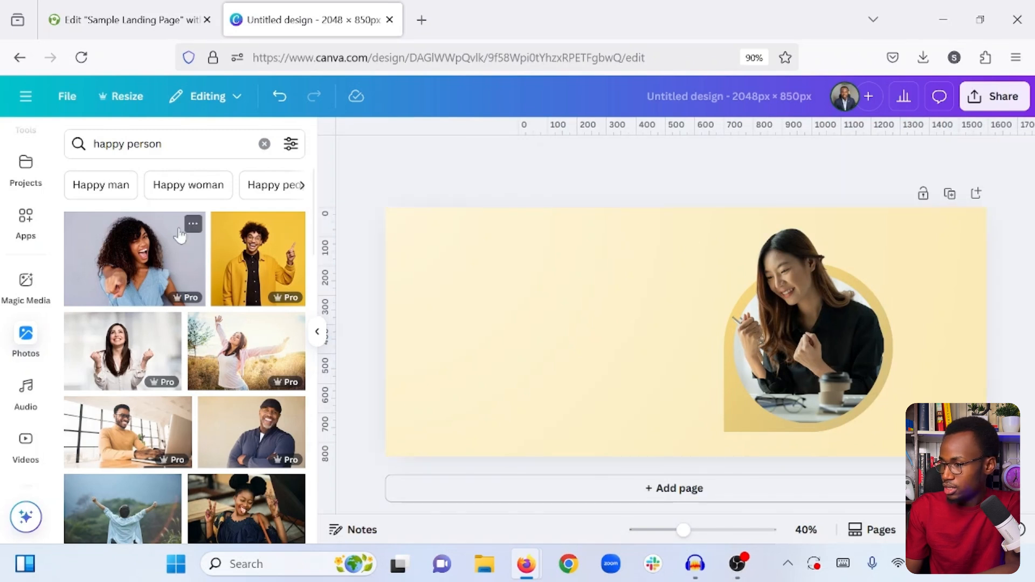
- Add a square shape and enlarge it from the page's upper right corner to cover the right third at full height
{"action": "scroll", "coordinate": [16, 191], "scroll_direction": "up", "scroll_amount": 3}
{"action": "scroll", "coordinate": [16, 191], "scroll_direction": "up", "scroll_amount": 3}
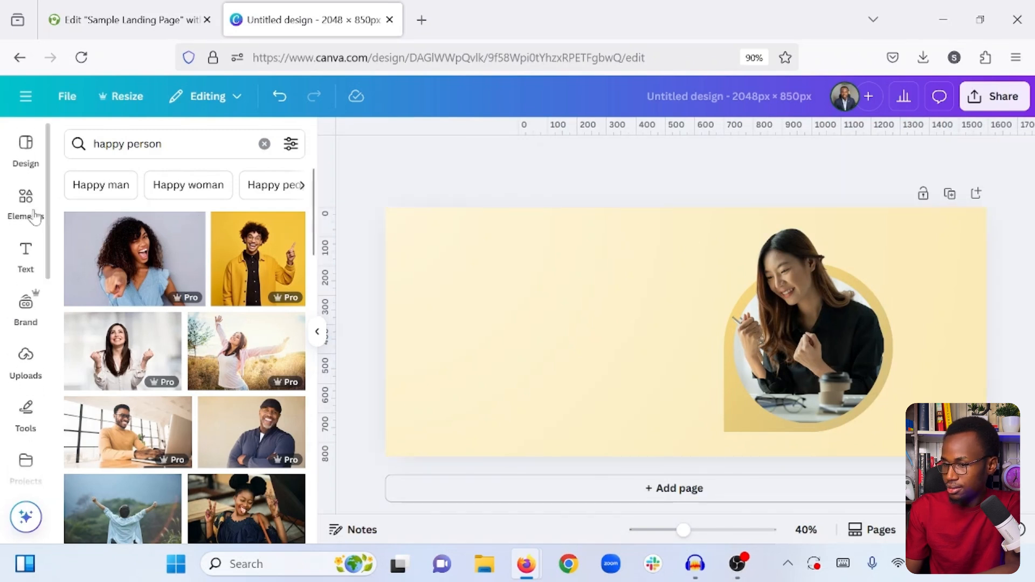
{"action": "left_click", "coordinate": [35, 212]}
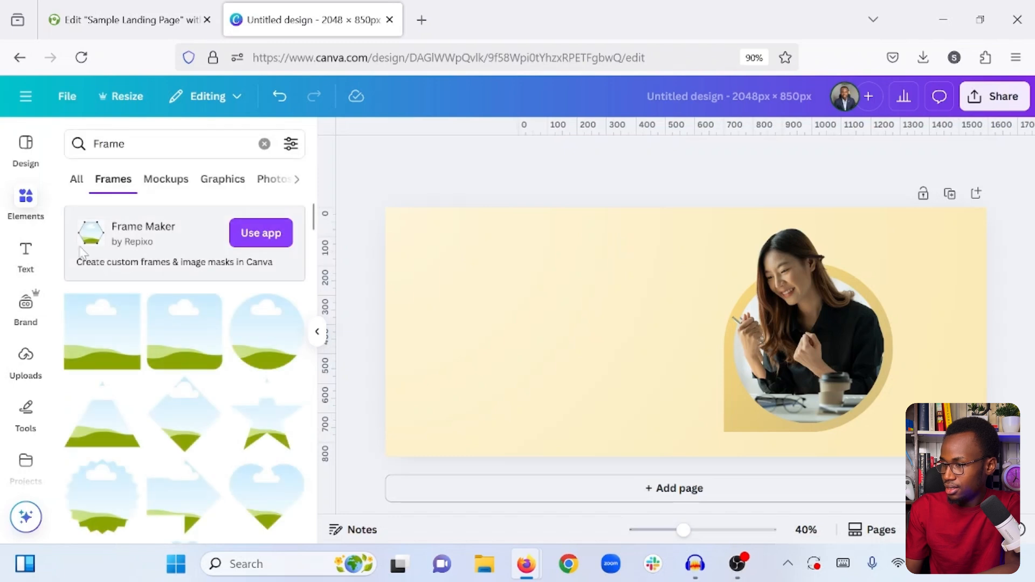
{"action": "left_click", "coordinate": [264, 144]}
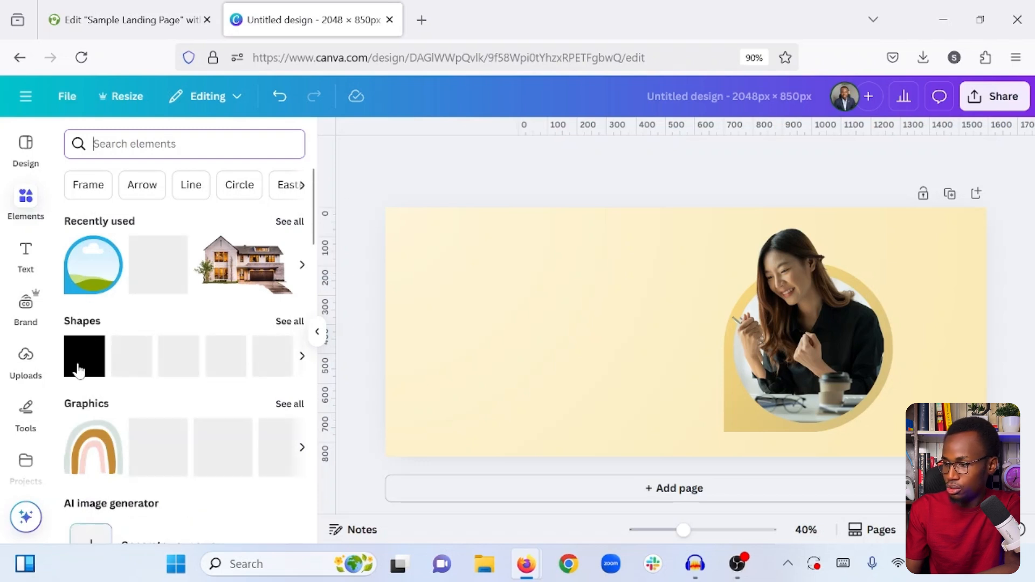
{"action": "left_click_drag", "start_coordinate": [630, 356], "coordinate": [631, 353]}
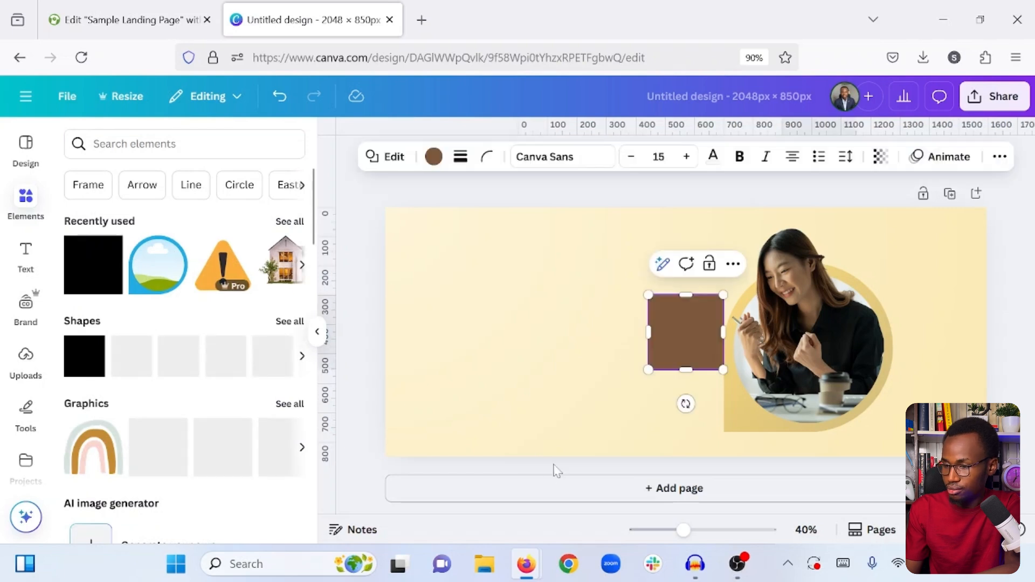
{"action": "left_click_drag", "start_coordinate": [693, 331], "coordinate": [972, 234]}
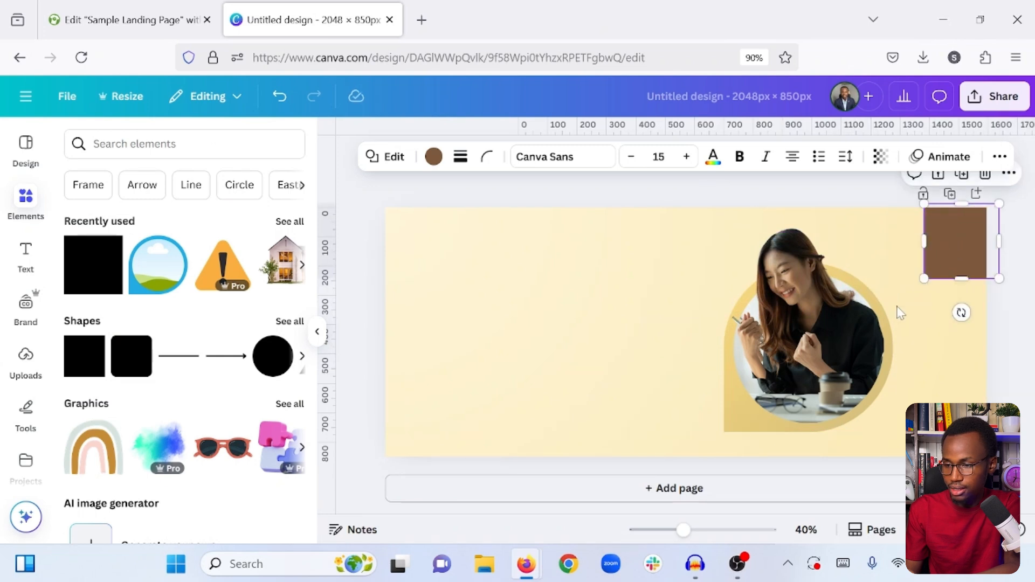
{"action": "left_click_drag", "start_coordinate": [924, 278], "coordinate": [789, 467]}
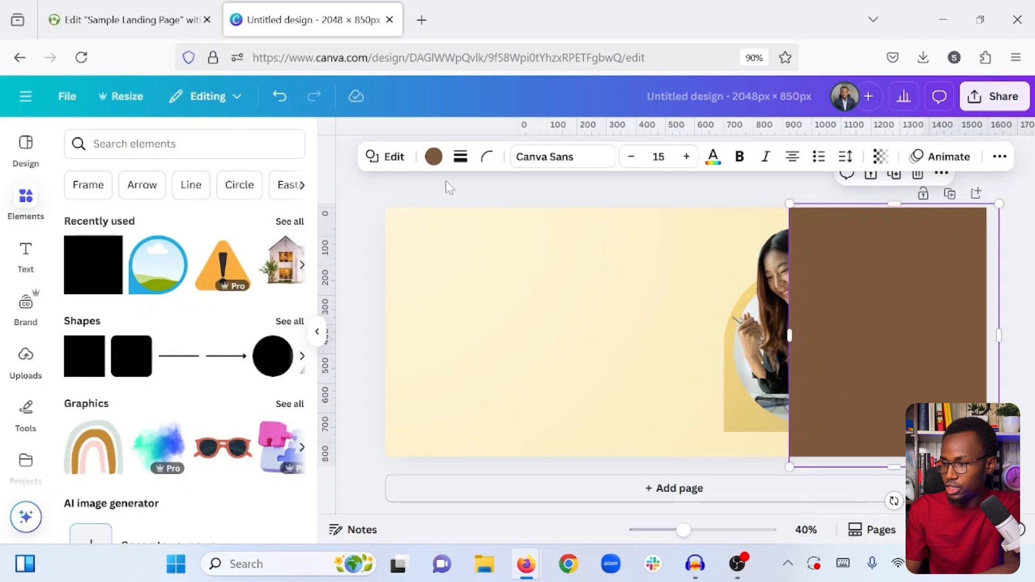
- Set the large square's fill color to #1c1b1c
{"action": "left_click", "coordinate": [434, 157]}
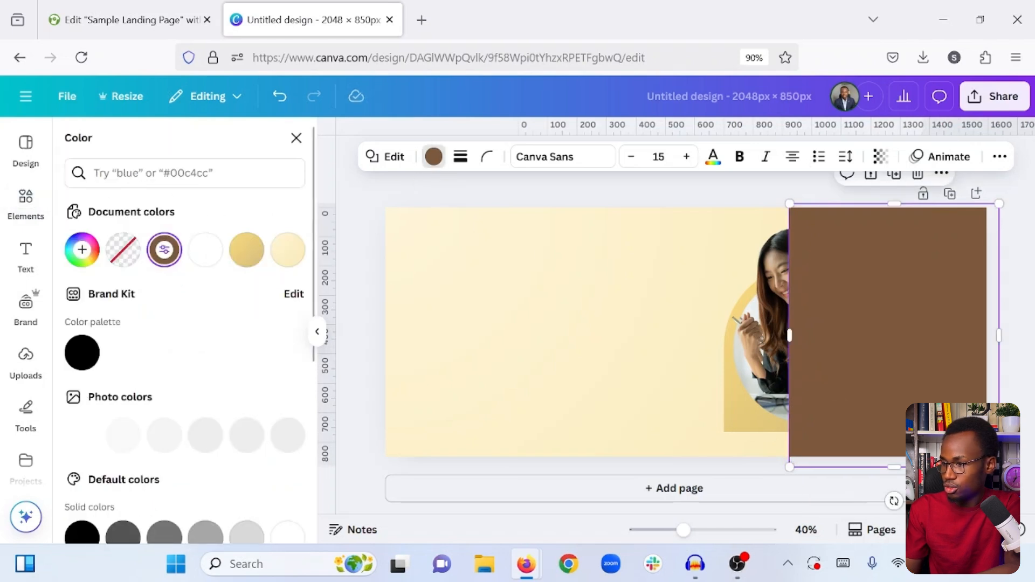
{"action": "left_click", "coordinate": [186, 175]}
{"action": "type", "text": "#1c1b1c"}
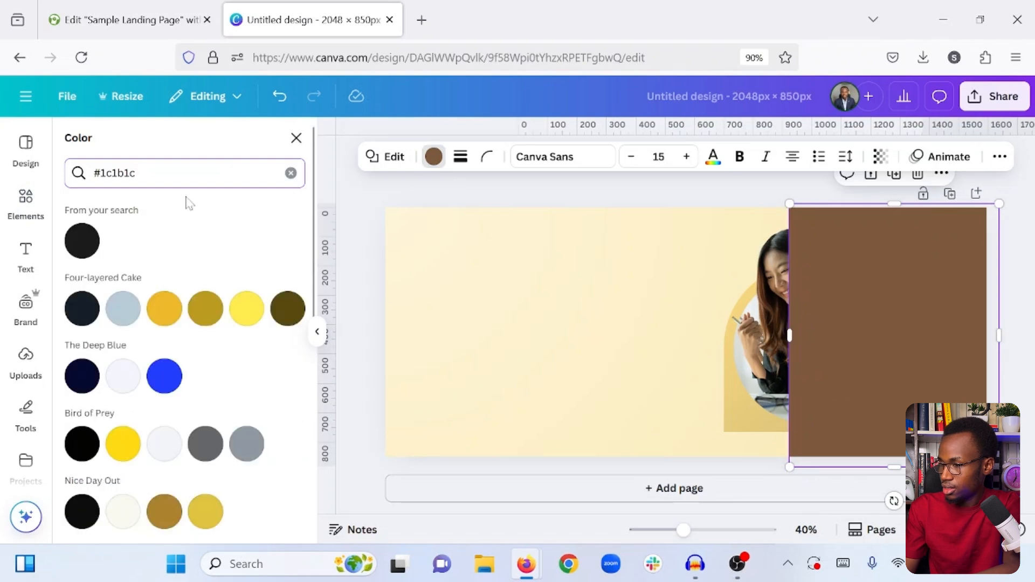
{"action": "left_click", "coordinate": [84, 244]}
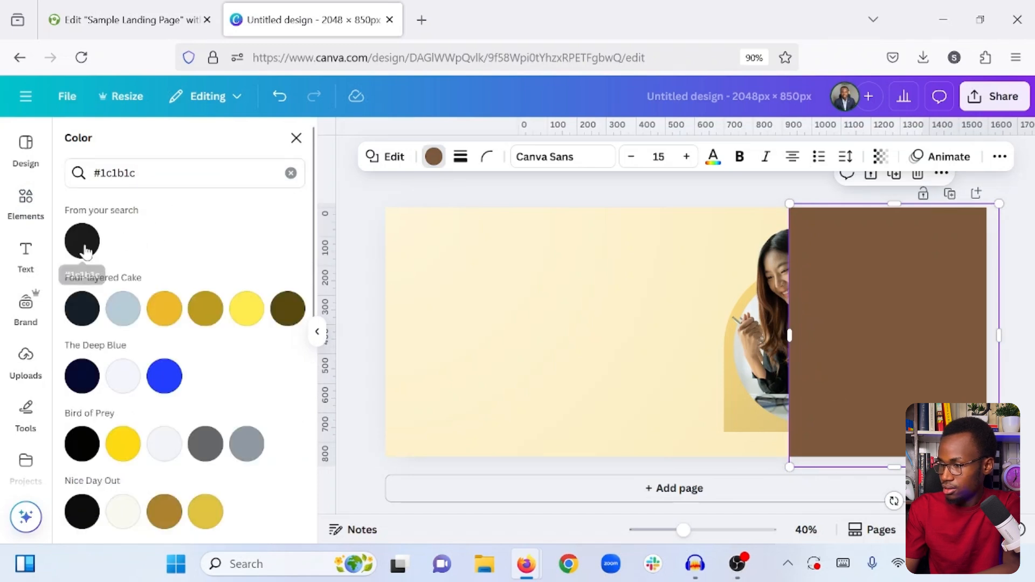
{"action": "left_click", "coordinate": [601, 294]}
- Send the dark square to the back, behind the woman and her frame
{"action": "left_click", "coordinate": [866, 325]}
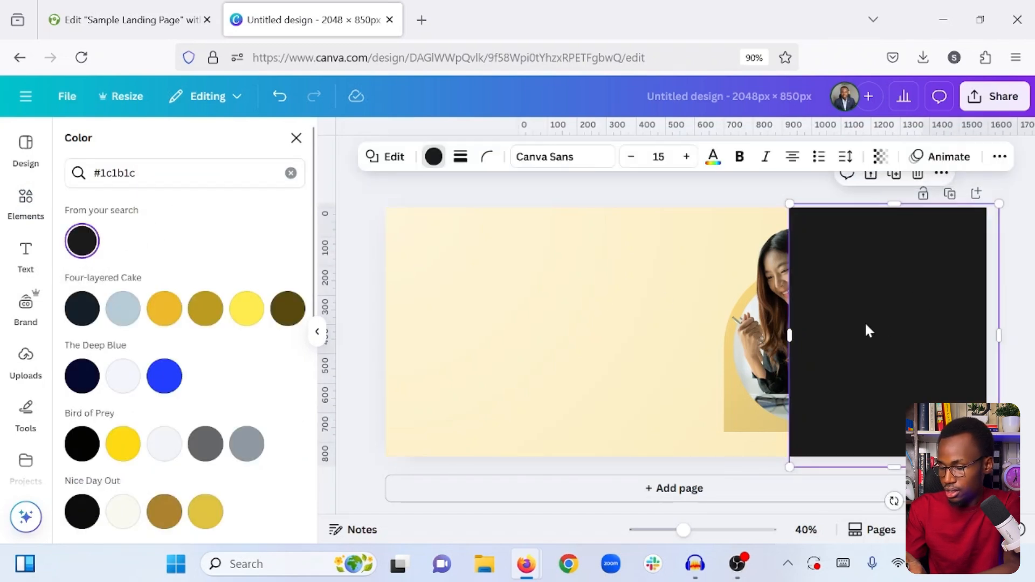
{"action": "right_click", "coordinate": [866, 326]}
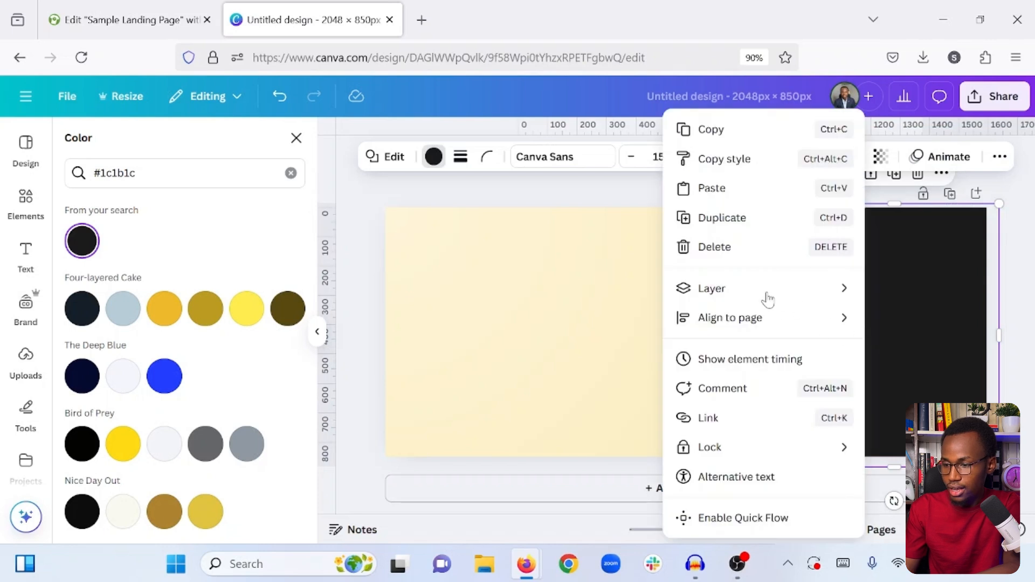
{"action": "mouse_move", "coordinate": [766, 297]}
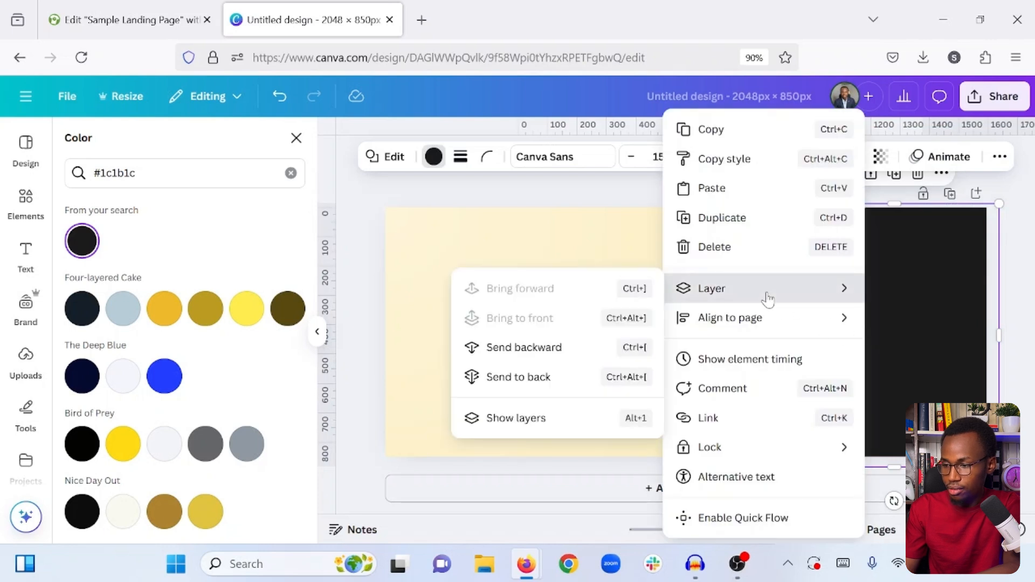
{"action": "left_click", "coordinate": [519, 379]}
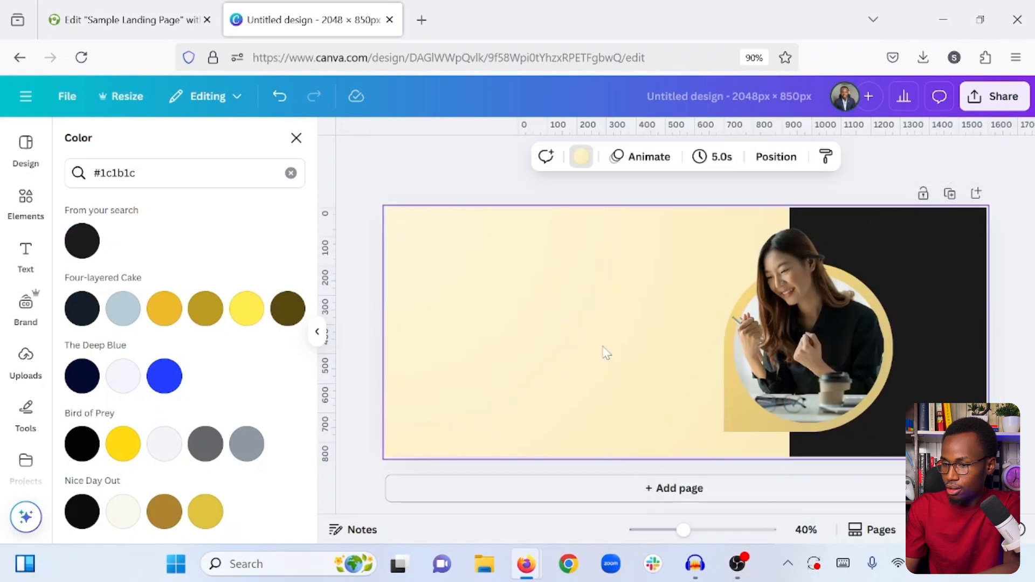
- Add a rounded square shape and fill it with white from the document colors
{"action": "left_click", "coordinate": [18, 205]}
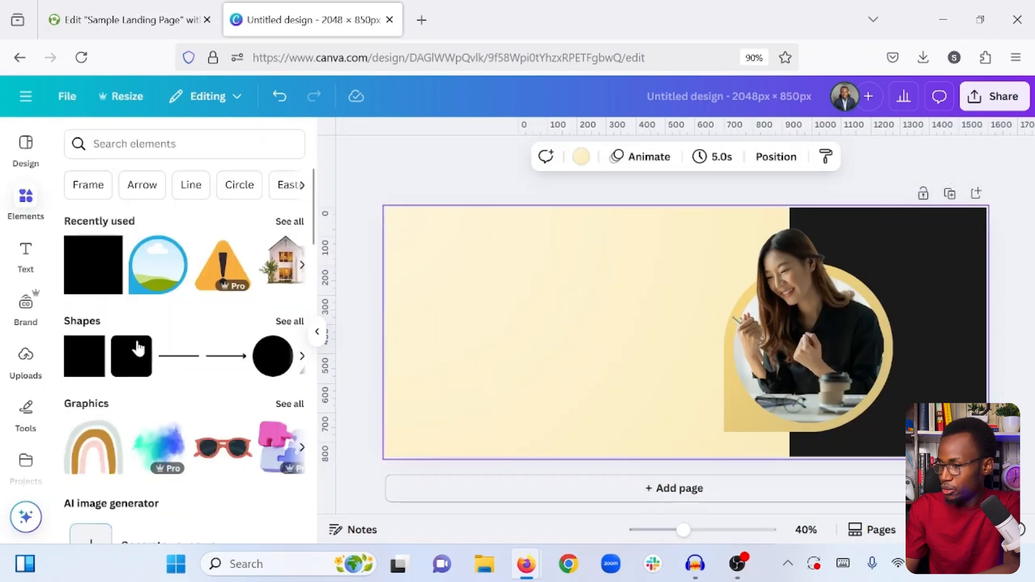
{"action": "left_click", "coordinate": [128, 374]}
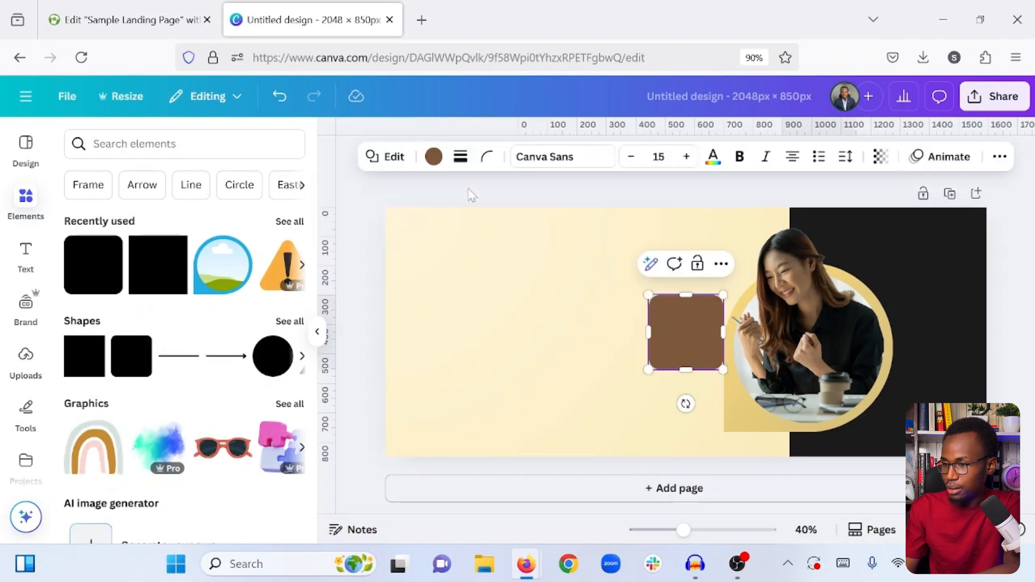
{"action": "left_click", "coordinate": [433, 156]}
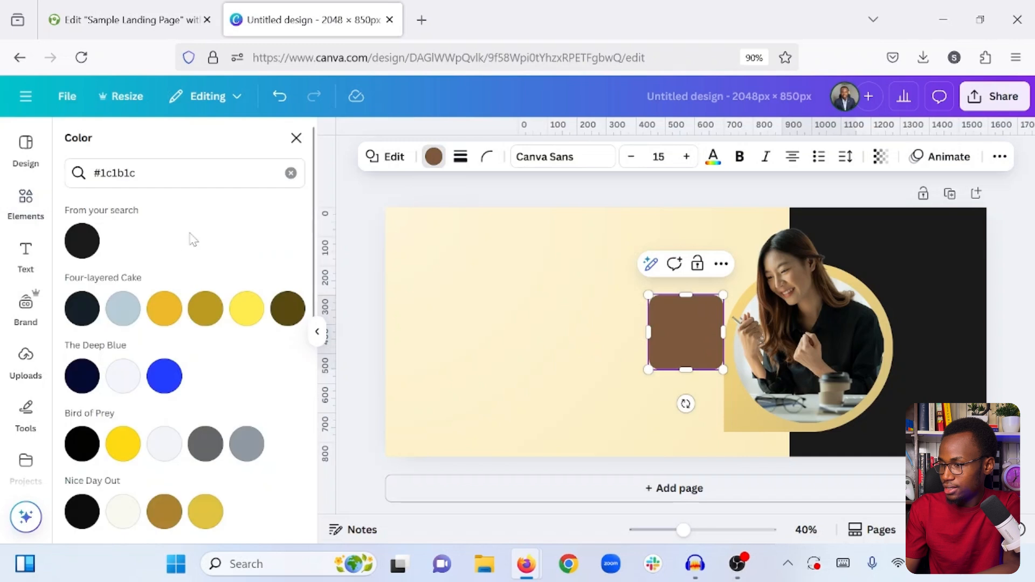
{"action": "left_click", "coordinate": [291, 173]}
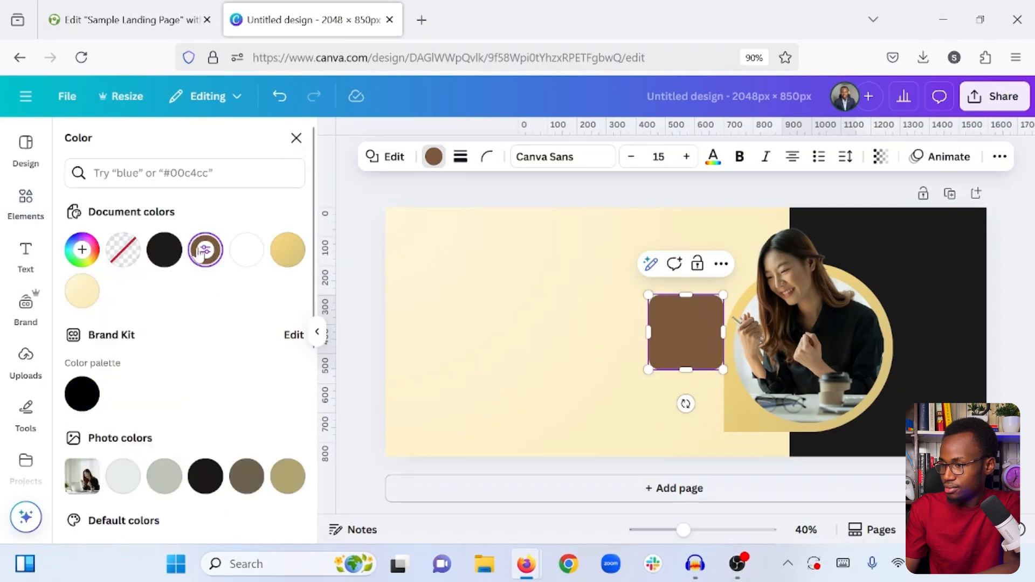
{"action": "left_click", "coordinate": [256, 262]}
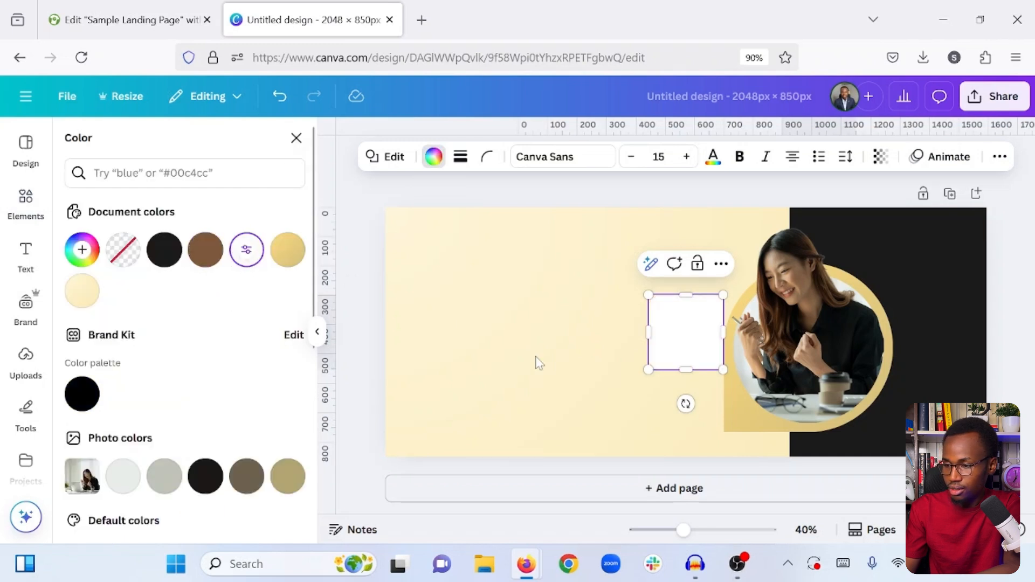
- Shrink the white rounded square slightly and place it over the lower right corner of the framed photo
{"action": "left_click", "coordinate": [572, 360]}
{"action": "left_click_drag", "start_coordinate": [698, 350], "coordinate": [865, 435]}
{"action": "left_click", "coordinate": [611, 395]}
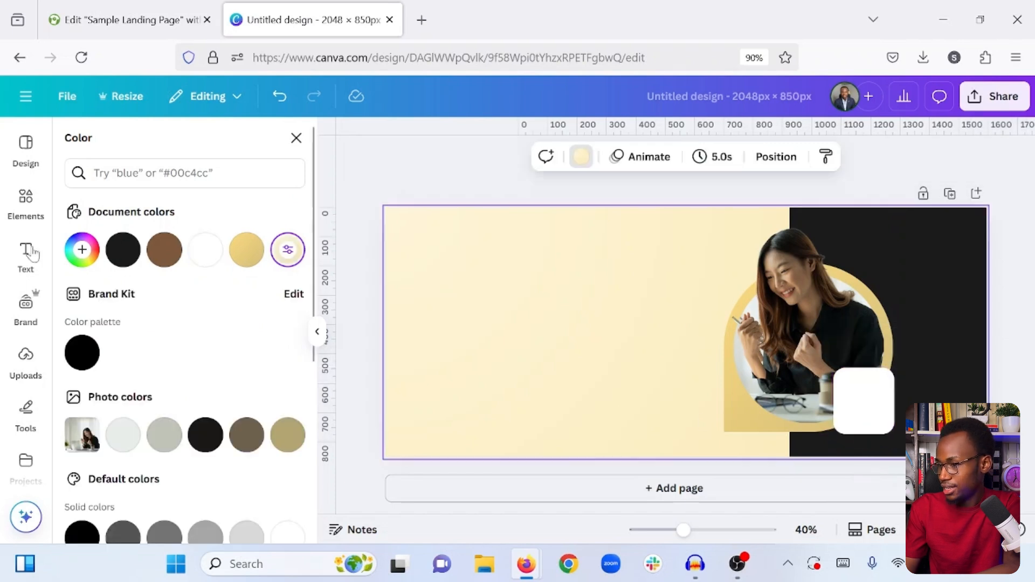
- Add a heading with the text "990+"
{"action": "left_click", "coordinate": [24, 266]}
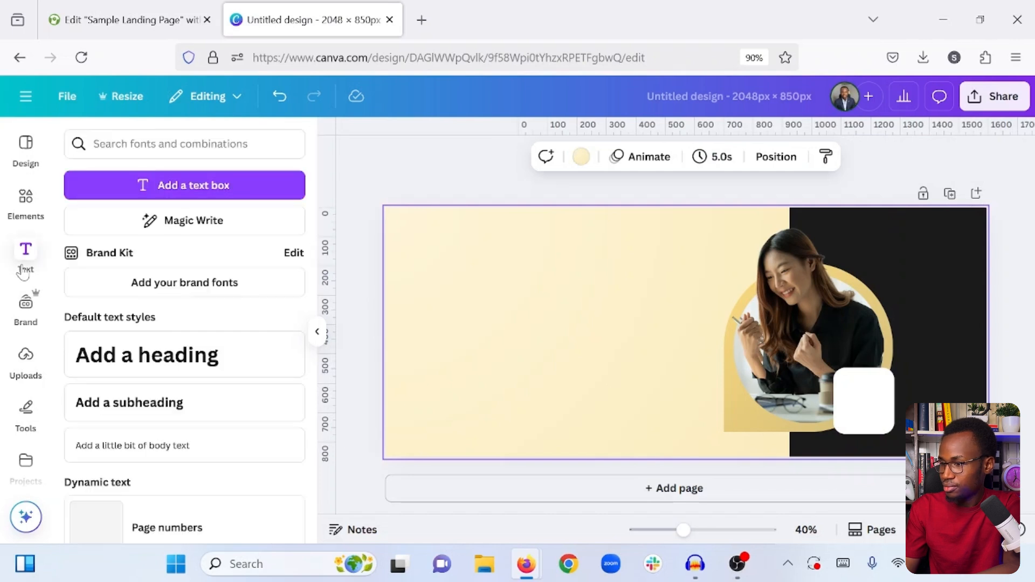
{"action": "left_click", "coordinate": [146, 352]}
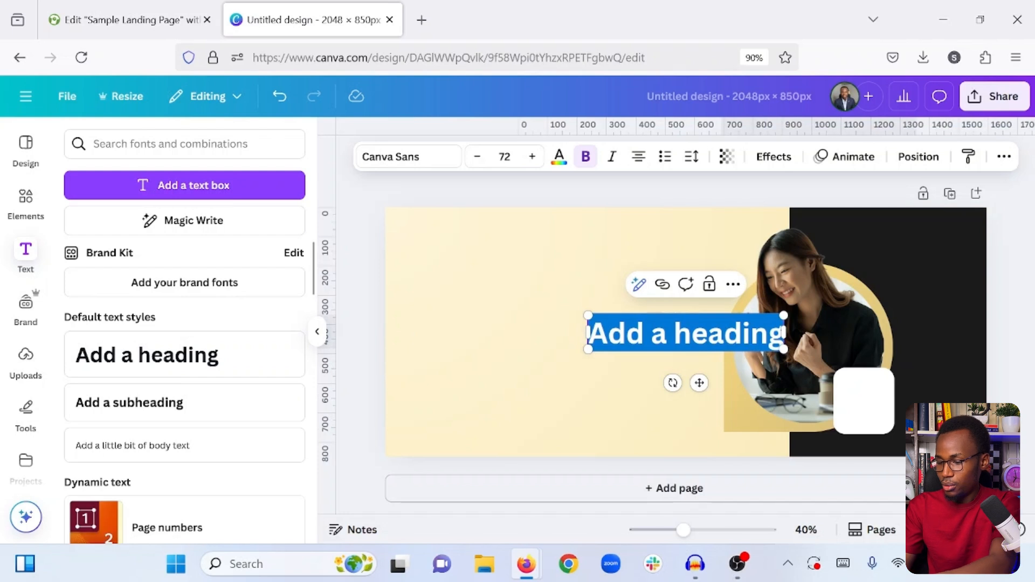
{"action": "type", "text": "9"}
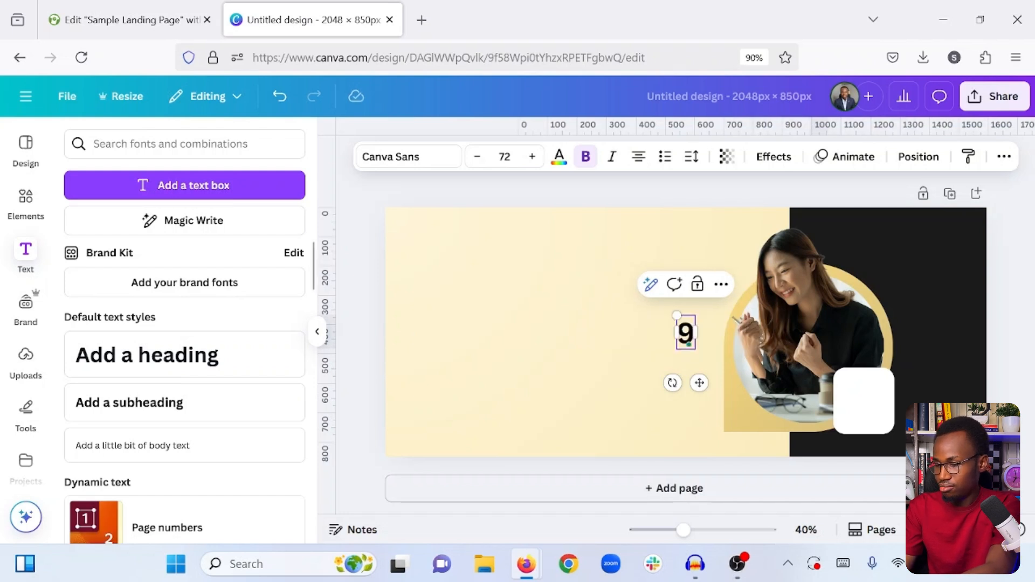
{"action": "type", "text": "90"}
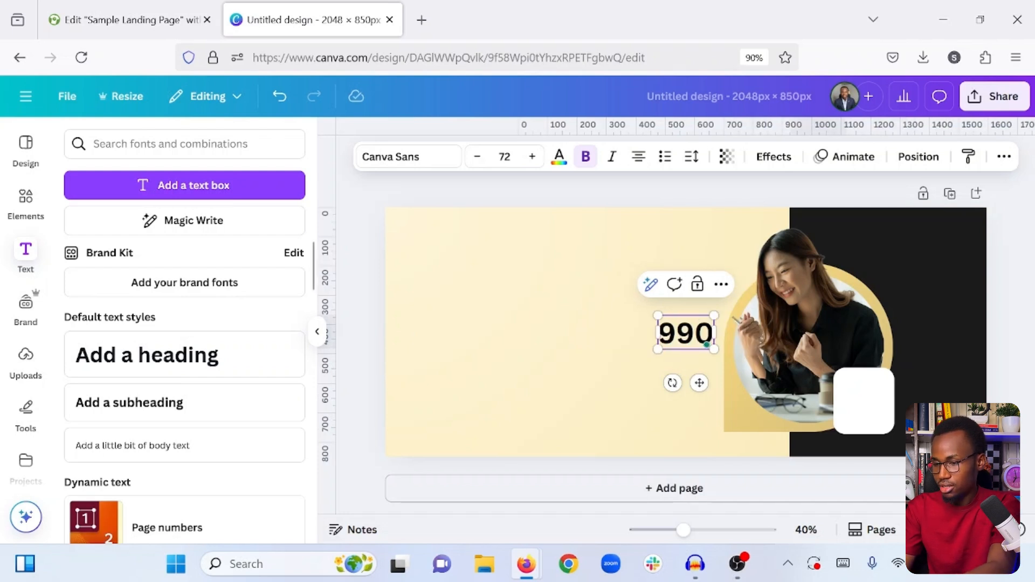
{"action": "type", "text": "+"}
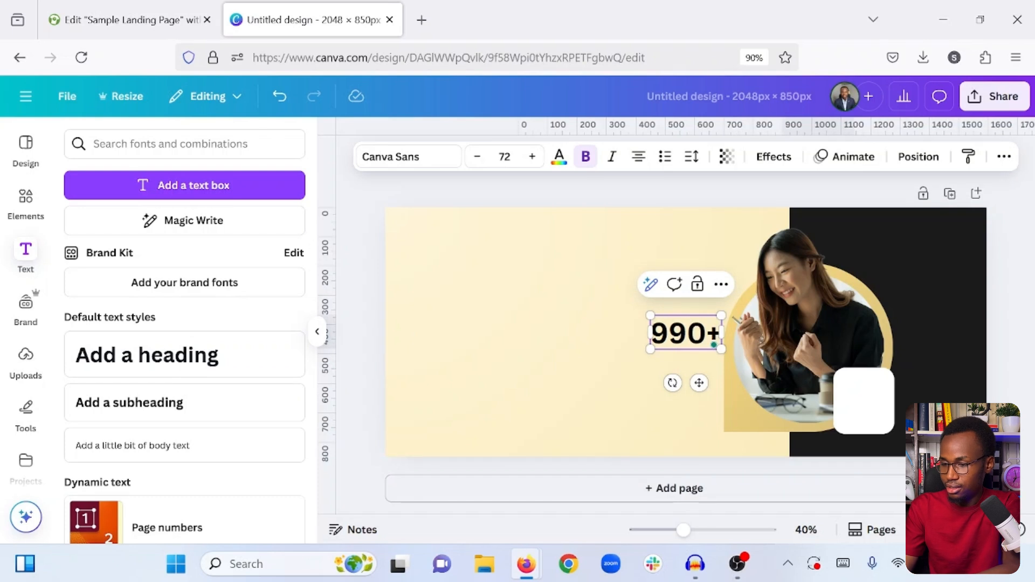
- Move the "990+" heading onto the upper part of the white rounded square
{"action": "left_click", "coordinate": [605, 362]}
{"action": "left_click", "coordinate": [668, 349]}
{"action": "left_click_drag", "start_coordinate": [689, 340], "coordinate": [868, 396]}
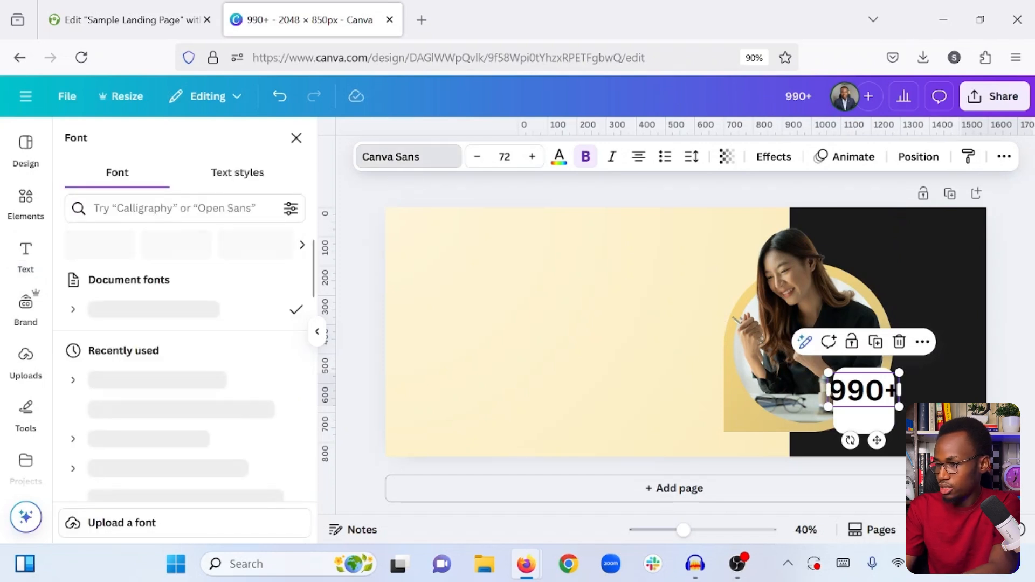
- Set the "990+" heading's font to Montserrat in the Black weight
{"action": "left_click", "coordinate": [156, 214]}
{"action": "type", "text": "Mont"}
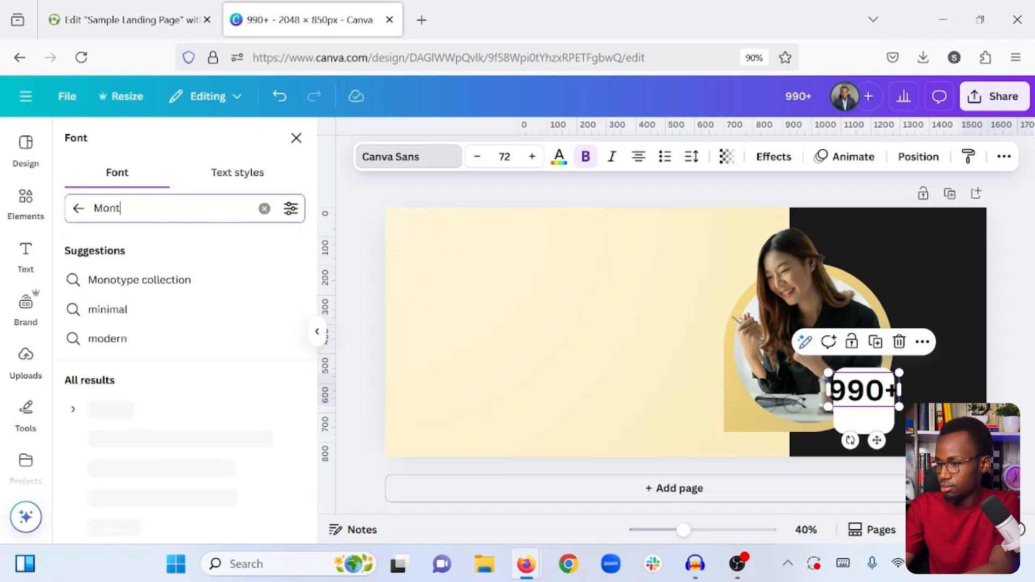
{"action": "type", "text": "sera"}
{"action": "key", "text": "BackSpace"}
{"action": "key", "text": "BackSpace"}
{"action": "key", "text": "BackSpace"}
{"action": "left_click", "coordinate": [74, 283]}
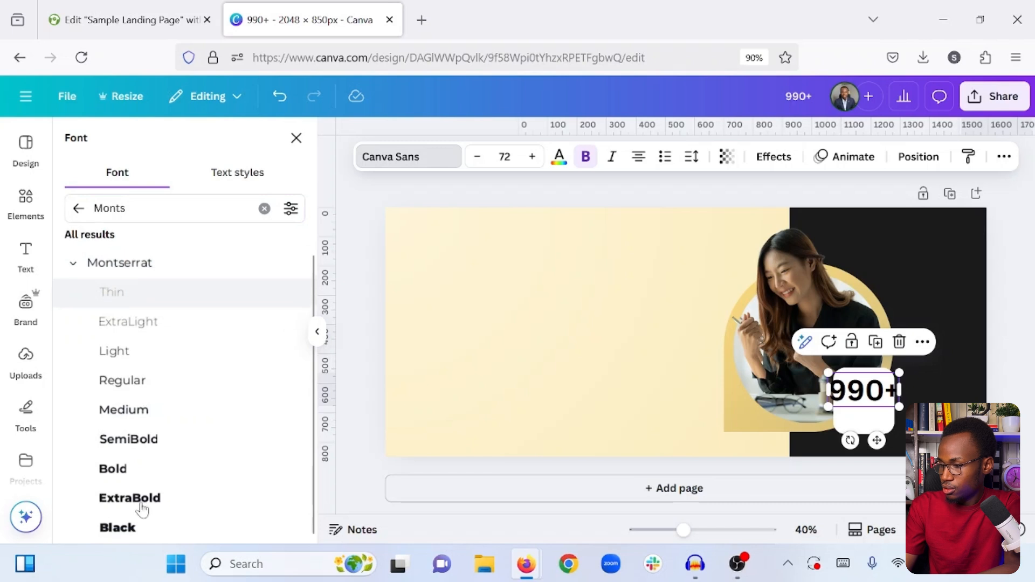
{"action": "left_click", "coordinate": [134, 530]}
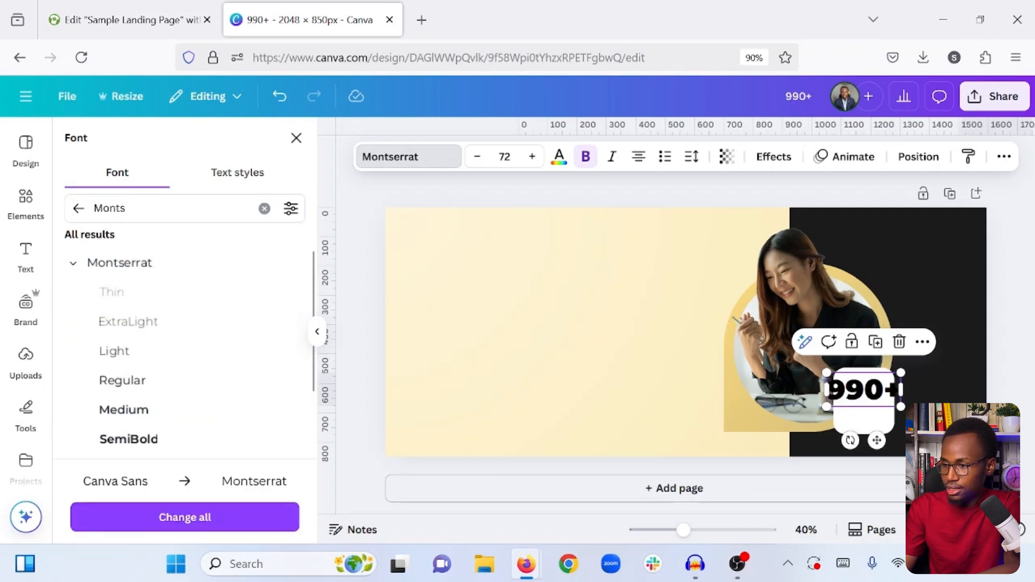
- Reduce the "990+" heading's font size to 50 and centre it on the upper part of the white rounded square
{"action": "left_click", "coordinate": [476, 157]}
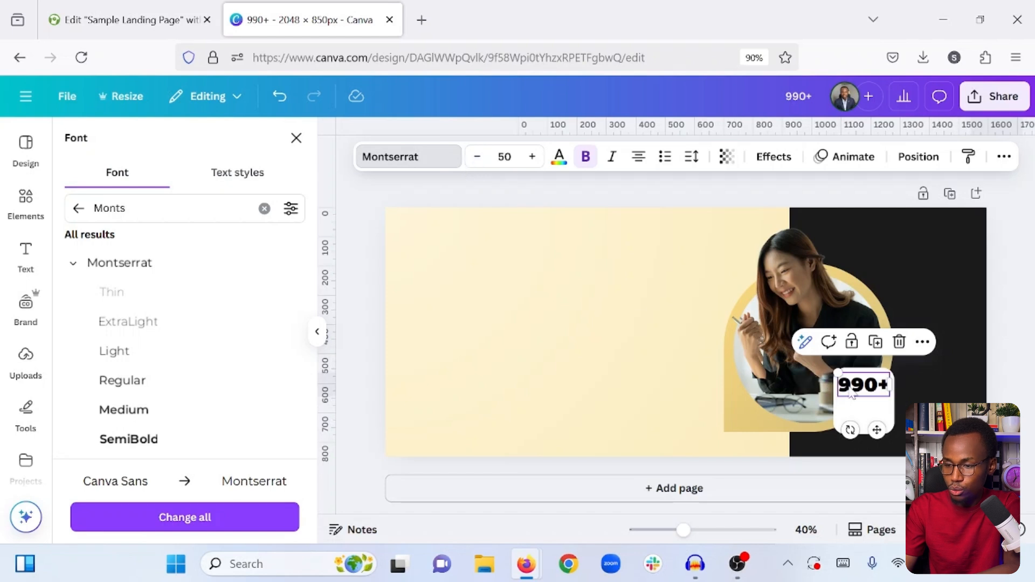
{"action": "left_click_drag", "start_coordinate": [867, 395], "coordinate": [870, 402]}
{"action": "left_click", "coordinate": [625, 369]}
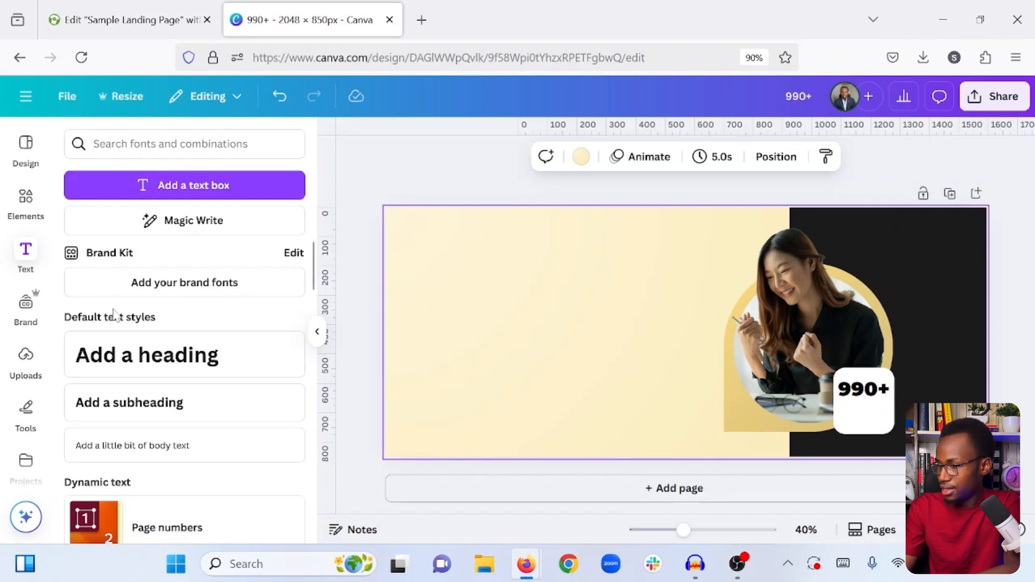
- Add a subheading reading "Happy CLients" and place it on the white square, narrowed to wrap onto two lines
{"action": "left_click", "coordinate": [189, 402]}
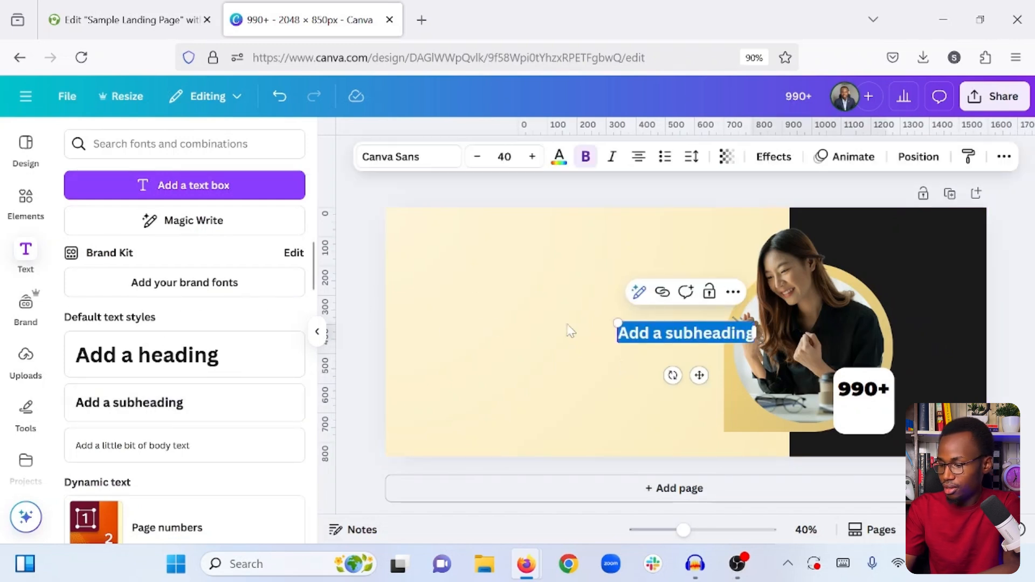
{"action": "type", "text": "Happ"}
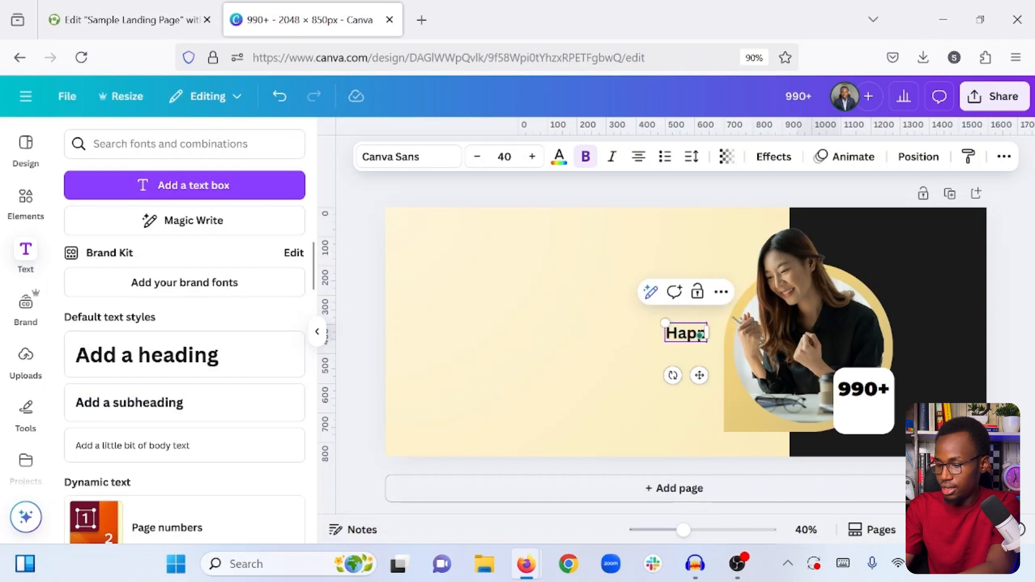
{"action": "type", "text": "y CLients"}
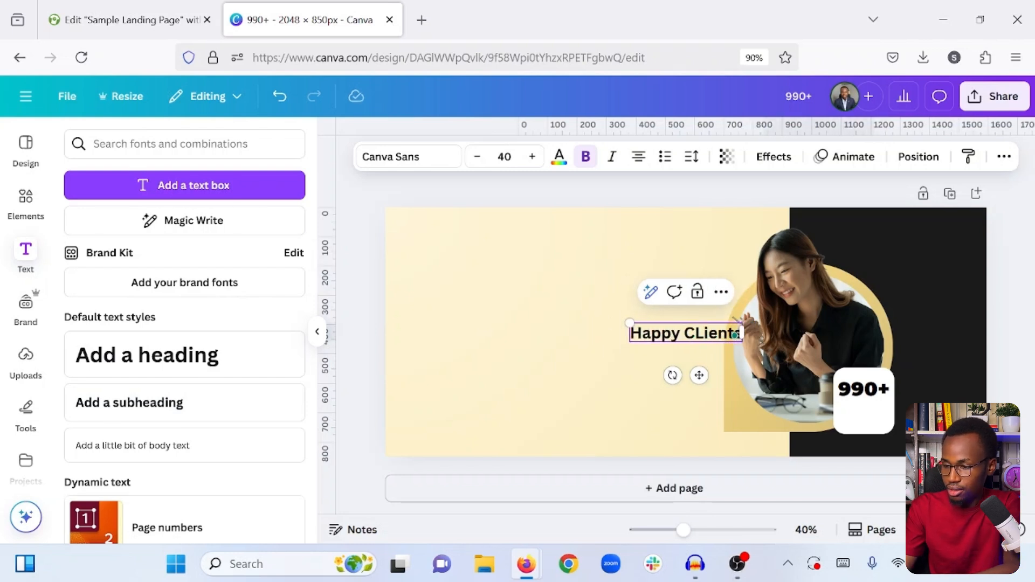
{"action": "left_click_drag", "start_coordinate": [742, 332], "coordinate": [856, 428]}
{"action": "left_click", "coordinate": [611, 360]}
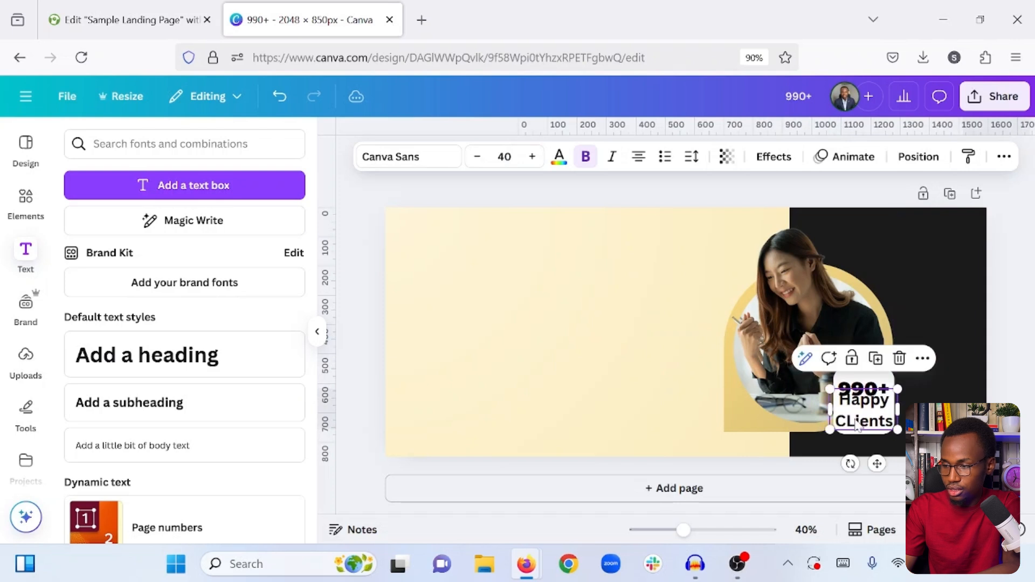
- Set the "Happy CLients" subheading to Montserrat at font size 32
{"action": "left_click", "coordinate": [409, 157]}
{"action": "type", "text": "Monts"}
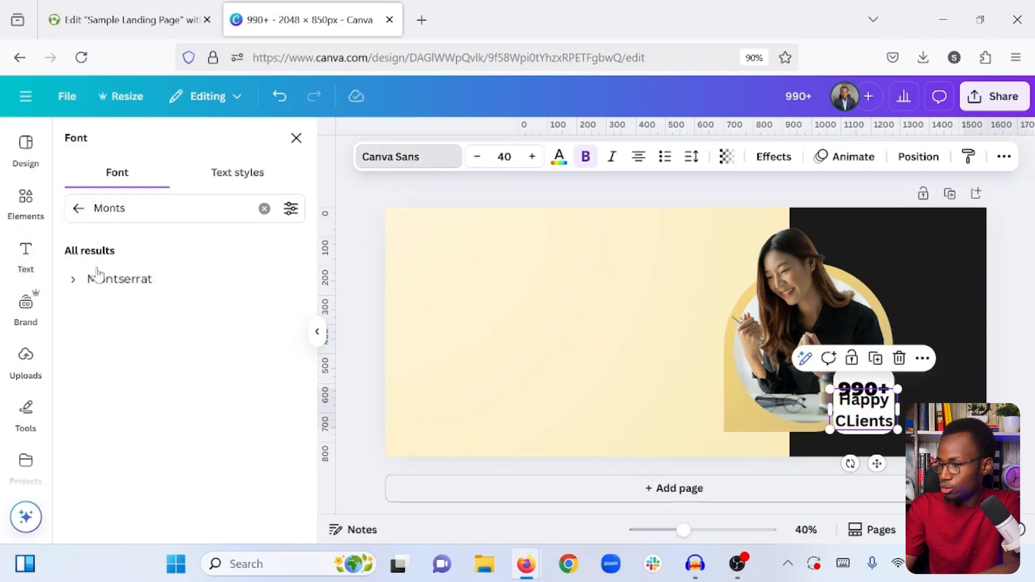
{"action": "left_click", "coordinate": [121, 284]}
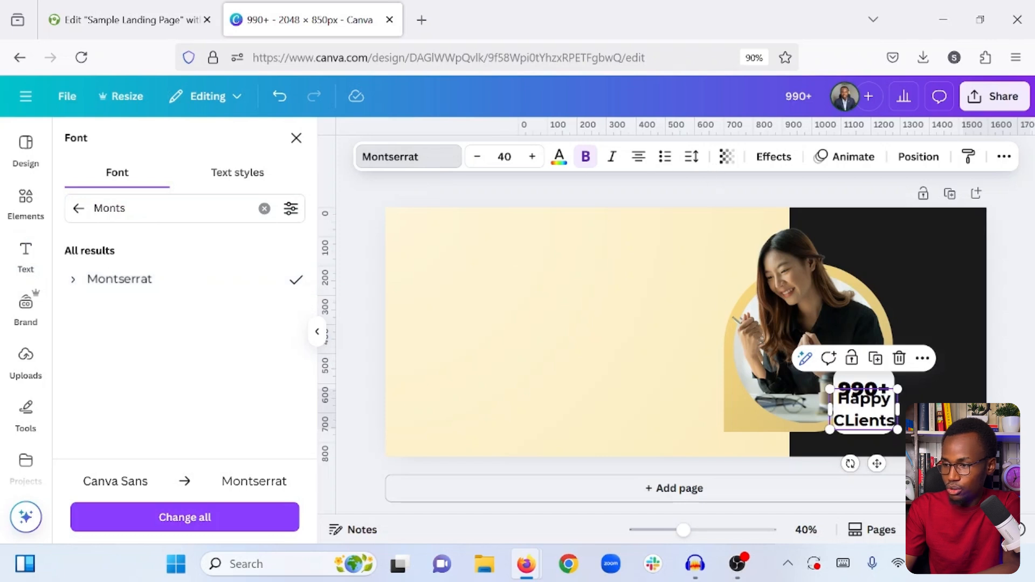
{"action": "left_click", "coordinate": [477, 156]}
{"action": "left_click", "coordinate": [476, 157]}
{"action": "left_click", "coordinate": [476, 156]}
{"action": "left_click", "coordinate": [477, 156]}
{"action": "left_click", "coordinate": [477, 156]}
{"action": "left_click", "coordinate": [476, 157]}
{"action": "left_click", "coordinate": [476, 156]}
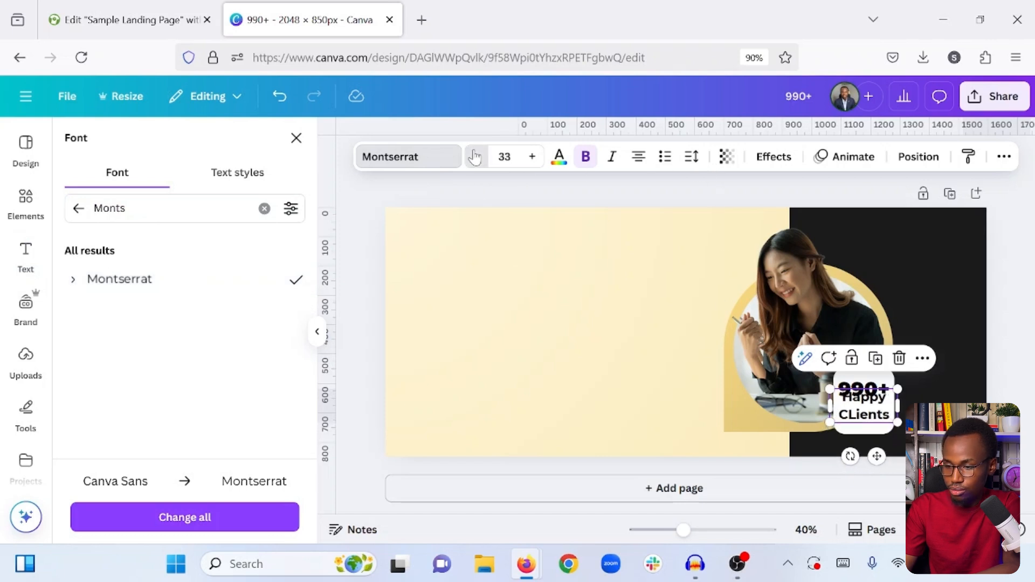
{"action": "left_click", "coordinate": [474, 157]}
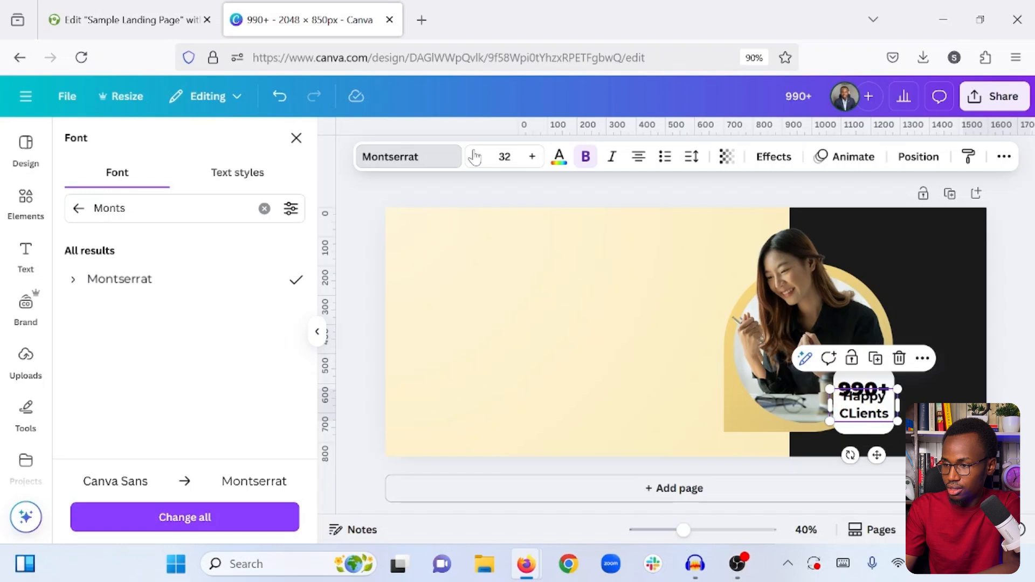
- Tighten the line spacing of the "Happy CLients" text to 1.1
{"action": "left_click", "coordinate": [691, 158]}
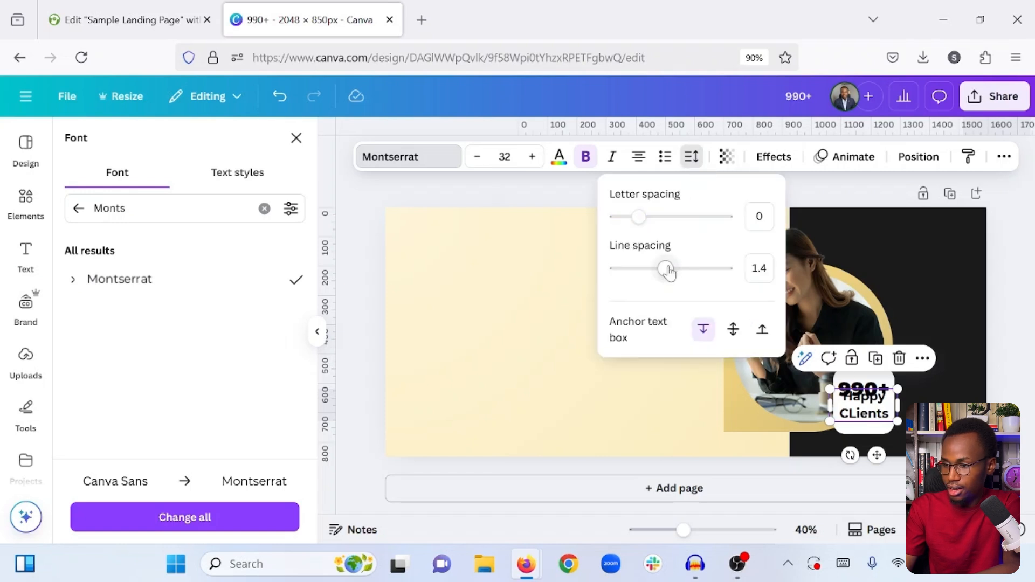
{"action": "left_click", "coordinate": [675, 275]}
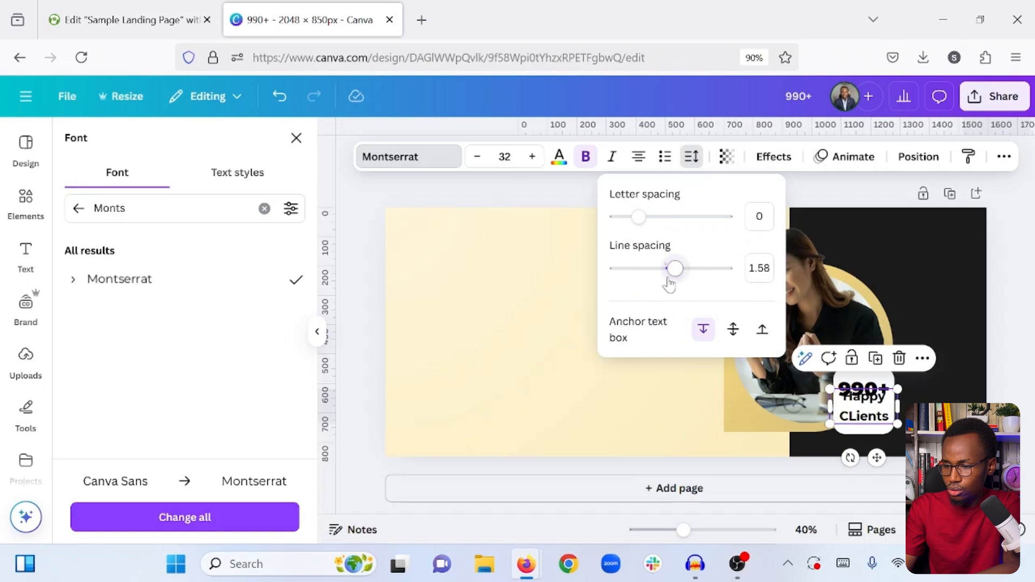
{"action": "left_click", "coordinate": [661, 273]}
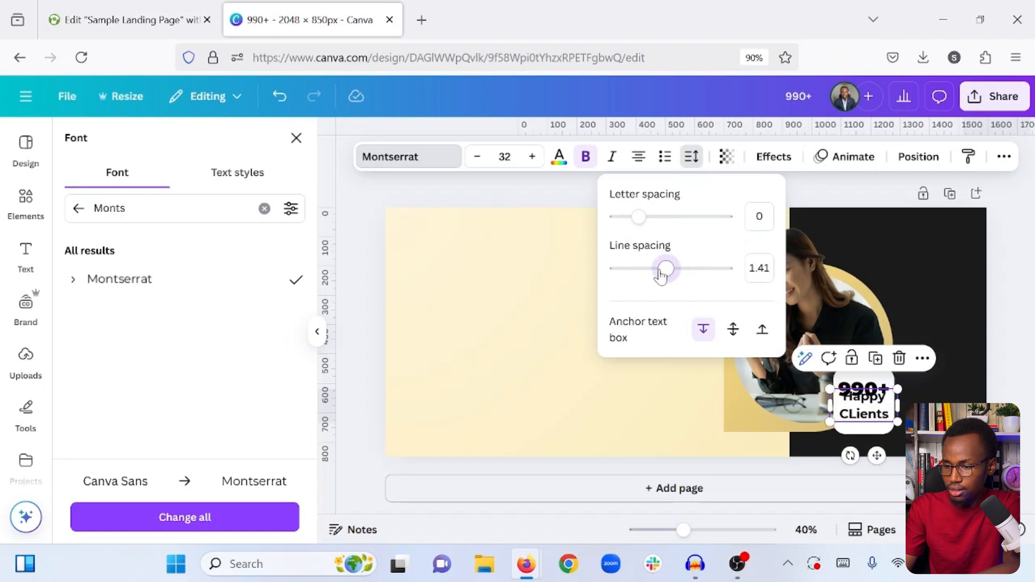
{"action": "left_click", "coordinate": [650, 275]}
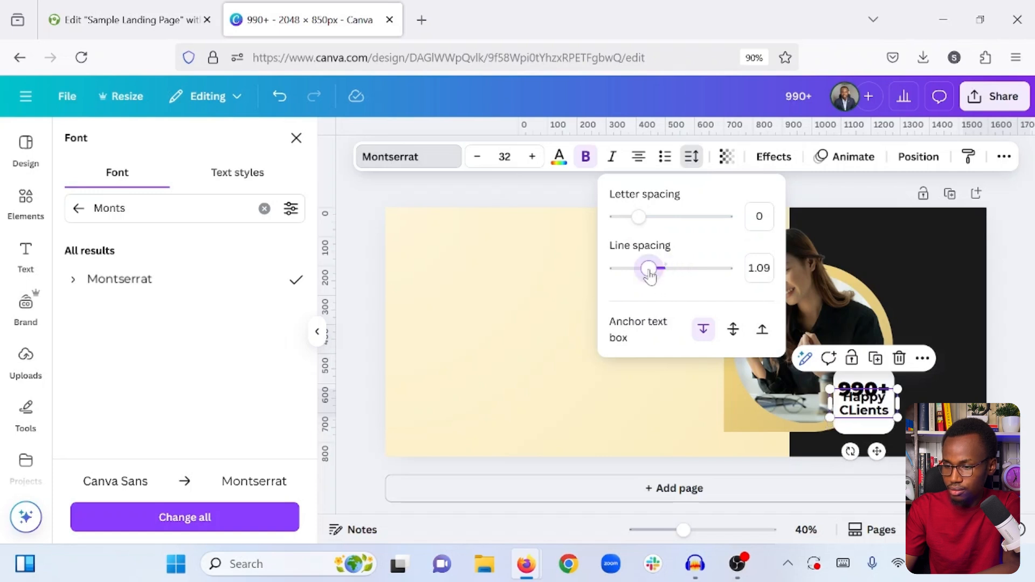
{"action": "left_click_drag", "start_coordinate": [650, 276], "coordinate": [654, 278]}
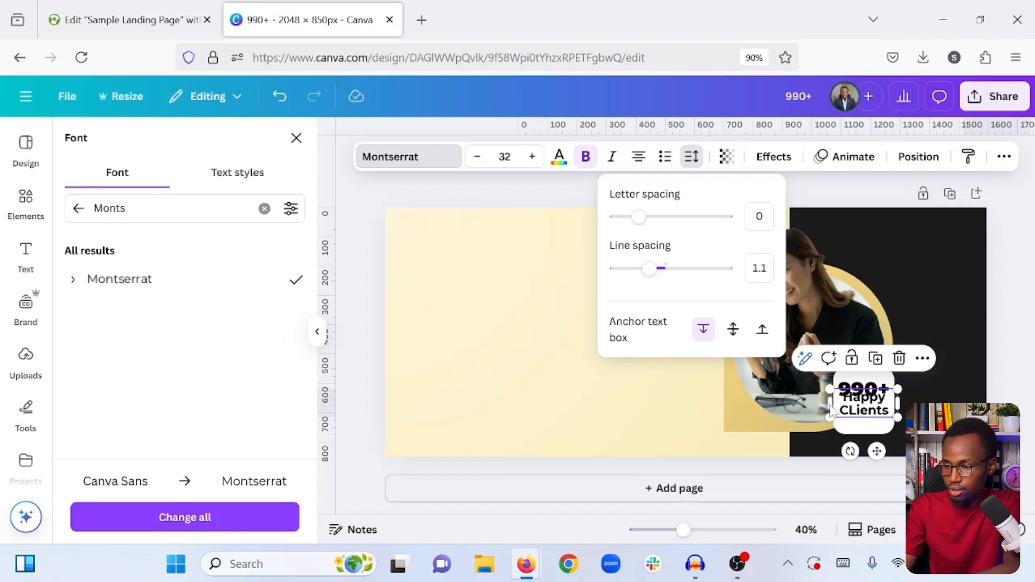
{"action": "left_click", "coordinate": [622, 373]}
- Move the "Happy CLients" text down so that it sits just below "990+" on the white square
{"action": "left_click", "coordinate": [865, 414]}
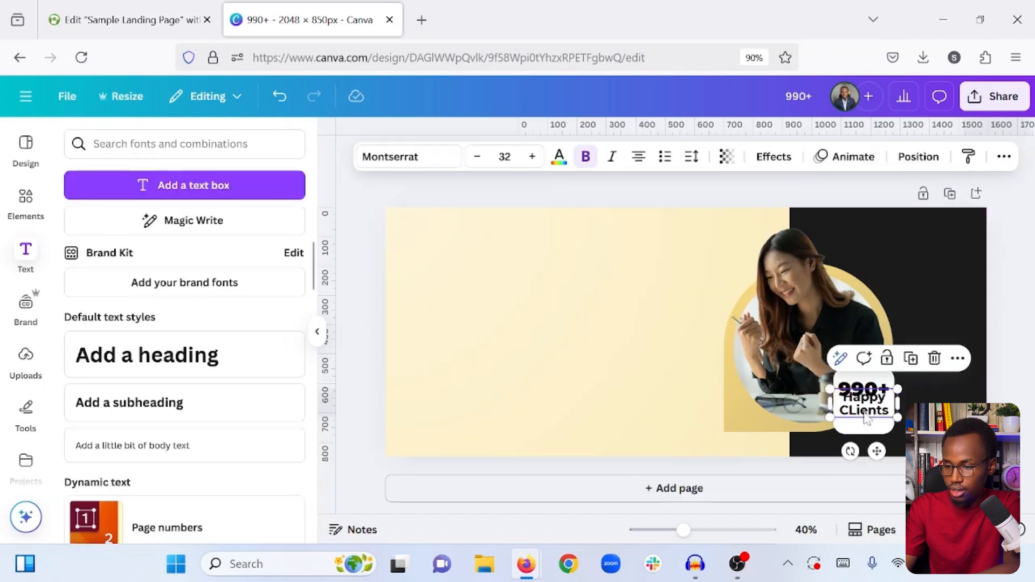
{"action": "left_click_drag", "start_coordinate": [865, 418], "coordinate": [864, 423]}
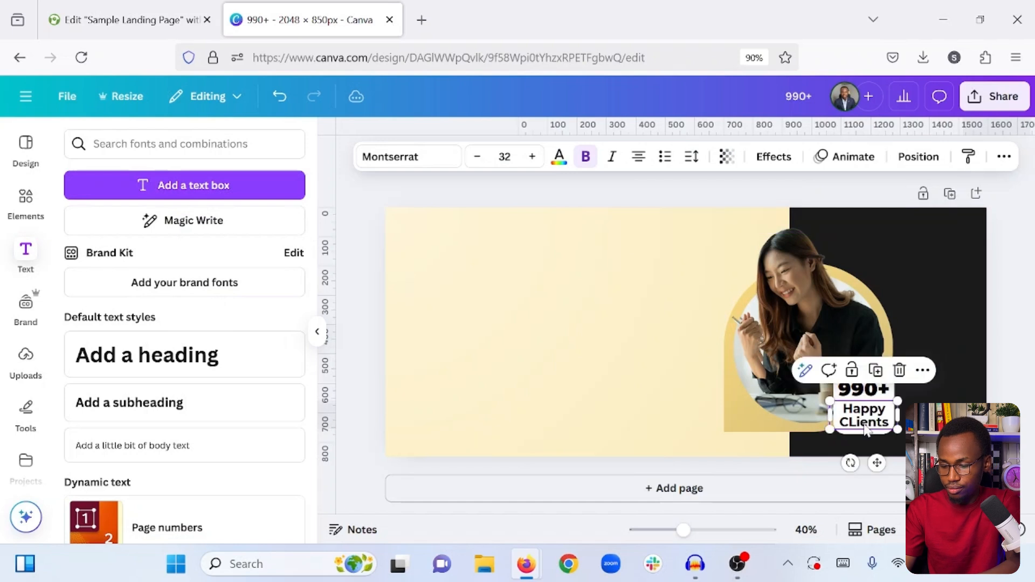
{"action": "left_click", "coordinate": [710, 457]}
- Reduce the "Happy CLients" font size to 20 so that the text fits on one line
{"action": "left_click", "coordinate": [845, 424]}
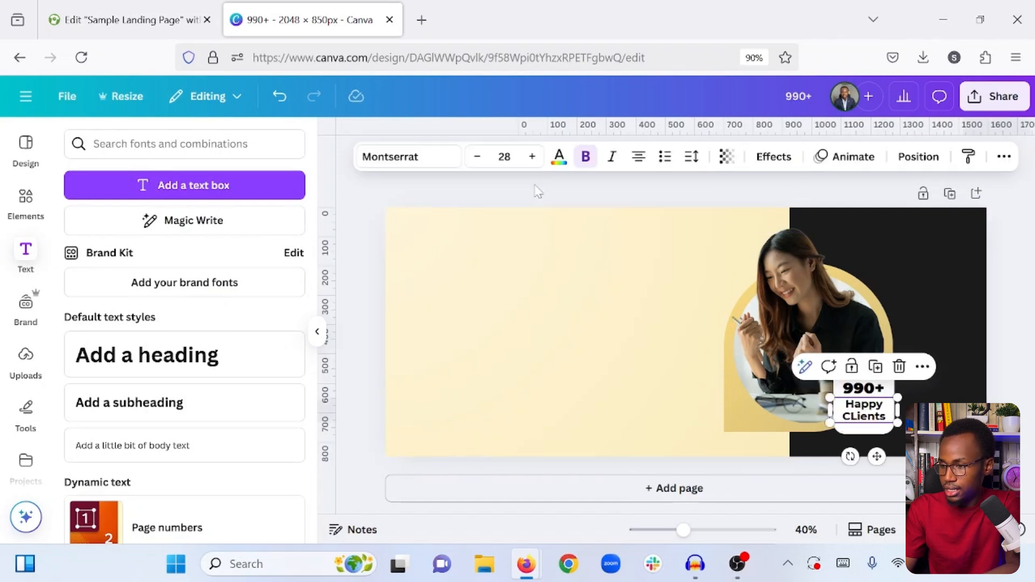
{"action": "left_click", "coordinate": [477, 157]}
{"action": "left_click", "coordinate": [477, 158]}
{"action": "left_click", "coordinate": [477, 158]}
{"action": "left_click", "coordinate": [477, 158]}
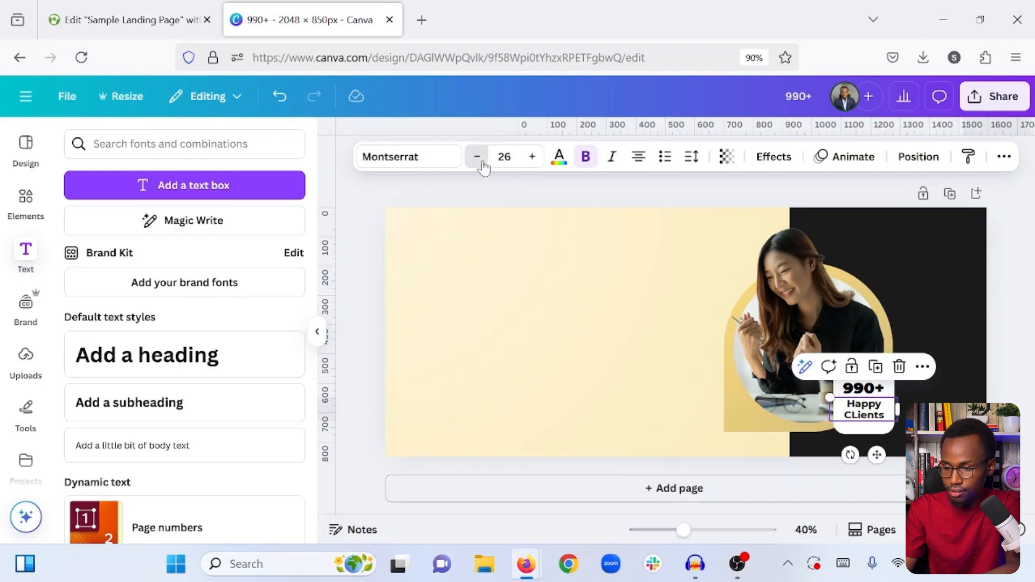
{"action": "left_click", "coordinate": [478, 158]}
{"action": "left_click", "coordinate": [478, 158]}
{"action": "left_click", "coordinate": [478, 159]}
{"action": "left_click", "coordinate": [478, 159]}
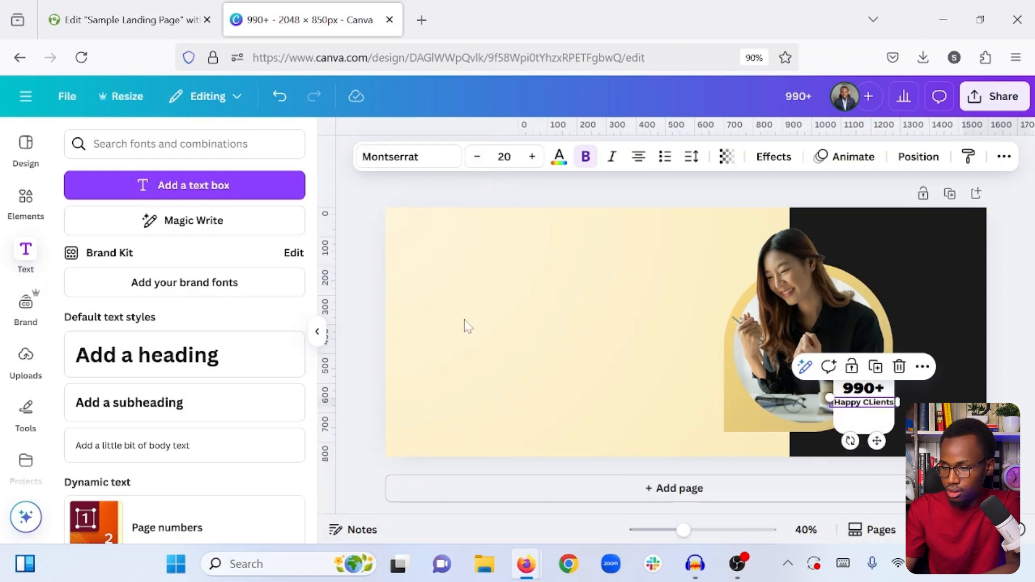
- Widen the white rounded square behind the badge text into a rectangle extending further over the dark panel
{"action": "left_click", "coordinate": [642, 353]}
{"action": "left_click", "coordinate": [851, 408]}
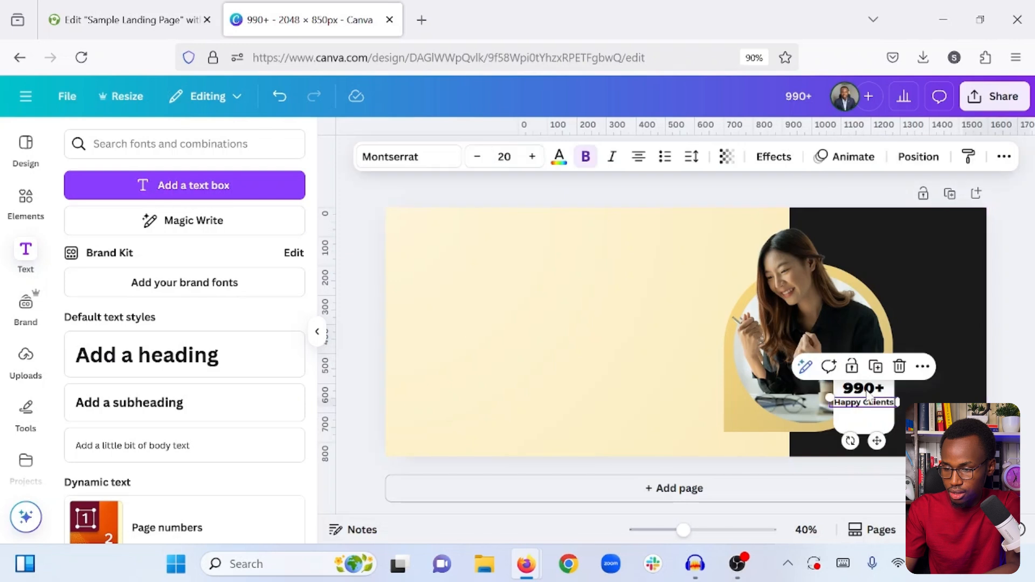
{"action": "left_click", "coordinate": [868, 392]}
{"action": "left_click", "coordinate": [891, 415]}
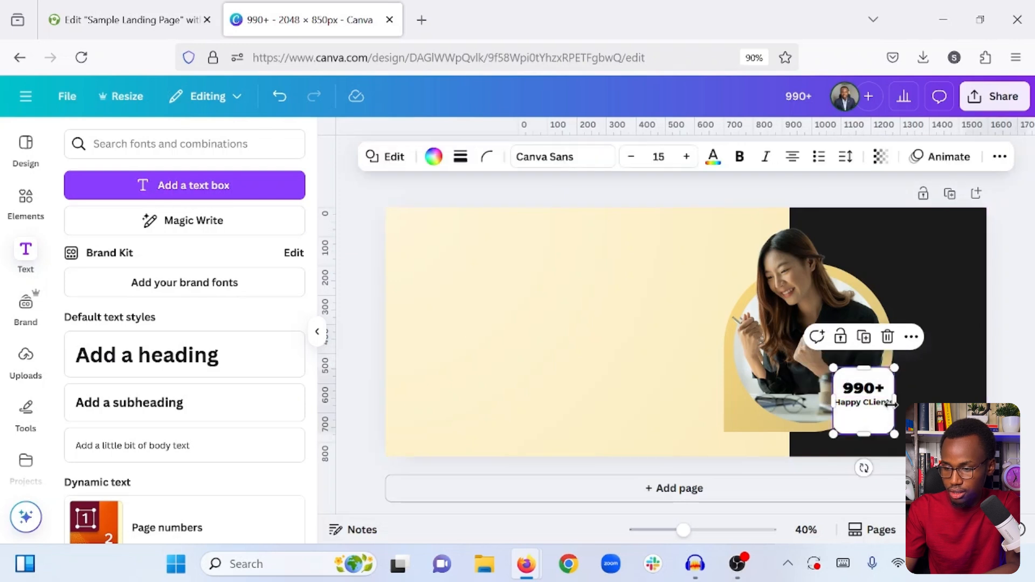
- Set the "990+" font size to 50, centre both texts on the white badge and reduce the badge's height to fit
{"action": "left_click", "coordinate": [867, 392]}
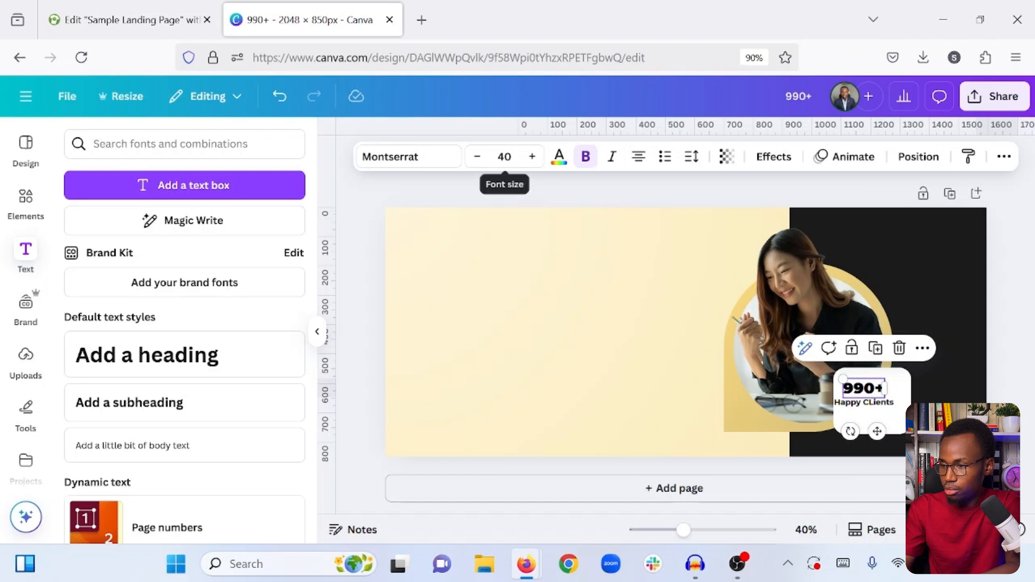
{"action": "left_click", "coordinate": [504, 156]}
{"action": "type", "text": "5"}
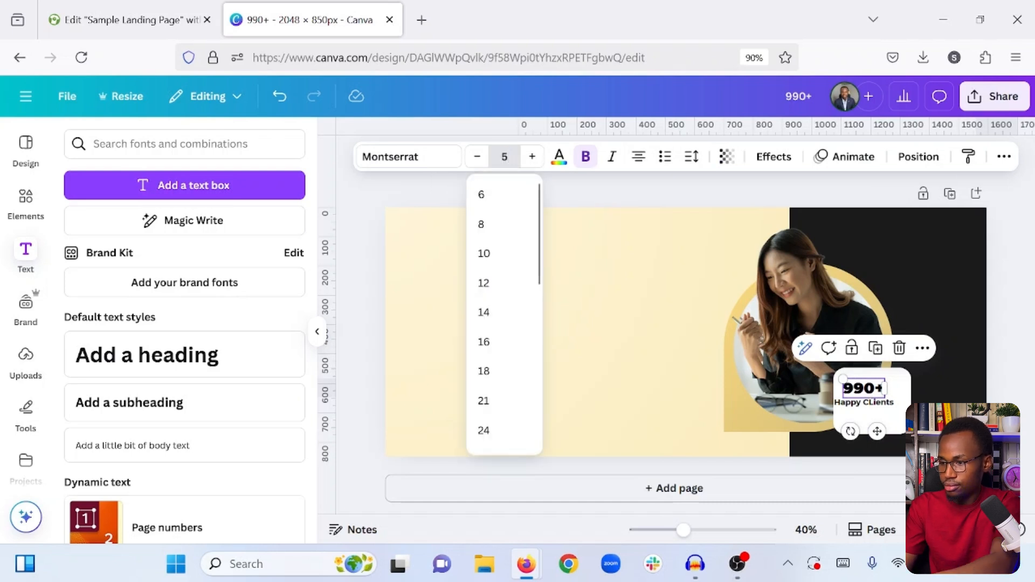
{"action": "type", "text": "0"}
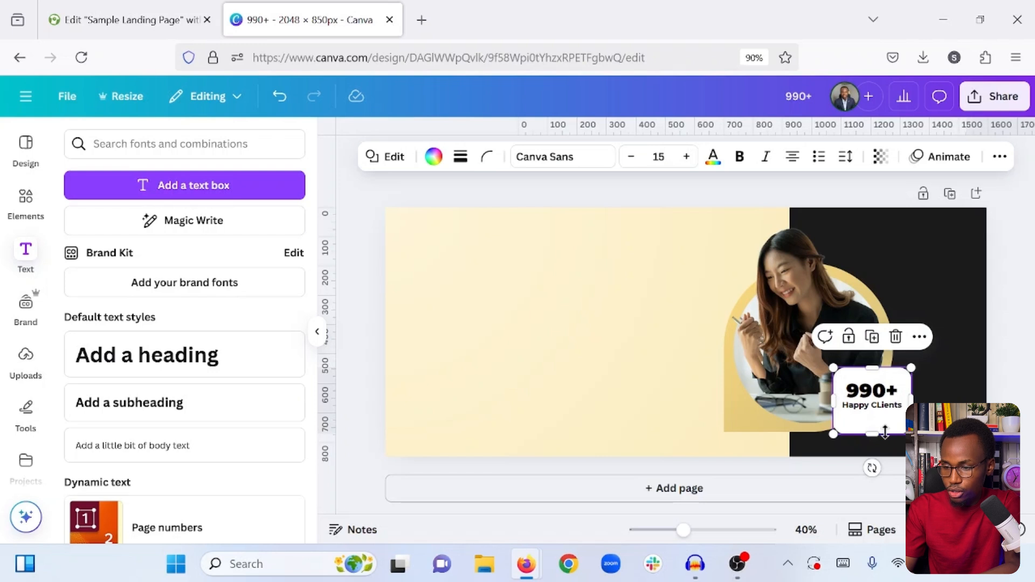
{"action": "left_click", "coordinate": [671, 338]}
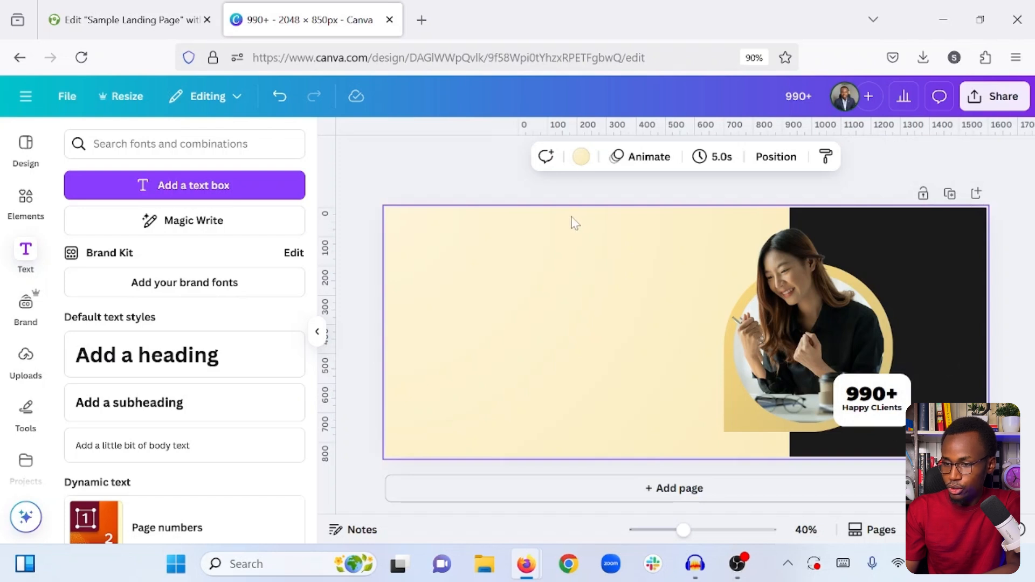
- Download the finished hero design as a PNG at 2,048 × 850 px
{"action": "left_click", "coordinate": [991, 96]}
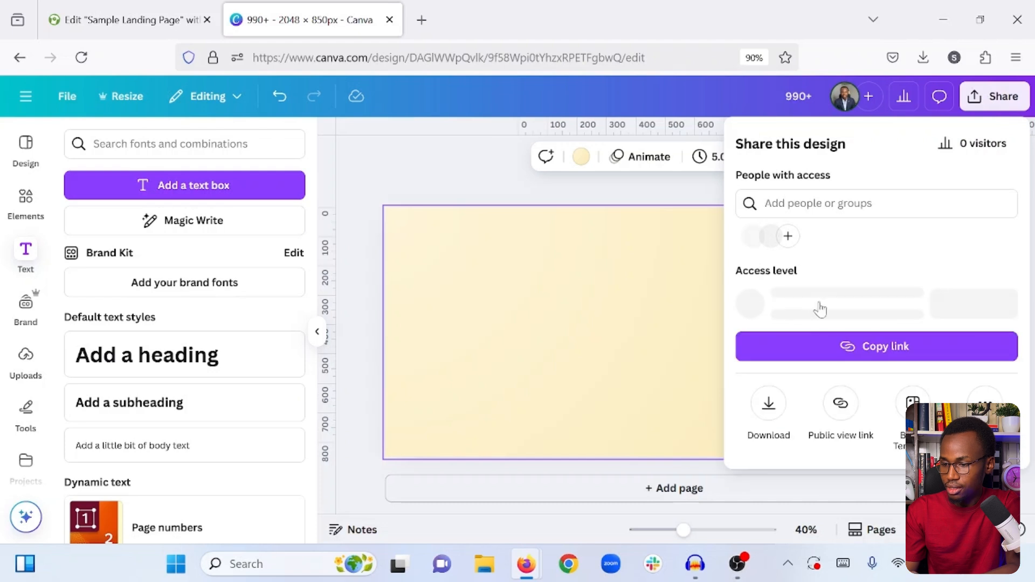
{"action": "left_click", "coordinate": [768, 403]}
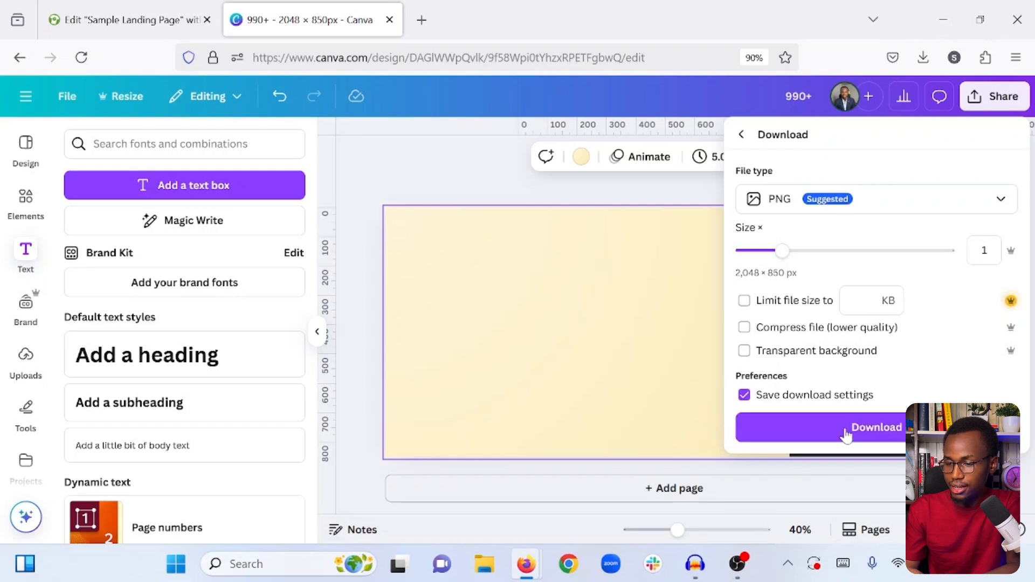
{"action": "left_click", "coordinate": [844, 428]}
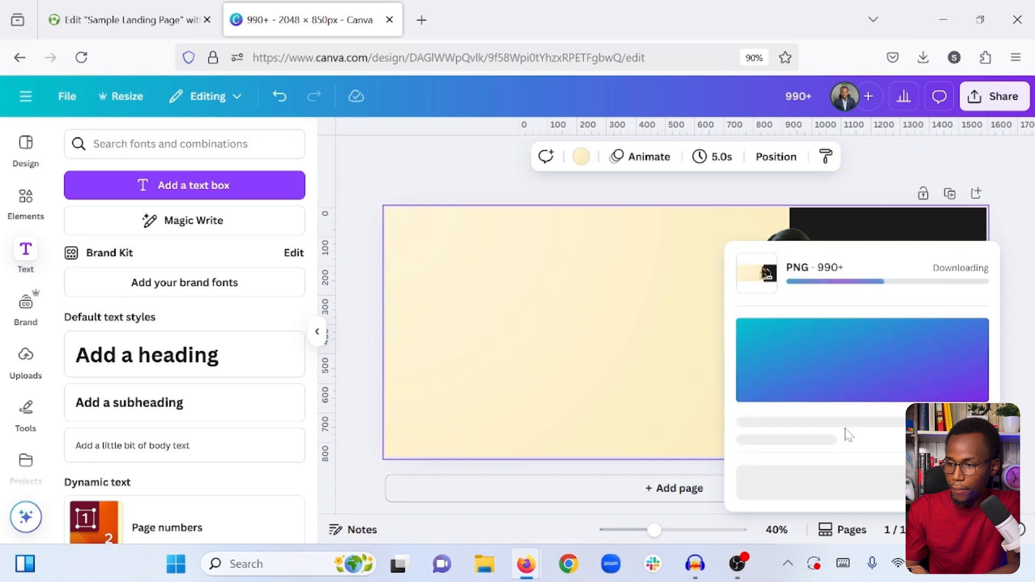
- Switch to the Elementor editor for "Sample Landing Page" and set the container's normal background type to Classic
{"action": "left_click", "coordinate": [127, 12]}
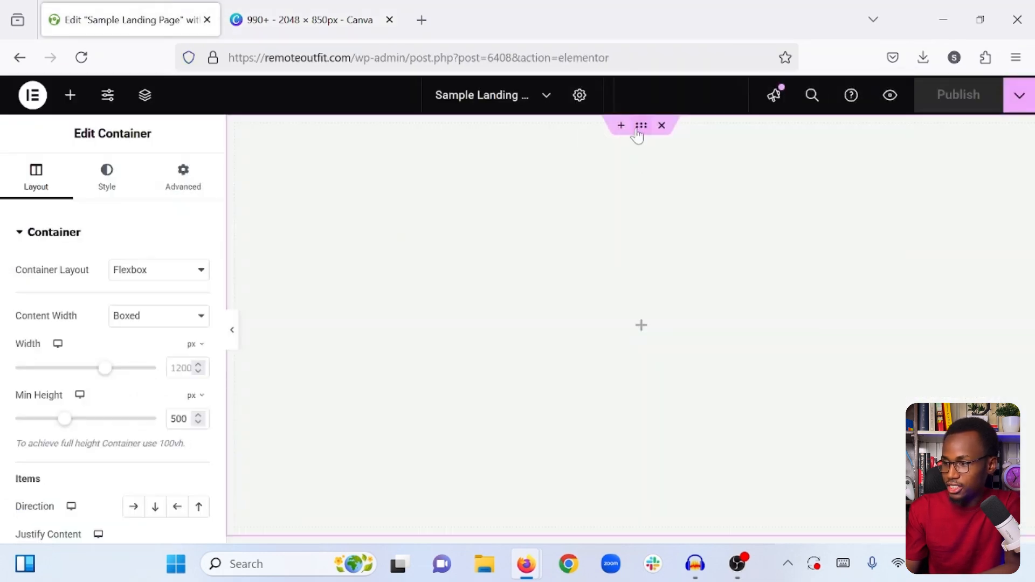
{"action": "left_click", "coordinate": [110, 190]}
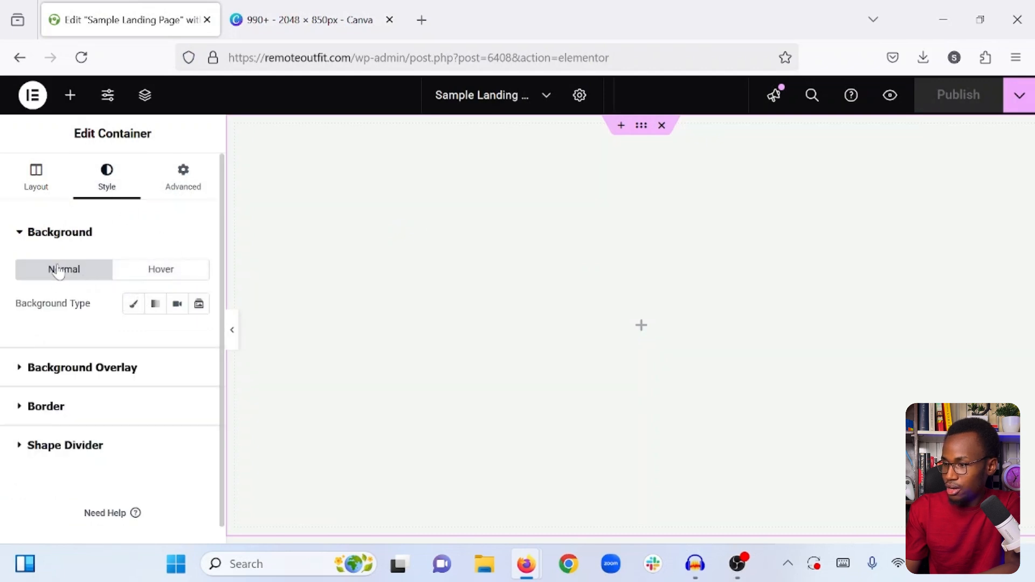
{"action": "left_click", "coordinate": [133, 304]}
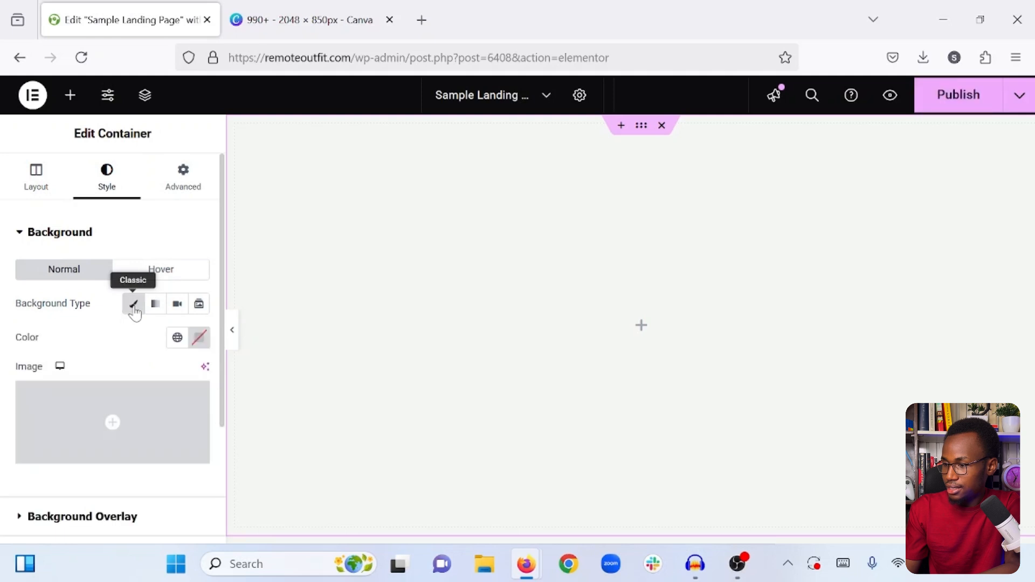
- Upload 990+.png from the Downloads folder to the media library and insert it as the container's background image
{"action": "left_click", "coordinate": [105, 433]}
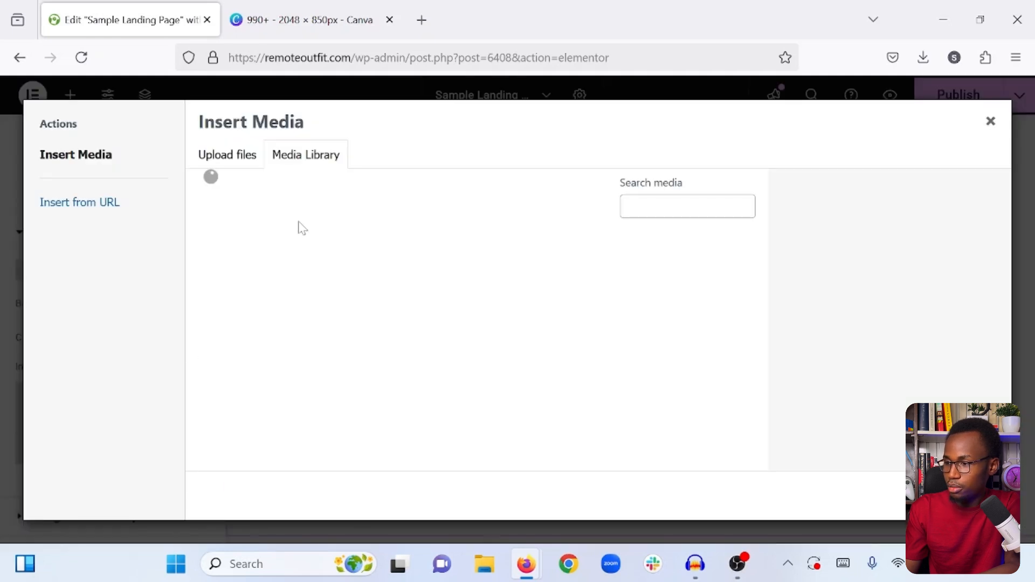
{"action": "left_click", "coordinate": [244, 159]}
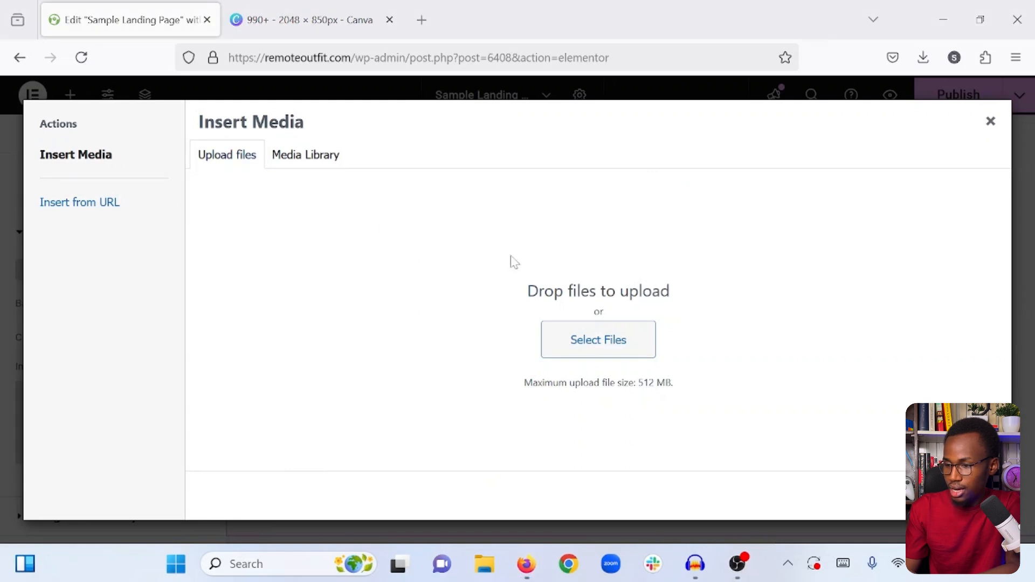
{"action": "left_click", "coordinate": [601, 340]}
{"action": "scroll", "coordinate": [66, 171], "scroll_direction": "down", "scroll_amount": 1}
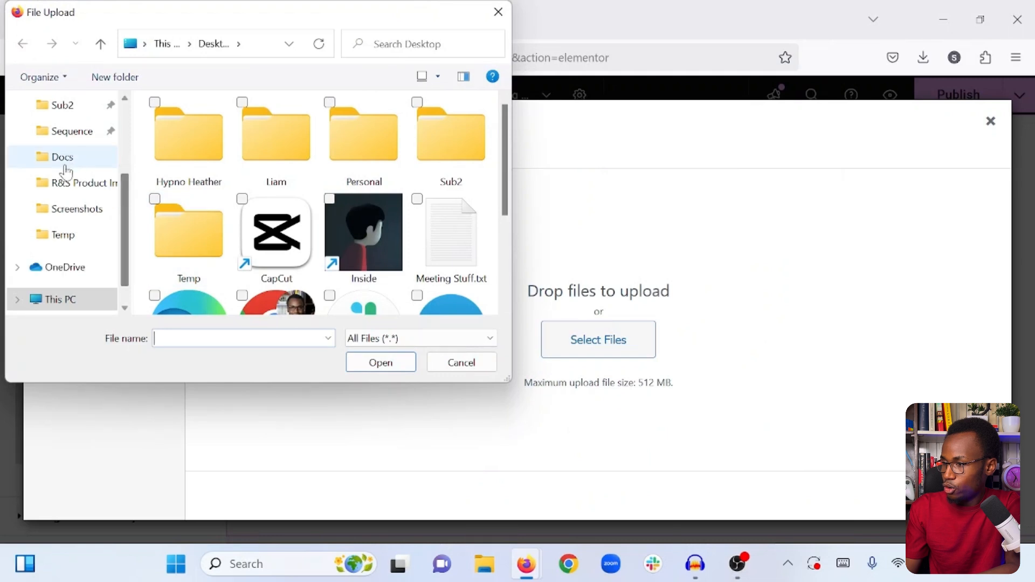
{"action": "scroll", "coordinate": [65, 167], "scroll_direction": "up", "scroll_amount": 3}
{"action": "left_click", "coordinate": [67, 163]}
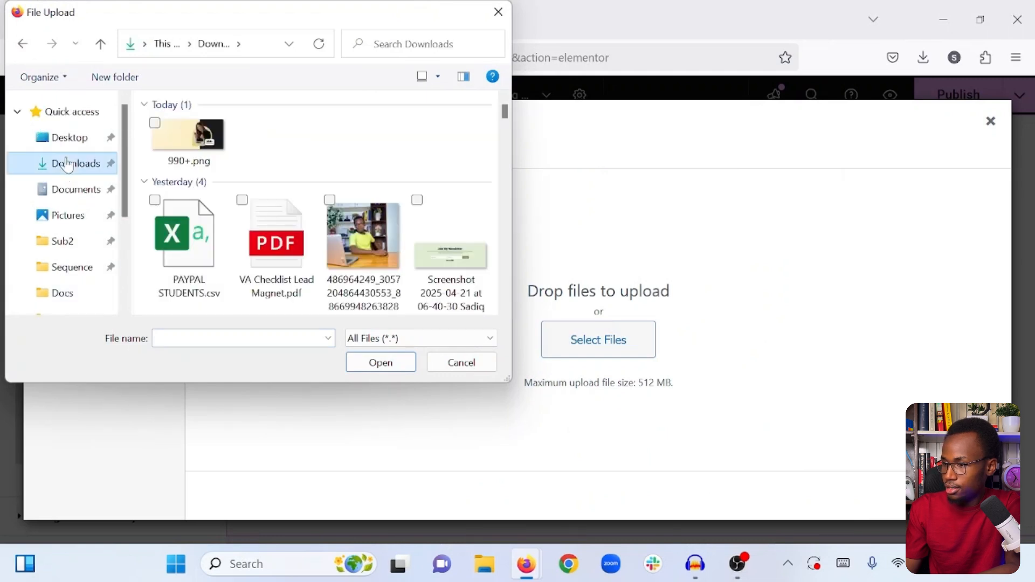
{"action": "left_click", "coordinate": [221, 161]}
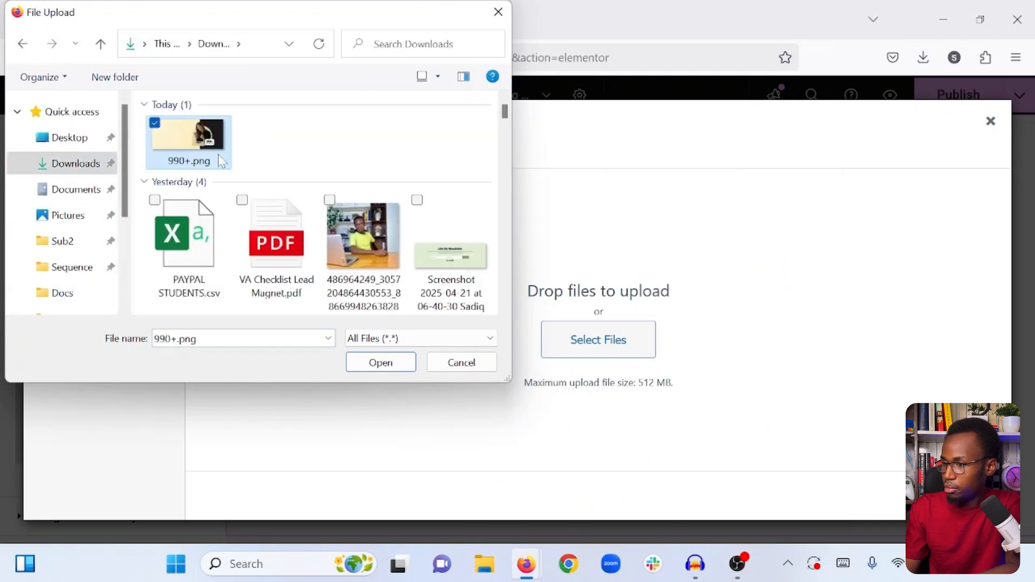
{"action": "left_click", "coordinate": [398, 362]}
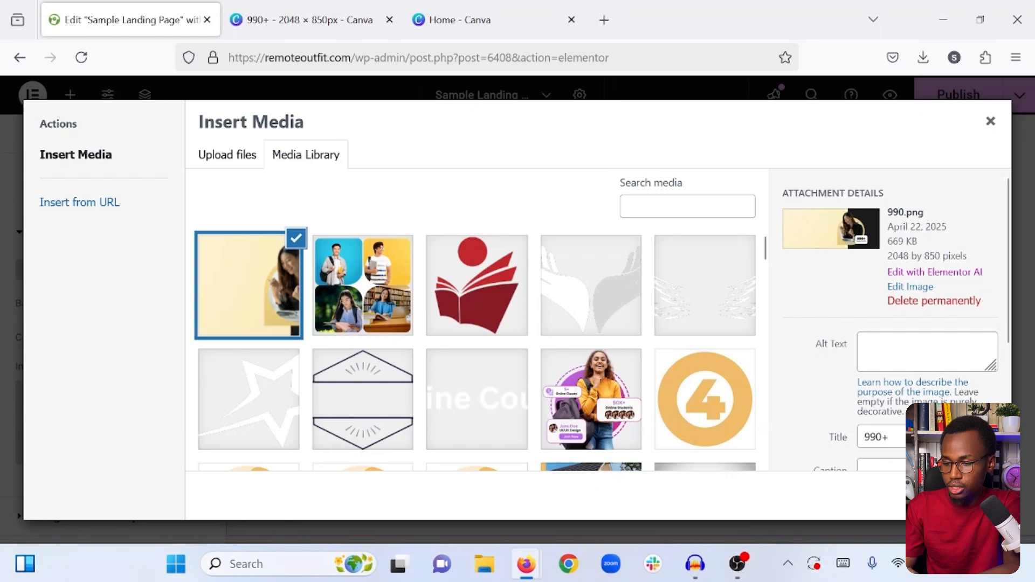
{"action": "left_click", "coordinate": [971, 496]}
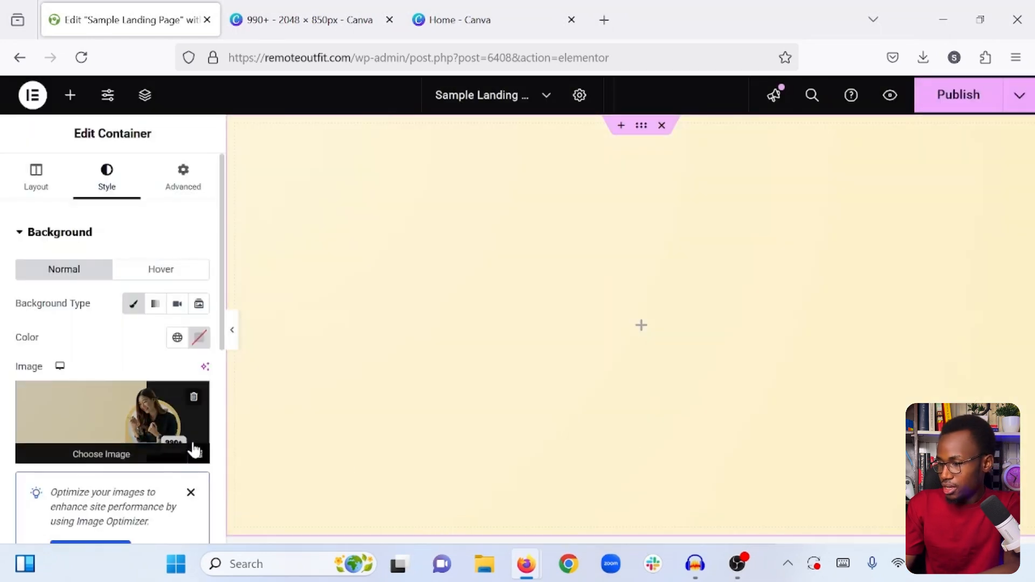
- Set the background image's display size to Cover and its position to Center Center
{"action": "scroll", "coordinate": [194, 450], "scroll_direction": "down", "scroll_amount": 4}
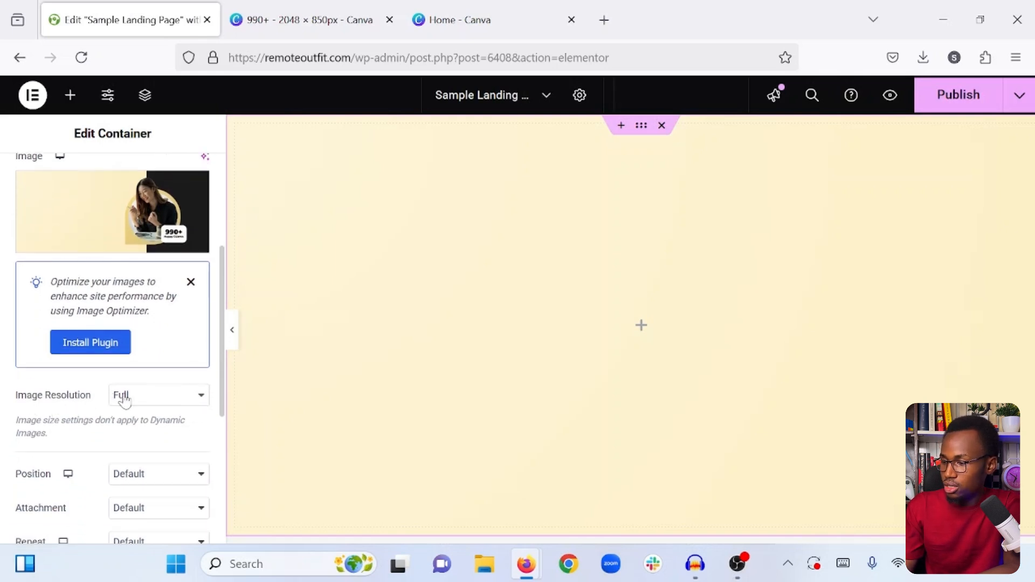
{"action": "scroll", "coordinate": [148, 401], "scroll_direction": "down", "scroll_amount": 1}
{"action": "scroll", "coordinate": [88, 455], "scroll_direction": "down", "scroll_amount": 1}
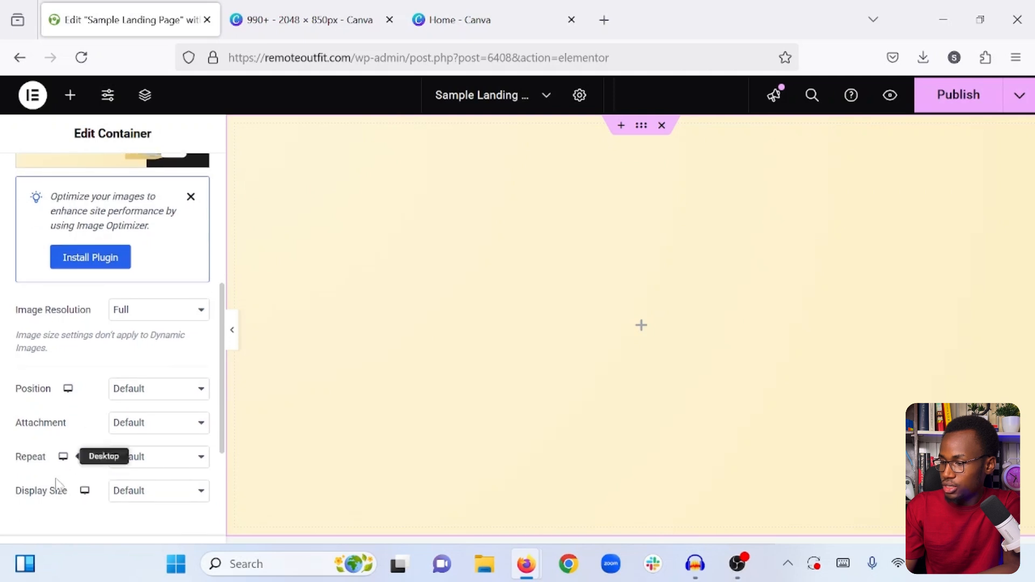
{"action": "left_click", "coordinate": [160, 490]}
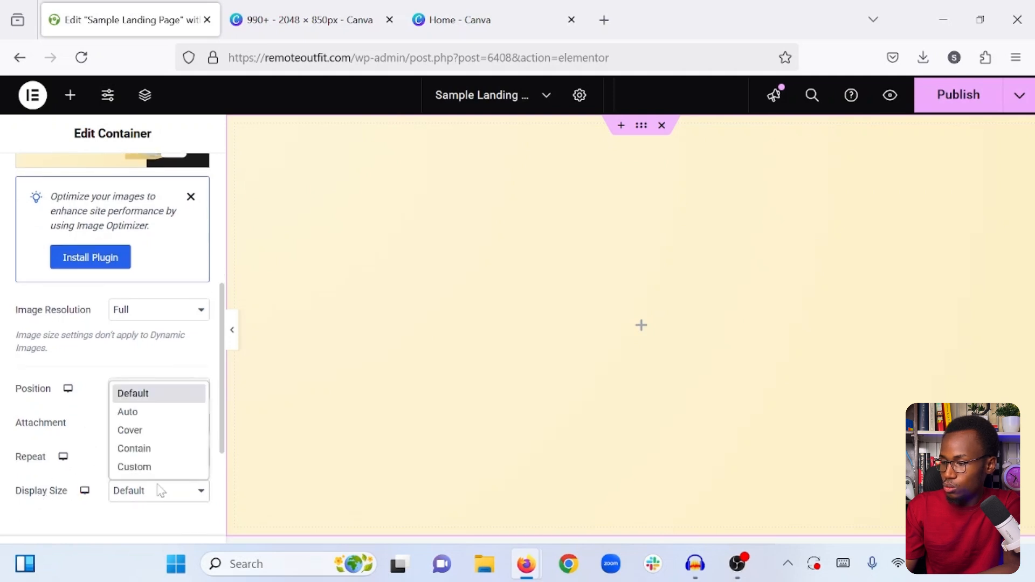
{"action": "left_click", "coordinate": [131, 430]}
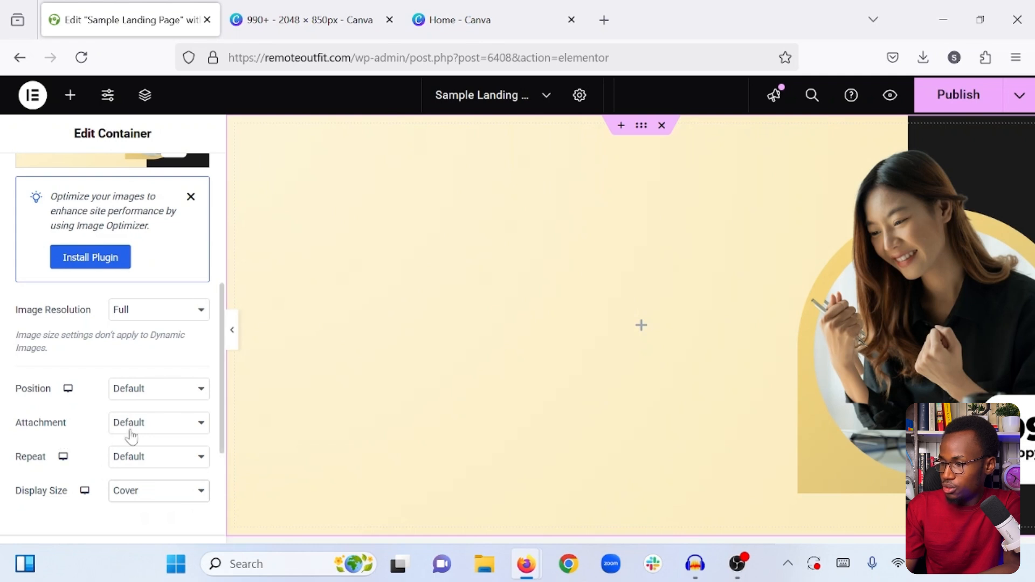
{"action": "left_click", "coordinate": [149, 394]}
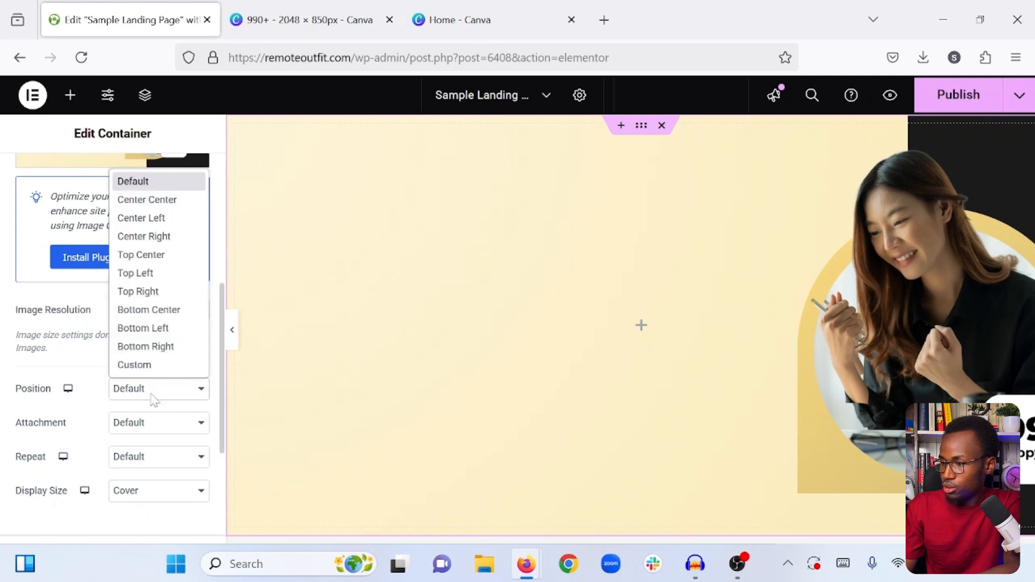
{"action": "left_click", "coordinate": [150, 201]}
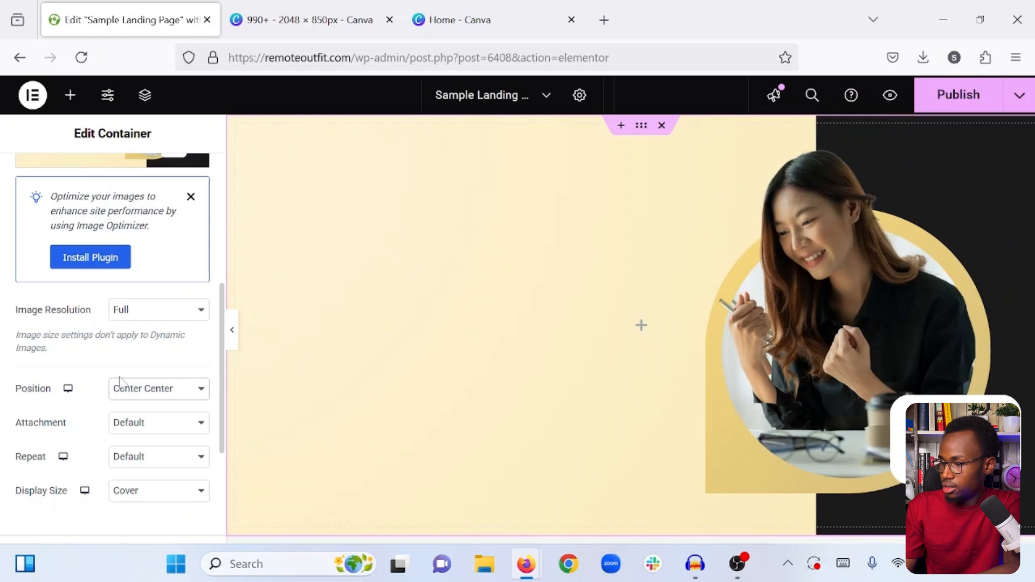
- Set the background image's repeat to No-repeat and its attachment to Scroll
{"action": "left_click", "coordinate": [135, 453]}
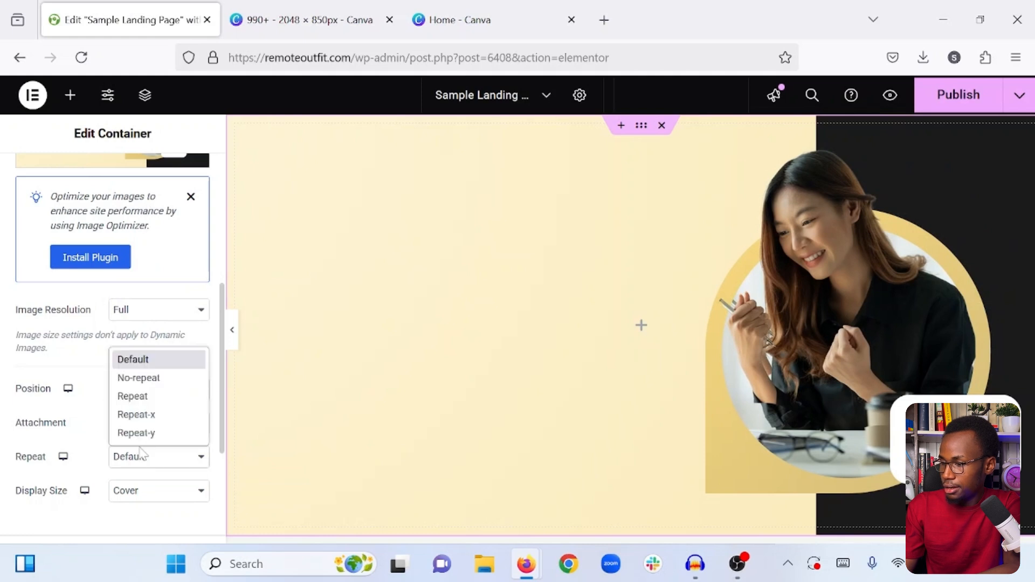
{"action": "left_click", "coordinate": [141, 378]}
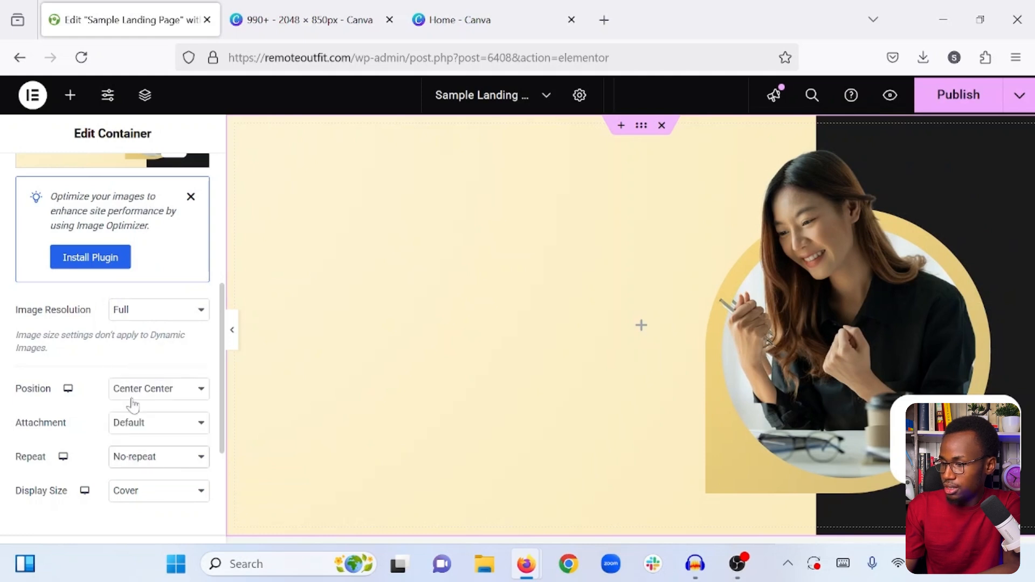
{"action": "left_click", "coordinate": [155, 424]}
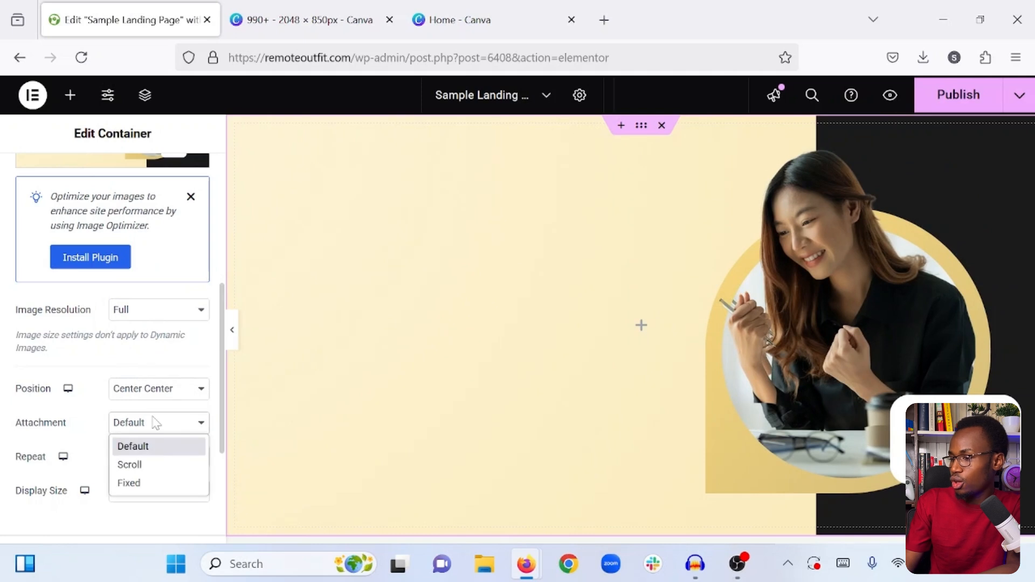
{"action": "left_click", "coordinate": [139, 465]}
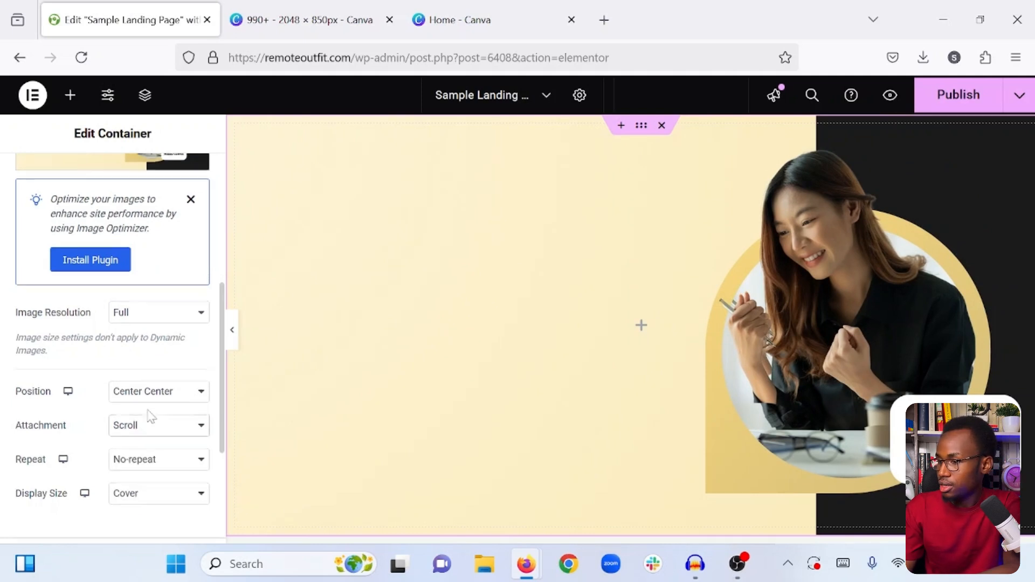
{"action": "scroll", "coordinate": [145, 388], "scroll_direction": "up", "scroll_amount": 5}
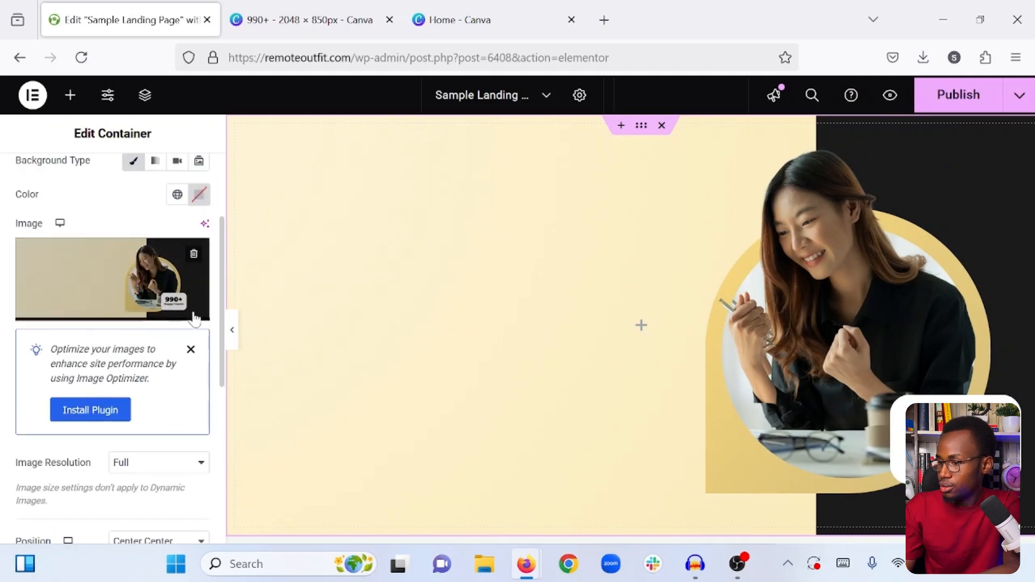
- Check the hero background at full editor width, restore the settings view and publish the page
{"action": "left_click", "coordinate": [232, 329]}
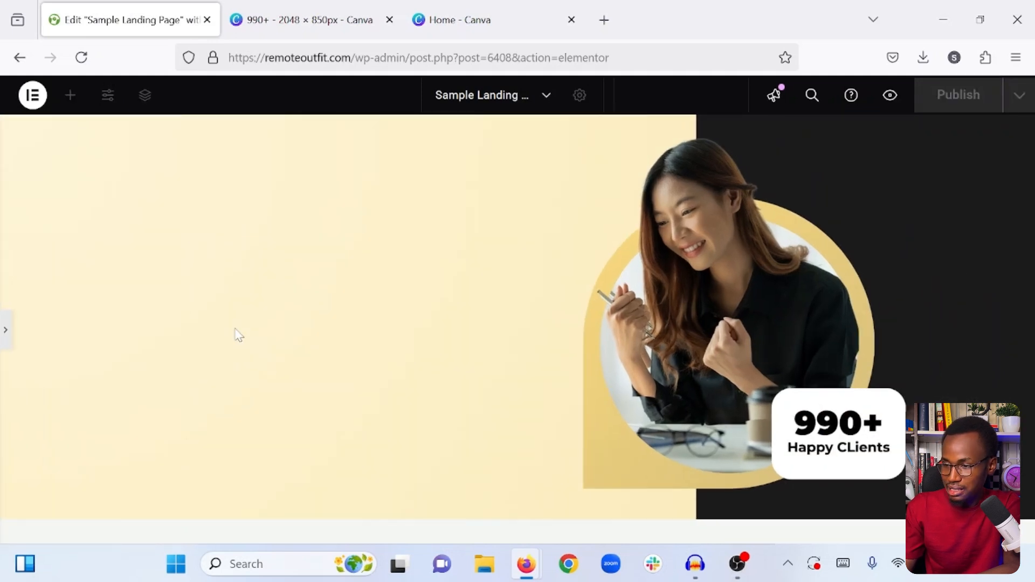
{"action": "left_click", "coordinate": [3, 325]}
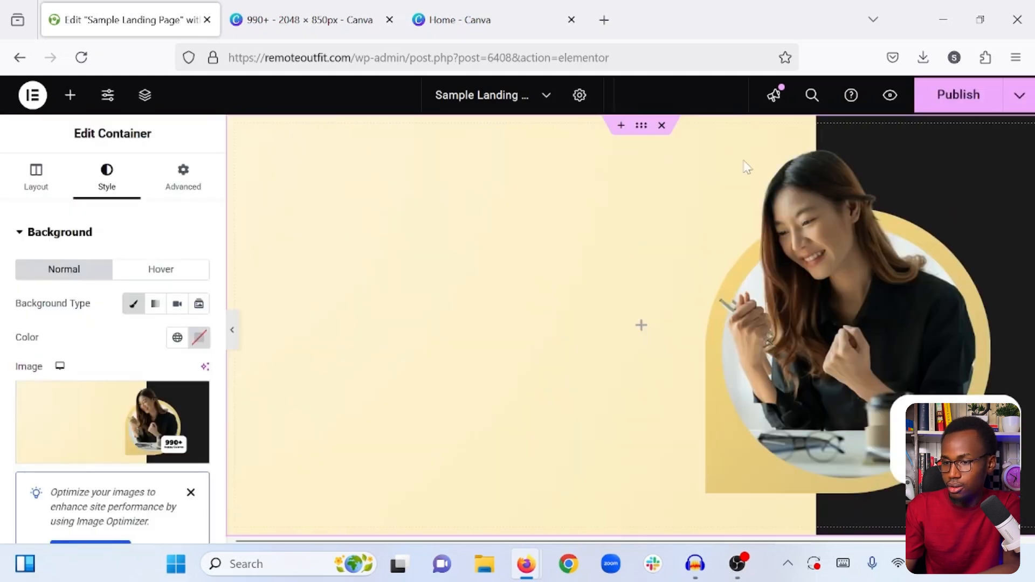
{"action": "left_click", "coordinate": [953, 96]}
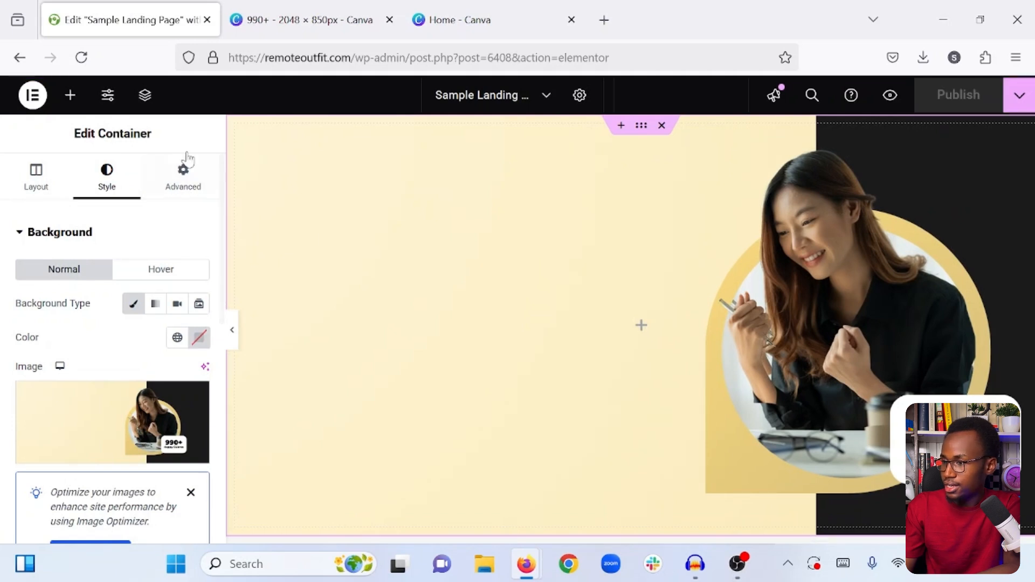
- Add a new container inside the hero container and duplicate it
{"action": "left_click", "coordinate": [69, 97]}
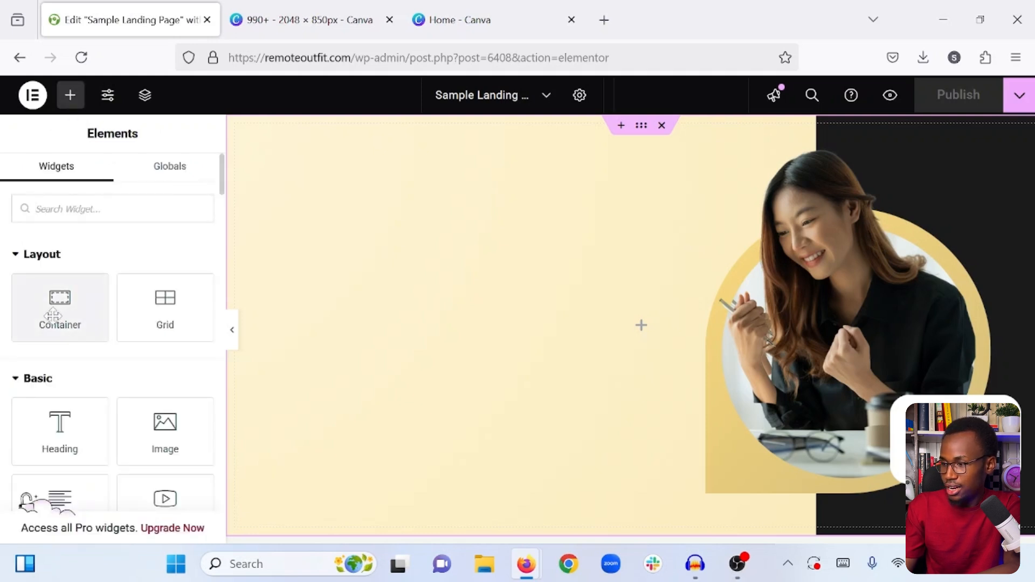
{"action": "left_click_drag", "start_coordinate": [53, 315], "coordinate": [615, 327]}
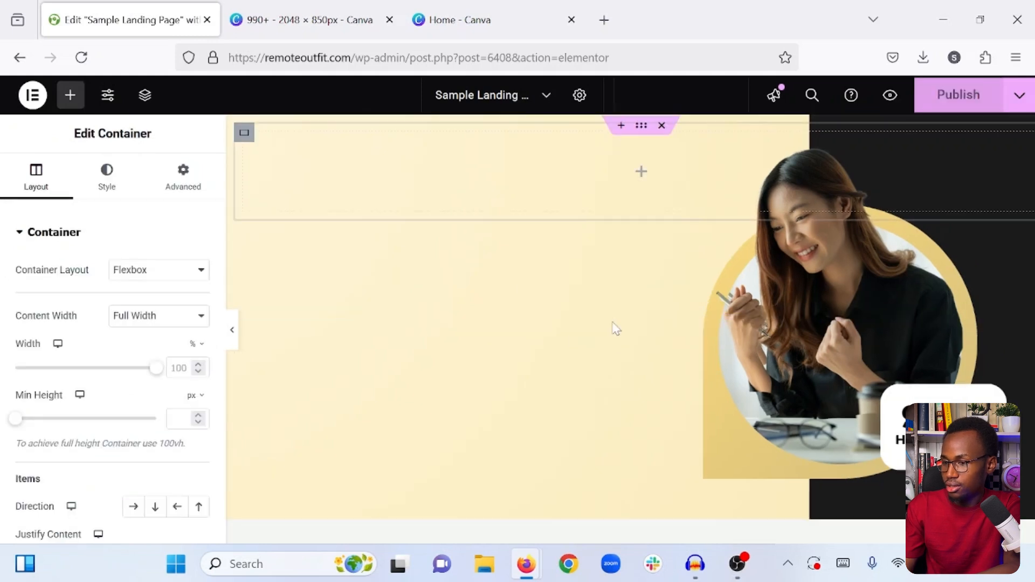
{"action": "right_click", "coordinate": [243, 133]}
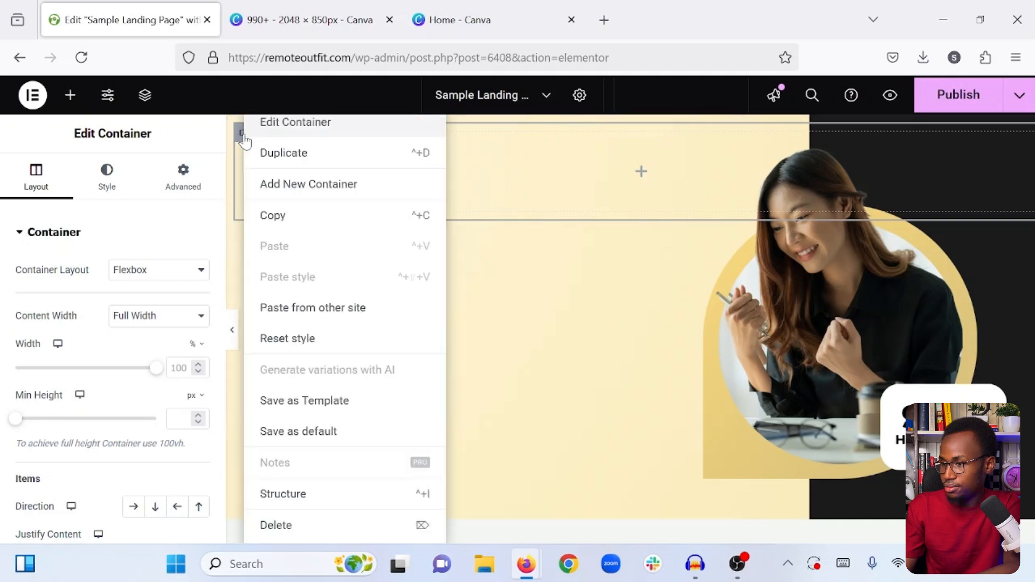
{"action": "left_click", "coordinate": [294, 154]}
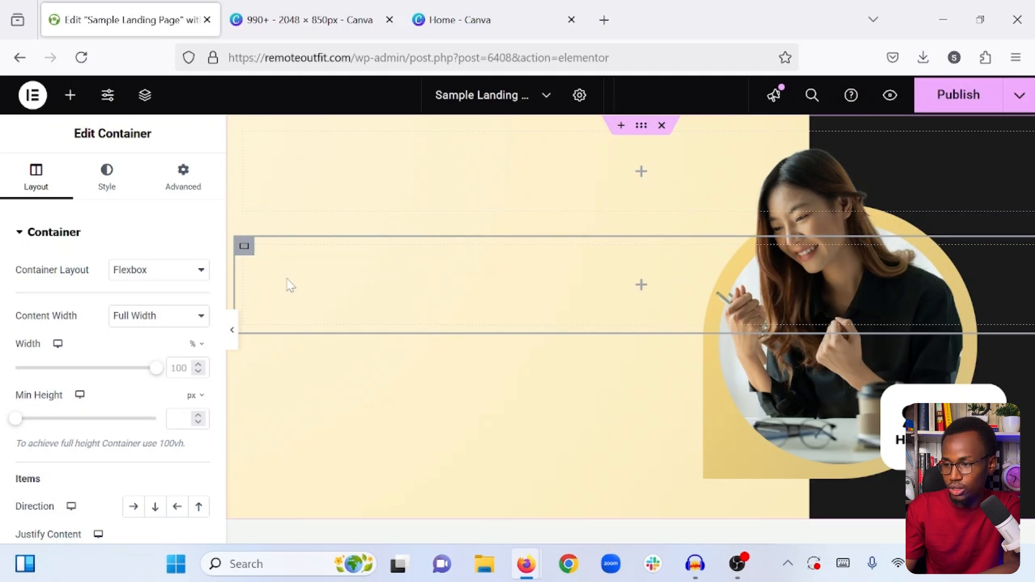
- Set the outer hero container's item direction to horizontal row and its justify content to Center
{"action": "left_click", "coordinate": [641, 126]}
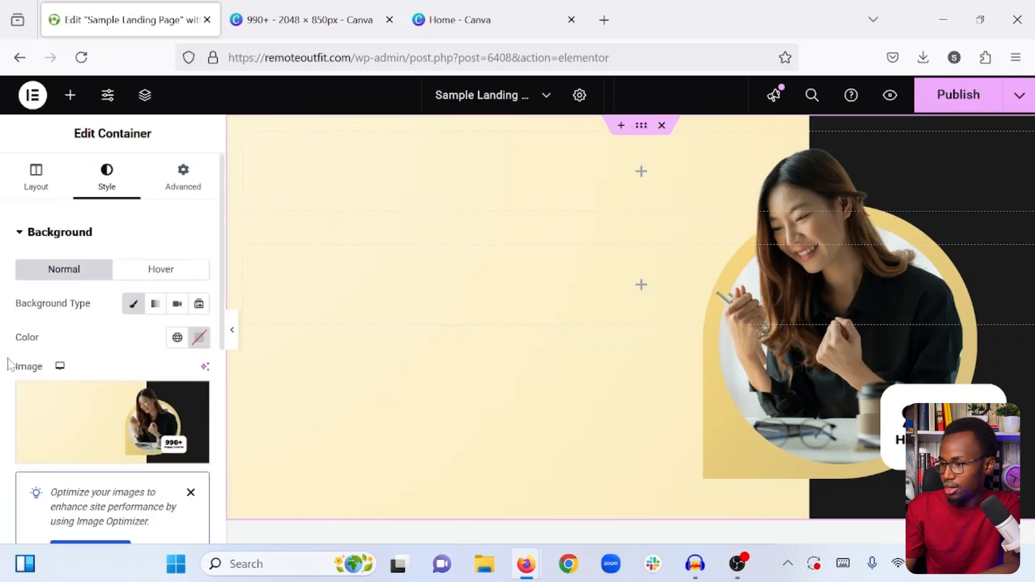
{"action": "left_click", "coordinate": [27, 183]}
{"action": "scroll", "coordinate": [53, 366], "scroll_direction": "down", "scroll_amount": 2}
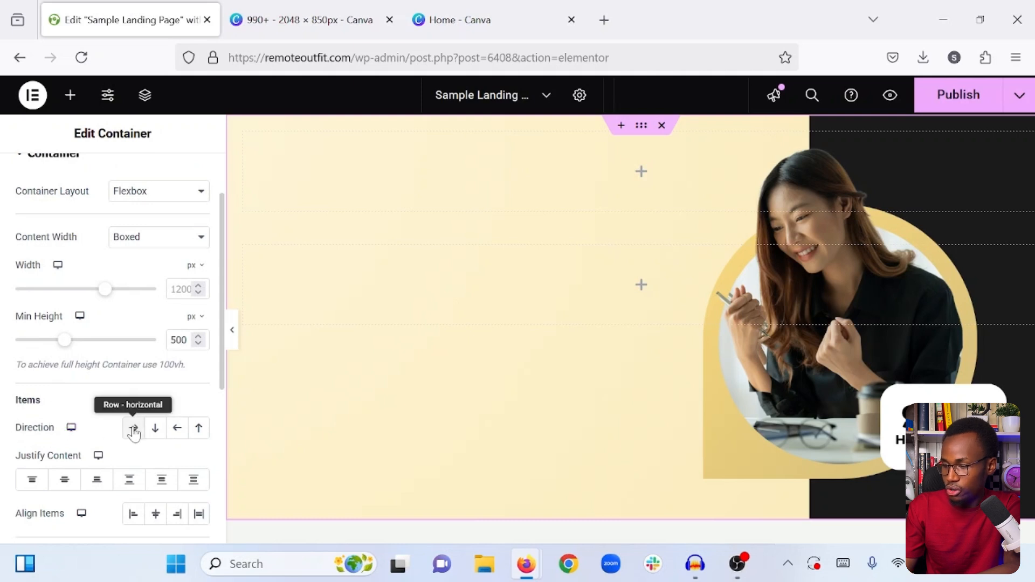
{"action": "left_click", "coordinate": [134, 431]}
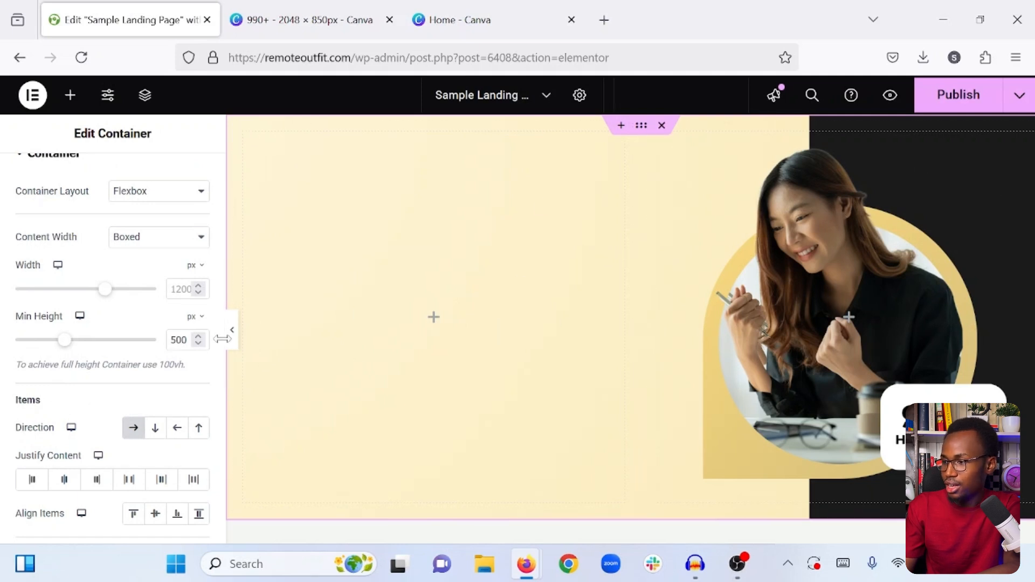
{"action": "scroll", "coordinate": [75, 191], "scroll_direction": "up", "scroll_amount": 2}
{"action": "scroll", "coordinate": [72, 189], "scroll_direction": "down", "scroll_amount": 4}
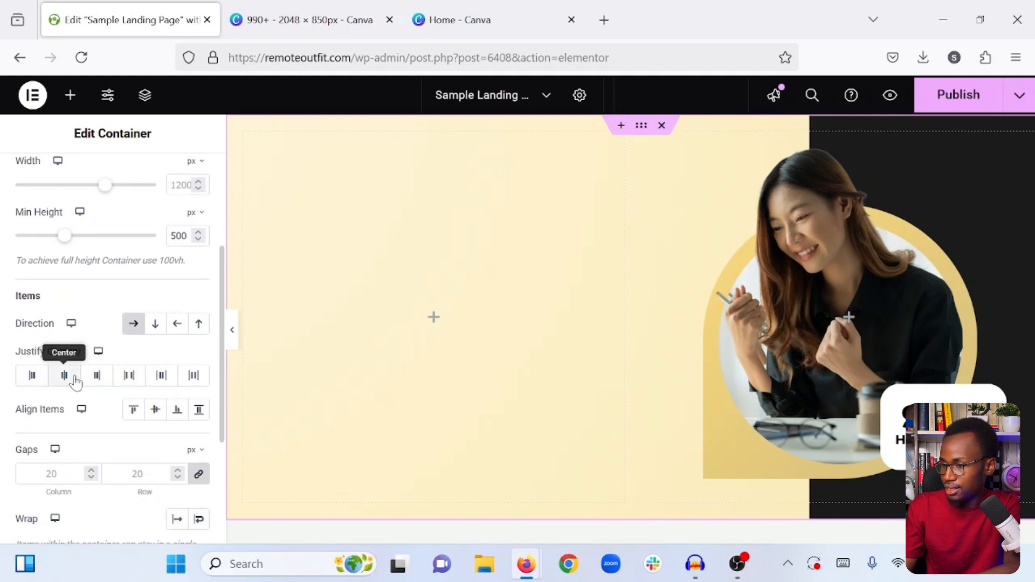
{"action": "left_click", "coordinate": [75, 380]}
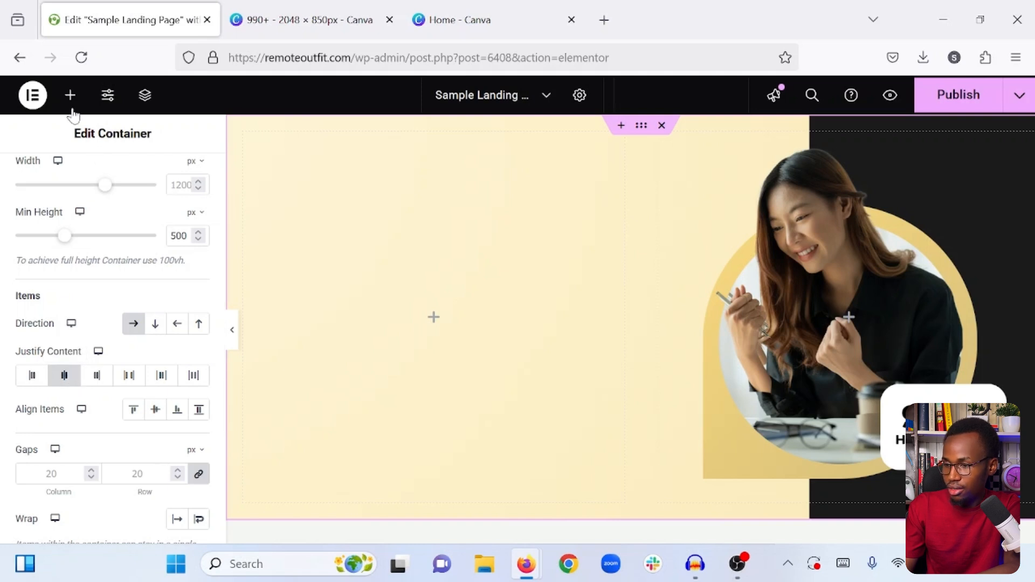
- Set the first inner container's item direction to vertical column and its justify content to Center
{"action": "left_click", "coordinate": [70, 96]}
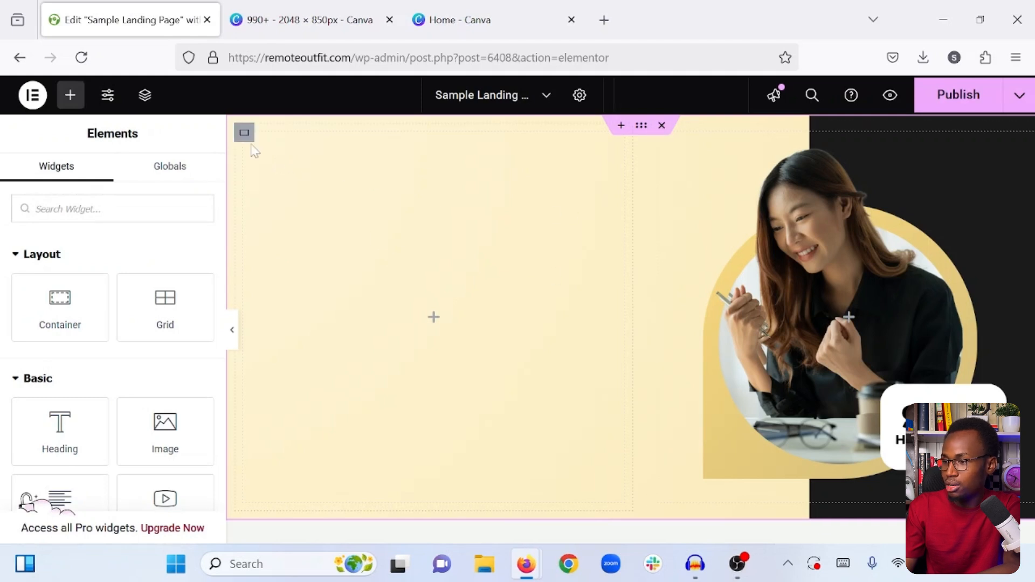
{"action": "left_click", "coordinate": [244, 133]}
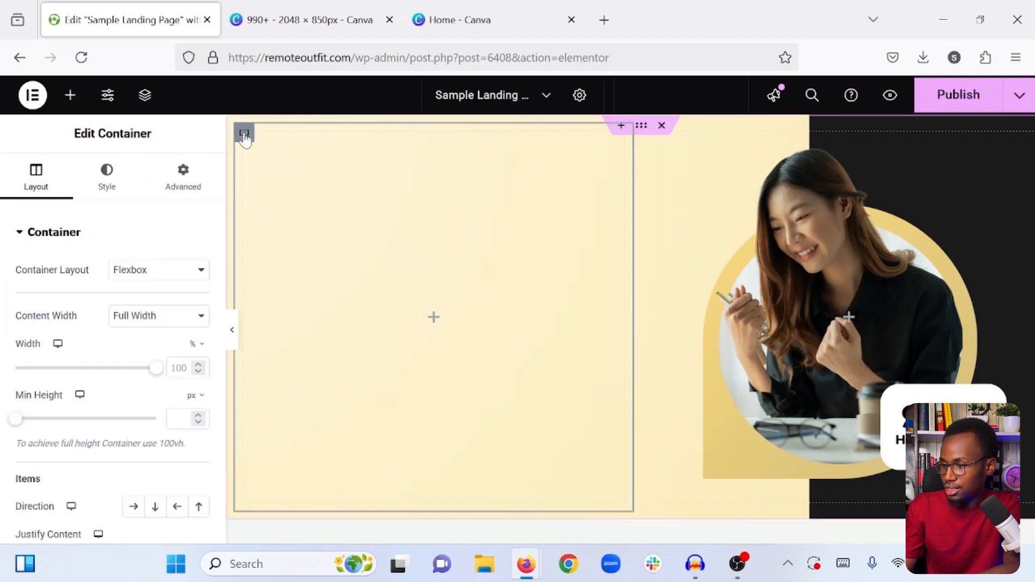
{"action": "scroll", "coordinate": [135, 269], "scroll_direction": "down", "scroll_amount": 3}
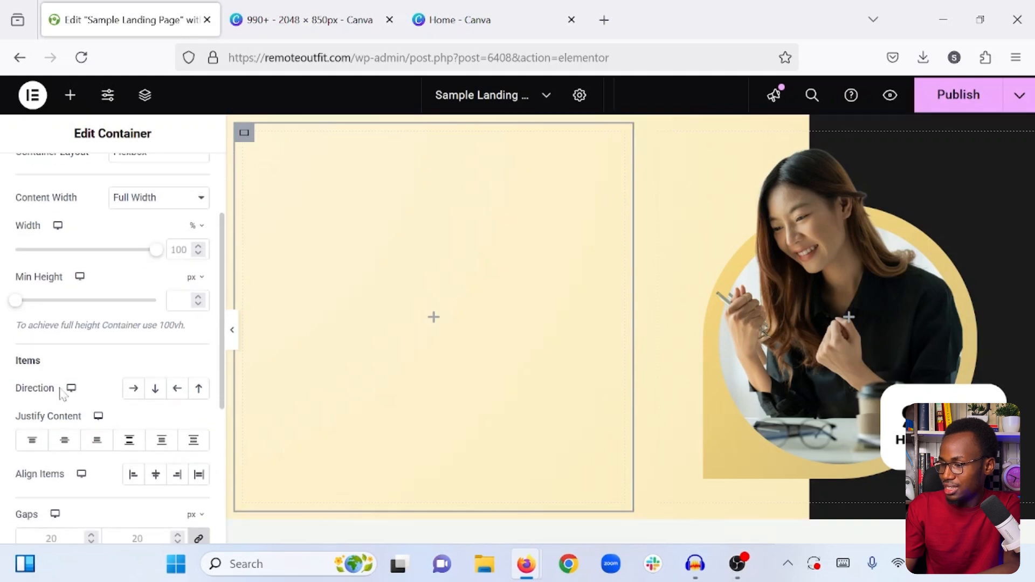
{"action": "left_click", "coordinate": [156, 393]}
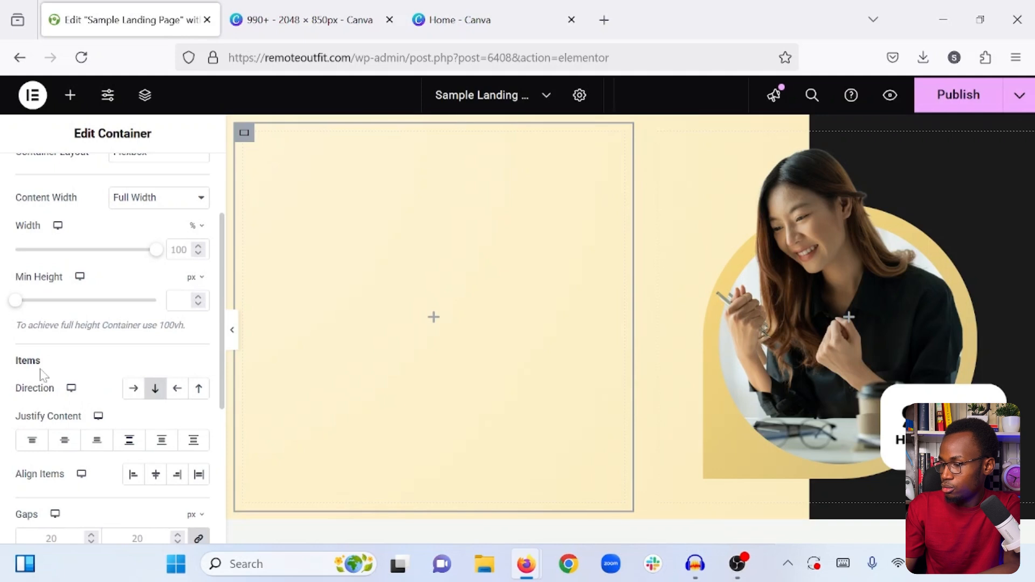
{"action": "scroll", "coordinate": [43, 376], "scroll_direction": "down", "scroll_amount": 1}
{"action": "left_click", "coordinate": [64, 416]}
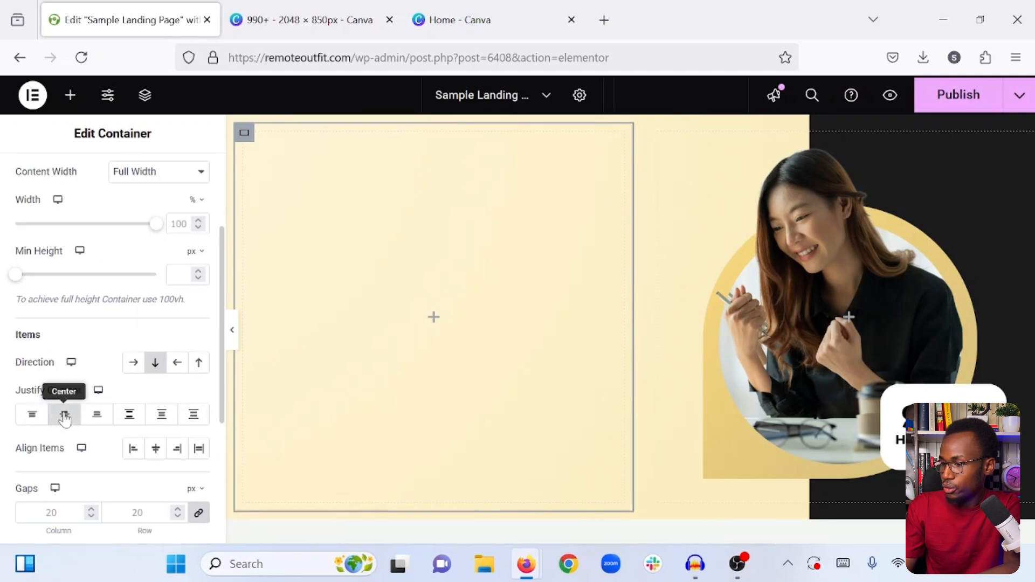
- Add a Heading widget to the first inner container and set its title to "We will help you grow your business faster!"
{"action": "left_click", "coordinate": [70, 98]}
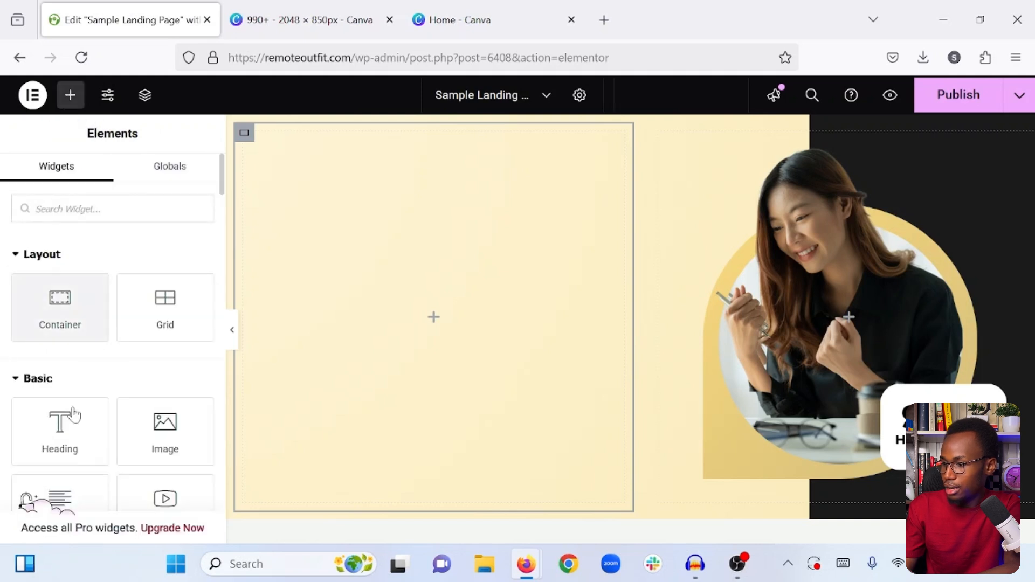
{"action": "left_click_drag", "start_coordinate": [54, 438], "coordinate": [392, 318]}
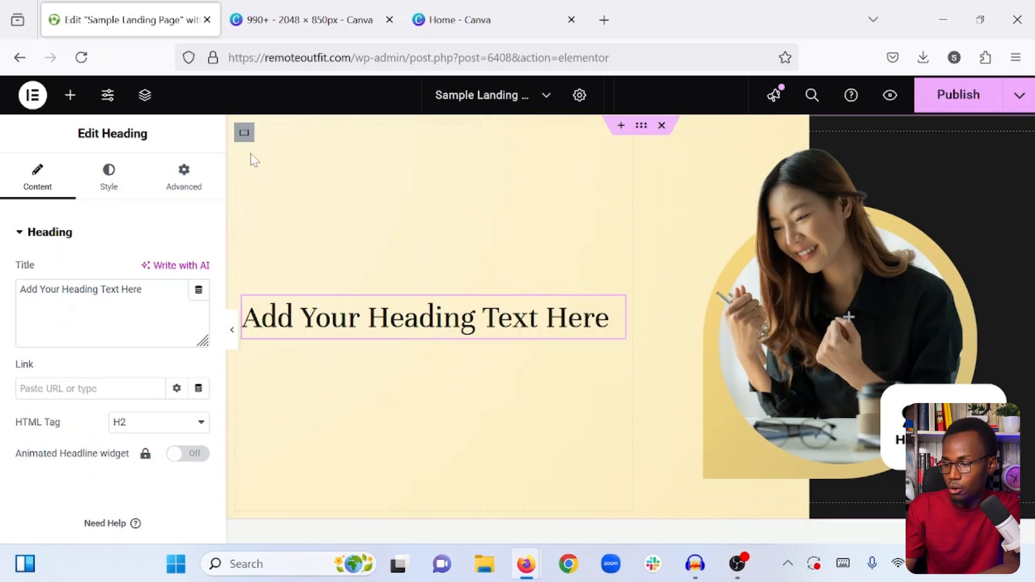
{"action": "left_click", "coordinate": [157, 303]}
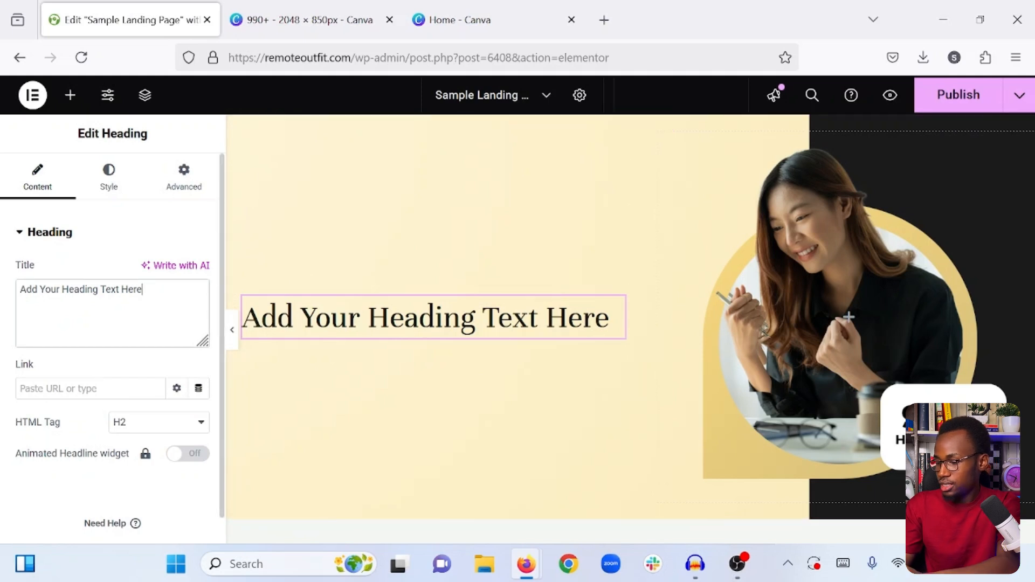
{"action": "key", "text": "ctrl+a"}
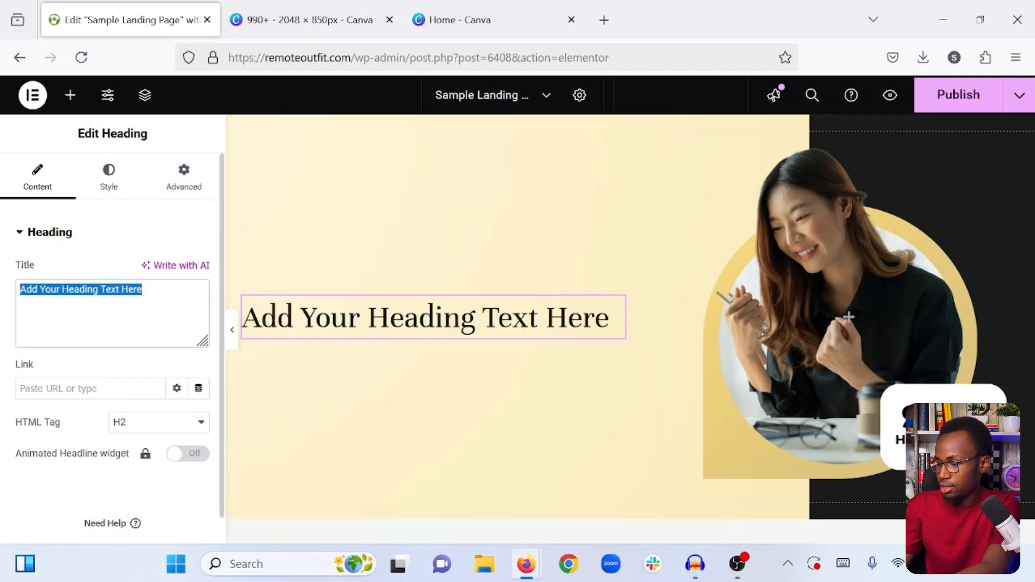
{"action": "type", "text": "We will h"}
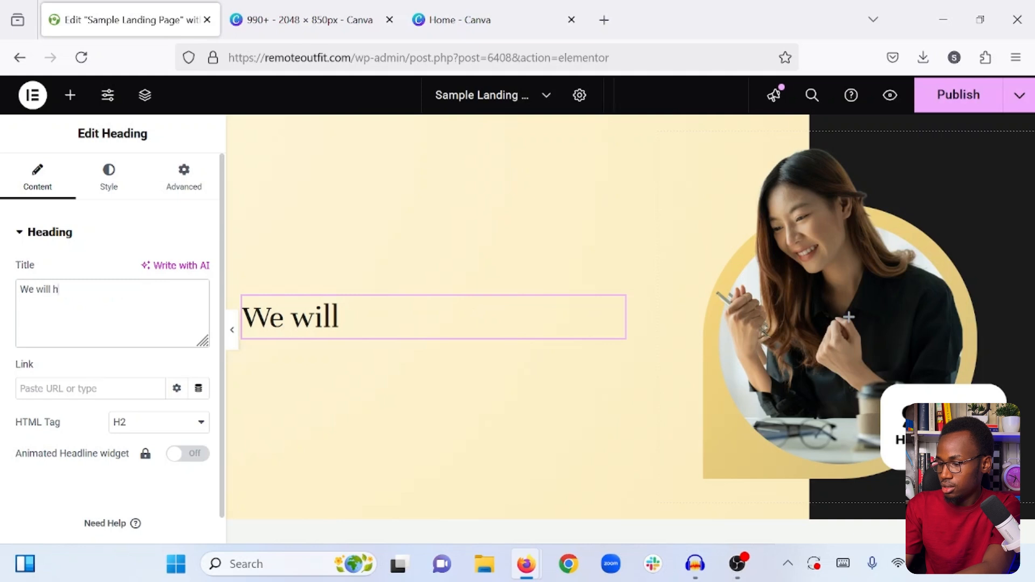
{"action": "type", "text": "elp you hg"}
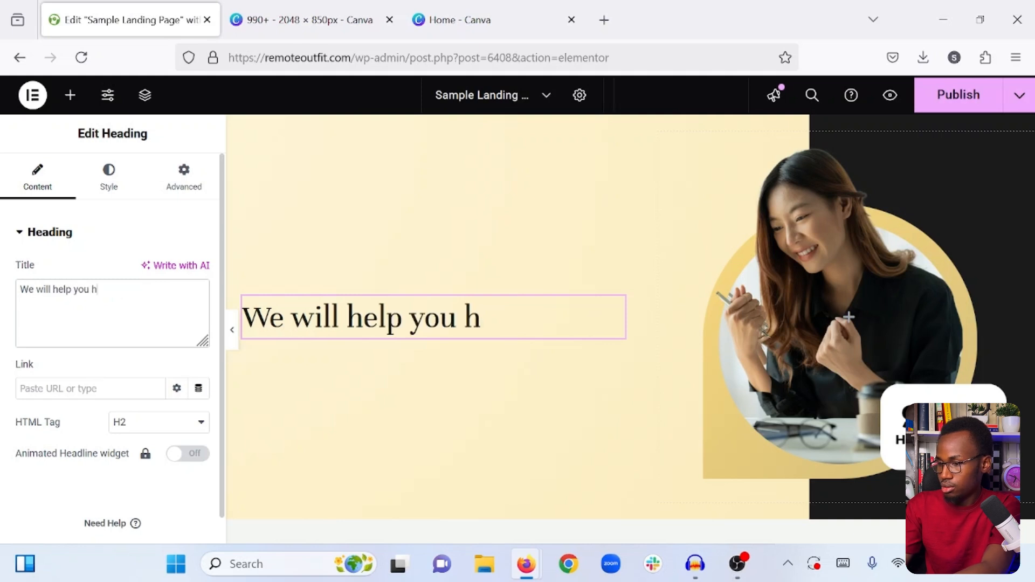
{"action": "key", "text": "BackSpace"}
{"action": "key", "text": "BackSpace"}
{"action": "type", "text": "grow y"}
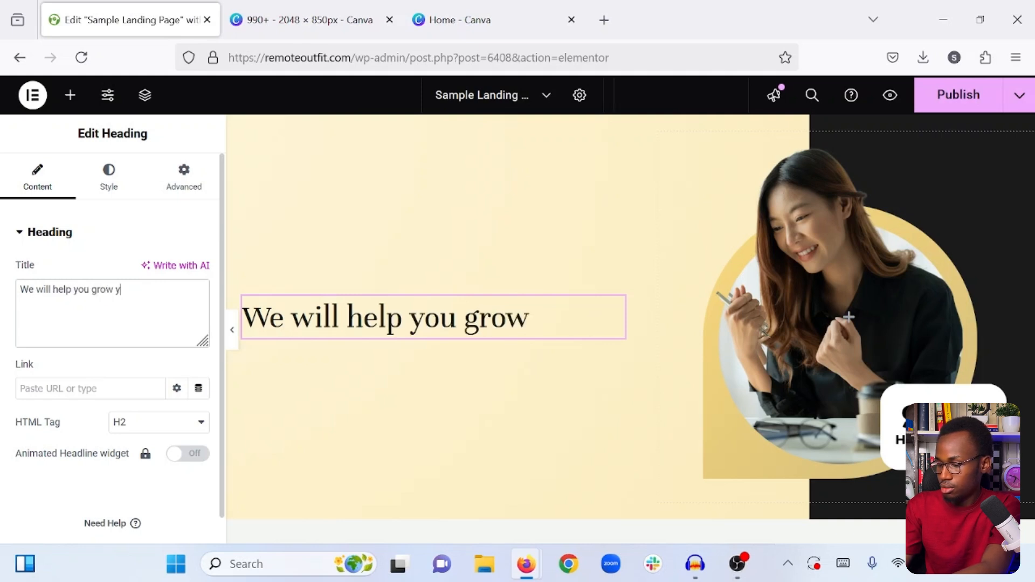
{"action": "type", "text": "our business"}
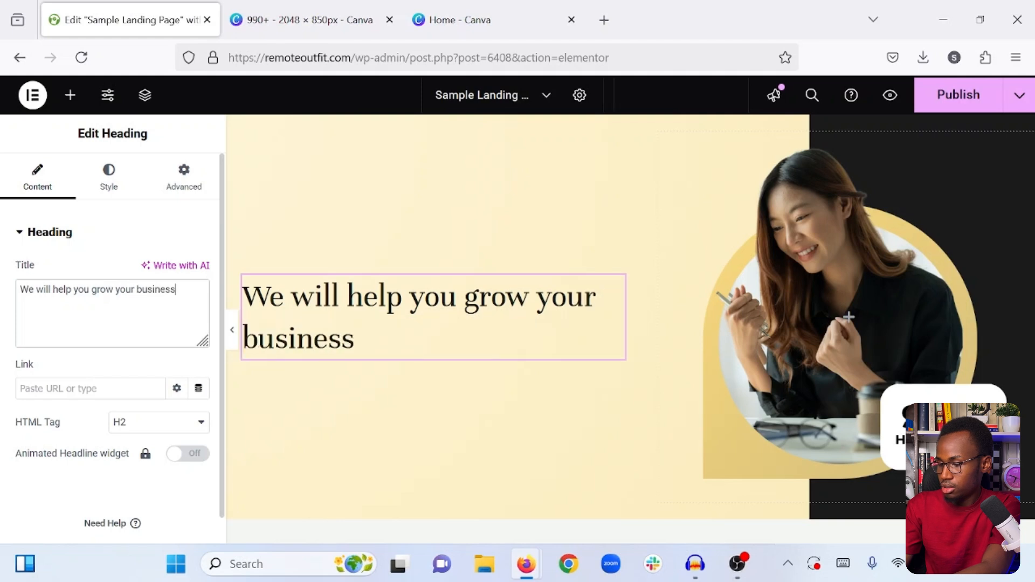
{"action": "type", "text": " faster!"}
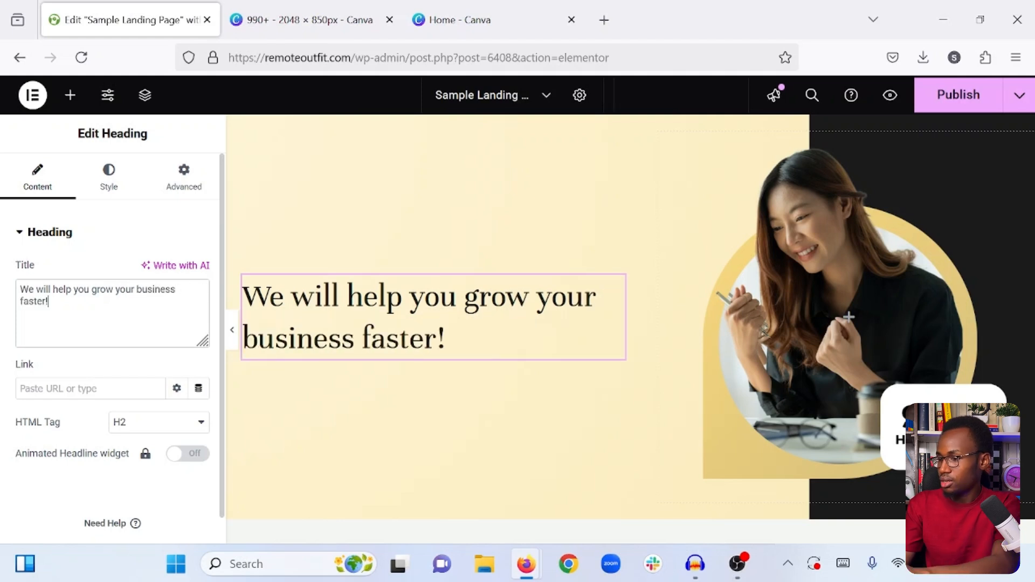
- Set the heading's HTML tag to H1 and its font family to Montserrat
{"action": "left_click", "coordinate": [162, 422]}
{"action": "left_click", "coordinate": [150, 249]}
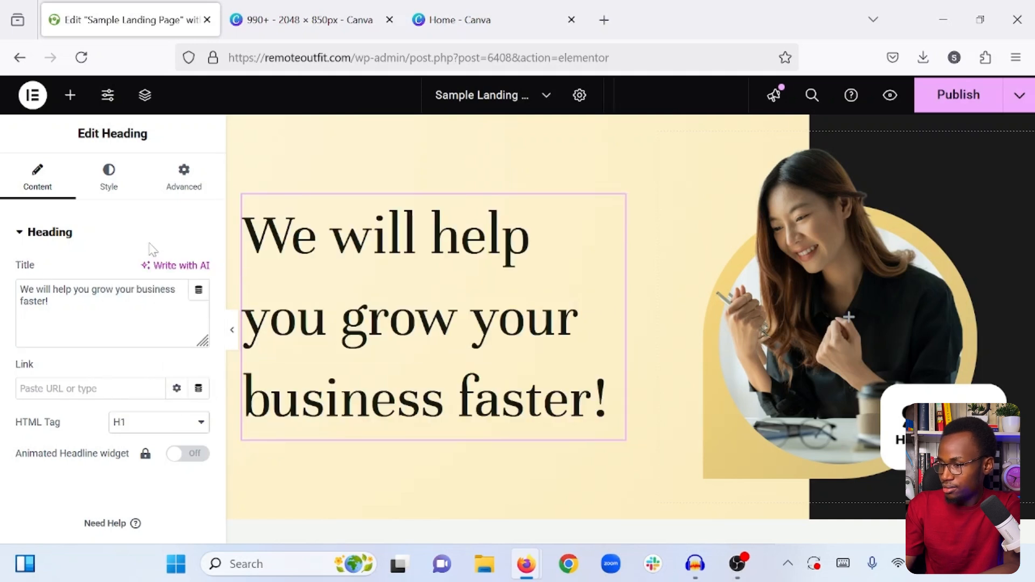
{"action": "left_click", "coordinate": [111, 187]}
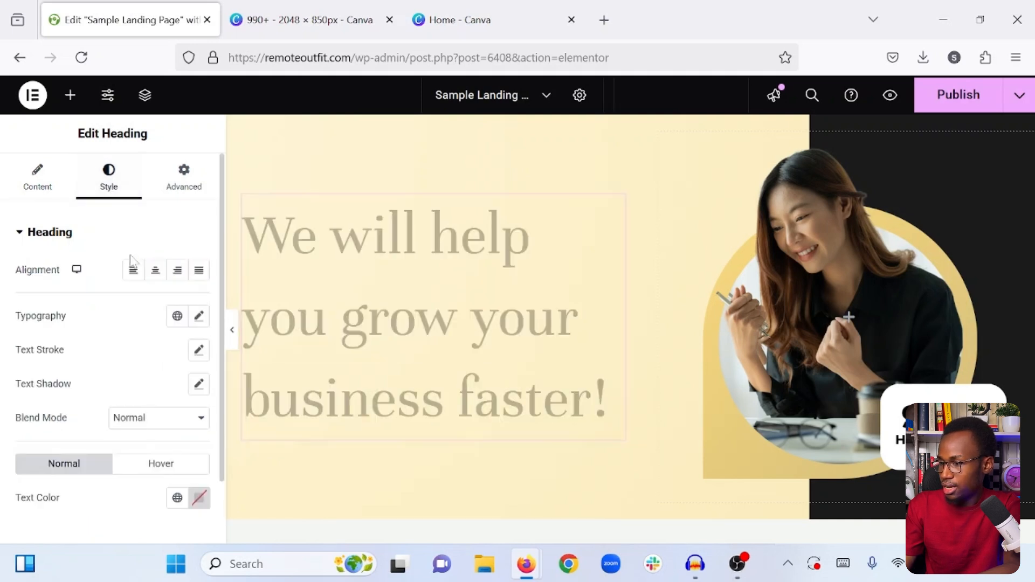
{"action": "left_click", "coordinate": [200, 317]}
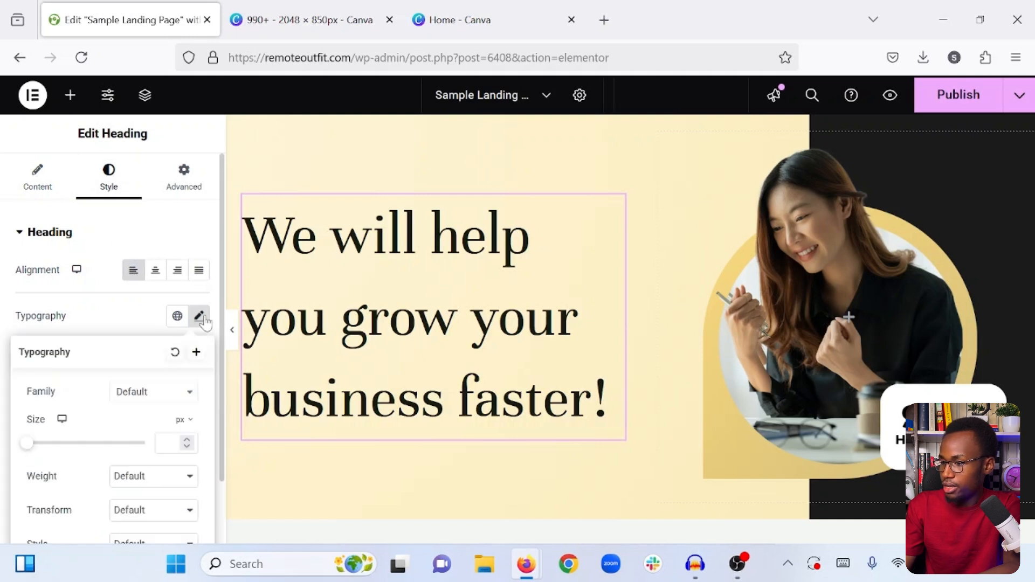
{"action": "left_click", "coordinate": [143, 391]}
{"action": "type", "text": "n"}
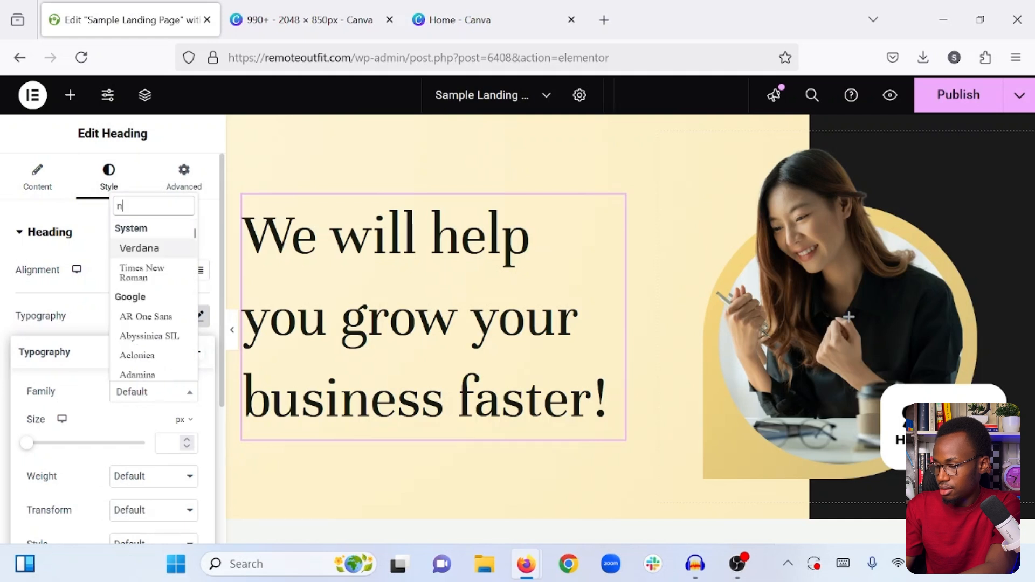
{"action": "key", "text": "BackSpace"}
{"action": "type", "text": "mon"}
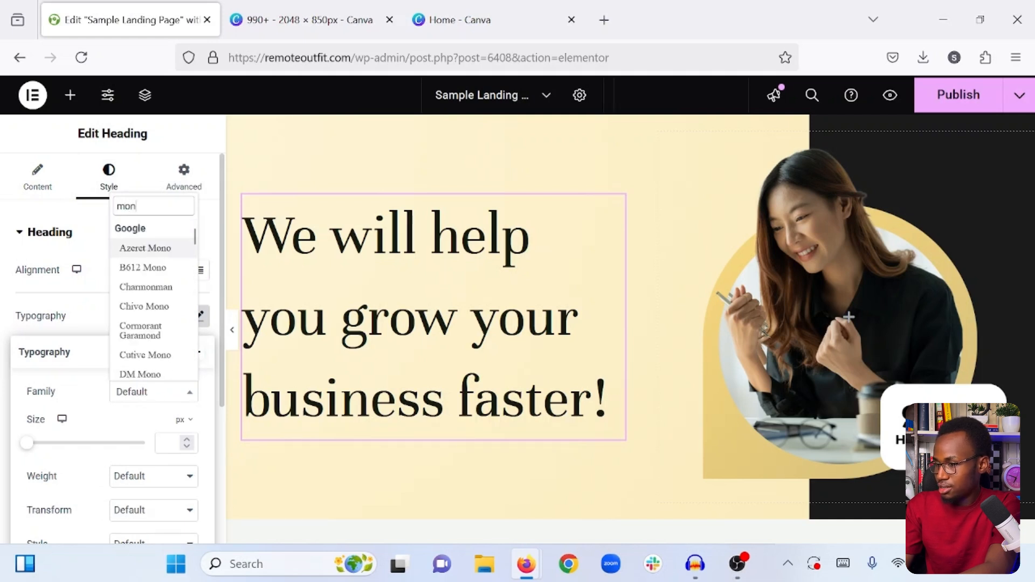
{"action": "type", "text": "ts"}
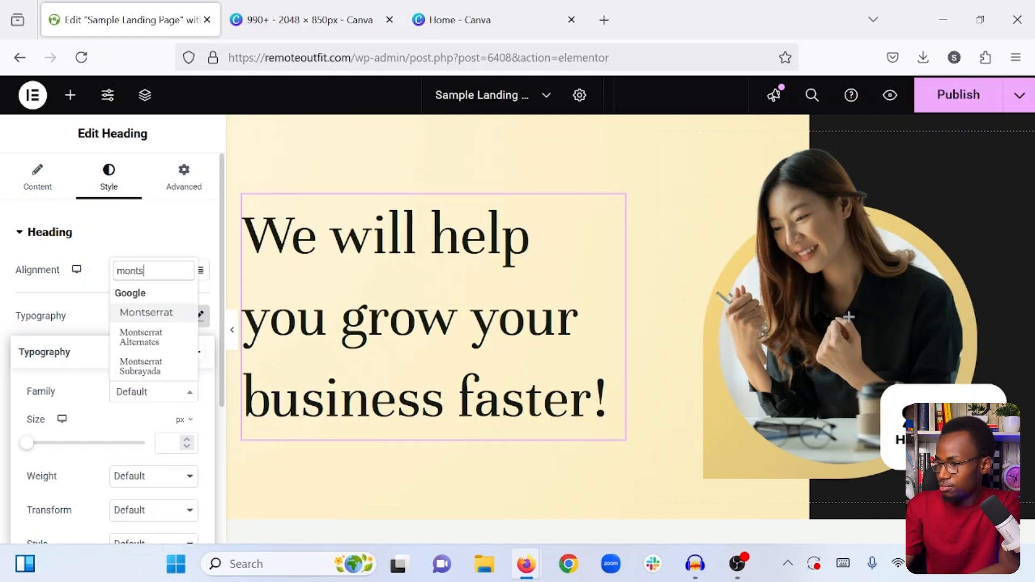
{"action": "left_click", "coordinate": [153, 318]}
- Set the heading's font weight to 900 (Black) and its size to 55 px
{"action": "scroll", "coordinate": [113, 396], "scroll_direction": "down", "scroll_amount": 2}
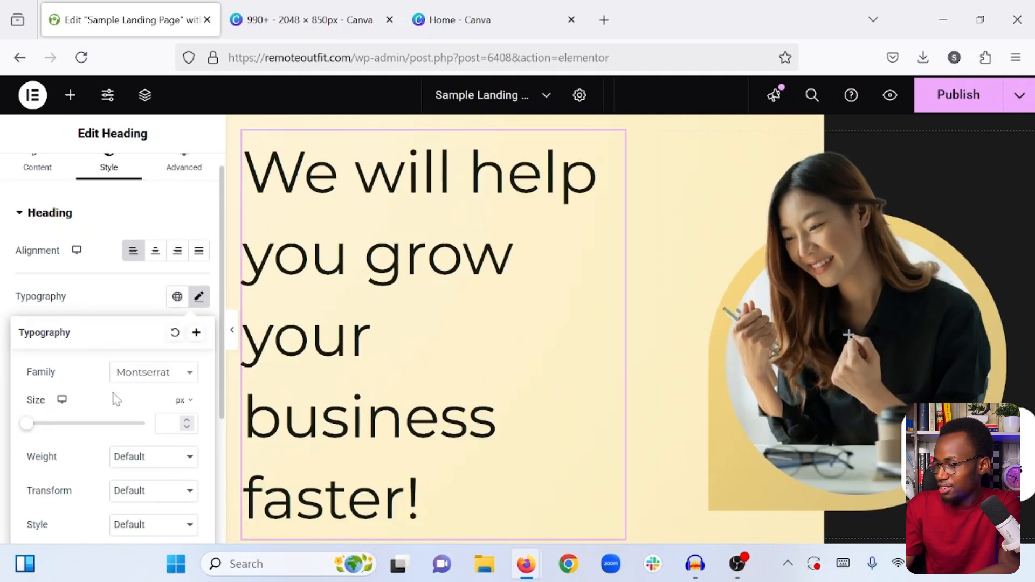
{"action": "left_click", "coordinate": [134, 426]}
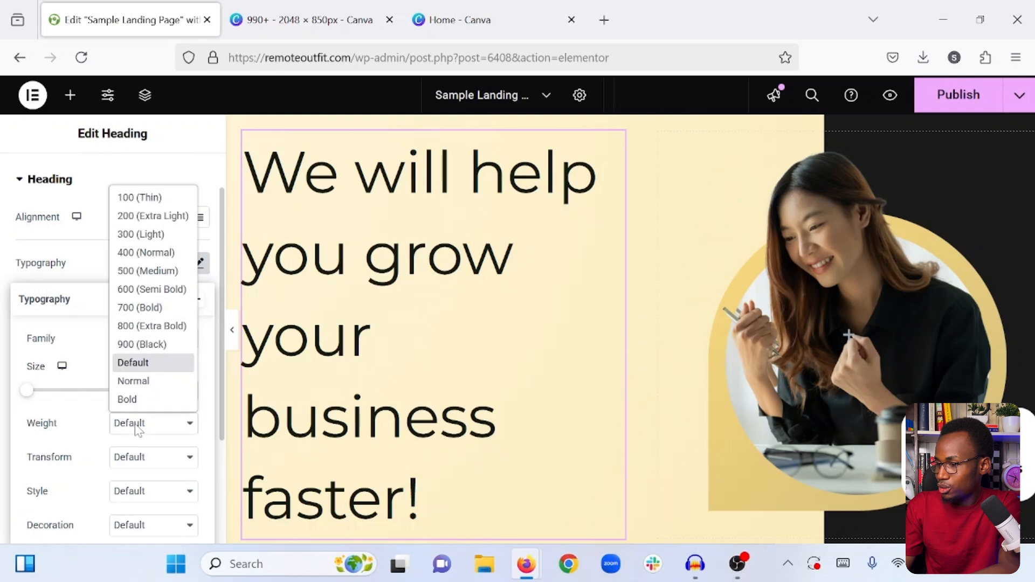
{"action": "left_click", "coordinate": [151, 347]}
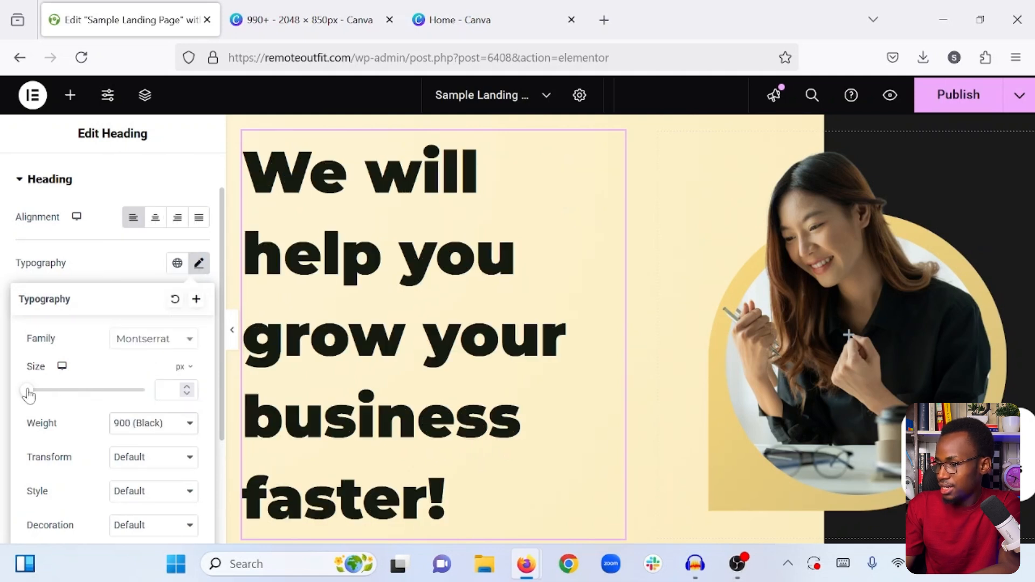
{"action": "left_click_drag", "start_coordinate": [28, 392], "coordinate": [62, 394]}
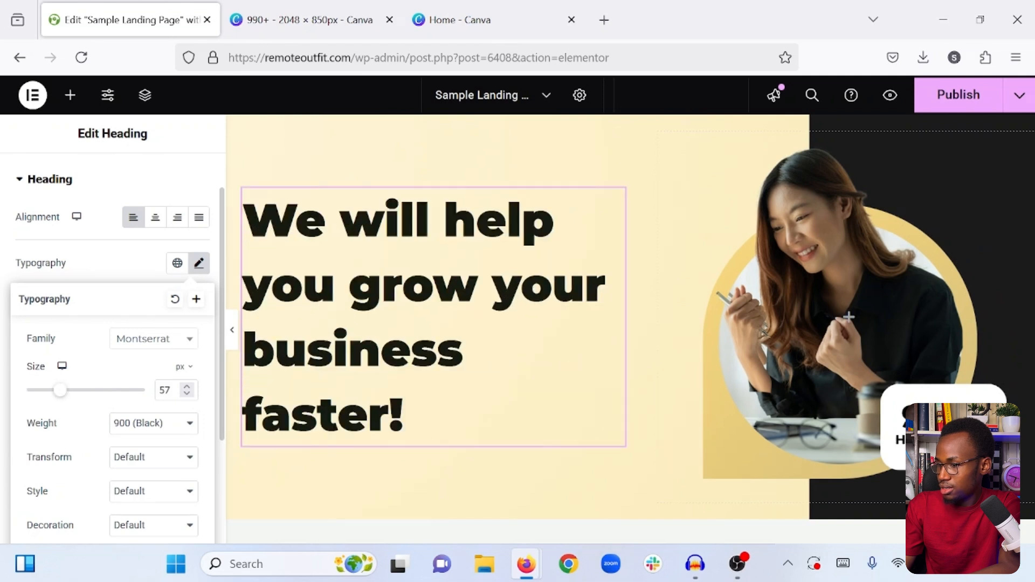
{"action": "left_click", "coordinate": [187, 393]}
{"action": "left_click", "coordinate": [187, 393]}
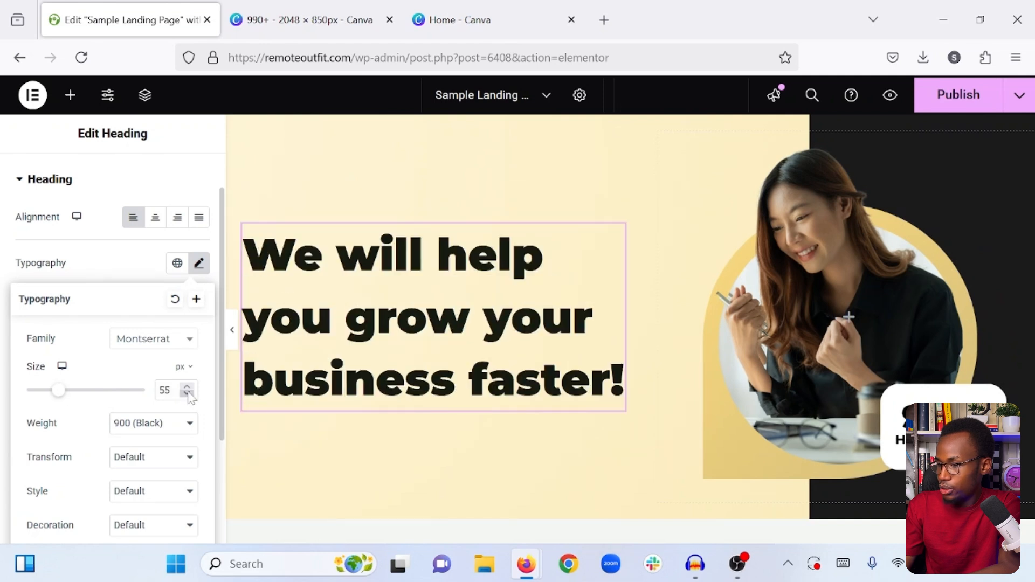
- Set the heading's line height to 65 px and preview the hero section at full editor width
{"action": "scroll", "coordinate": [100, 428], "scroll_direction": "down", "scroll_amount": 1}
{"action": "scroll", "coordinate": [99, 429], "scroll_direction": "down", "scroll_amount": 1}
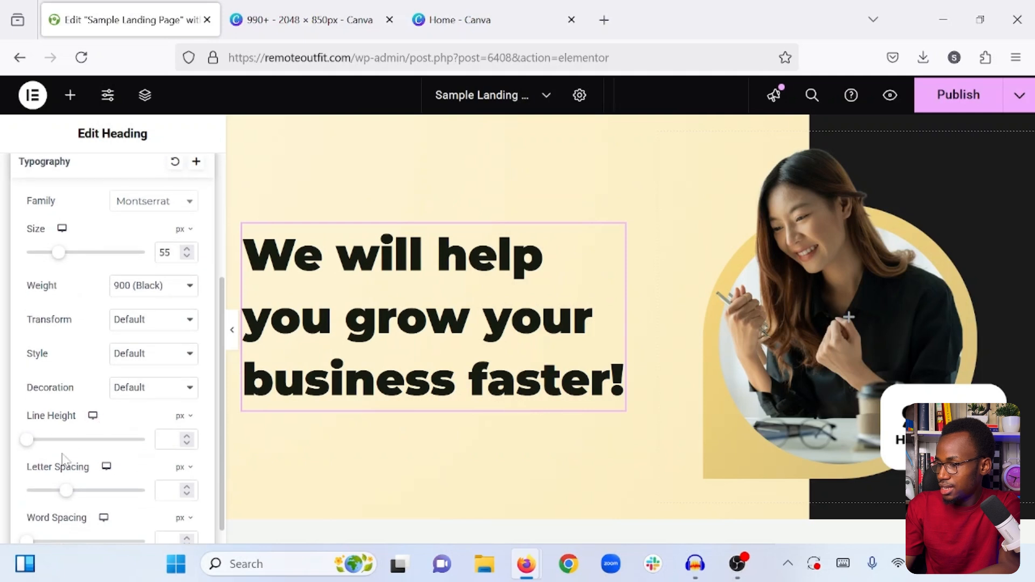
{"action": "left_click_drag", "start_coordinate": [28, 440], "coordinate": [32, 440]}
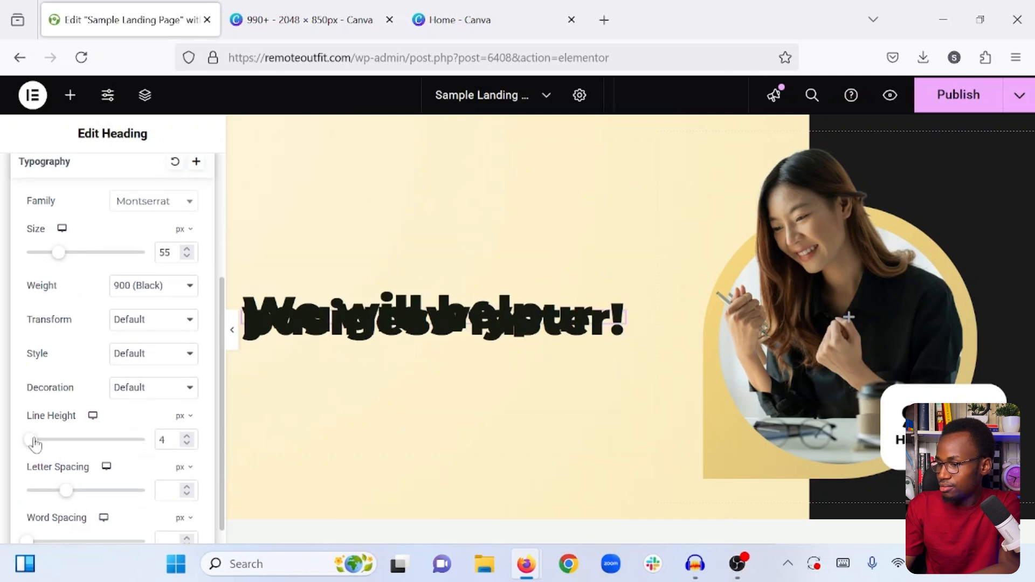
{"action": "left_click_drag", "start_coordinate": [190, 437], "coordinate": [189, 438]}
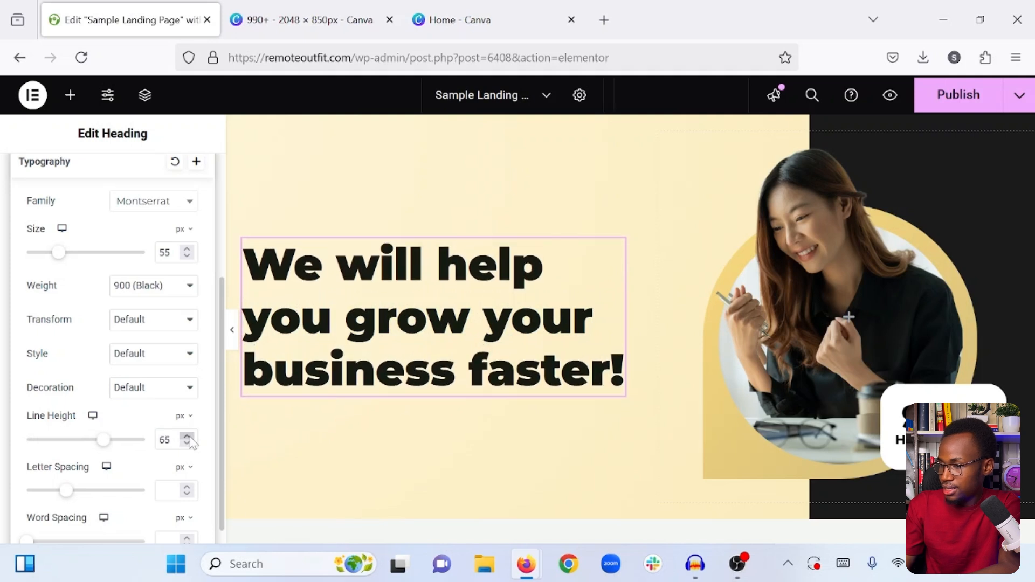
{"action": "scroll", "coordinate": [162, 322], "scroll_direction": "up", "scroll_amount": 3}
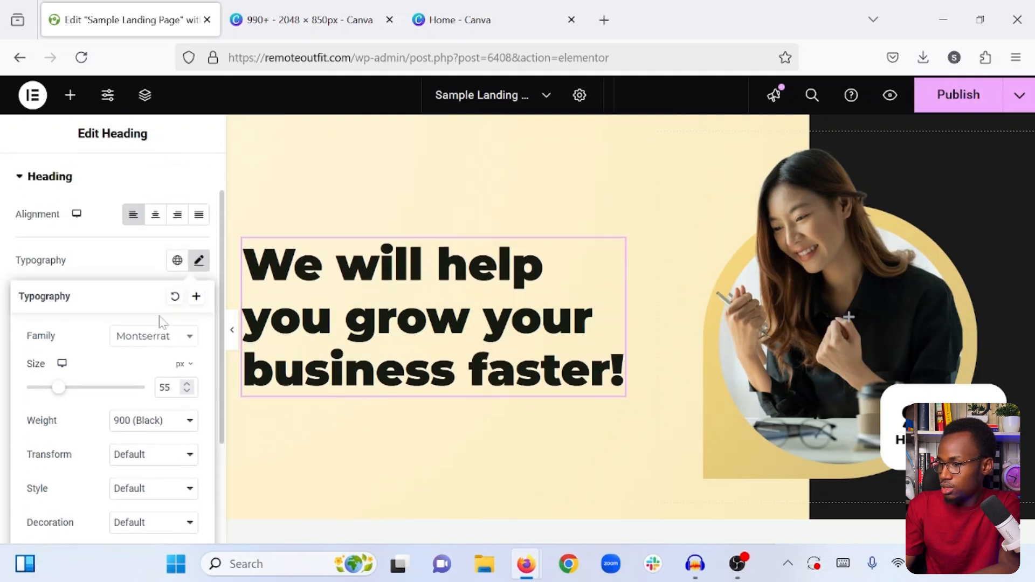
{"action": "left_click", "coordinate": [142, 274]}
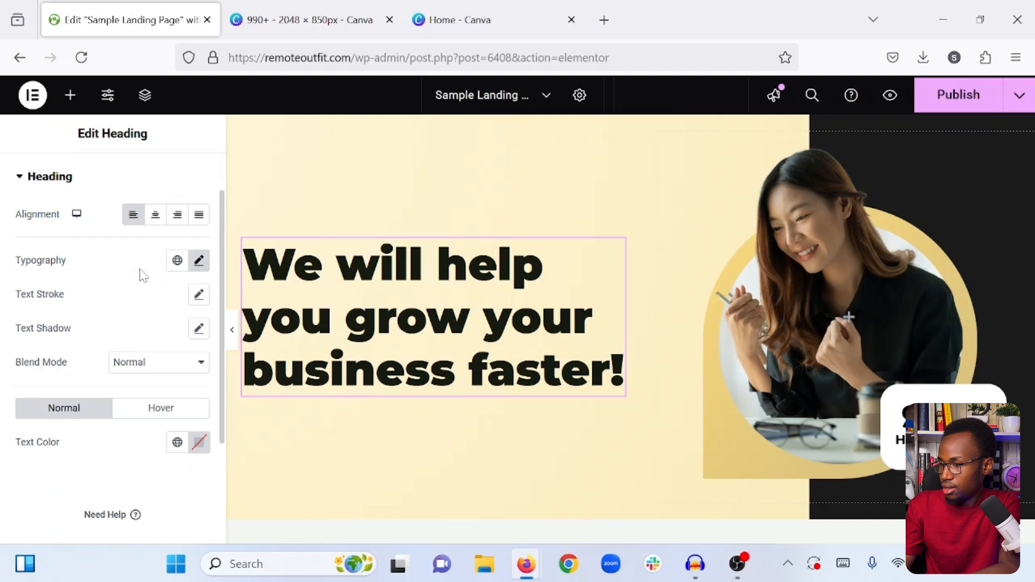
{"action": "left_click", "coordinate": [232, 331]}
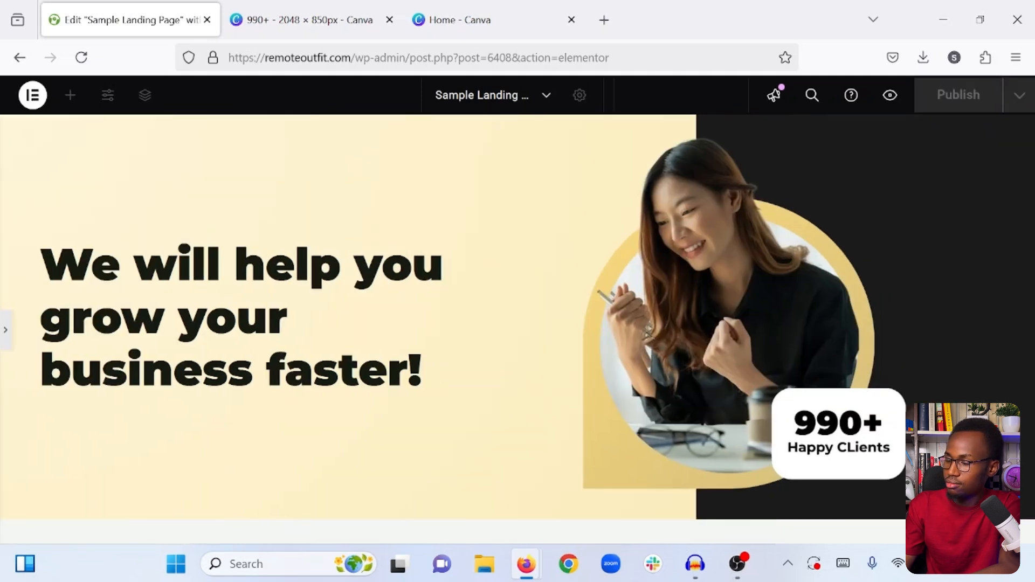
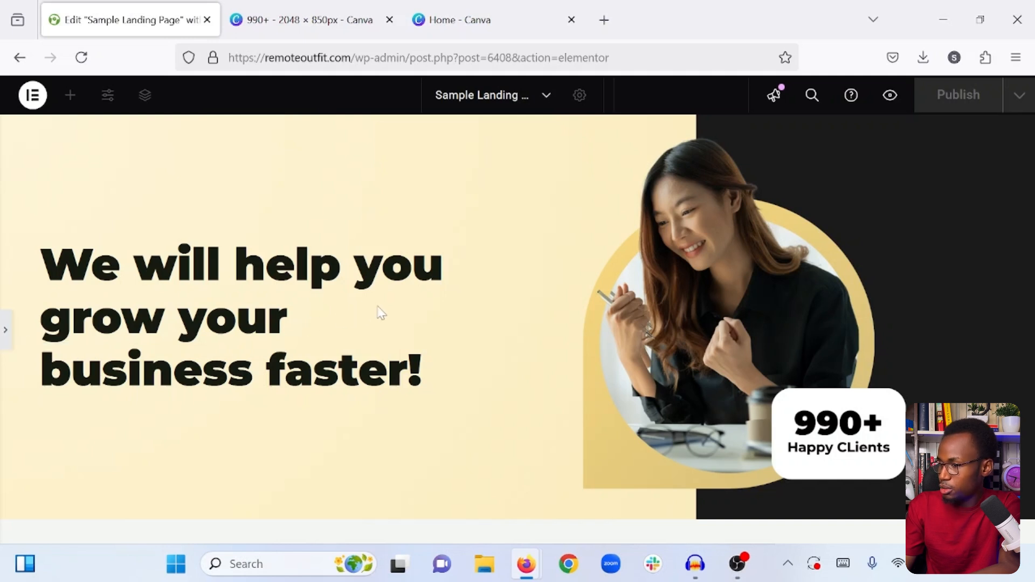
- Set a lighter font weight for the hero heading and preview the section at full editor width
{"action": "left_click", "coordinate": [3, 342]}
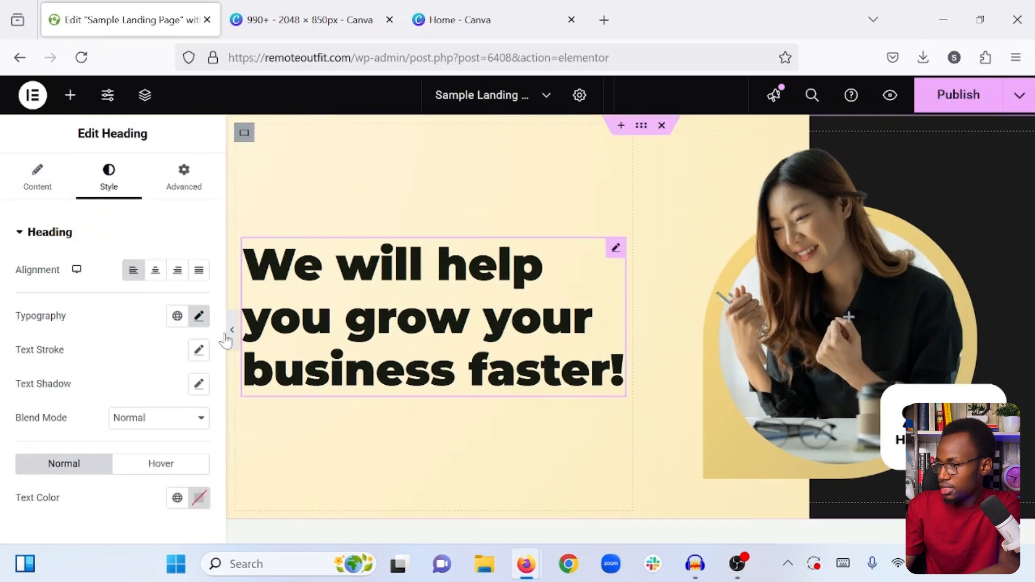
{"action": "left_click", "coordinate": [198, 317]}
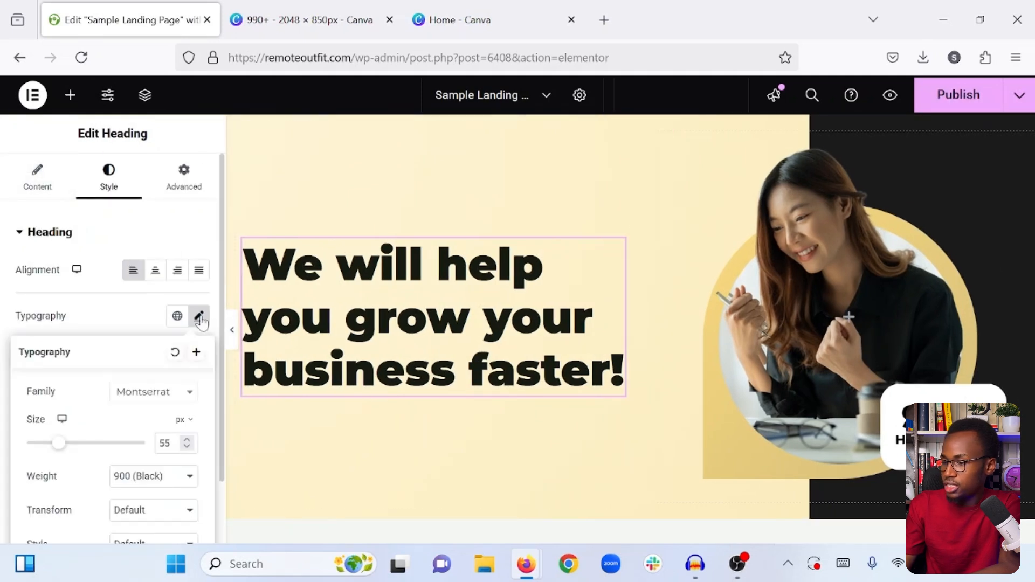
{"action": "left_click", "coordinate": [148, 477]}
{"action": "left_click", "coordinate": [149, 360]}
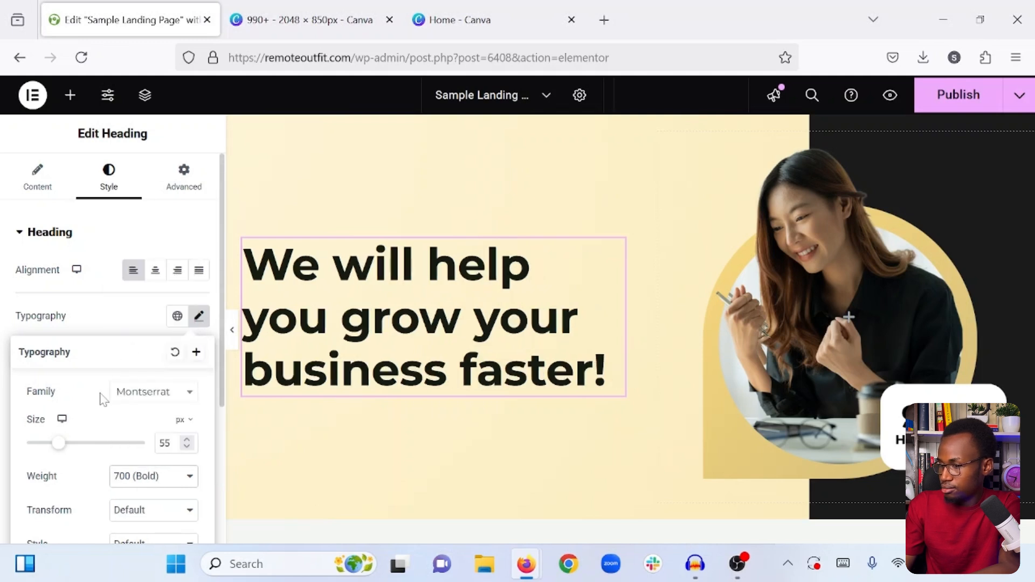
{"action": "left_click", "coordinate": [232, 330]}
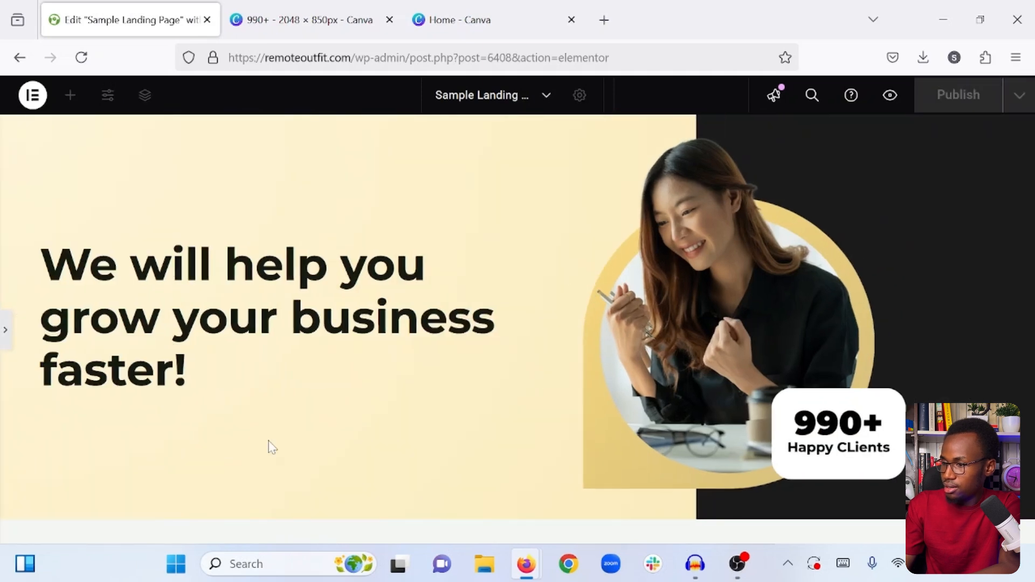
- Unlink the heading's margins, set its right margin to 100 px, and preview the hero section at full width
{"action": "left_click", "coordinate": [4, 331]}
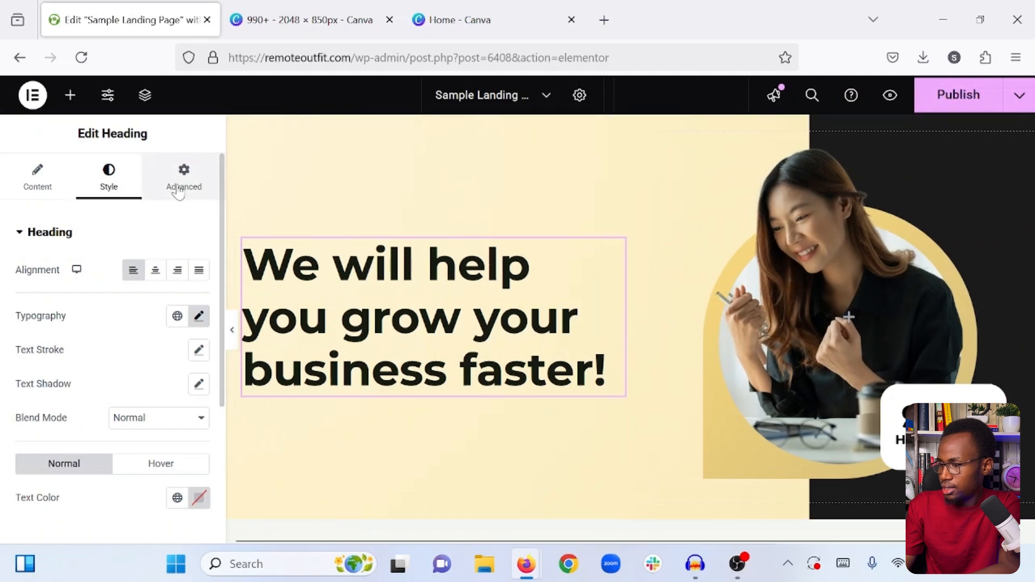
{"action": "left_click", "coordinate": [178, 187]}
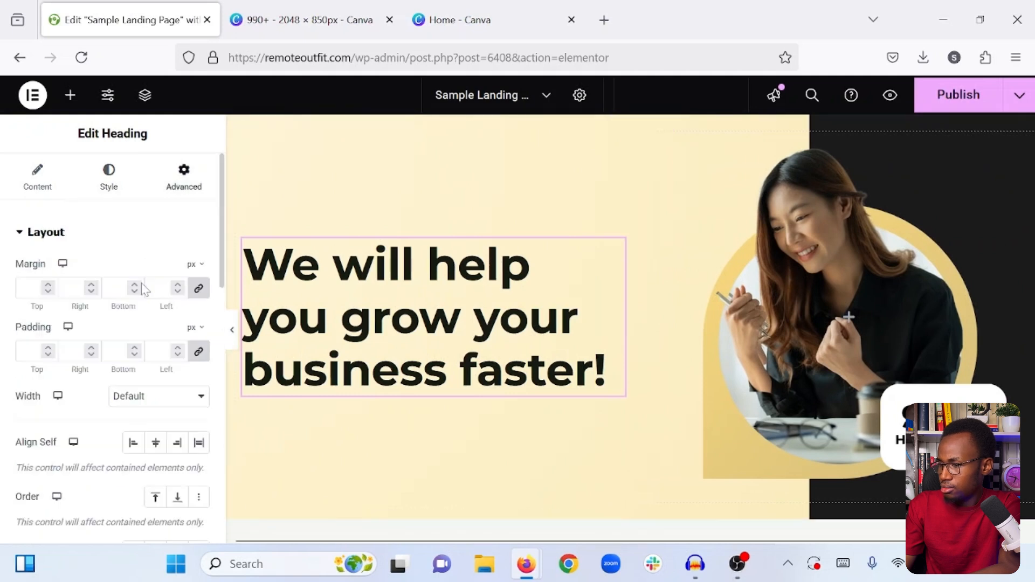
{"action": "left_click", "coordinate": [201, 292]}
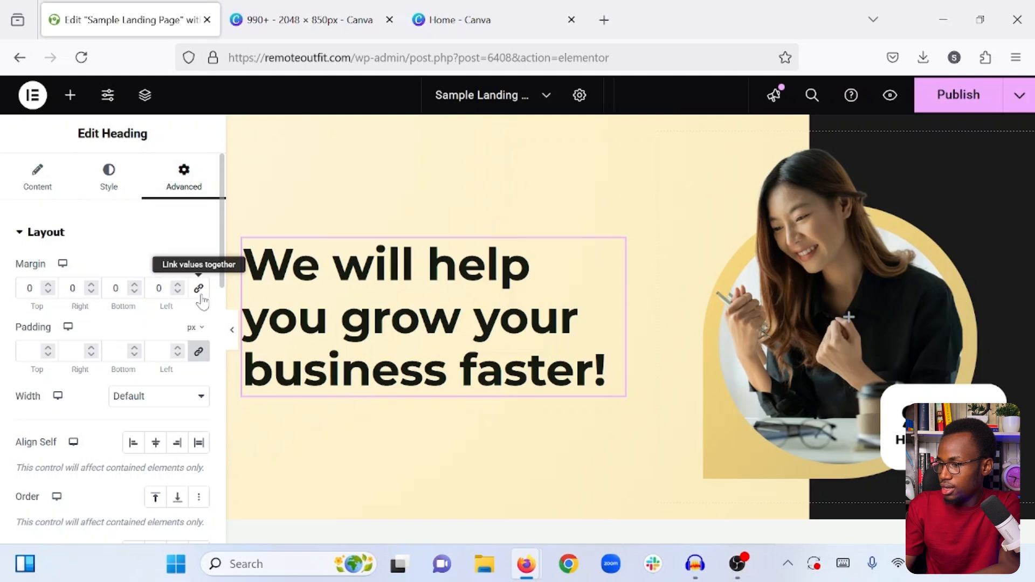
{"action": "double_click", "coordinate": [73, 289]}
{"action": "type", "text": "100"}
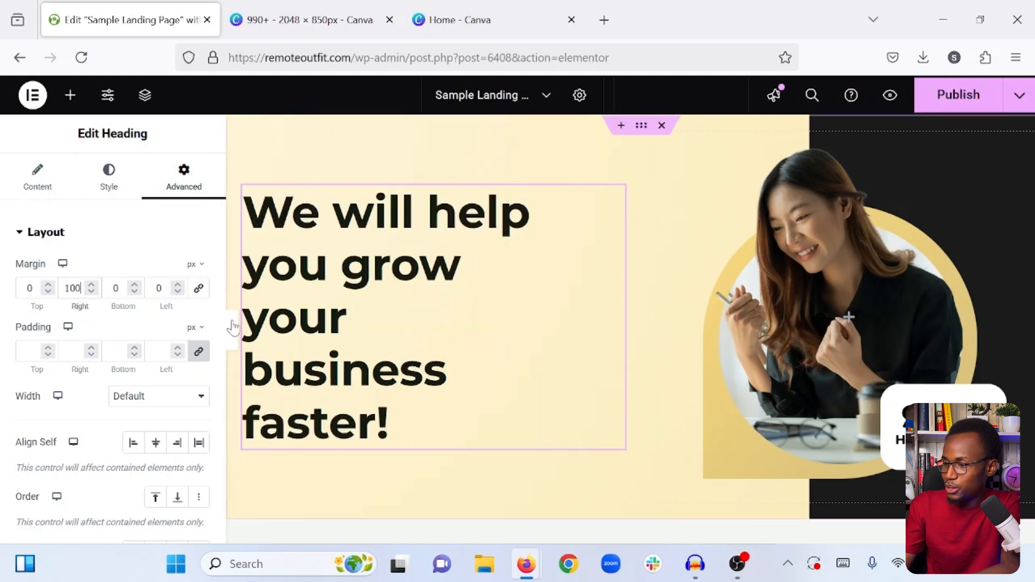
{"action": "left_click", "coordinate": [232, 326]}
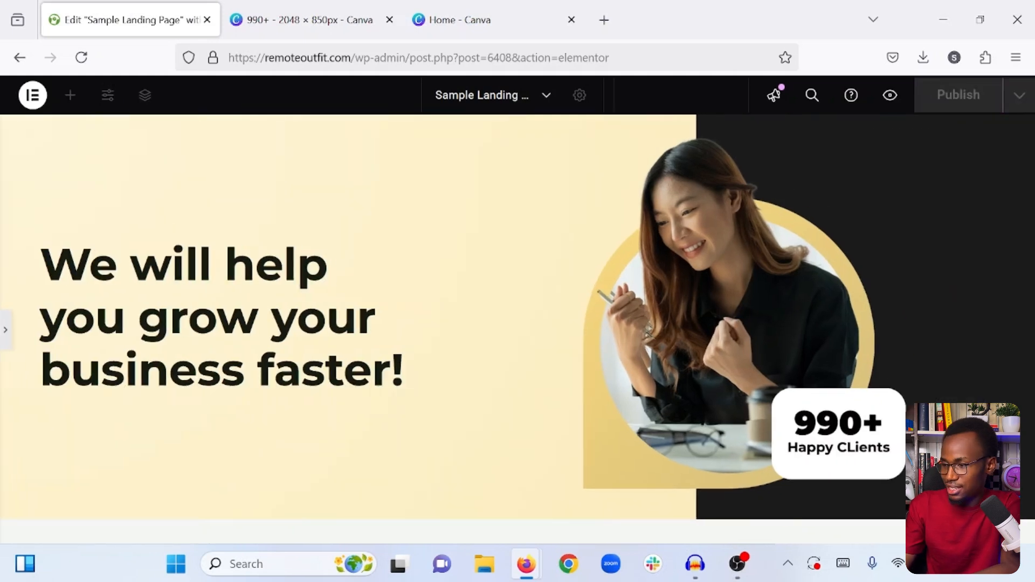
- Set the heading's text color to #1c1c1c
{"action": "left_click", "coordinate": [4, 332]}
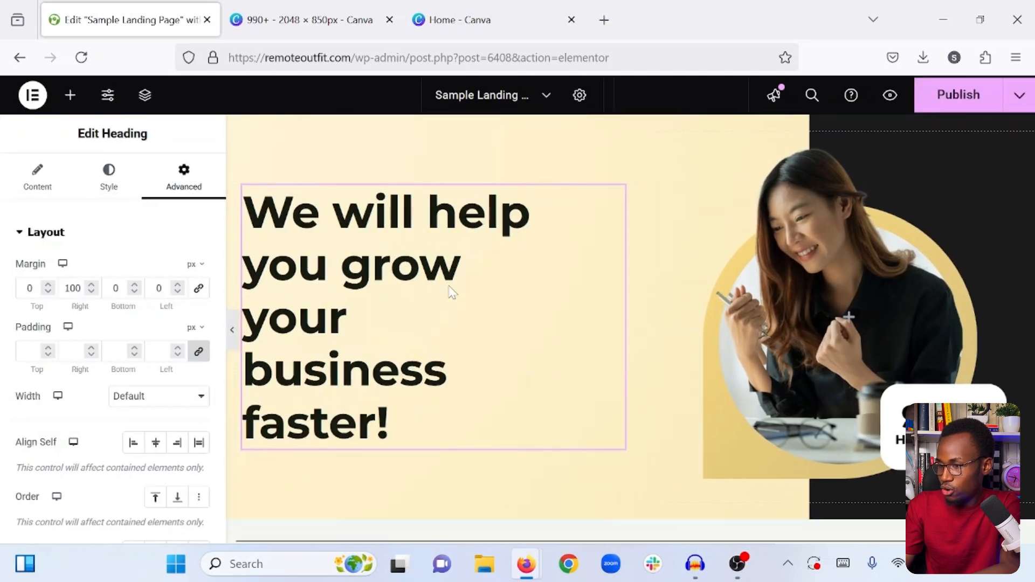
{"action": "left_click", "coordinate": [98, 184]}
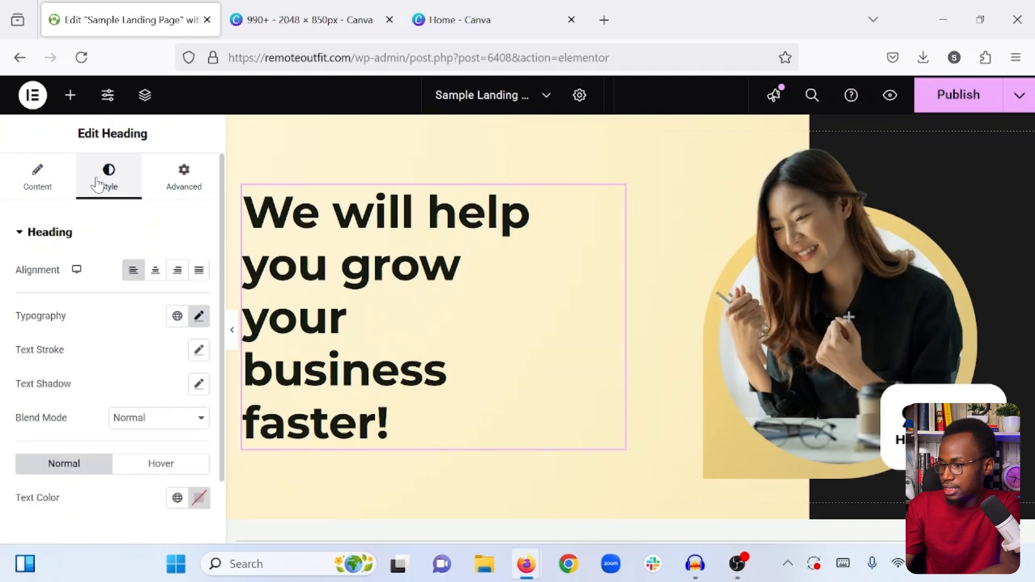
{"action": "scroll", "coordinate": [155, 408], "scroll_direction": "down", "scroll_amount": 1}
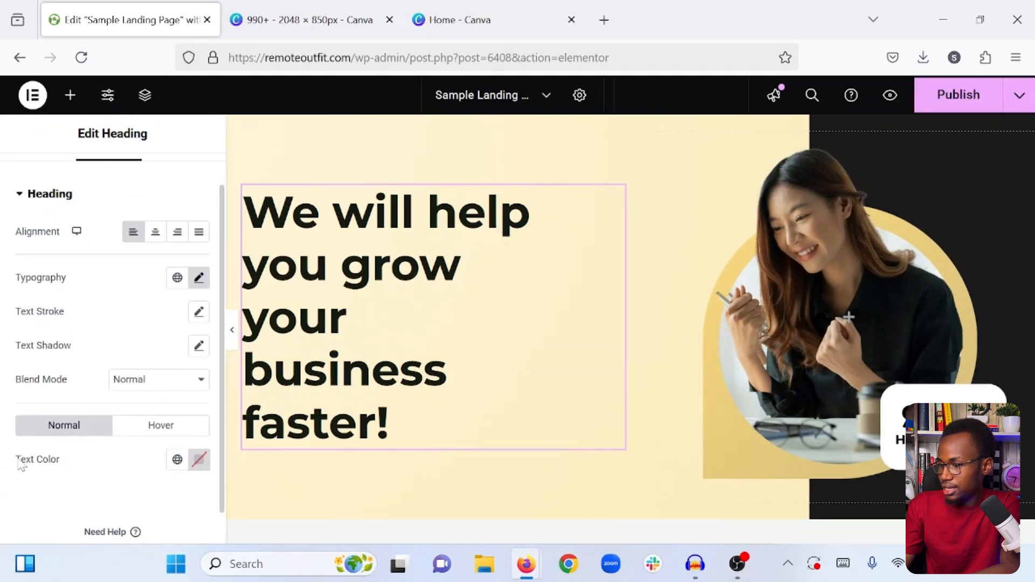
{"action": "left_click", "coordinate": [198, 459]}
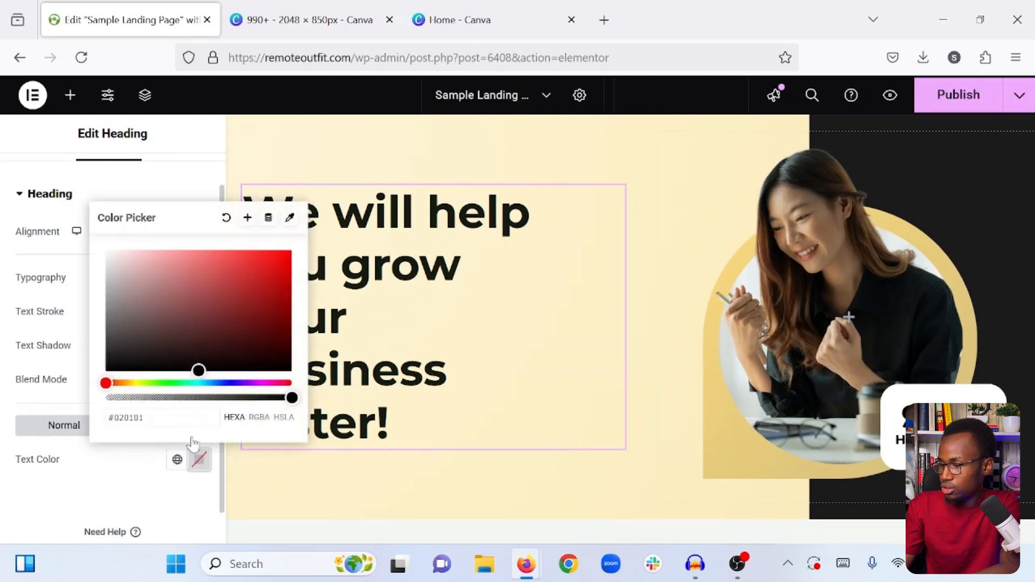
{"action": "type", "text": "1c1c1c"}
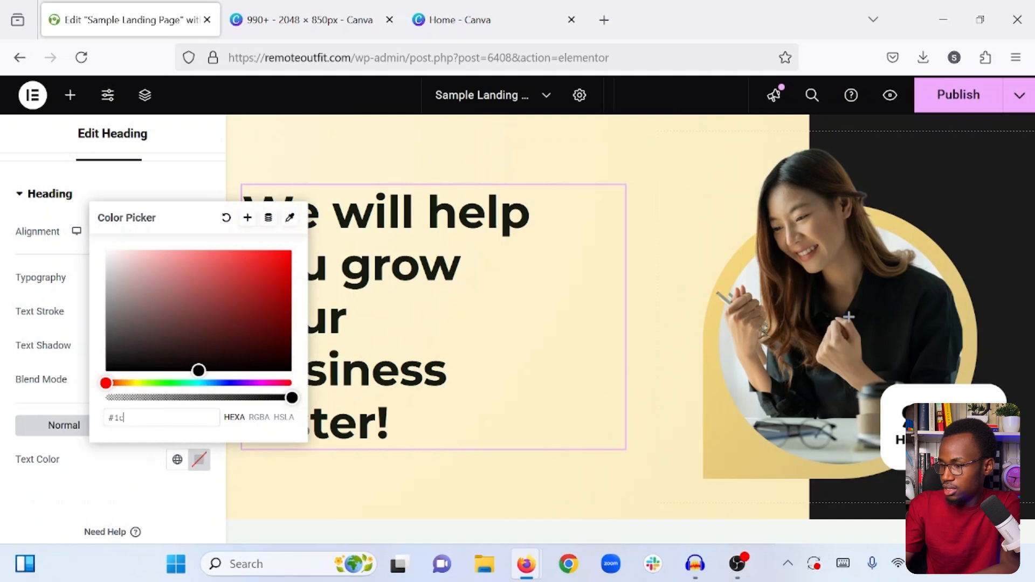
{"action": "left_click", "coordinate": [159, 470]}
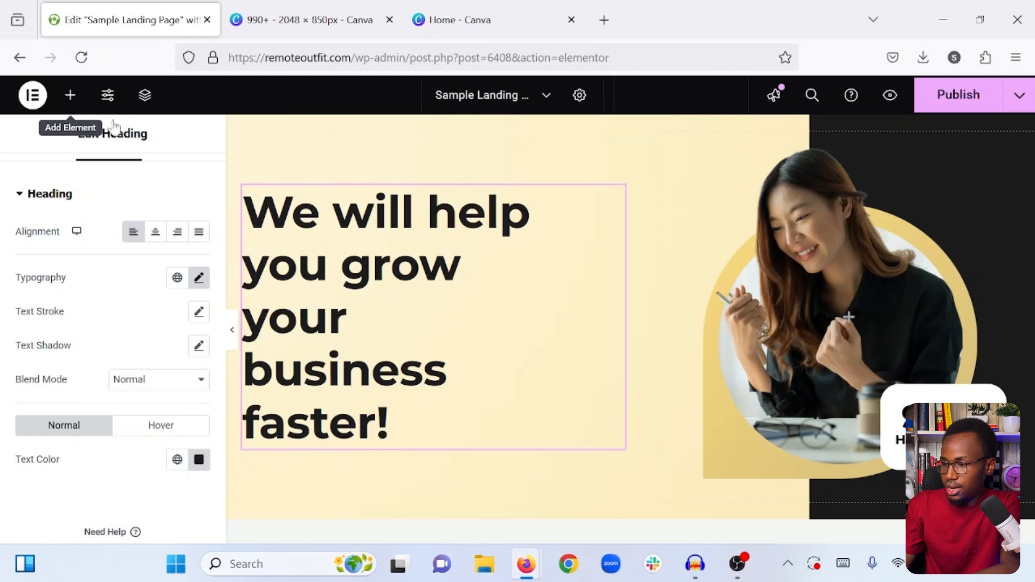
- Add a Text Editor widget directly below the heading in the hero's first inner container
{"action": "left_click", "coordinate": [71, 96]}
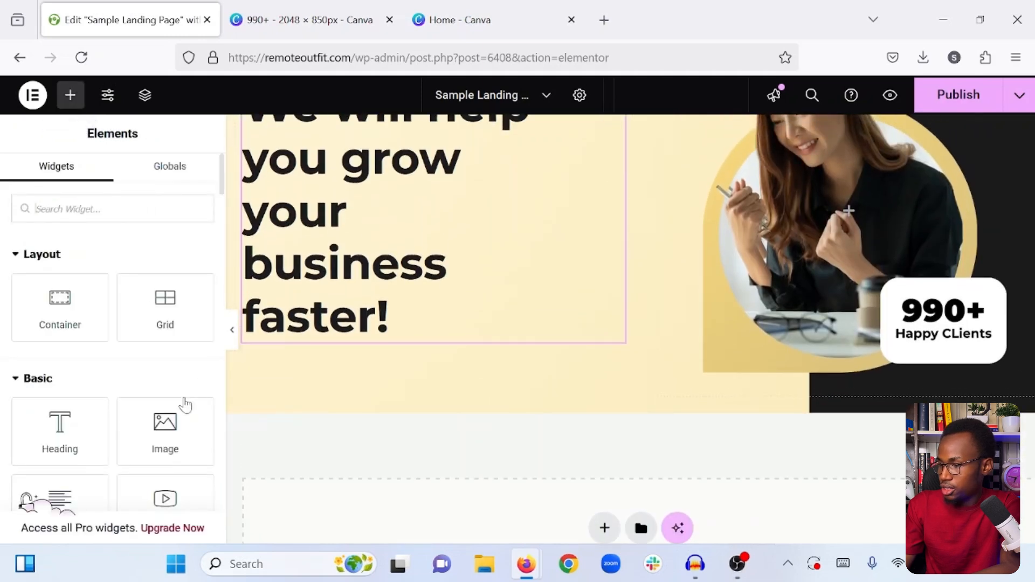
{"action": "scroll", "coordinate": [81, 430], "scroll_direction": "down", "scroll_amount": 1}
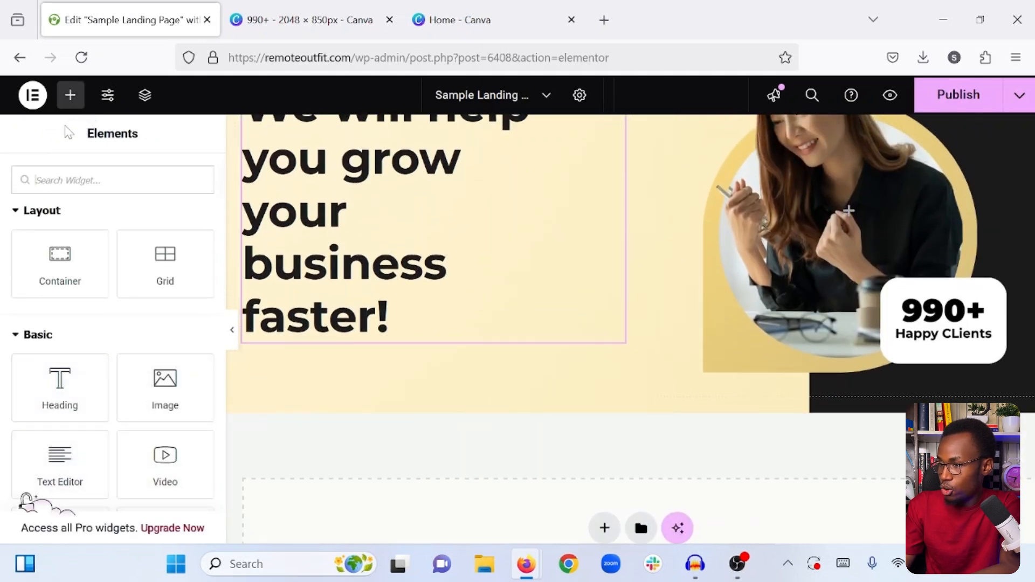
{"action": "left_click", "coordinate": [70, 95]}
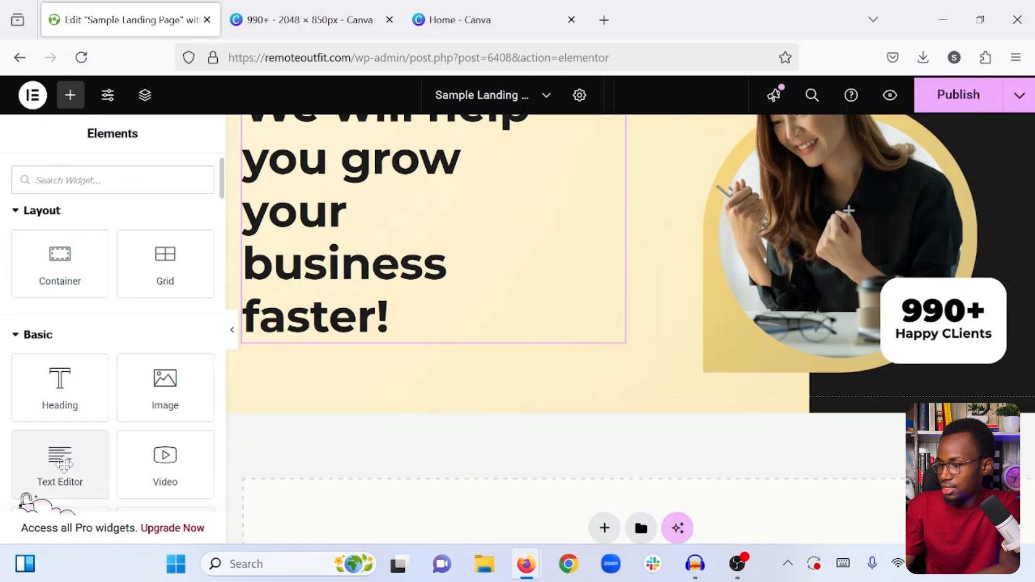
{"action": "left_click_drag", "start_coordinate": [73, 443], "coordinate": [314, 314]}
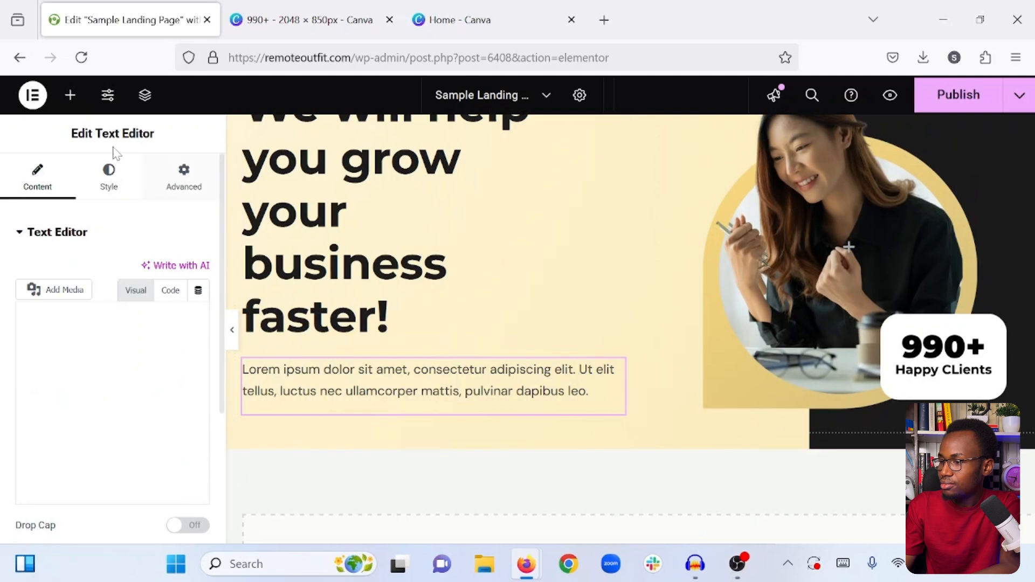
- Examine the Text Editor widget's content and its placeholder paragraph
{"action": "left_click", "coordinate": [106, 170]}
{"action": "left_click", "coordinate": [37, 186]}
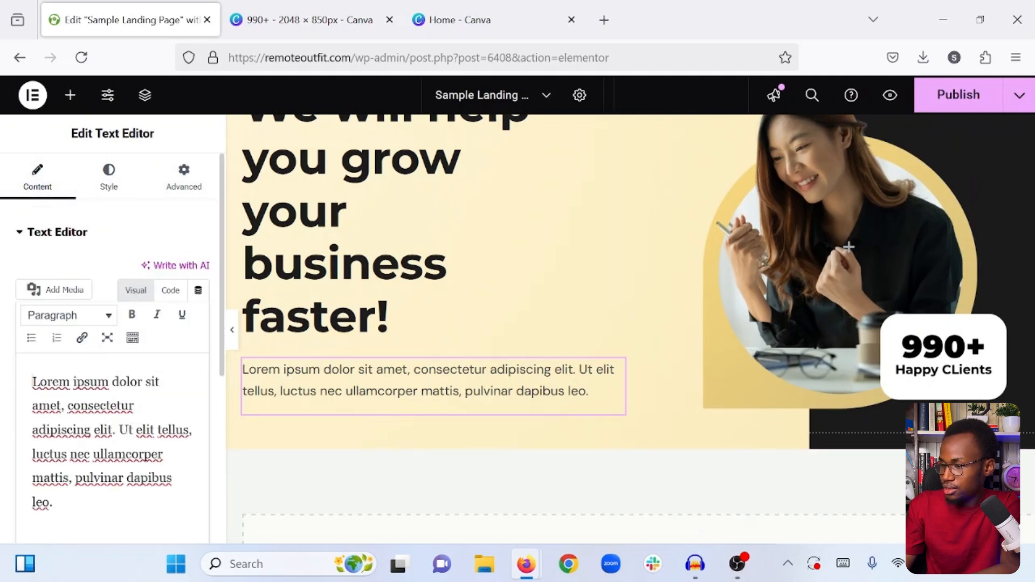
{"action": "left_click_drag", "start_coordinate": [157, 430], "coordinate": [114, 454]}
{"action": "triple_click", "coordinate": [126, 454]}
{"action": "double_click", "coordinate": [125, 455]}
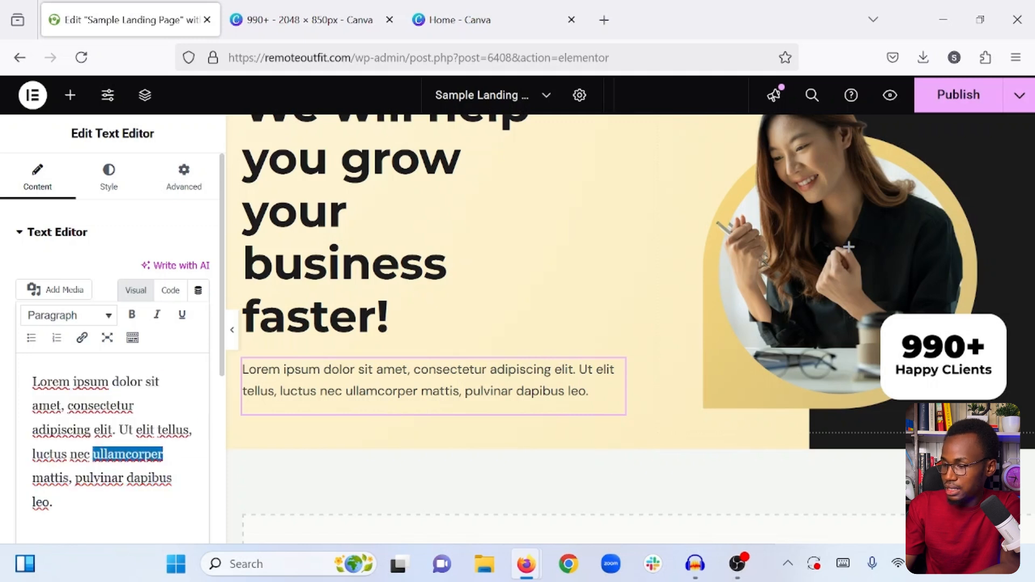
{"action": "triple_click", "coordinate": [126, 455]}
{"action": "double_click", "coordinate": [126, 454]}
{"action": "left_click", "coordinate": [118, 430]}
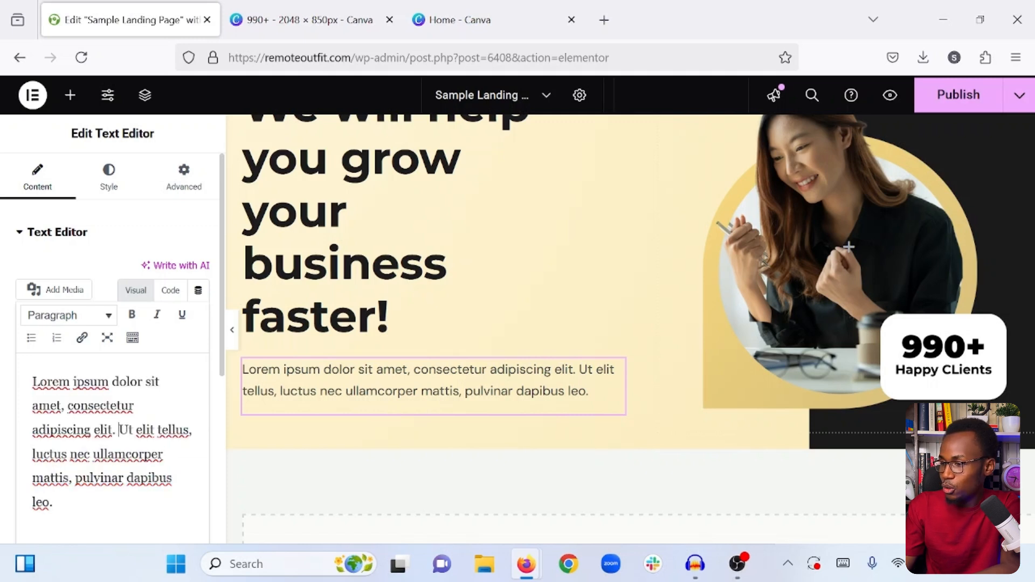
- Try centered, right and justified alignment on the hero paragraph, ending on left alignment
{"action": "left_click", "coordinate": [108, 186]}
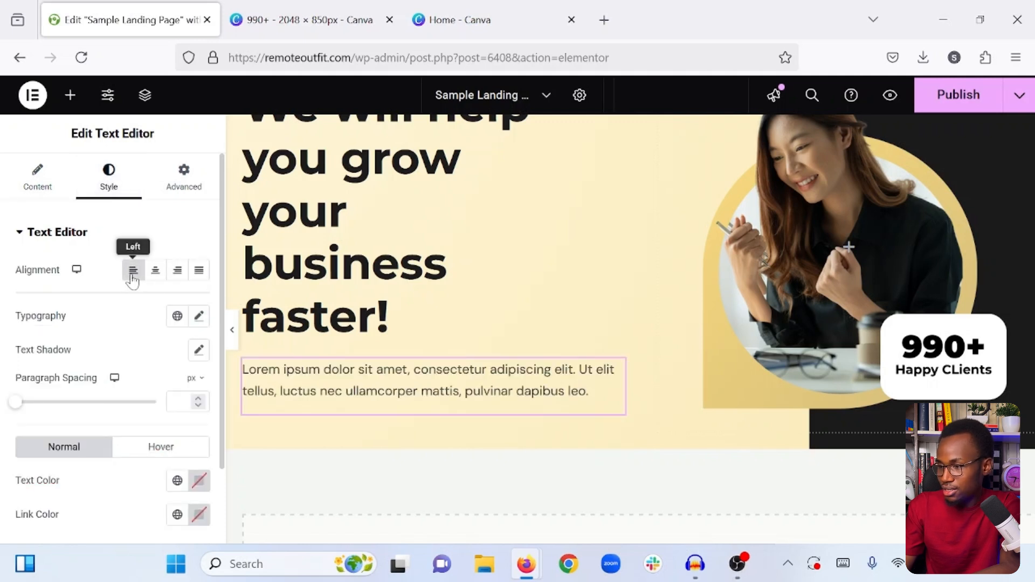
{"action": "left_click", "coordinate": [155, 272]}
{"action": "left_click", "coordinate": [177, 271]}
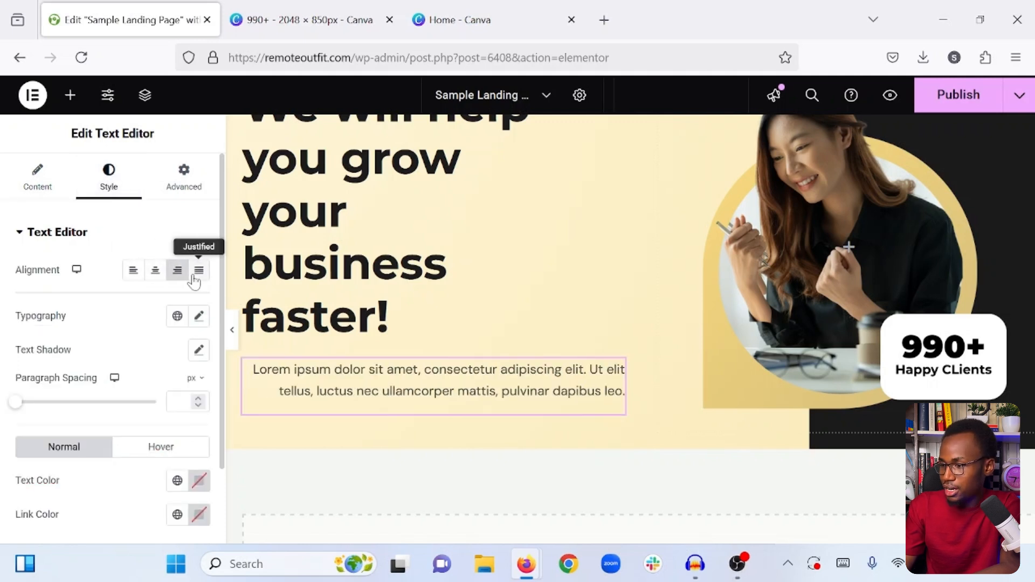
{"action": "left_click", "coordinate": [197, 271]}
{"action": "left_click", "coordinate": [132, 271]}
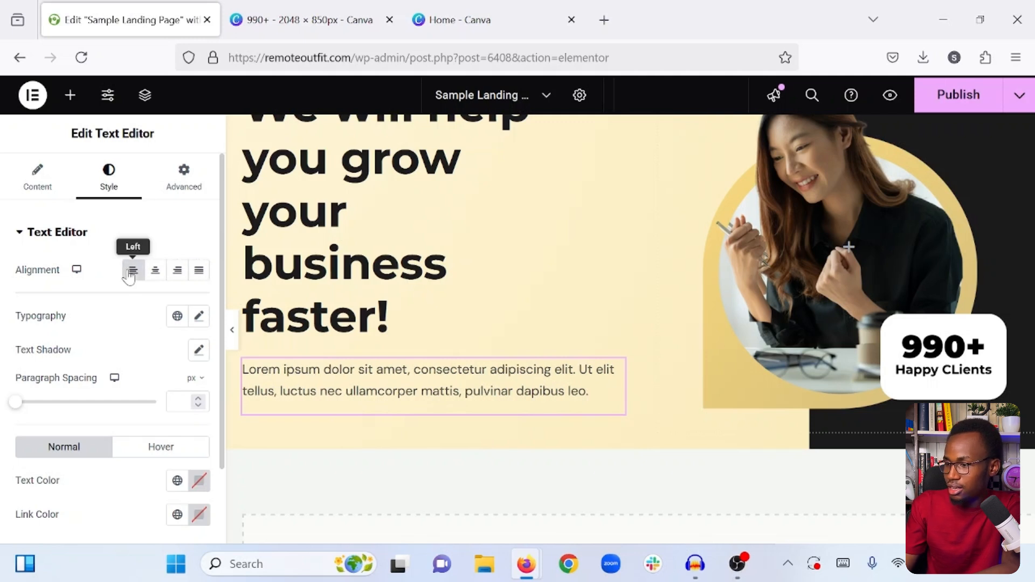
- Examine the hero paragraph's typography, spacing and color options
{"action": "left_click", "coordinate": [197, 317]}
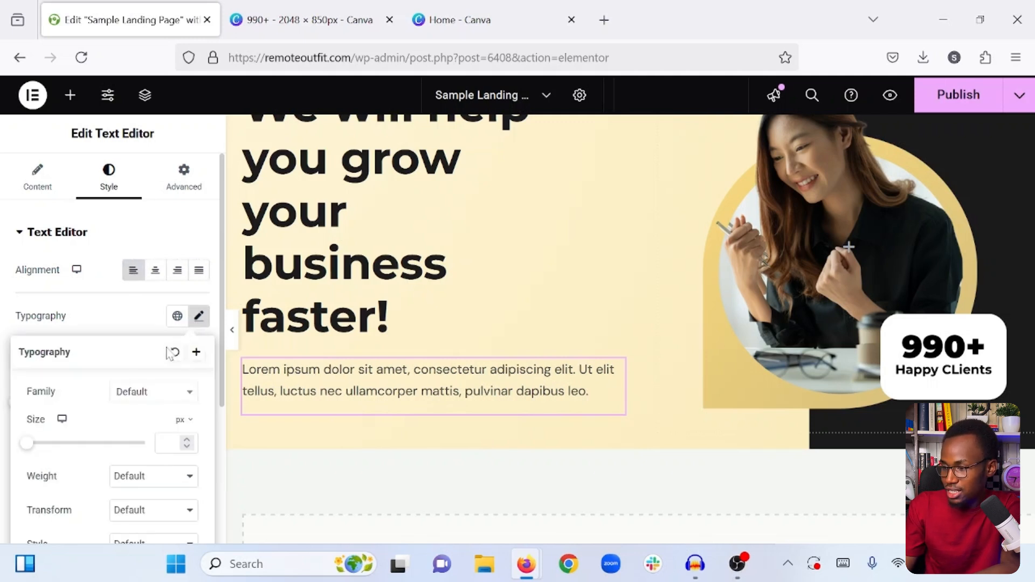
{"action": "scroll", "coordinate": [143, 376], "scroll_direction": "down", "scroll_amount": 1}
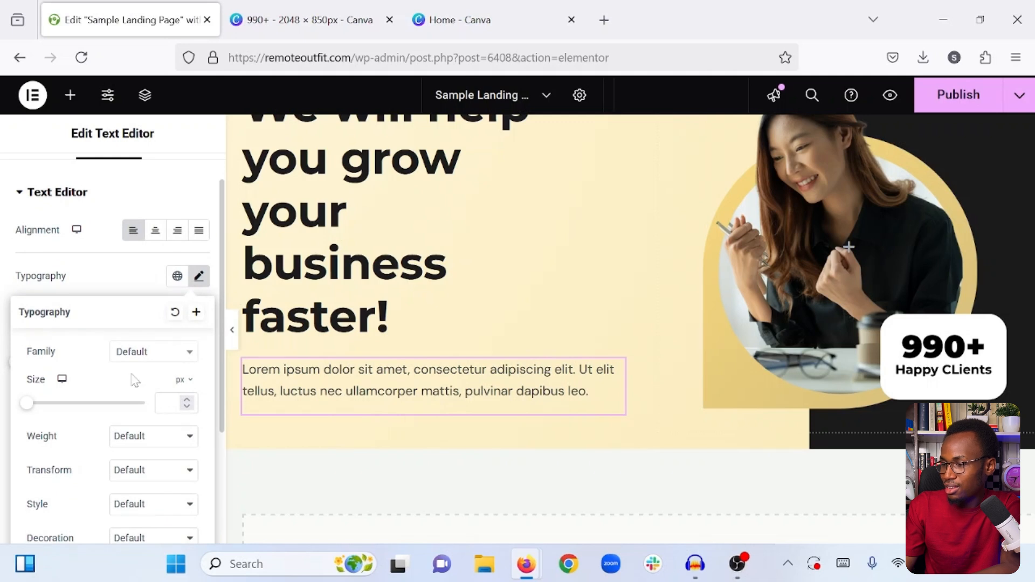
{"action": "scroll", "coordinate": [132, 377], "scroll_direction": "down", "scroll_amount": 1}
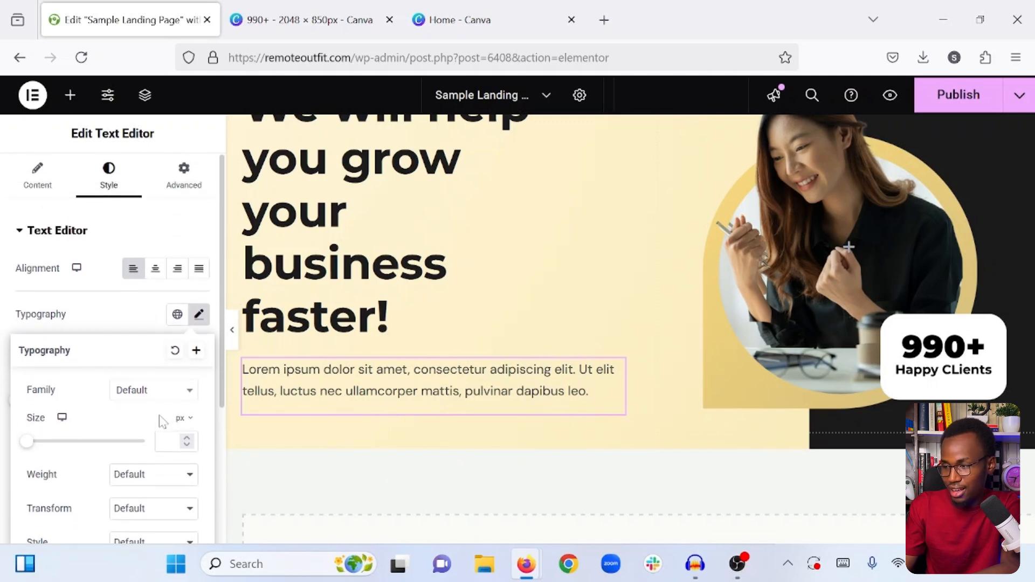
{"action": "scroll", "coordinate": [160, 423], "scroll_direction": "up", "scroll_amount": 2}
{"action": "left_click", "coordinate": [158, 318]}
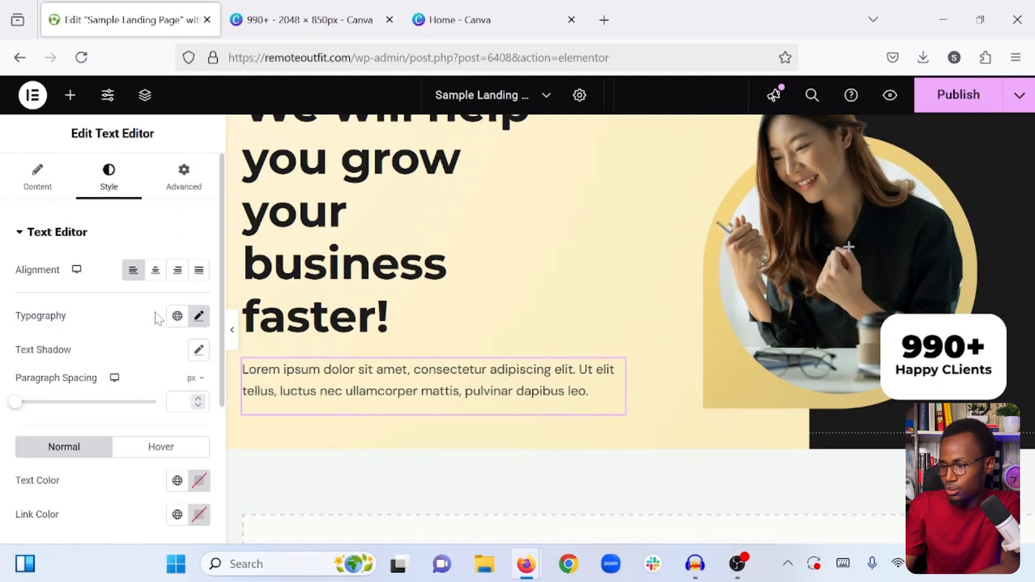
{"action": "scroll", "coordinate": [158, 319], "scroll_direction": "down", "scroll_amount": 2}
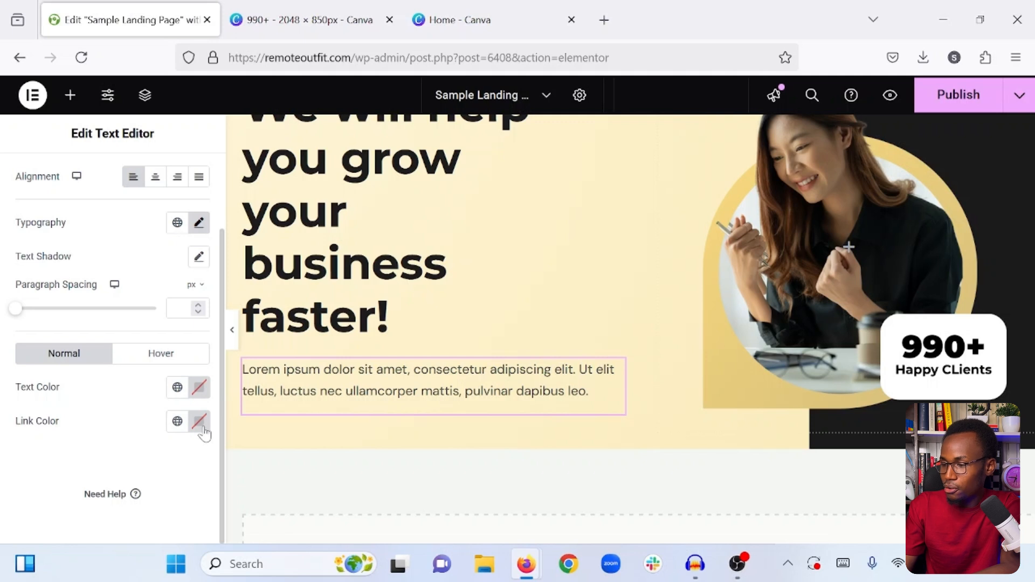
- Preview the hero heading and paragraph at full editor width
{"action": "left_click", "coordinate": [70, 95]}
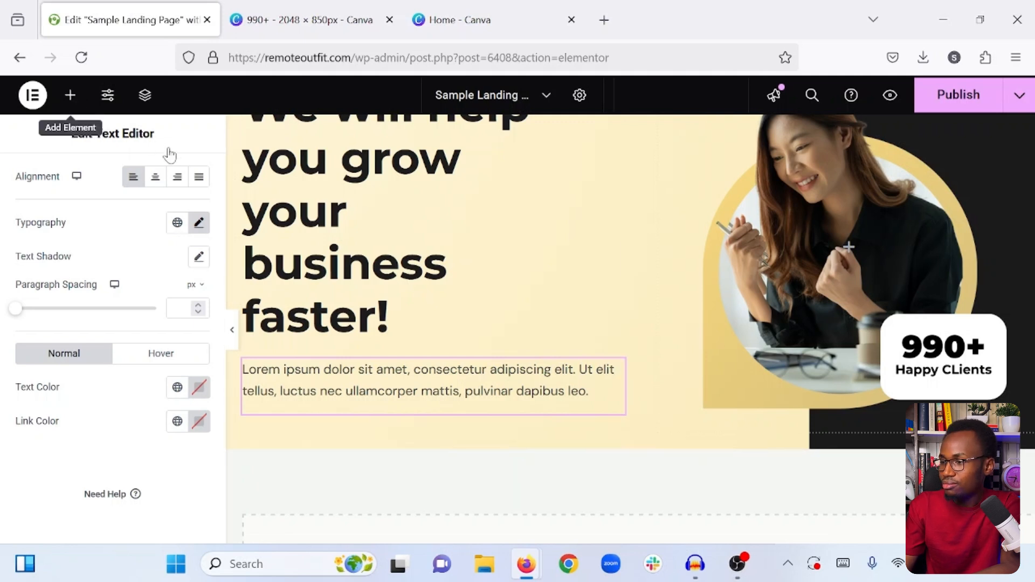
{"action": "left_click", "coordinate": [232, 329]}
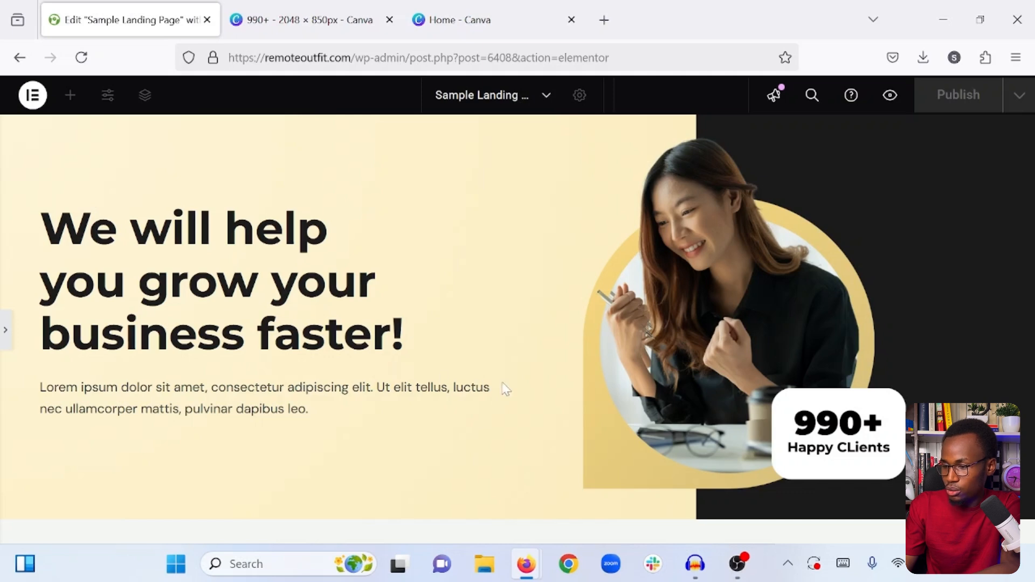
- Unlink the hero paragraph's margin values and set its right margin to 80 px
{"action": "left_click", "coordinate": [3, 331]}
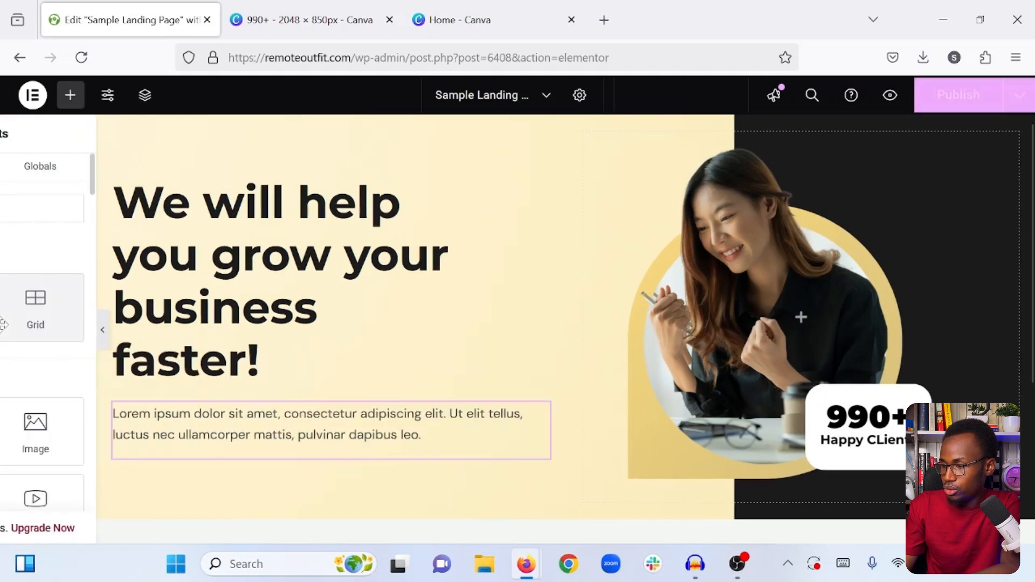
{"action": "scroll", "coordinate": [625, 302], "scroll_direction": "down", "scroll_amount": 2}
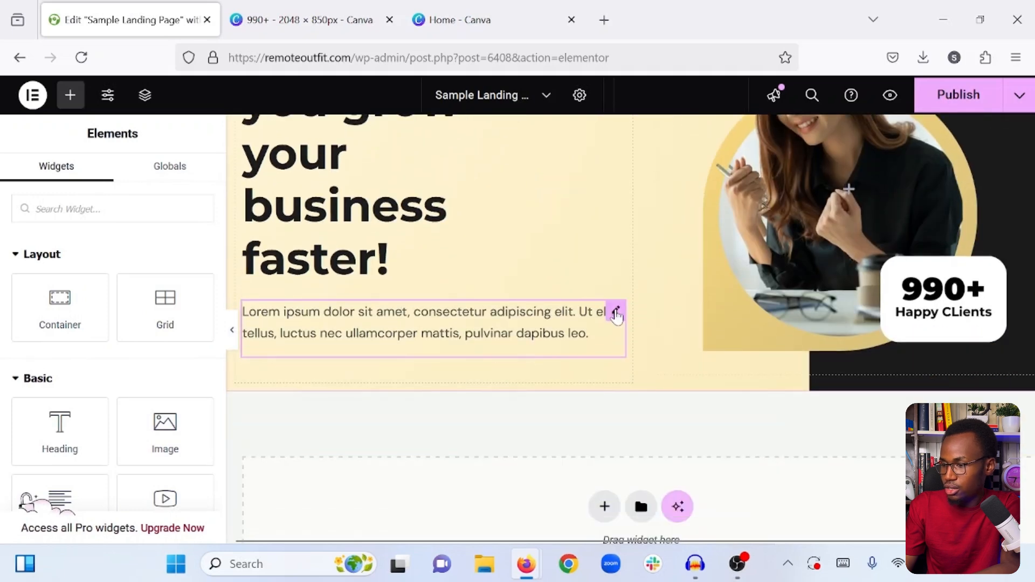
{"action": "left_click", "coordinate": [616, 313]}
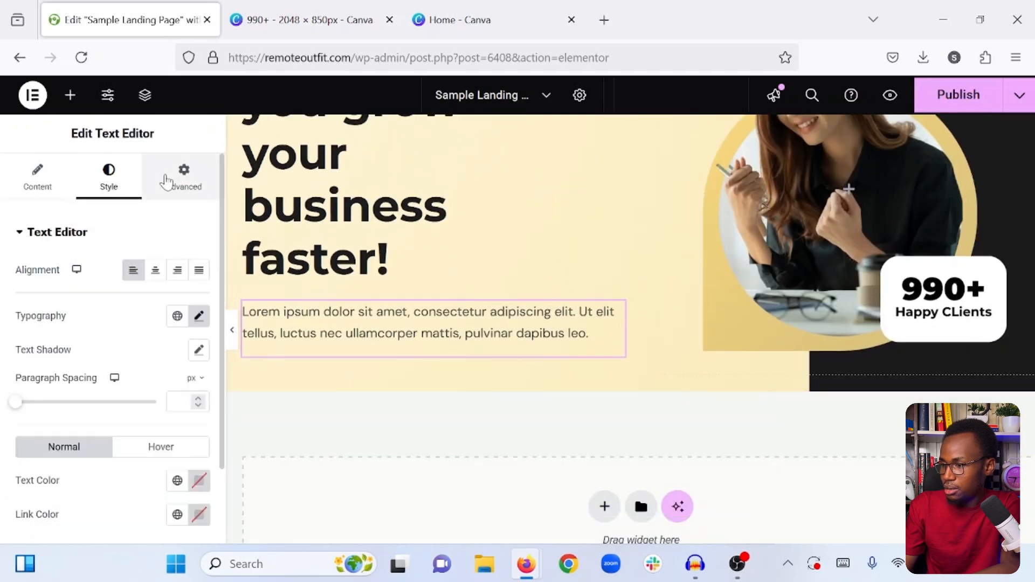
{"action": "left_click", "coordinate": [166, 182]}
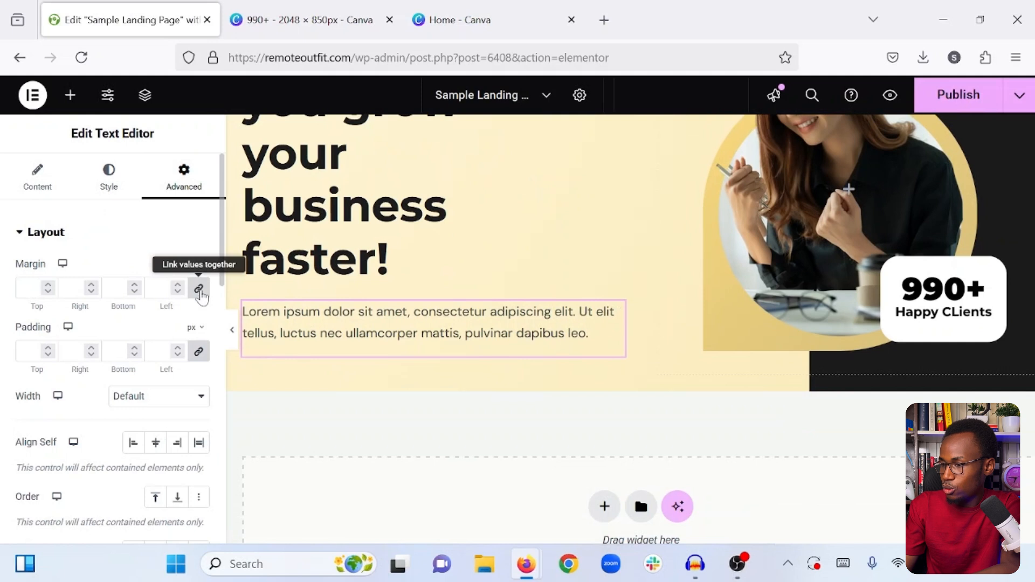
{"action": "left_click", "coordinate": [199, 290]}
{"action": "left_click", "coordinate": [71, 288]}
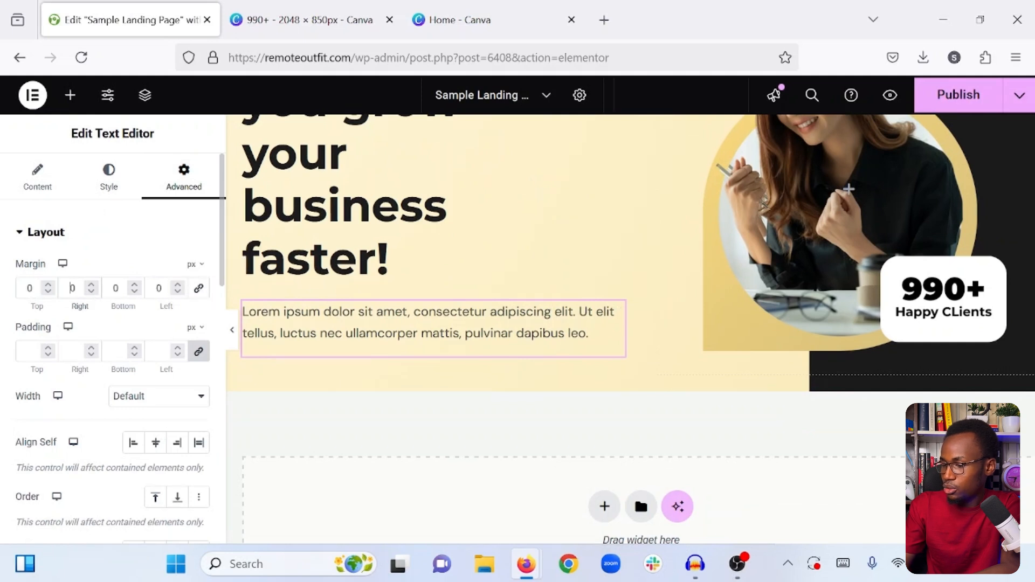
{"action": "type", "text": "8"}
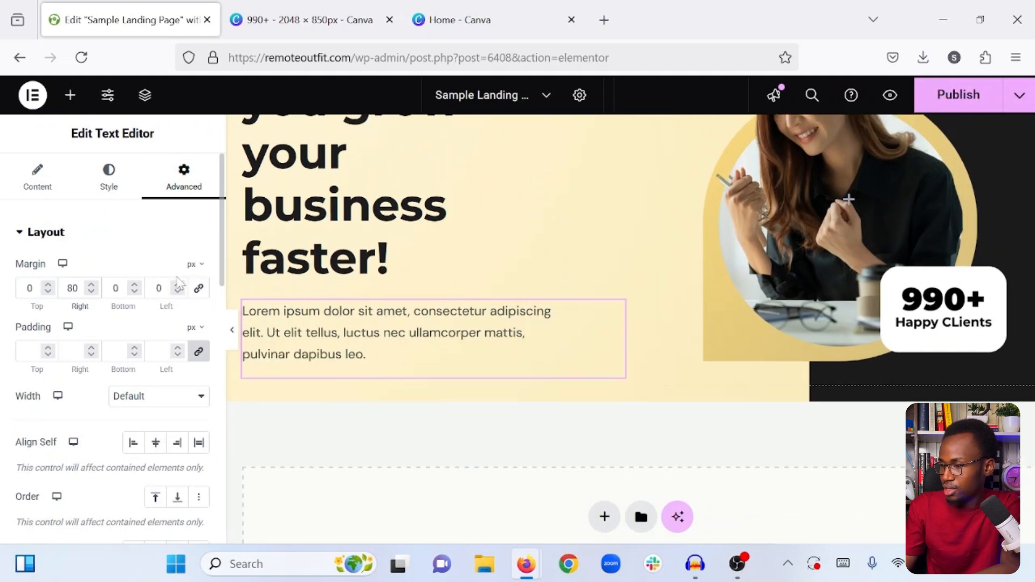
- Preview the hero section at full editor width, return to the widget list and publish the page
{"action": "left_click", "coordinate": [232, 329]}
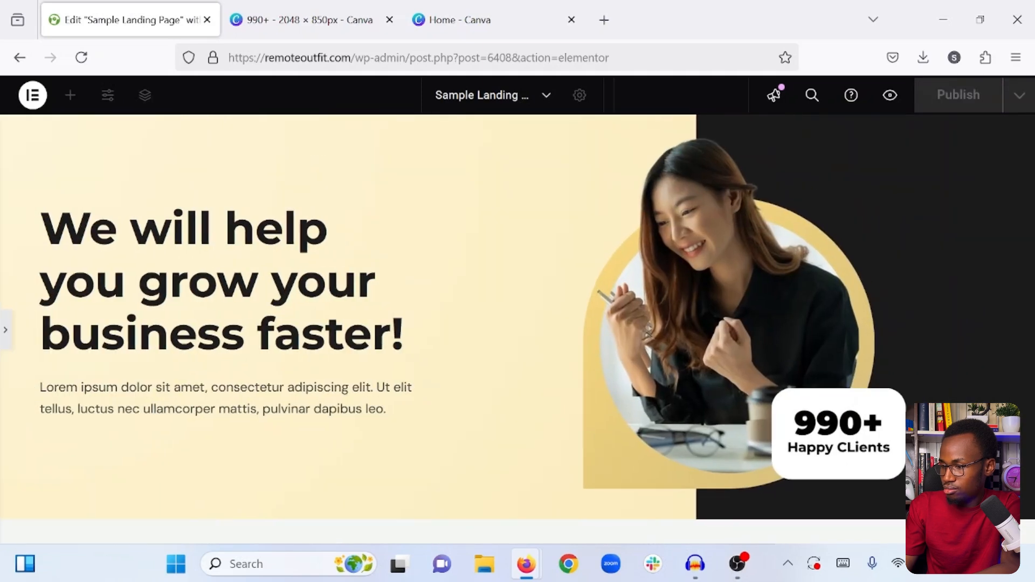
{"action": "left_click", "coordinate": [3, 328]}
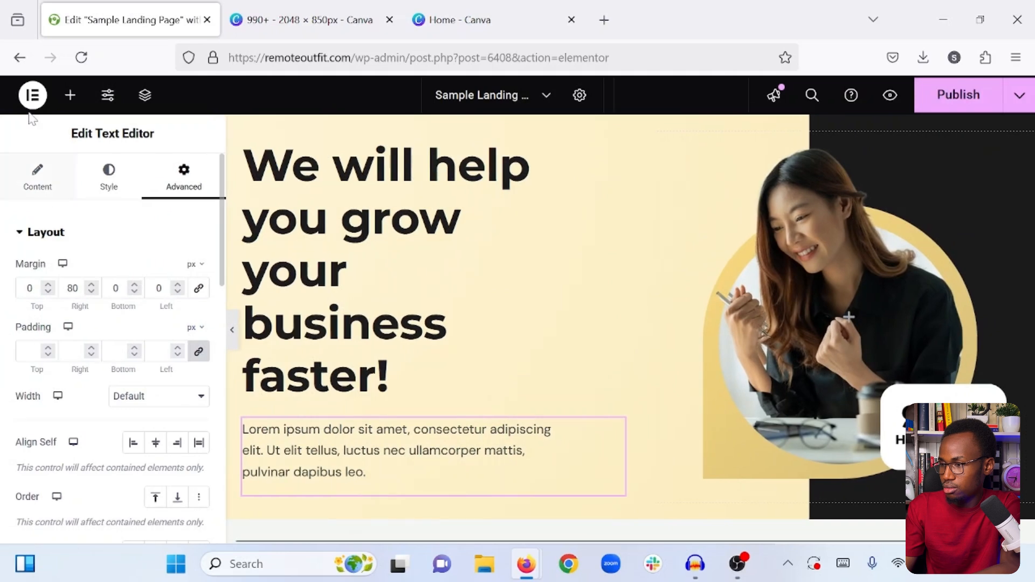
{"action": "left_click", "coordinate": [70, 97]}
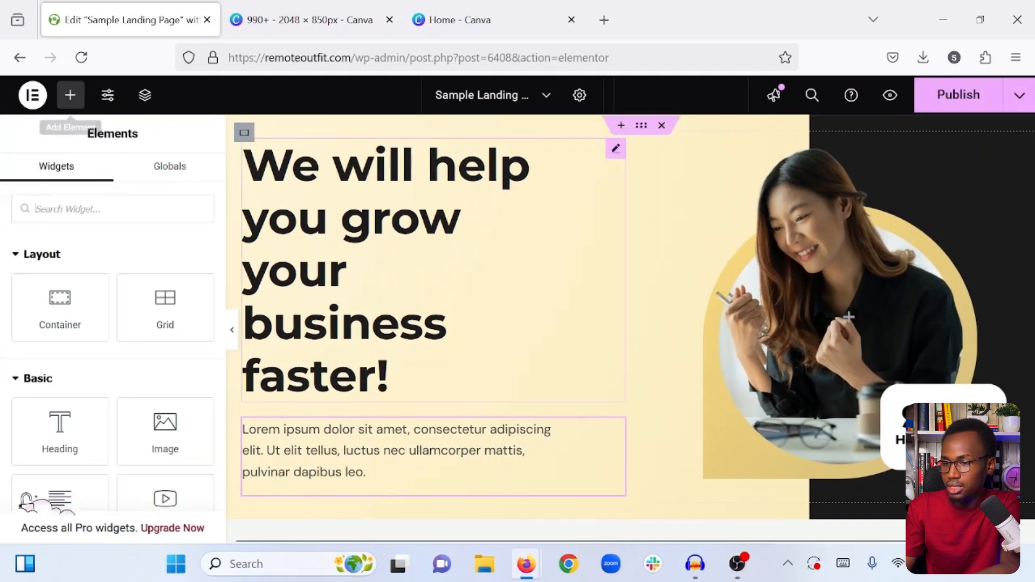
{"action": "left_click", "coordinate": [939, 107]}
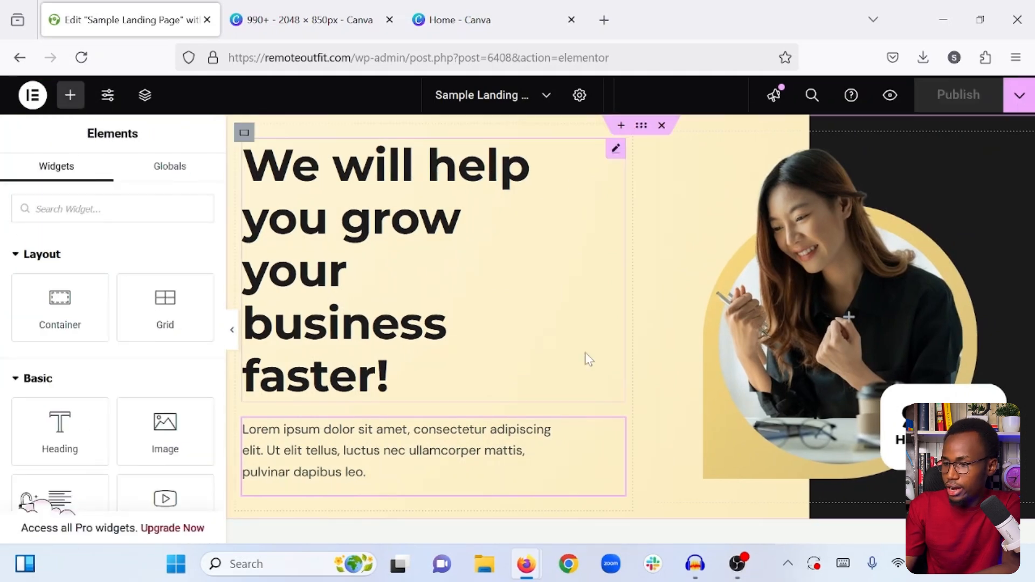
- Add a Container directly below the hero paragraph, inside the same column
{"action": "scroll", "coordinate": [586, 358], "scroll_direction": "down", "scroll_amount": 2}
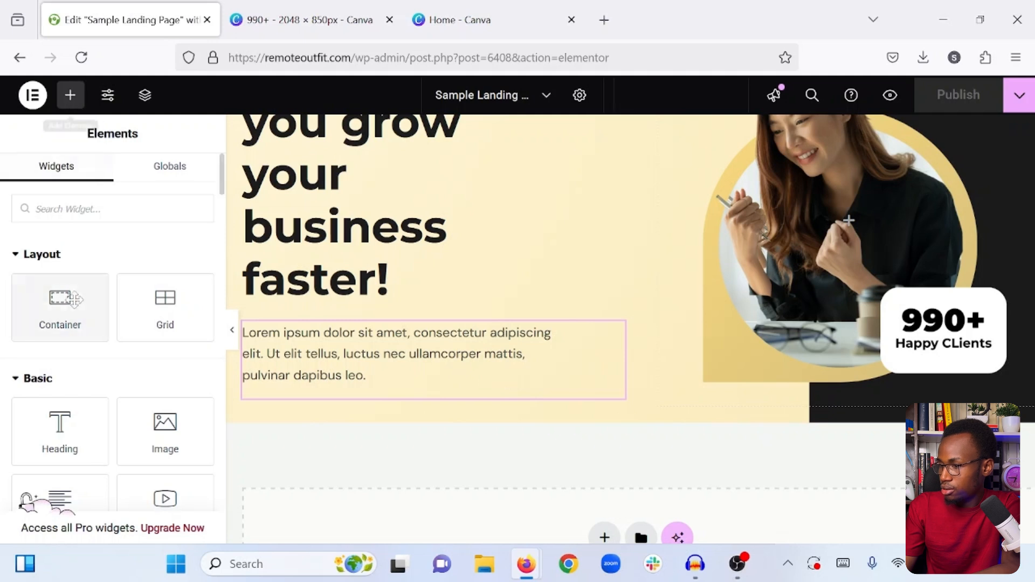
{"action": "left_click_drag", "start_coordinate": [46, 302], "coordinate": [298, 376]}
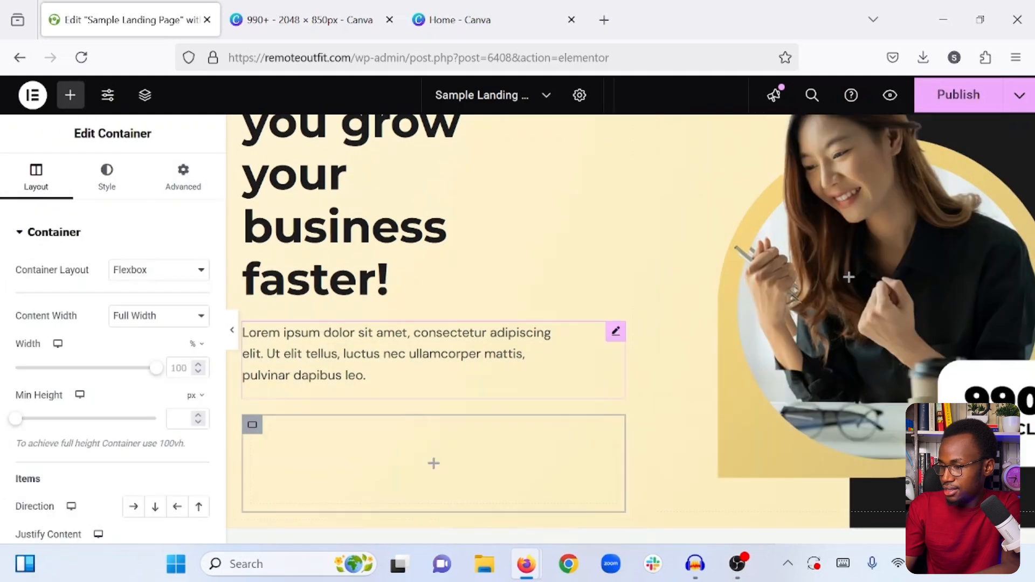
{"action": "scroll", "coordinate": [323, 448], "scroll_direction": "down", "scroll_amount": 1}
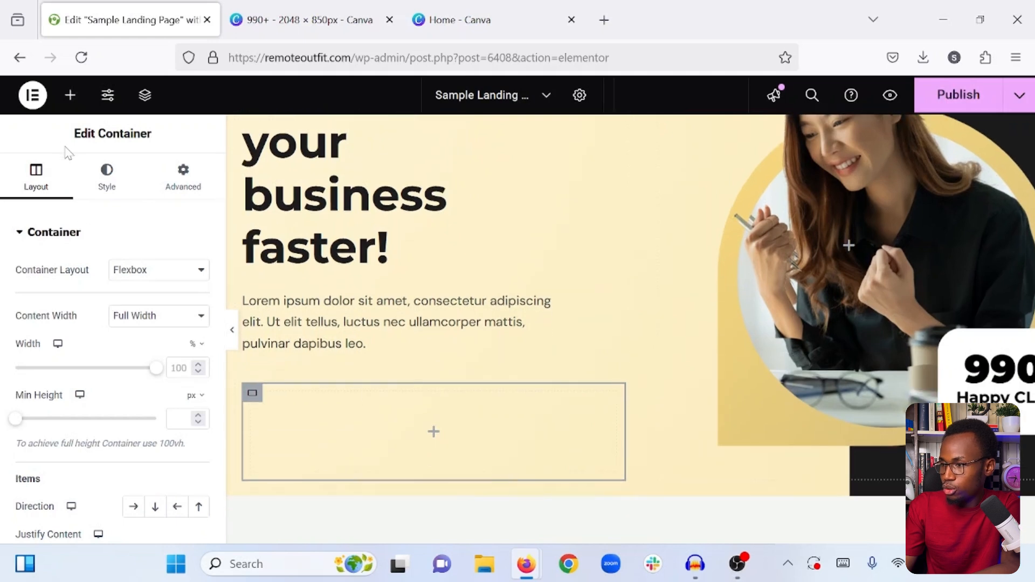
- Place a Button widget in the empty container below the paragraph and duplicate it
{"action": "left_click", "coordinate": [69, 92]}
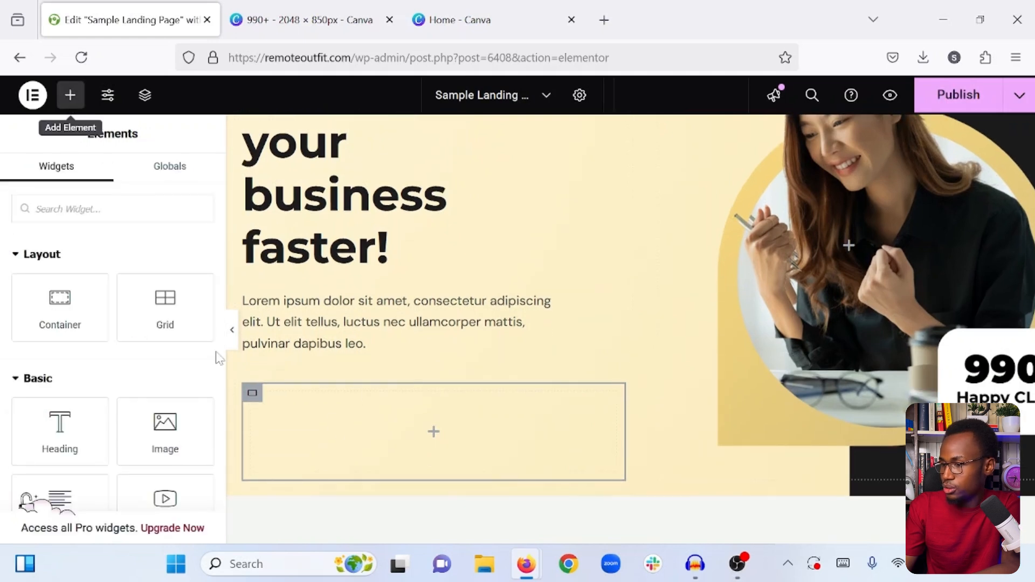
{"action": "scroll", "coordinate": [132, 299], "scroll_direction": "down", "scroll_amount": 4}
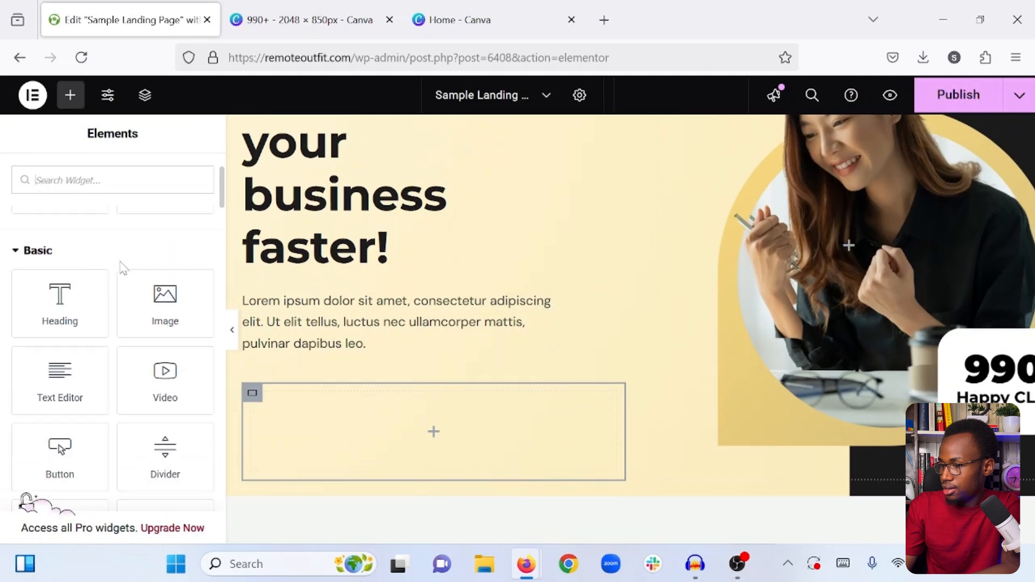
{"action": "scroll", "coordinate": [128, 356], "scroll_direction": "down", "scroll_amount": 1}
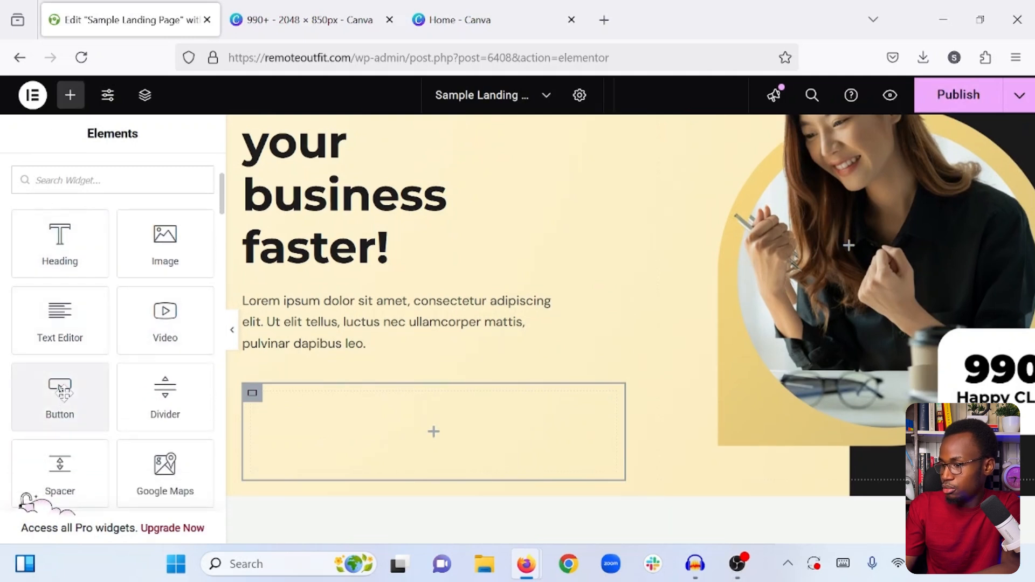
{"action": "scroll", "coordinate": [58, 380], "scroll_direction": "down", "scroll_amount": 1}
{"action": "left_click_drag", "start_coordinate": [52, 384], "coordinate": [339, 436]}
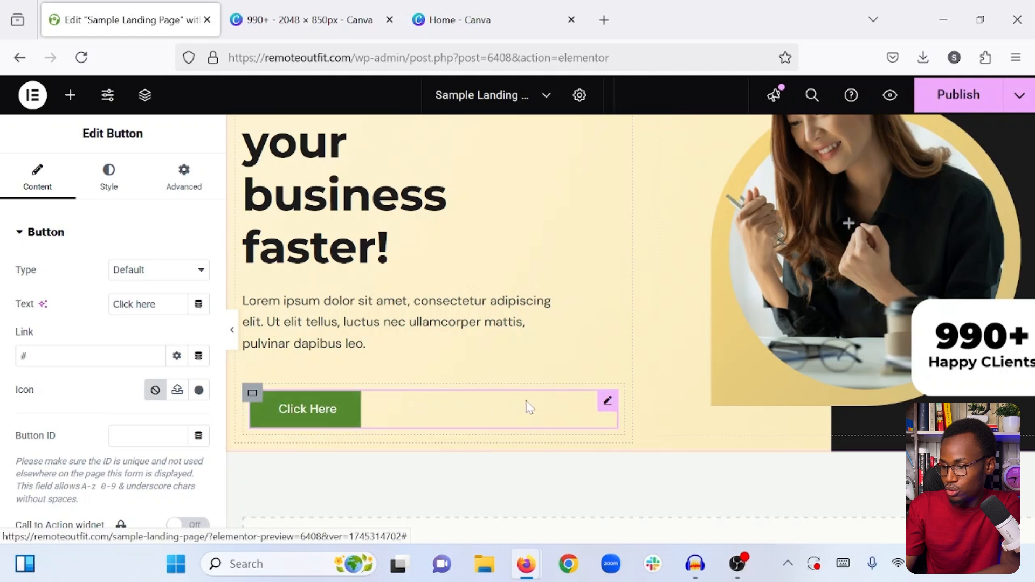
{"action": "right_click", "coordinate": [606, 405]}
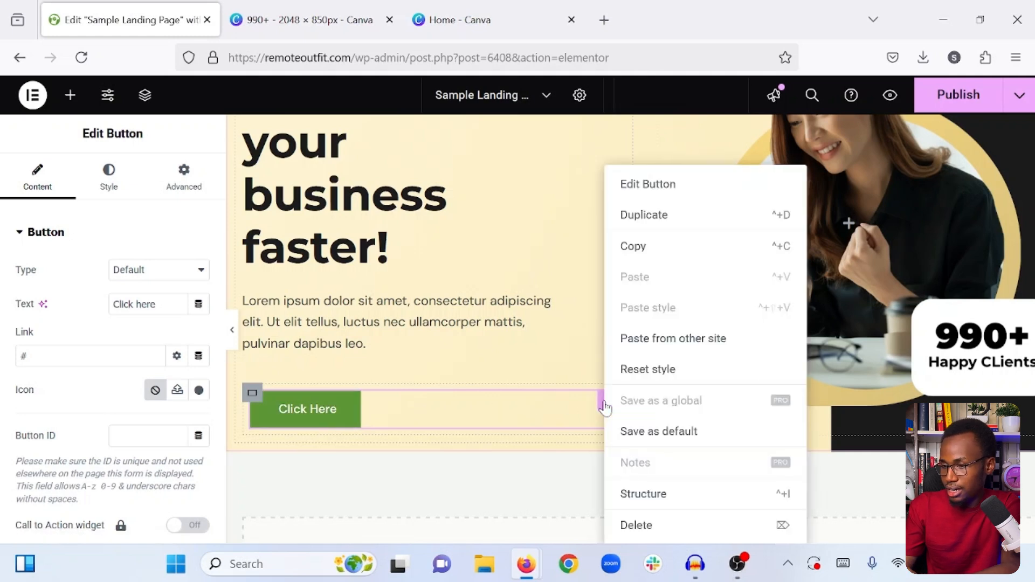
{"action": "left_click", "coordinate": [659, 223]}
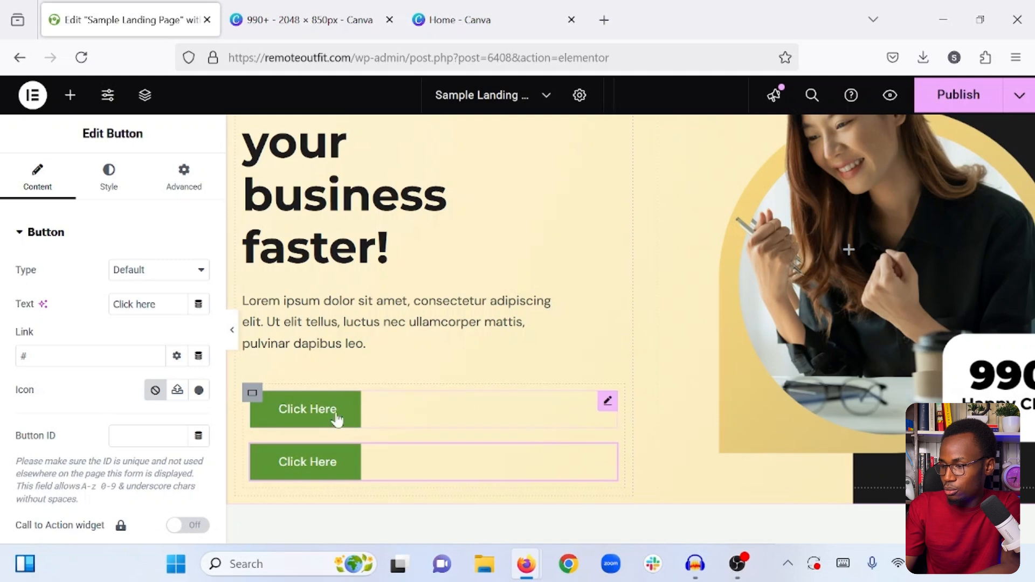
- Arrange the button container's items in a horizontal row, try centered justification, and settle on Start
{"action": "left_click", "coordinate": [250, 397]}
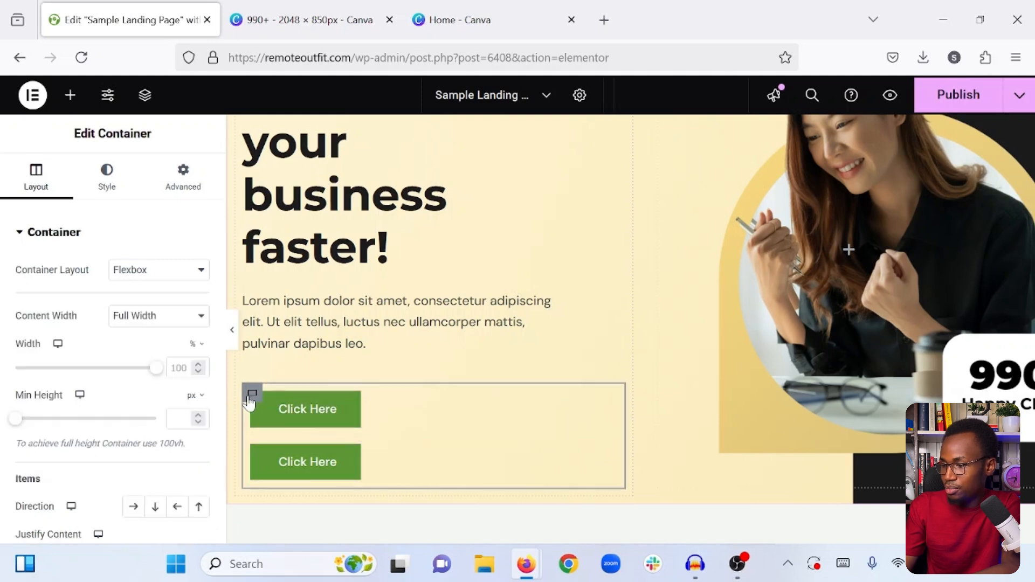
{"action": "left_click", "coordinate": [135, 509]}
{"action": "scroll", "coordinate": [139, 511], "scroll_direction": "down", "scroll_amount": 1}
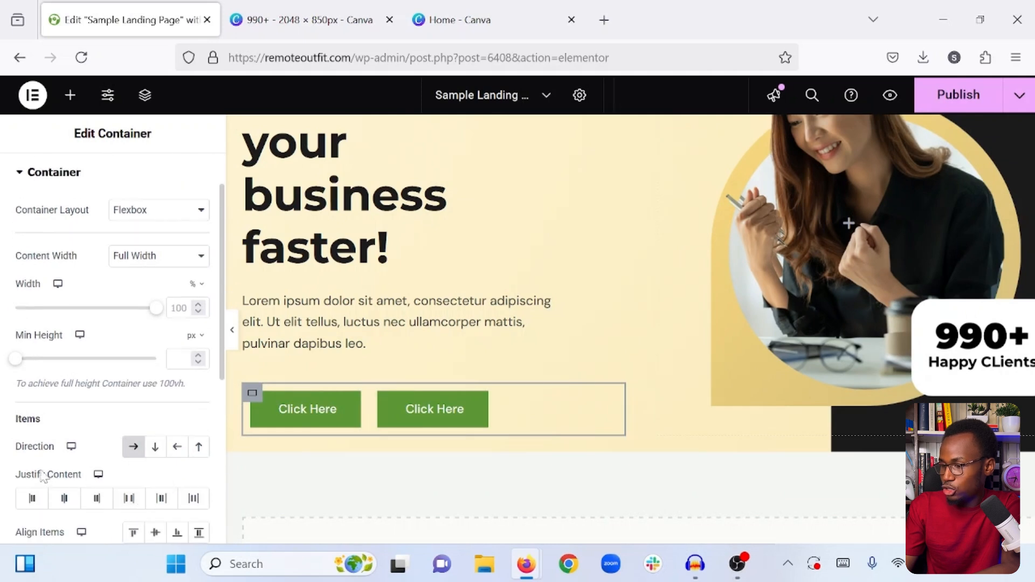
{"action": "left_click", "coordinate": [64, 500]}
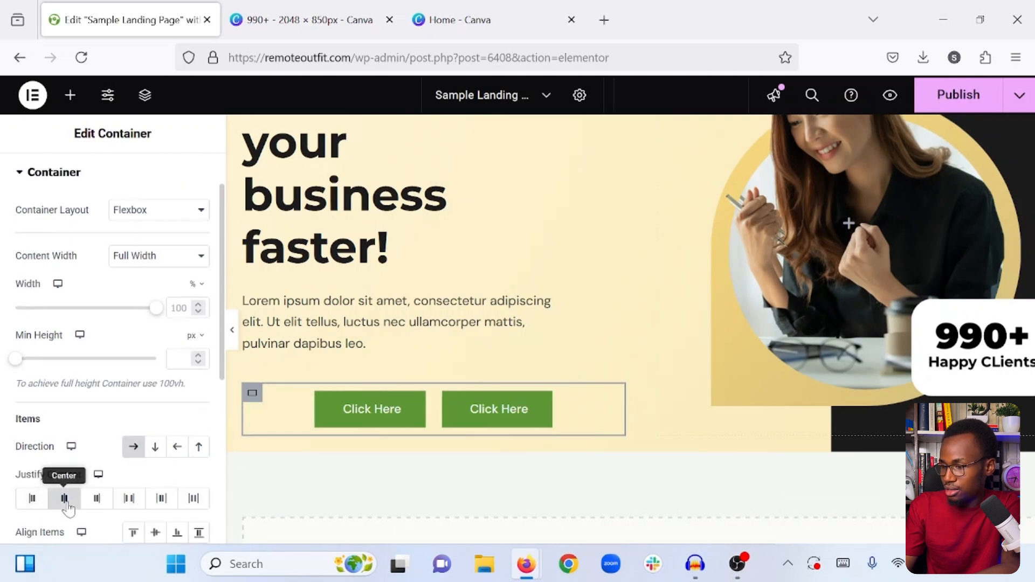
{"action": "left_click", "coordinate": [31, 498]}
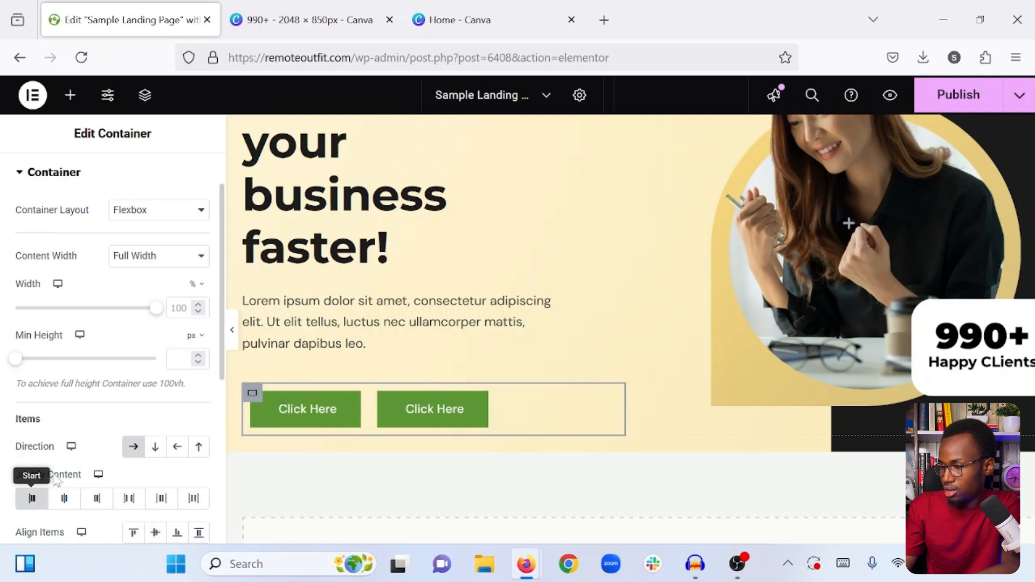
{"action": "scroll", "coordinate": [102, 448], "scroll_direction": "up", "scroll_amount": 1}
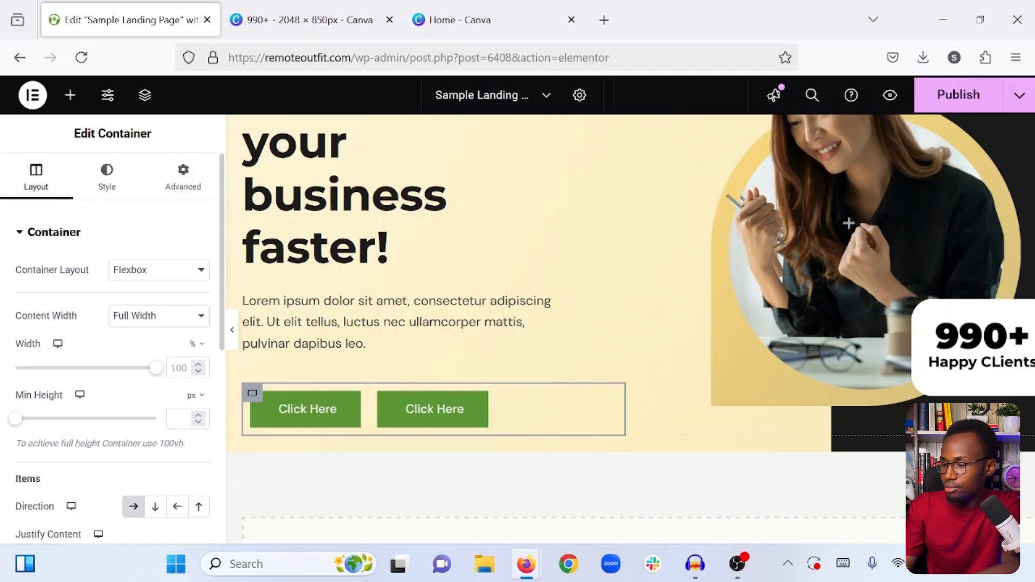
- Change the first button's text to "Learn more"
{"action": "mouse_move", "coordinate": [308, 418]}
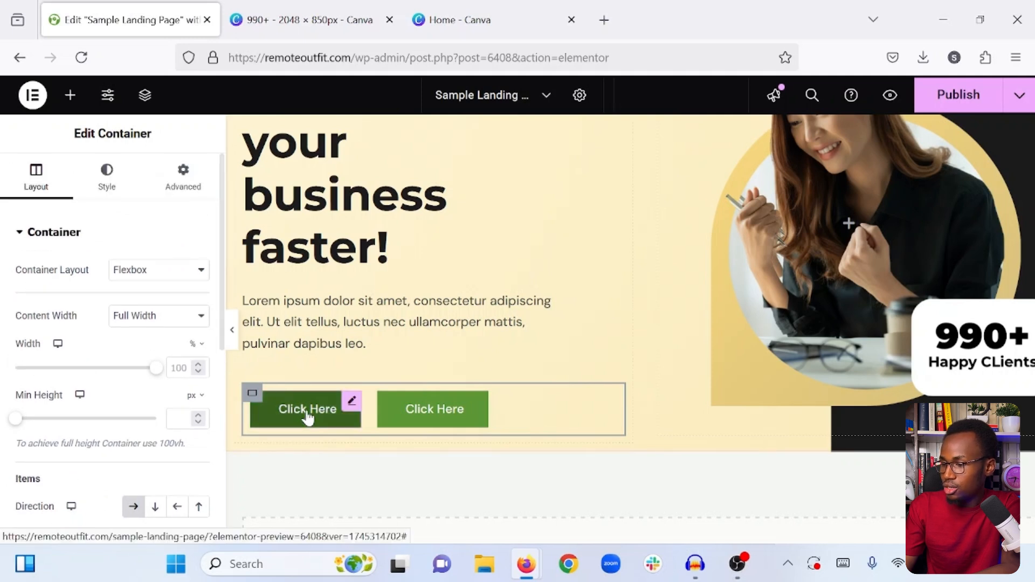
{"action": "left_click", "coordinate": [353, 403]}
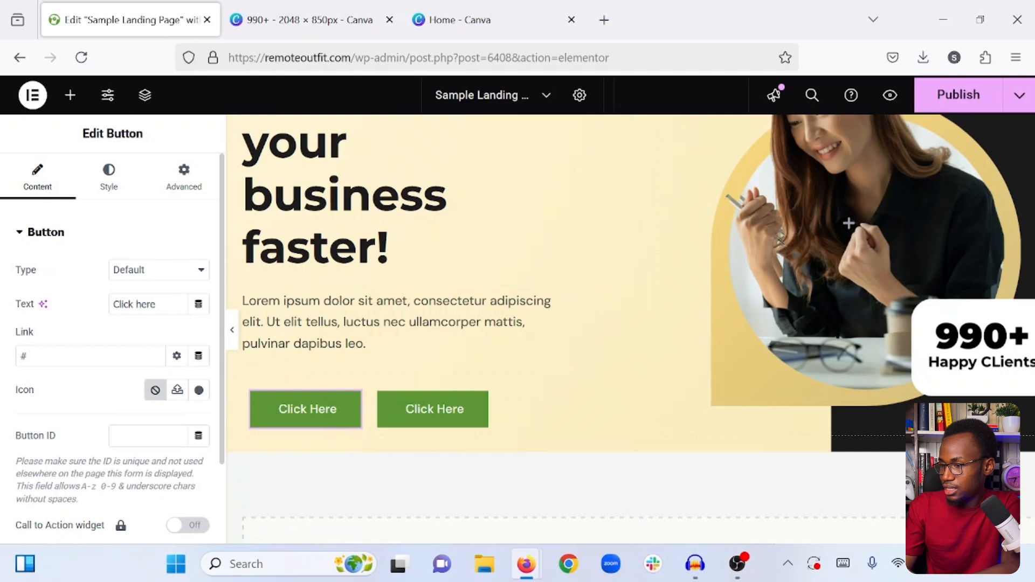
{"action": "triple_click", "coordinate": [155, 304]}
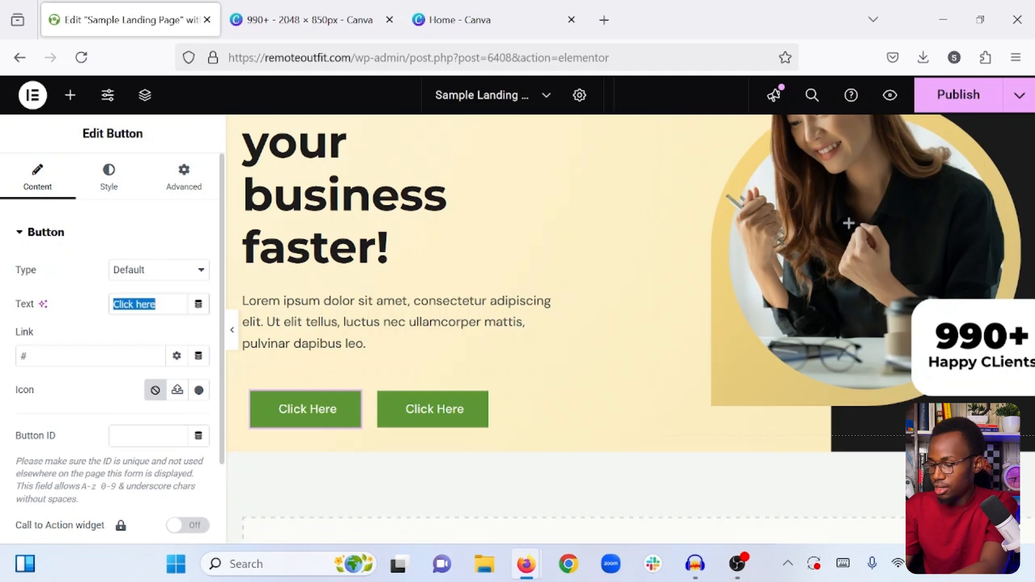
{"action": "type", "text": "Learn "}
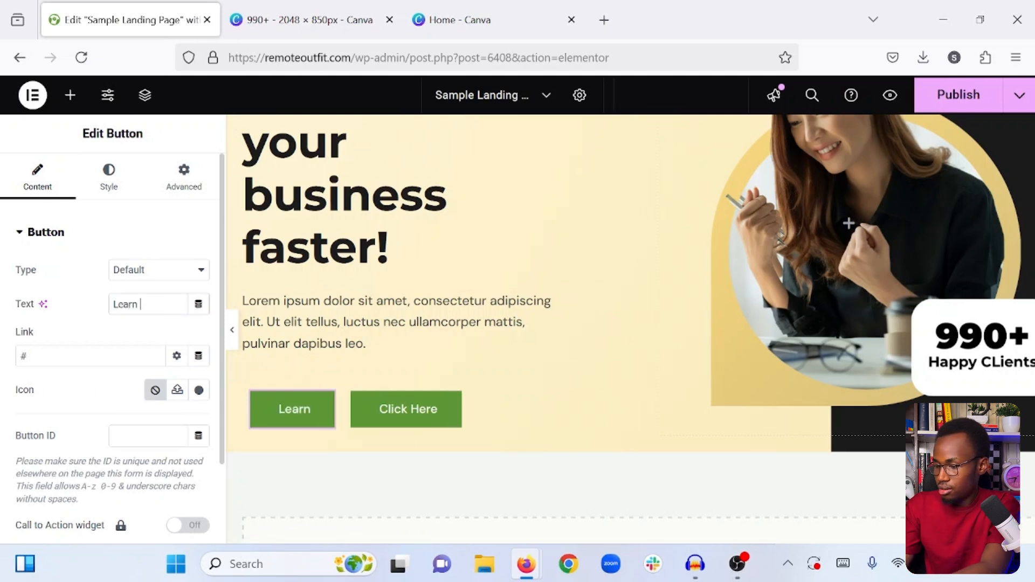
{"action": "type", "text": "more"}
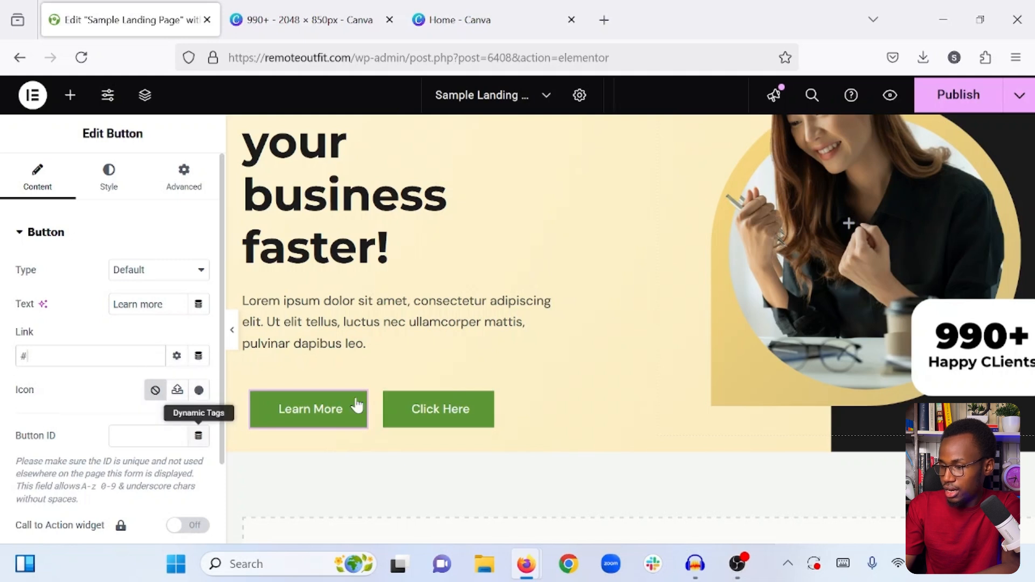
- Review the first button's content options and set its style position to left
{"action": "scroll", "coordinate": [143, 397], "scroll_direction": "down", "scroll_amount": 2}
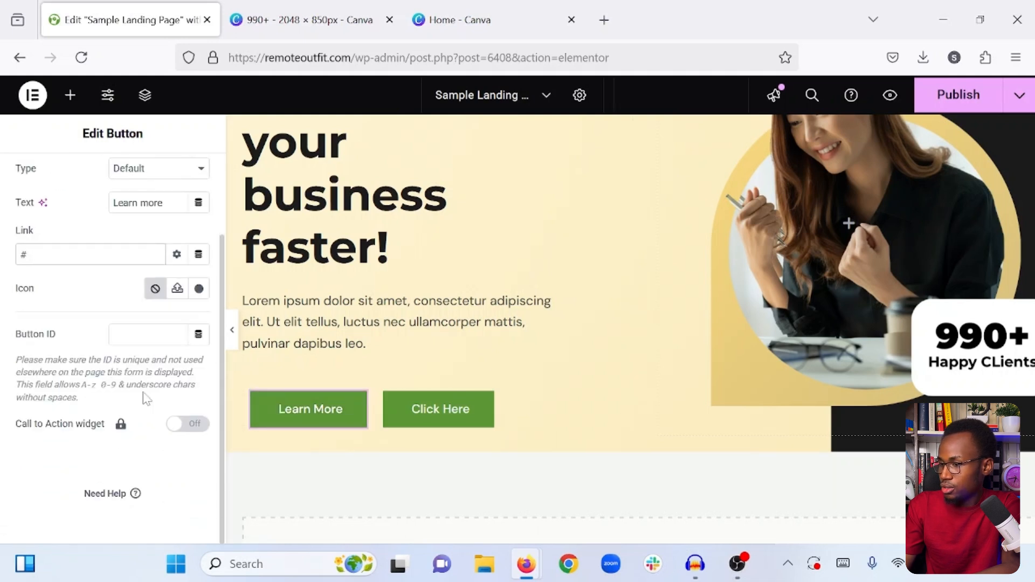
{"action": "scroll", "coordinate": [144, 397], "scroll_direction": "up", "scroll_amount": 2}
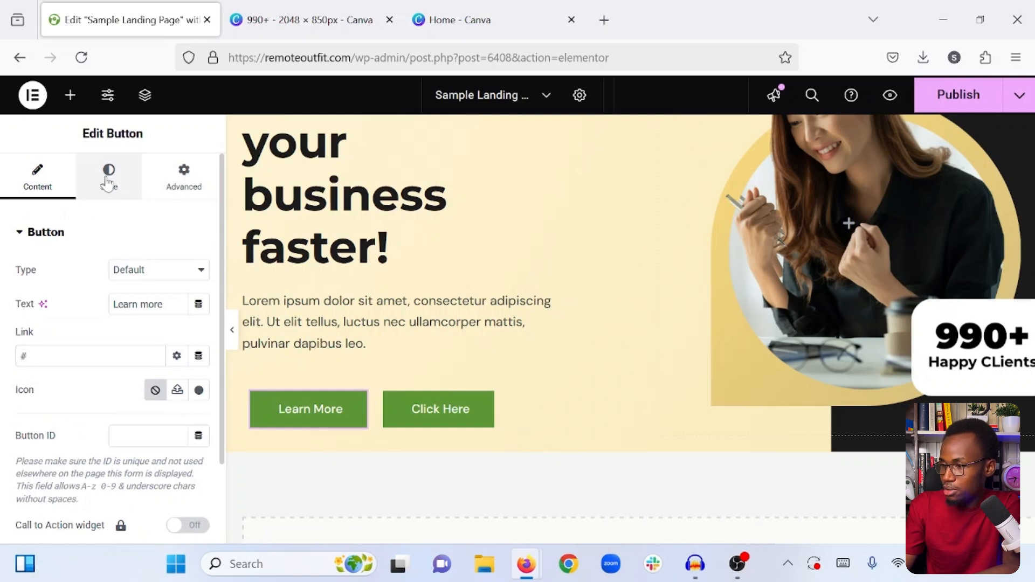
{"action": "left_click", "coordinate": [107, 183]}
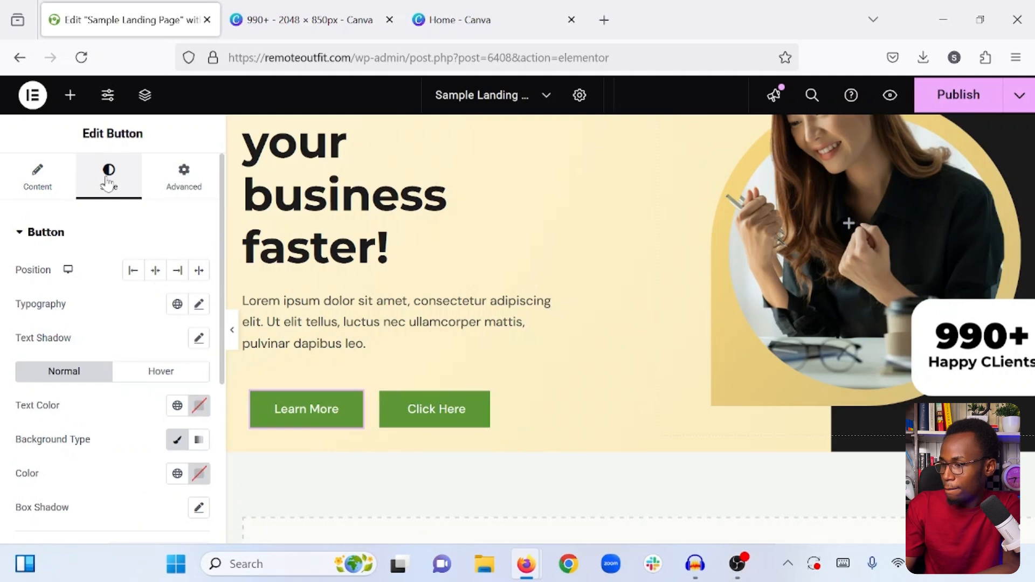
{"action": "left_click", "coordinate": [133, 272]}
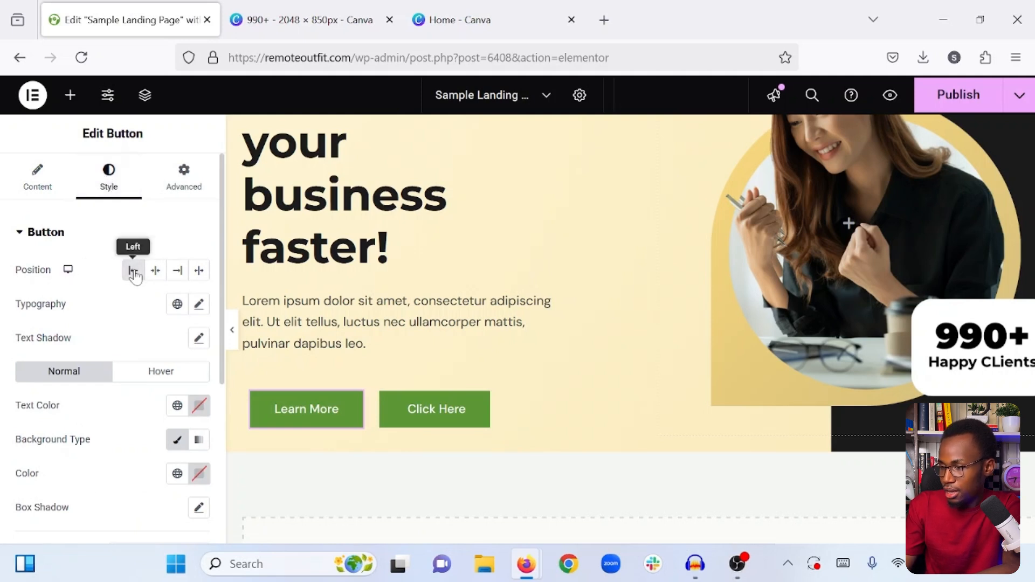
- Set the "Learn More" button's typography to the Montserrat family with weight 600 (Semi Bold)
{"action": "left_click", "coordinate": [199, 304]}
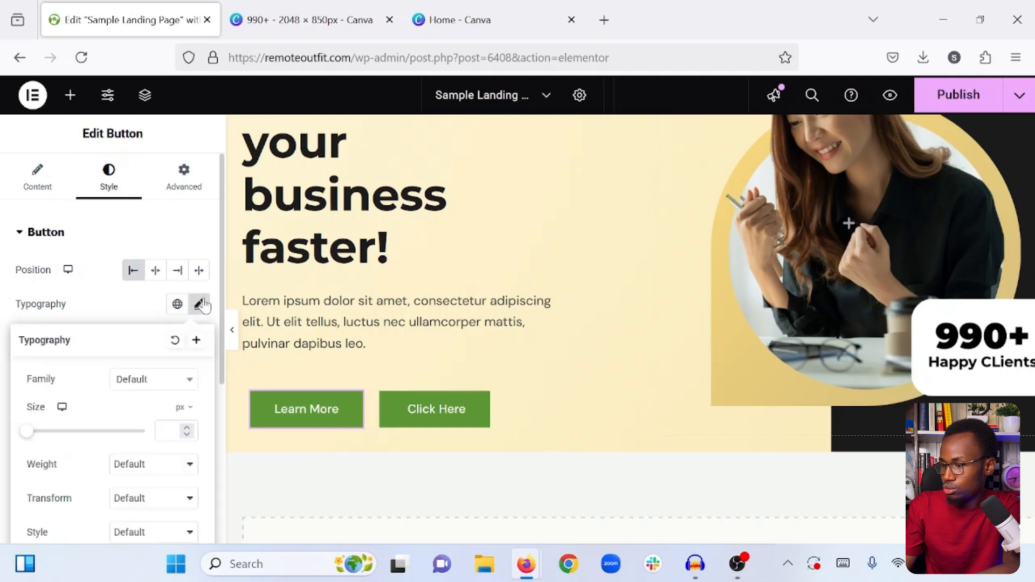
{"action": "left_click", "coordinate": [136, 383]}
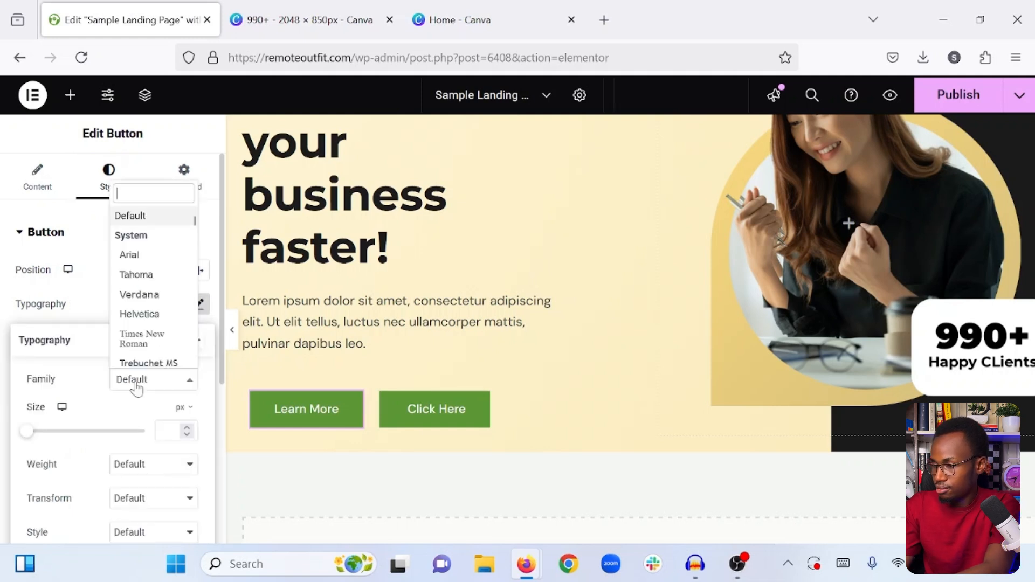
{"action": "type", "text": "montse"}
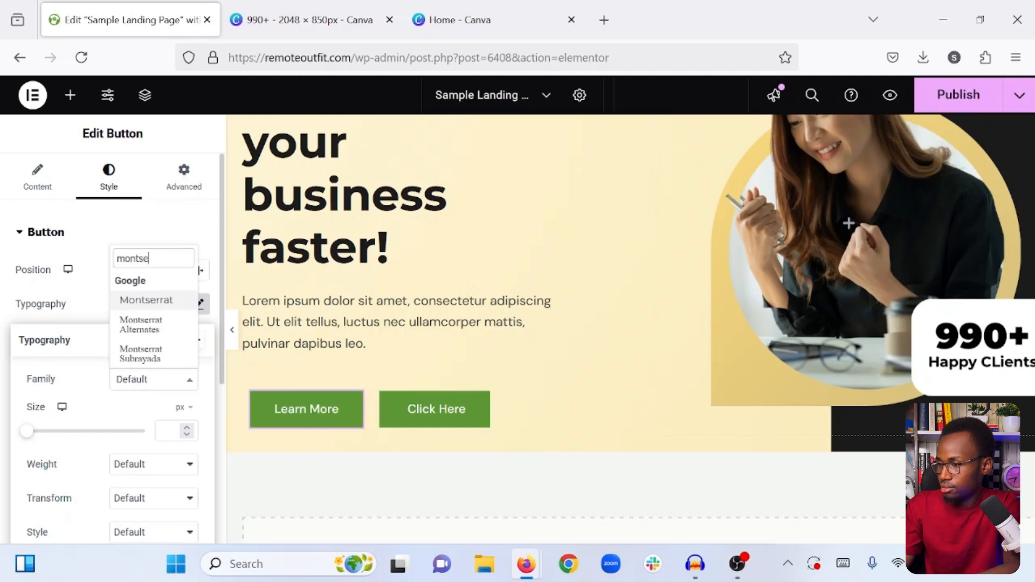
{"action": "left_click", "coordinate": [154, 299]}
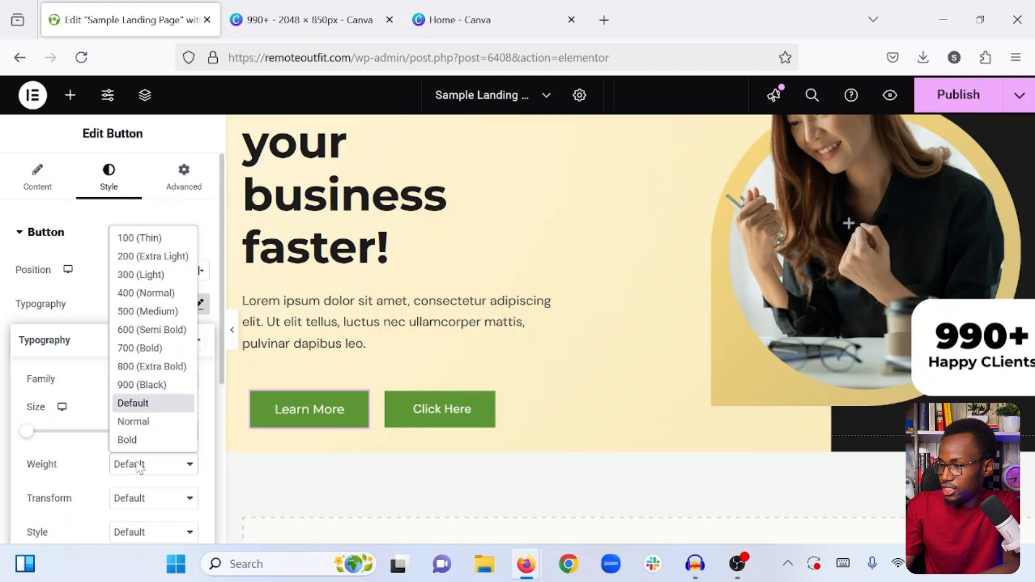
{"action": "left_click", "coordinate": [157, 311]}
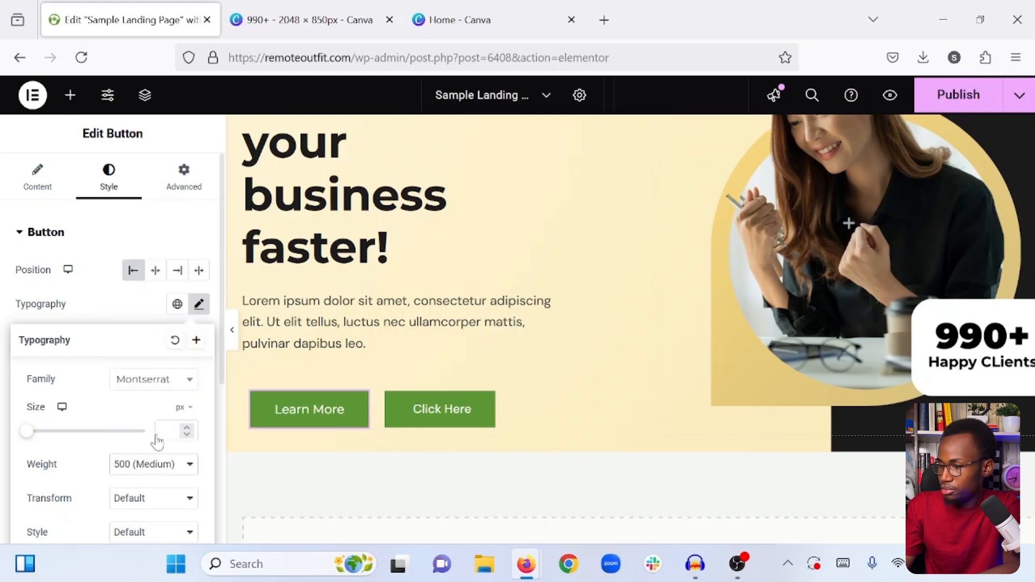
{"action": "left_click", "coordinate": [154, 464]}
{"action": "left_click", "coordinate": [149, 330]}
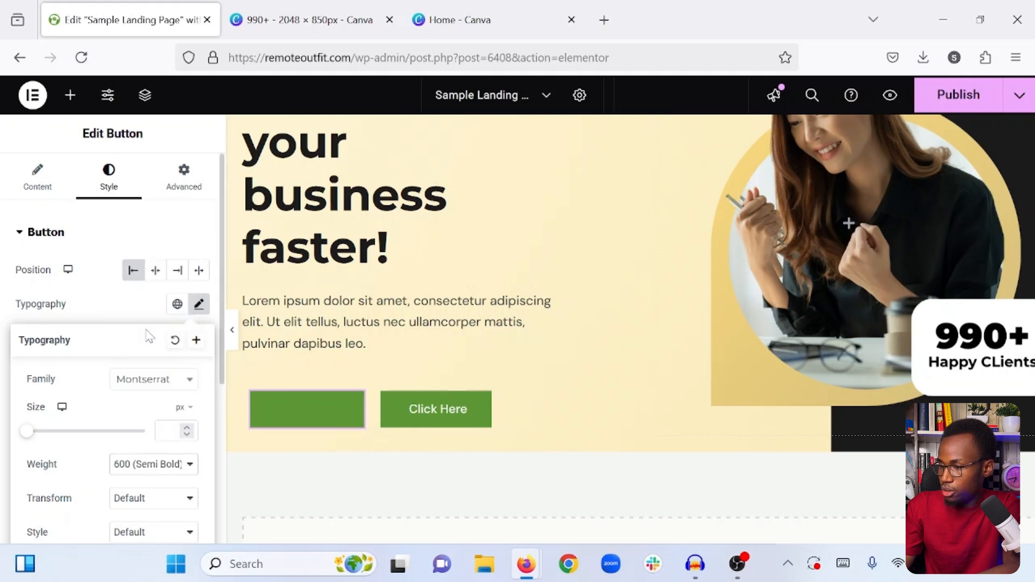
{"action": "left_click", "coordinate": [138, 316]}
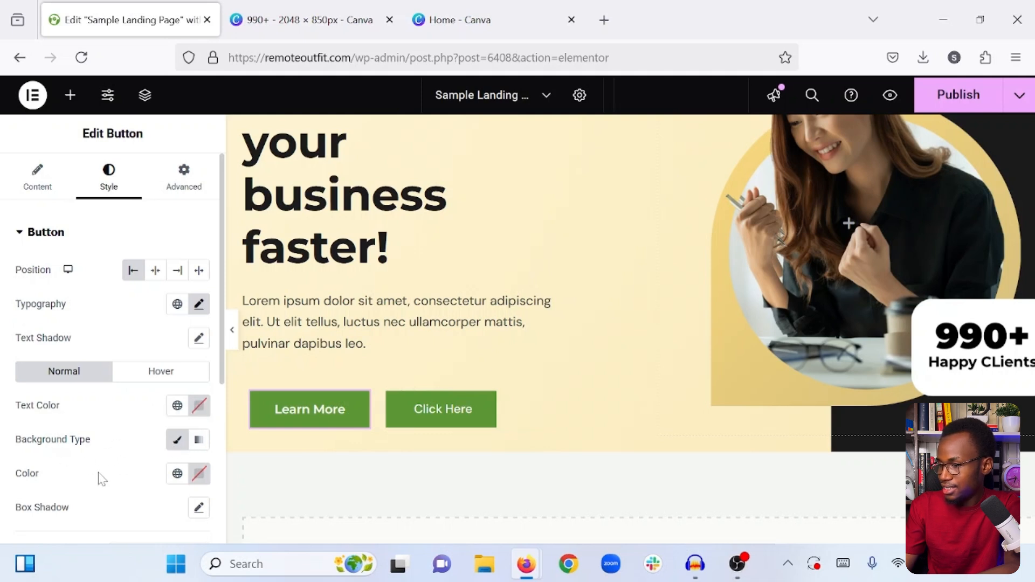
- Try a few reddish background colors on the "Learn More" button, then set it to the copied light pink #FECBC3
{"action": "left_click", "coordinate": [198, 474]}
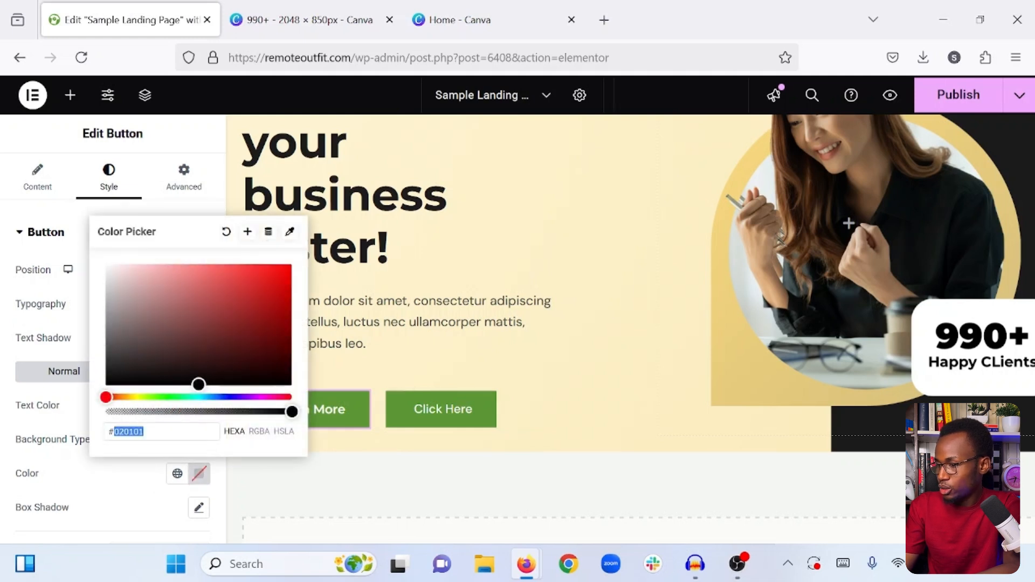
{"action": "double_click", "coordinate": [130, 432]}
{"action": "left_click_drag", "start_coordinate": [148, 432], "coordinate": [107, 432]}
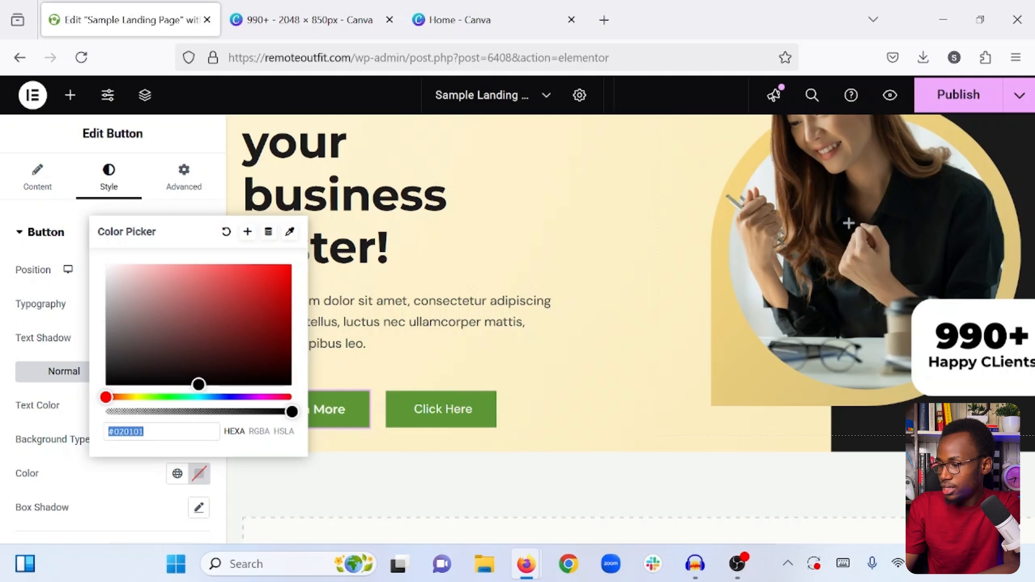
{"action": "left_click", "coordinate": [189, 333]}
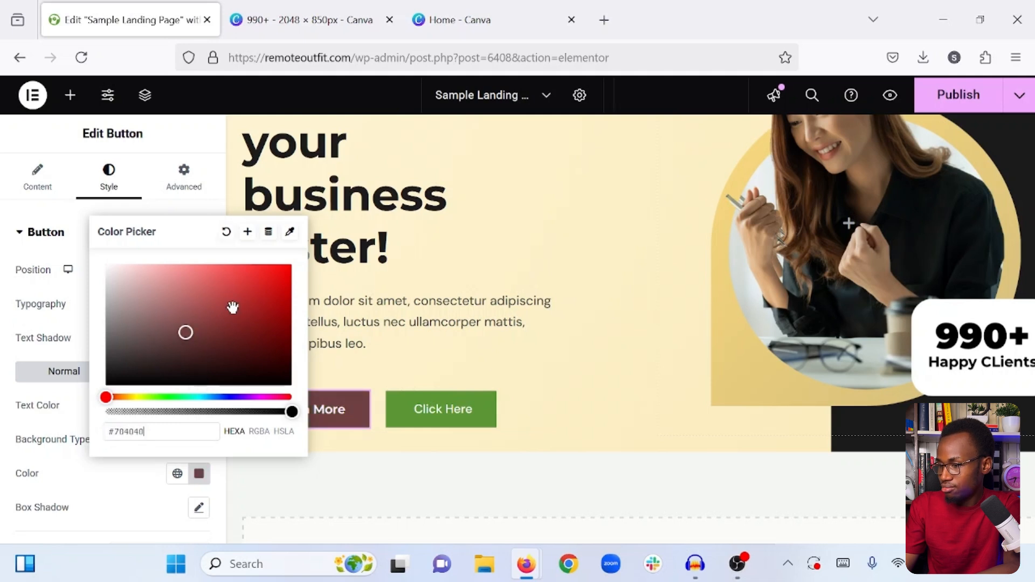
{"action": "left_click", "coordinate": [200, 308]}
{"action": "left_click", "coordinate": [217, 318]}
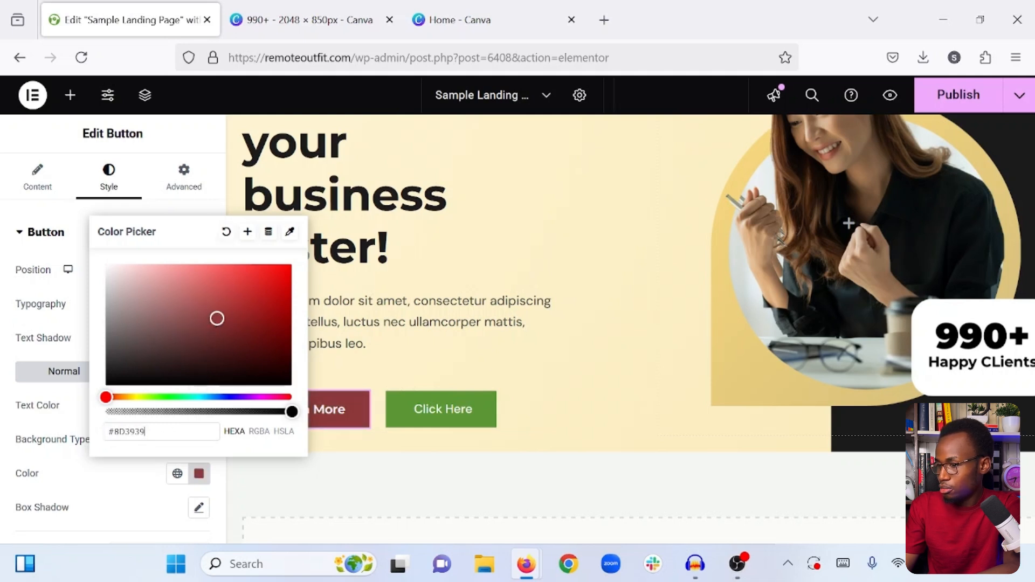
{"action": "key", "text": "ctrl+a"}
{"action": "type", "text": "#FECBC3"}
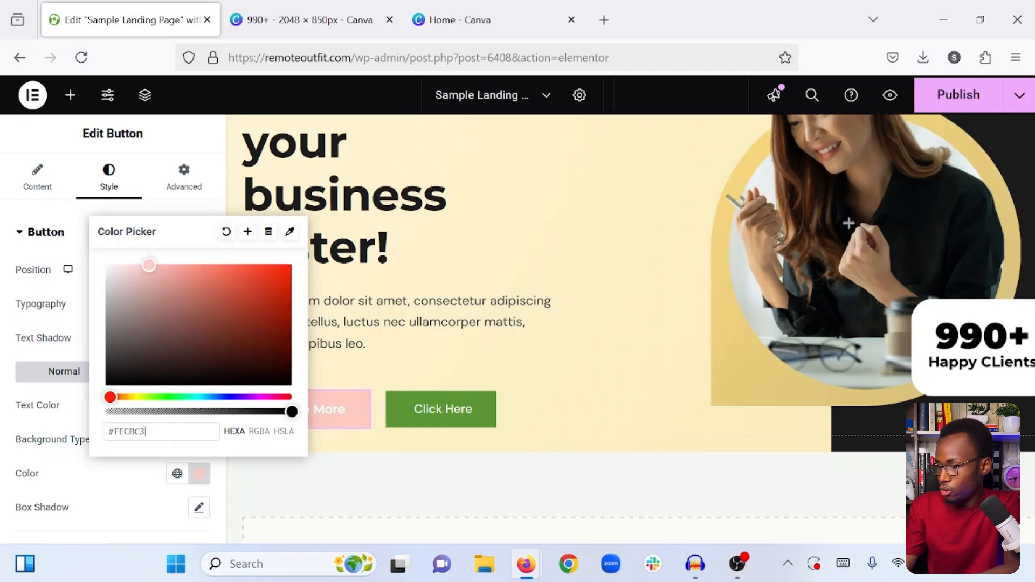
{"action": "left_click", "coordinate": [139, 466]}
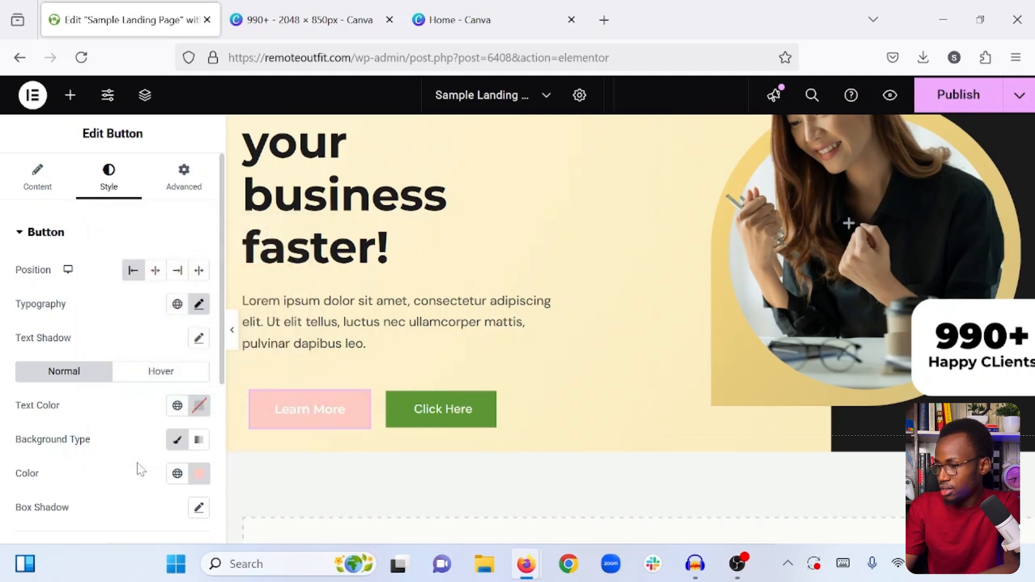
- Set the "Learn More" button's text color to #1c1c1c
{"action": "left_click", "coordinate": [199, 405]}
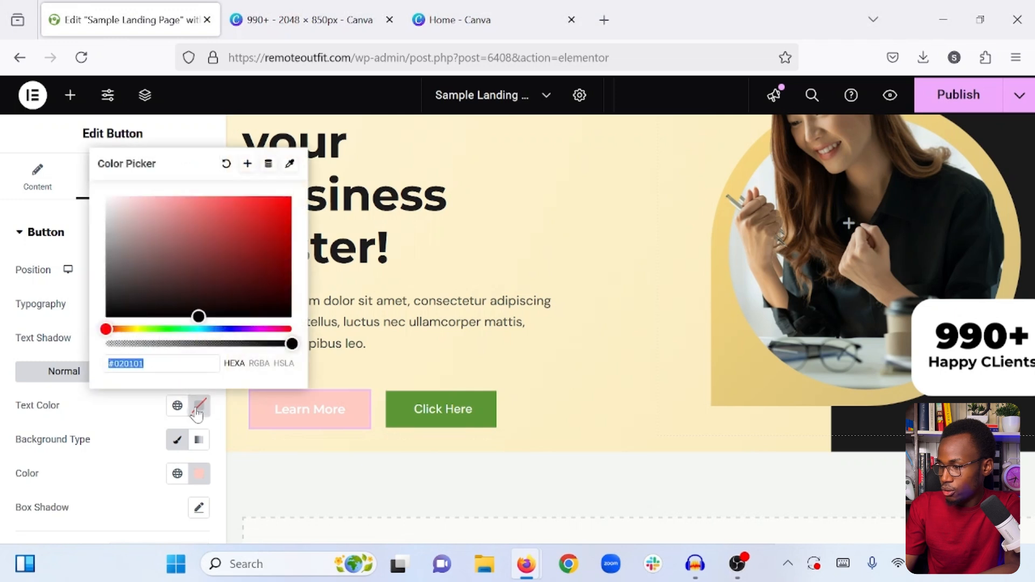
{"action": "double_click", "coordinate": [129, 363]}
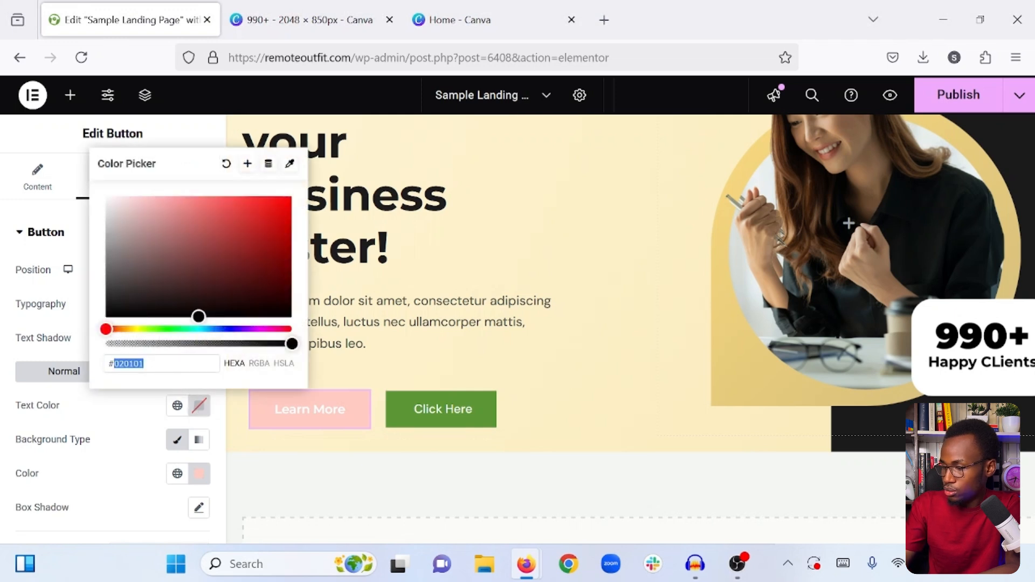
{"action": "type", "text": "1c1c1c"}
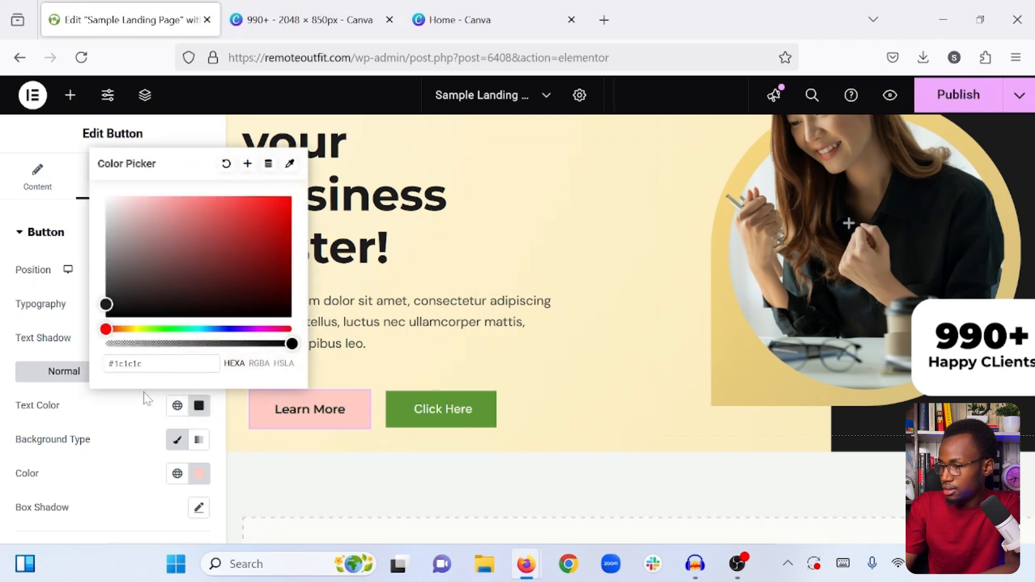
{"action": "left_click", "coordinate": [123, 424]}
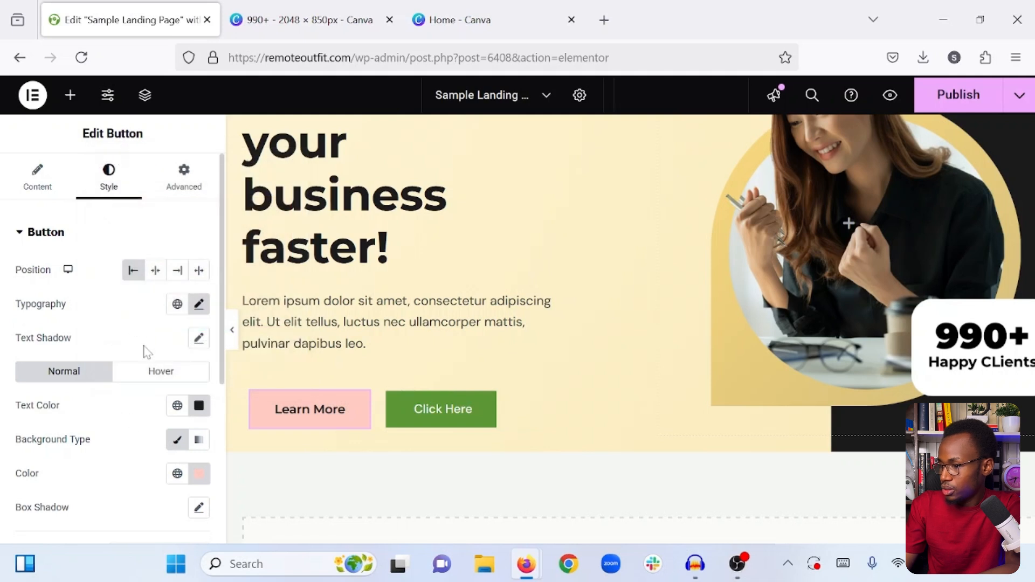
- Give the "Learn More" button a solid border 3 px wide on all sides and color it white
{"action": "scroll", "coordinate": [131, 399], "scroll_direction": "down", "scroll_amount": 5}
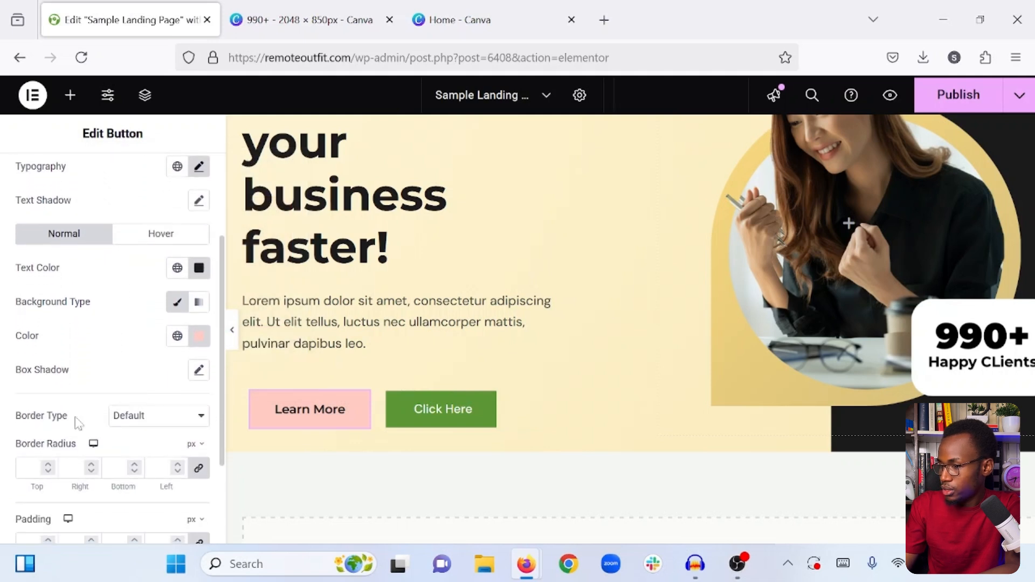
{"action": "left_click", "coordinate": [166, 415]}
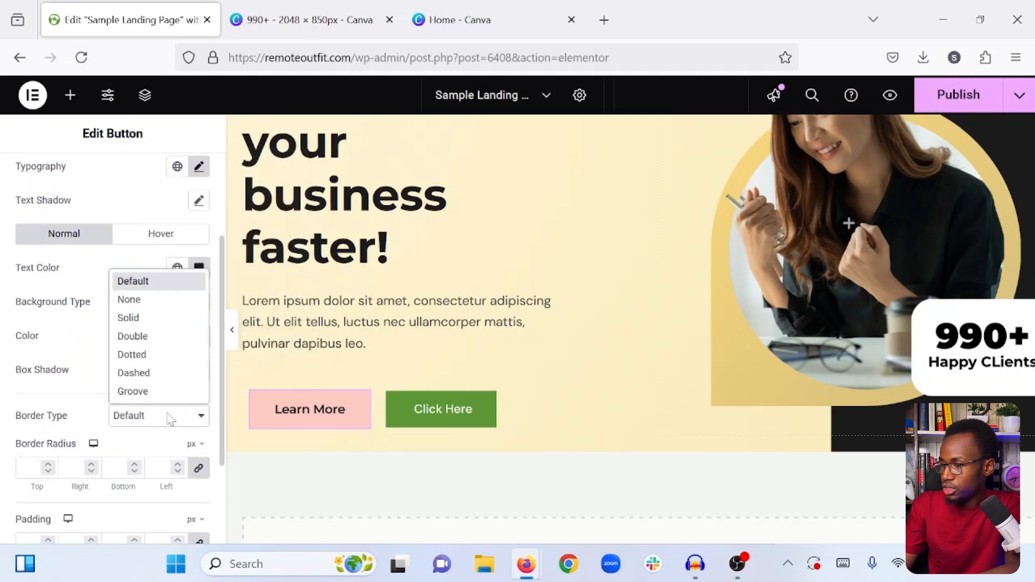
{"action": "left_click", "coordinate": [146, 319]}
{"action": "scroll", "coordinate": [92, 404], "scroll_direction": "down", "scroll_amount": 1}
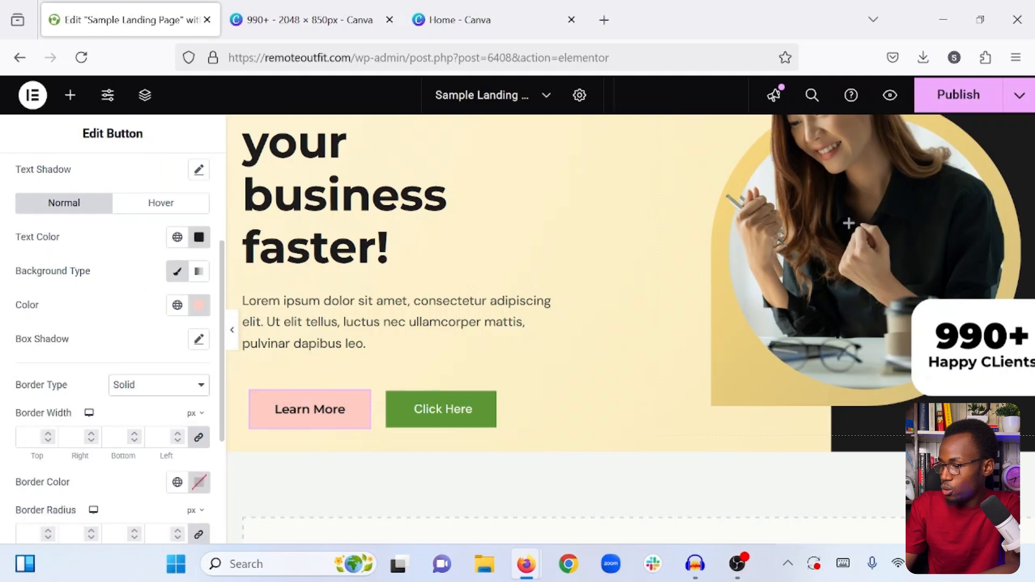
{"action": "left_click", "coordinate": [29, 437]}
{"action": "type", "text": "3"}
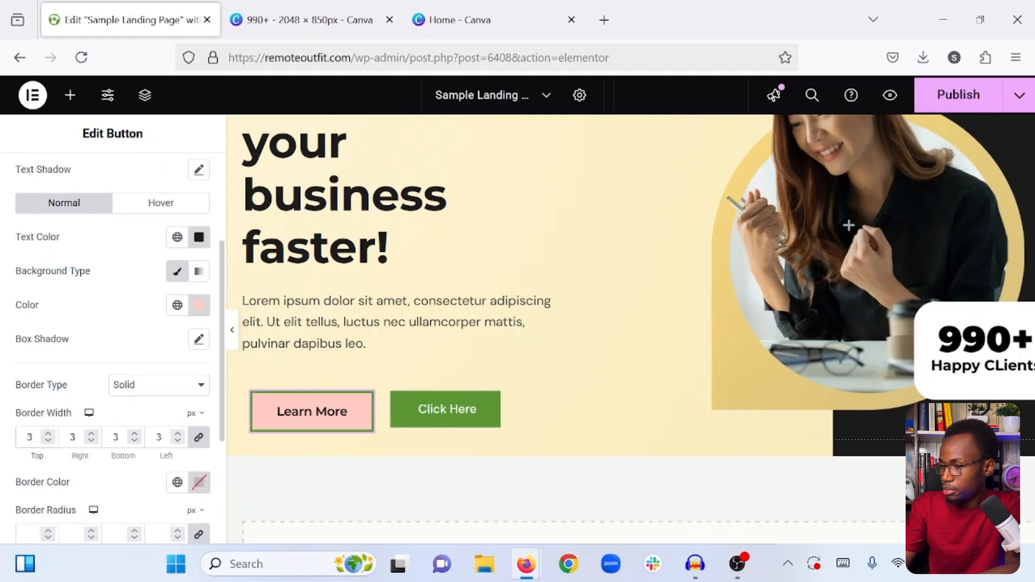
{"action": "scroll", "coordinate": [35, 457], "scroll_direction": "down", "scroll_amount": 1}
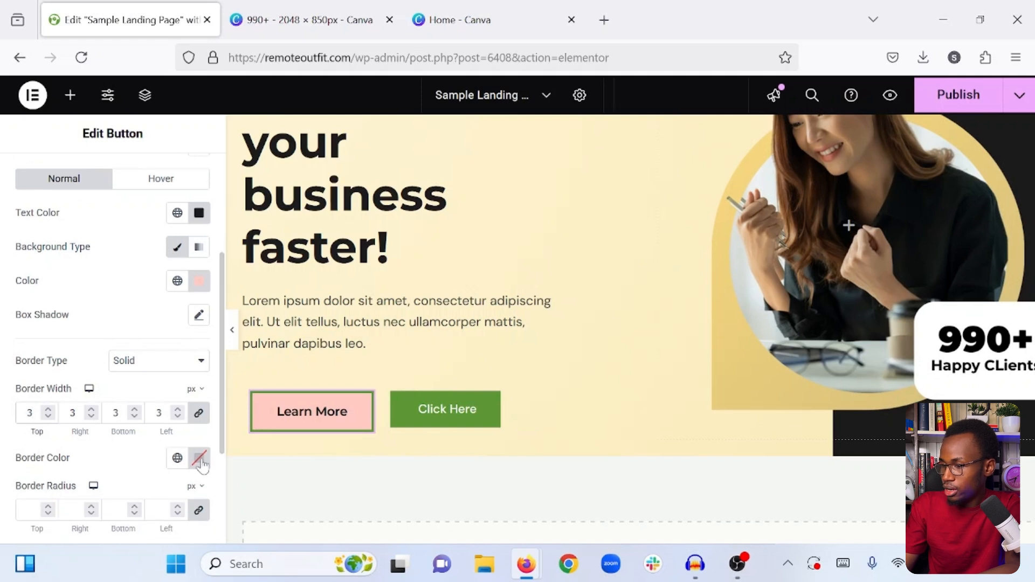
{"action": "left_click", "coordinate": [200, 458]}
{"action": "left_click", "coordinate": [106, 248]}
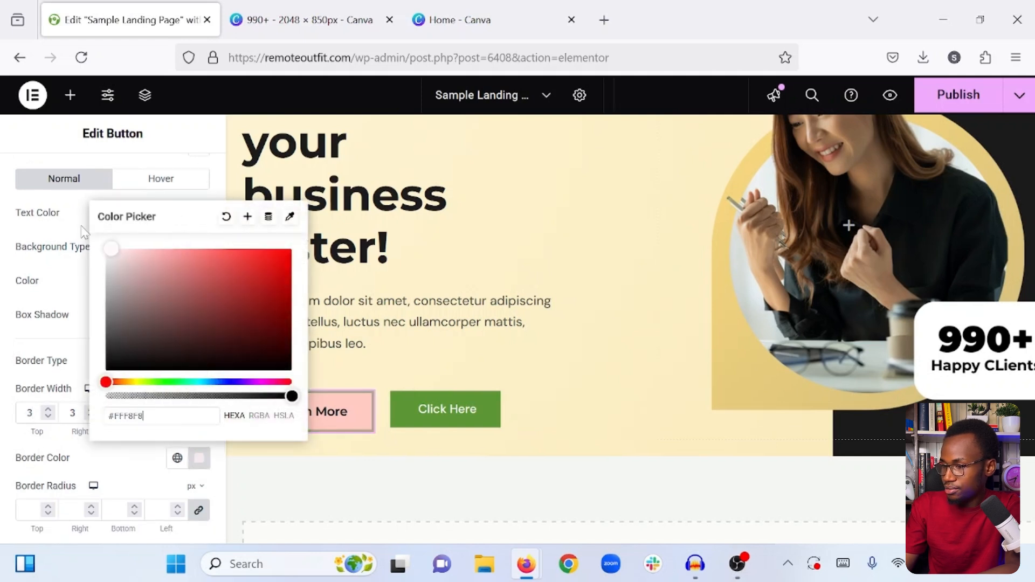
{"action": "left_click", "coordinate": [127, 459]}
- Round the "Learn More" button with a border radius of 50 px on all corners
{"action": "scroll", "coordinate": [127, 458], "scroll_direction": "down", "scroll_amount": 1}
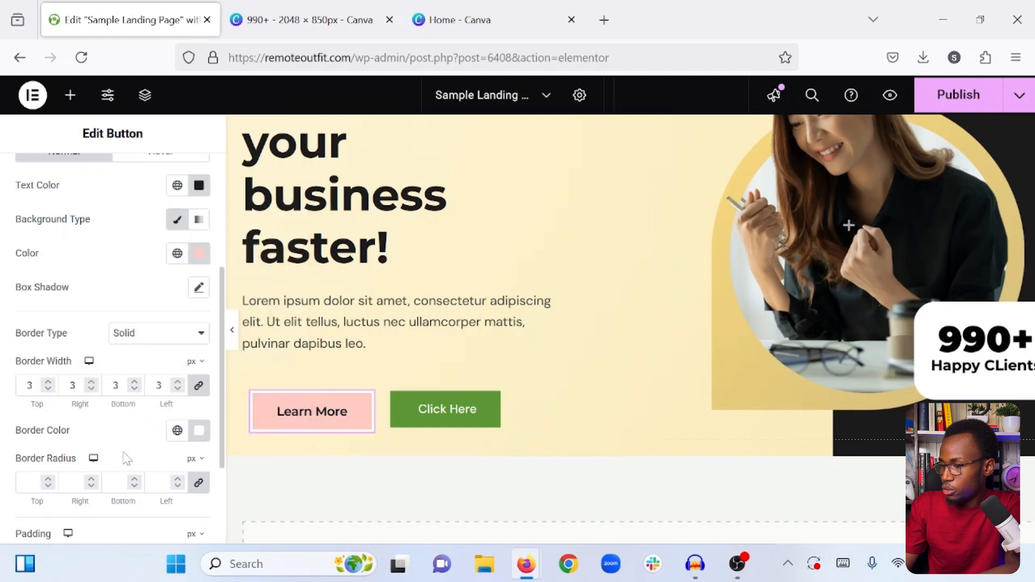
{"action": "left_click", "coordinate": [30, 482]}
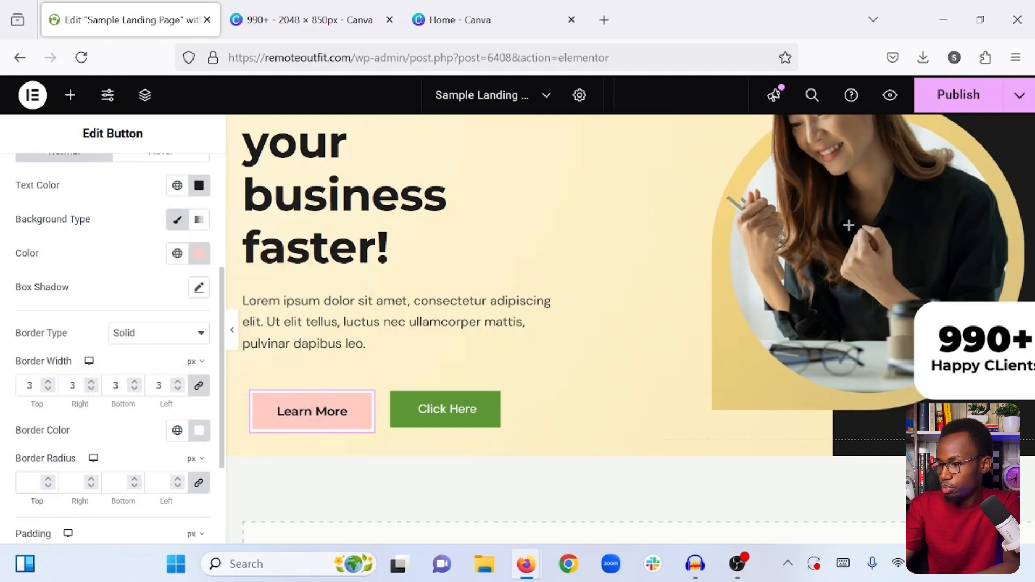
{"action": "type", "text": "50"}
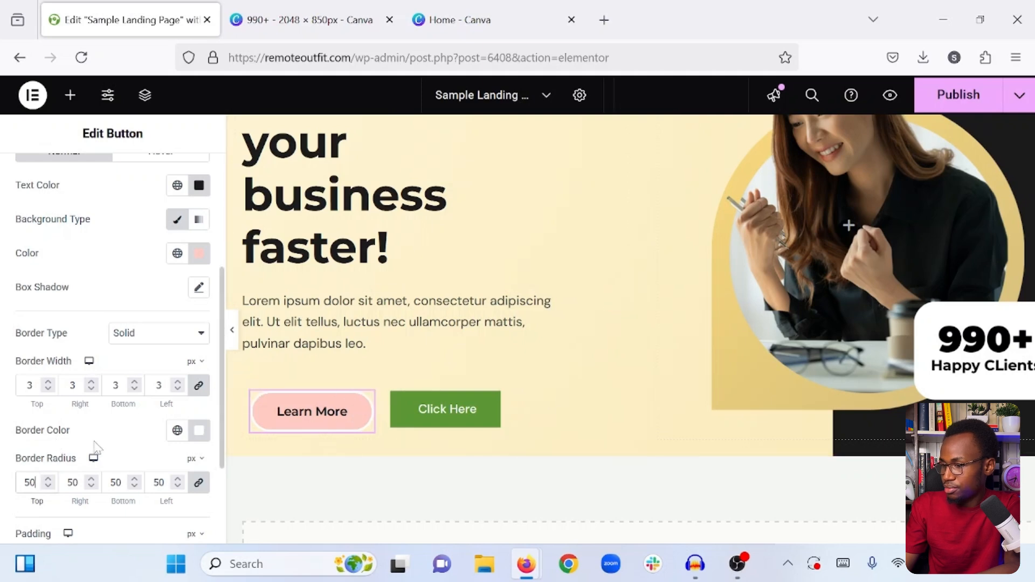
- Preview the hero section at full width without the editing panel, return to editing, and publish the page
{"action": "left_click", "coordinate": [232, 329]}
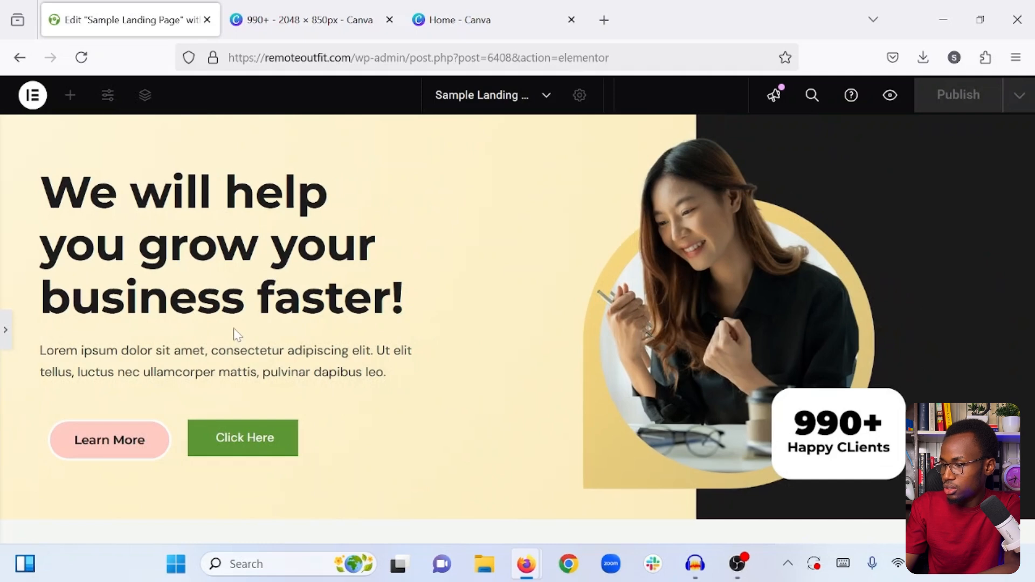
{"action": "left_click", "coordinate": [4, 334]}
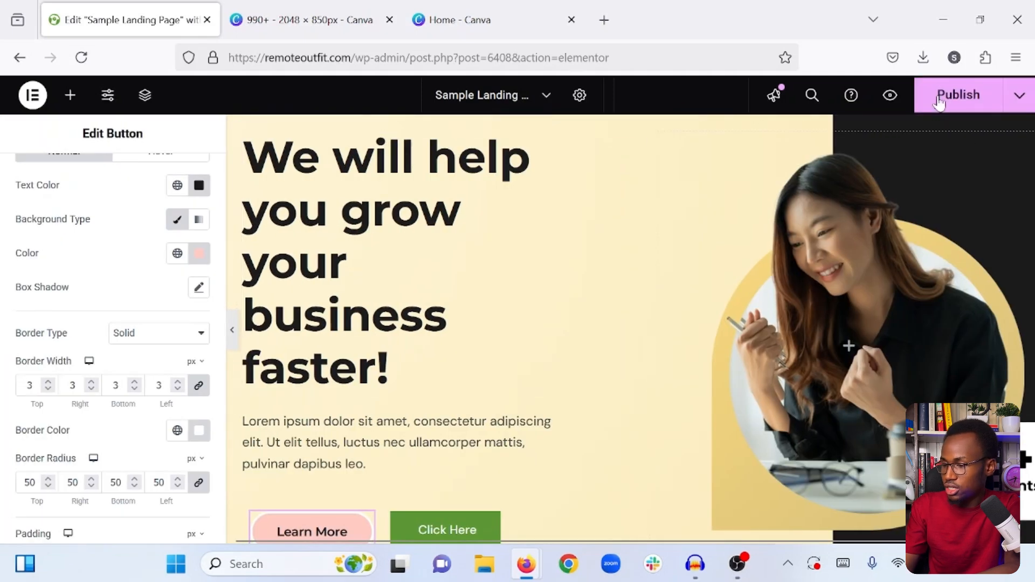
{"action": "left_click", "coordinate": [939, 103]}
- Copy the "Learn More" button and paste its style onto the "Click Here" button
{"action": "scroll", "coordinate": [657, 305], "scroll_direction": "down", "scroll_amount": 2}
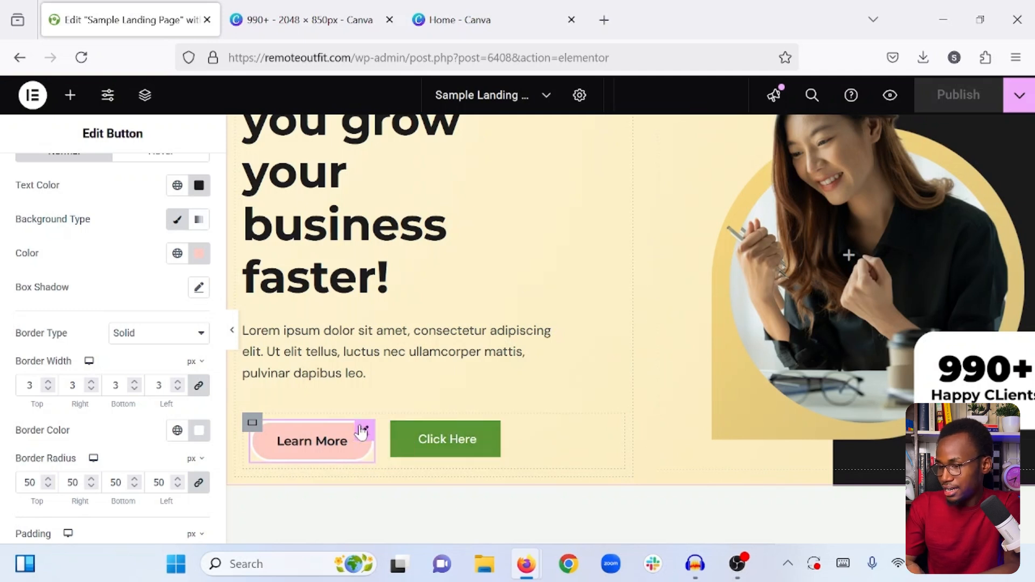
{"action": "right_click", "coordinate": [361, 431]}
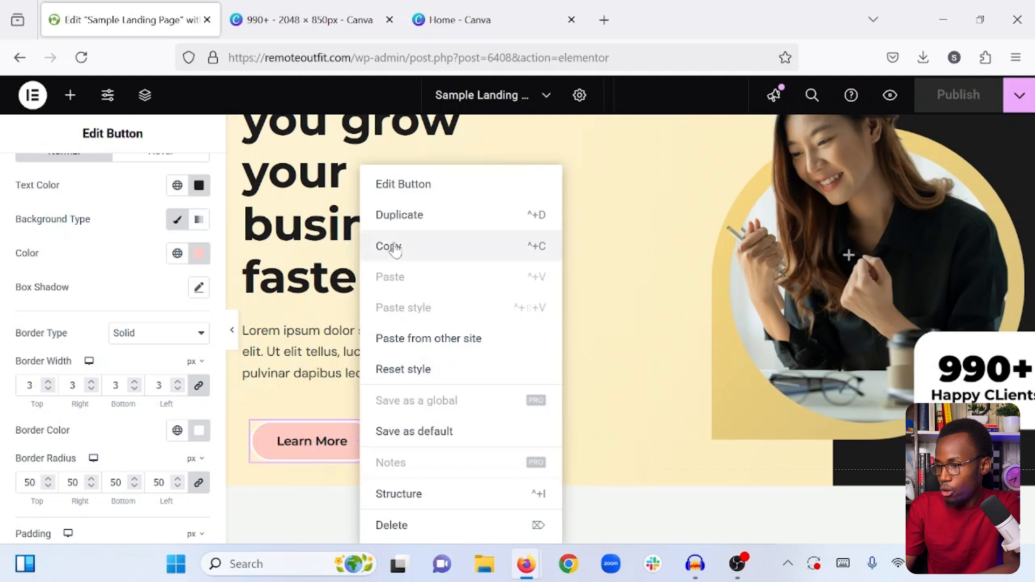
{"action": "left_click", "coordinate": [393, 250]}
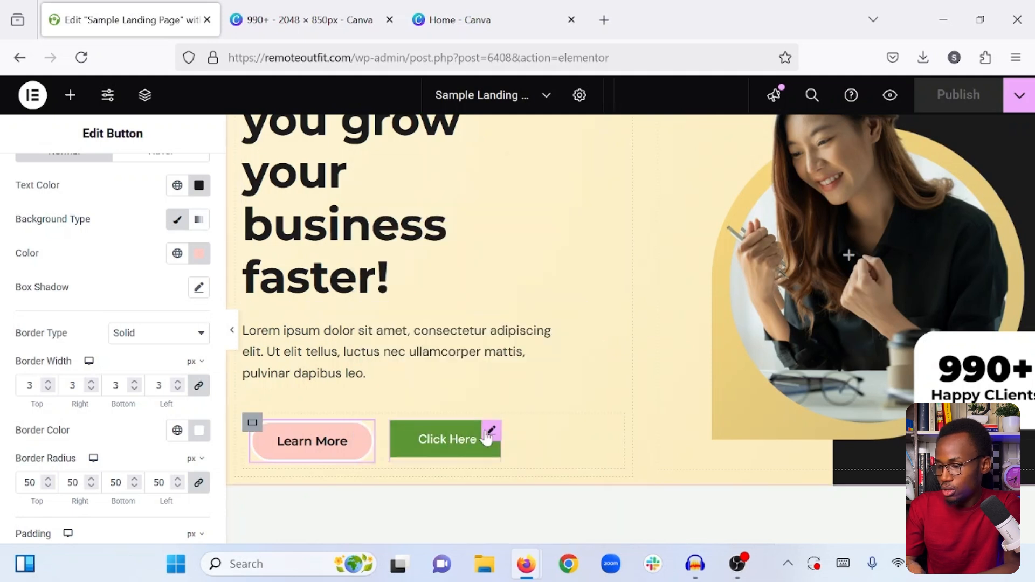
{"action": "right_click", "coordinate": [487, 437]}
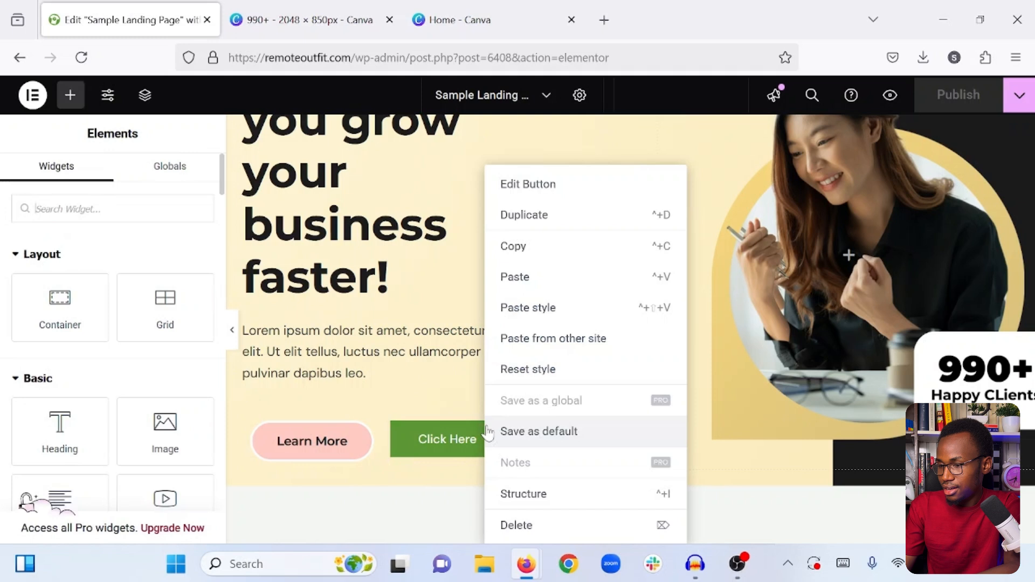
{"action": "left_click", "coordinate": [542, 312]}
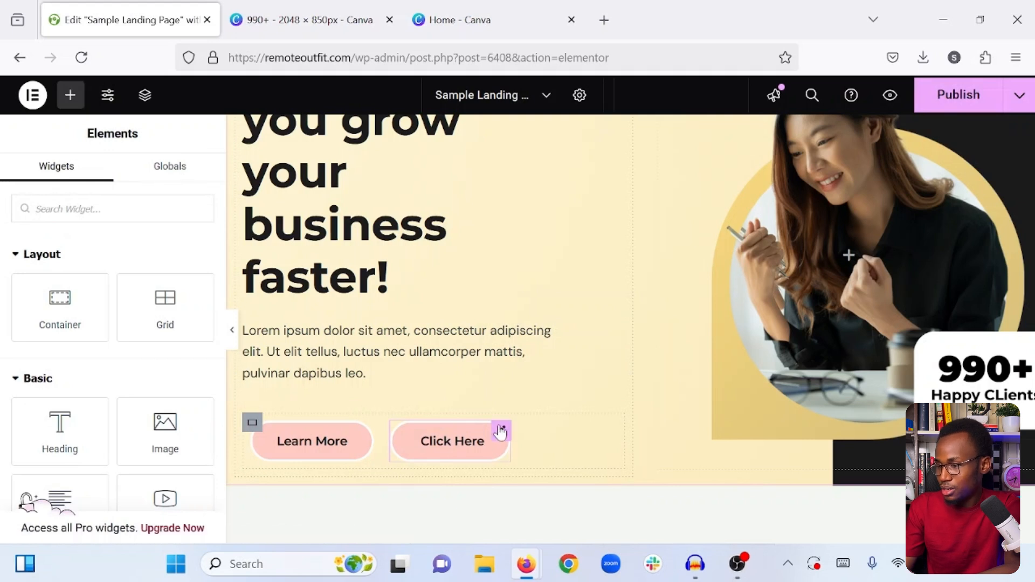
- Change the second button's text to "Book a Call"
{"action": "left_click", "coordinate": [501, 430]}
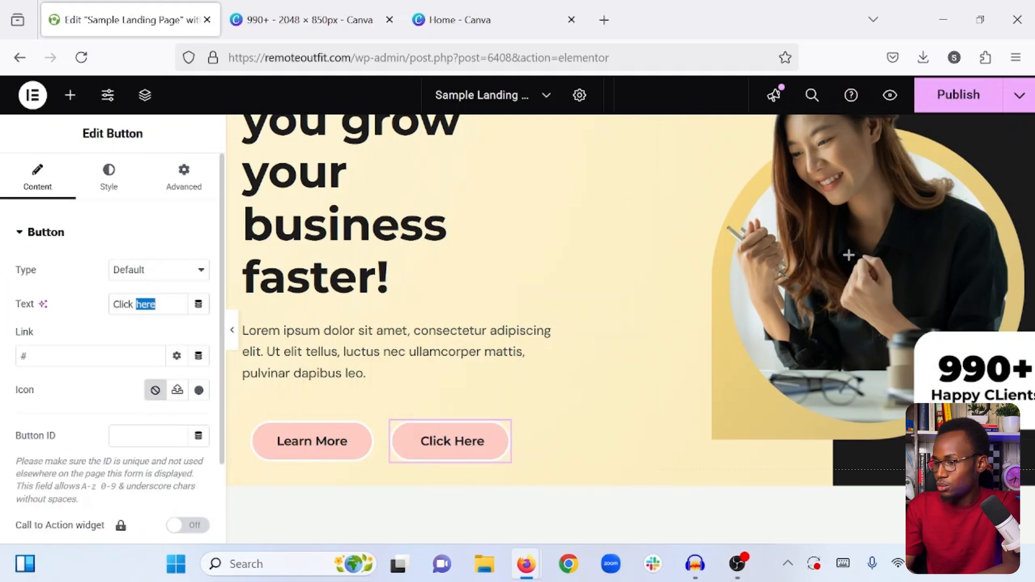
{"action": "triple_click", "coordinate": [146, 304]}
{"action": "type", "text": "Book a Call"}
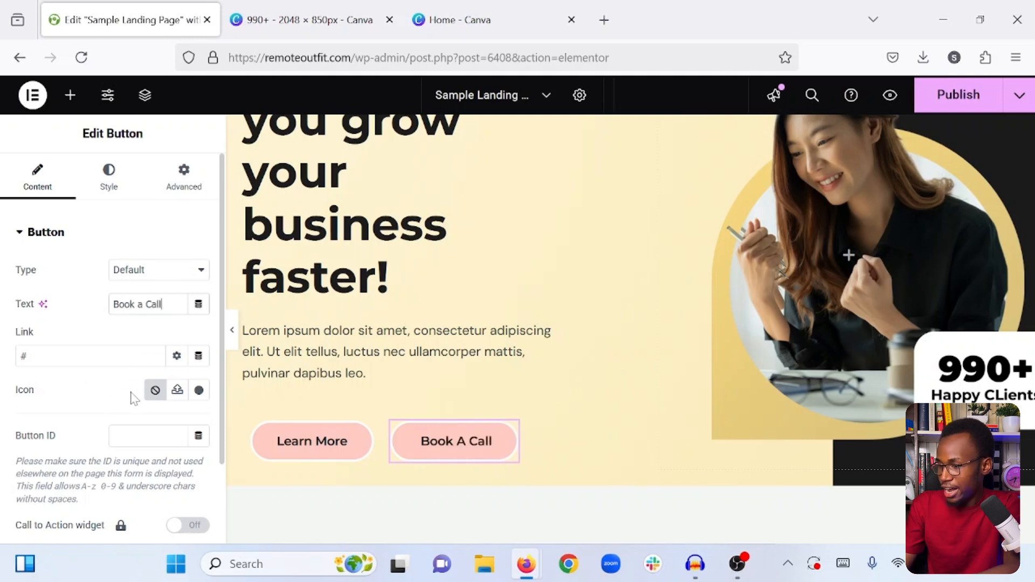
- Add the "Phone alt" icon from the icon library to the "Book a Call" button
{"action": "left_click", "coordinate": [198, 390]}
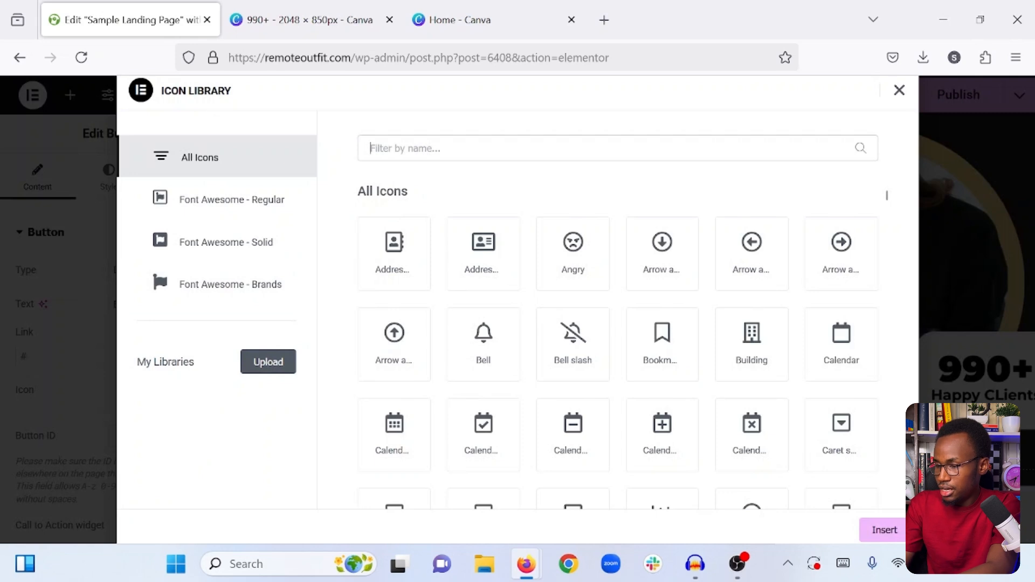
{"action": "type", "text": "arro"}
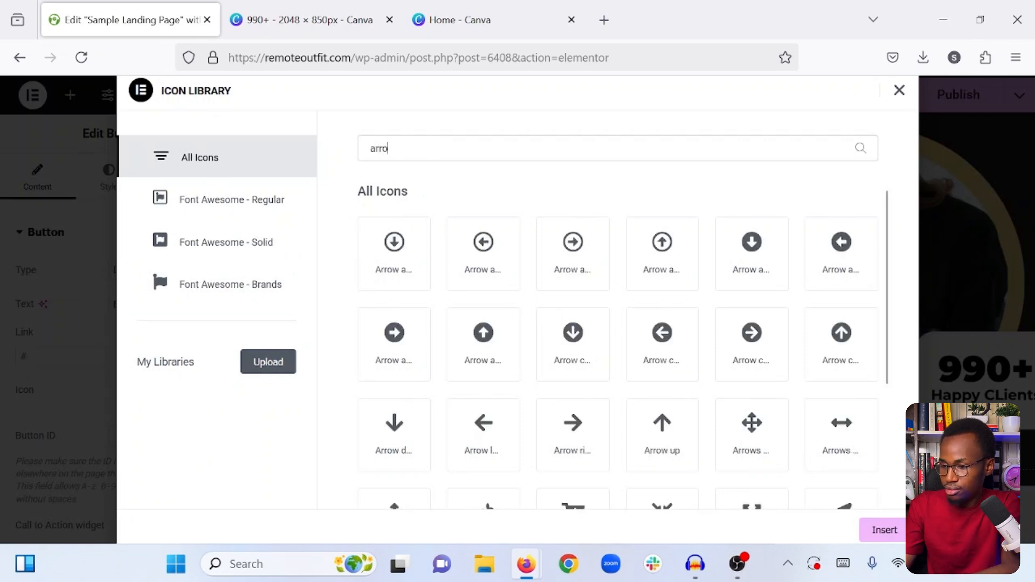
{"action": "key", "text": "BackSpace"}
{"action": "key", "text": "BackSpace"}
{"action": "key", "text": "BackSpace"}
{"action": "key", "text": "BackSpace"}
{"action": "type", "text": "call"}
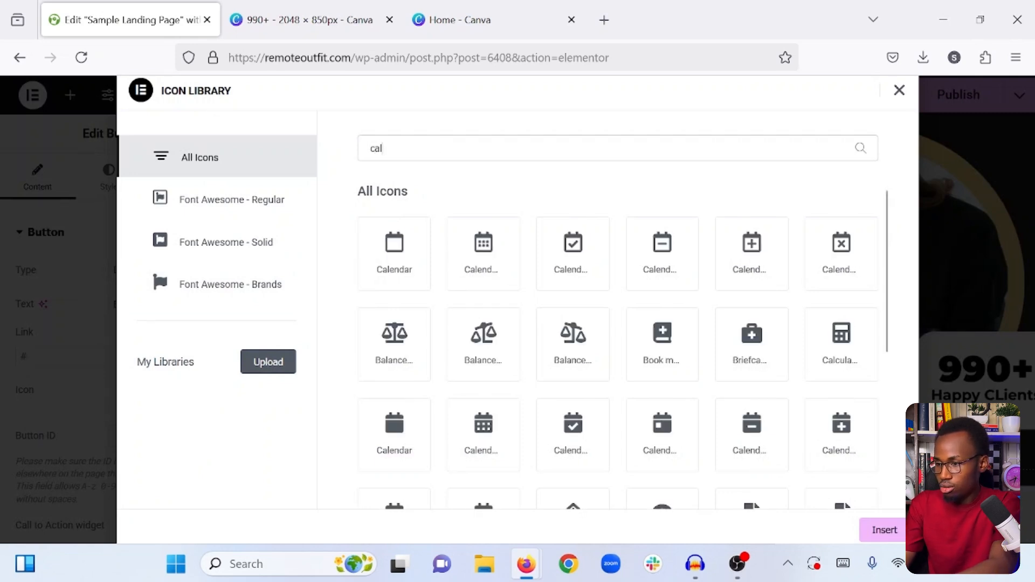
{"action": "key", "text": "BackSpace"}
{"action": "key", "text": "BackSpace"}
{"action": "key", "text": "BackSpace"}
{"action": "key", "text": "BackSpace"}
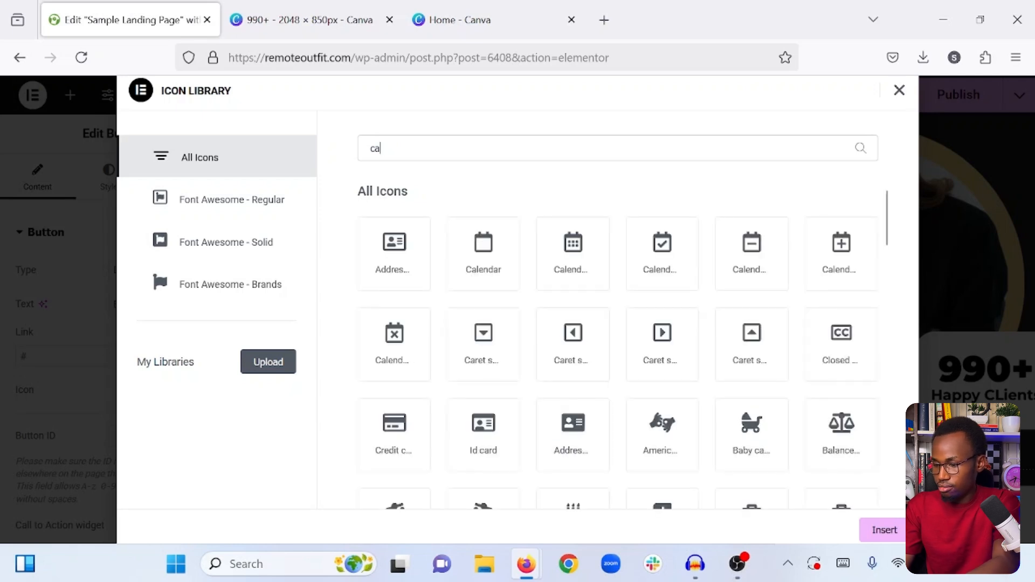
{"action": "type", "text": "phone"}
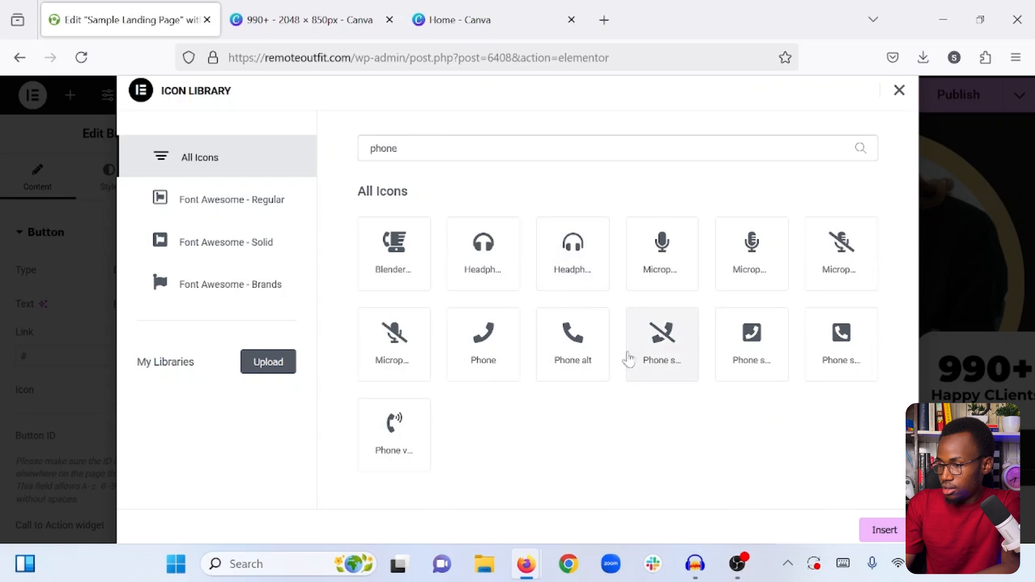
{"action": "left_click", "coordinate": [566, 351]}
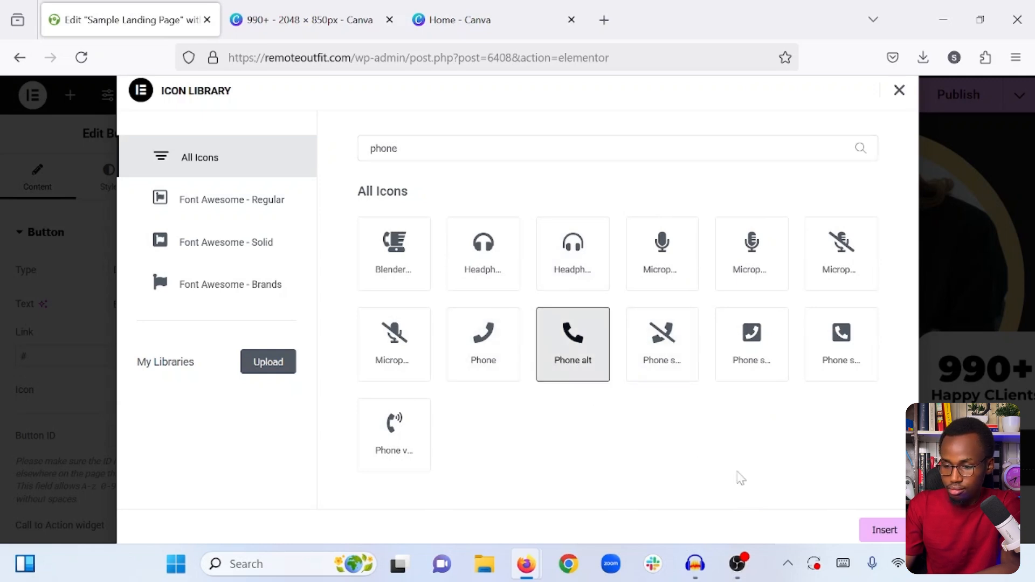
{"action": "left_click", "coordinate": [886, 533]}
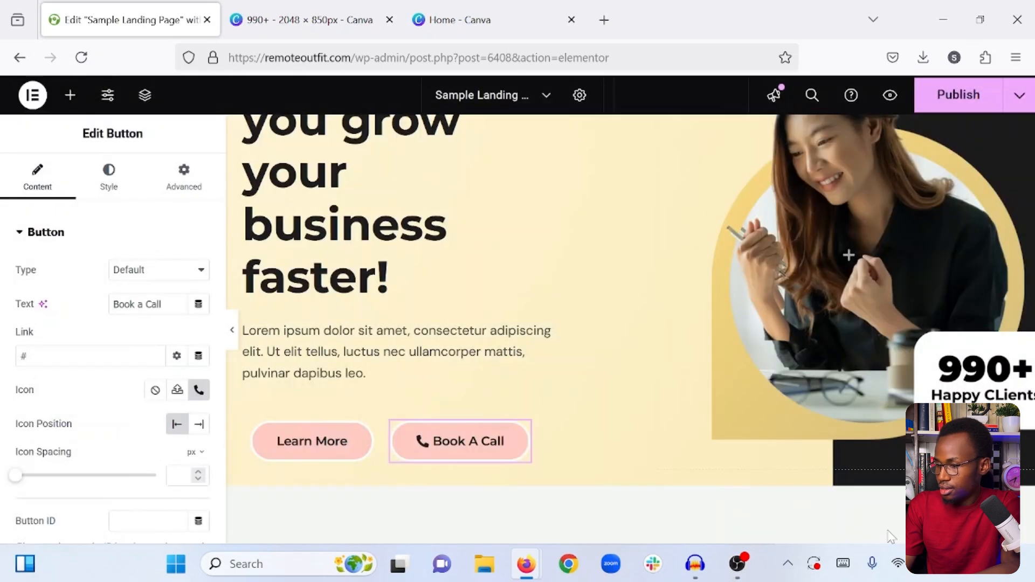
- Set the icon spacing of the "Book a Call" button to 10 px
{"action": "scroll", "coordinate": [91, 377], "scroll_direction": "down", "scroll_amount": 4}
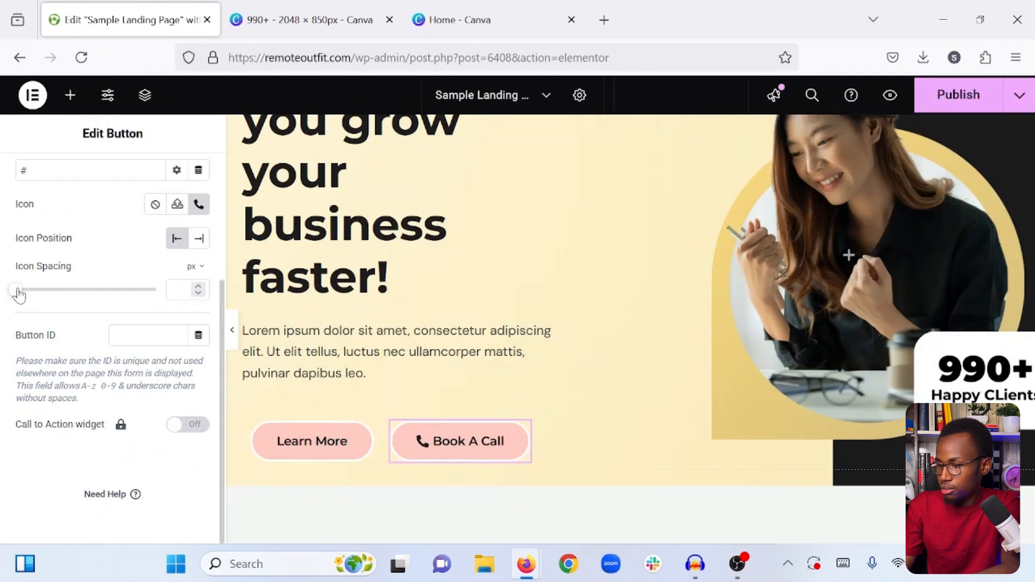
{"action": "left_click_drag", "start_coordinate": [19, 294], "coordinate": [52, 293]}
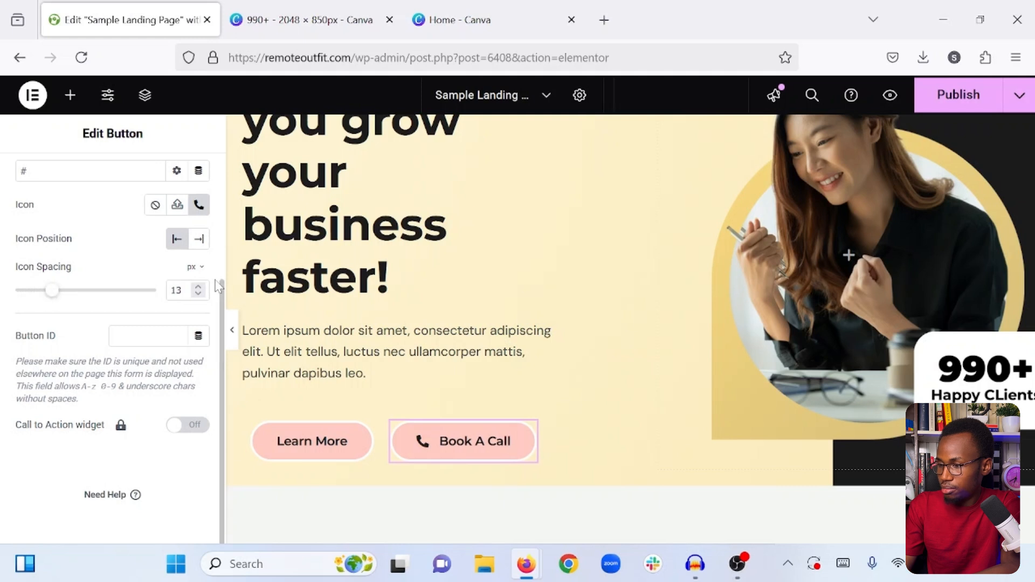
{"action": "left_click", "coordinate": [199, 288]}
{"action": "left_click", "coordinate": [199, 288]}
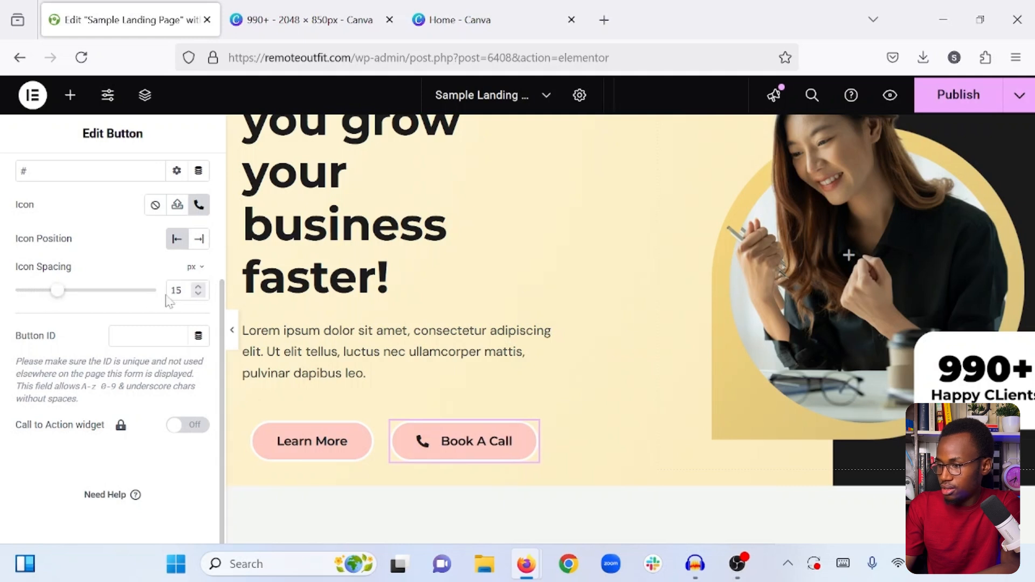
{"action": "left_click", "coordinate": [199, 294]}
{"action": "left_click", "coordinate": [199, 294]}
{"action": "left_click", "coordinate": [199, 294]}
{"action": "left_click", "coordinate": [199, 294]}
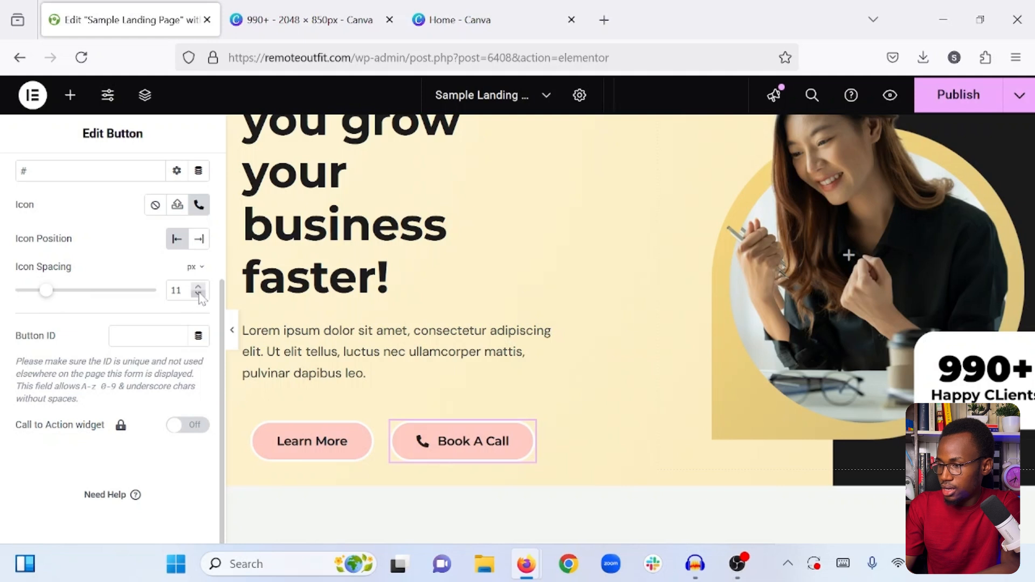
{"action": "left_click", "coordinate": [199, 294]}
- Copy the hex code #FECBC3 of the "Book a Call" button's background color
{"action": "scroll", "coordinate": [41, 391], "scroll_direction": "up", "scroll_amount": 3}
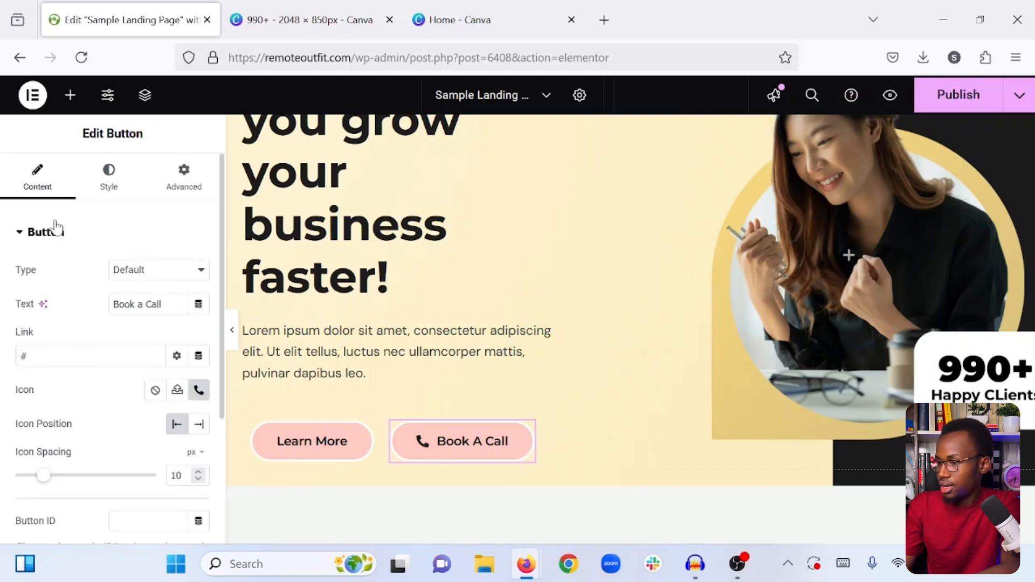
{"action": "left_click", "coordinate": [95, 169]}
{"action": "scroll", "coordinate": [95, 300], "scroll_direction": "down", "scroll_amount": 2}
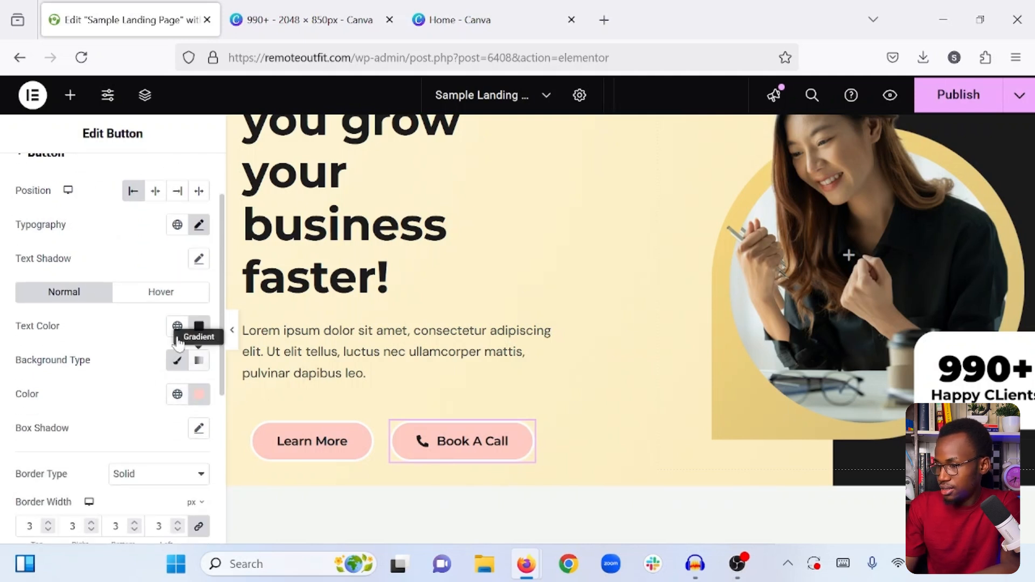
{"action": "left_click", "coordinate": [200, 328]}
{"action": "left_click", "coordinate": [201, 328]}
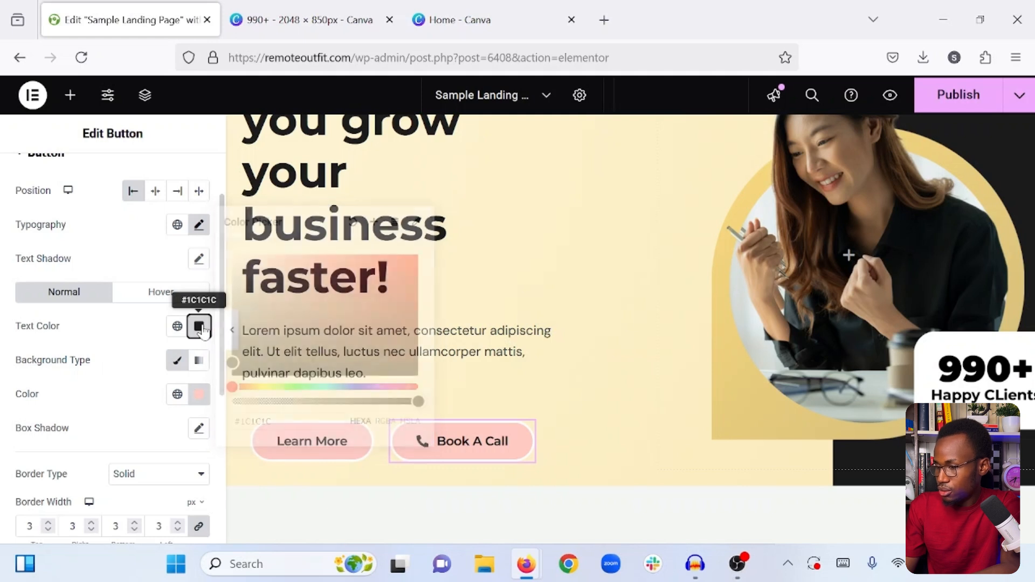
{"action": "left_click", "coordinate": [199, 396]}
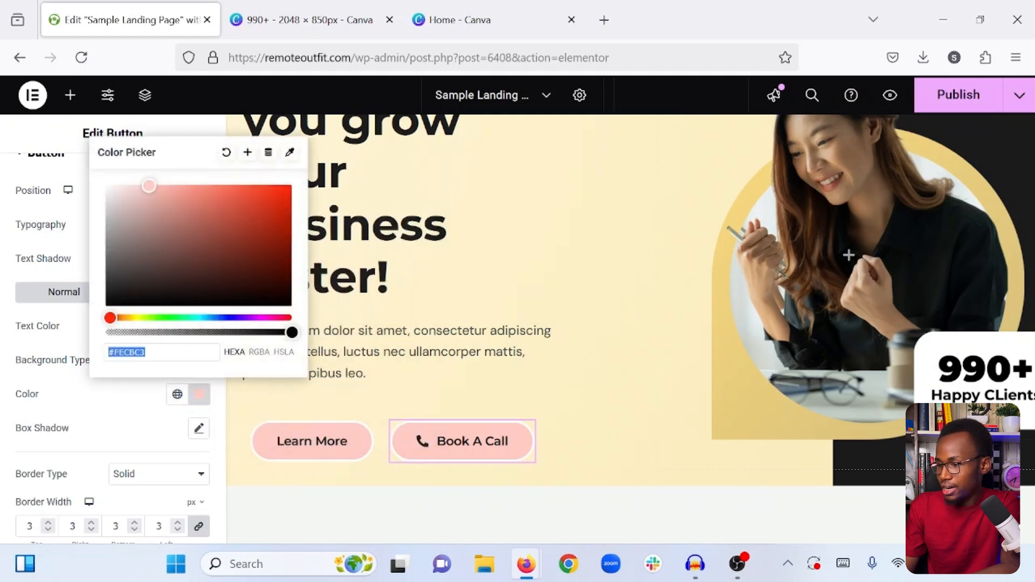
{"action": "right_click", "coordinate": [130, 348]}
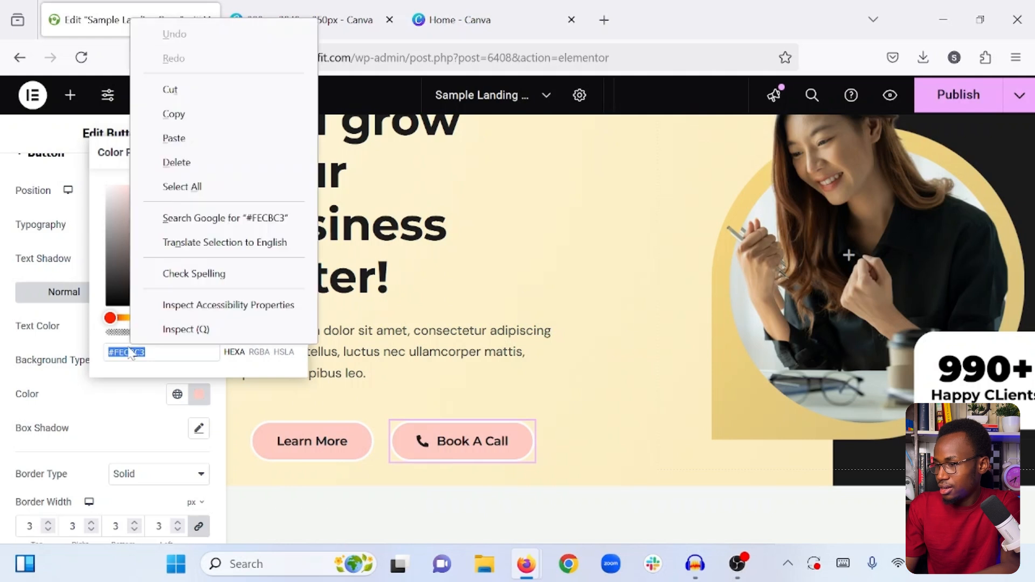
{"action": "left_click", "coordinate": [173, 111]}
{"action": "left_click", "coordinate": [146, 389]}
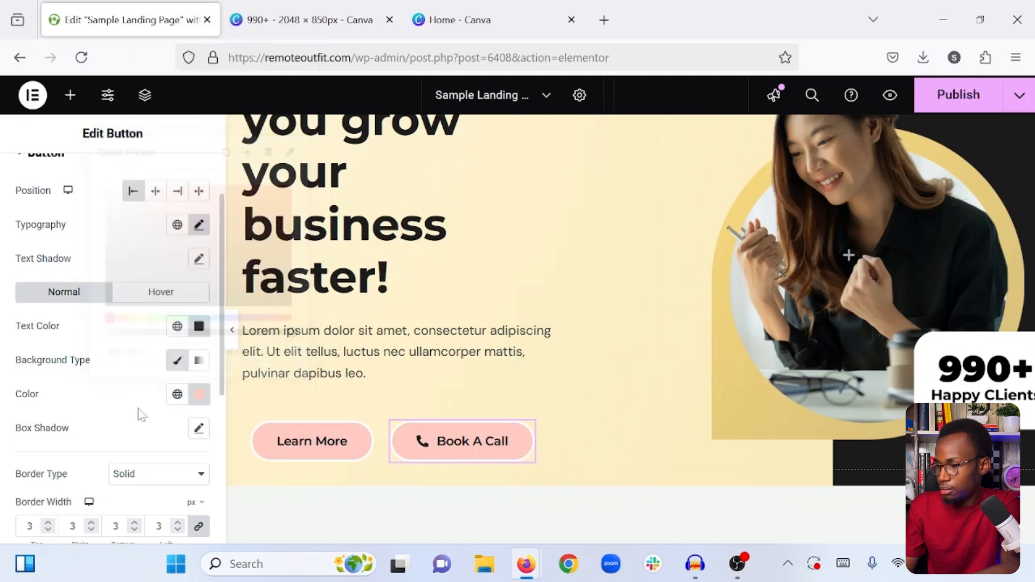
- Change the "Book a Call" button's background color to white
{"action": "left_click", "coordinate": [199, 394]}
{"action": "left_click", "coordinate": [107, 184]}
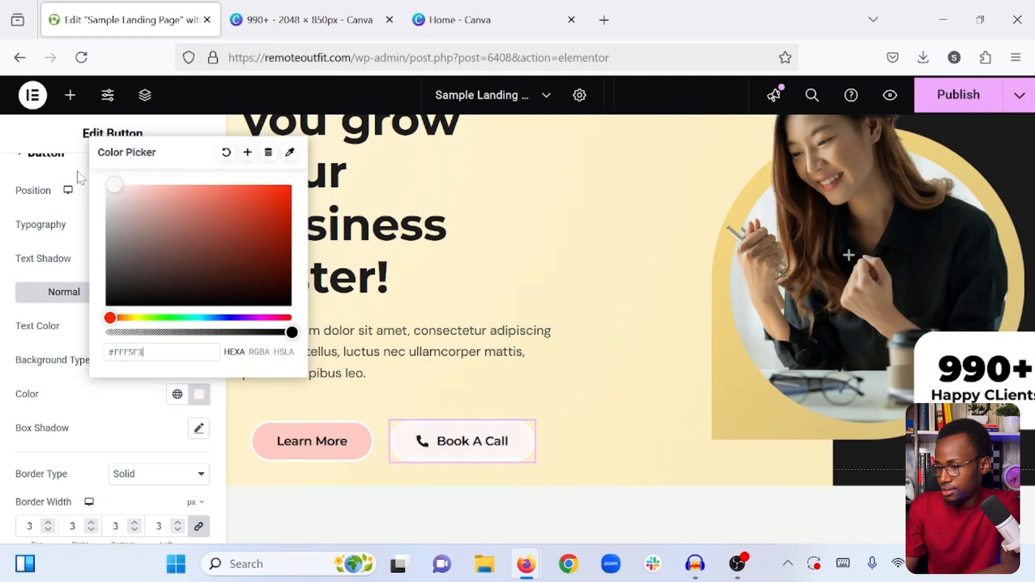
{"action": "left_click", "coordinate": [114, 390]}
- Set the "Book a Call" button's border color to the copied #FECBC3 and preview the hero section without the editing panel
{"action": "scroll", "coordinate": [115, 398], "scroll_direction": "down", "scroll_amount": 4}
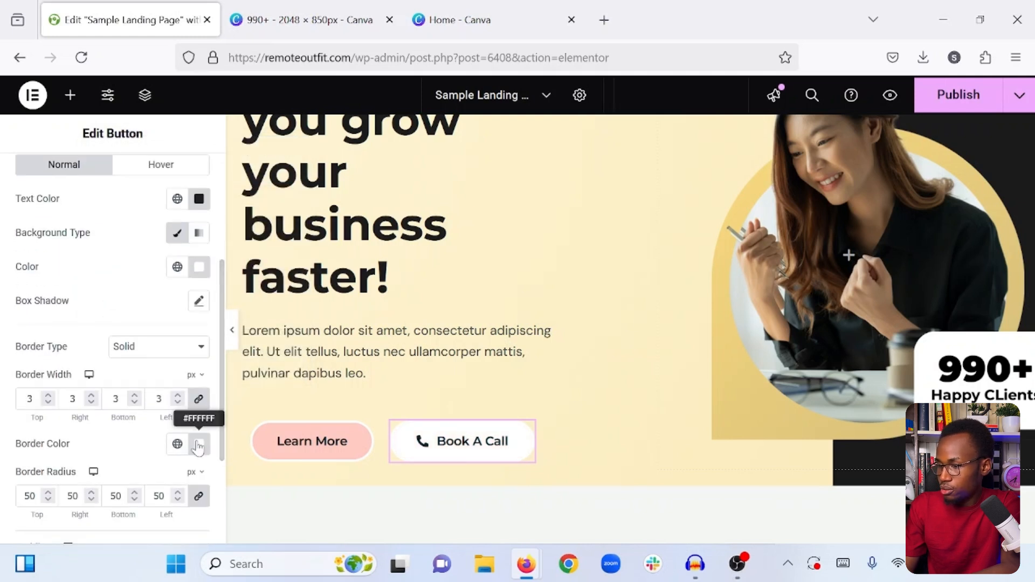
{"action": "left_click", "coordinate": [199, 444]}
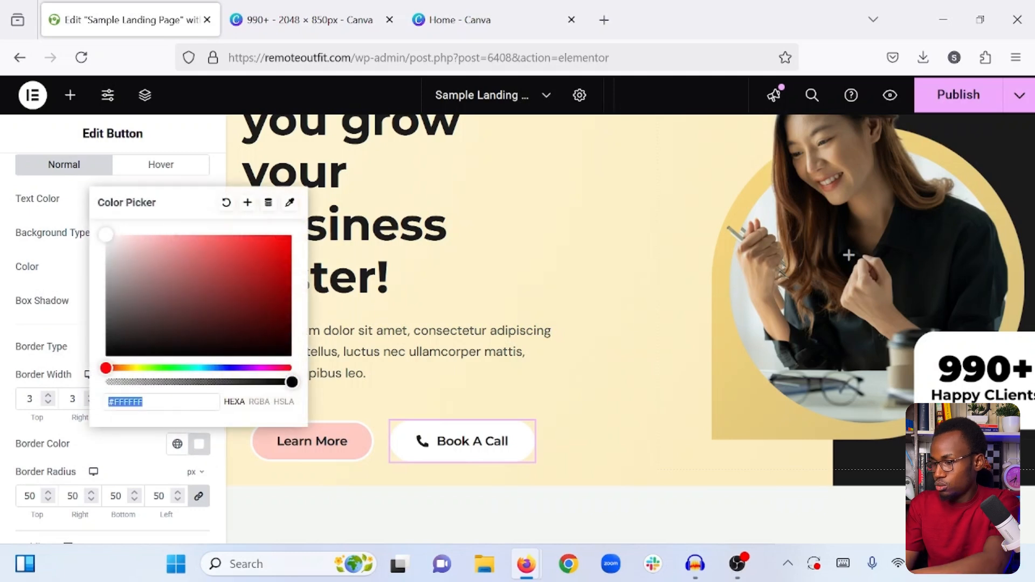
{"action": "key", "text": "ctrl+v"}
{"action": "left_click", "coordinate": [145, 446]}
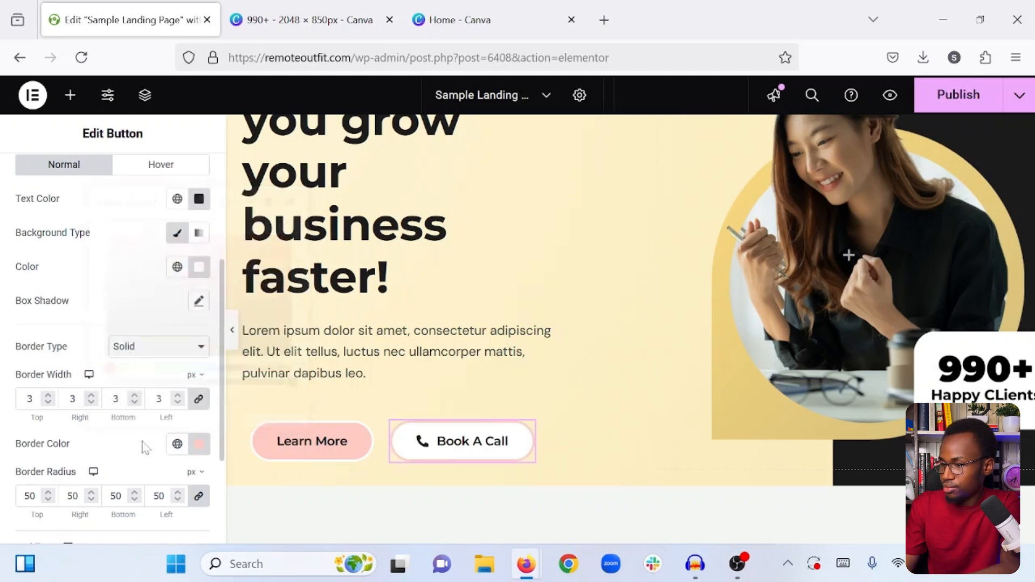
{"action": "left_click", "coordinate": [233, 331]}
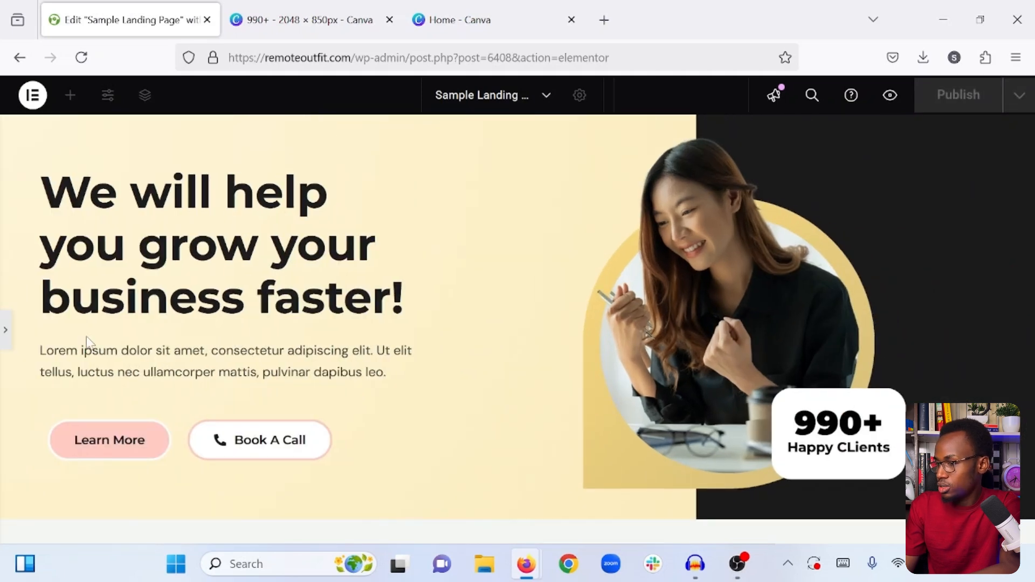
{"action": "left_click", "coordinate": [4, 337]}
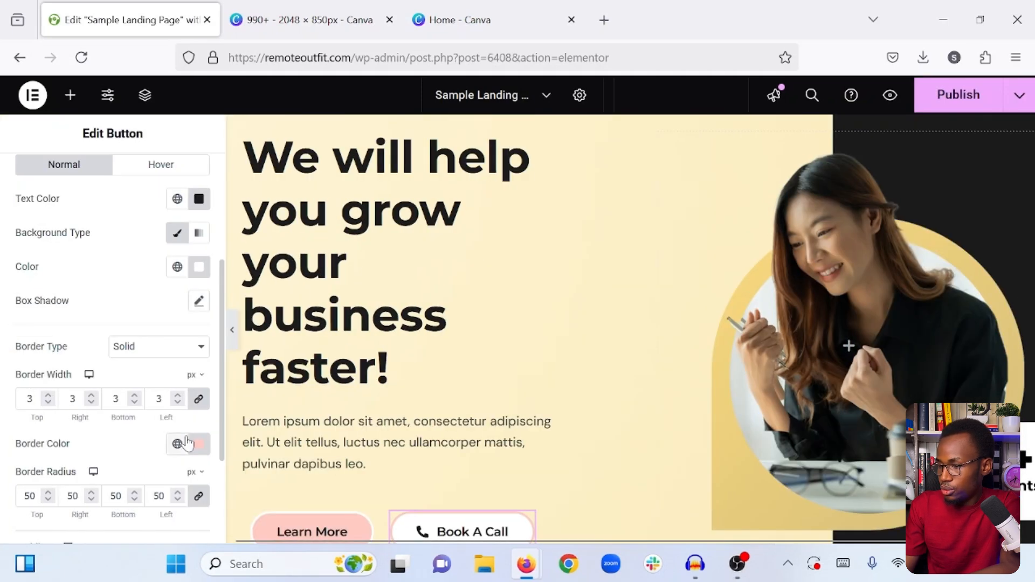
- Set the padding of the container holding the two buttons to 0 px on all sides
{"action": "scroll", "coordinate": [186, 443], "scroll_direction": "down", "scroll_amount": 2}
{"action": "scroll", "coordinate": [281, 334], "scroll_direction": "down", "scroll_amount": 3}
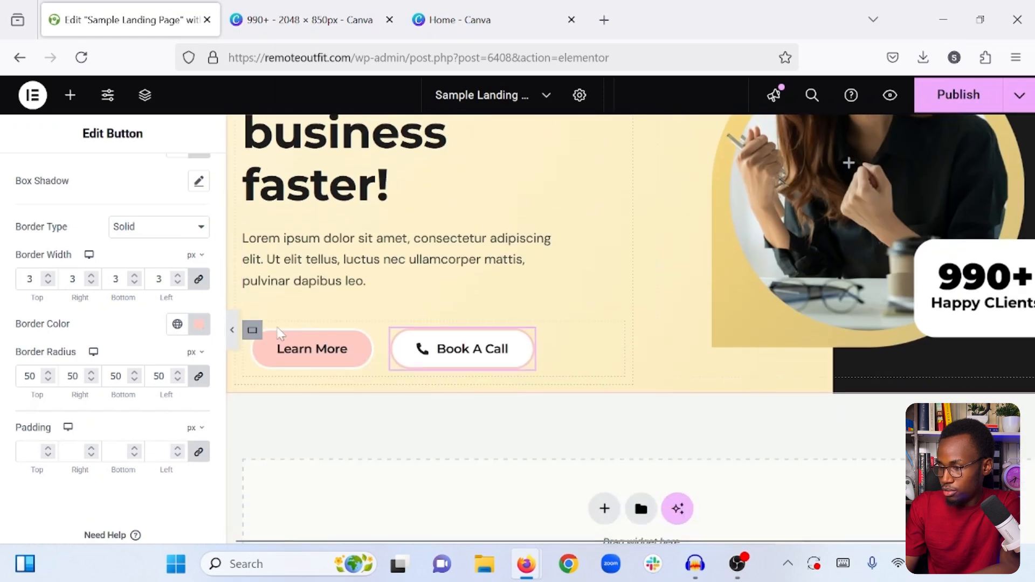
{"action": "left_click", "coordinate": [252, 331]}
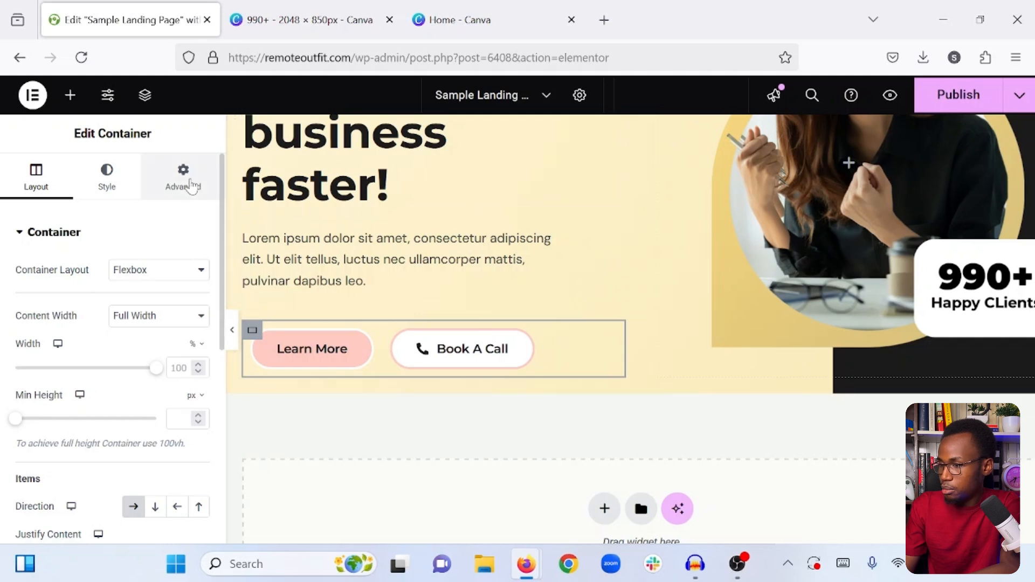
{"action": "left_click", "coordinate": [190, 186]}
{"action": "left_click", "coordinate": [29, 352]}
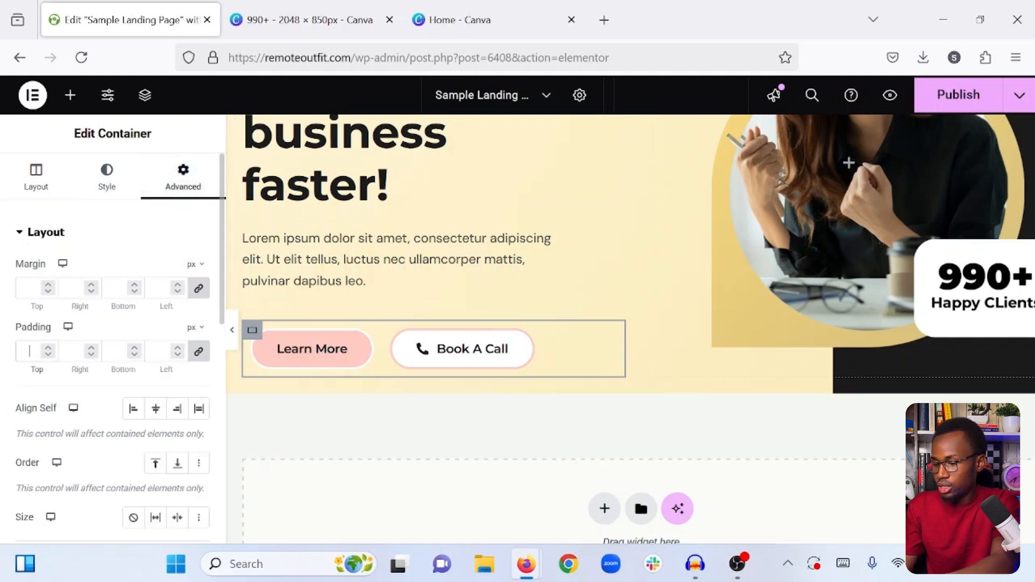
{"action": "type", "text": "0"}
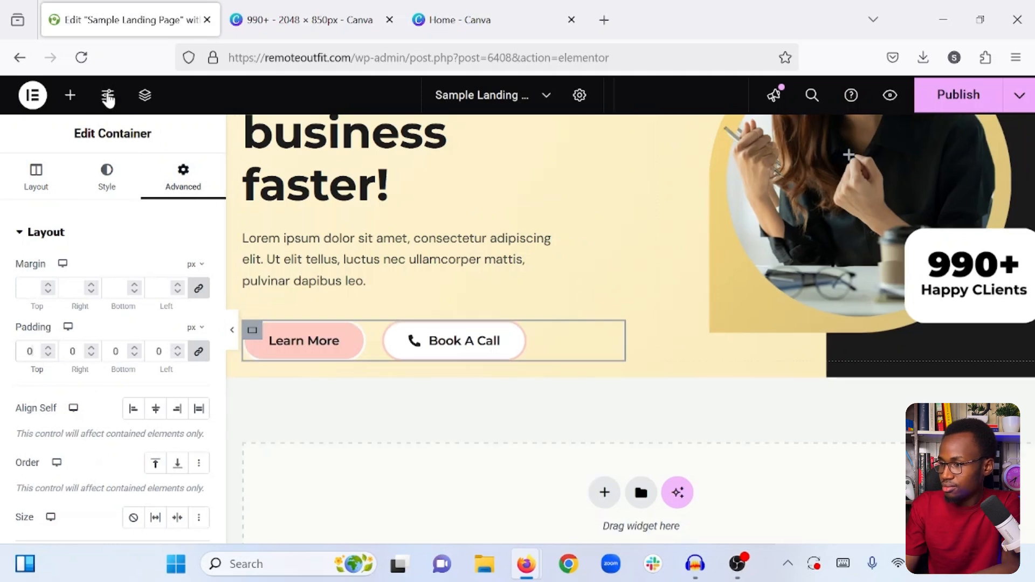
- Check the hero section at full width, publish the page, and view it again without the editing panel
{"action": "left_click", "coordinate": [233, 329]}
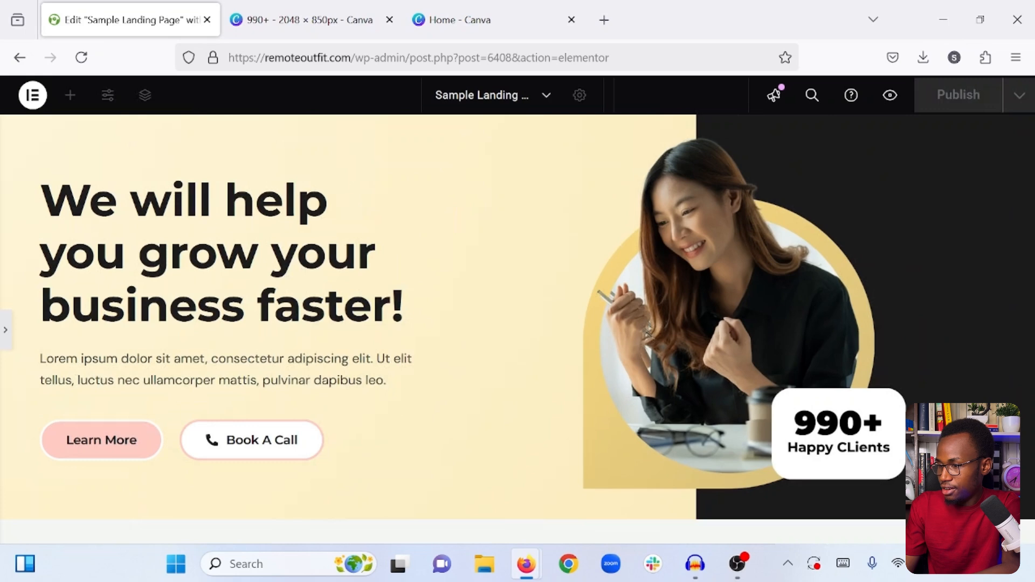
{"action": "left_click", "coordinate": [4, 337]}
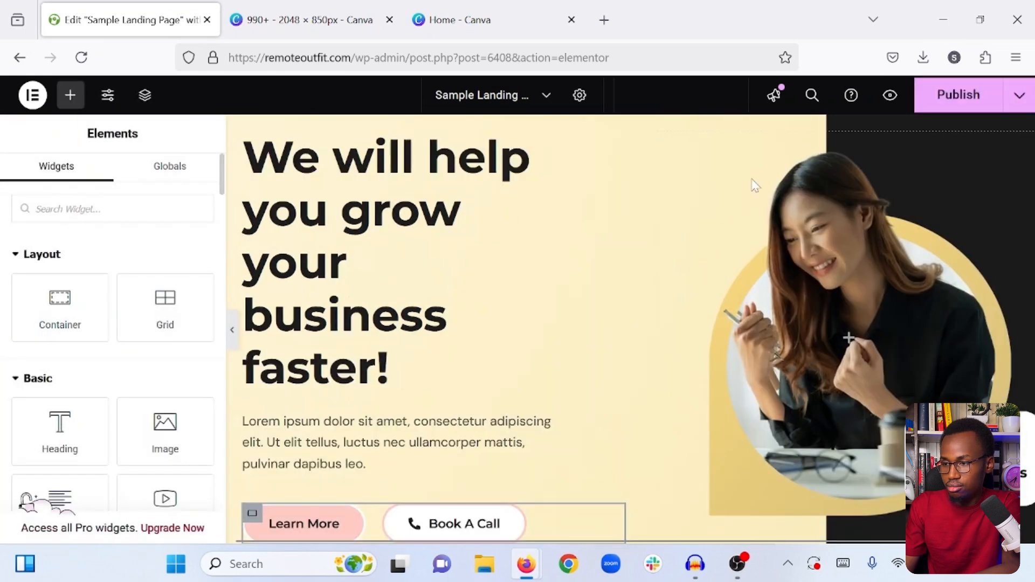
{"action": "left_click", "coordinate": [941, 95]}
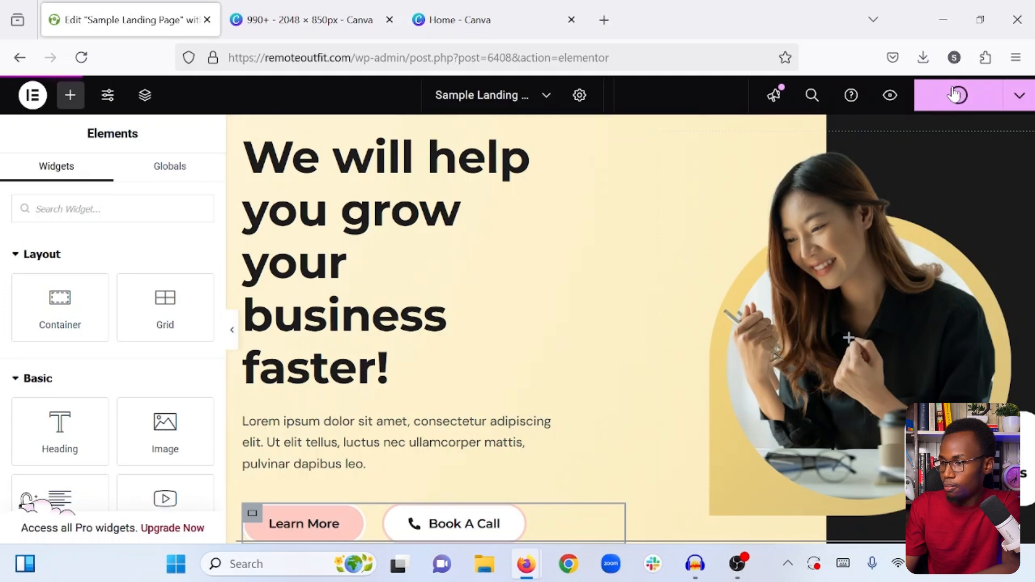
{"action": "left_click", "coordinate": [232, 330]}
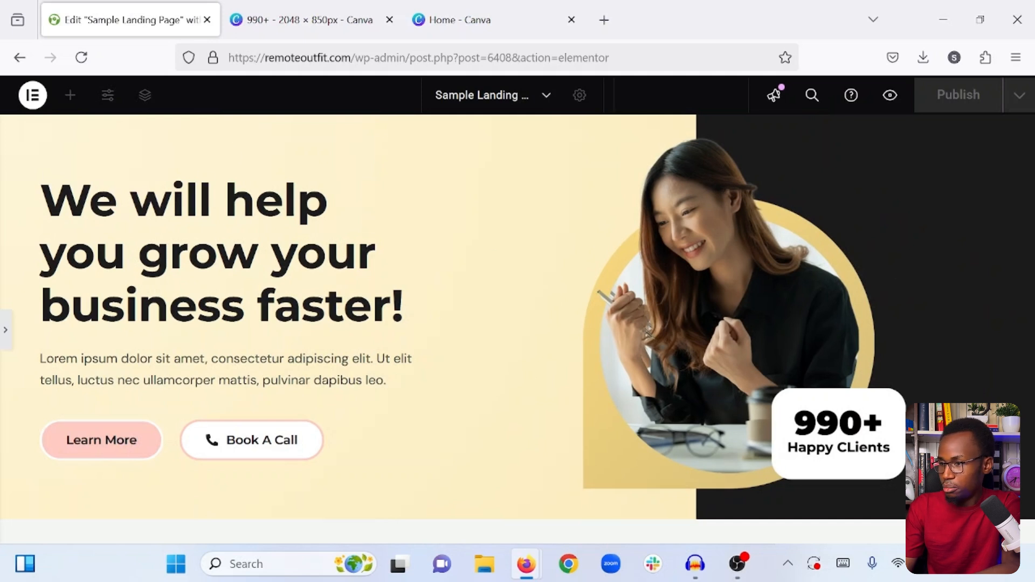
- Switch to the 990+ design in Canva, dismiss the download notice, and duplicate the hero page
{"action": "left_click", "coordinate": [300, 16]}
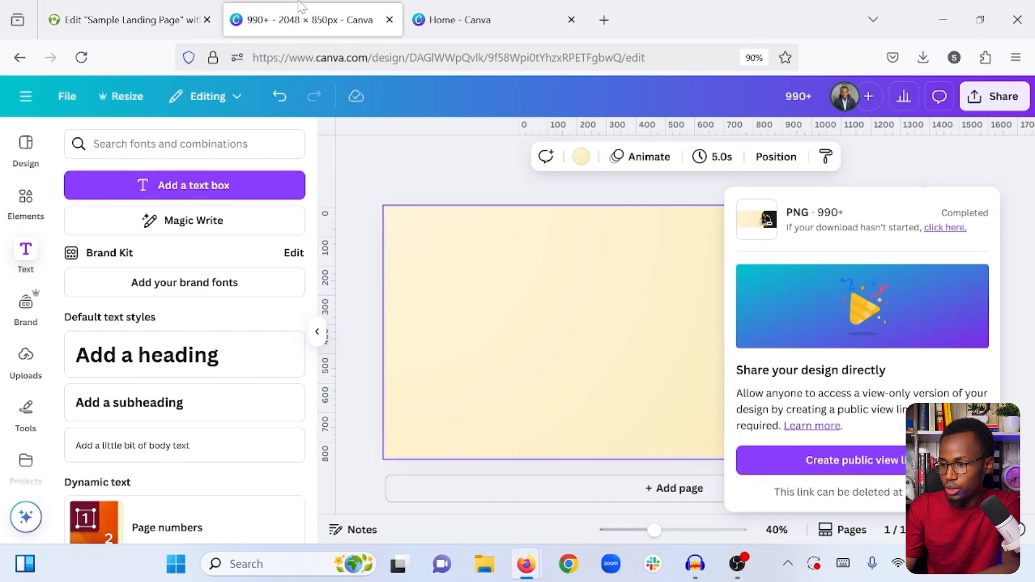
{"action": "left_click", "coordinate": [426, 154]}
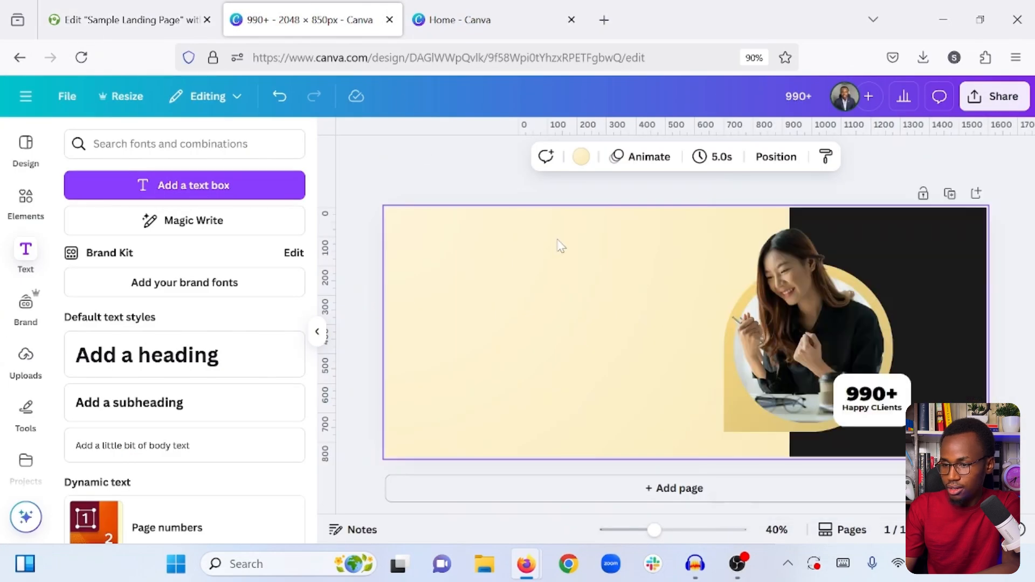
{"action": "left_click", "coordinate": [949, 194]}
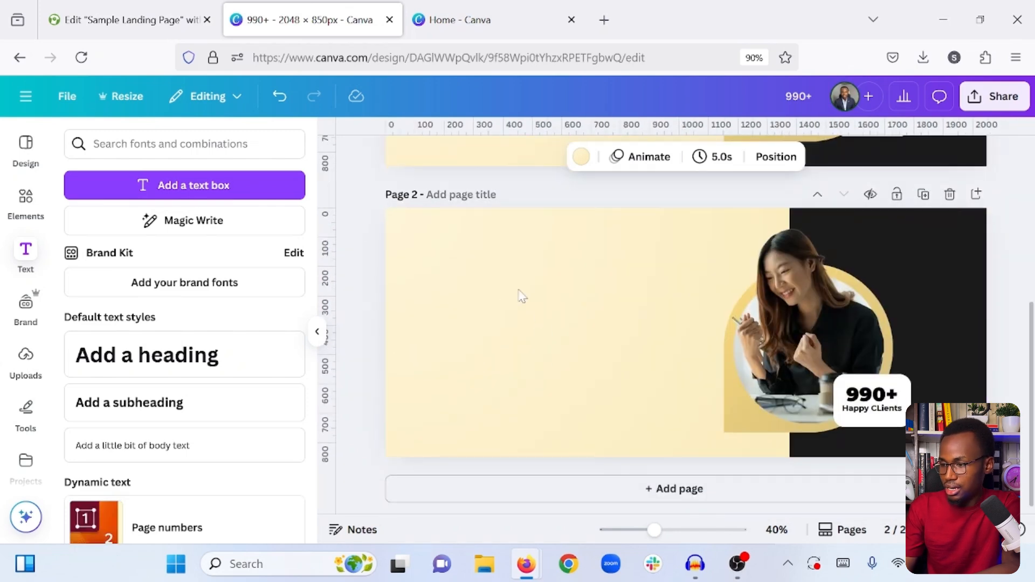
- Paste the two gold gradient arrowheads onto page 2, placing one near the upper-left corner and the other low, beside the photo
{"action": "left_click", "coordinate": [477, 300]}
{"action": "key", "text": "ctrl+v"}
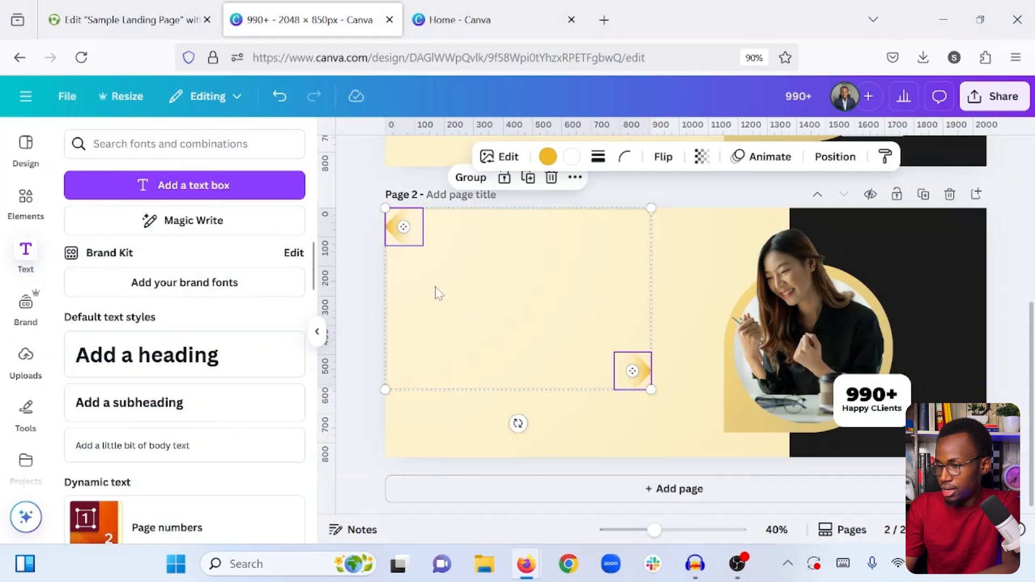
{"action": "left_click", "coordinate": [440, 294]}
{"action": "double_click", "coordinate": [421, 230]}
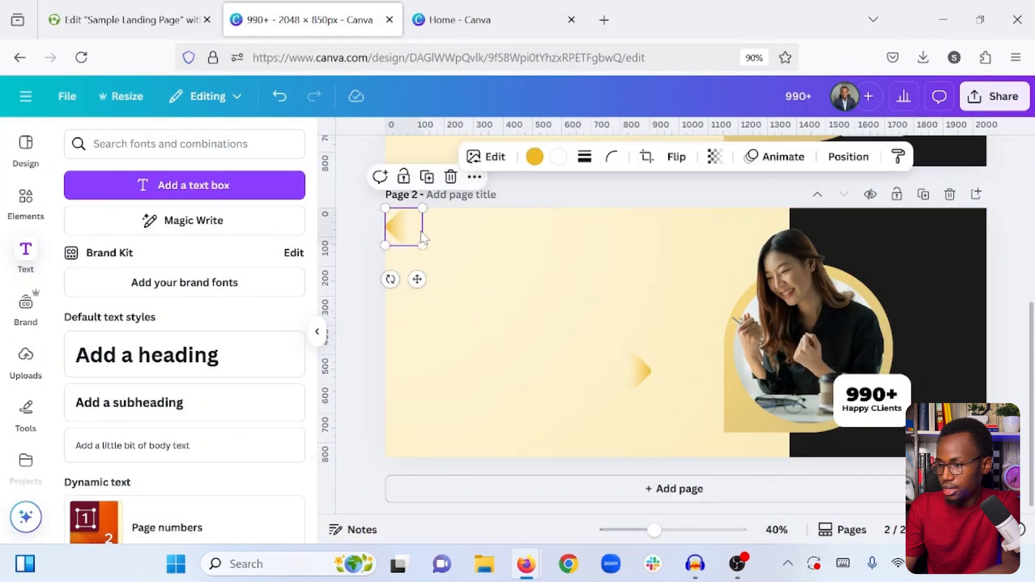
{"action": "left_click", "coordinate": [472, 268]}
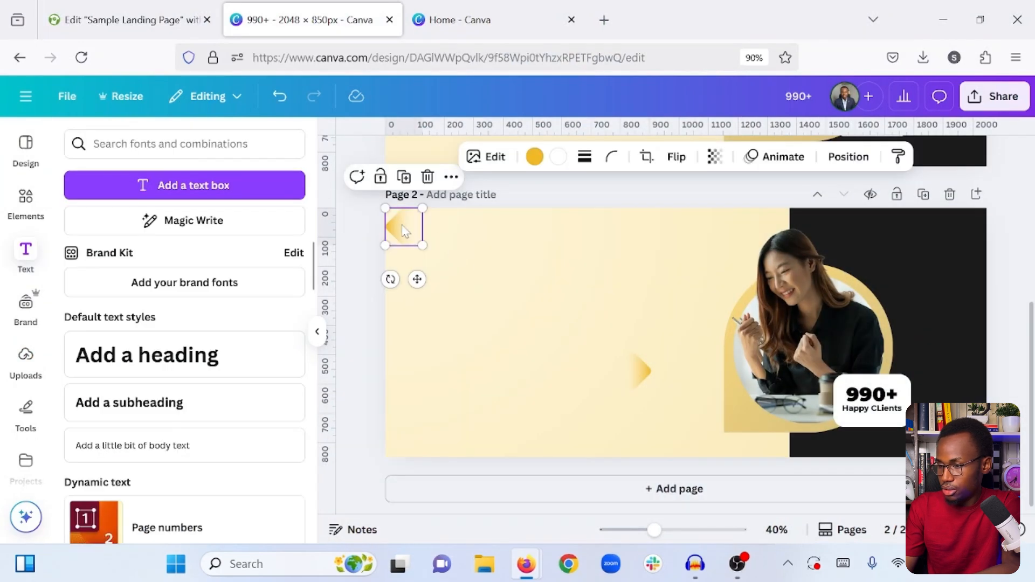
{"action": "left_click_drag", "start_coordinate": [404, 231], "coordinate": [443, 263]}
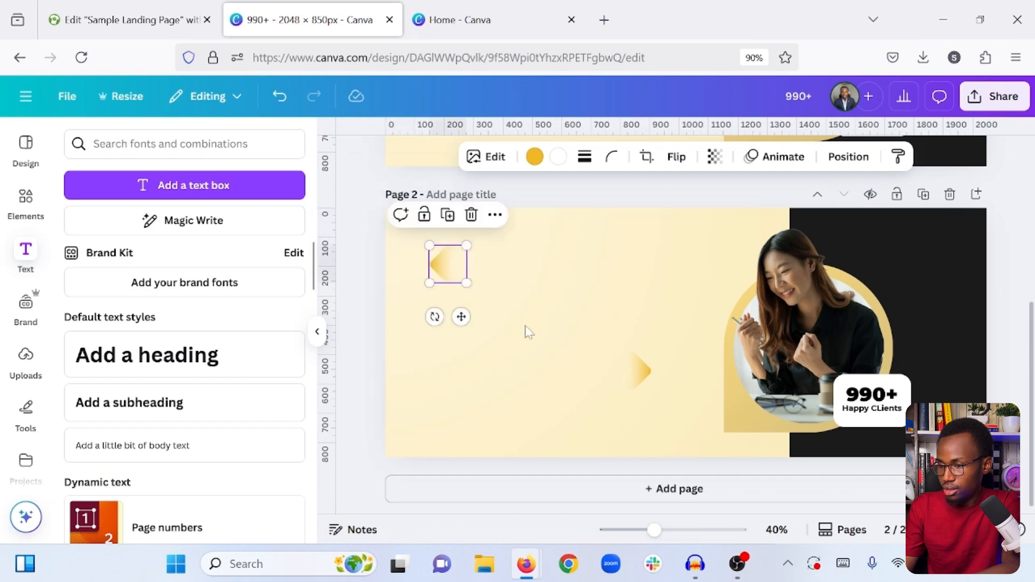
{"action": "left_click_drag", "start_coordinate": [632, 368], "coordinate": [648, 401]}
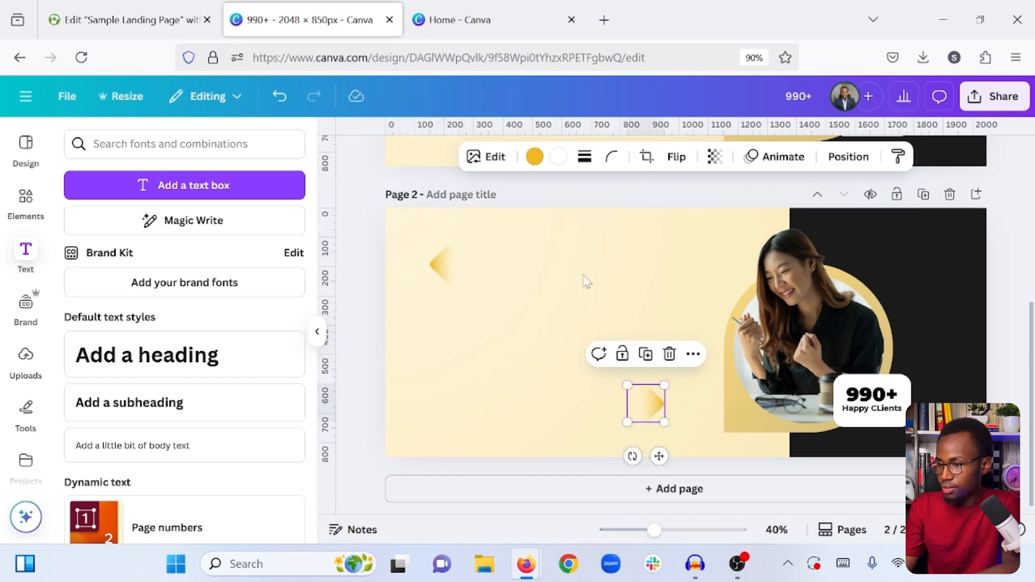
{"action": "left_click", "coordinate": [452, 263]}
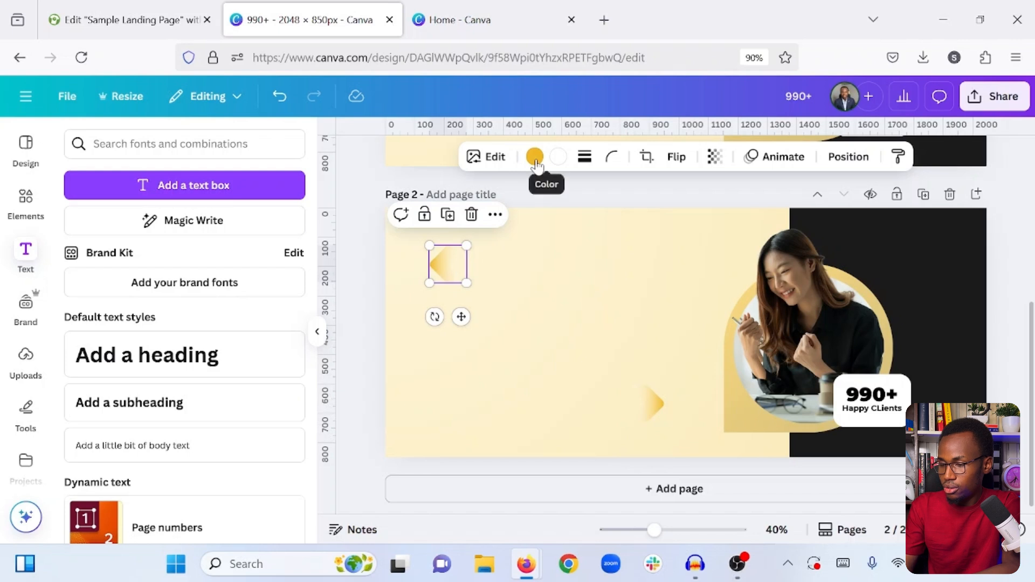
{"action": "left_click", "coordinate": [627, 384]}
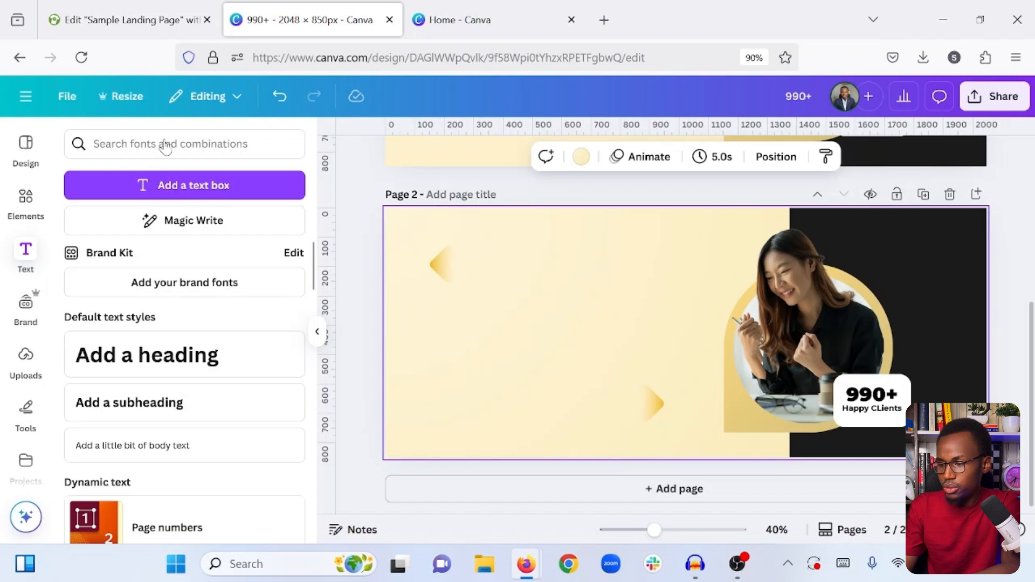
- Search the elements for "arrow", add the triple-chevron graphic to page 2, and shrink it into the page's lower-left corner
{"action": "left_click", "coordinate": [25, 202]}
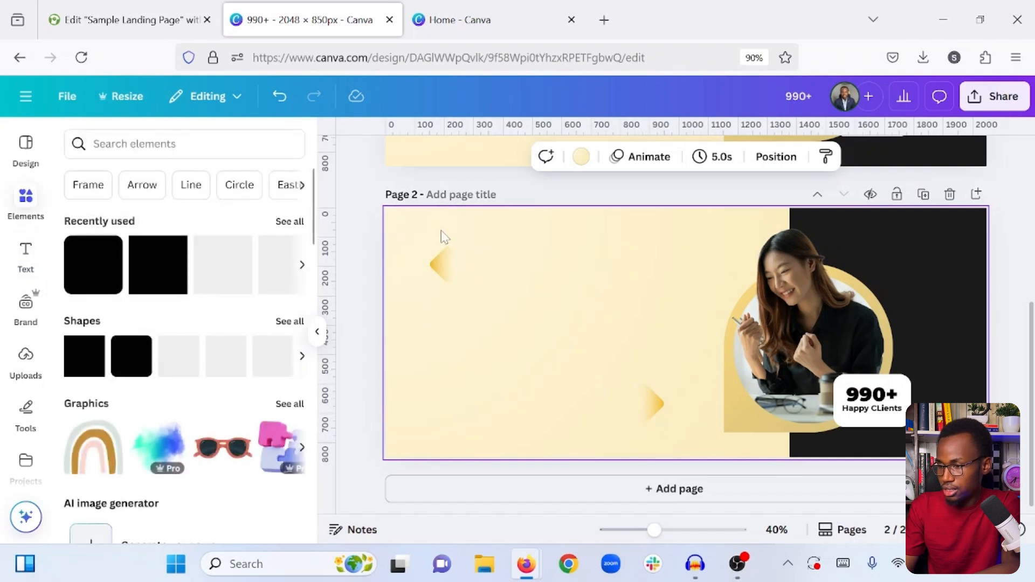
{"action": "left_click", "coordinate": [441, 236]}
{"action": "type", "text": "arrow"}
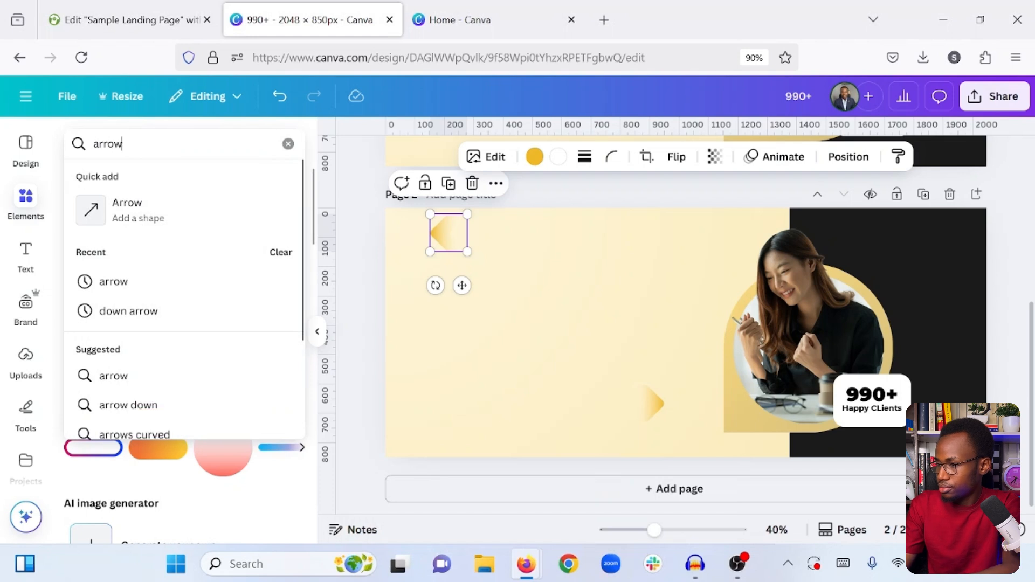
{"action": "key", "text": "Return"}
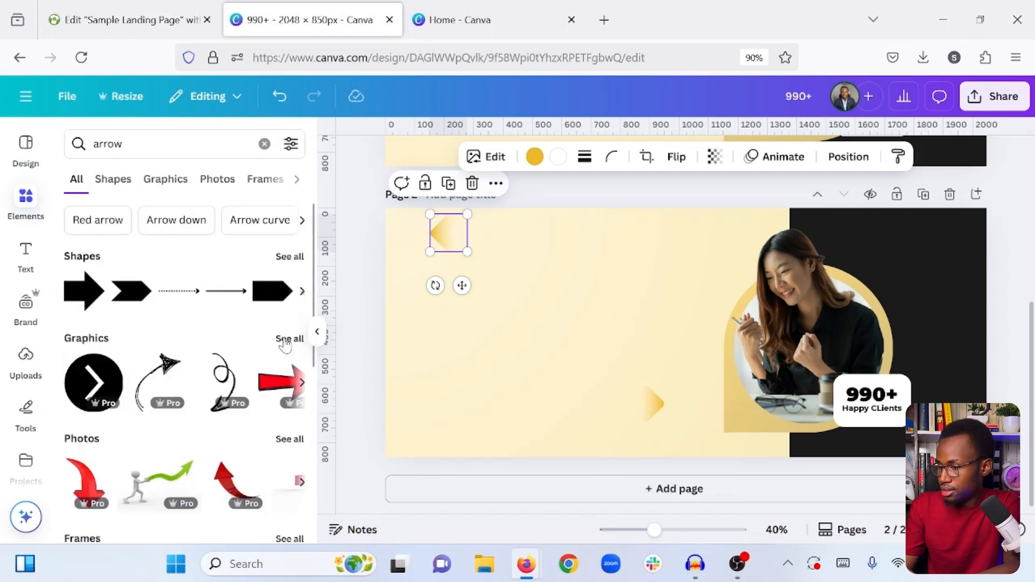
{"action": "left_click", "coordinate": [289, 339]}
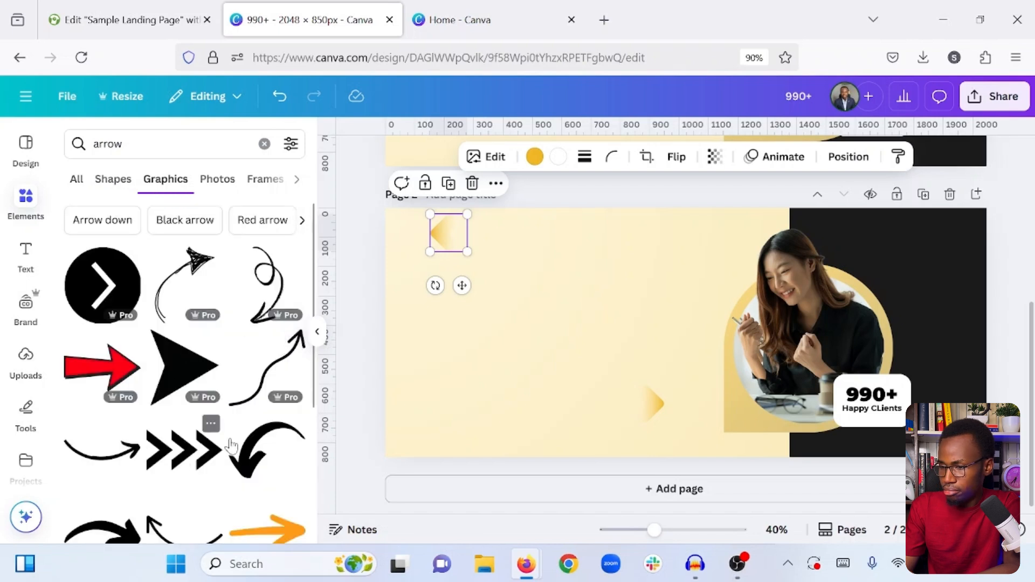
{"action": "left_click", "coordinate": [183, 450]}
{"action": "left_click_drag", "start_coordinate": [653, 326], "coordinate": [426, 397]}
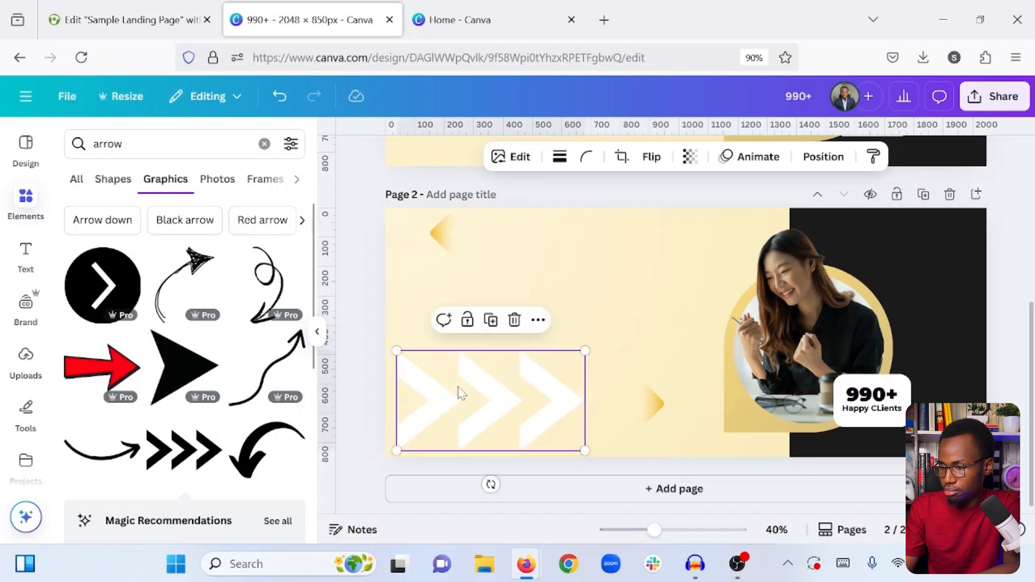
{"action": "left_click_drag", "start_coordinate": [581, 353], "coordinate": [403, 437]}
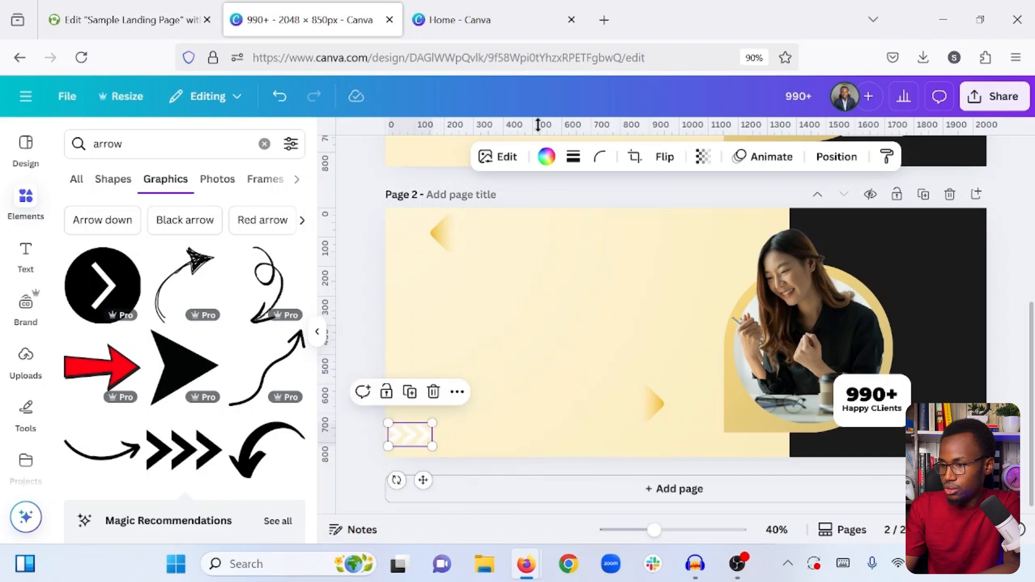
- Recolor the triple-chevron graphic with the dark charcoal document color and make it slightly transparent
{"action": "left_click", "coordinate": [550, 167]}
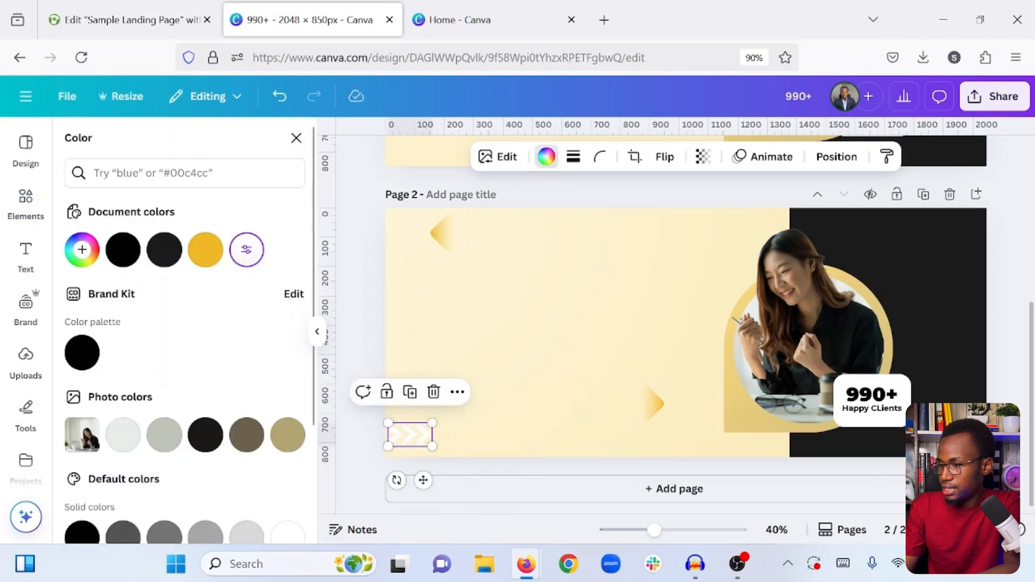
{"action": "left_click", "coordinate": [165, 252]}
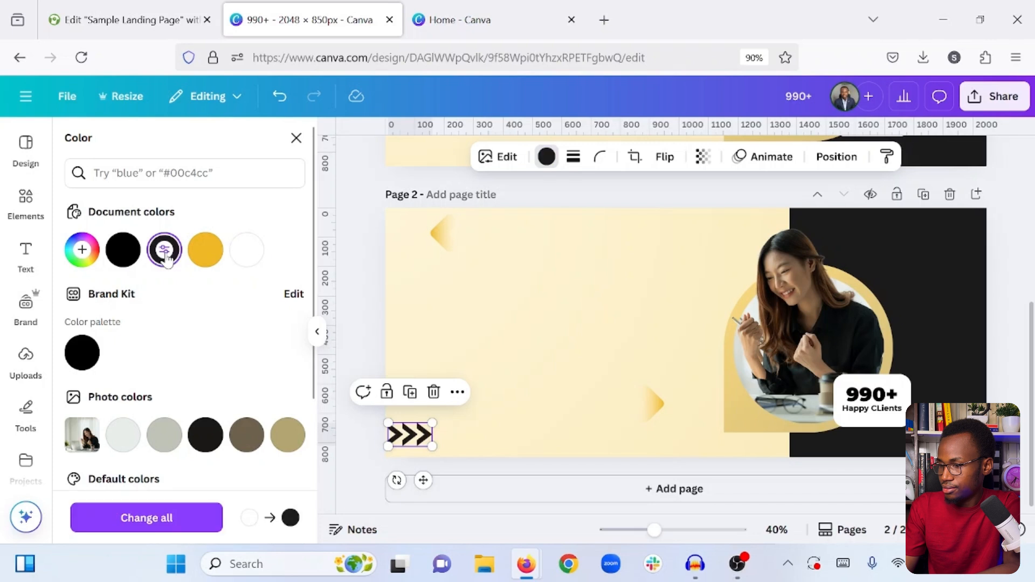
{"action": "left_click", "coordinate": [703, 157]}
{"action": "left_click_drag", "start_coordinate": [700, 216], "coordinate": [707, 217]}
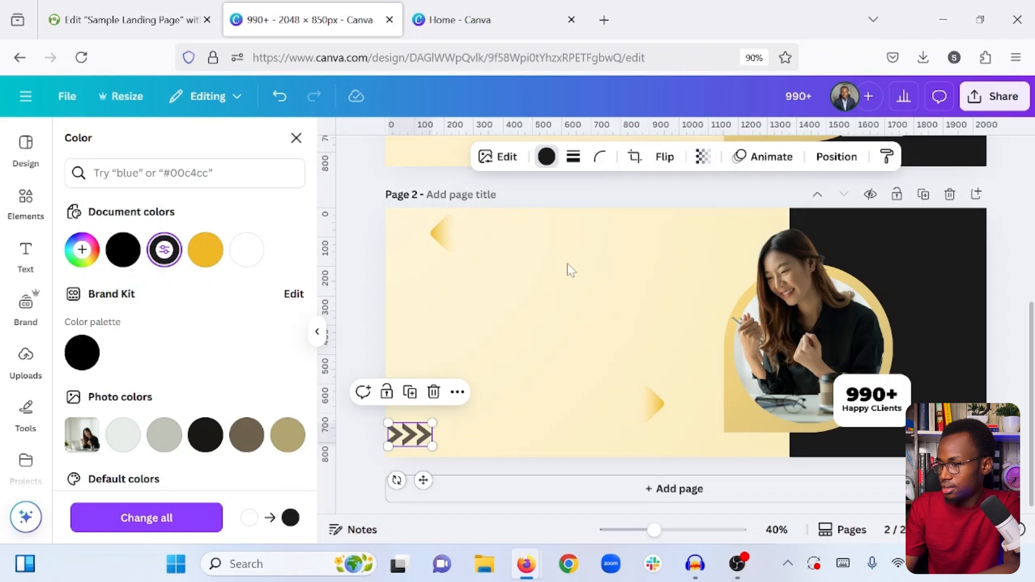
{"action": "left_click", "coordinate": [566, 270]}
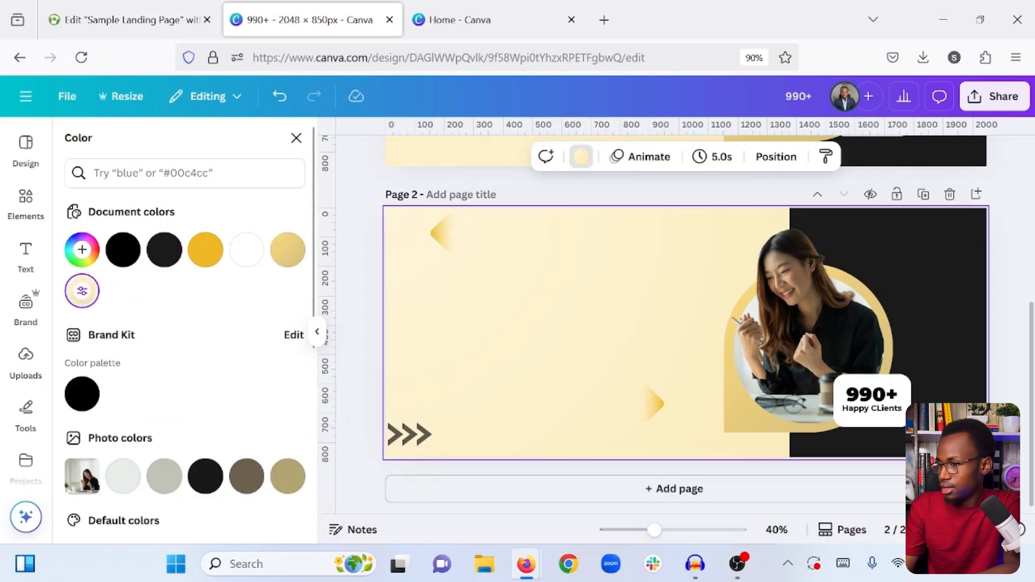
- Add the looped hand-drawn arrow from the "arrow" search beside the photo, and move the lower gold arrowhead closer to the photo's base
{"action": "left_click", "coordinate": [22, 207]}
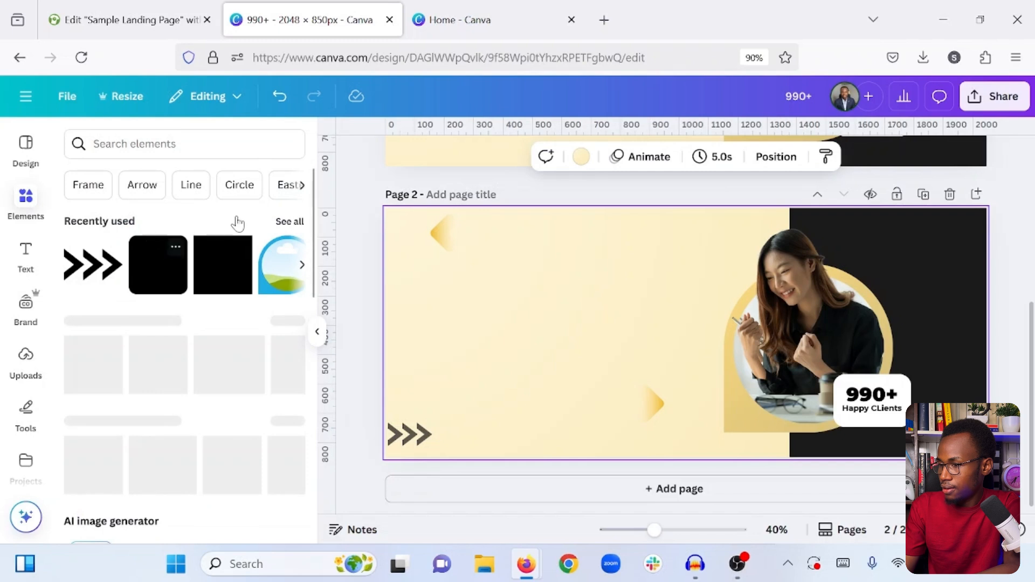
{"action": "left_click", "coordinate": [164, 142]}
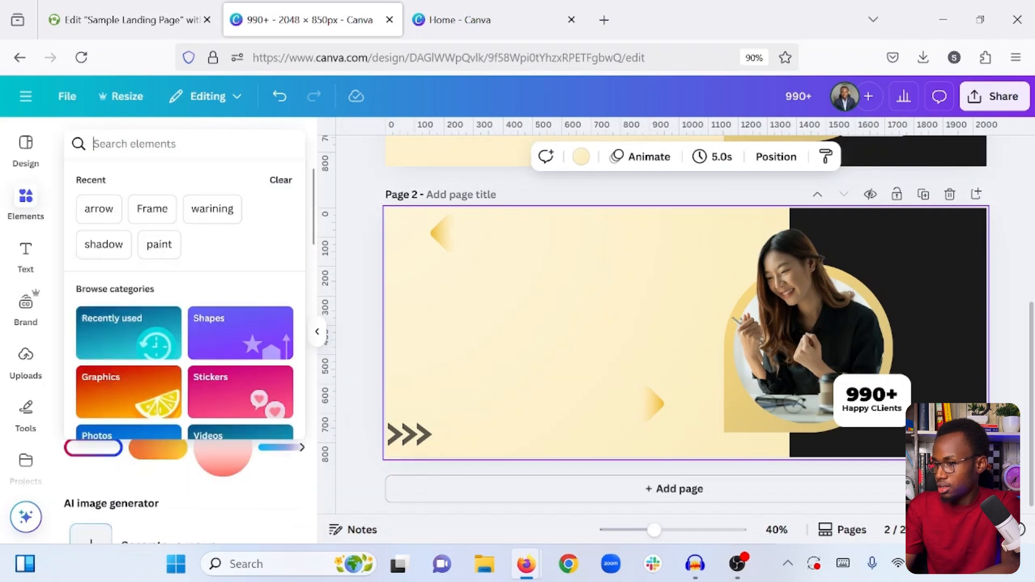
{"action": "left_click", "coordinate": [113, 212]}
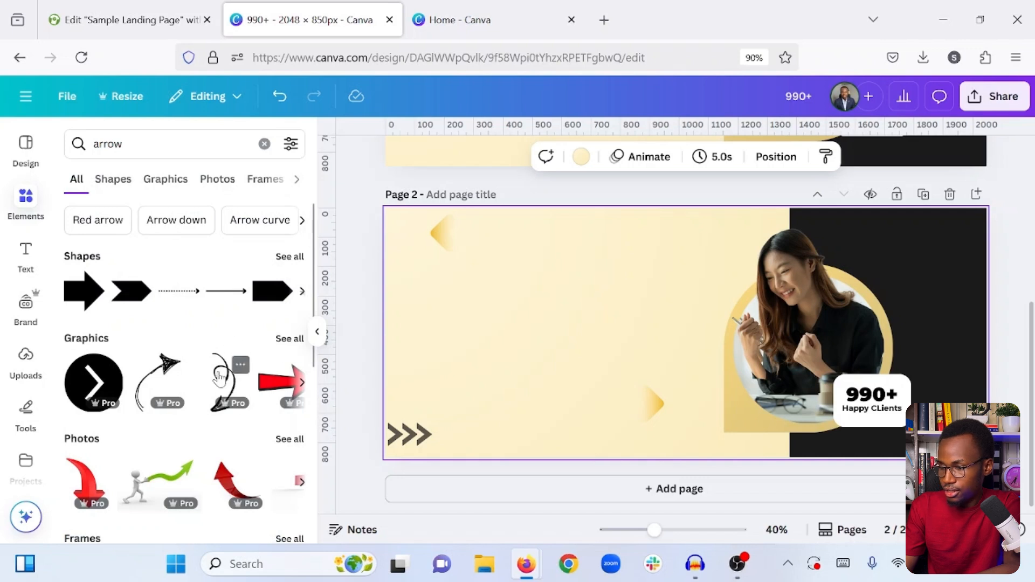
{"action": "left_click", "coordinate": [219, 376]}
{"action": "left_click_drag", "start_coordinate": [699, 360], "coordinate": [698, 384]}
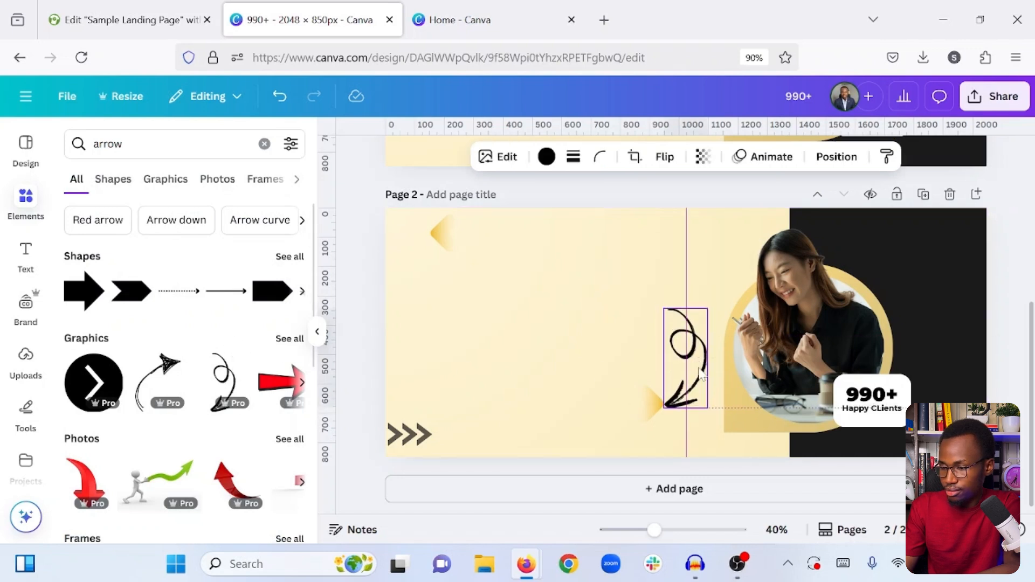
{"action": "left_click", "coordinate": [653, 420]}
{"action": "left_click_drag", "start_coordinate": [654, 420], "coordinate": [694, 425]}
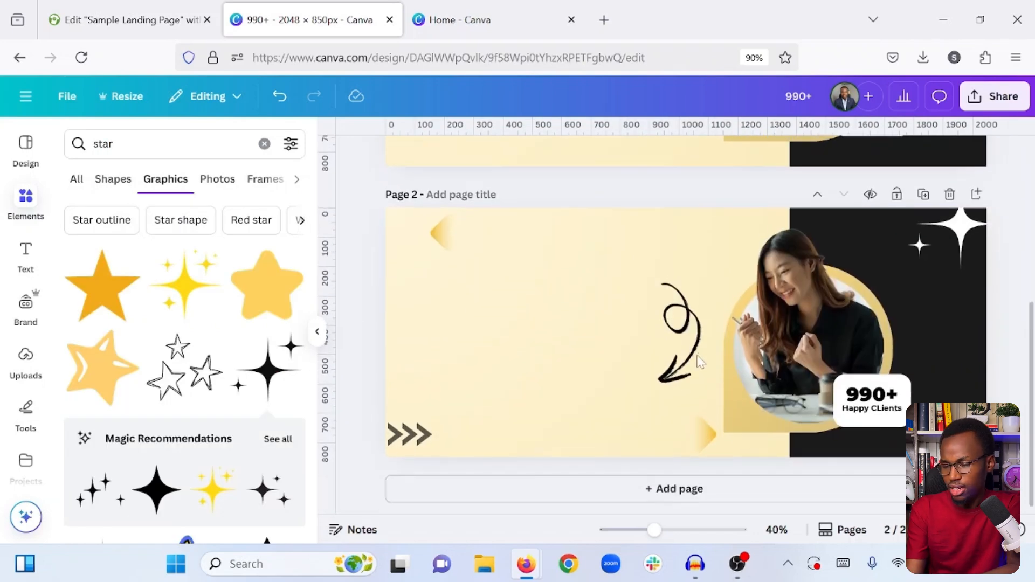
- Compare the two page versions and download only the current page, Page 2, as a PNG
{"action": "scroll", "coordinate": [620, 347], "scroll_direction": "up", "scroll_amount": 5}
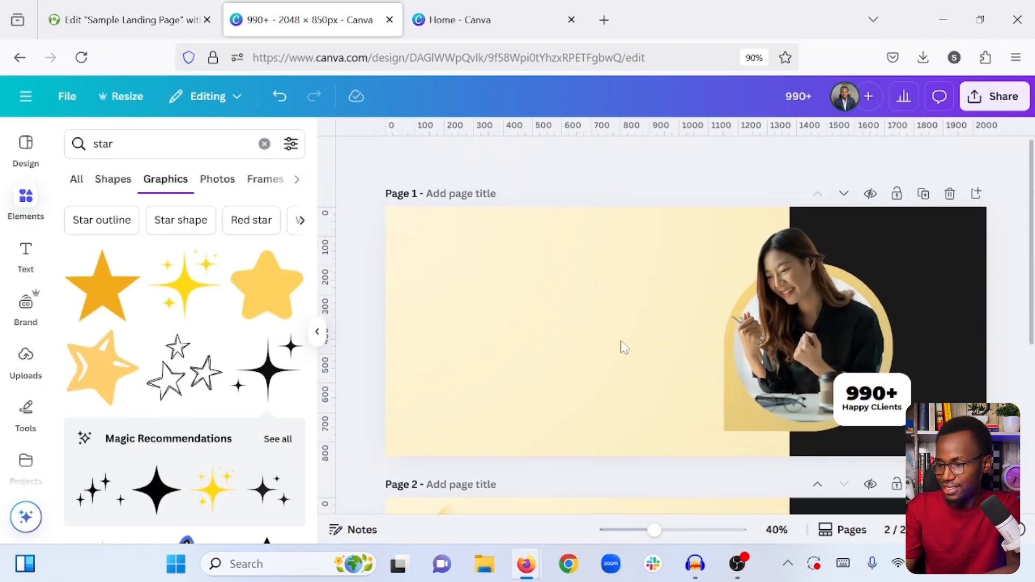
{"action": "scroll", "coordinate": [623, 346], "scroll_direction": "down", "scroll_amount": 4}
{"action": "scroll", "coordinate": [624, 347], "scroll_direction": "down", "scroll_amount": 2}
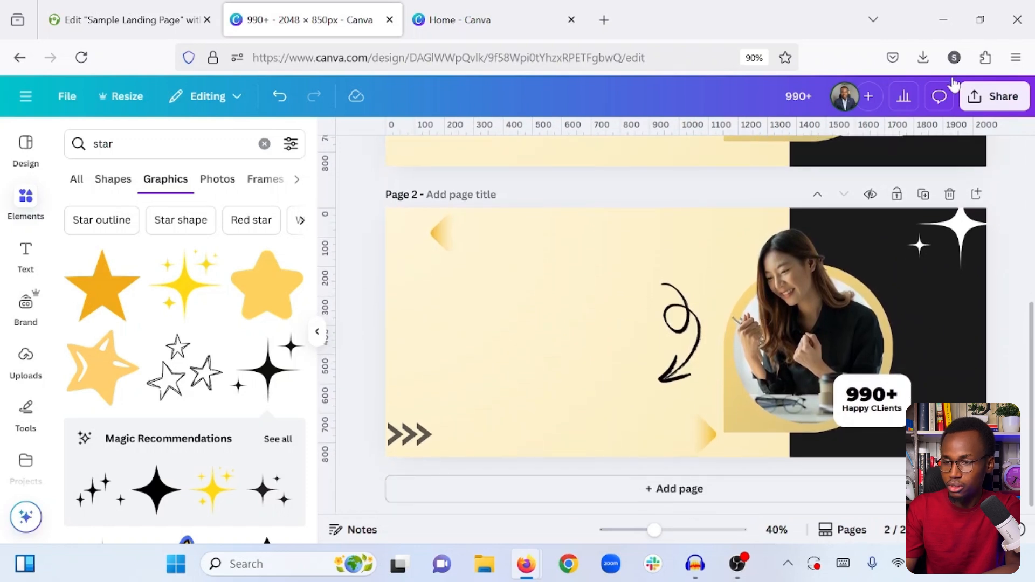
{"action": "left_click", "coordinate": [991, 100]}
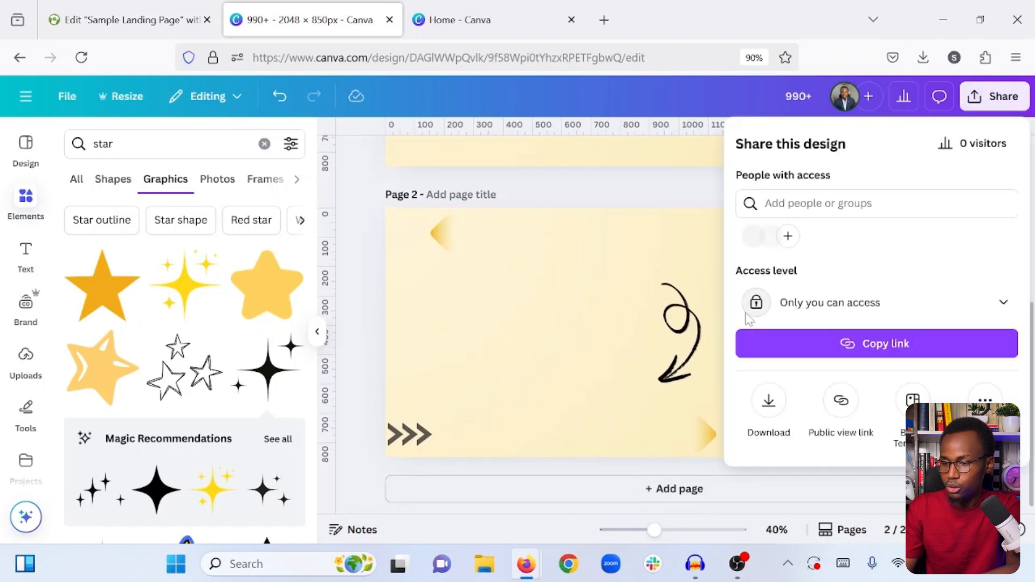
{"action": "left_click", "coordinate": [769, 400]}
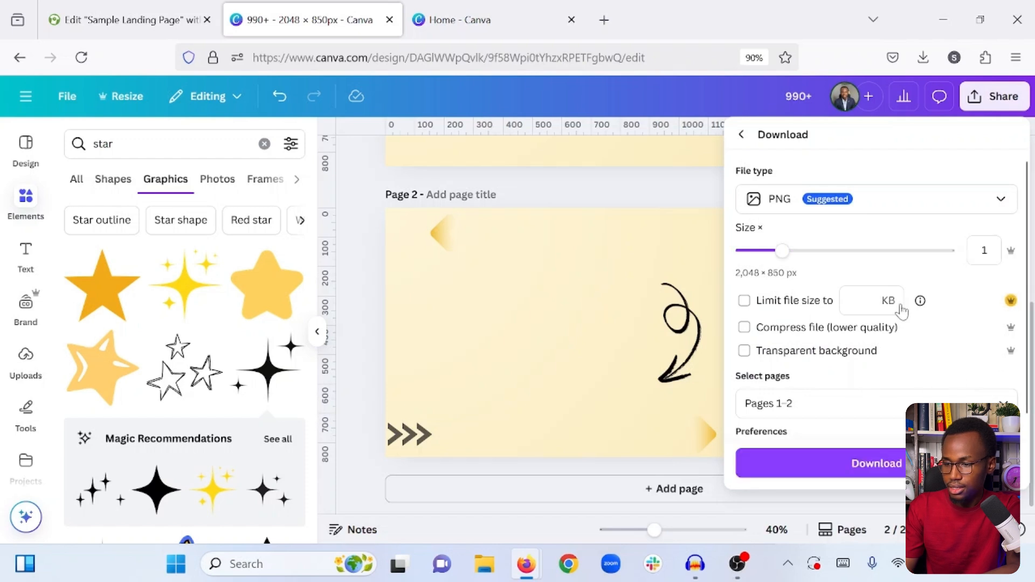
{"action": "scroll", "coordinate": [954, 319], "scroll_direction": "down", "scroll_amount": 1}
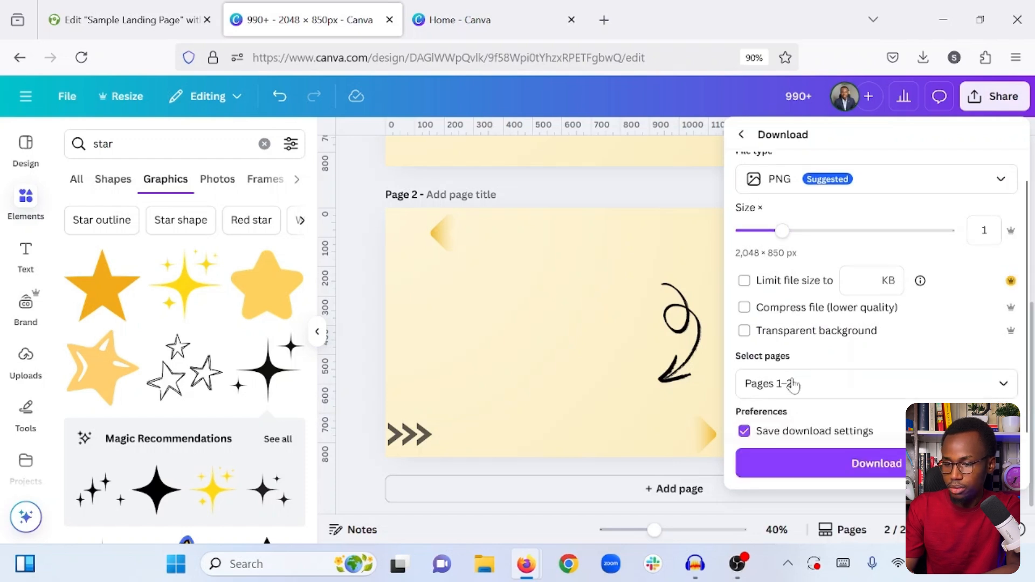
{"action": "left_click", "coordinate": [1000, 383]}
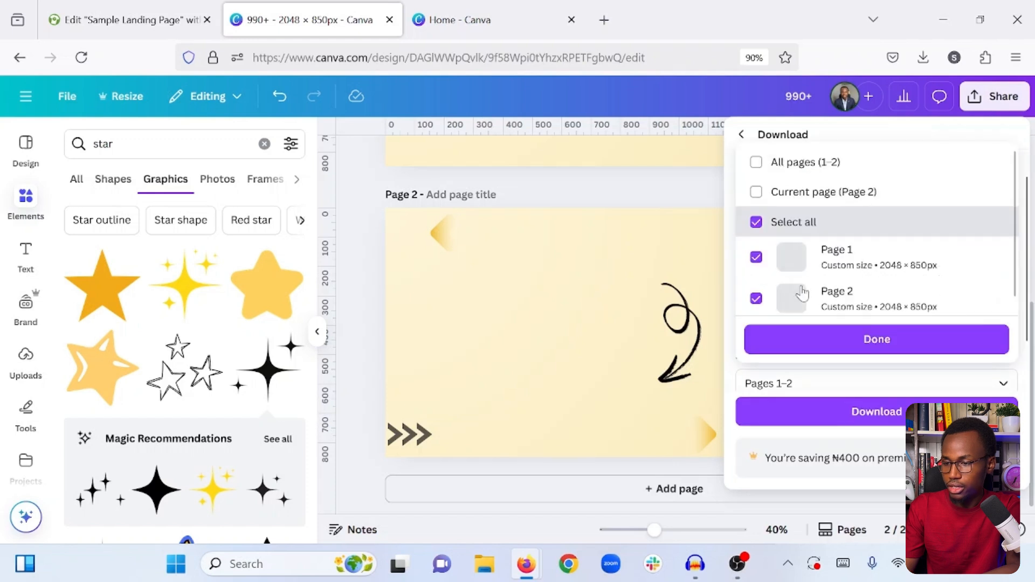
{"action": "left_click", "coordinate": [756, 192]}
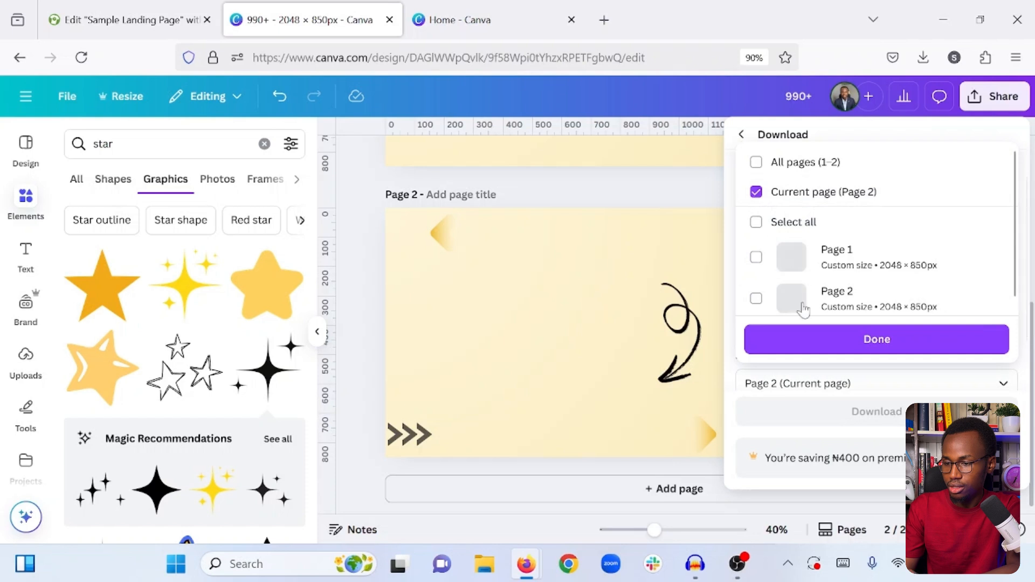
{"action": "left_click", "coordinate": [858, 339]}
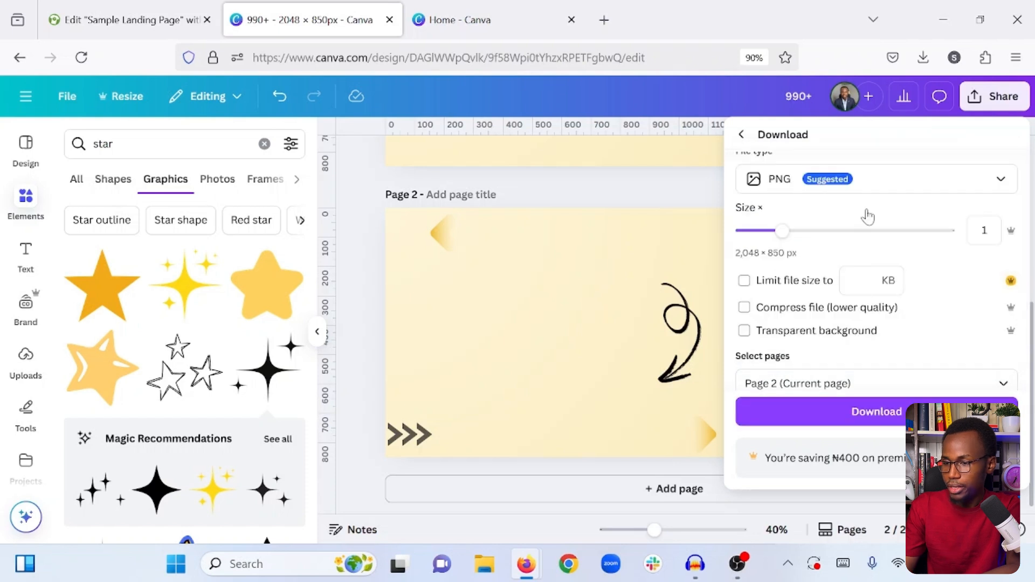
{"action": "left_click", "coordinate": [820, 420]}
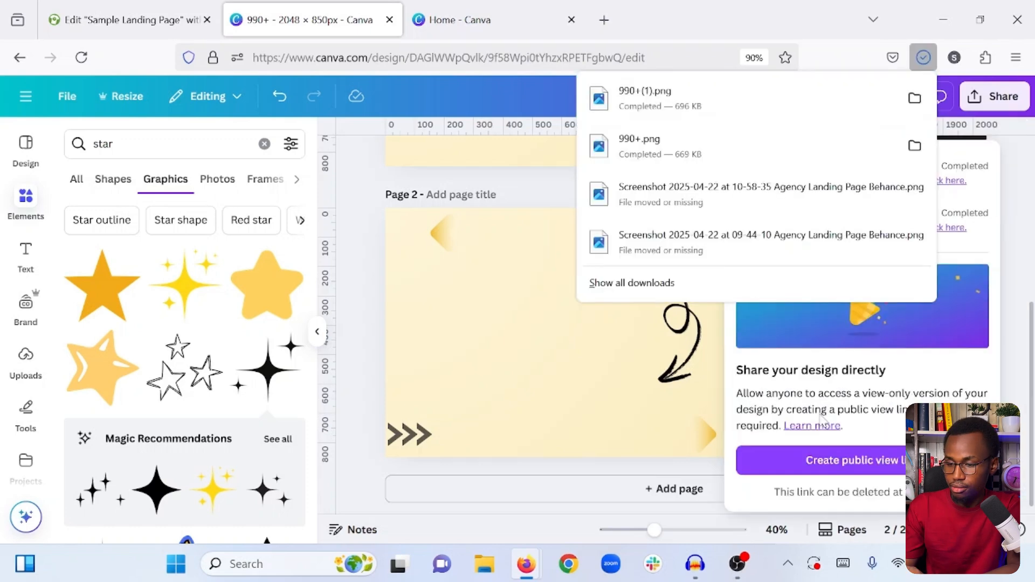
- In the Elementor page editor, replace the hero container's background image by uploading 990+(1).png from the Downloads folder
{"action": "left_click", "coordinate": [134, 6]}
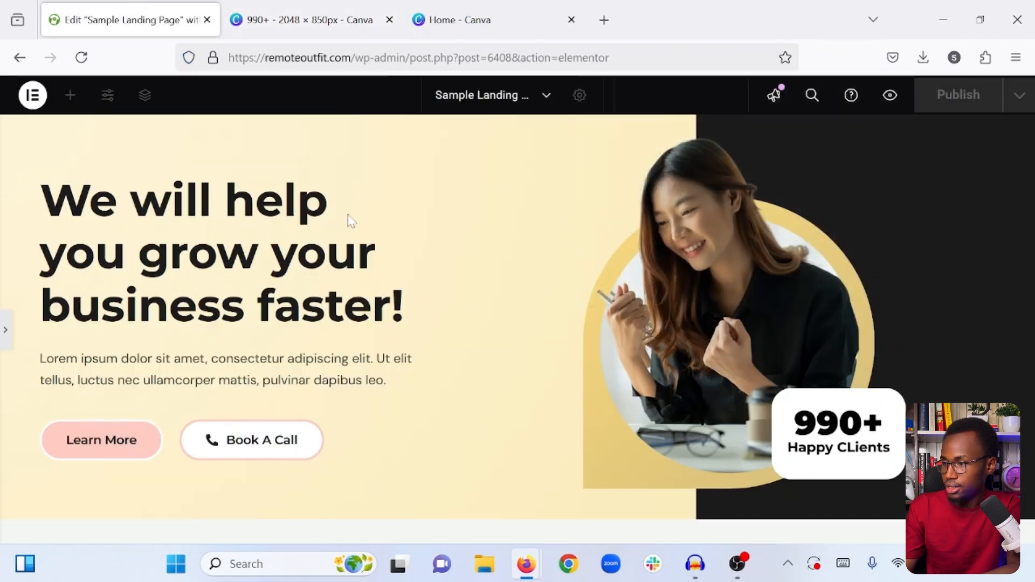
{"action": "left_click", "coordinate": [4, 327]}
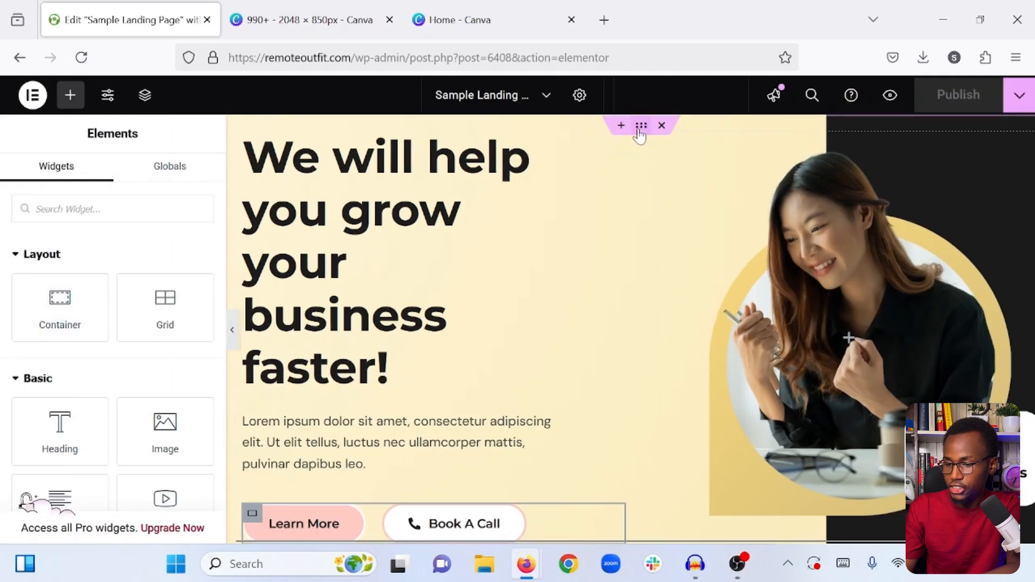
{"action": "left_click", "coordinate": [640, 130]}
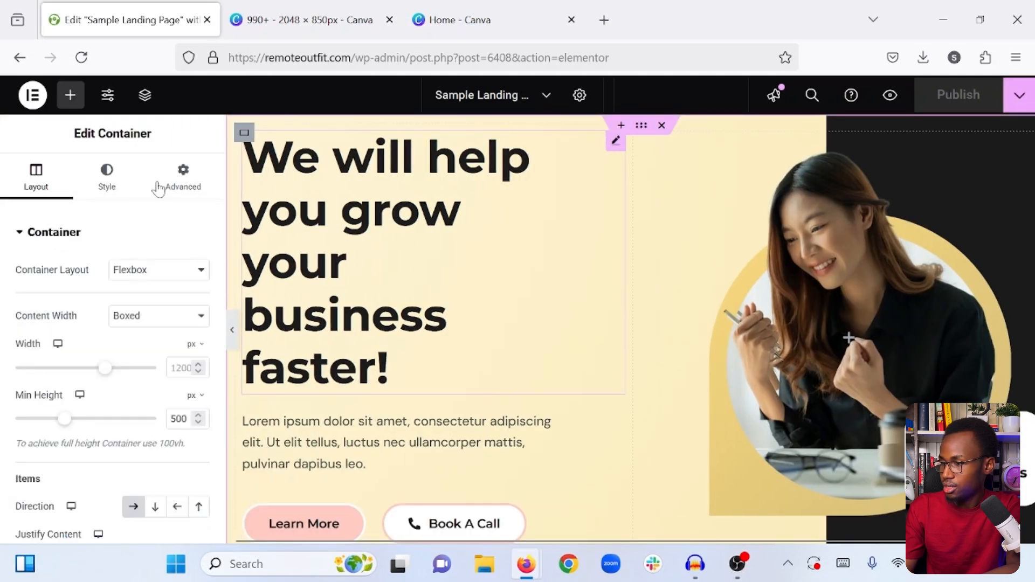
{"action": "left_click", "coordinate": [108, 195]}
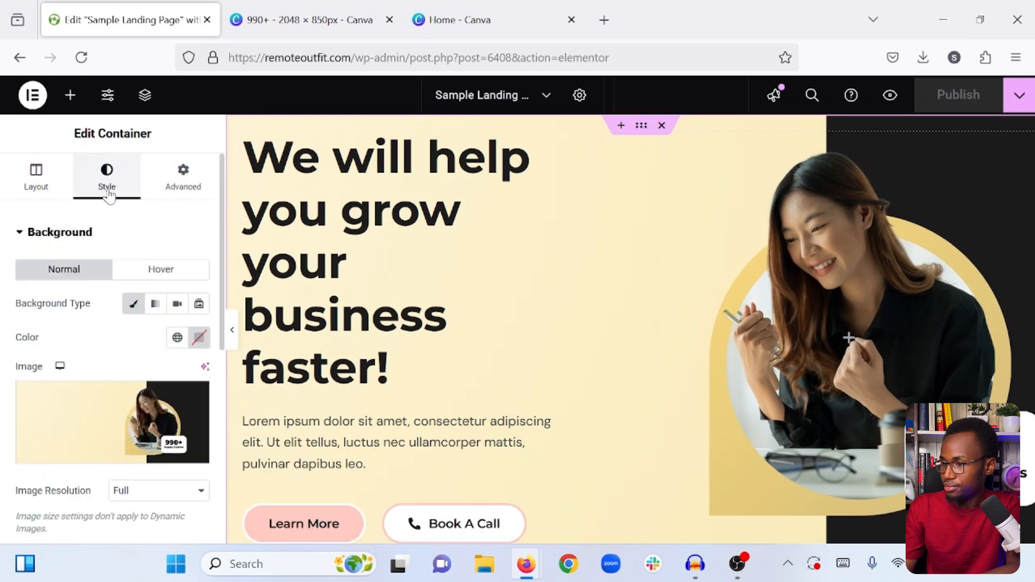
{"action": "left_click", "coordinate": [102, 411]}
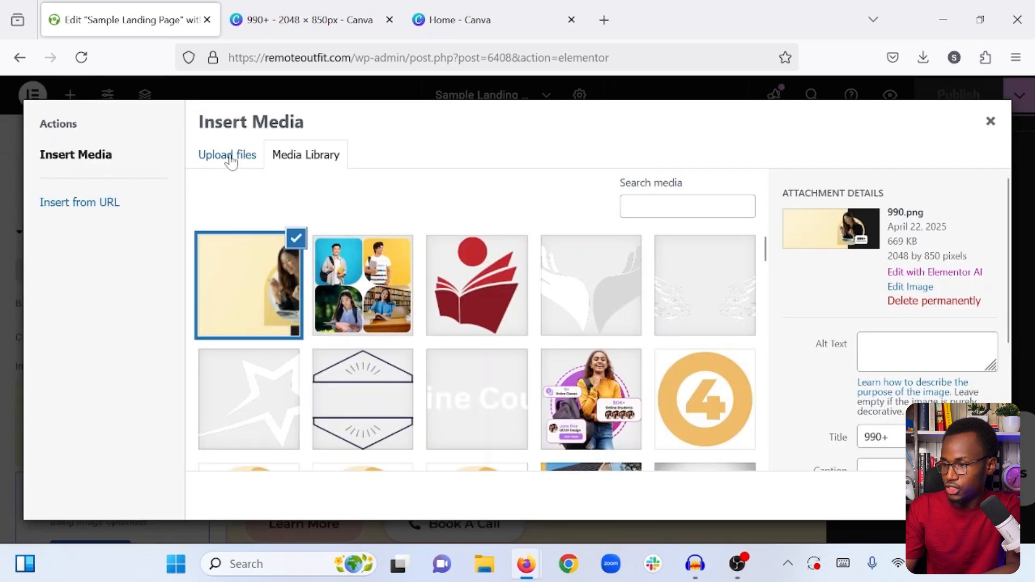
{"action": "left_click", "coordinate": [229, 156]}
{"action": "left_click", "coordinate": [577, 345]}
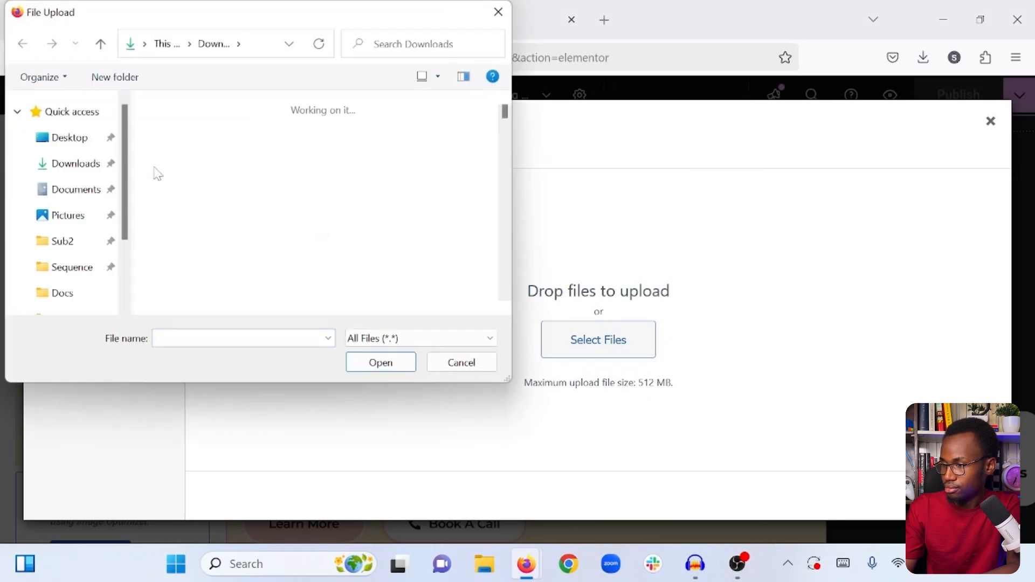
{"action": "left_click", "coordinate": [186, 173]}
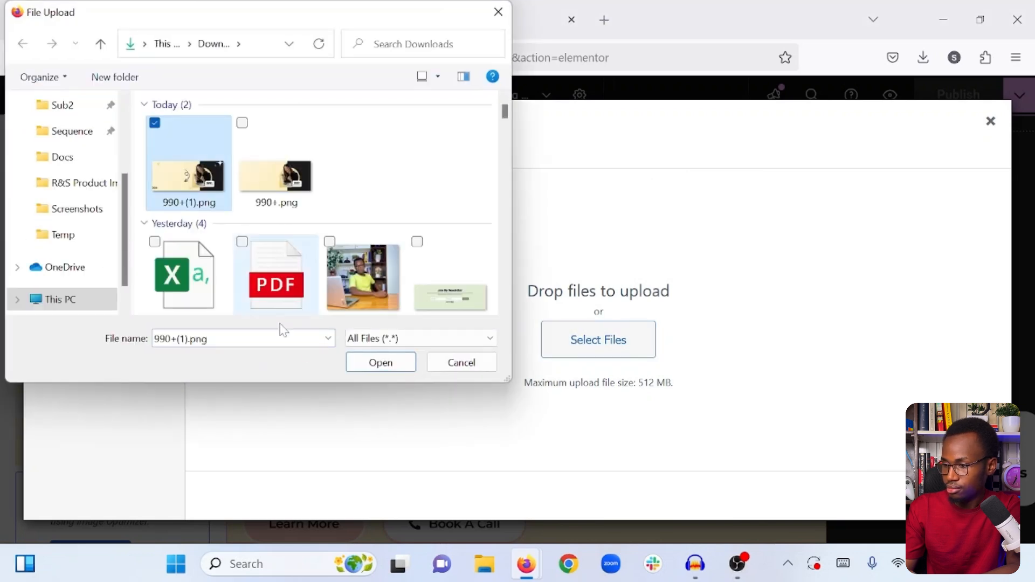
{"action": "left_click", "coordinate": [372, 363]}
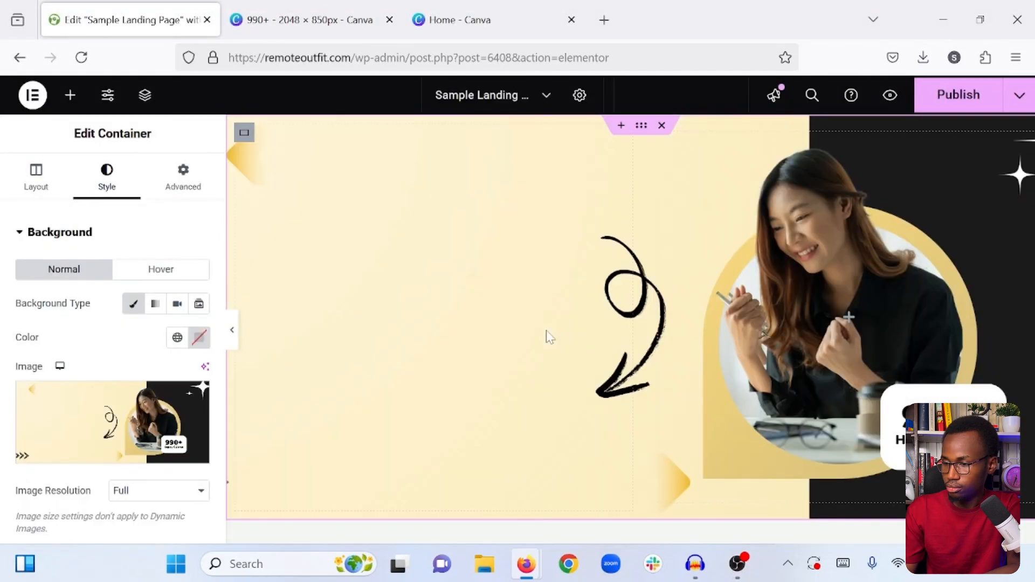
- Publish the landing page with the new hero background and view it at full width without the editing panel
{"action": "left_click", "coordinate": [68, 96]}
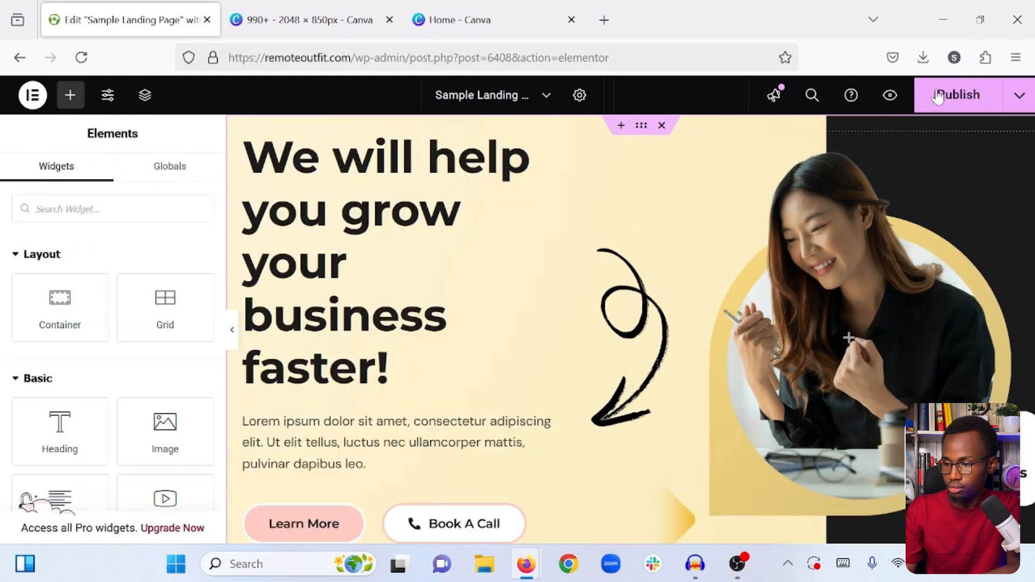
{"action": "left_click", "coordinate": [937, 96]}
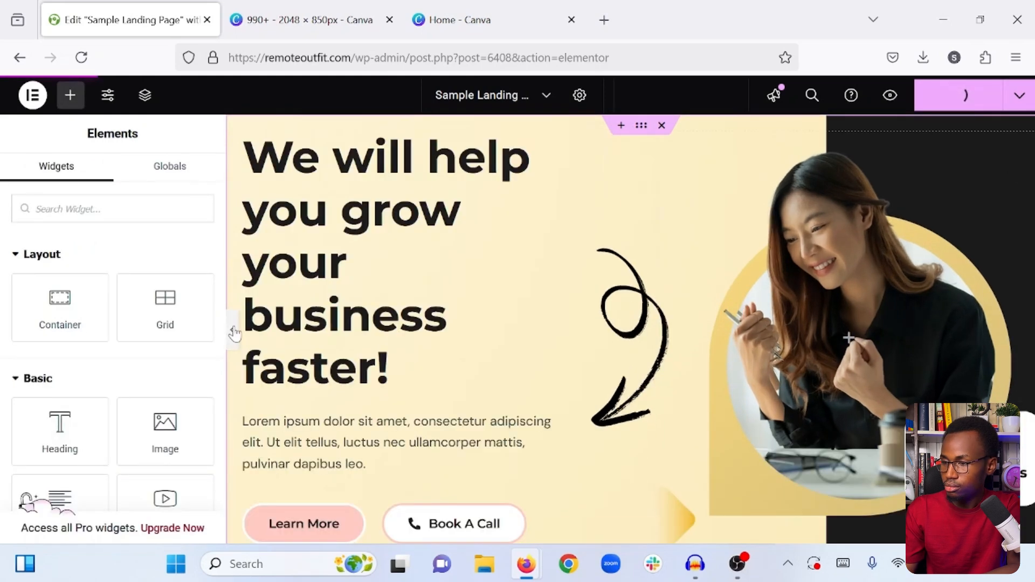
{"action": "left_click", "coordinate": [233, 332]}
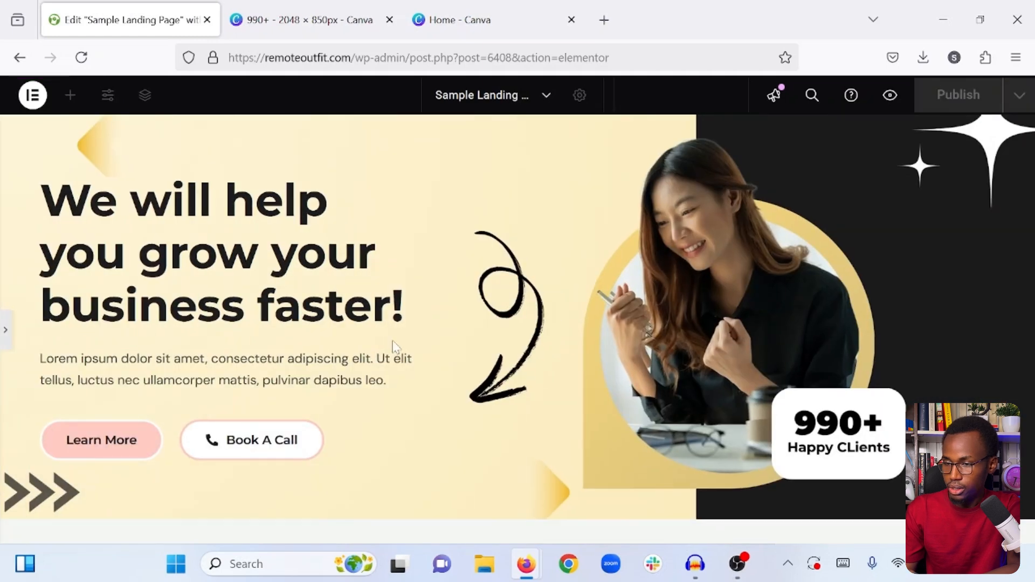
- Add a single-column flexbox container below the hero section and set its background type to Gradient
{"action": "left_click", "coordinate": [4, 332]}
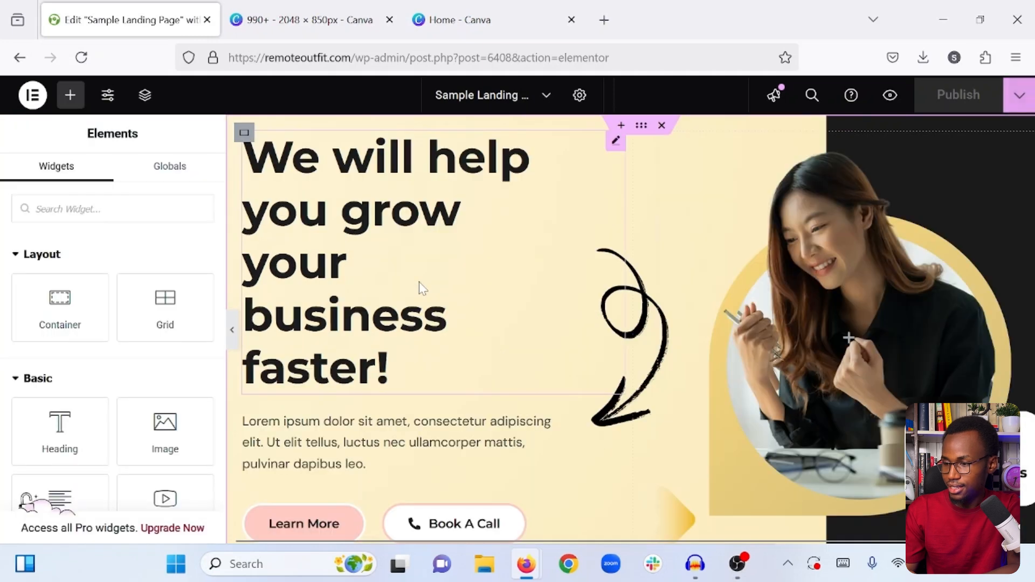
{"action": "scroll", "coordinate": [420, 288], "scroll_direction": "down", "scroll_amount": 5}
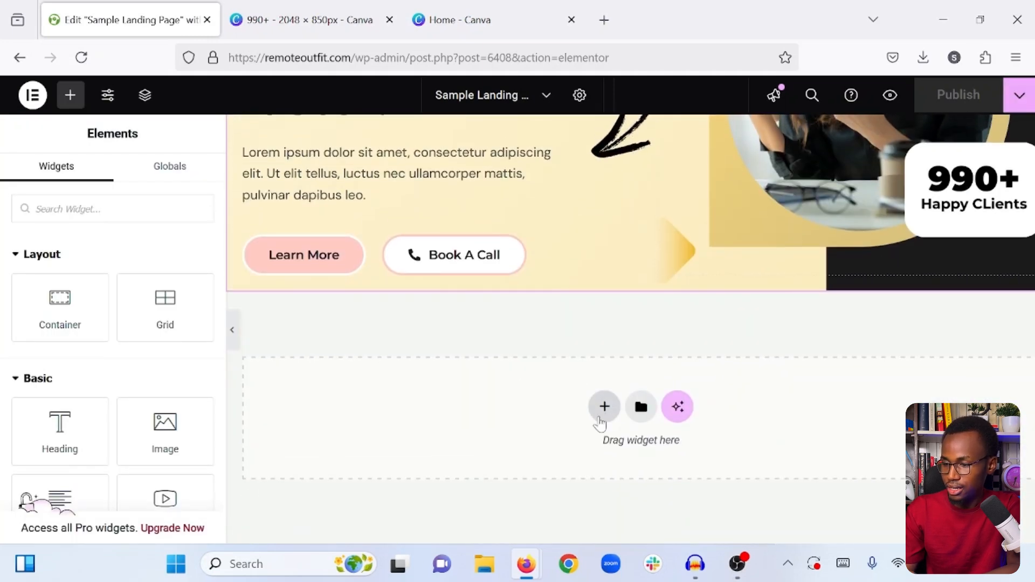
{"action": "left_click", "coordinate": [599, 418]}
{"action": "left_click", "coordinate": [573, 453]}
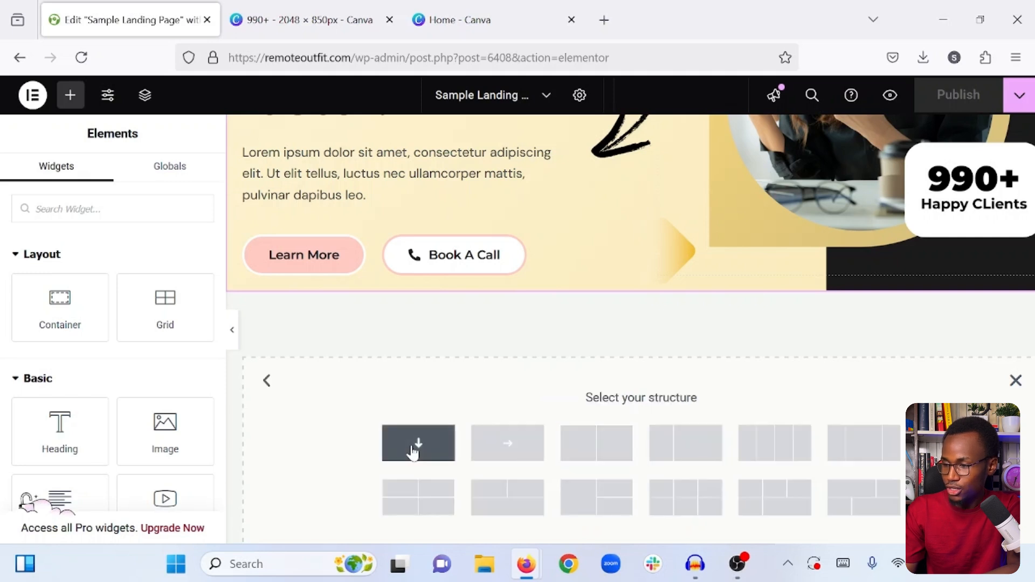
{"action": "left_click", "coordinate": [413, 453]}
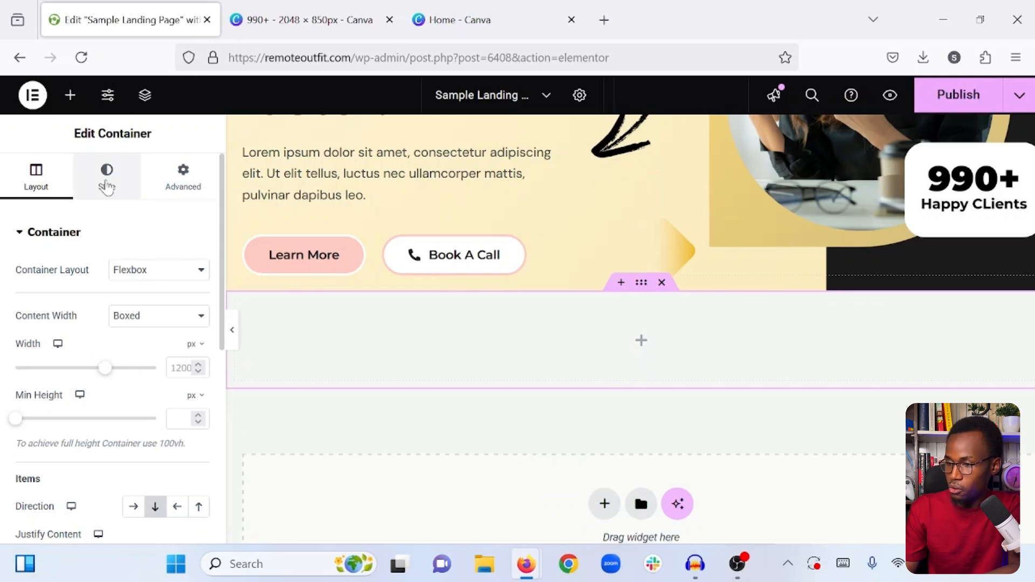
{"action": "left_click", "coordinate": [107, 183]}
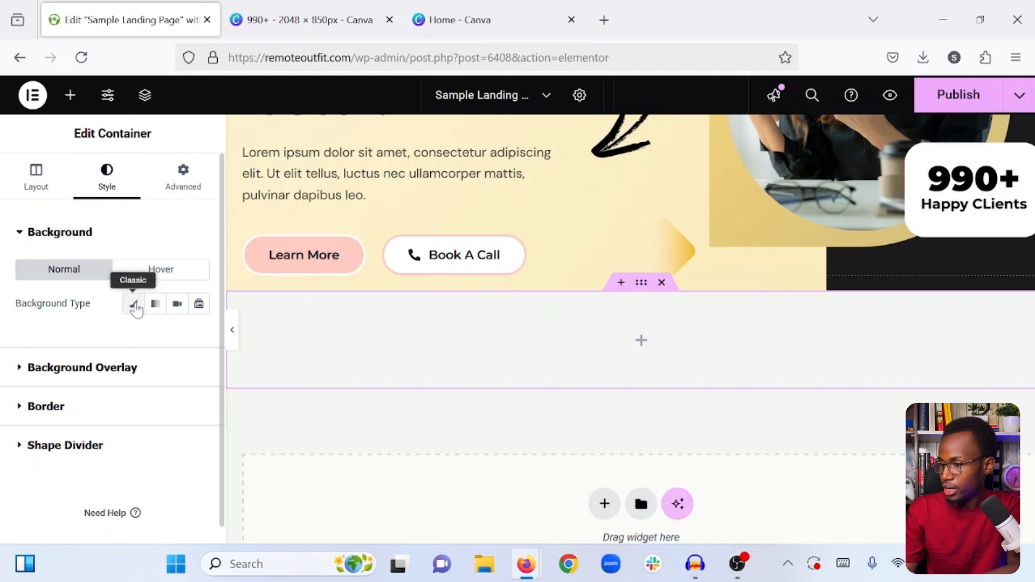
{"action": "left_click", "coordinate": [155, 304]}
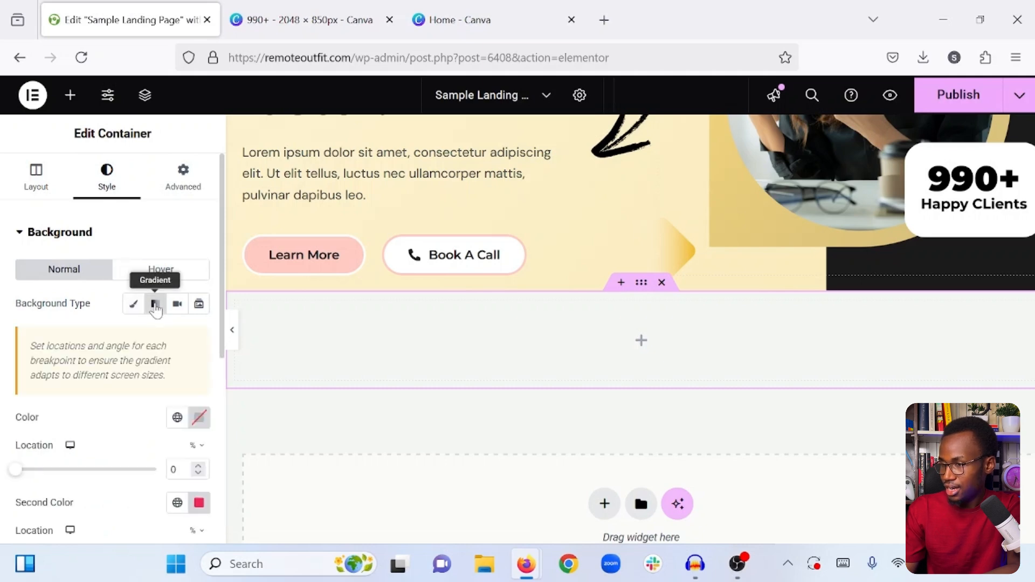
- In the Canva design, copy the hex code #FFF6D9 of the first gradient color in page 2's background
{"action": "left_click", "coordinate": [297, 17]}
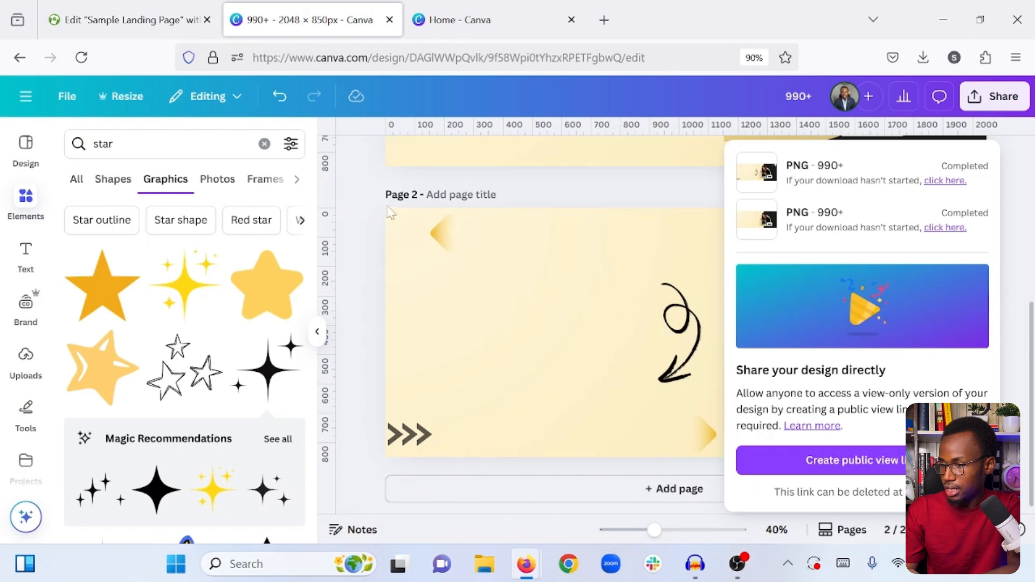
{"action": "left_click", "coordinate": [460, 338]}
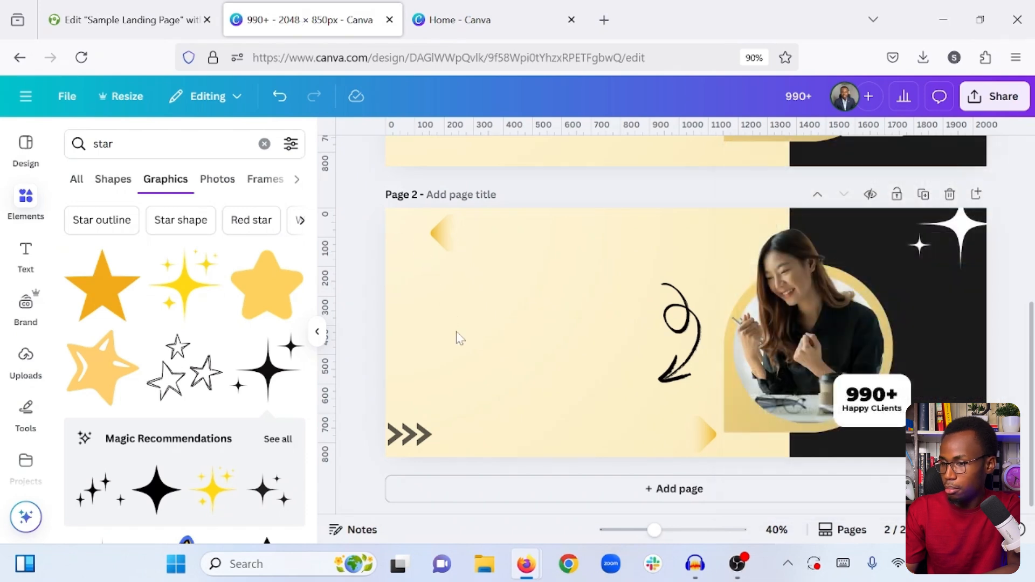
{"action": "left_click", "coordinate": [579, 293]}
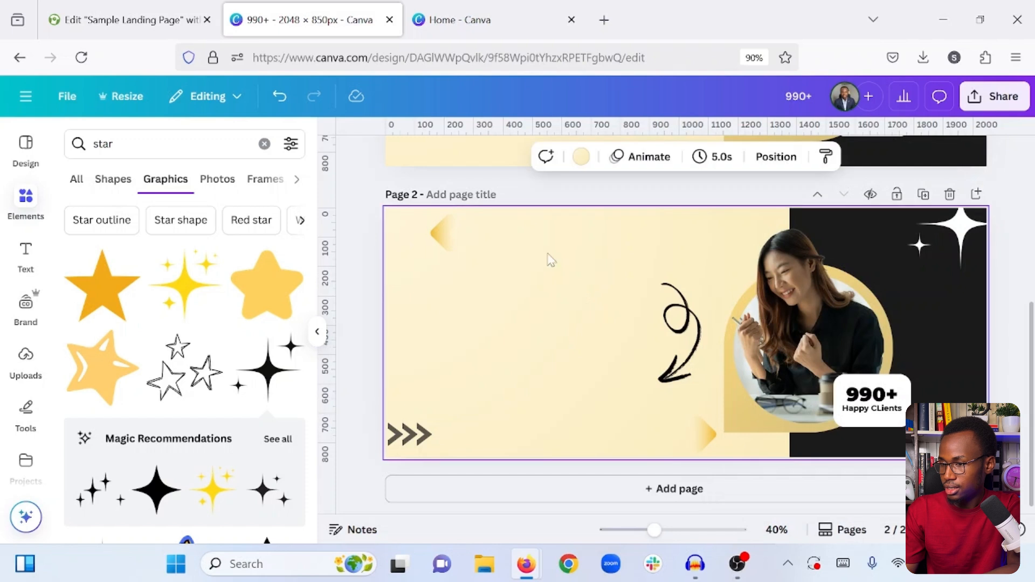
{"action": "left_click", "coordinate": [581, 157]}
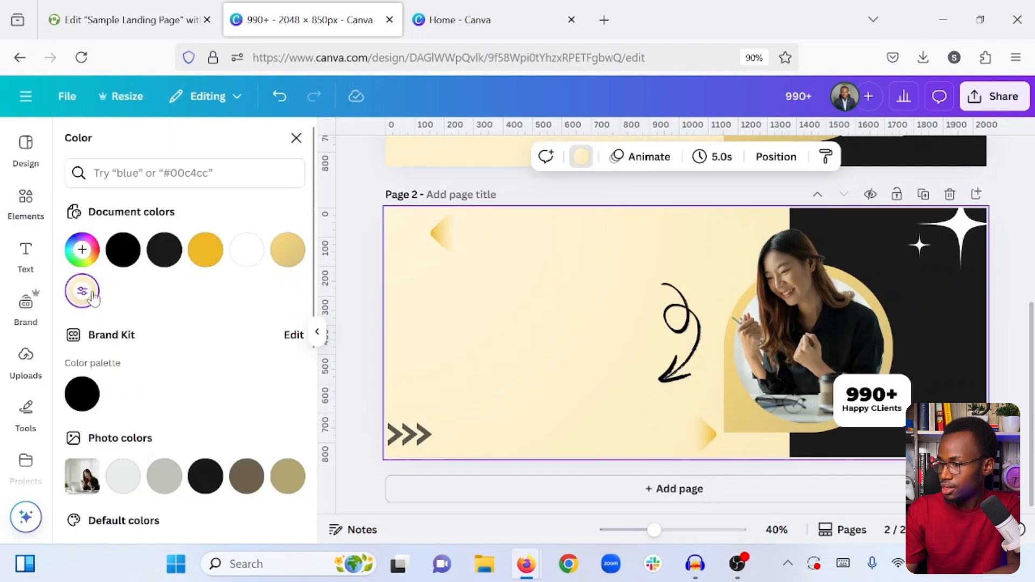
{"action": "left_click", "coordinate": [83, 291]}
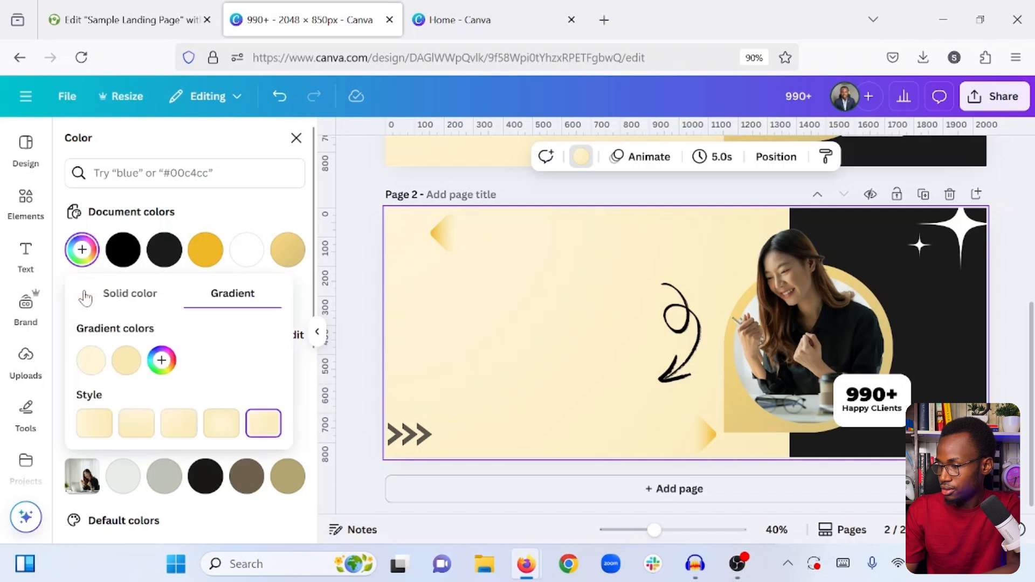
{"action": "left_click", "coordinate": [88, 369]}
{"action": "key", "text": "ctrl+c"}
{"action": "right_click", "coordinate": [144, 312]}
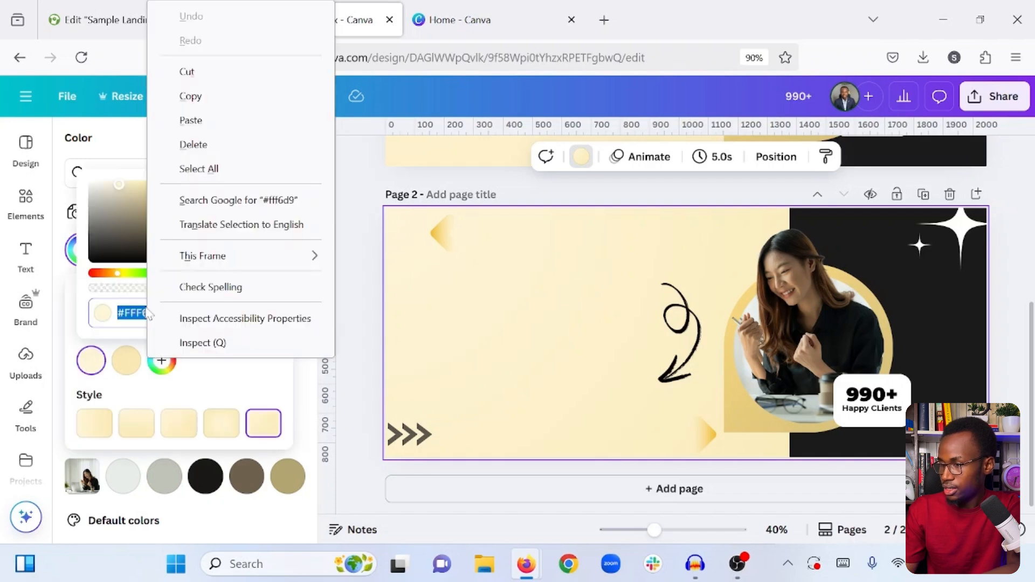
{"action": "left_click", "coordinate": [161, 94]}
- Back in Elementor, set the first gradient color of the new container's background to #fff6d9
{"action": "left_click", "coordinate": [151, 5]}
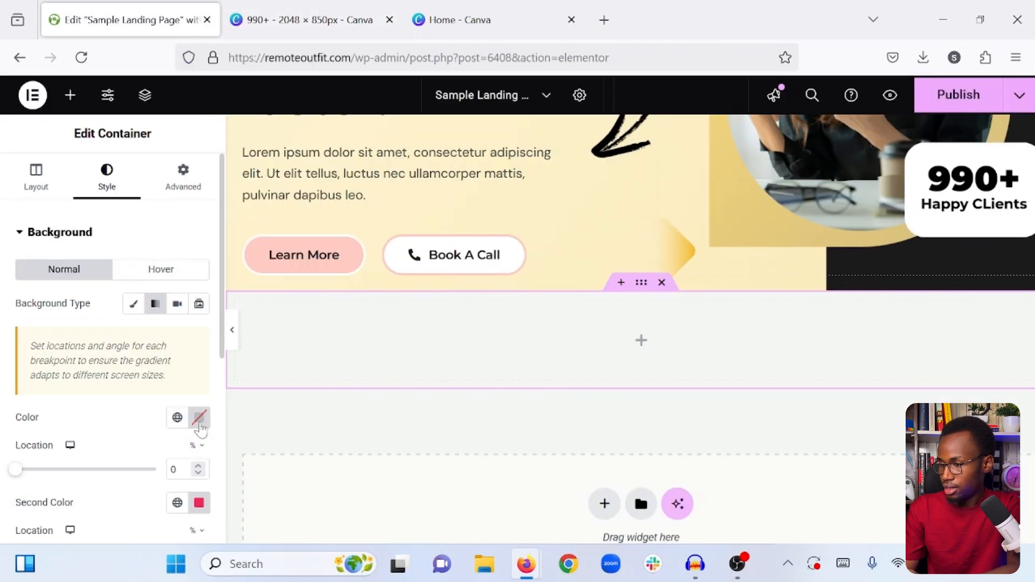
{"action": "left_click", "coordinate": [199, 417]}
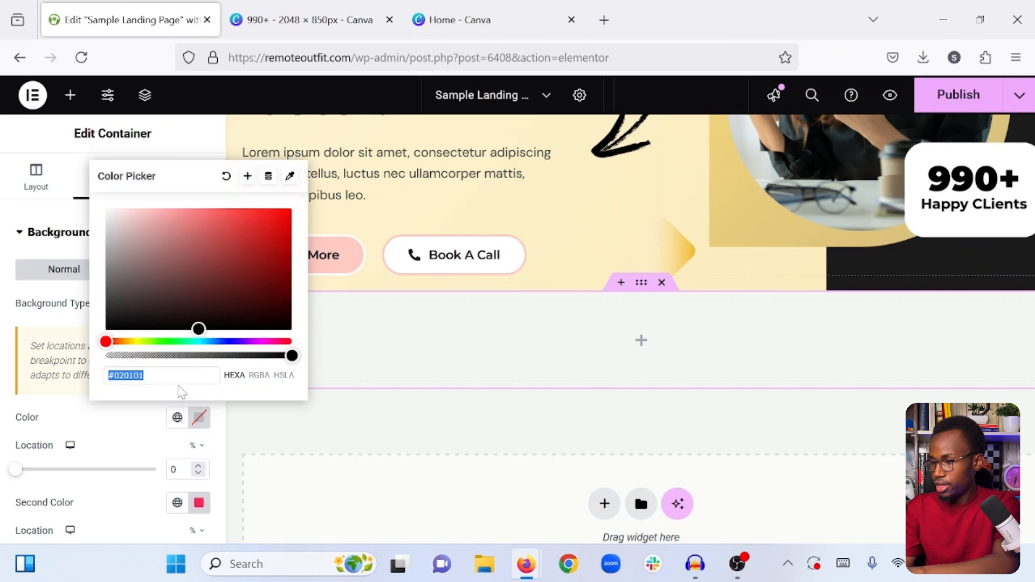
{"action": "key", "text": "ctrl+v"}
{"action": "left_click", "coordinate": [217, 204]}
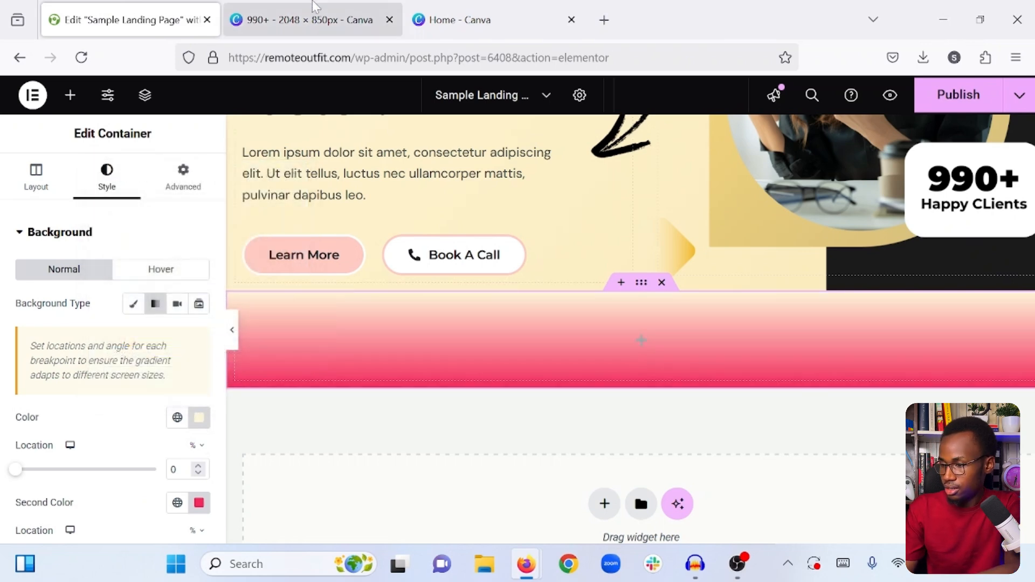
- Return to Canva and copy the hex code #FAE9B4 of the second gradient color in page 2's background
{"action": "left_click", "coordinate": [310, 21]}
{"action": "left_click", "coordinate": [136, 366]}
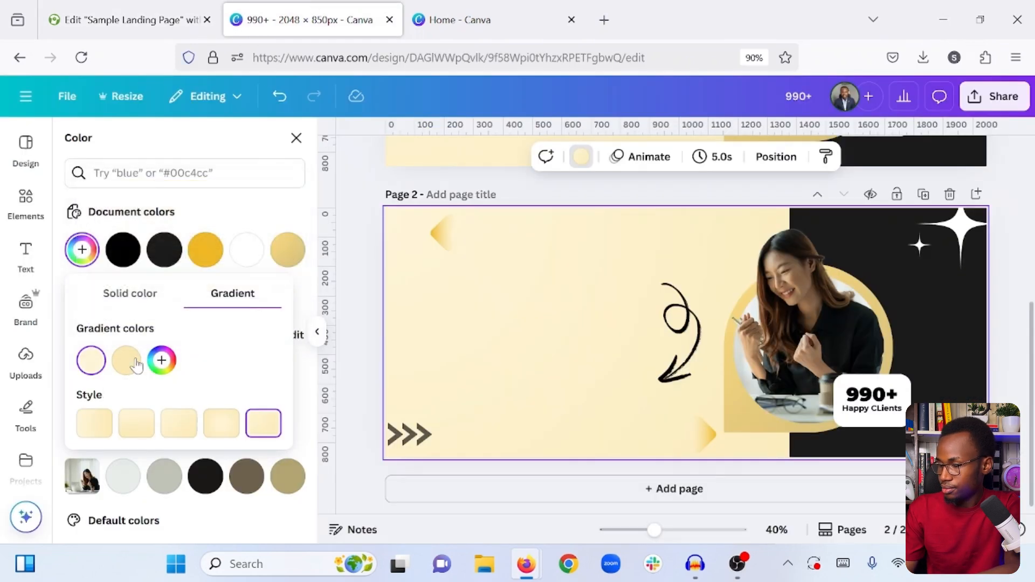
{"action": "left_click", "coordinate": [136, 366]}
{"action": "left_click", "coordinate": [135, 366]}
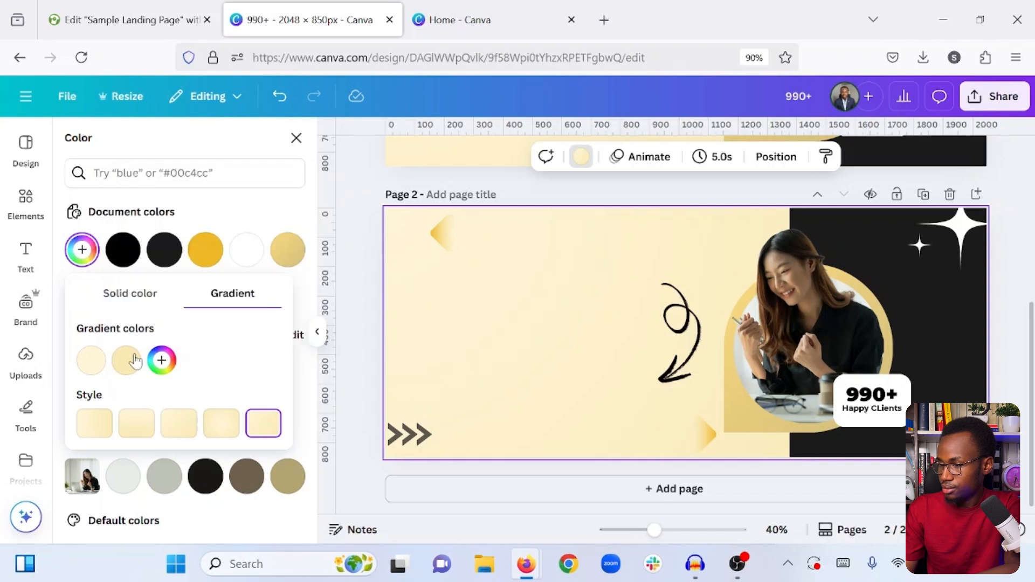
{"action": "left_click", "coordinate": [135, 361]}
{"action": "left_click", "coordinate": [175, 313]}
{"action": "right_click", "coordinate": [176, 313]}
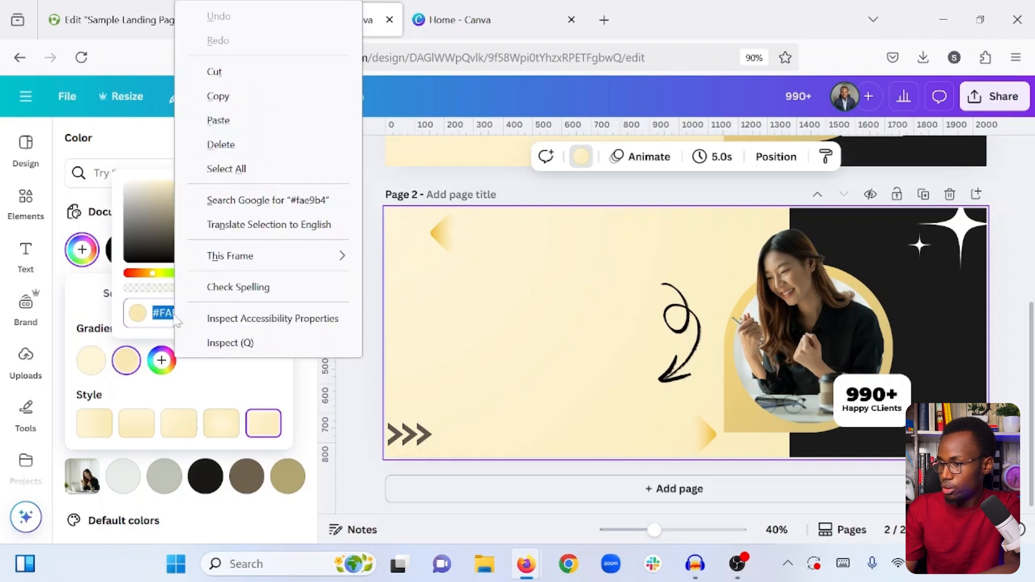
{"action": "left_click", "coordinate": [218, 96]}
{"action": "left_click", "coordinate": [238, 350]}
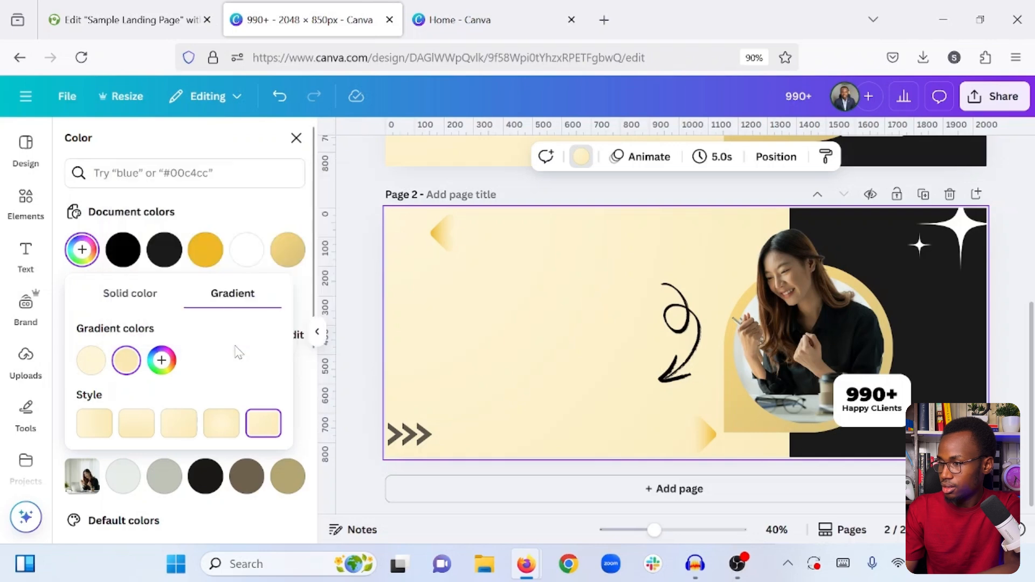
- In Elementor, set the second gradient color of the new container's background to #fae9b4
{"action": "key", "text": "ctrl+Page_Up"}
{"action": "scroll", "coordinate": [193, 380], "scroll_direction": "down", "scroll_amount": 2}
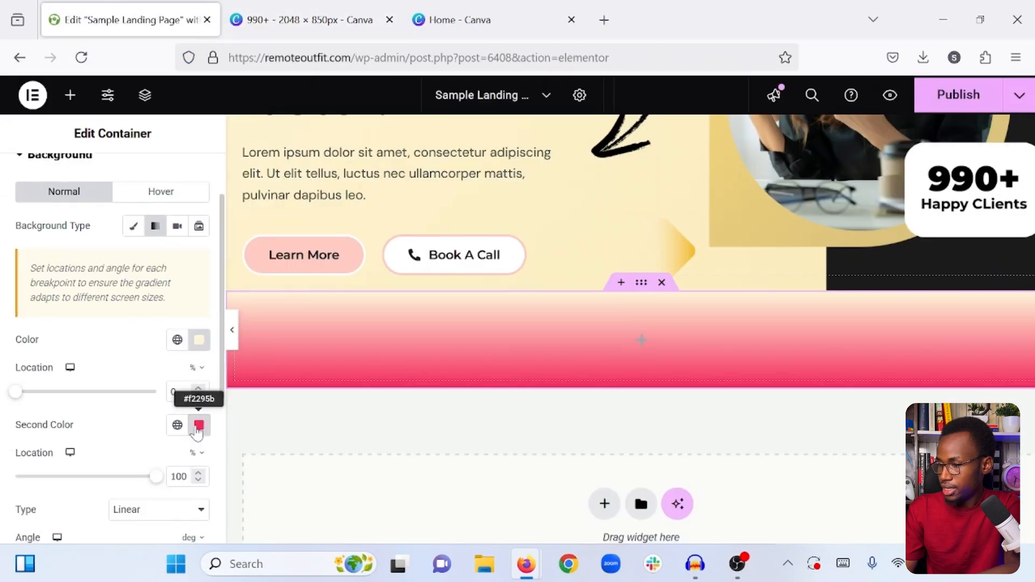
{"action": "left_click", "coordinate": [199, 425]}
{"action": "key", "text": "ctrl+v"}
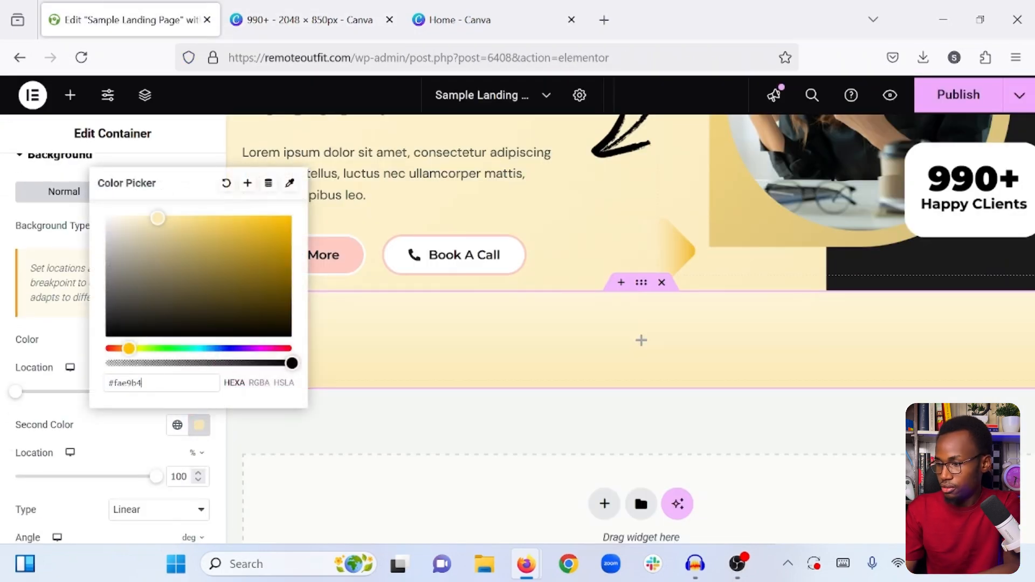
{"action": "left_click", "coordinate": [131, 431]}
- Set the angle of the new container's linear background gradient to 80 degrees
{"action": "scroll", "coordinate": [130, 431], "scroll_direction": "down", "scroll_amount": 3}
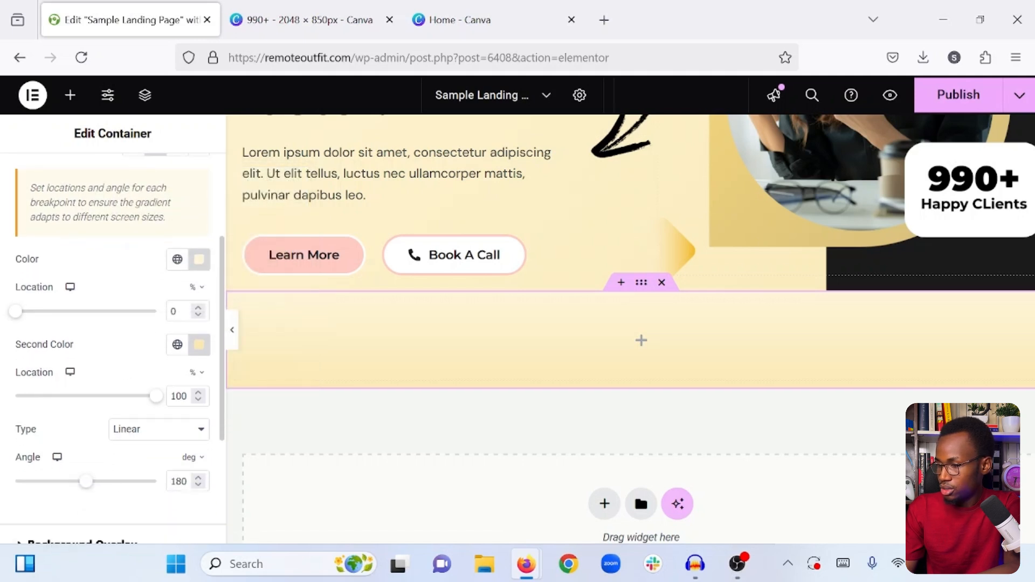
{"action": "key", "text": "BackSpace"}
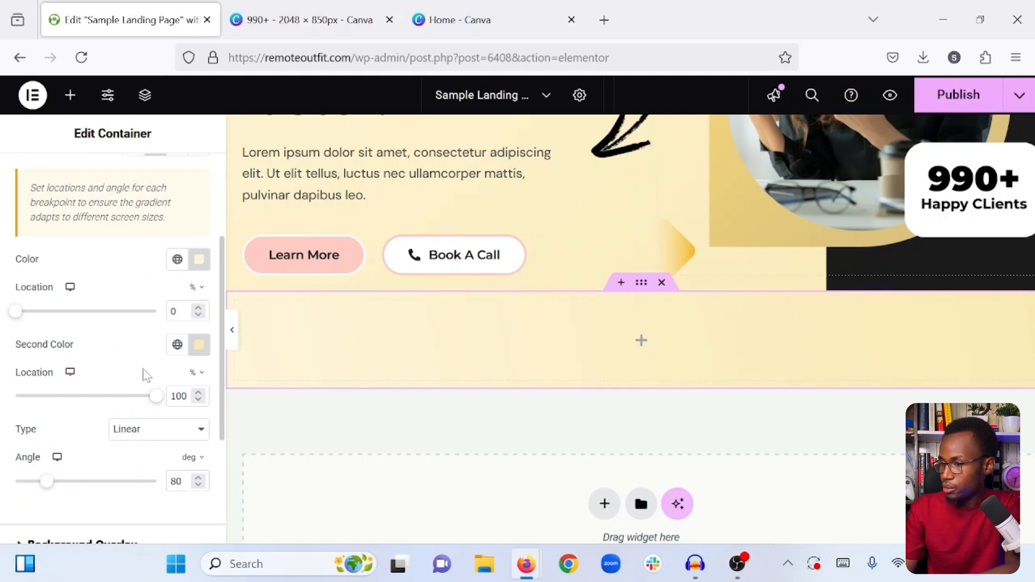
{"action": "scroll", "coordinate": [146, 374], "scroll_direction": "up", "scroll_amount": 5}
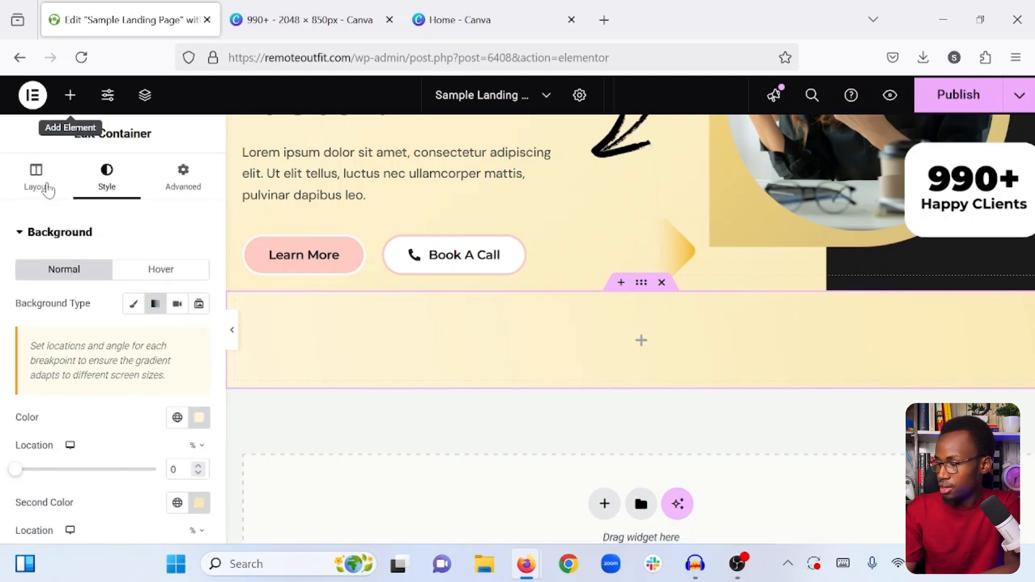
- Set the new container's Justify Content option to Center
{"action": "left_click", "coordinate": [49, 190]}
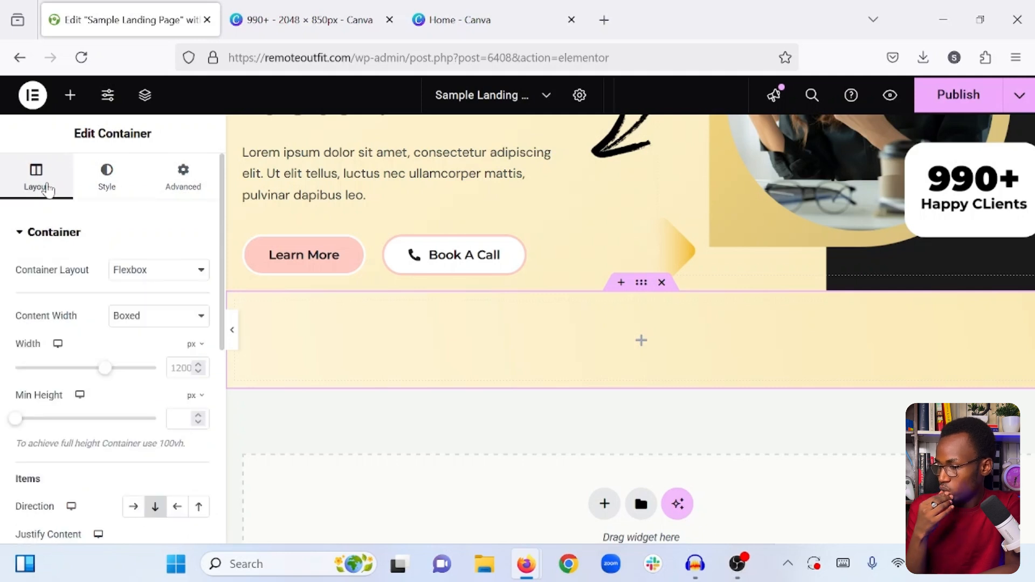
{"action": "scroll", "coordinate": [50, 399], "scroll_direction": "down", "scroll_amount": 3}
{"action": "scroll", "coordinate": [52, 400], "scroll_direction": "down", "scroll_amount": 1}
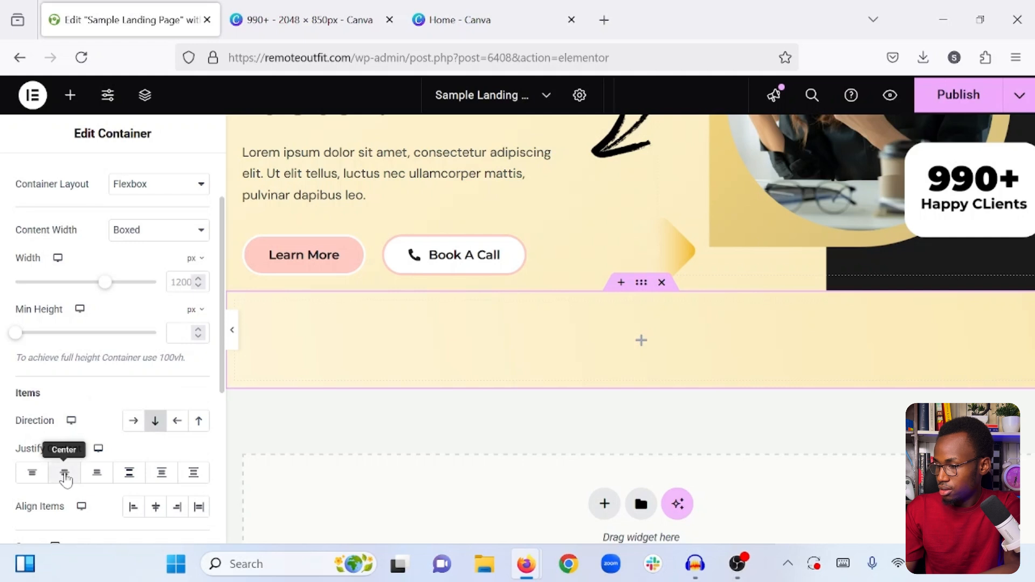
{"action": "left_click", "coordinate": [64, 475]}
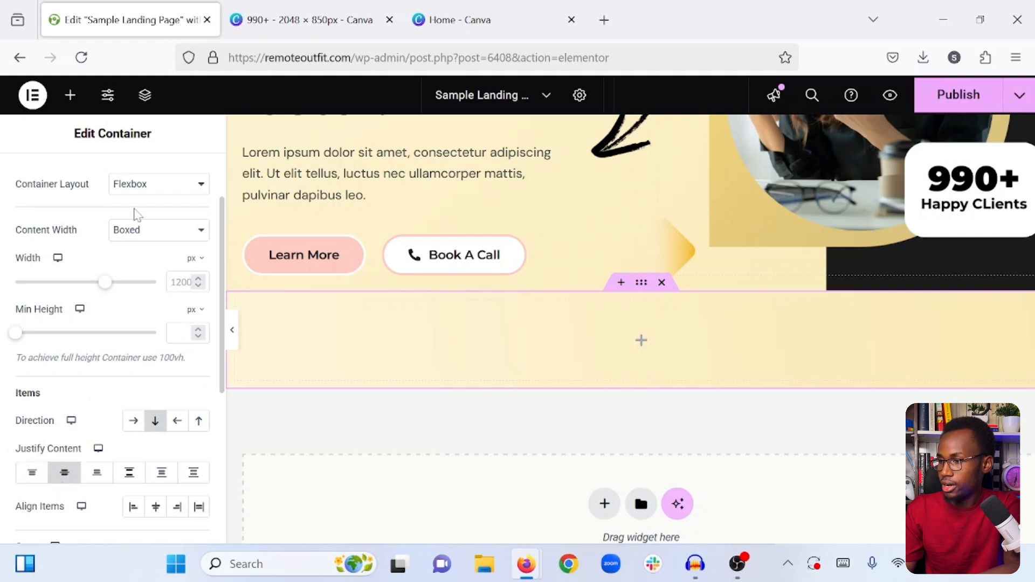
- Add a nested container inside the gradient container and set the outer container's padding to 40 px on all sides
{"action": "left_click", "coordinate": [70, 95]}
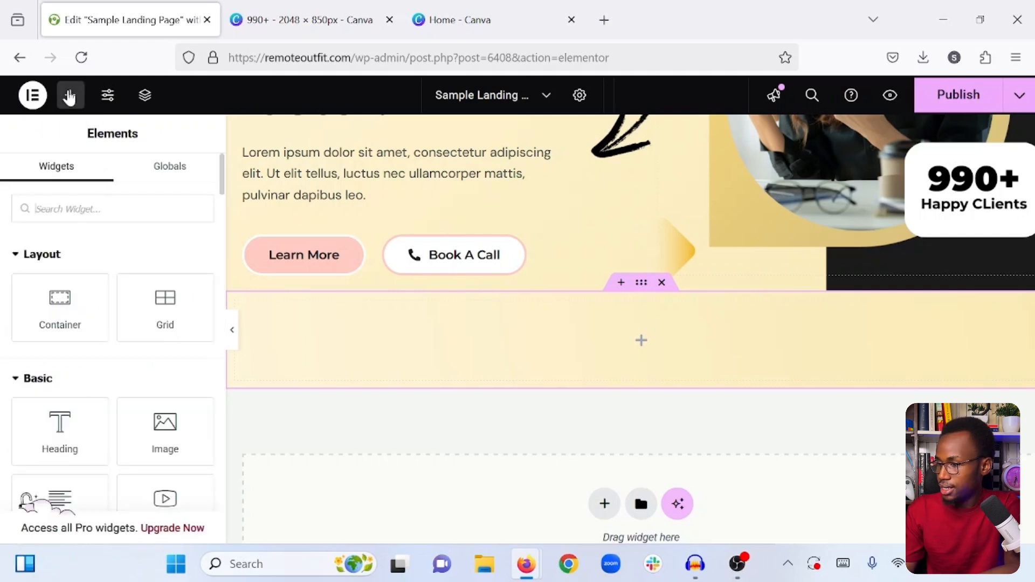
{"action": "left_click_drag", "start_coordinate": [60, 311], "coordinate": [340, 321]}
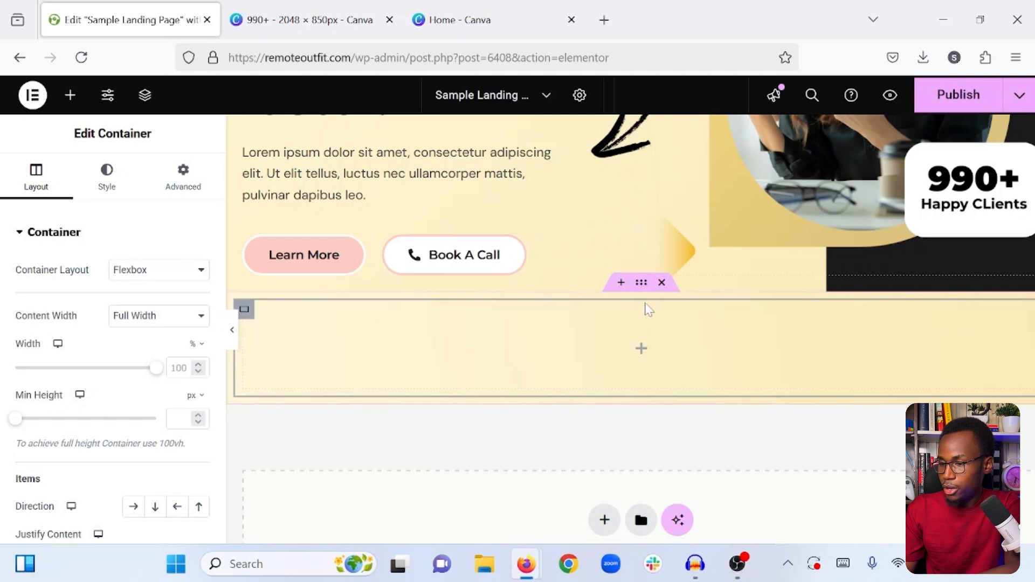
{"action": "left_click", "coordinate": [639, 284]}
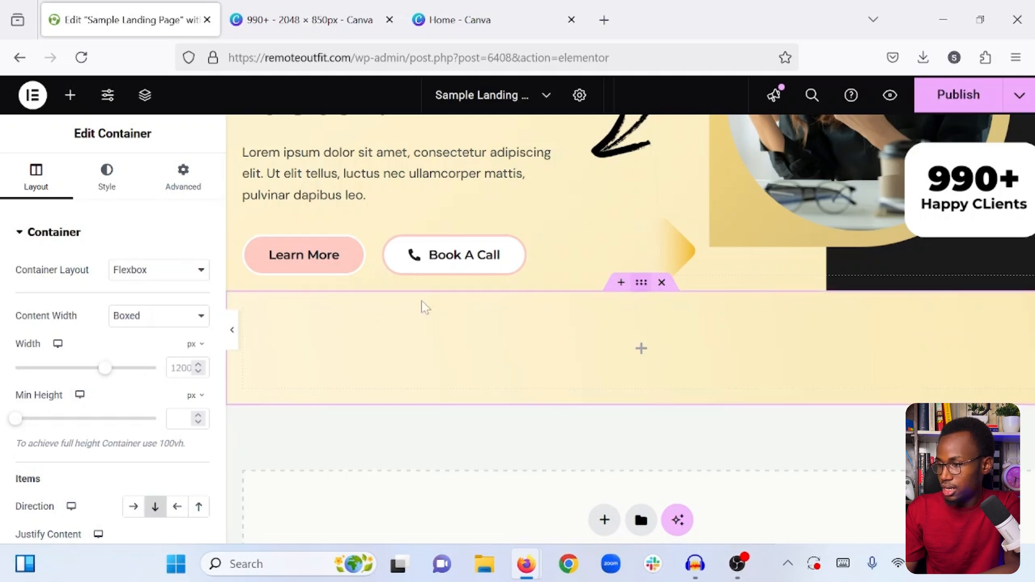
{"action": "left_click", "coordinate": [183, 183]}
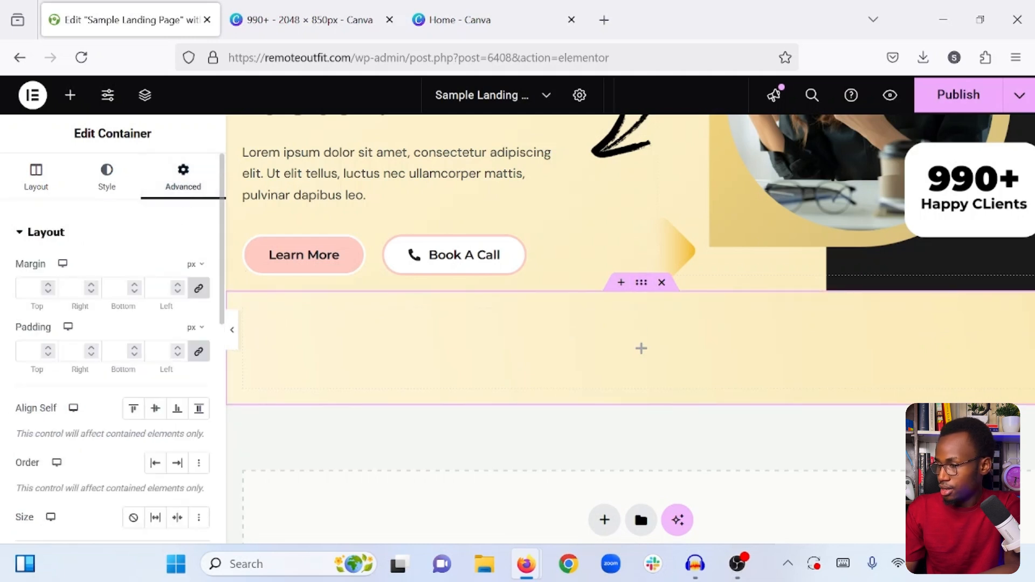
{"action": "left_click", "coordinate": [29, 351]}
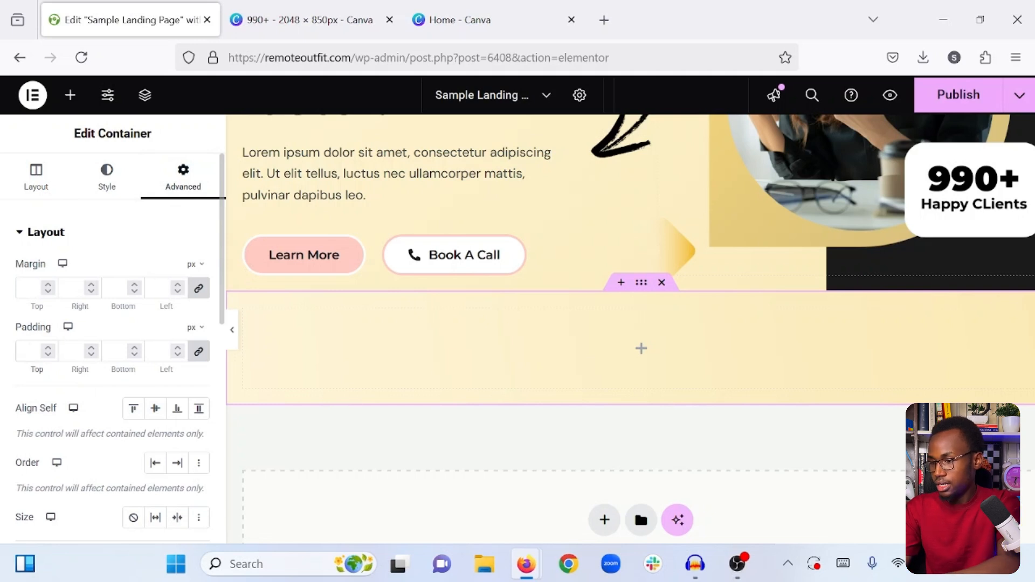
{"action": "type", "text": "40"}
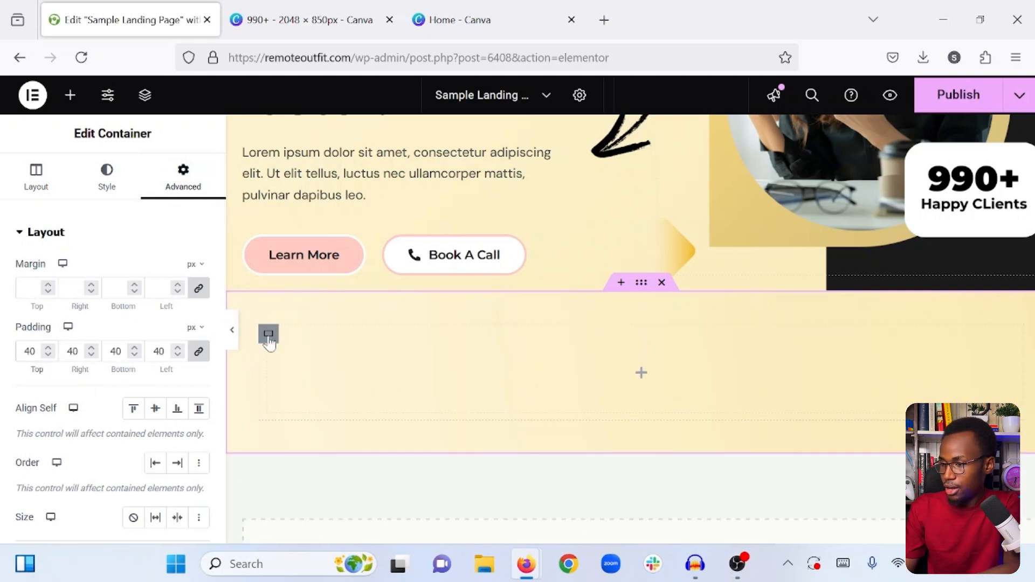
- Unlink the nested container's margins and set its right and left margins to 80 px
{"action": "left_click", "coordinate": [269, 334]}
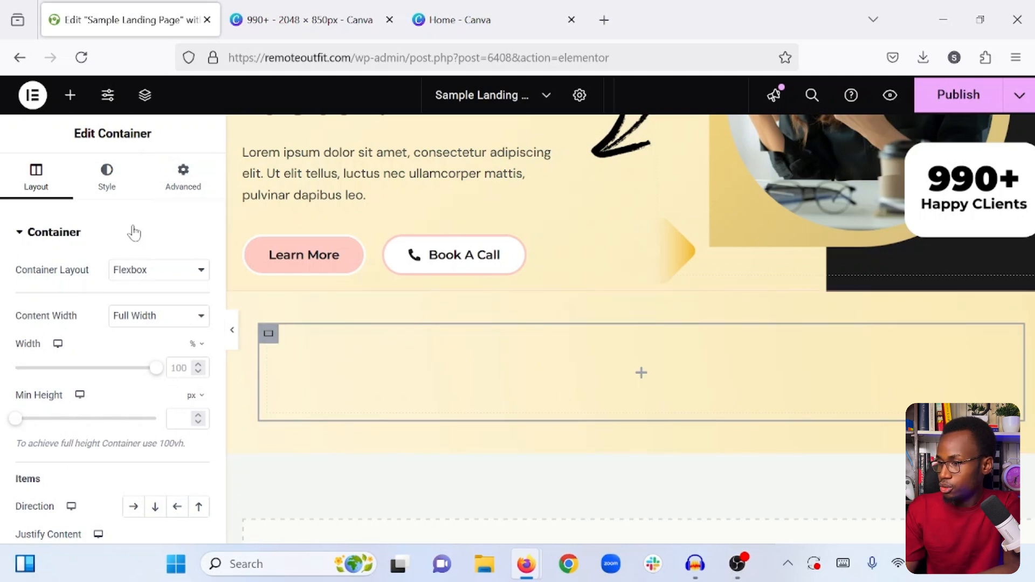
{"action": "left_click", "coordinate": [184, 181]}
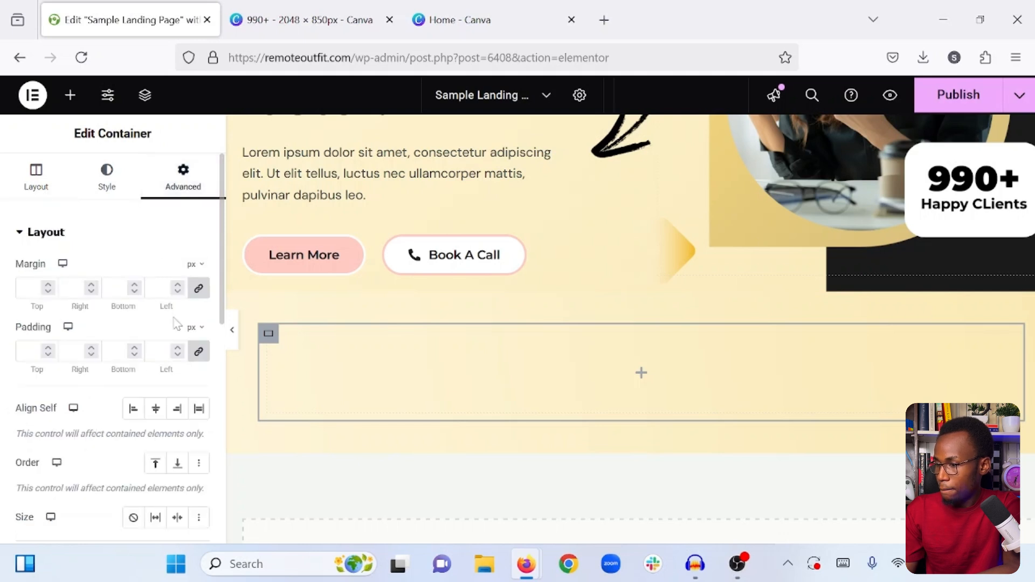
{"action": "left_click", "coordinate": [197, 291]}
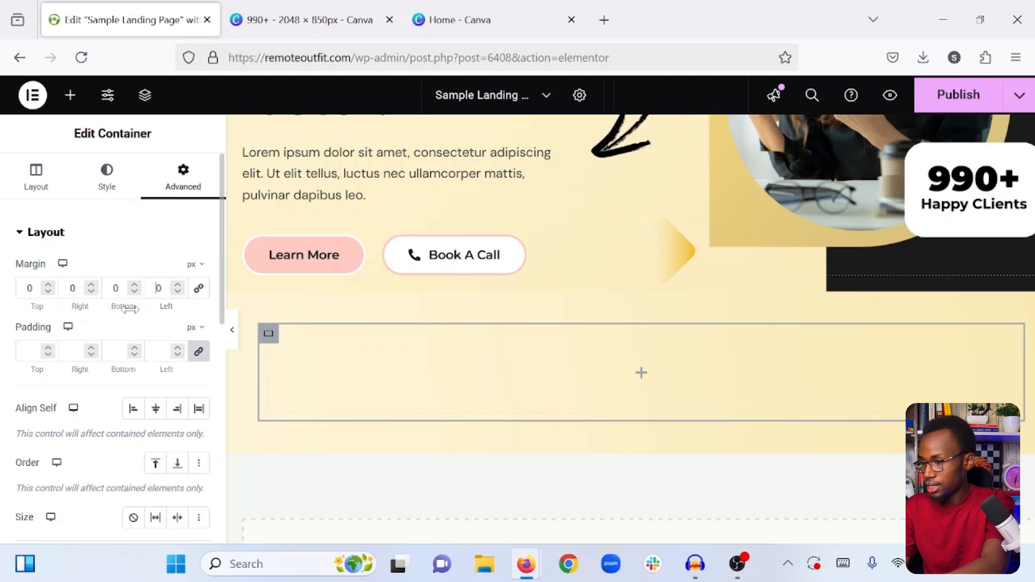
{"action": "type", "text": "8"}
{"action": "left_click", "coordinate": [70, 289]}
{"action": "type", "text": "8"}
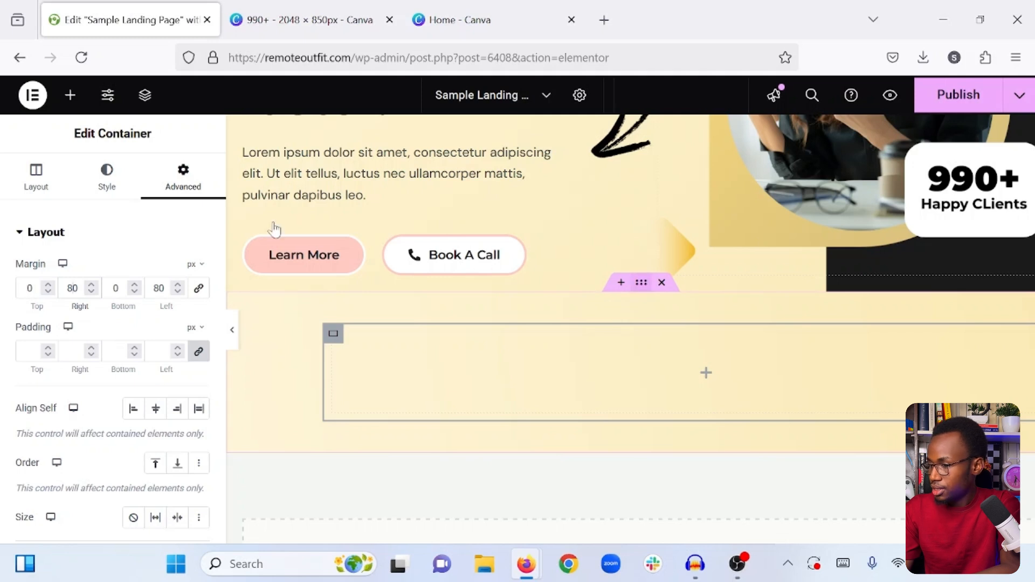
- Set Align Items to Center for the outer gradient container
{"action": "left_click", "coordinate": [641, 283]}
{"action": "left_click", "coordinate": [32, 178]}
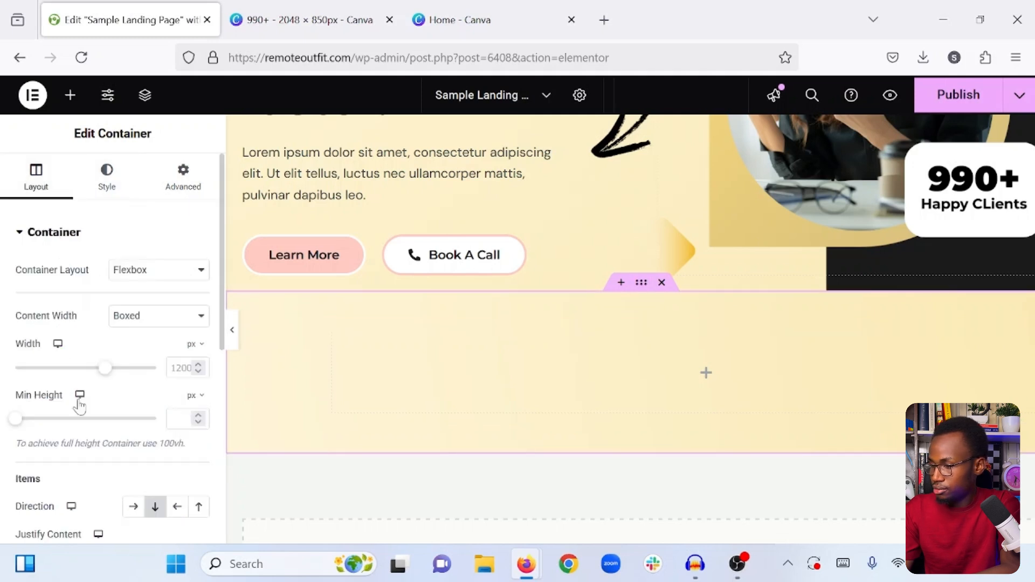
{"action": "scroll", "coordinate": [157, 432], "scroll_direction": "down", "scroll_amount": 3}
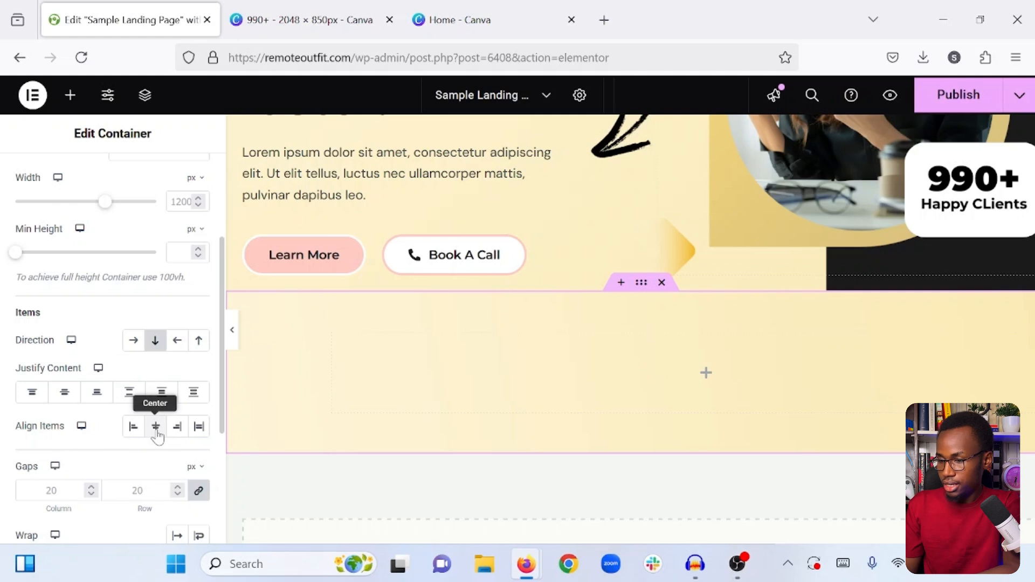
{"action": "left_click", "coordinate": [155, 429]}
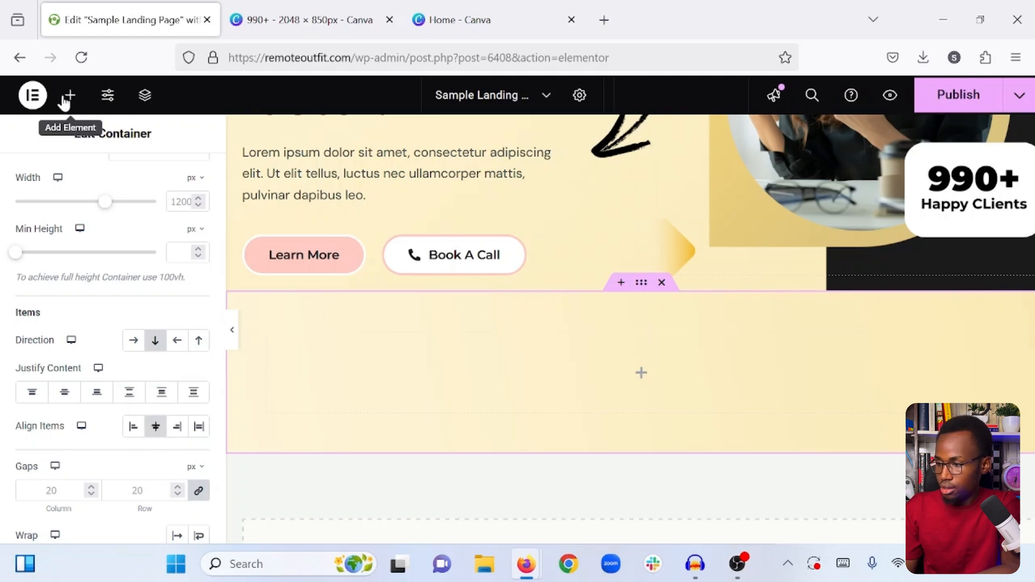
- Give the nested container a classic background with the color #1c1c1c
{"action": "left_click", "coordinate": [64, 99]}
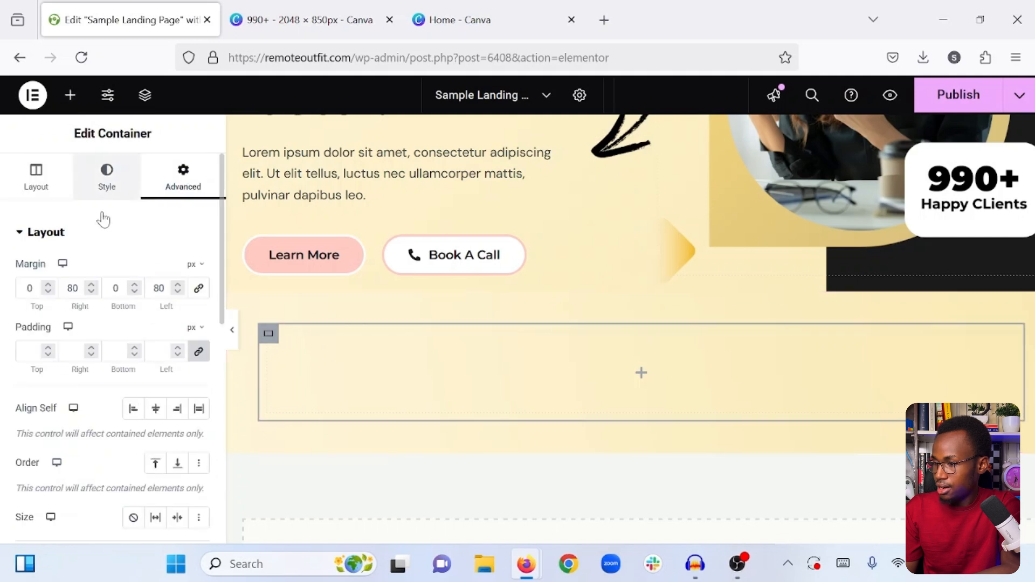
{"action": "left_click", "coordinate": [107, 178]}
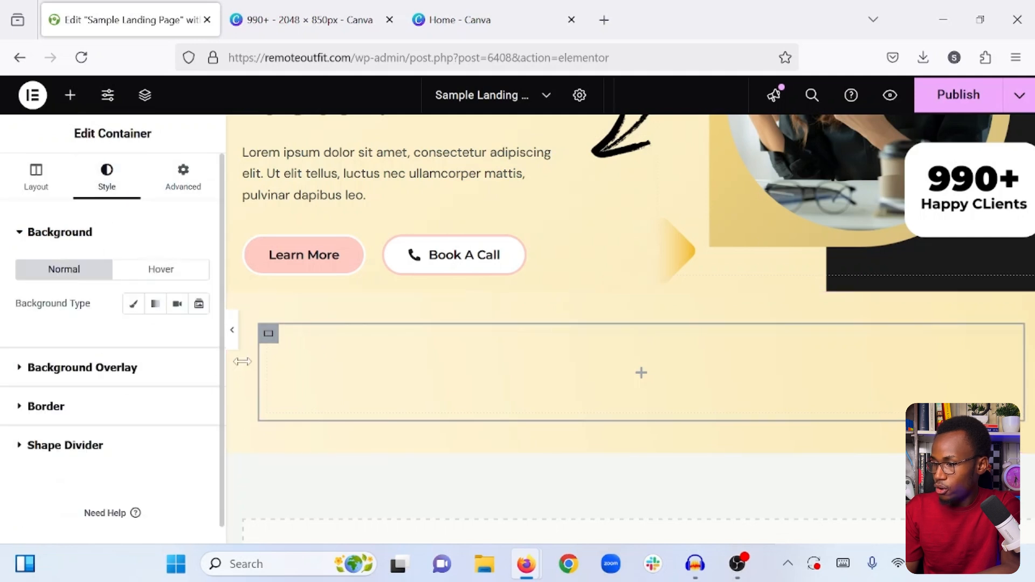
{"action": "left_click", "coordinate": [129, 307]}
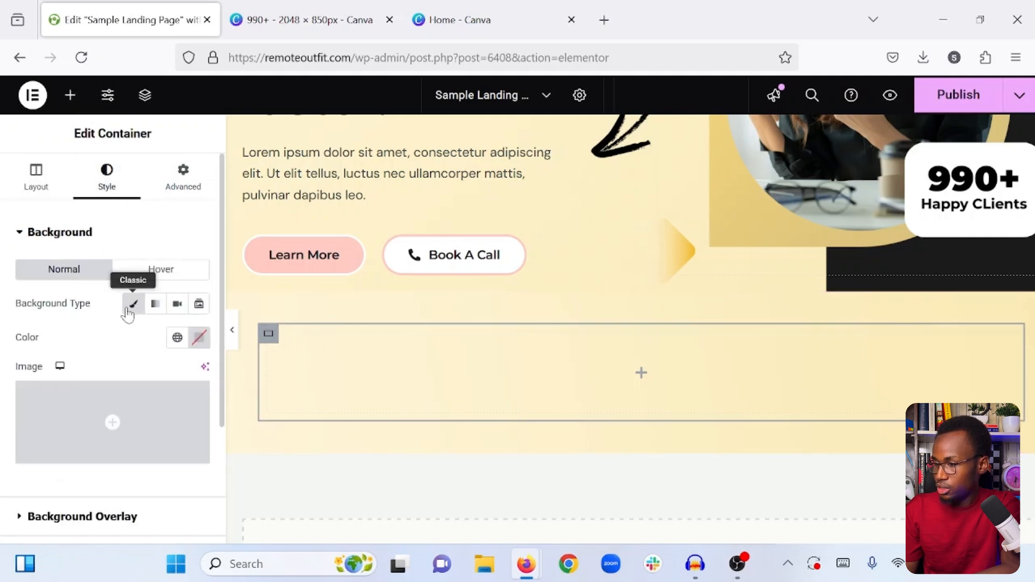
{"action": "left_click", "coordinate": [200, 338]}
{"action": "double_click", "coordinate": [129, 296]}
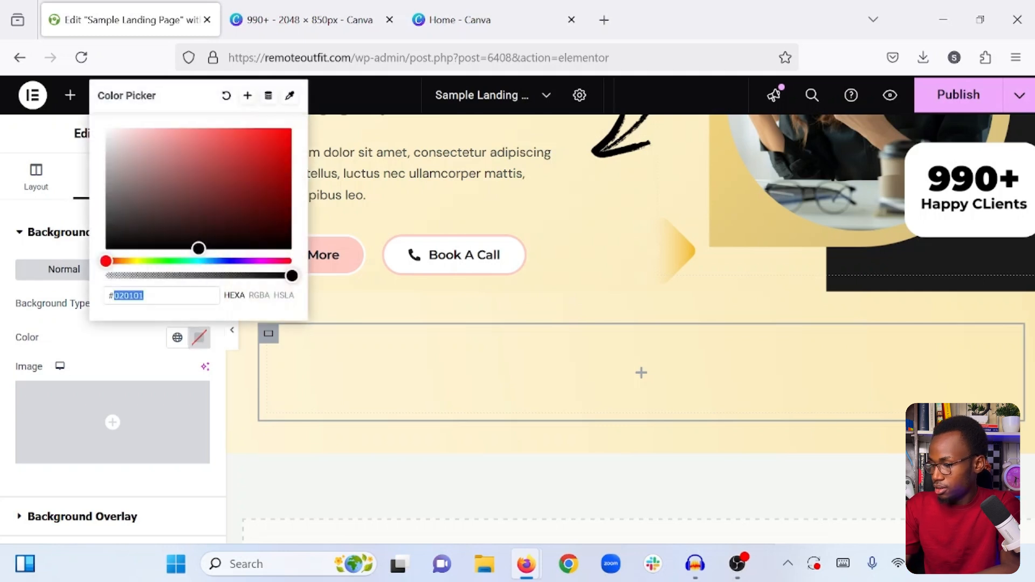
{"action": "type", "text": "1c1c1c"}
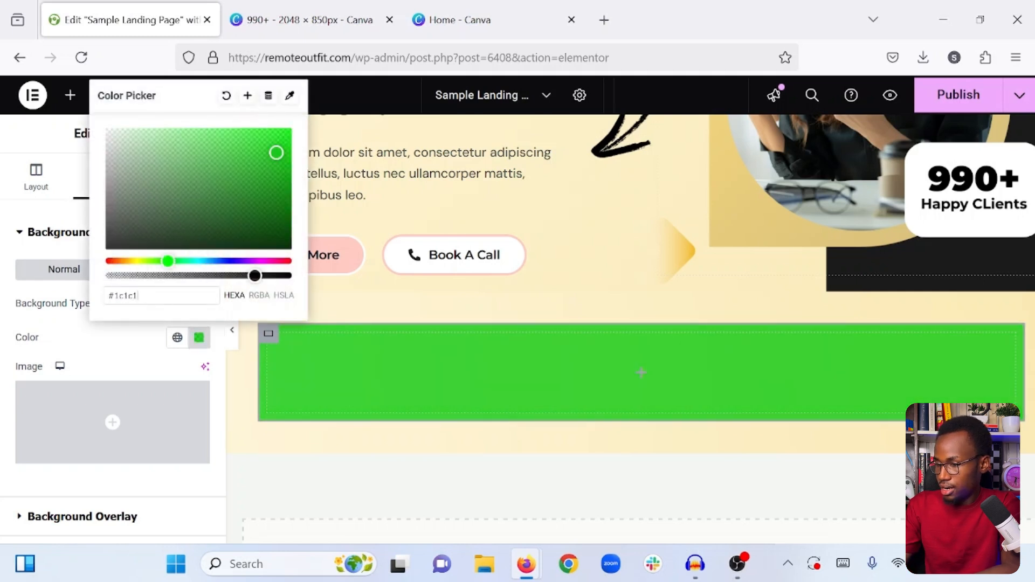
{"action": "left_click", "coordinate": [151, 365]}
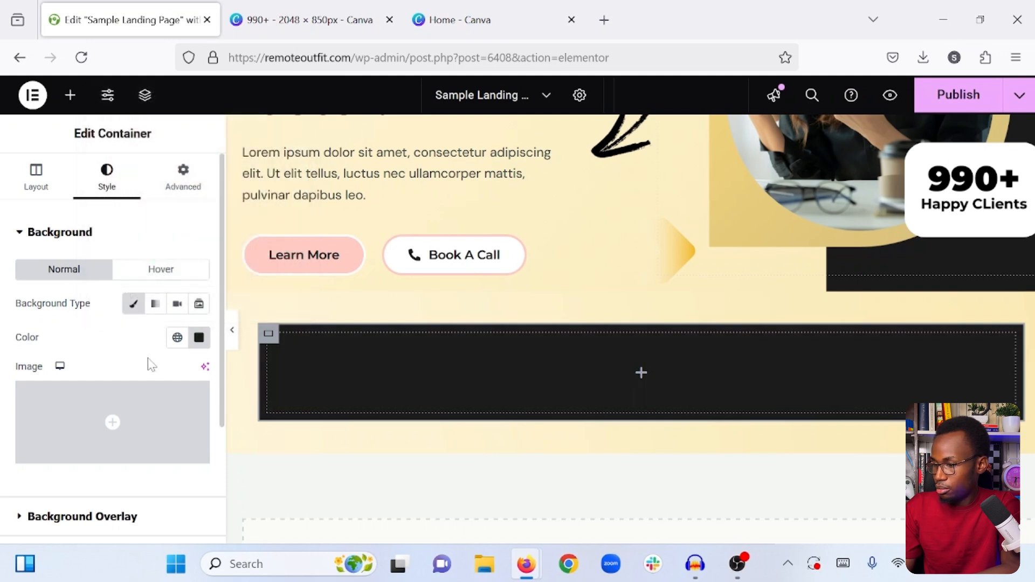
- Set the nested container's border radius to 20 px on all corners and preview the page at full width
{"action": "scroll", "coordinate": [134, 364], "scroll_direction": "down", "scroll_amount": 3}
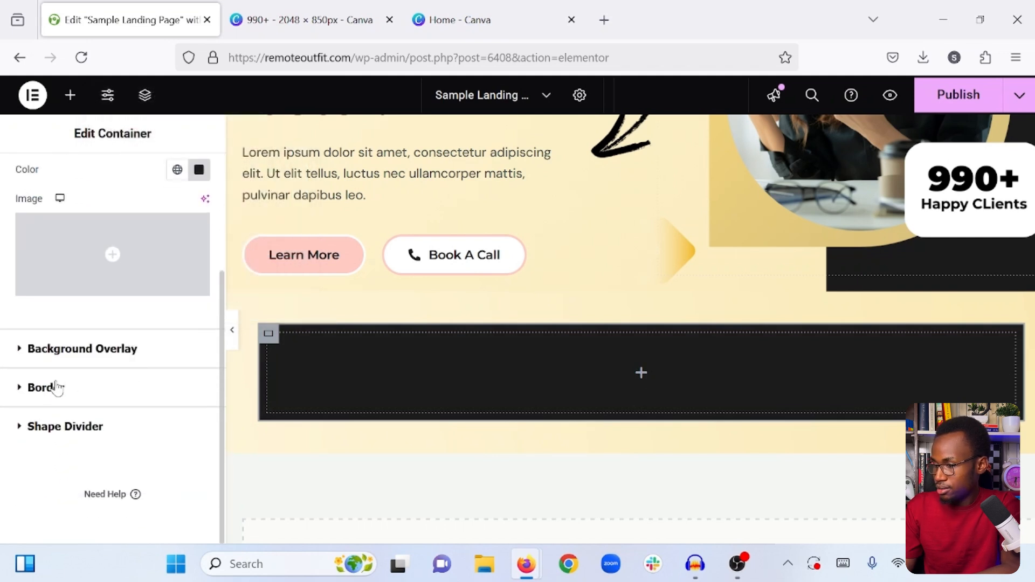
{"action": "left_click", "coordinate": [56, 387]}
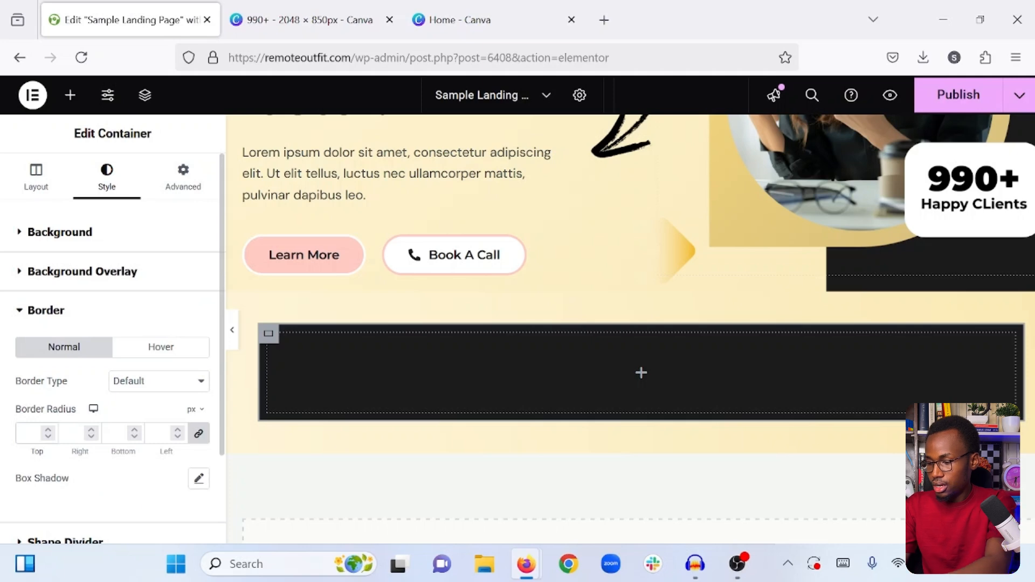
{"action": "type", "text": "20"}
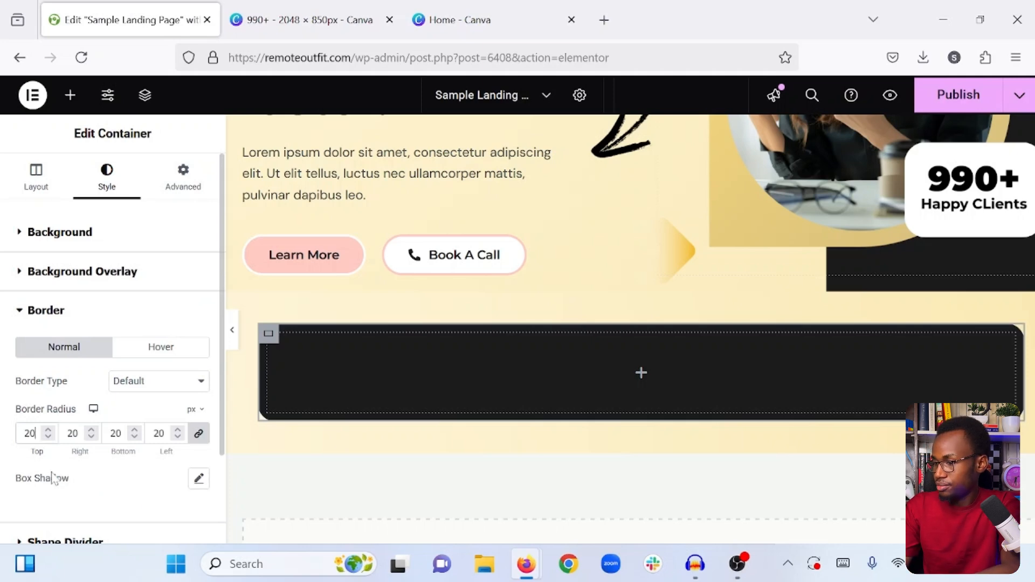
{"action": "left_click", "coordinate": [232, 330]}
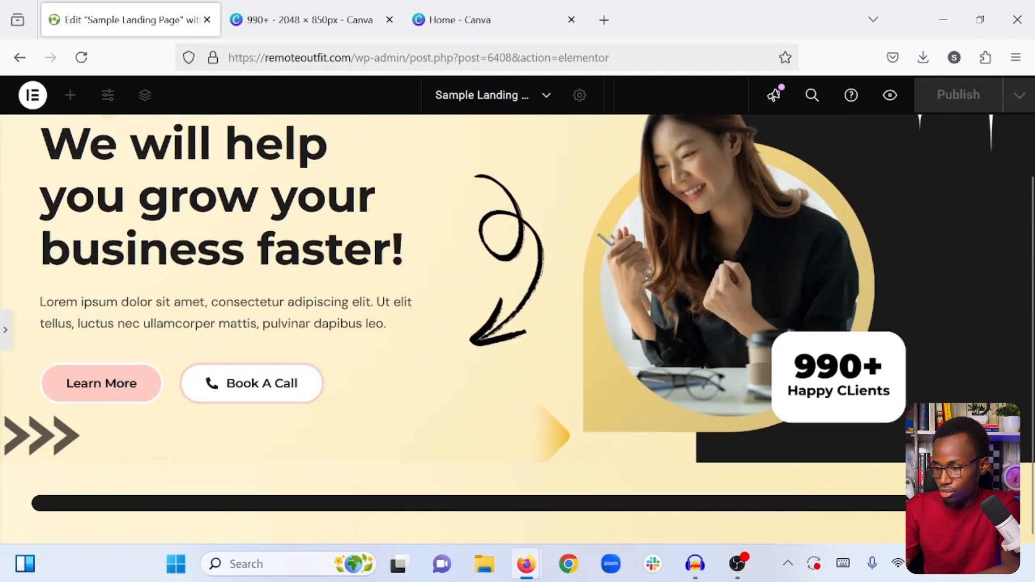
{"action": "left_click", "coordinate": [3, 332]}
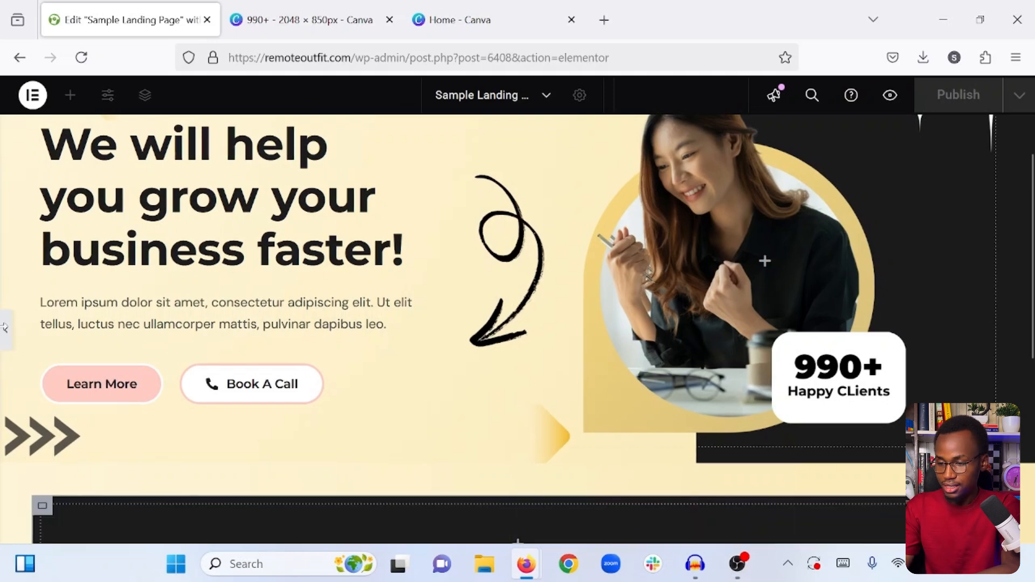
{"action": "scroll", "coordinate": [475, 343], "scroll_direction": "down", "scroll_amount": 5}
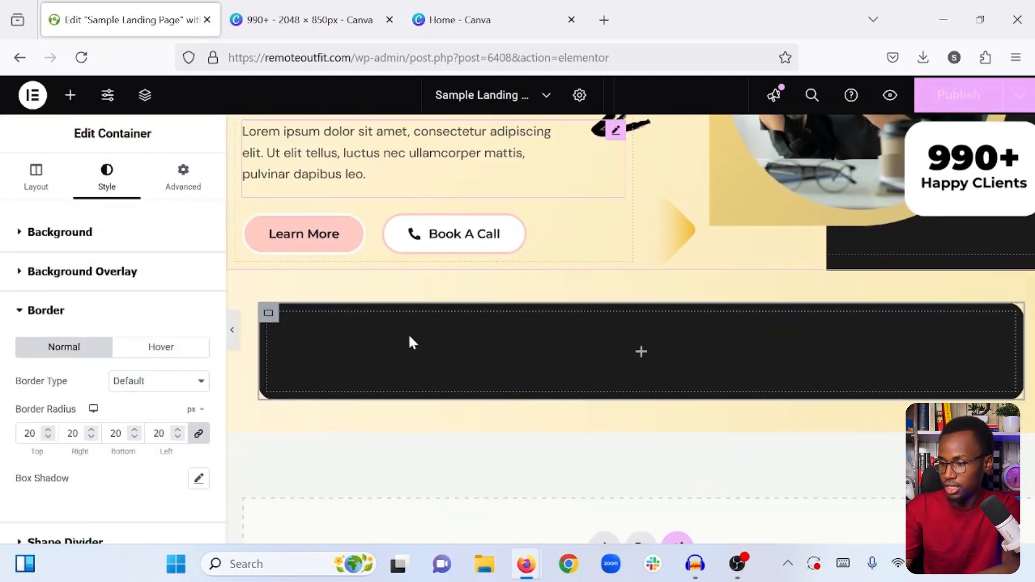
- Add a heading to the dark nested container and apply the copied style of the hero heading to it
{"action": "left_click", "coordinate": [70, 94]}
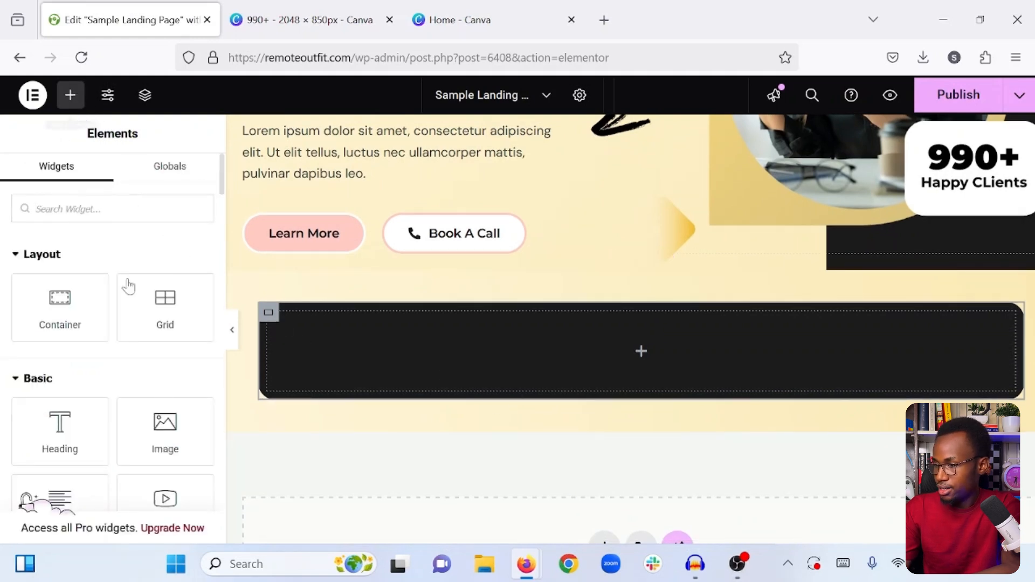
{"action": "left_click_drag", "start_coordinate": [65, 431], "coordinate": [415, 344]}
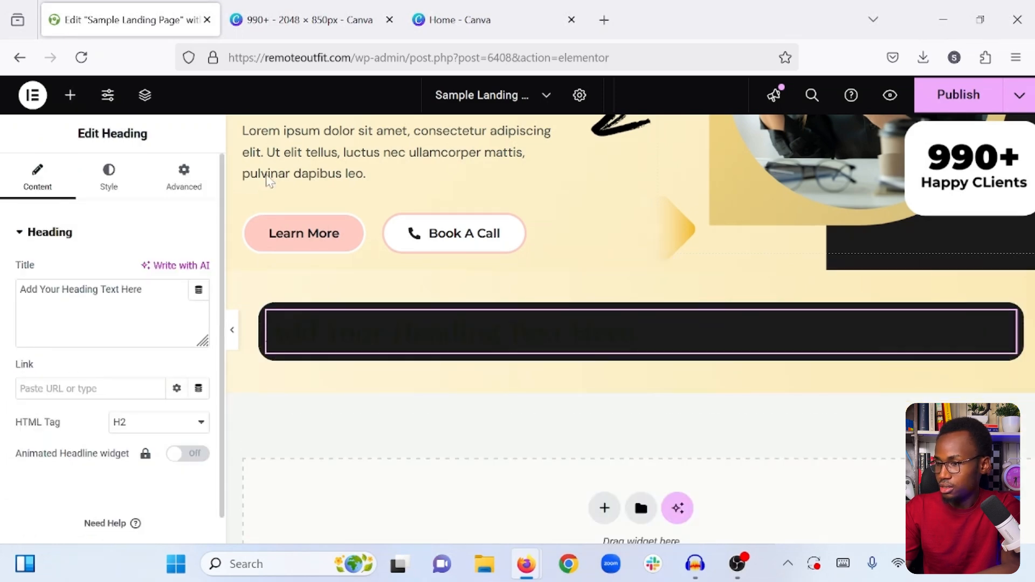
{"action": "scroll", "coordinate": [273, 173], "scroll_direction": "up", "scroll_amount": 5}
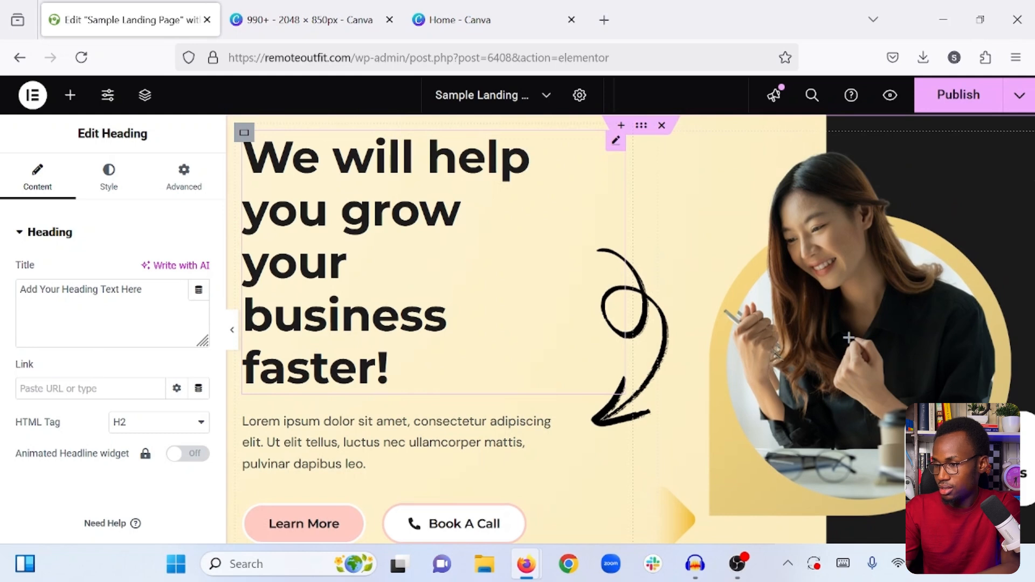
{"action": "right_click", "coordinate": [356, 167]}
{"action": "left_click", "coordinate": [384, 247]}
{"action": "scroll", "coordinate": [396, 248], "scroll_direction": "down", "scroll_amount": 7}
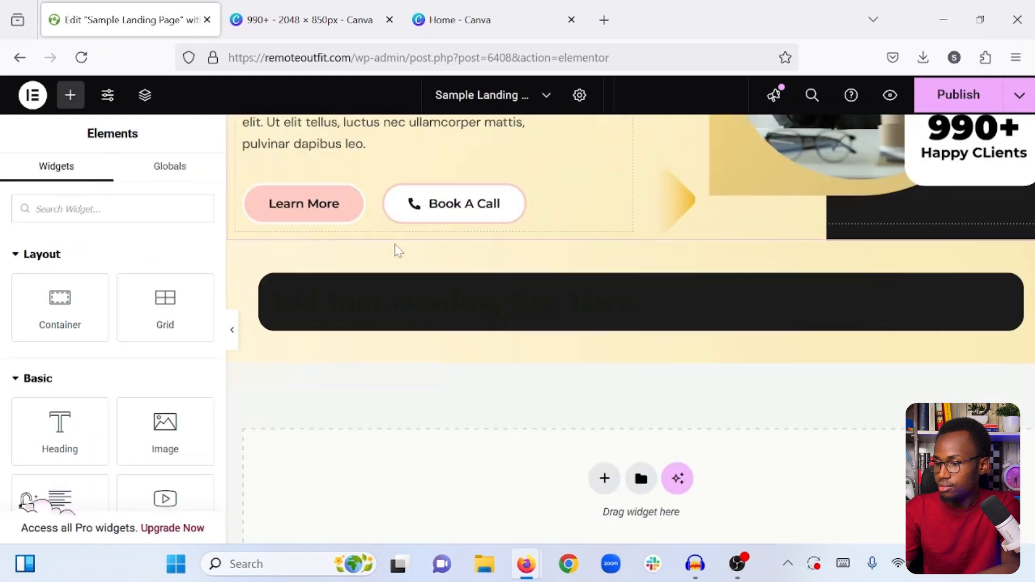
{"action": "right_click", "coordinate": [501, 238]}
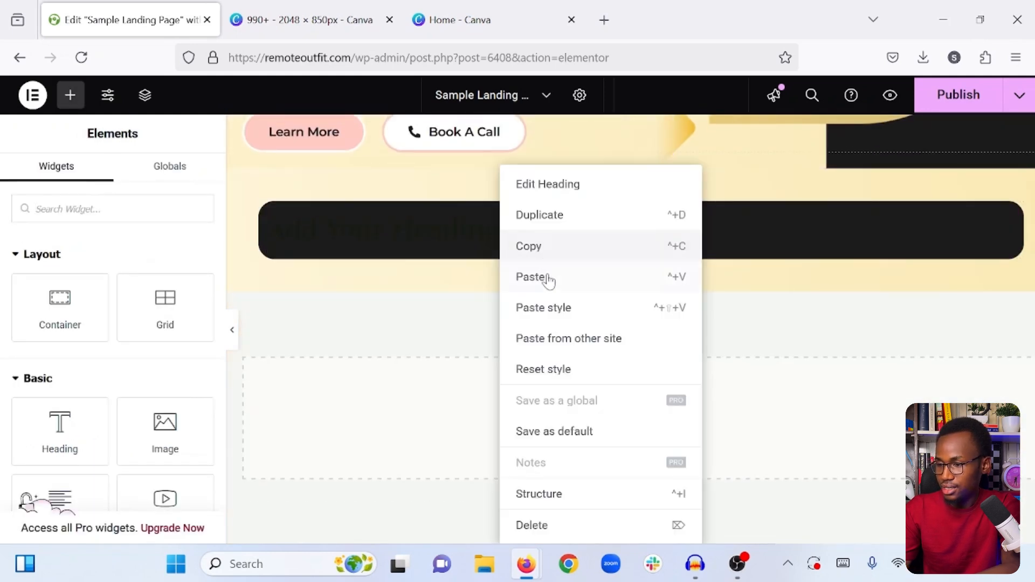
{"action": "left_click", "coordinate": [555, 308]}
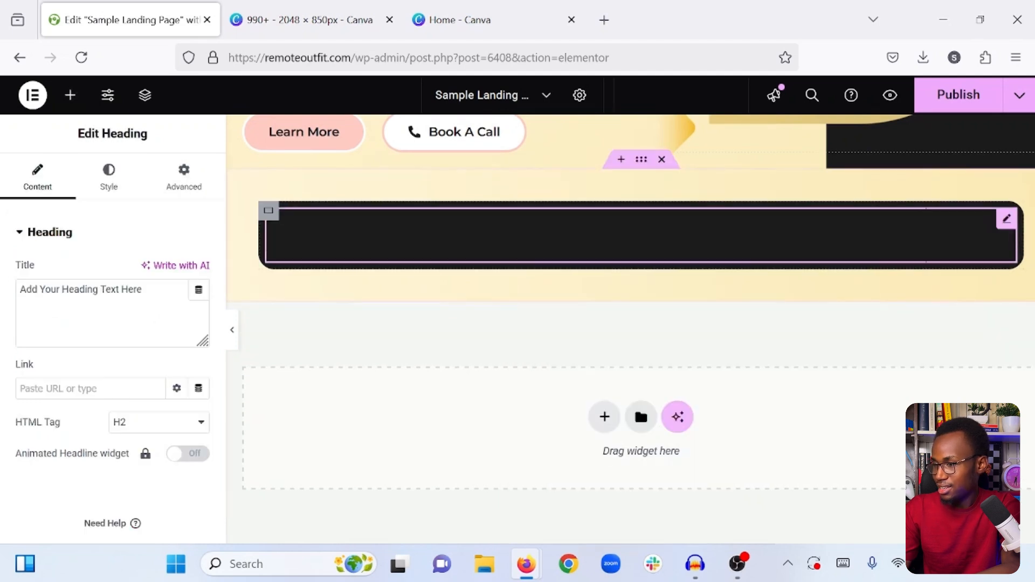
- Change the text color of the heading in the dark container to white
{"action": "left_click", "coordinate": [90, 175]}
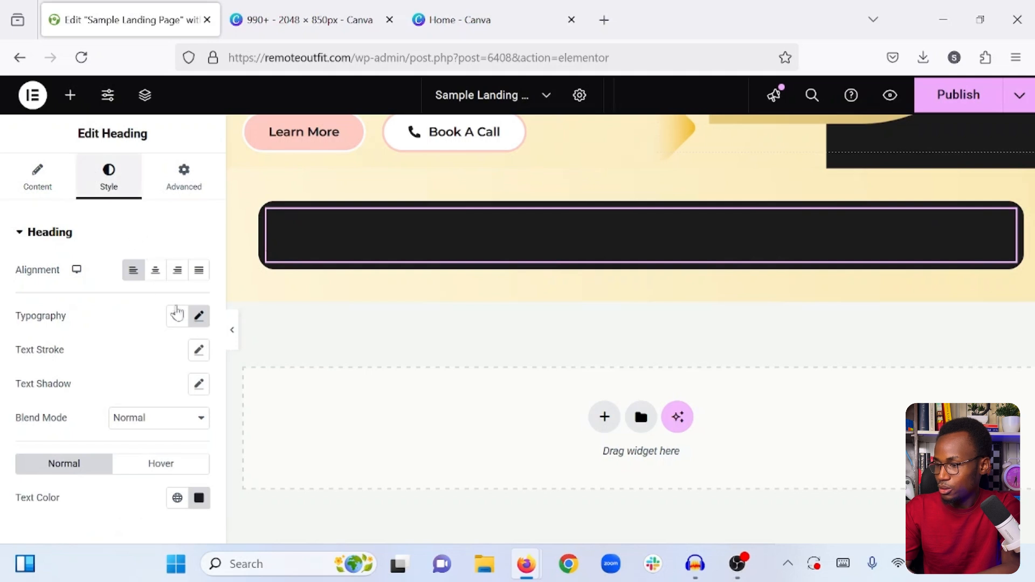
{"action": "left_click", "coordinate": [199, 498]}
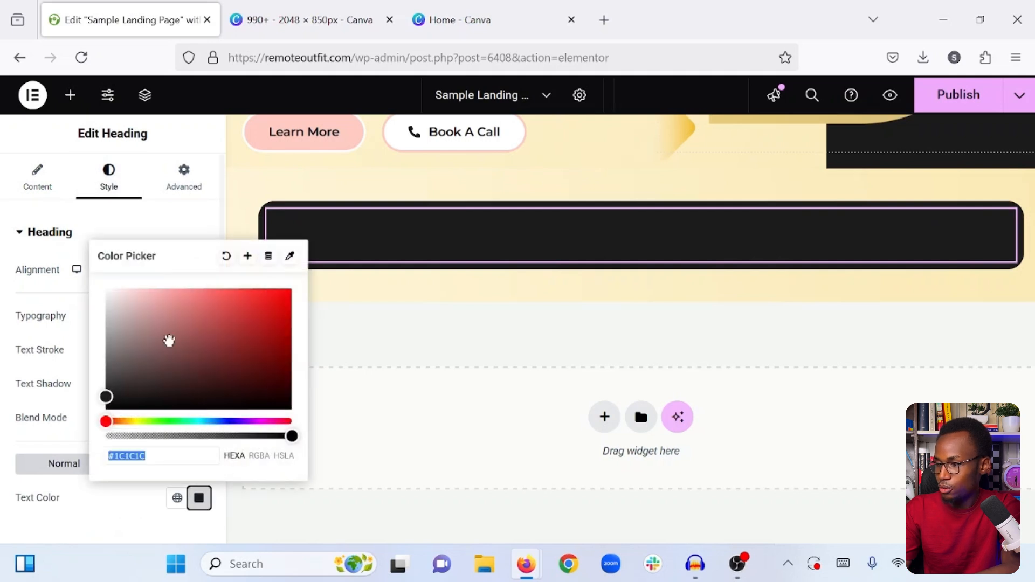
{"action": "left_click_drag", "start_coordinate": [164, 339], "coordinate": [104, 270]}
{"action": "left_click_drag", "start_coordinate": [116, 520], "coordinate": [39, 178]}
- Set the heading's HTML tag to H3 and center its text alignment
{"action": "left_click", "coordinate": [47, 178]}
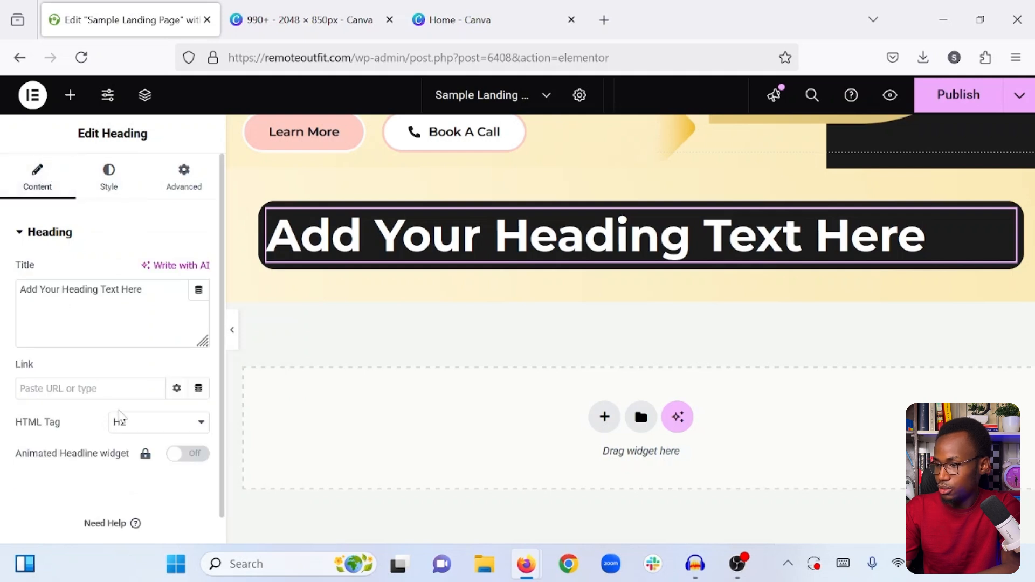
{"action": "left_click", "coordinate": [133, 426]}
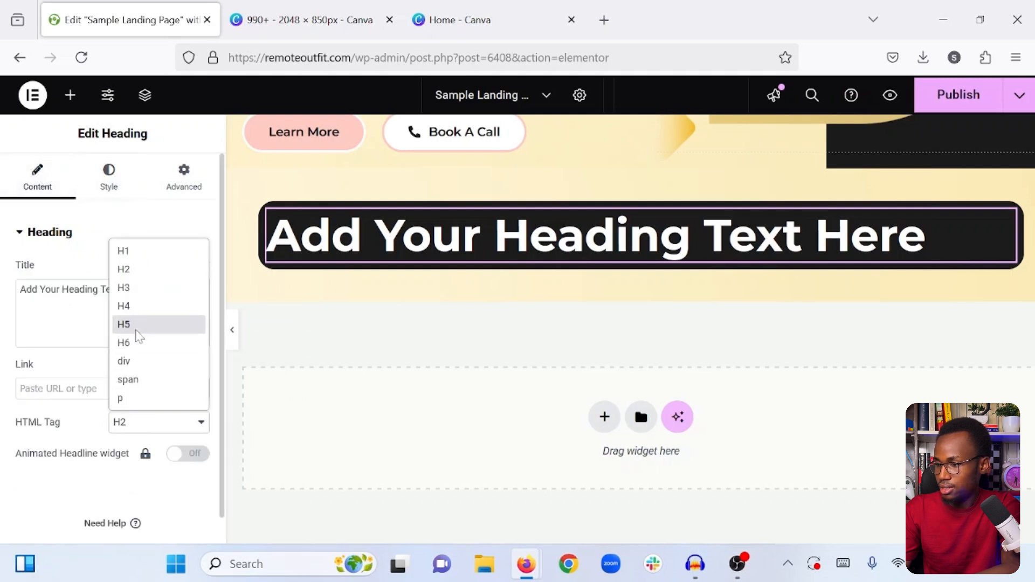
{"action": "left_click", "coordinate": [138, 343]}
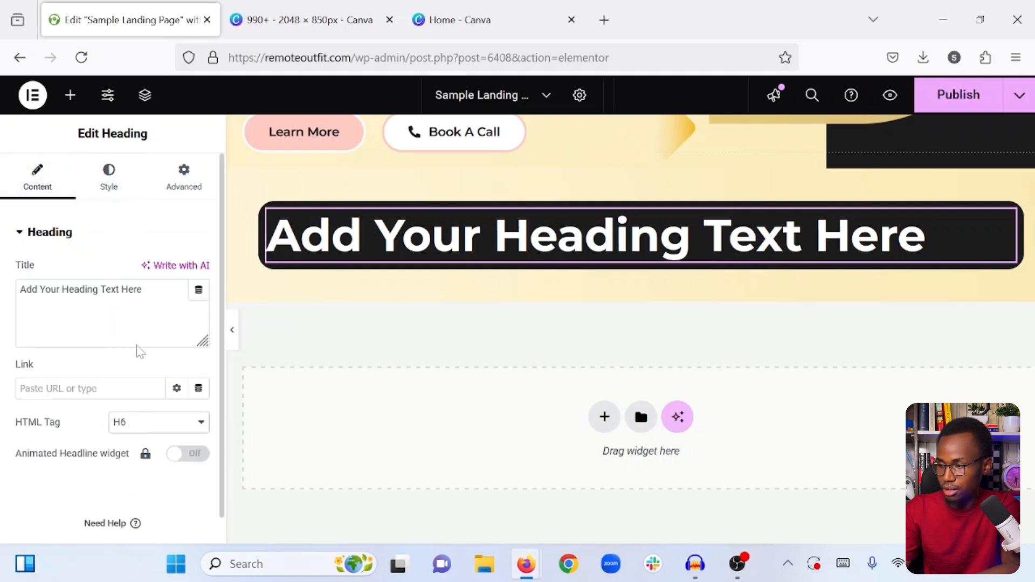
{"action": "left_click", "coordinate": [138, 424]}
{"action": "left_click", "coordinate": [130, 295]}
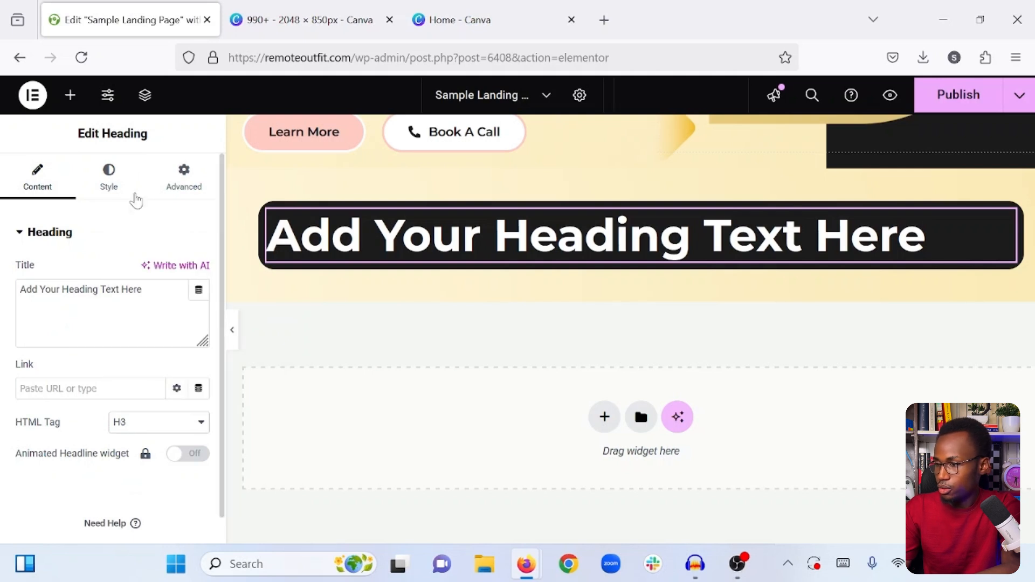
{"action": "left_click", "coordinate": [109, 178]}
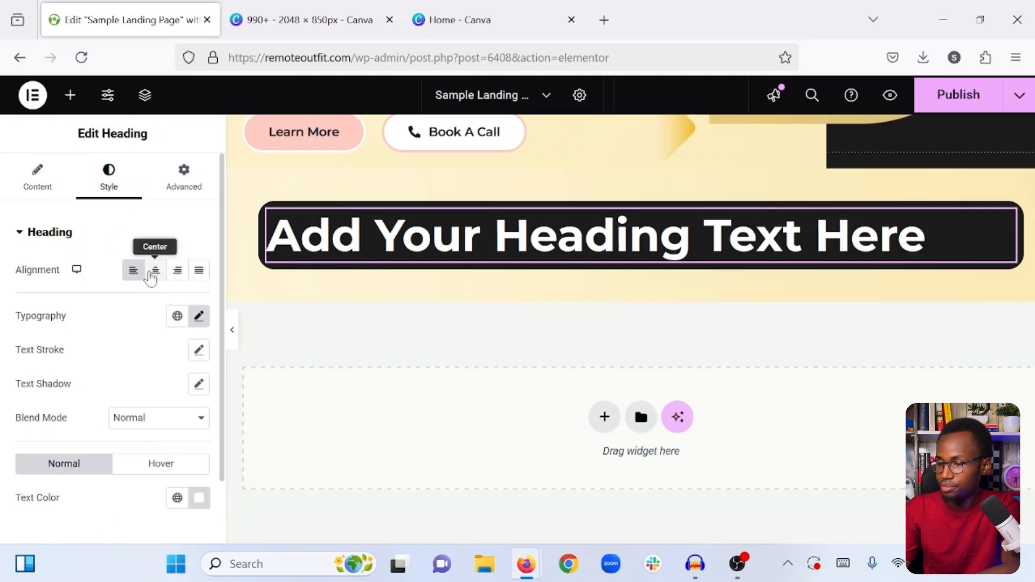
{"action": "left_click", "coordinate": [155, 269]}
- Replace the heading's title with "This is how we can help grow your business."
{"action": "left_click", "coordinate": [40, 191]}
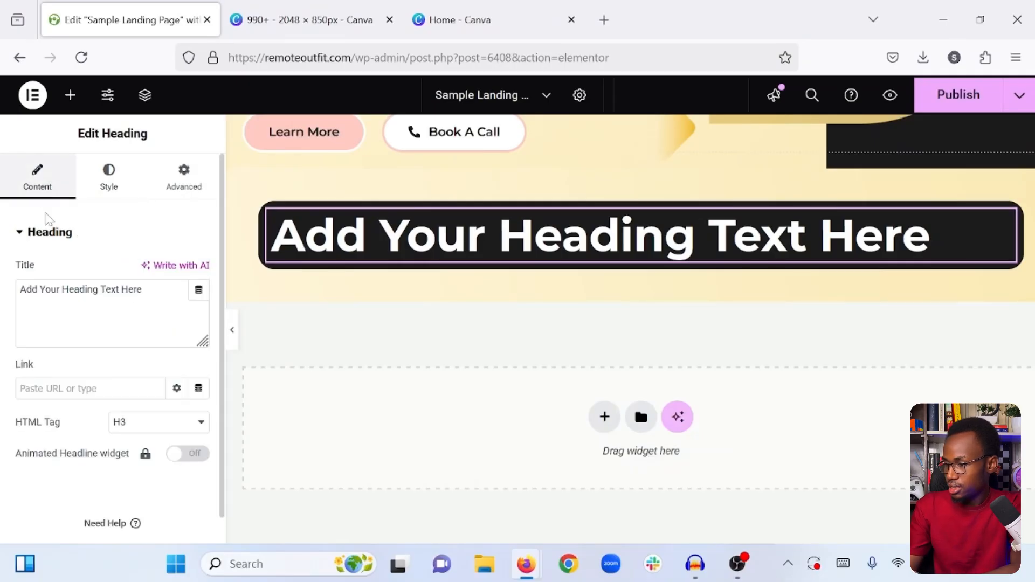
{"action": "key", "text": "ctrl+a"}
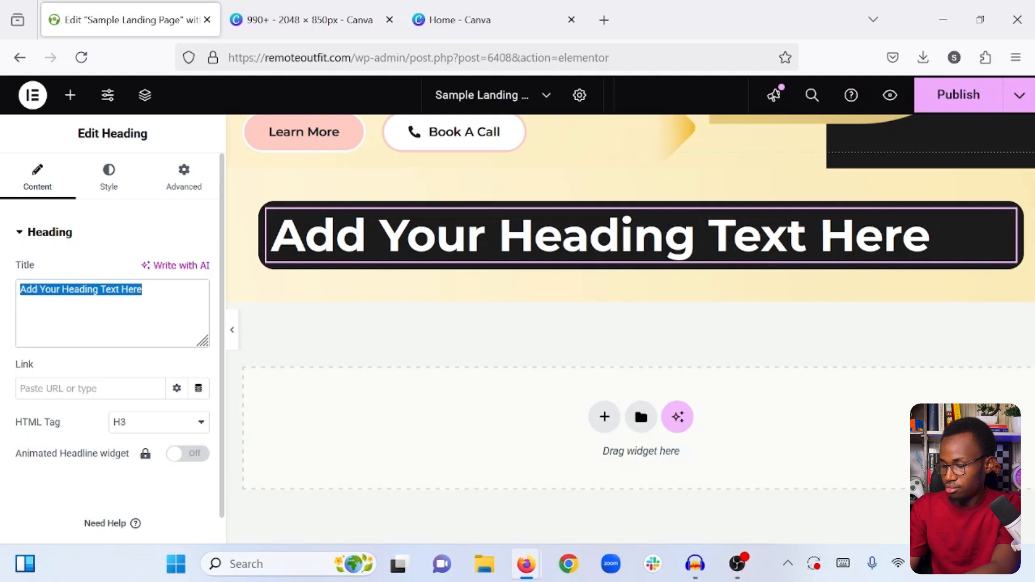
{"action": "type", "text": "Y"}
{"action": "key", "text": "BackSpace"}
{"action": "type", "text": "T"}
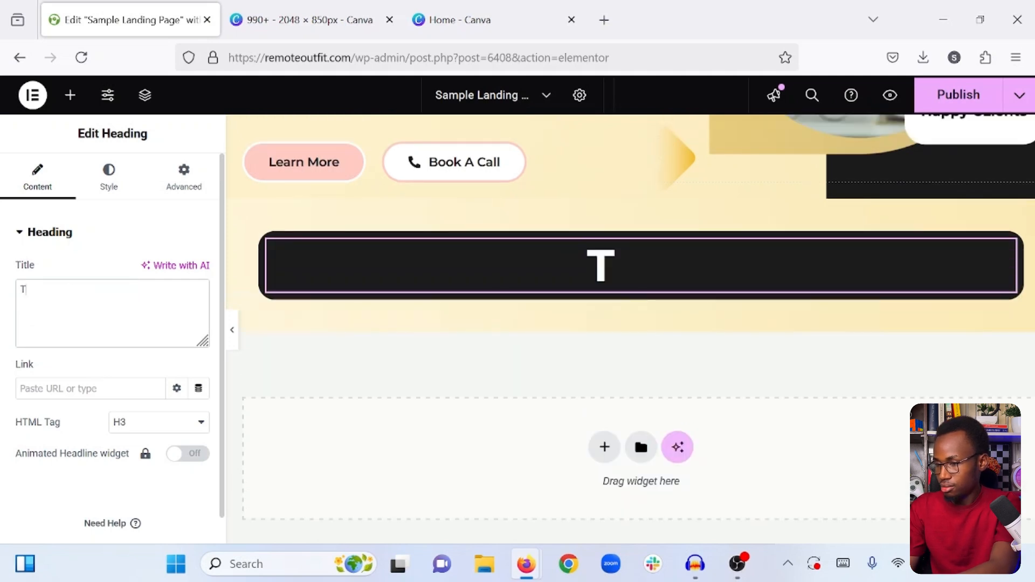
{"action": "type", "text": "his"}
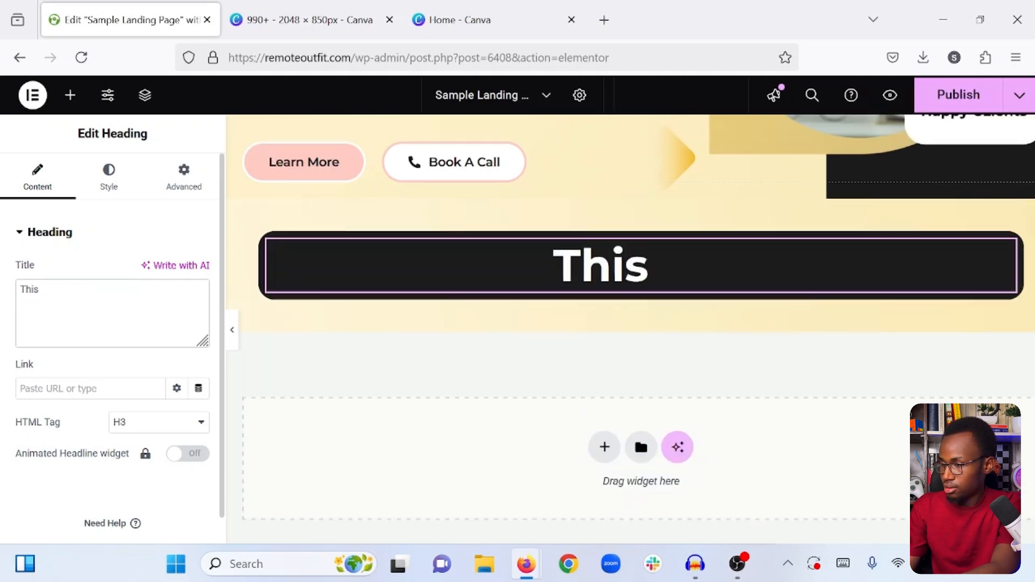
{"action": "type", "text": " us"}
{"action": "key", "text": "BackSpace"}
{"action": "key", "text": "BackSpace"}
{"action": "type", "text": "is"}
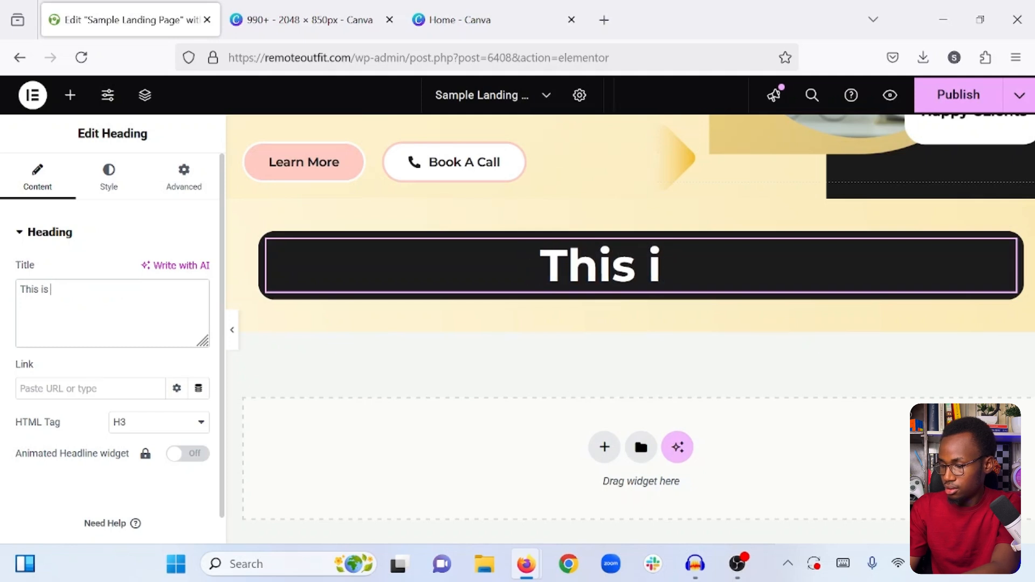
{"action": "type", "text": " how we can h"}
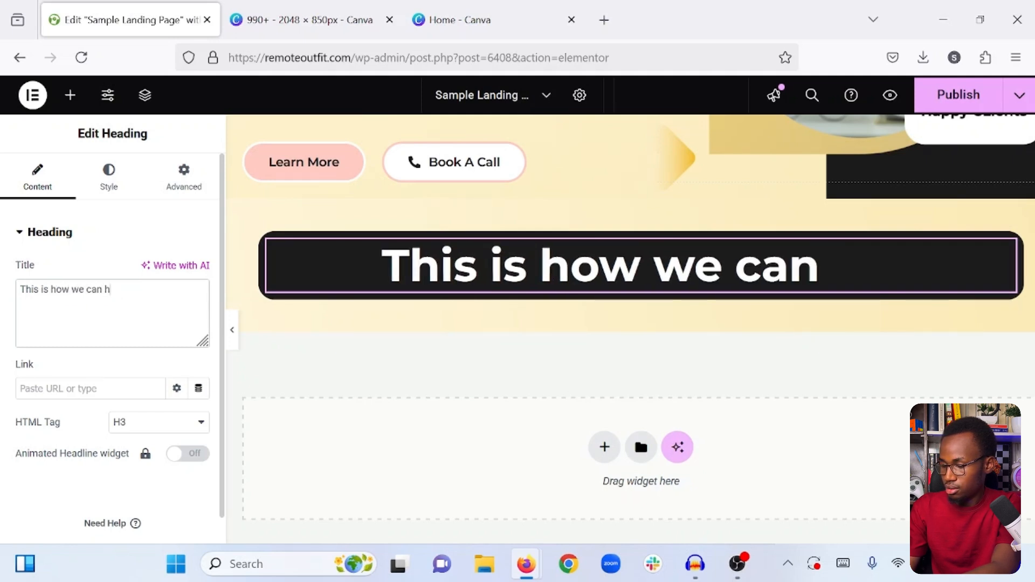
{"action": "type", "text": "elp gro"}
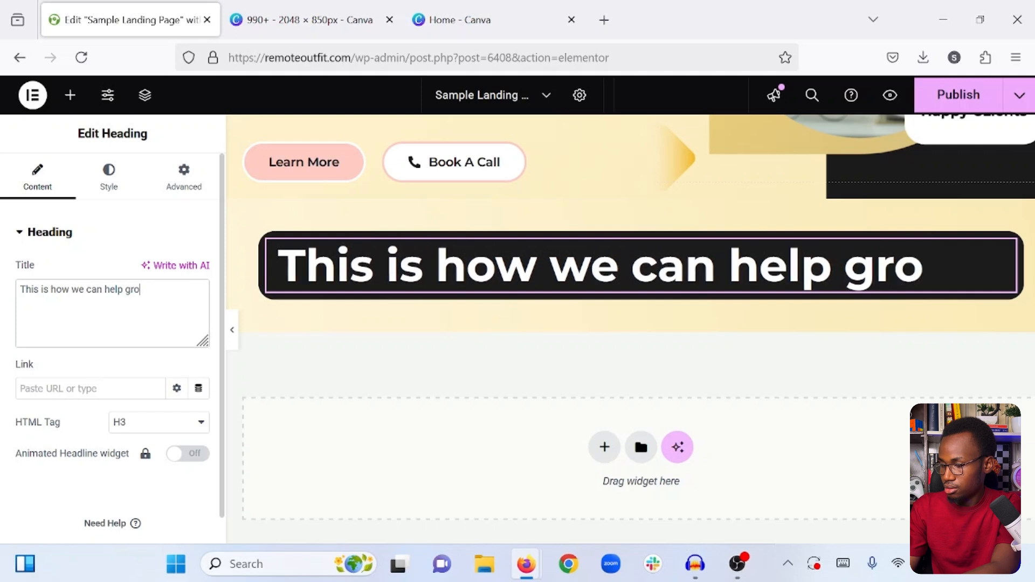
{"action": "type", "text": "w your business"}
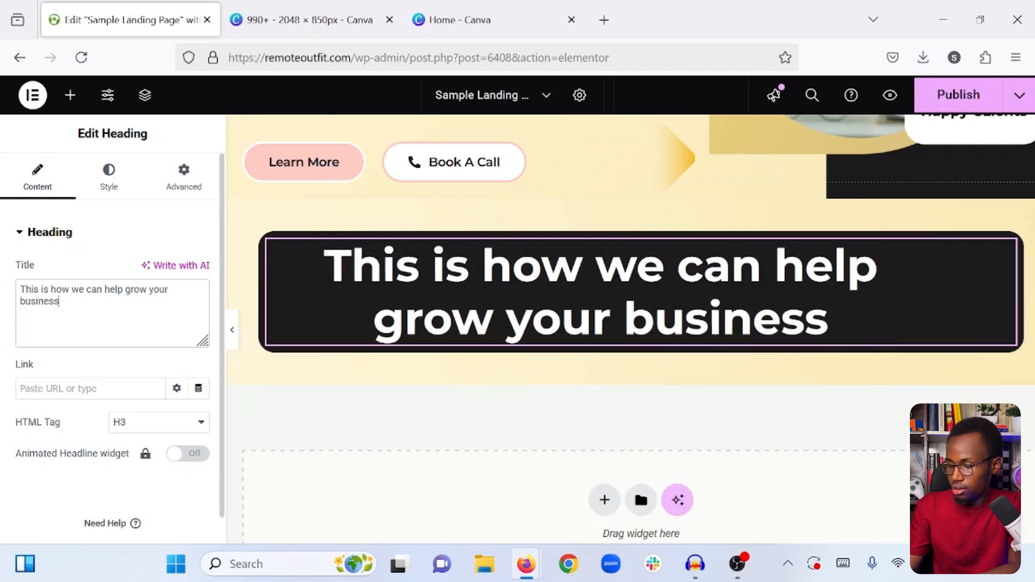
{"action": "type", "text": ","}
{"action": "key", "text": "BackSpace"}
{"action": "type", "text": "."}
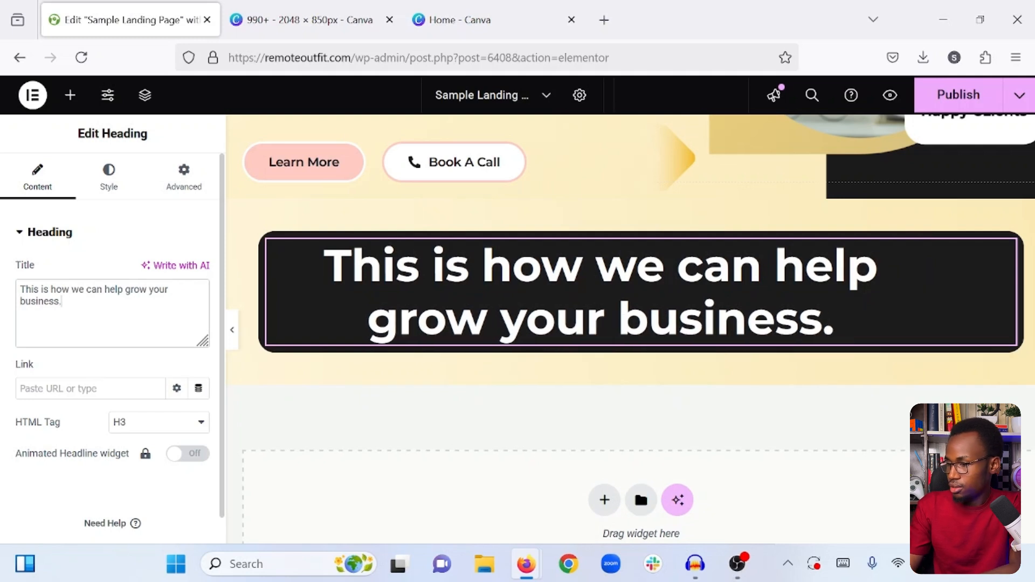
- Reduce the heading's typography size to 35 px so the title fits on one line
{"action": "left_click", "coordinate": [108, 177]}
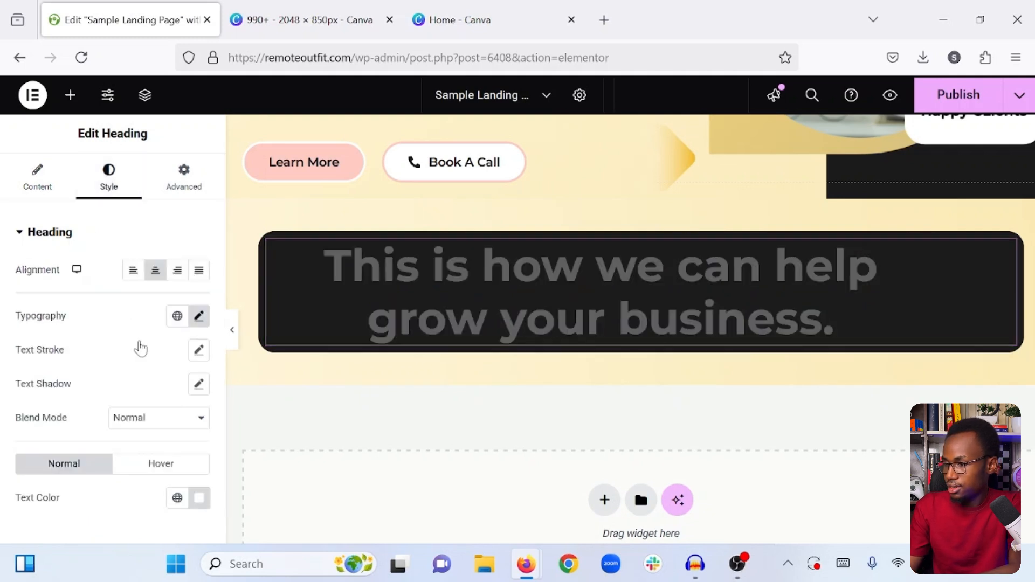
{"action": "left_click", "coordinate": [198, 317]}
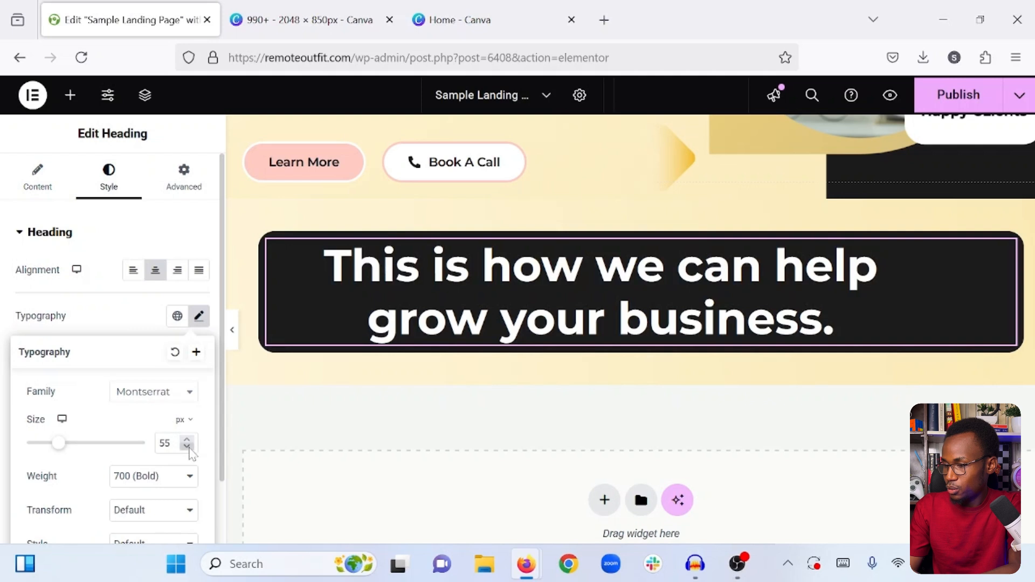
{"action": "left_click", "coordinate": [187, 447]}
{"action": "left_click", "coordinate": [187, 447]}
{"action": "left_click", "coordinate": [187, 447]}
{"action": "left_click", "coordinate": [188, 446]}
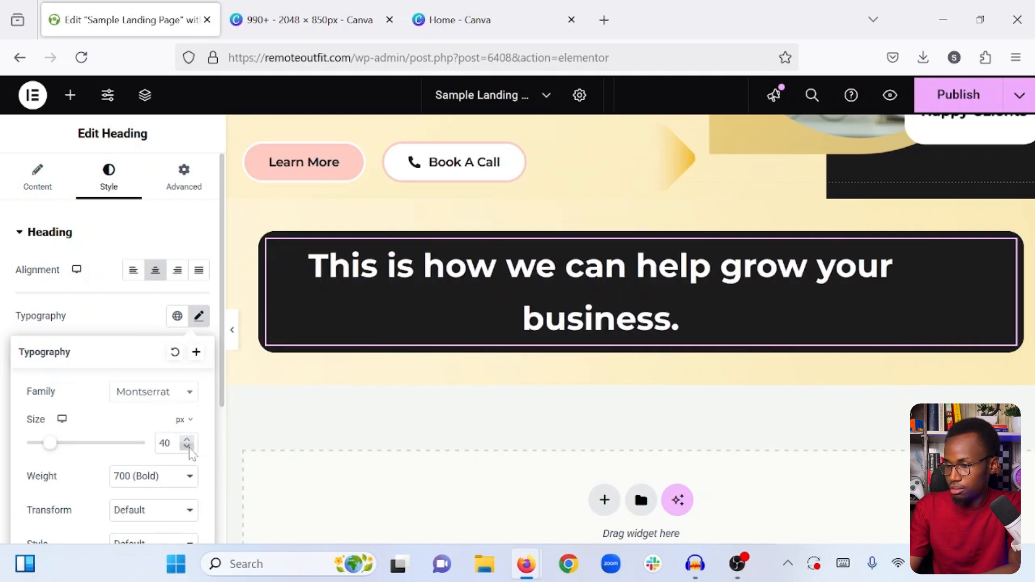
{"action": "left_click", "coordinate": [187, 446]}
{"action": "left_click", "coordinate": [187, 446]}
{"action": "left_click", "coordinate": [187, 446]}
{"action": "left_click", "coordinate": [187, 446]}
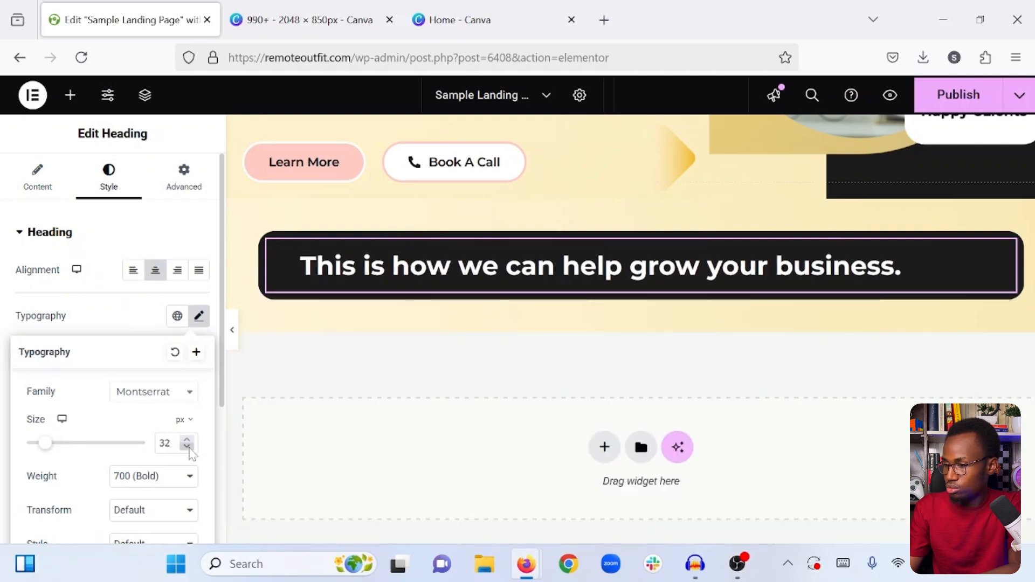
{"action": "left_click", "coordinate": [187, 446]}
{"action": "left_click", "coordinate": [187, 446]}
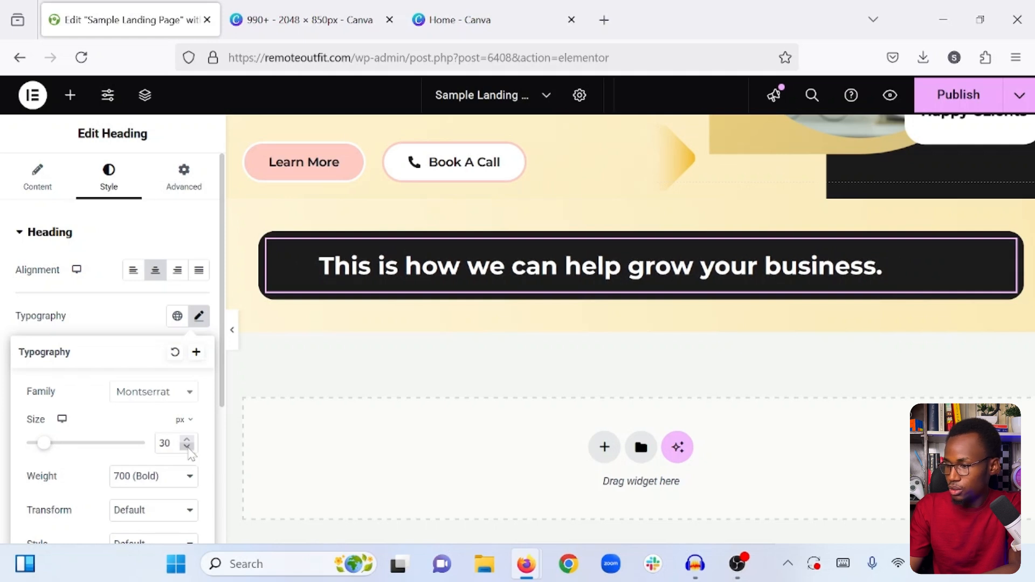
{"action": "left_click", "coordinate": [187, 440]}
{"action": "left_click", "coordinate": [187, 440]}
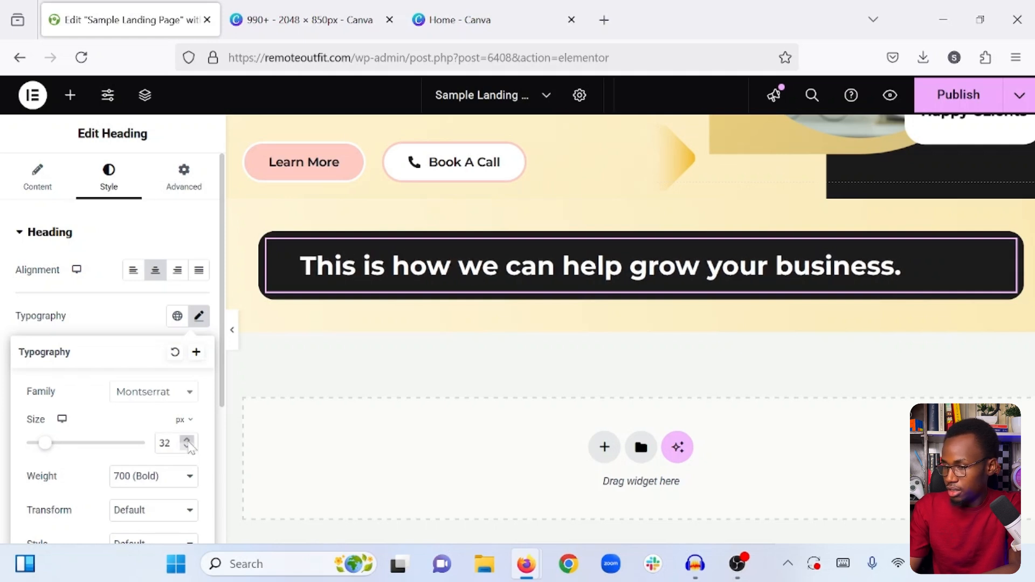
{"action": "left_click", "coordinate": [187, 440]}
{"action": "left_click", "coordinate": [187, 440]}
{"action": "left_click", "coordinate": [187, 440]}
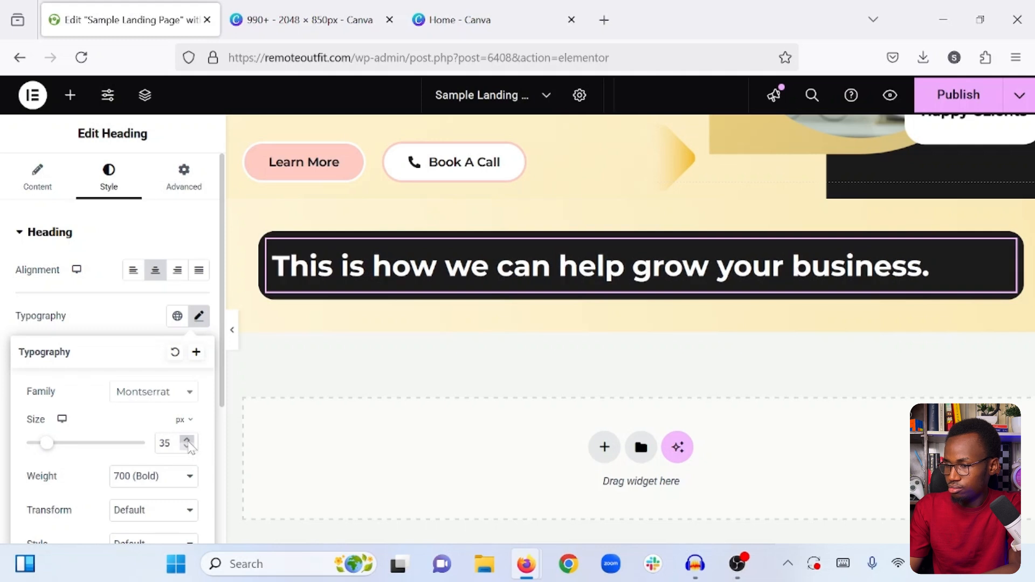
- Clear the custom line height from the heading's typography settings
{"action": "scroll", "coordinate": [137, 469], "scroll_direction": "down", "scroll_amount": 3}
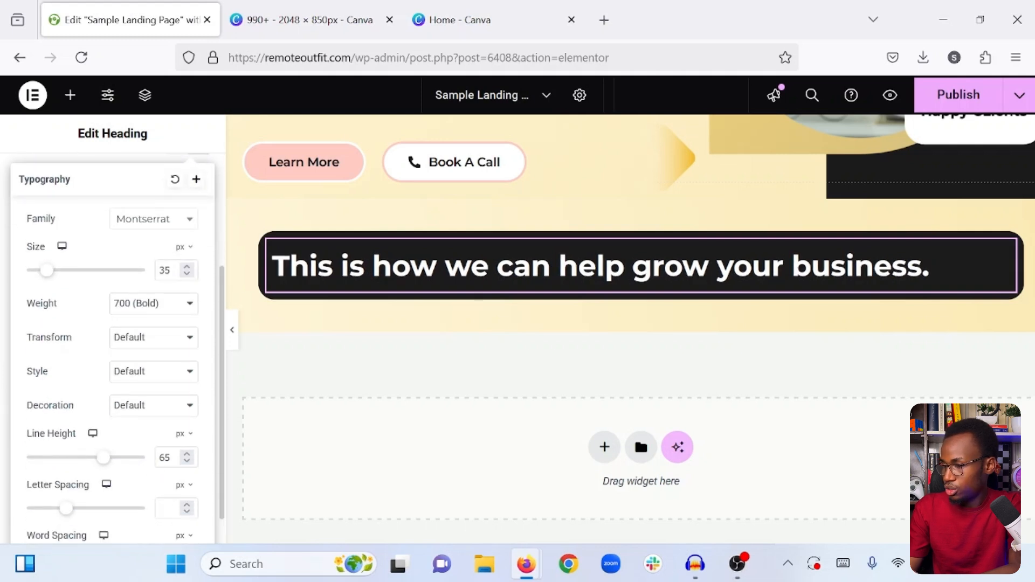
{"action": "double_click", "coordinate": [165, 457]}
{"action": "key", "text": "BackSpace"}
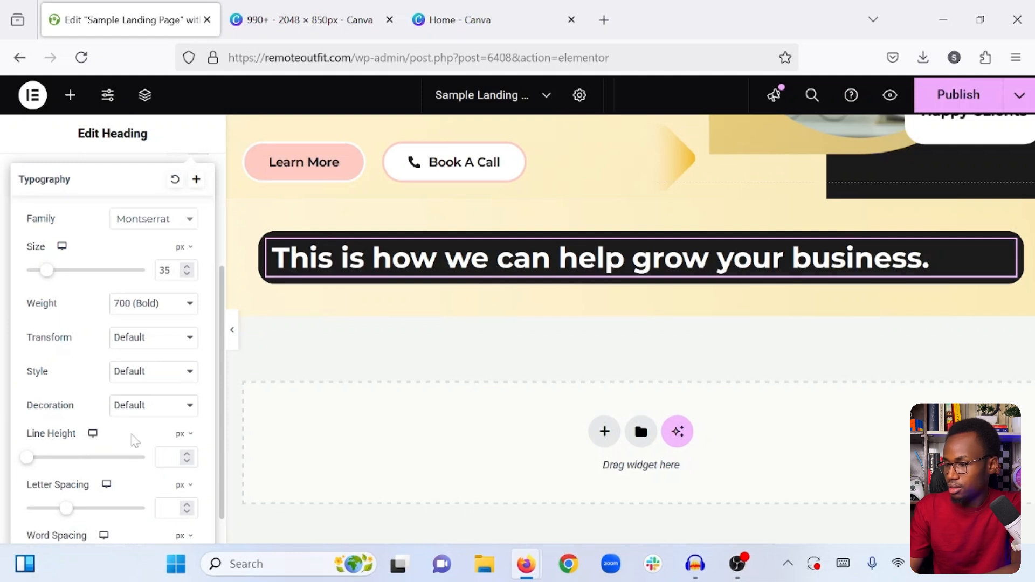
{"action": "scroll", "coordinate": [116, 369], "scroll_direction": "up", "scroll_amount": 3}
{"action": "left_click", "coordinate": [127, 318]}
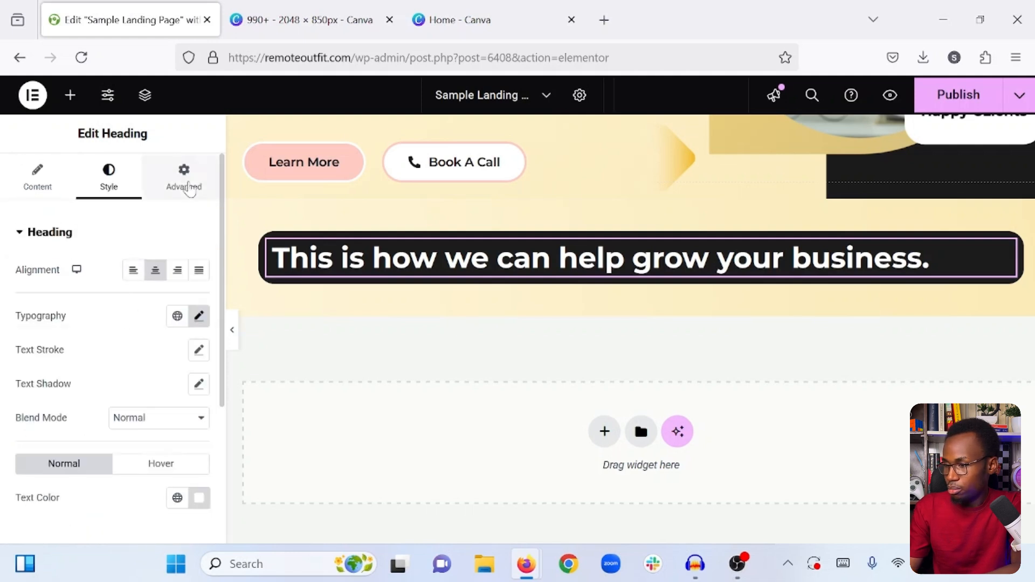
- Set the heading's right margin to 0 px
{"action": "left_click", "coordinate": [184, 178]}
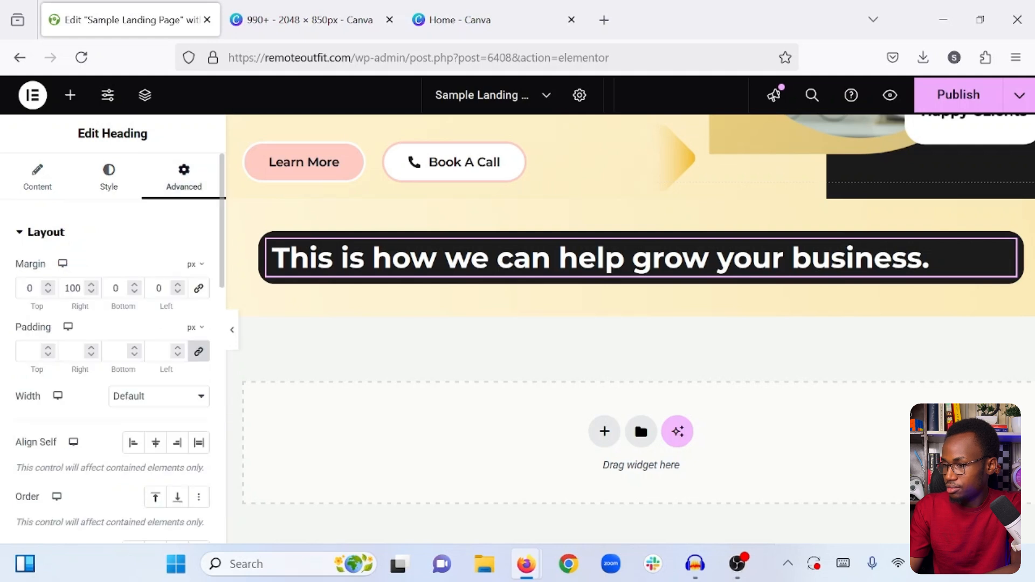
{"action": "double_click", "coordinate": [72, 288]}
{"action": "type", "text": "0"}
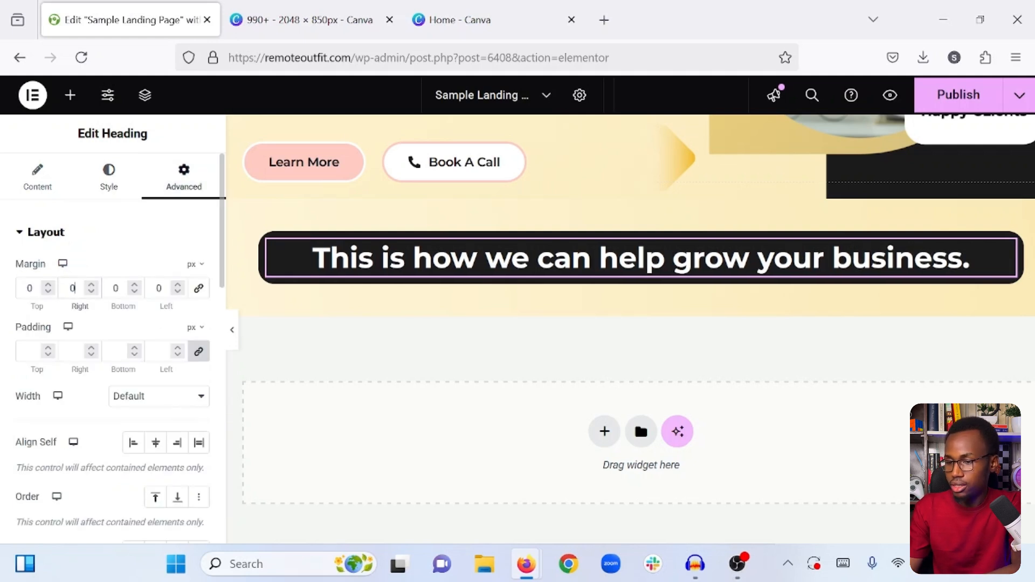
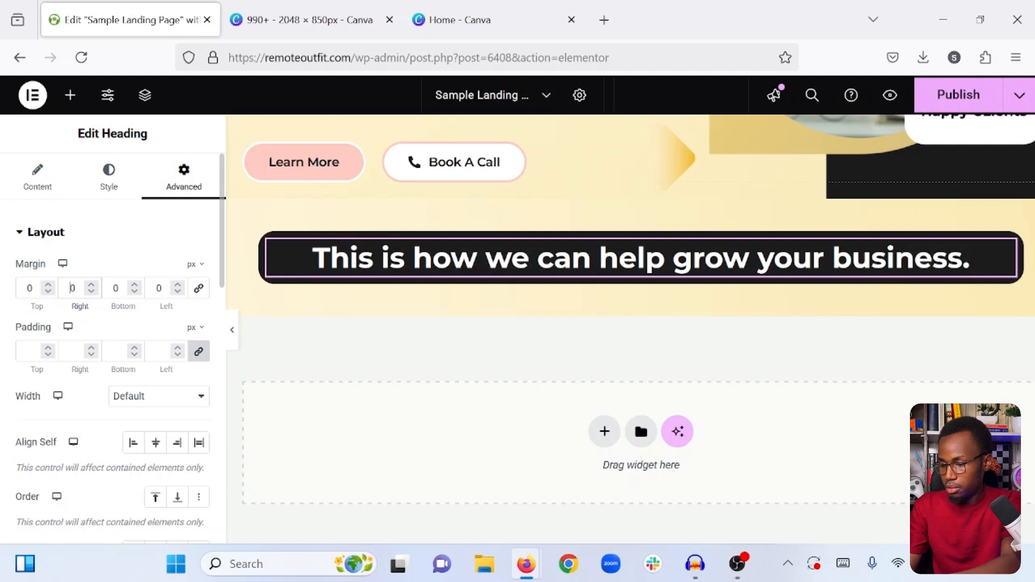
- Set the heading's left and right margins to 150 px each
{"action": "type", "text": "8"}
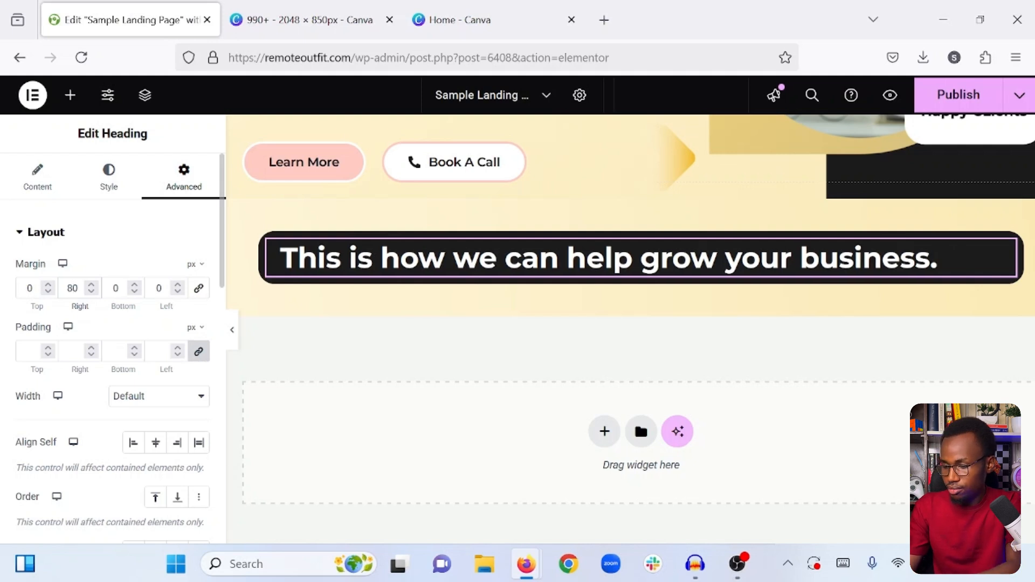
{"action": "key", "text": "BackSpace"}
{"action": "key", "text": "BackSpace"}
{"action": "type", "text": "100"}
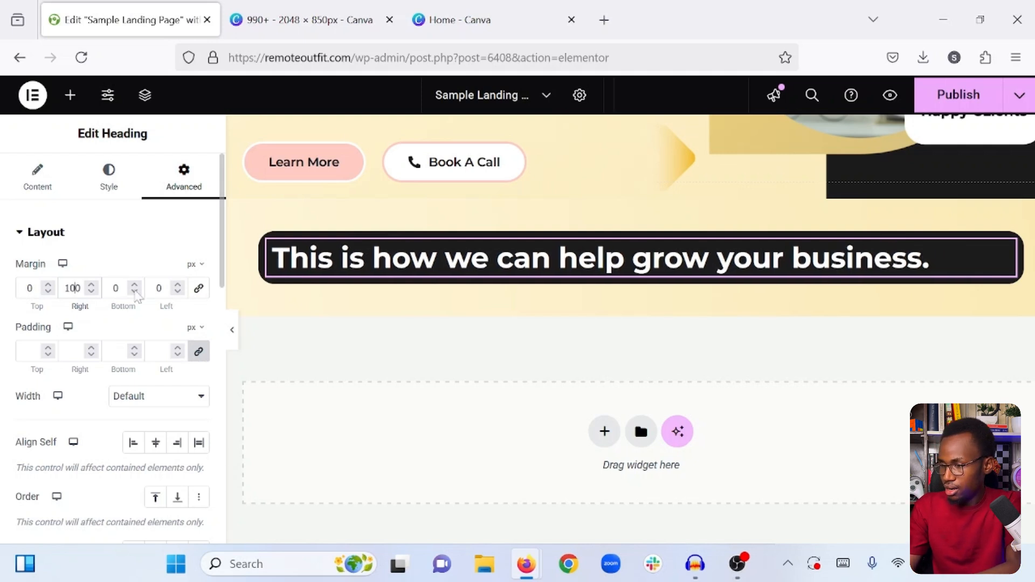
{"action": "left_click", "coordinate": [156, 288]}
{"action": "type", "text": "100"}
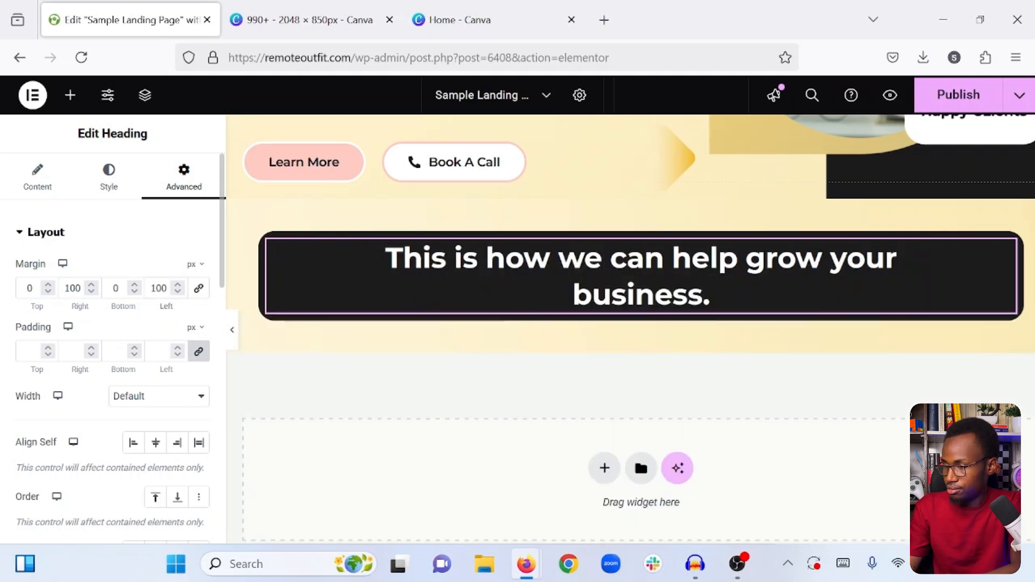
{"action": "key", "text": "BackSpace"}
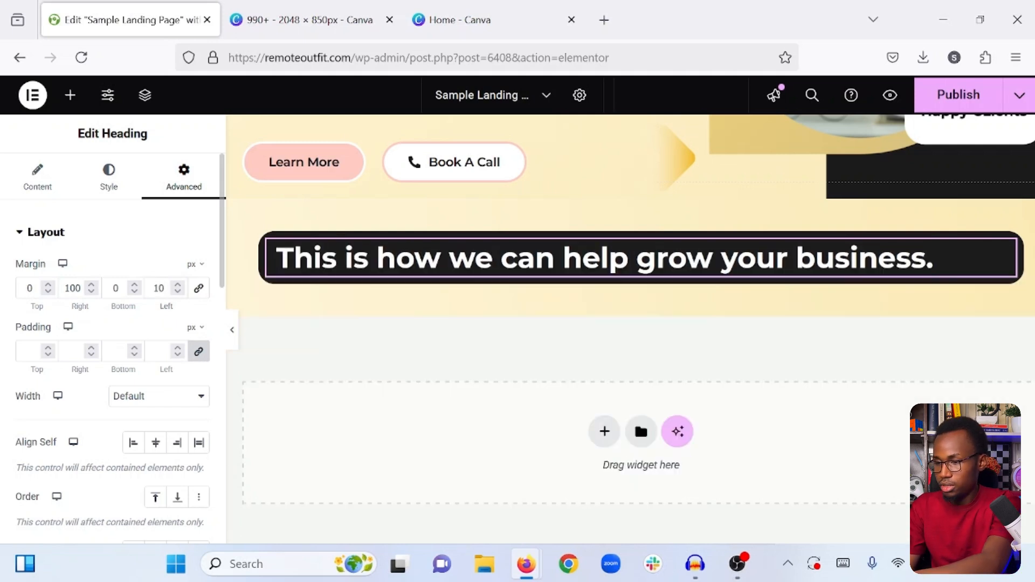
{"action": "type", "text": "5"}
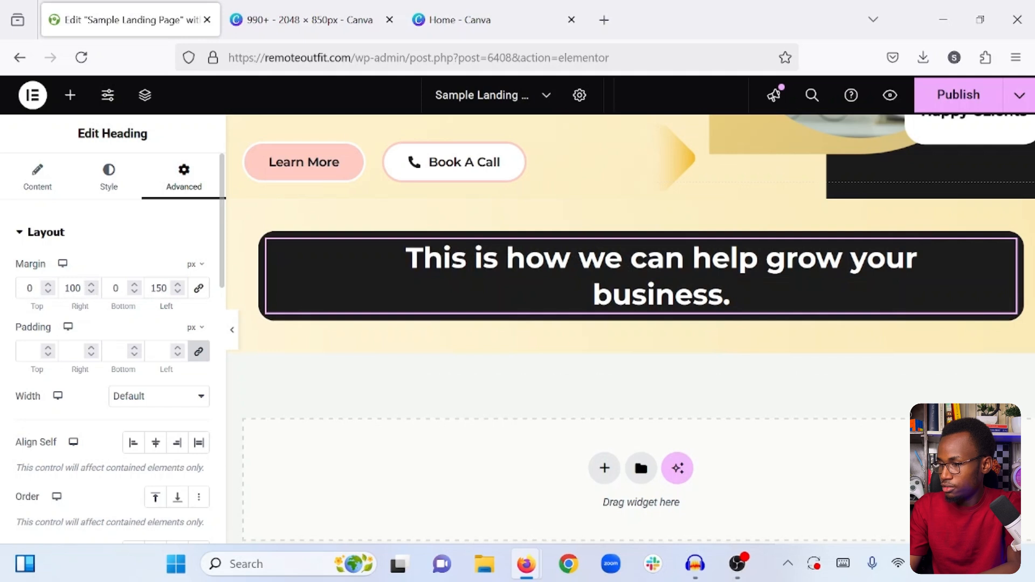
{"action": "left_click", "coordinate": [76, 288]}
{"action": "key", "text": "BackSpace"}
{"action": "type", "text": "5"}
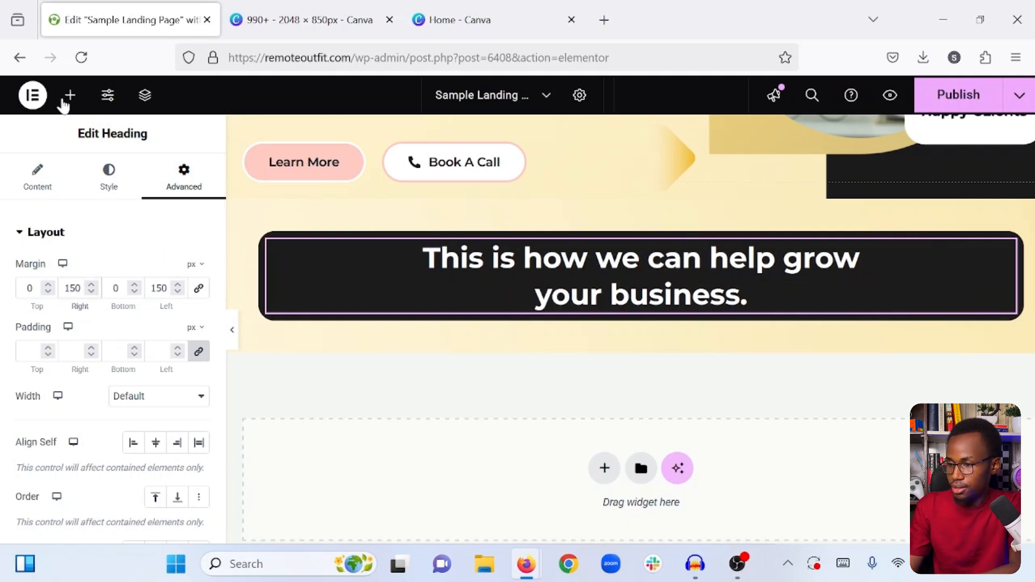
- Duplicate the "This is how we can help grow your business." heading inside the dark rounded box
{"action": "left_click", "coordinate": [69, 97]}
{"action": "right_click", "coordinate": [680, 275]}
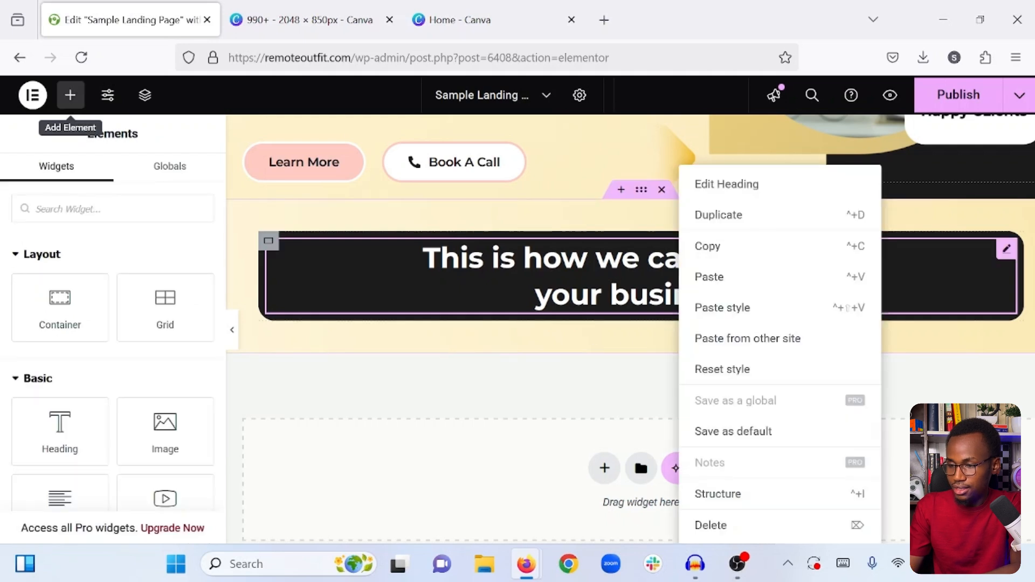
{"action": "left_click", "coordinate": [743, 218]}
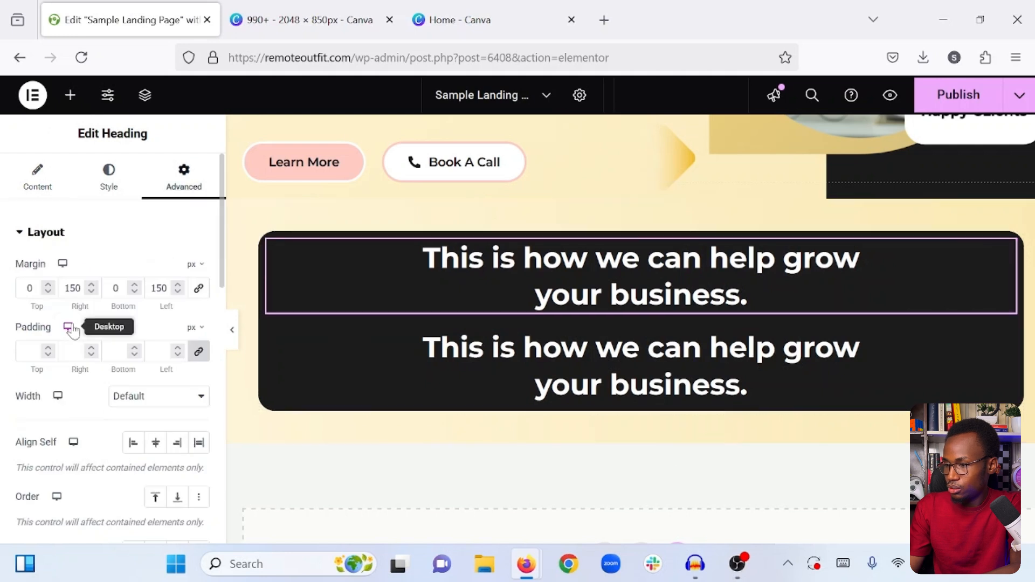
- Replace the title of the upper heading in the dark box with "What we do"
{"action": "left_click", "coordinate": [36, 179]}
{"action": "left_click", "coordinate": [107, 318]}
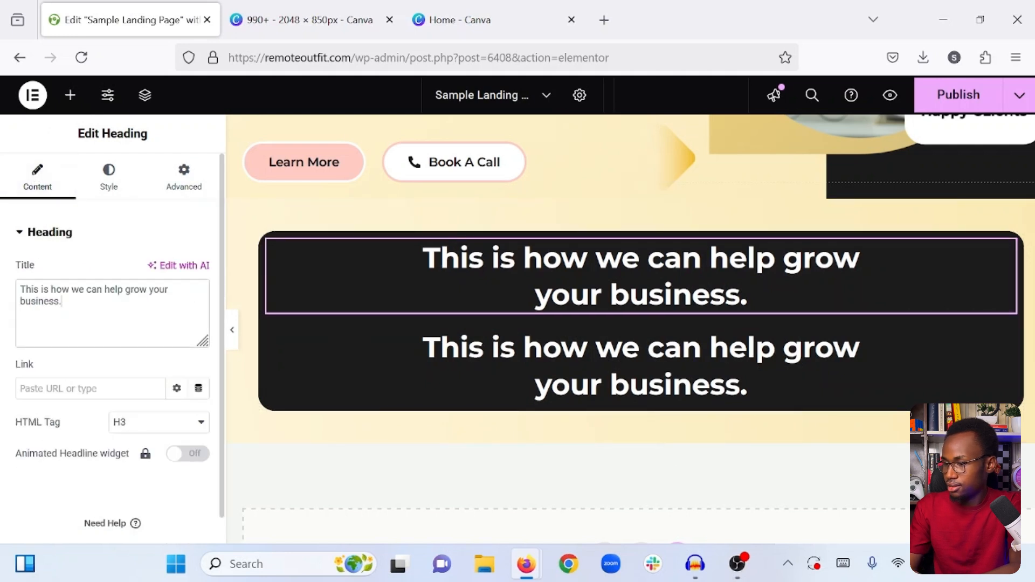
{"action": "key", "text": "ctrl+a"}
{"action": "type", "text": "WHat we"}
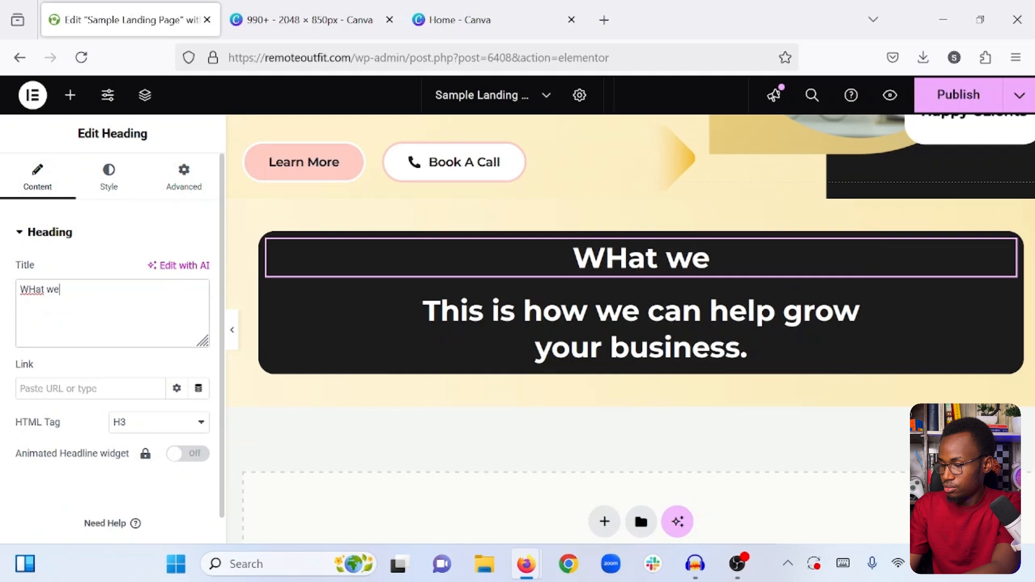
{"action": "key", "text": "ctrl+a"}
{"action": "type", "text": "Whar"}
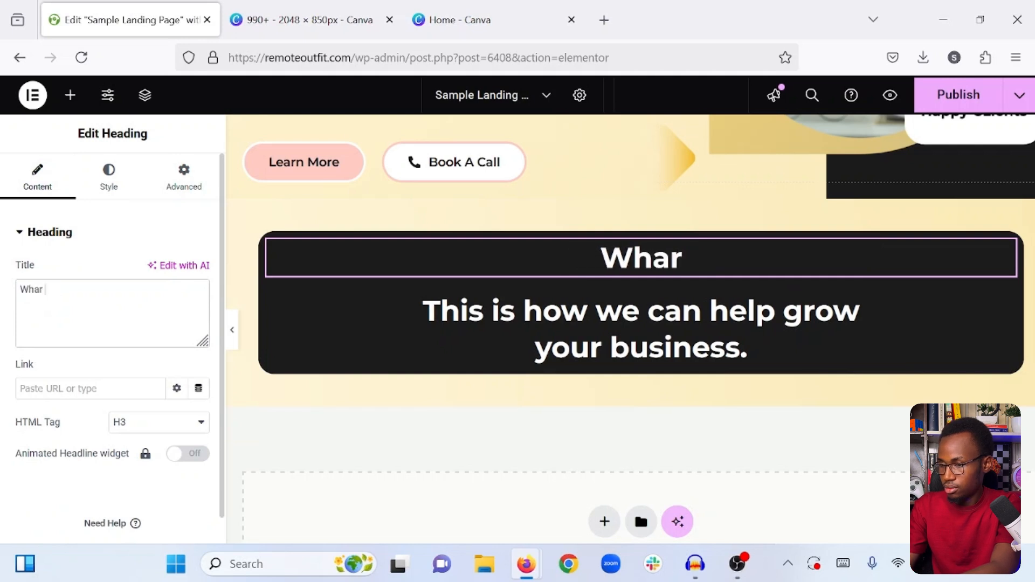
{"action": "key", "text": "BackSpace"}
{"action": "type", "text": "t "}
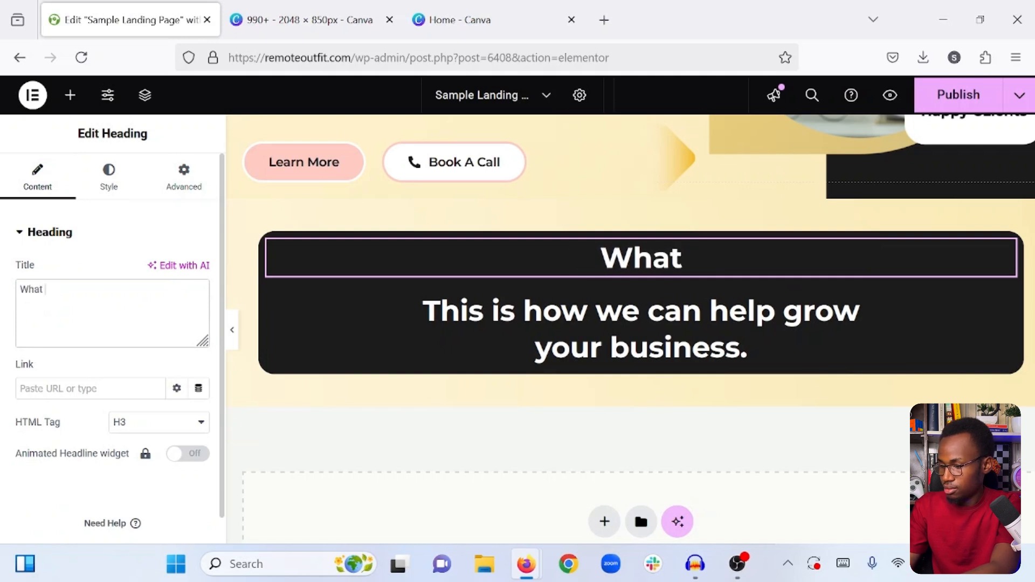
{"action": "type", "text": "we do"}
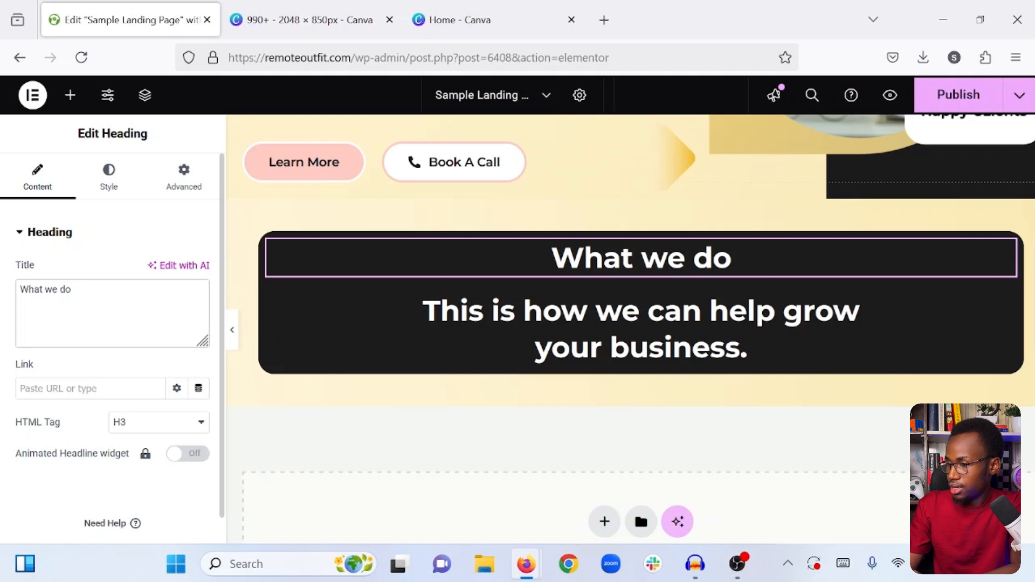
{"action": "left_click", "coordinate": [121, 423]}
{"action": "left_click", "coordinate": [138, 343]}
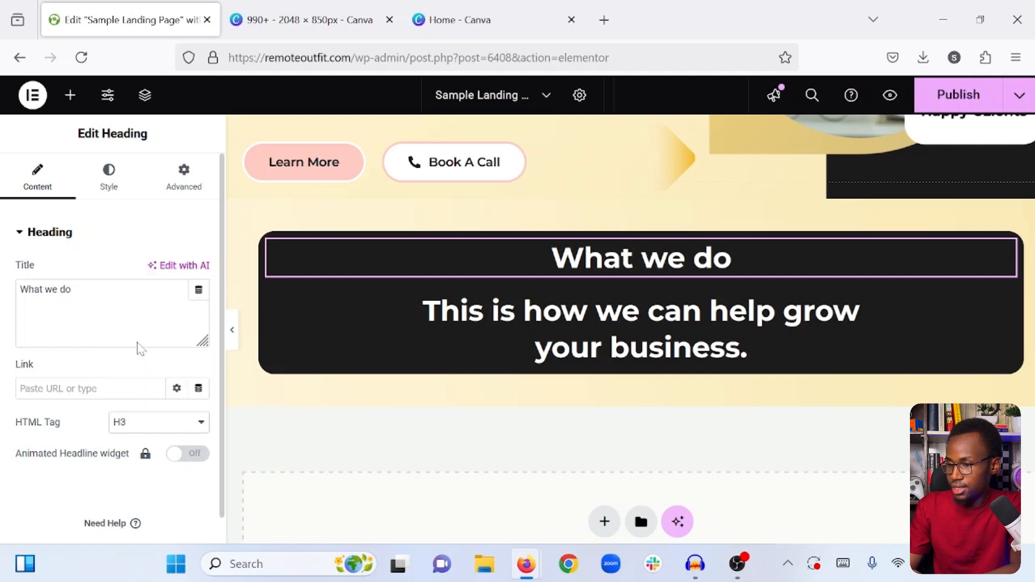
- Reduce the "What we do" heading's typography size to 18 px
{"action": "left_click", "coordinate": [110, 174]}
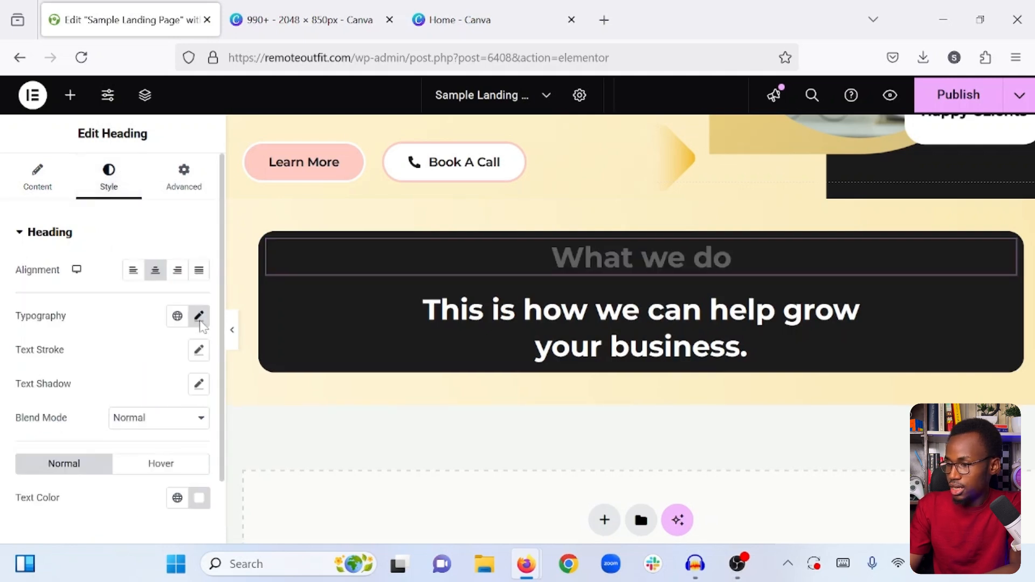
{"action": "left_click", "coordinate": [199, 316]}
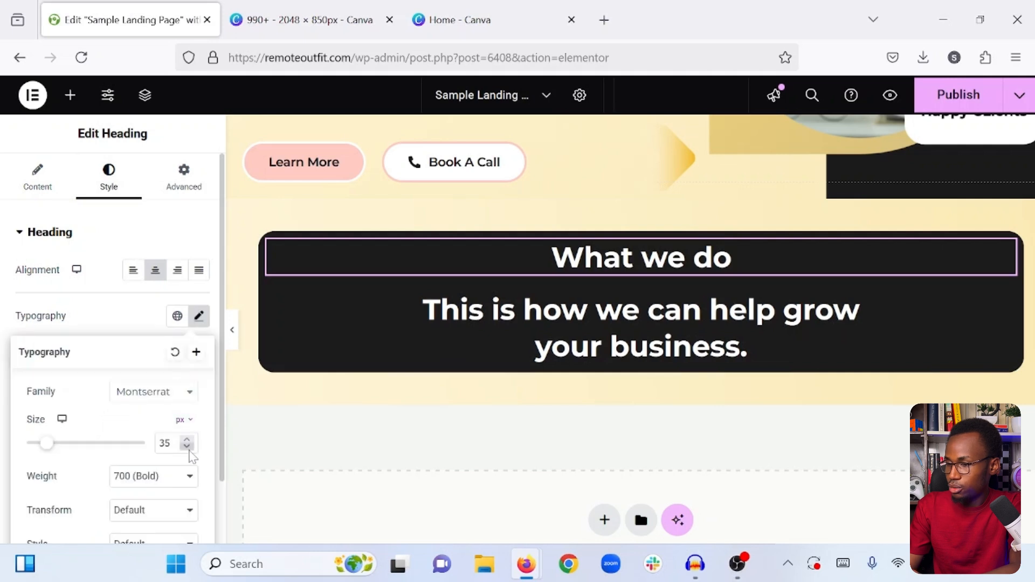
{"action": "left_click", "coordinate": [187, 447]}
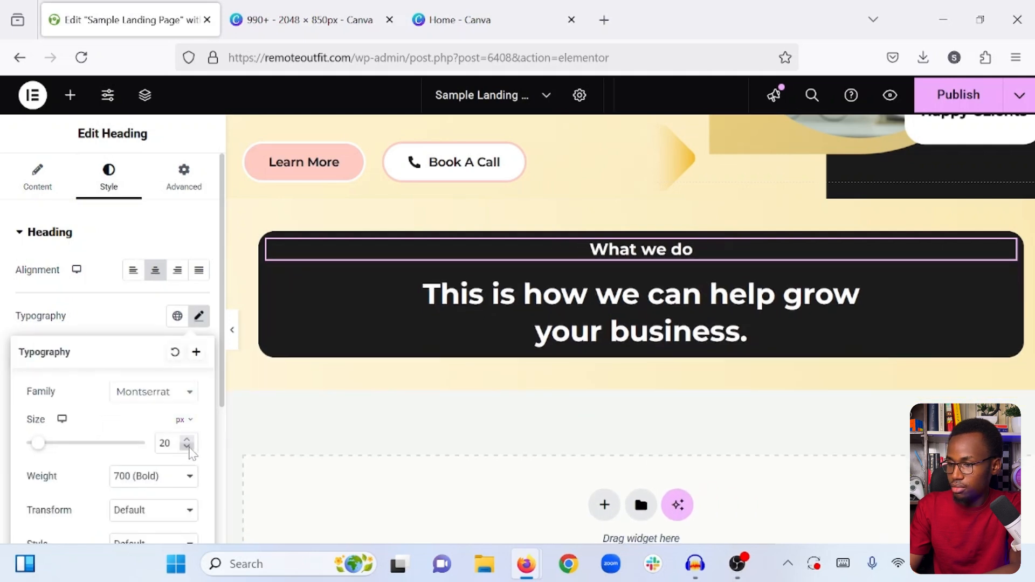
{"action": "left_click", "coordinate": [189, 446]}
{"action": "left_click", "coordinate": [187, 446]}
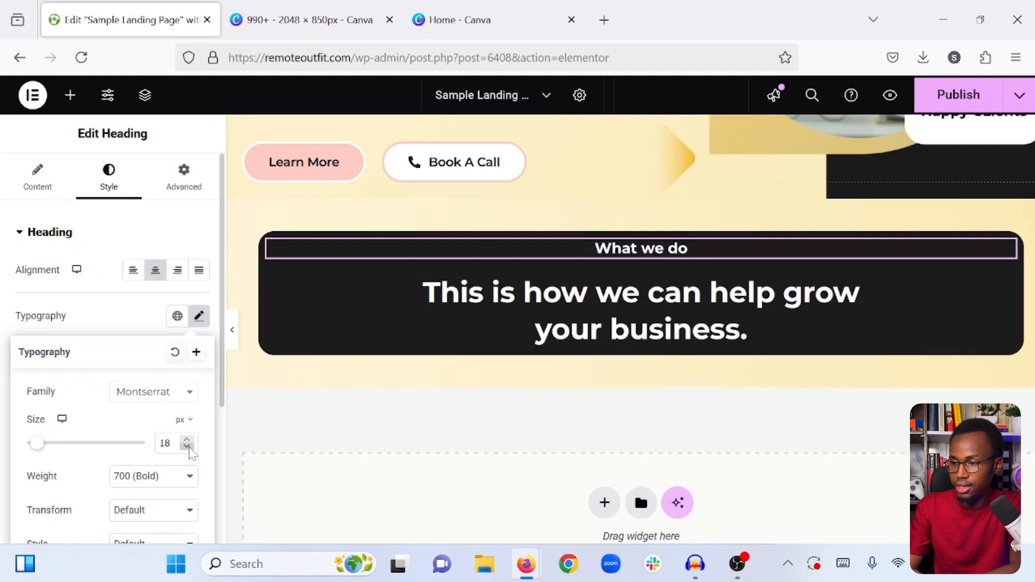
{"action": "left_click", "coordinate": [96, 320]}
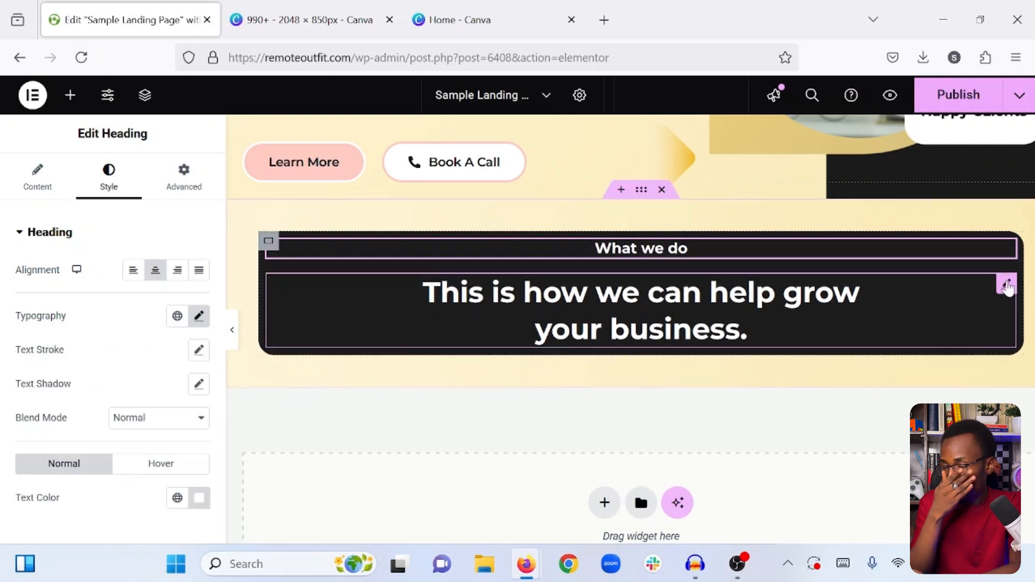
- Copy the hex code #FFF6D9 from the first background gradient color of the section's outer container
{"action": "left_click", "coordinate": [1005, 283]}
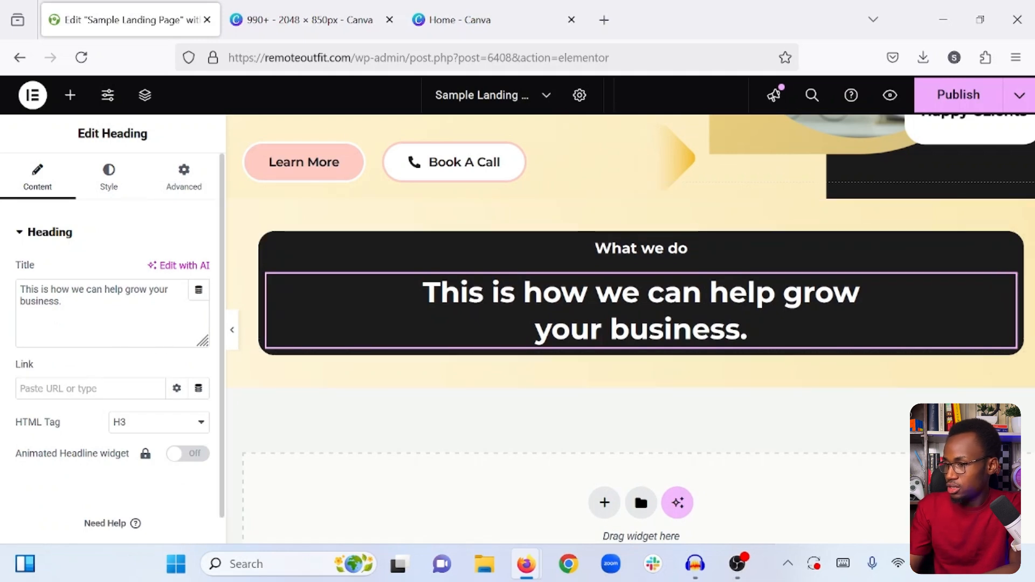
{"action": "left_click", "coordinate": [124, 290]}
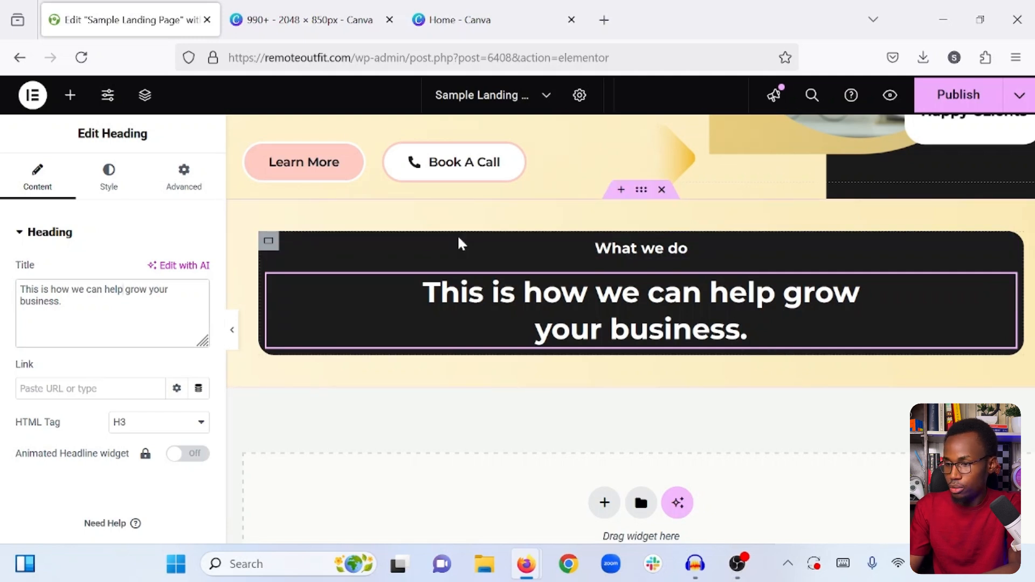
{"action": "scroll", "coordinate": [457, 240], "scroll_direction": "up", "scroll_amount": 1}
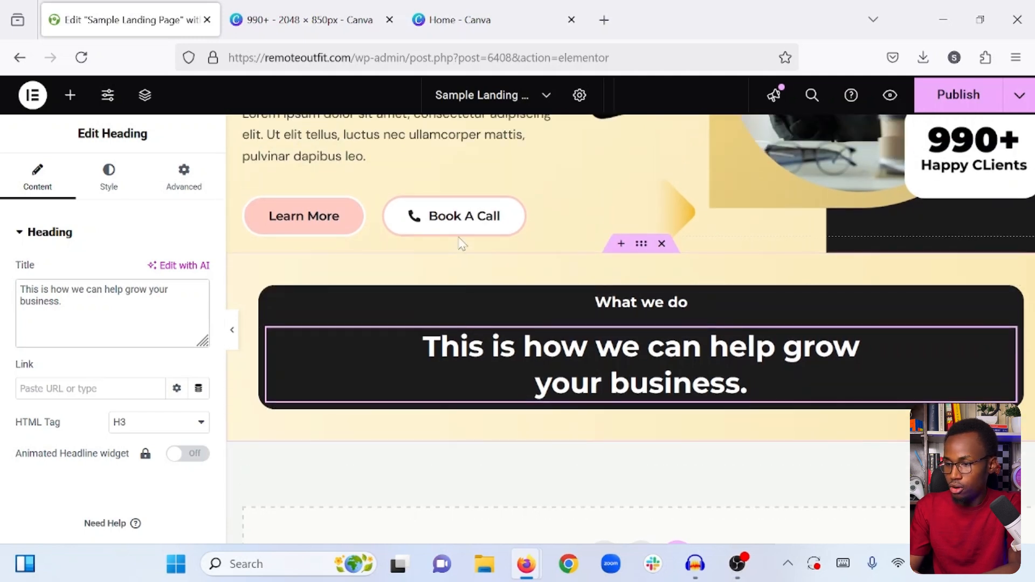
{"action": "left_click", "coordinate": [642, 245]}
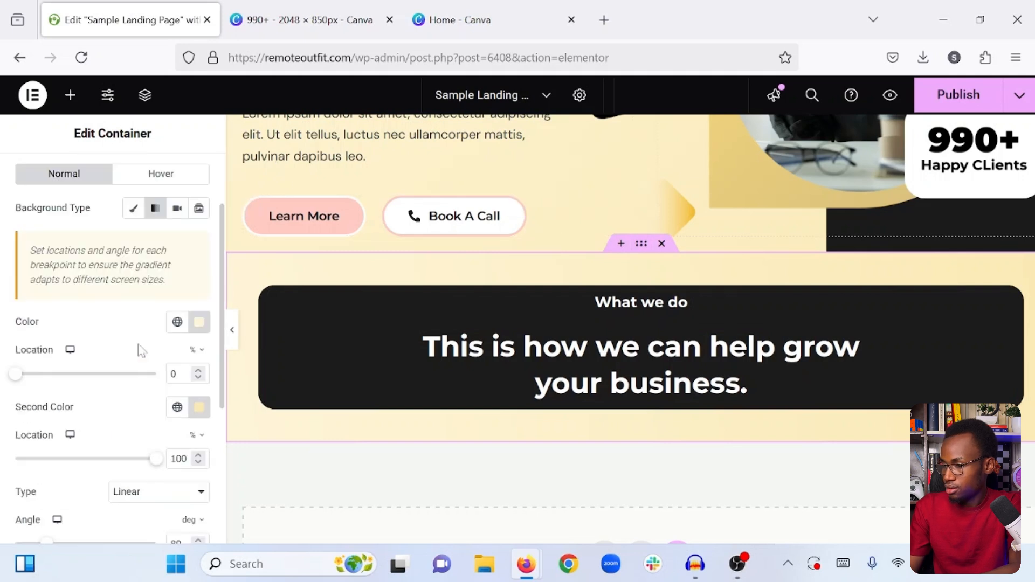
{"action": "scroll", "coordinate": [139, 351], "scroll_direction": "down", "scroll_amount": 1}
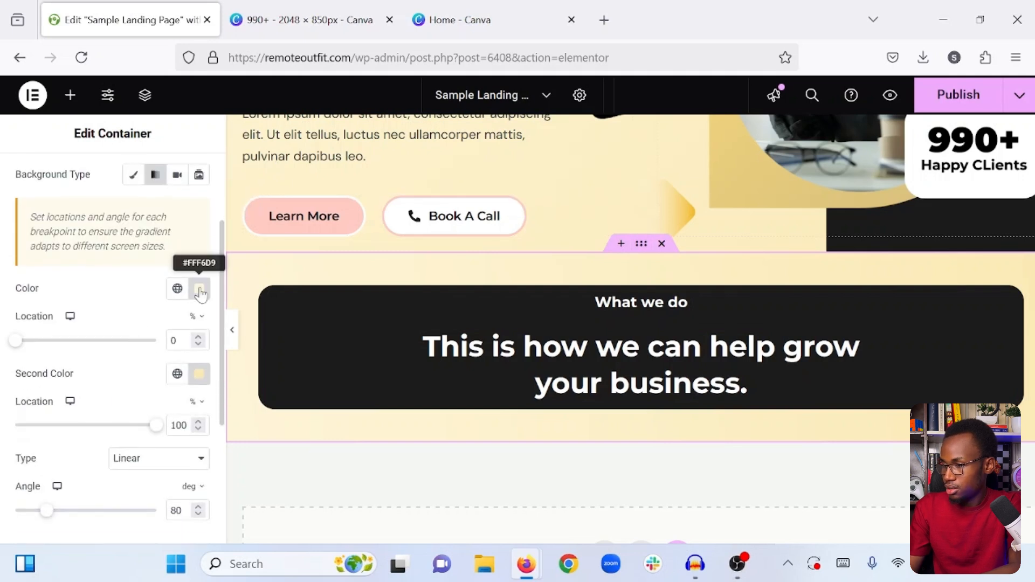
{"action": "left_click", "coordinate": [199, 291]}
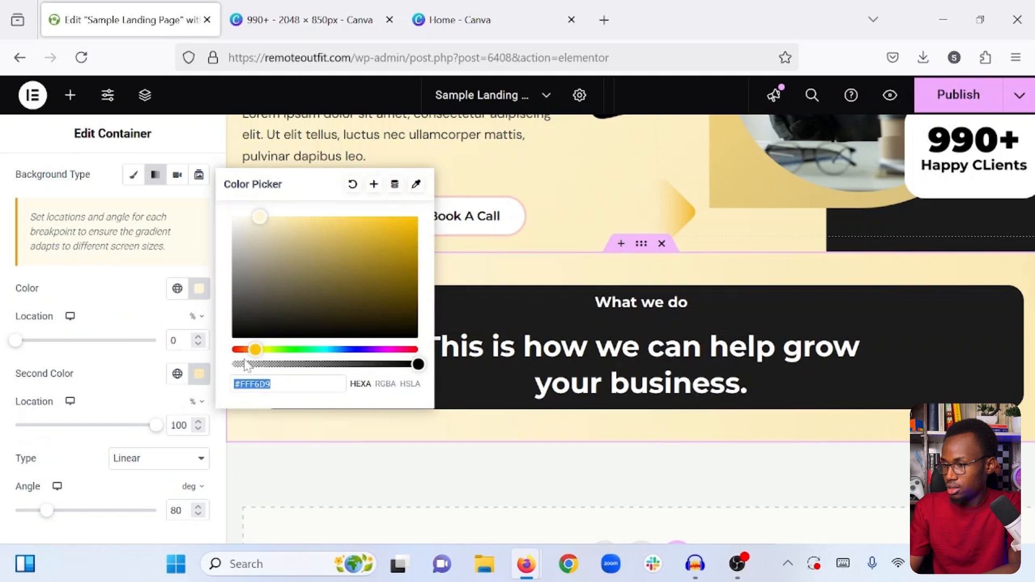
{"action": "right_click", "coordinate": [264, 383]}
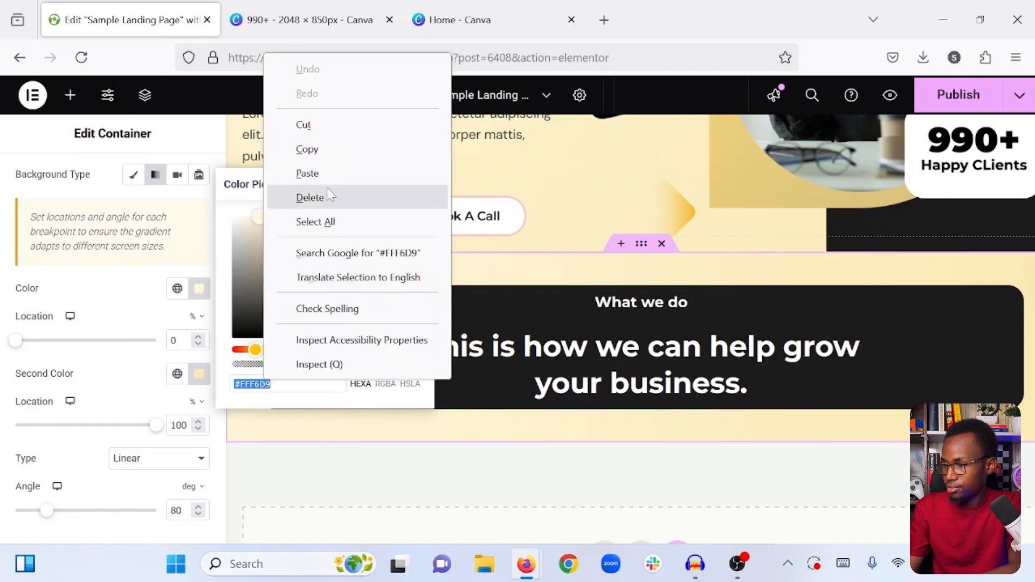
{"action": "left_click", "coordinate": [329, 158]}
{"action": "left_click", "coordinate": [131, 293]}
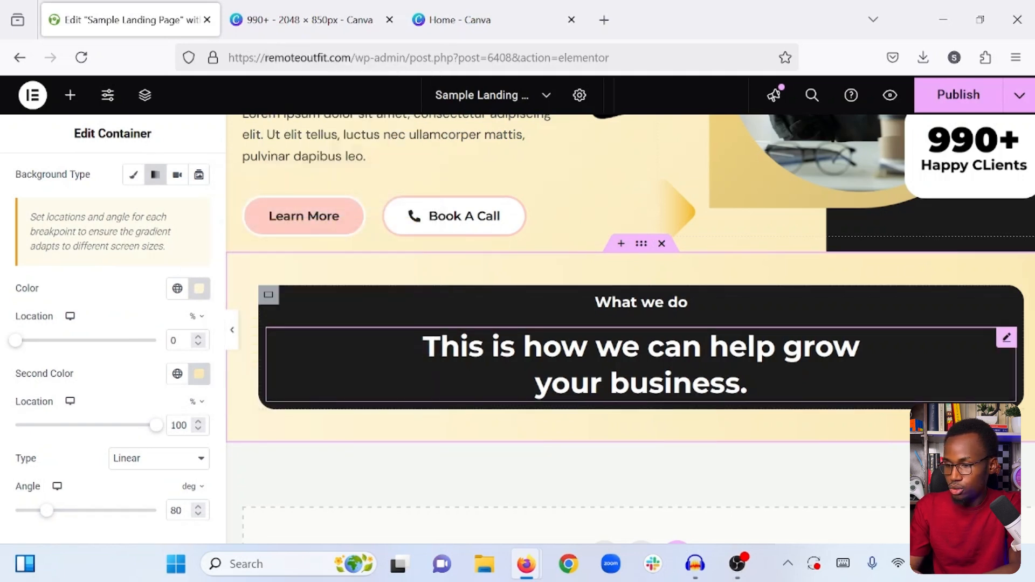
- Insert the tag <span style="color:blue"> directly before "grow your business." in the larger heading's title
{"action": "left_click", "coordinate": [748, 383]}
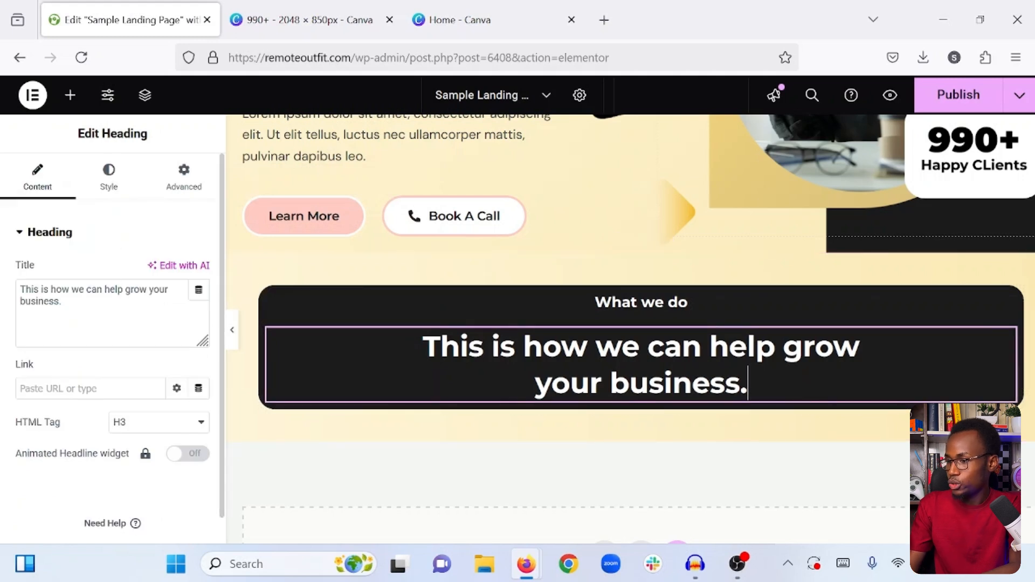
{"action": "left_click", "coordinate": [126, 289]}
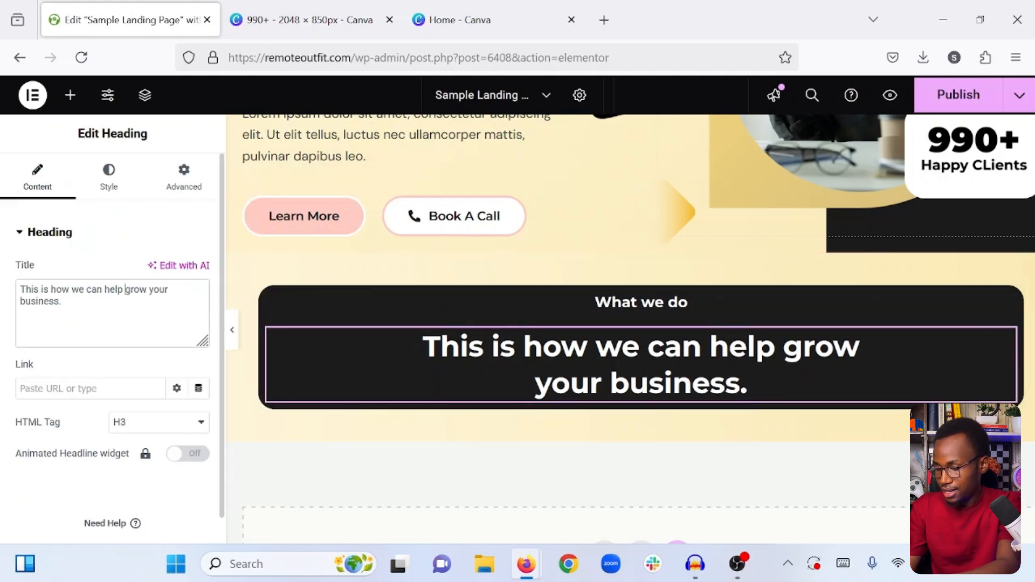
{"action": "type", "text": ","}
{"action": "key", "text": "Delete"}
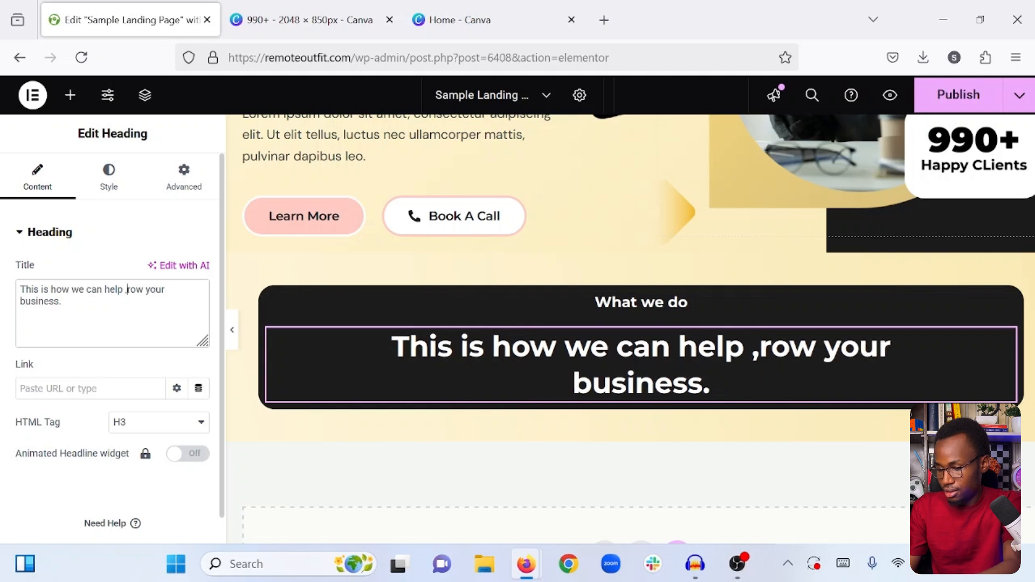
{"action": "key", "text": "BackSpace"}
{"action": "type", "text": "g"}
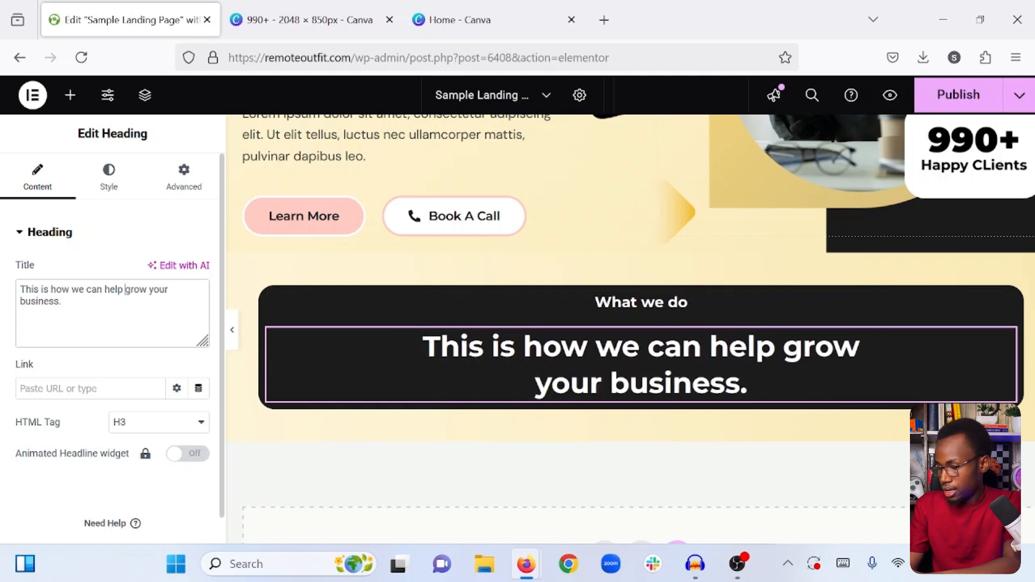
{"action": "key", "text": "ctrl+v"}
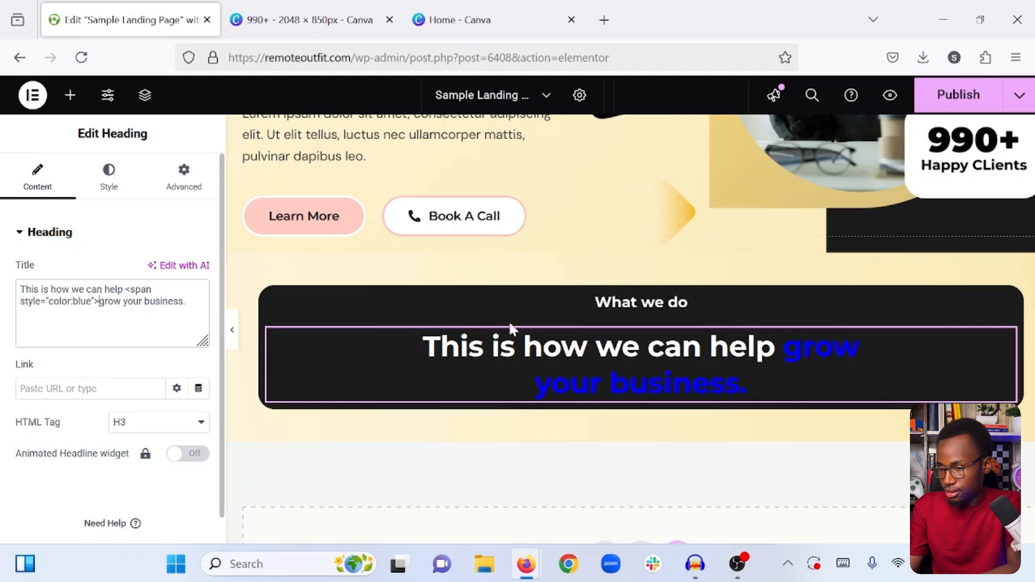
- Copy the hex code #FFF6D9 again from the first background gradient color of the section's outer container
{"action": "scroll", "coordinate": [510, 330], "scroll_direction": "up", "scroll_amount": 3}
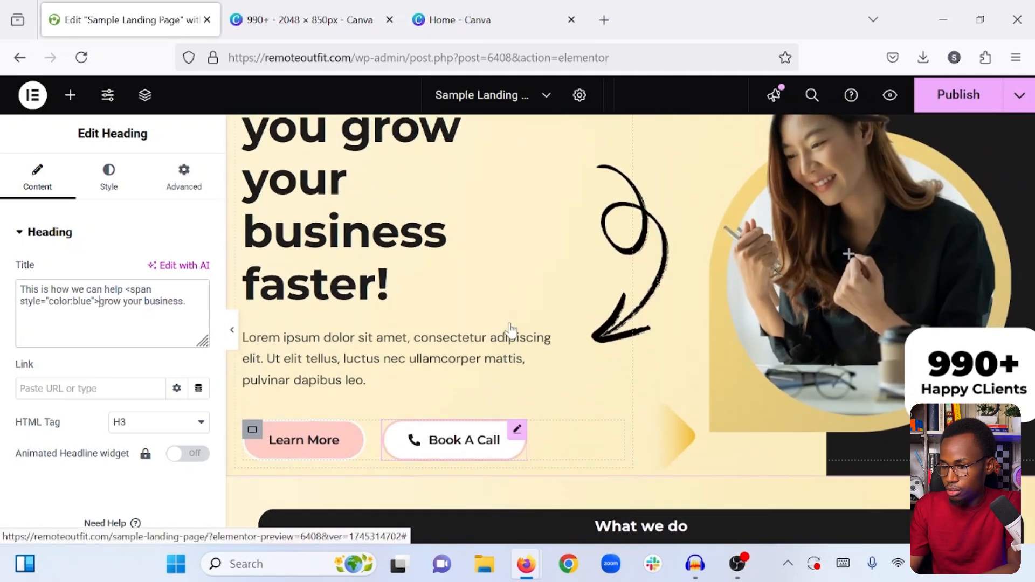
{"action": "scroll", "coordinate": [511, 330], "scroll_direction": "down", "scroll_amount": 3}
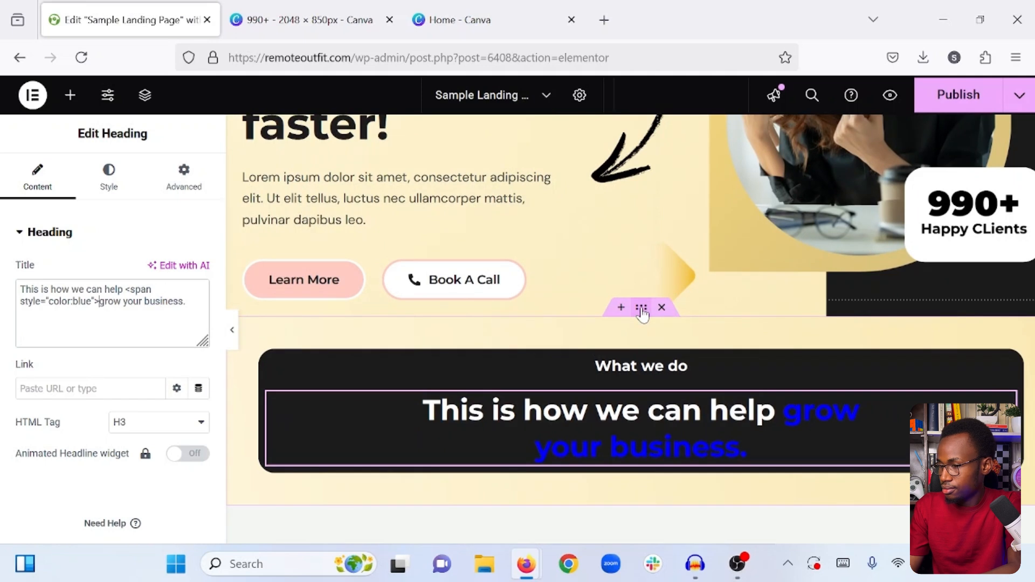
{"action": "left_click", "coordinate": [641, 308]}
{"action": "left_click", "coordinate": [106, 181]}
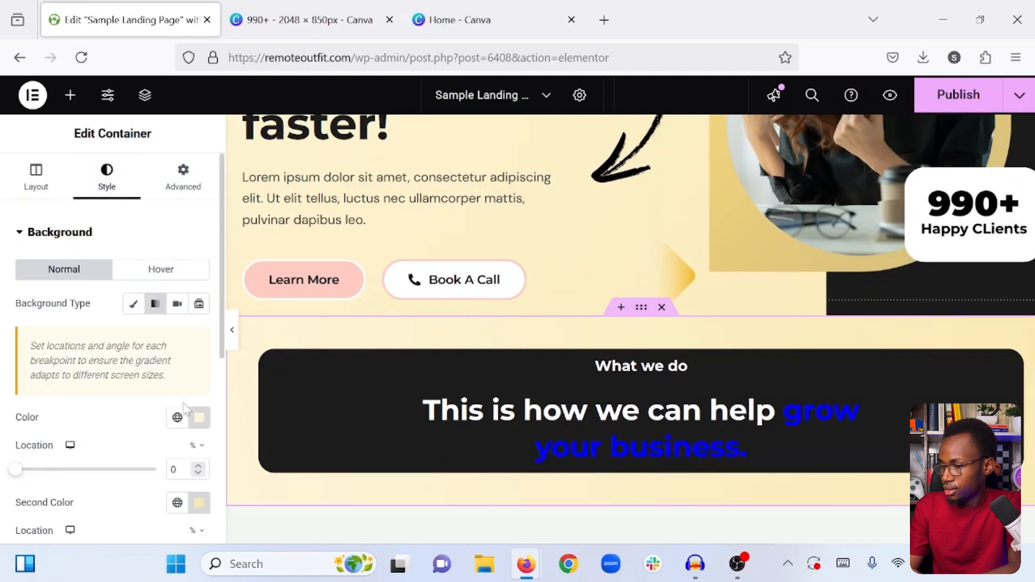
{"action": "left_click", "coordinate": [198, 416]}
{"action": "key", "text": "ctrl+c"}
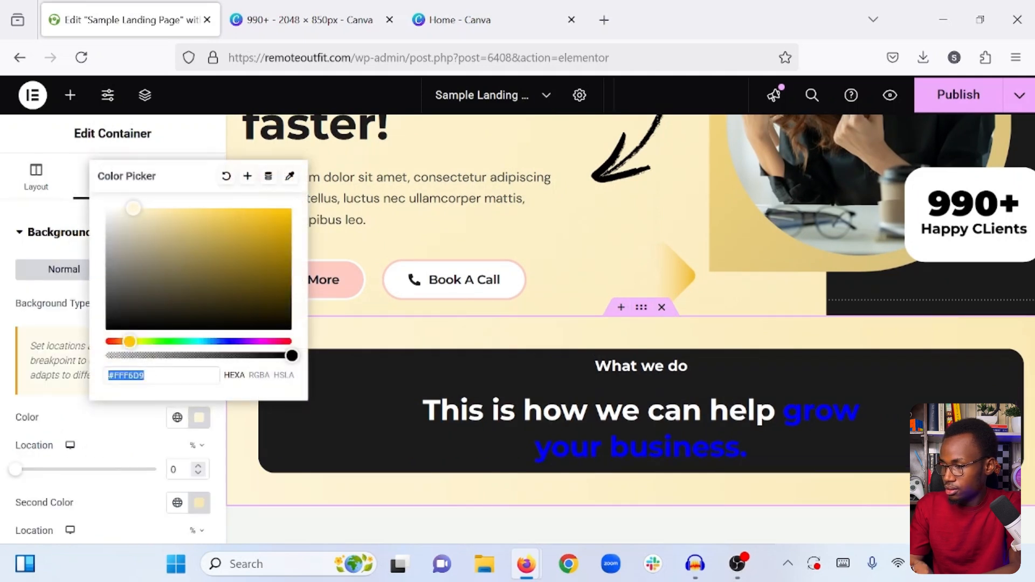
{"action": "right_click", "coordinate": [125, 373]}
{"action": "left_click", "coordinate": [196, 137]}
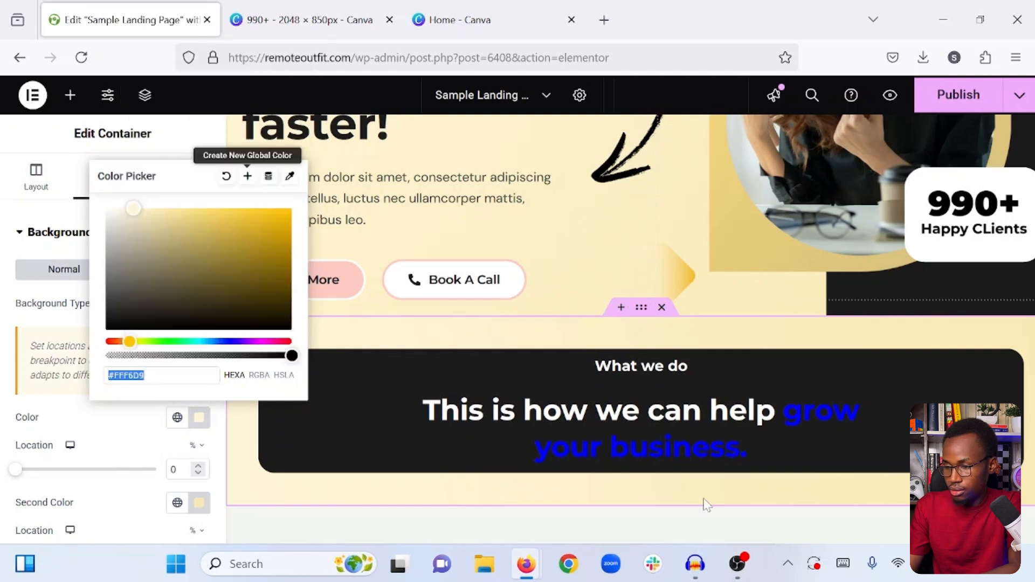
- Replace blue with #FFF6D9 in the larger heading's span tag and close the tag with </span> directly after "grow"
{"action": "left_click", "coordinate": [775, 390]}
{"action": "left_click", "coordinate": [702, 429]}
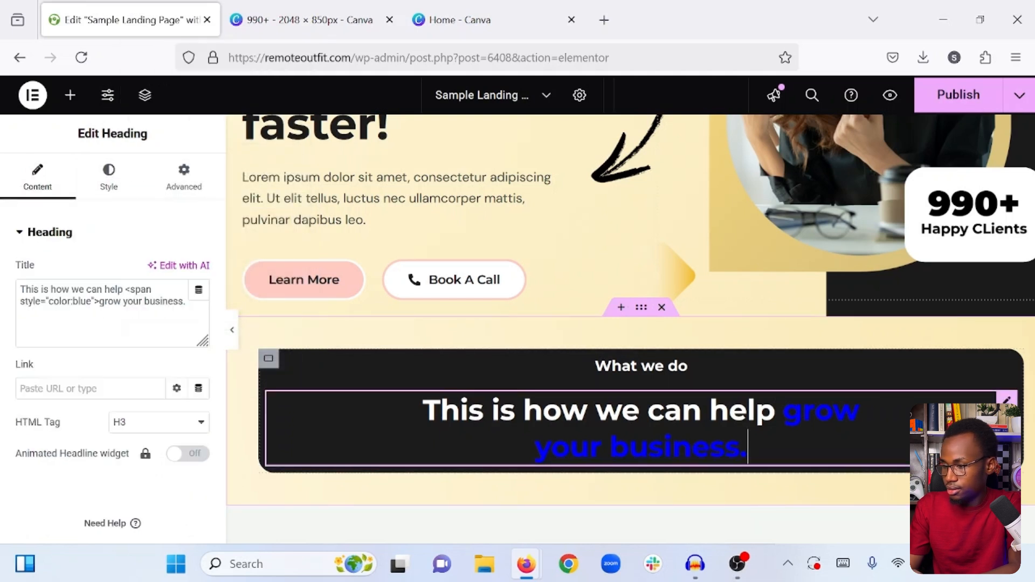
{"action": "double_click", "coordinate": [82, 301]}
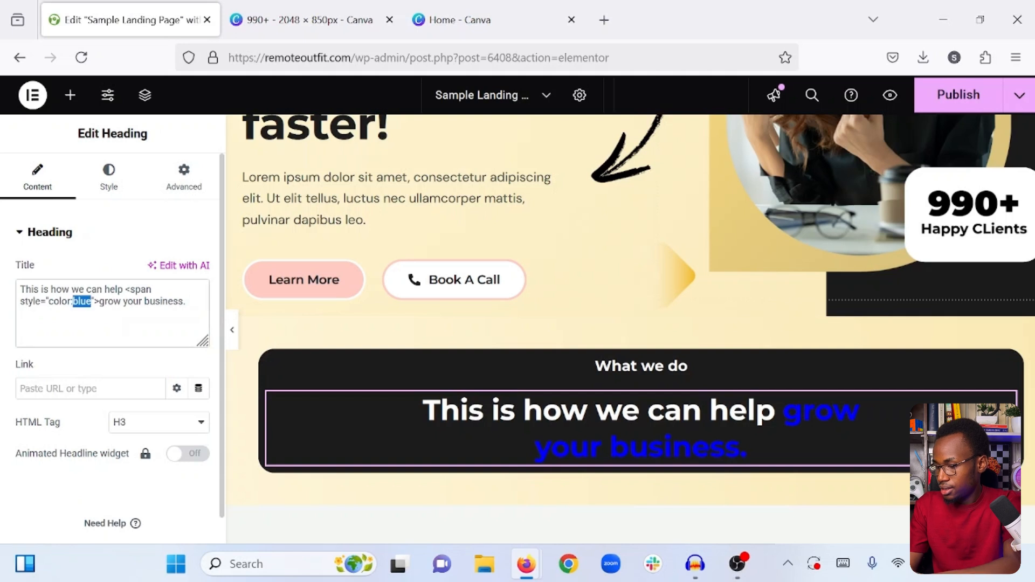
{"action": "key", "text": "ctrl+v"}
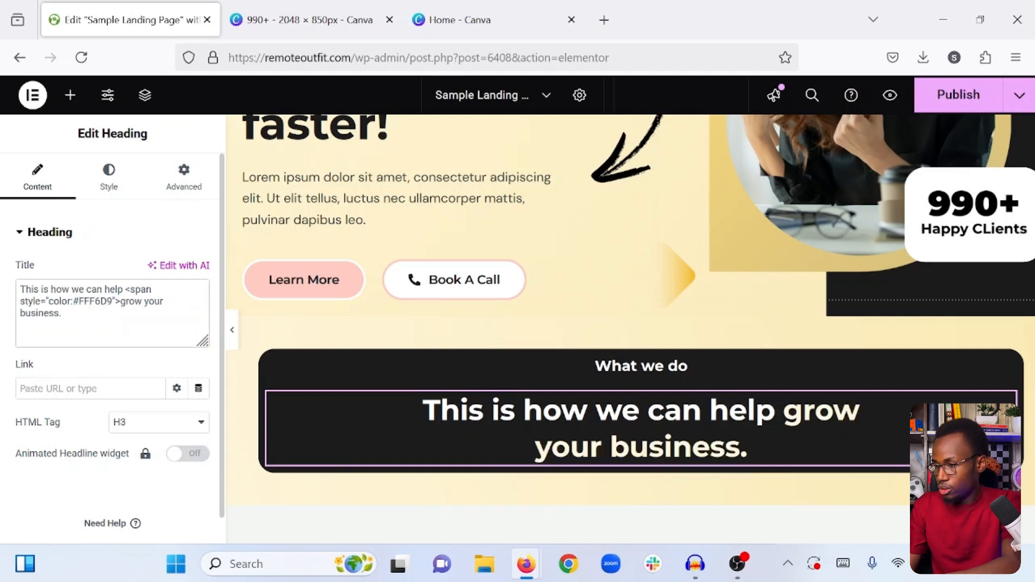
{"action": "type", "text": "</"}
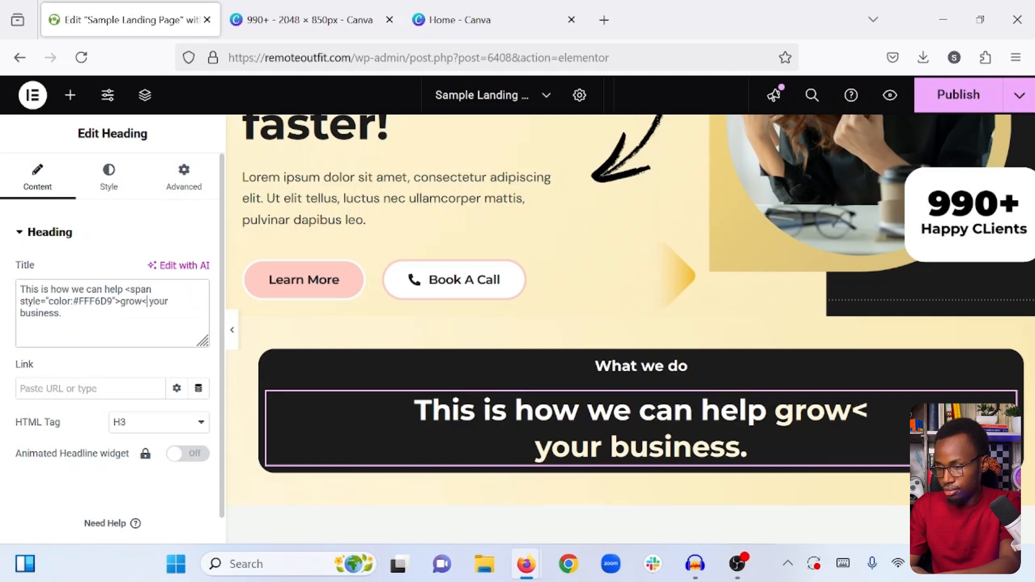
{"action": "type", "text": "span>"}
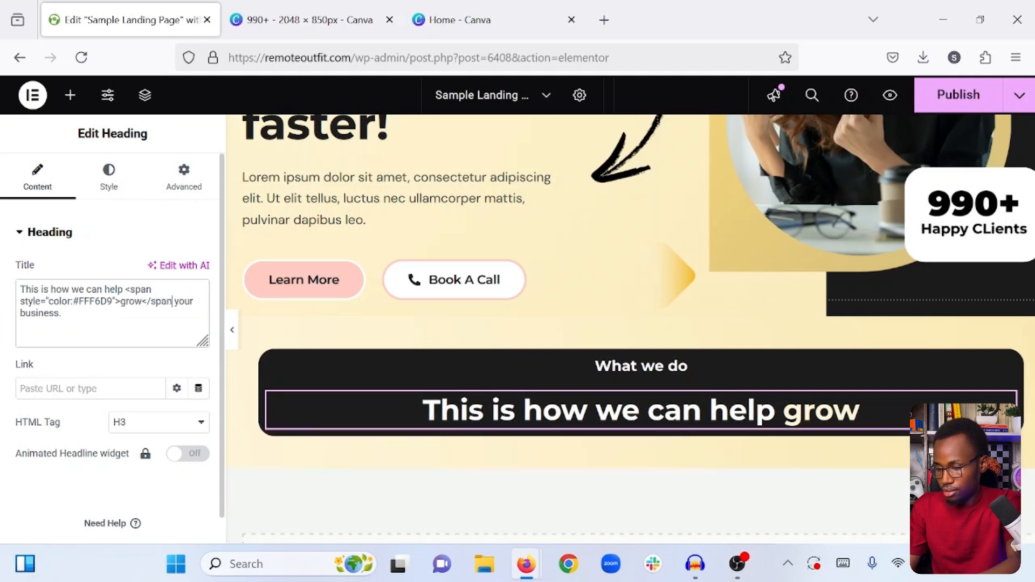
- Preview the dark box and its two headings at full page width, then return to editing
{"action": "left_click", "coordinate": [70, 97]}
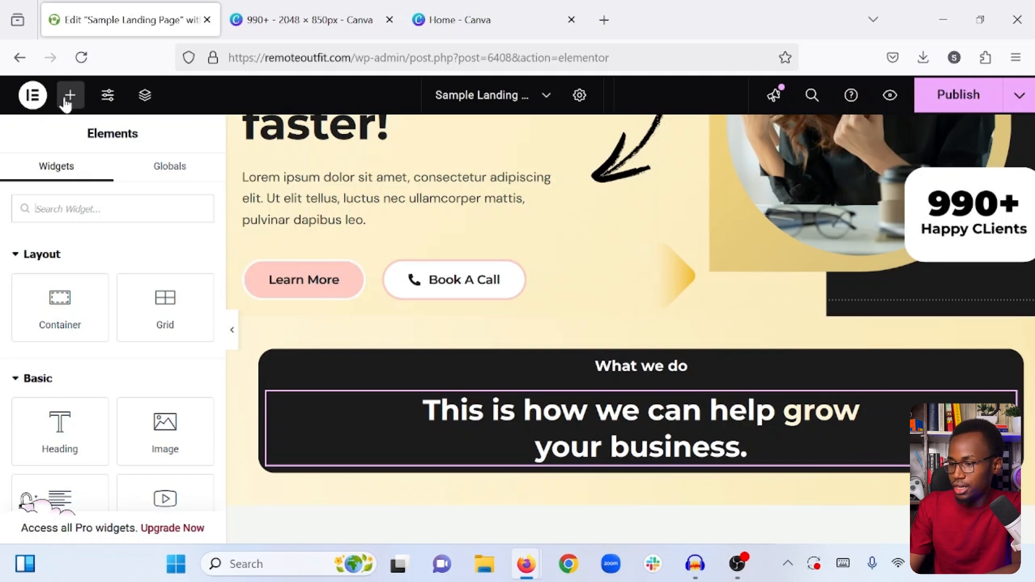
{"action": "left_click", "coordinate": [71, 94]}
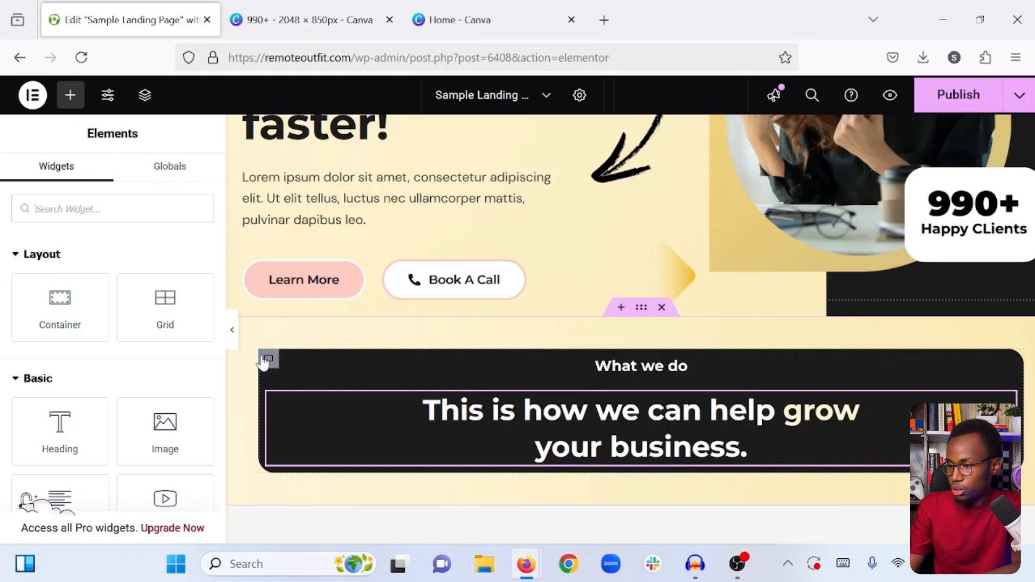
{"action": "left_click", "coordinate": [232, 331]}
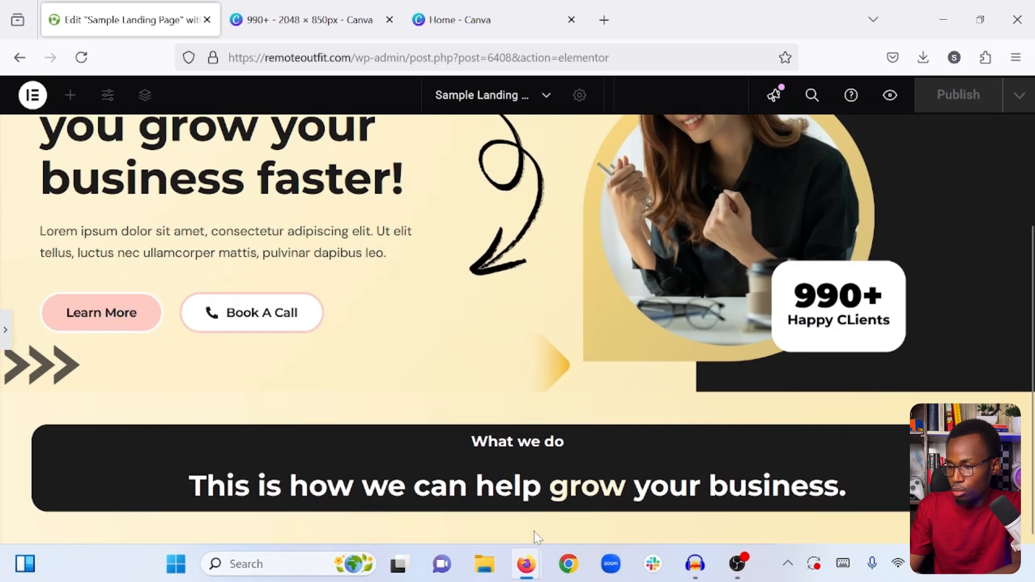
{"action": "left_click", "coordinate": [4, 331]}
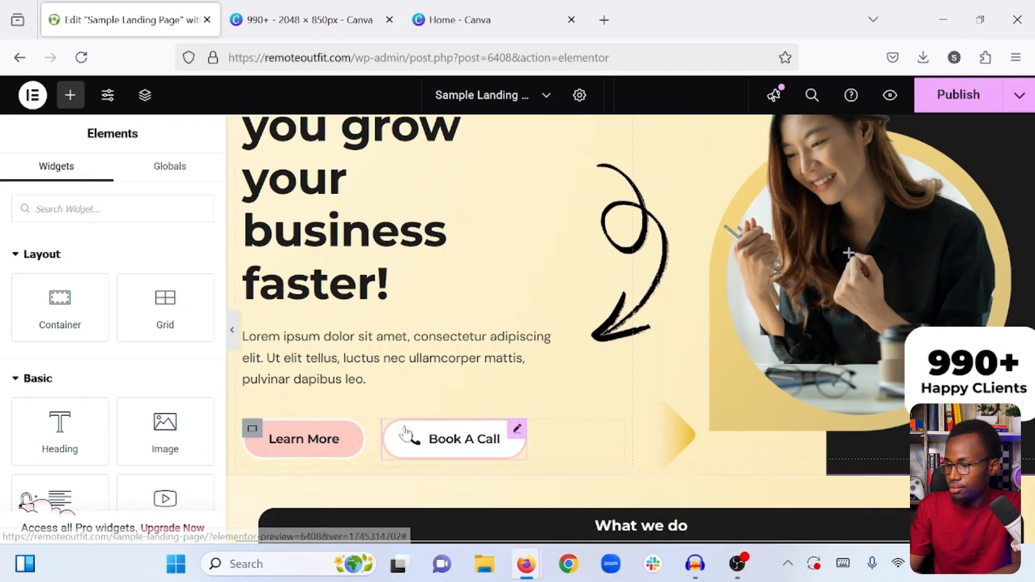
- Unlink the dark box container's padding values and set its top and bottom padding to 60 px
{"action": "scroll", "coordinate": [405, 432], "scroll_direction": "down", "scroll_amount": 4}
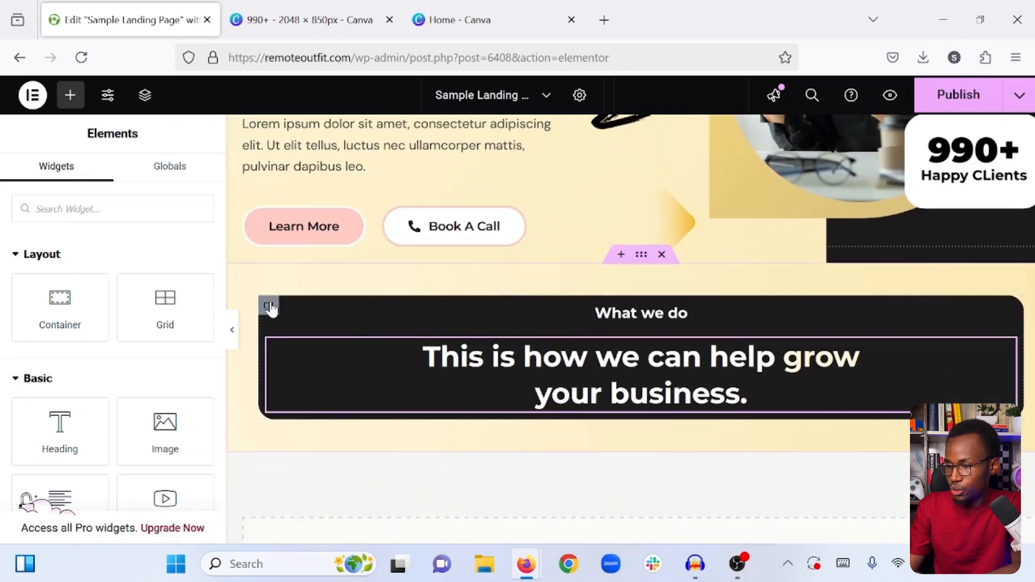
{"action": "left_click", "coordinate": [268, 306]}
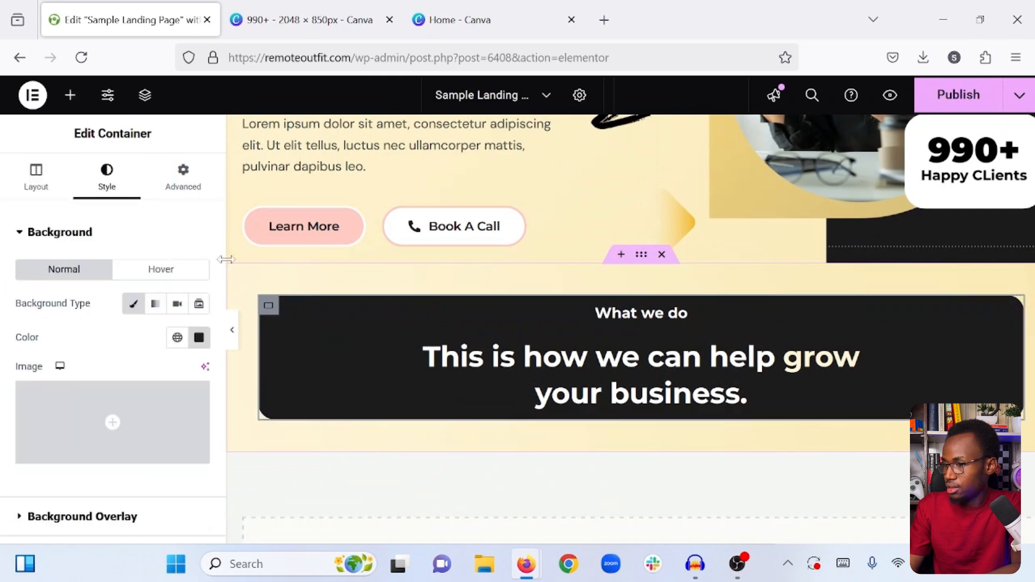
{"action": "left_click", "coordinate": [184, 185]}
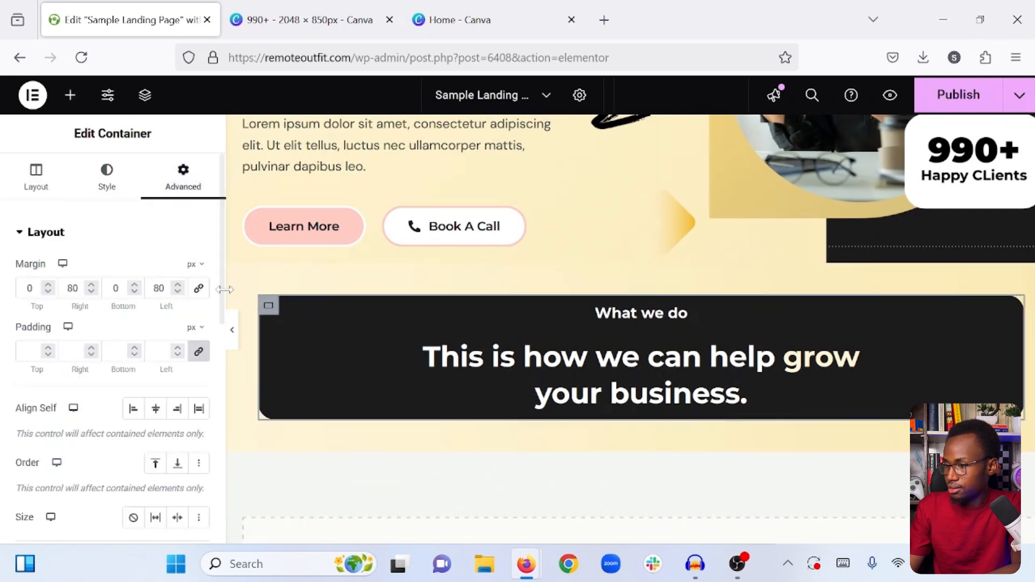
{"action": "left_click", "coordinate": [198, 353]}
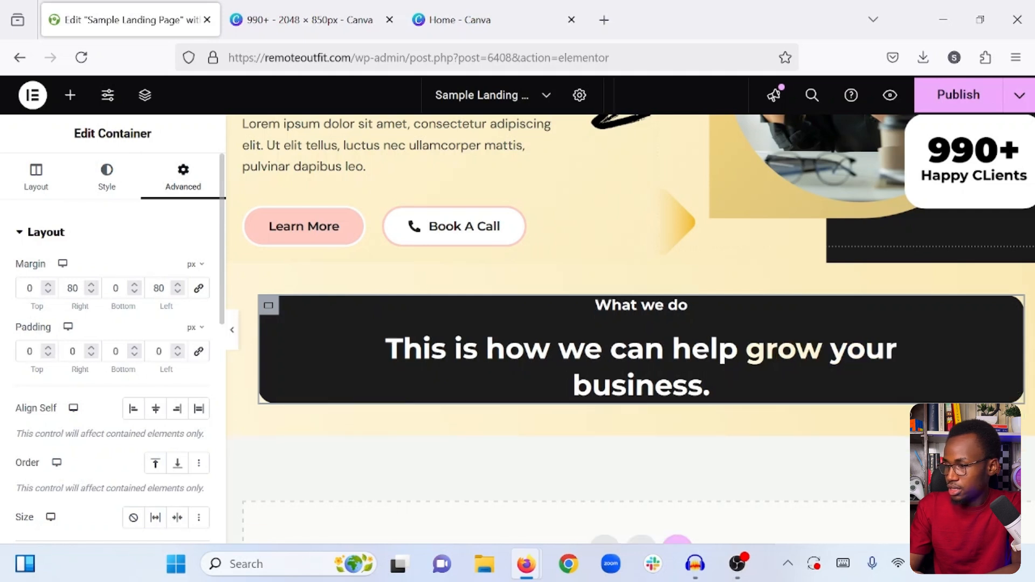
{"action": "left_click", "coordinate": [27, 351]}
{"action": "type", "text": "8"}
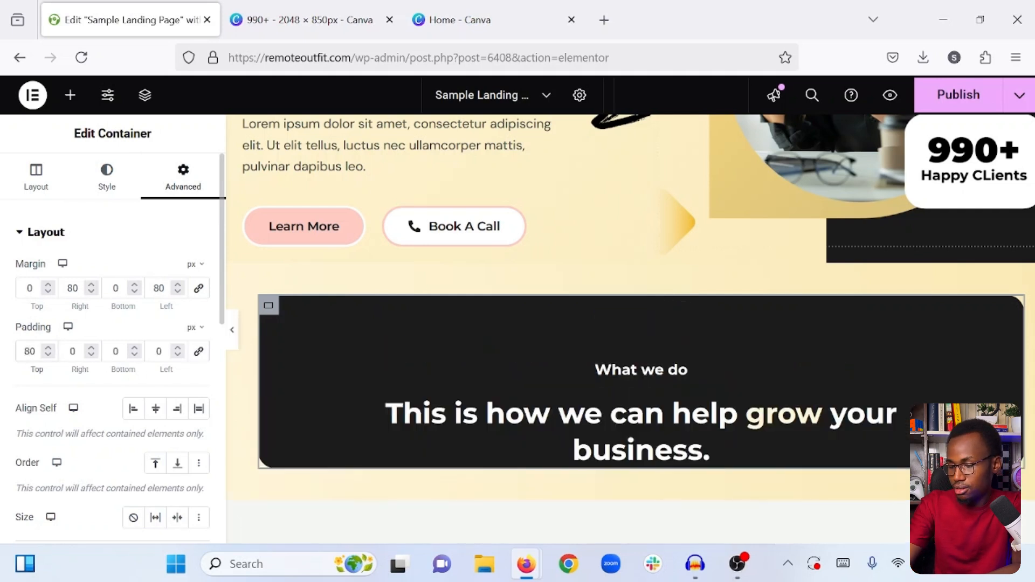
{"action": "key", "text": "BackSpace"}
{"action": "type", "text": "60"}
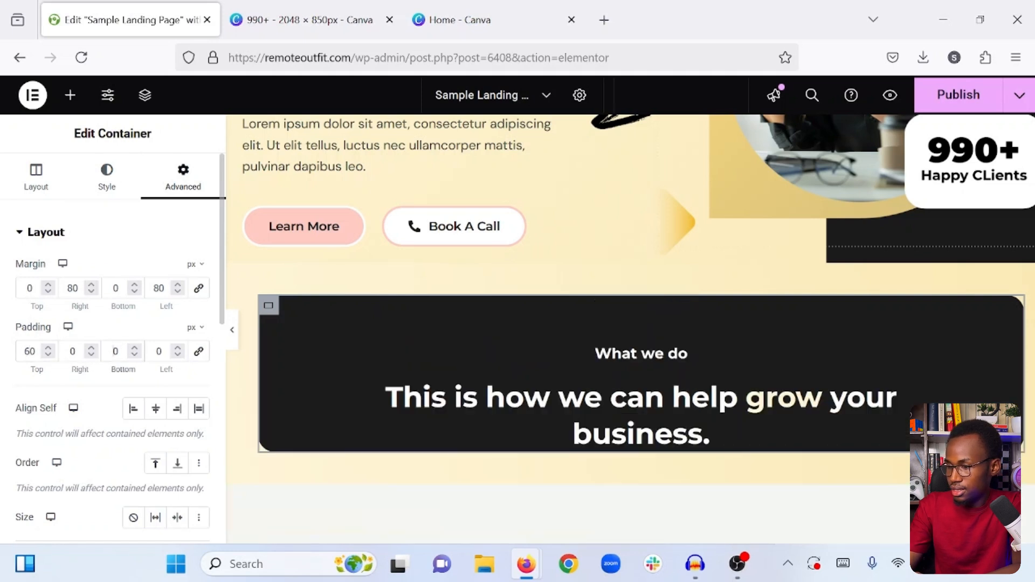
{"action": "type", "text": "6"}
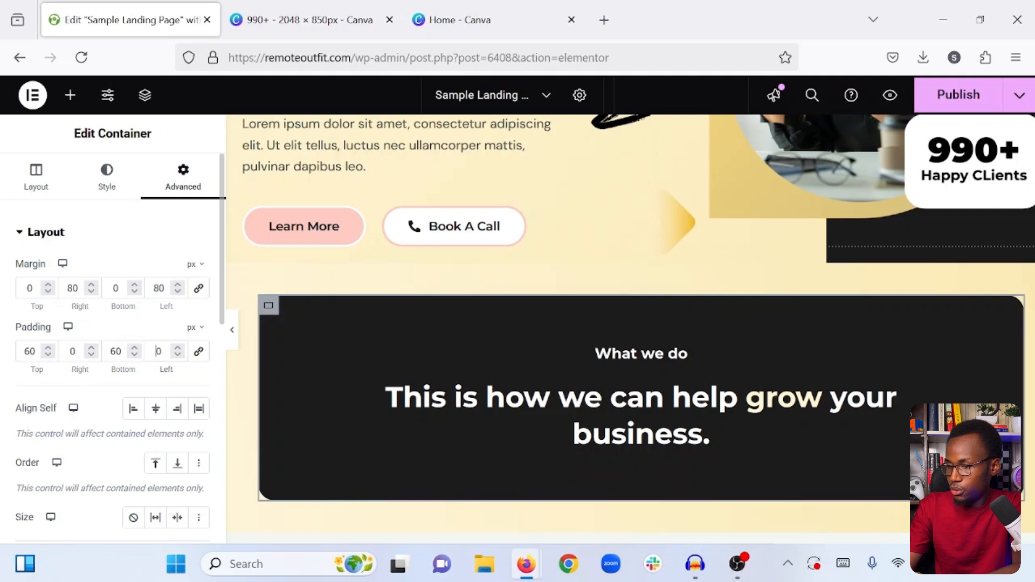
{"action": "type", "text": "4"}
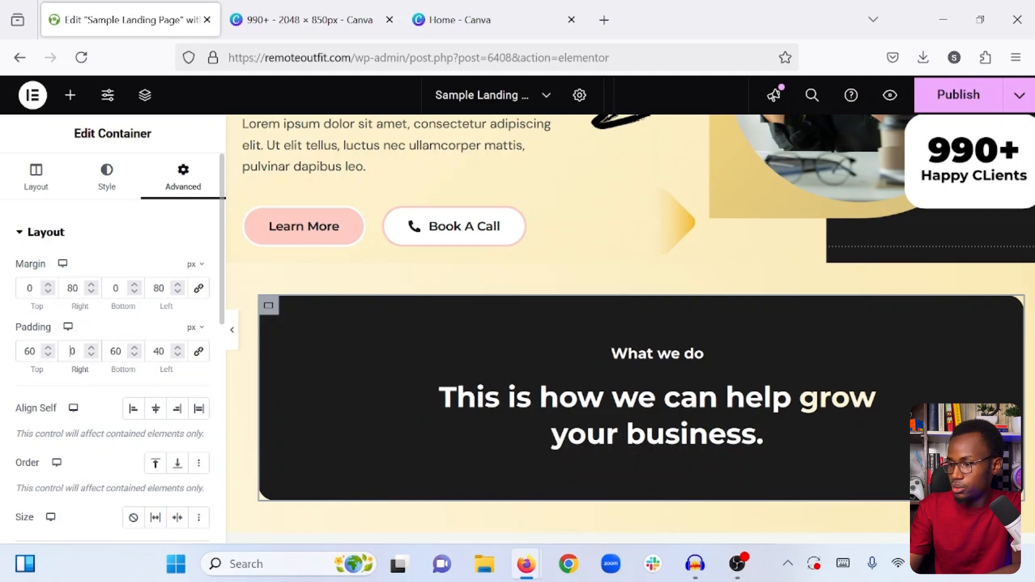
{"action": "type", "text": "4"}
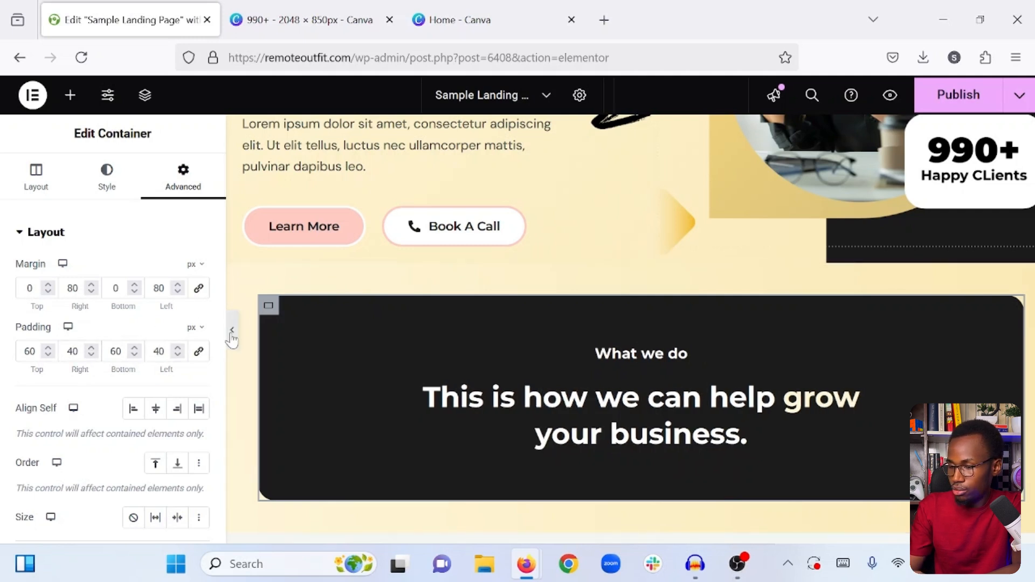
- Set the dark box container's left and right padding to 40 px and check the result at full page width
{"action": "left_click", "coordinate": [232, 337]}
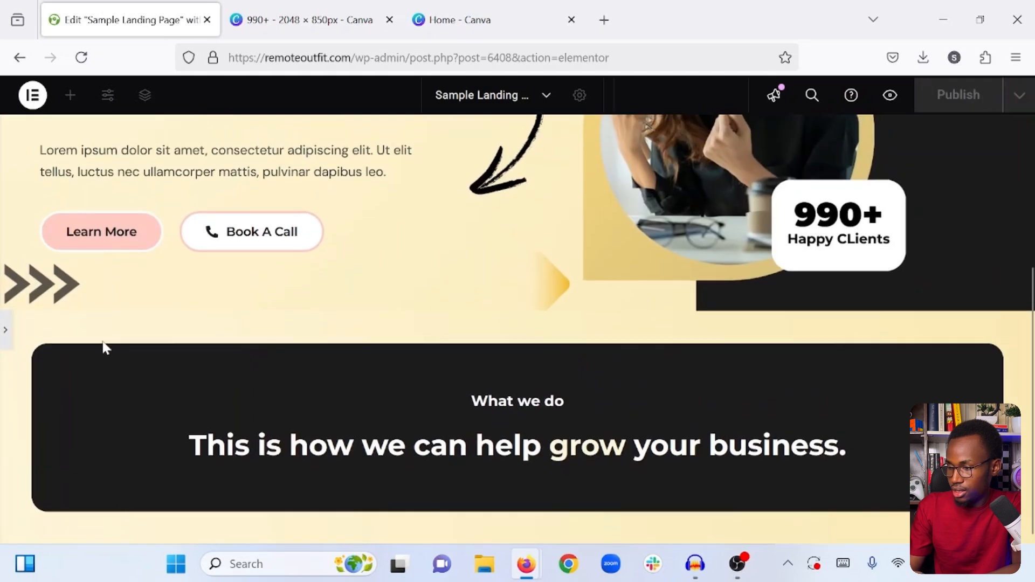
{"action": "left_click", "coordinate": [5, 326]}
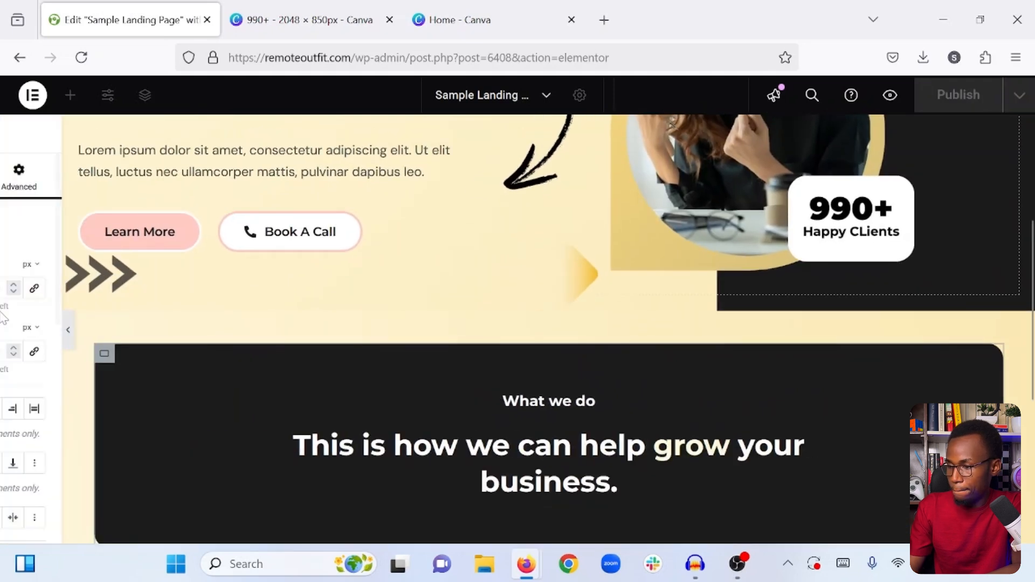
- Set the left and right margins of the "This is how we can help grow your business." heading to 250 px
{"action": "scroll", "coordinate": [637, 437], "scroll_direction": "down", "scroll_amount": 3}
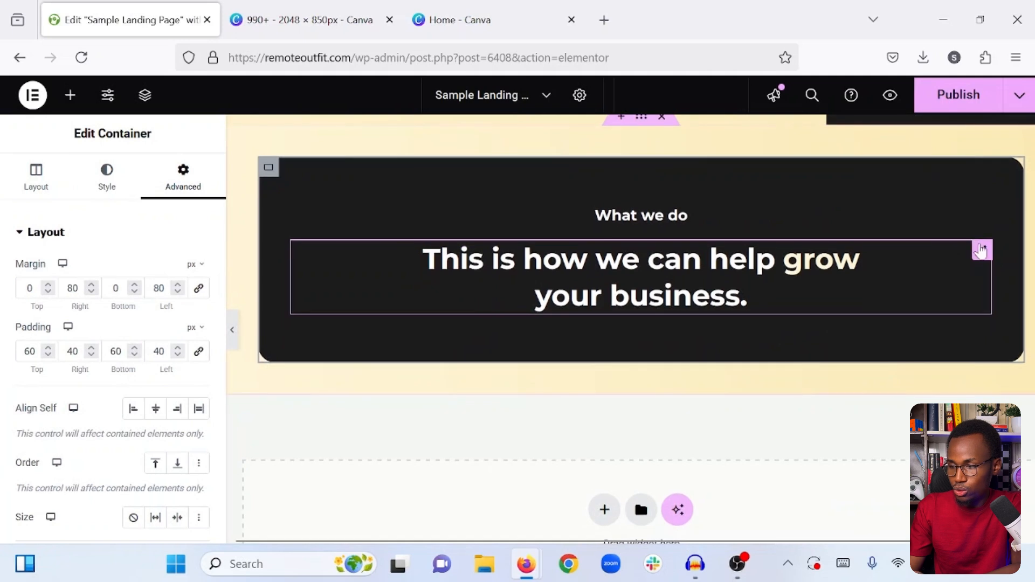
{"action": "left_click", "coordinate": [918, 250]}
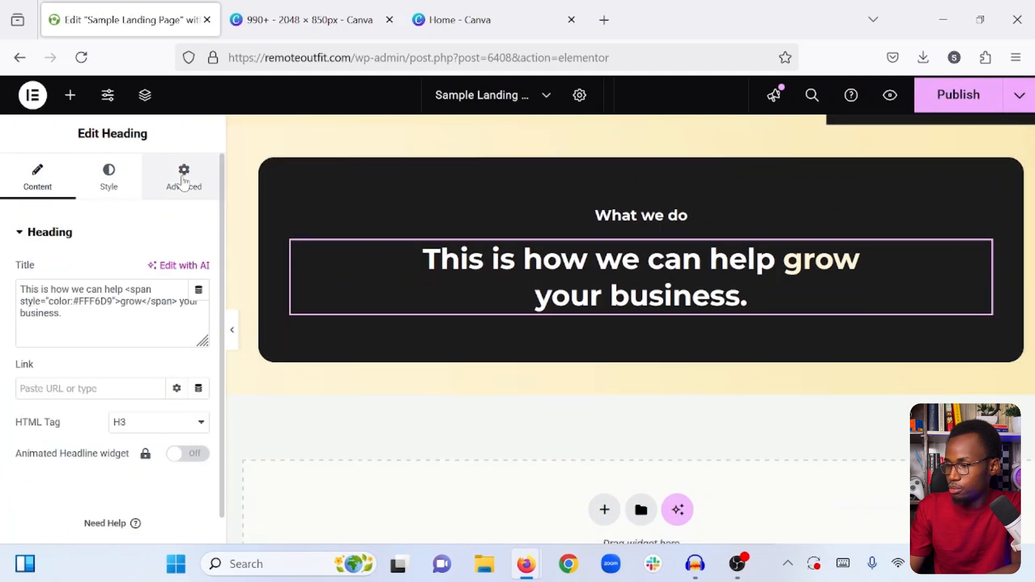
{"action": "left_click", "coordinate": [182, 190]}
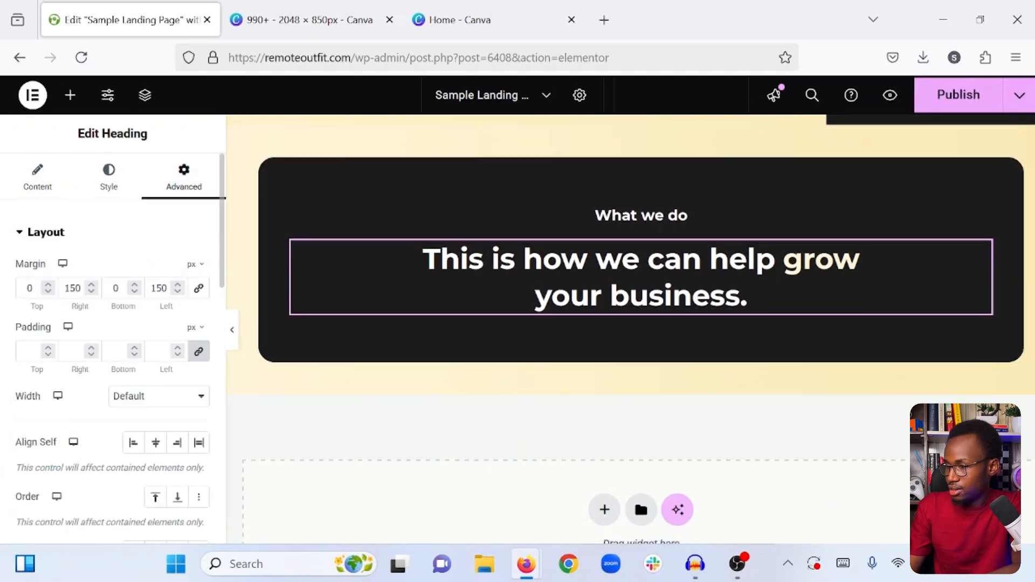
{"action": "left_click_drag", "start_coordinate": [156, 289], "coordinate": [150, 289]}
{"action": "type", "text": "2"}
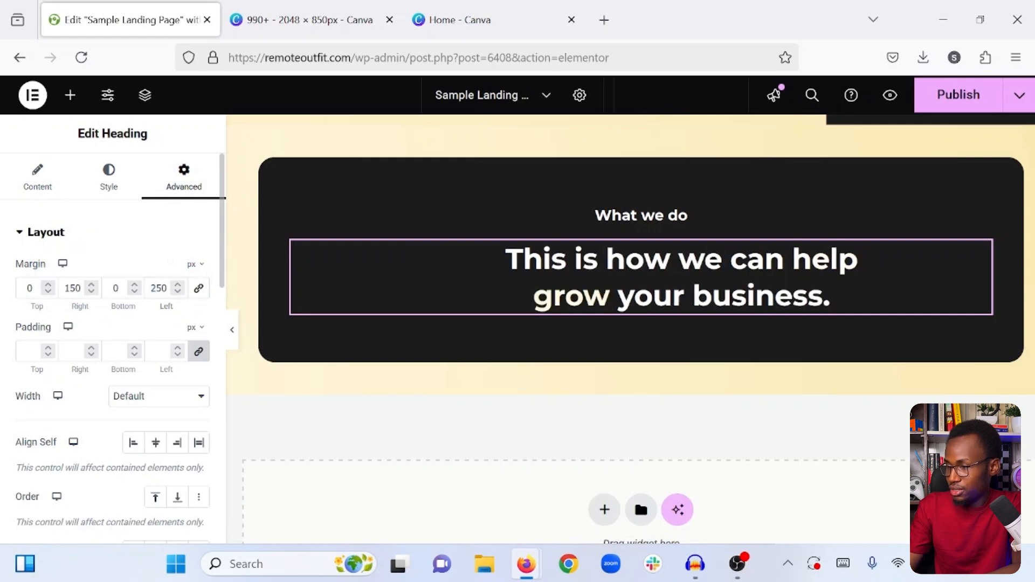
{"action": "type", "text": "2"}
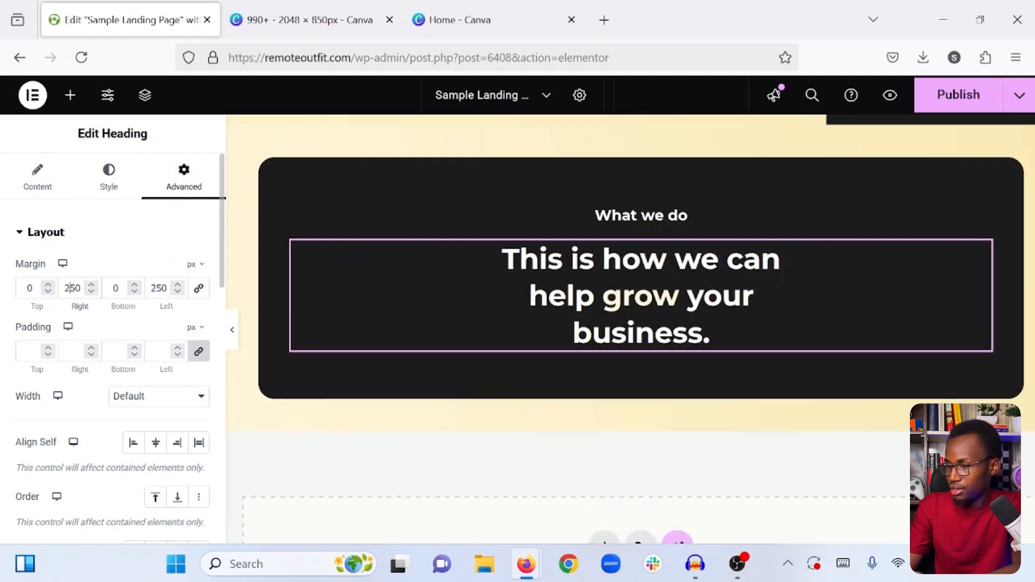
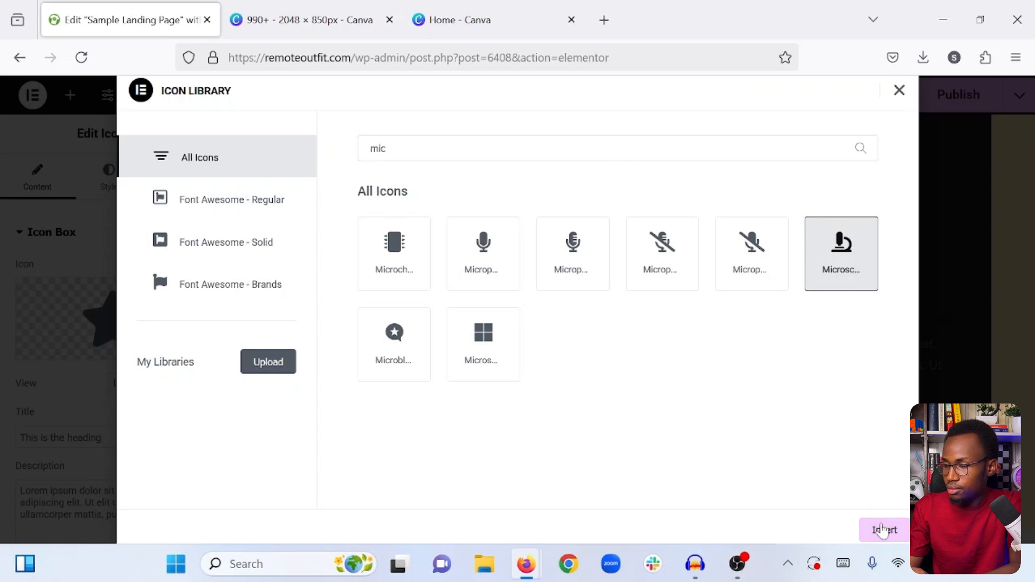
- Insert the microscope icon into the first icon box and set its view to Framed
{"action": "left_click", "coordinate": [882, 530]}
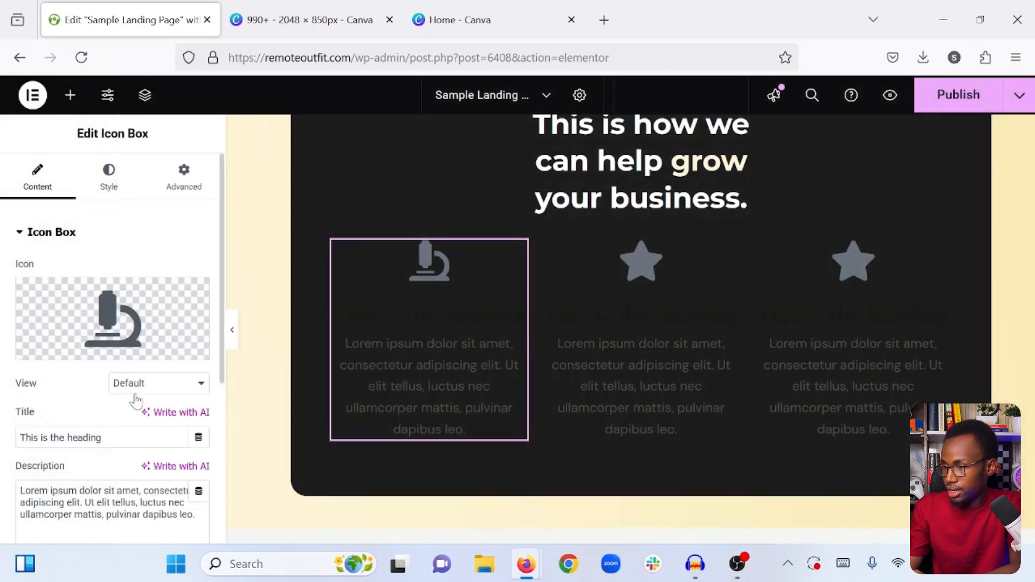
{"action": "left_click", "coordinate": [129, 383]}
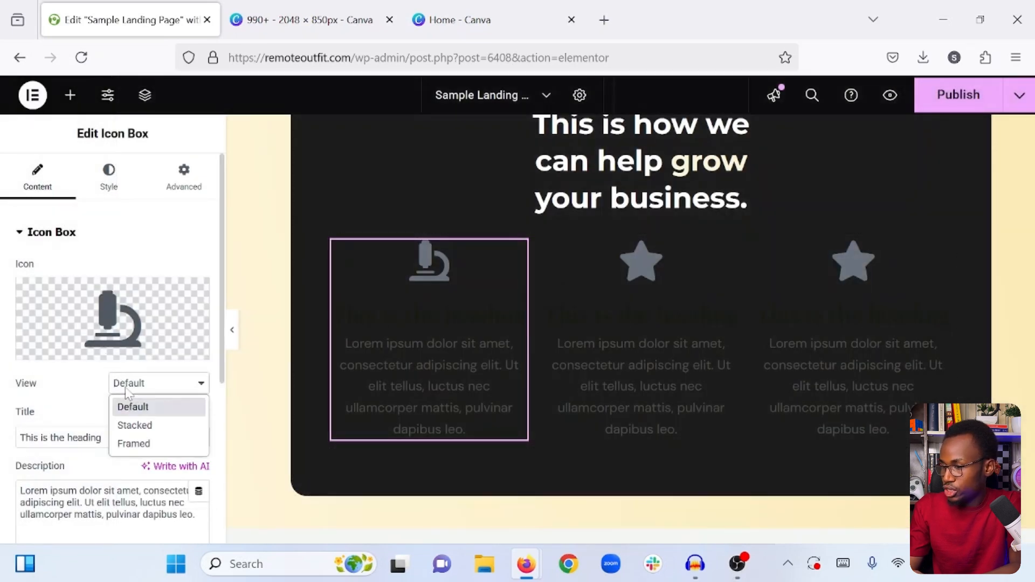
{"action": "left_click", "coordinate": [131, 443]}
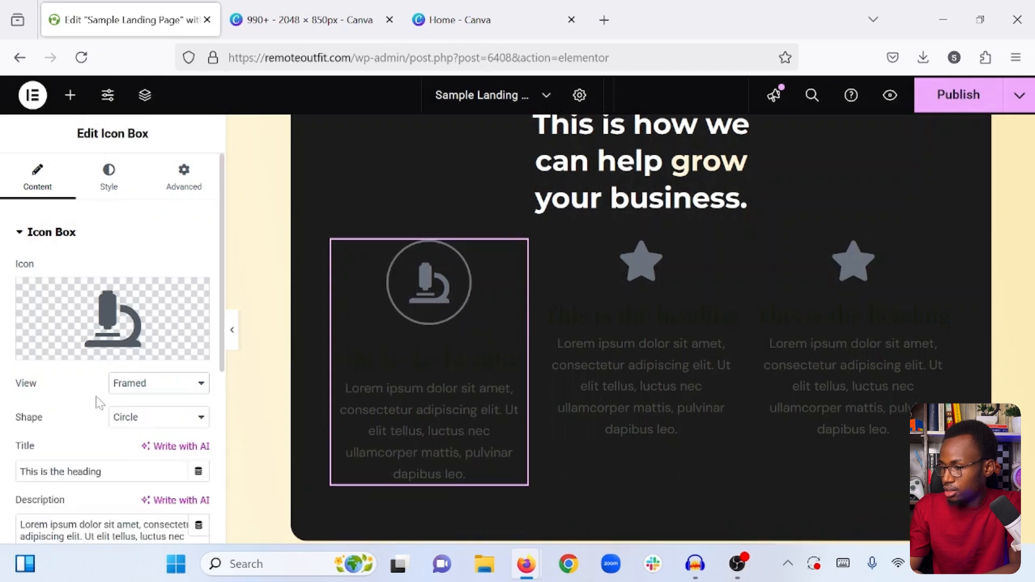
- Change the first icon box's title to "Advertising"
{"action": "scroll", "coordinate": [97, 398], "scroll_direction": "down", "scroll_amount": 1}
{"action": "left_click", "coordinate": [116, 411]}
{"action": "key", "text": "ctrl+a"}
{"action": "type", "text": "A"}
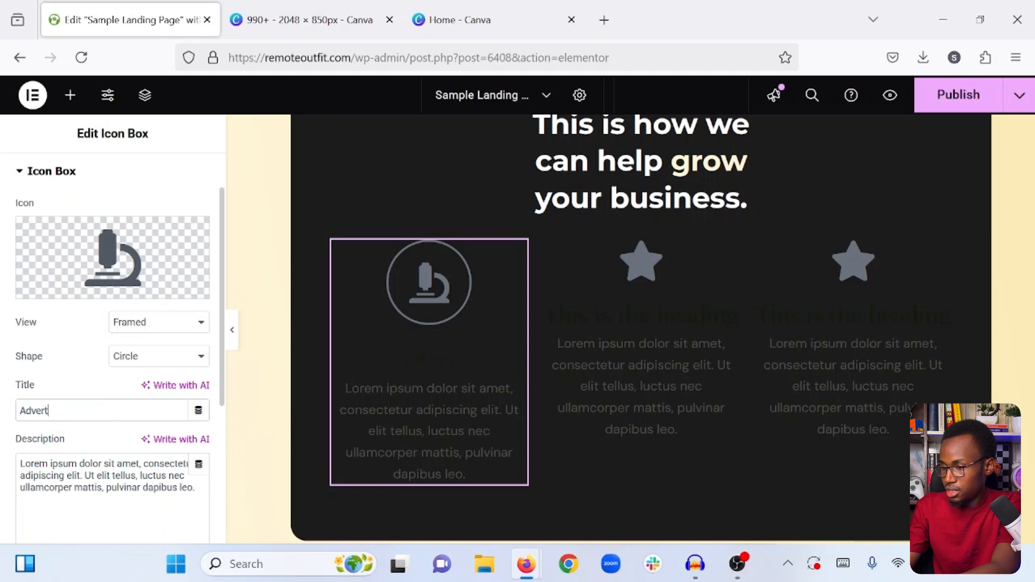
{"action": "type", "text": "dvertising"}
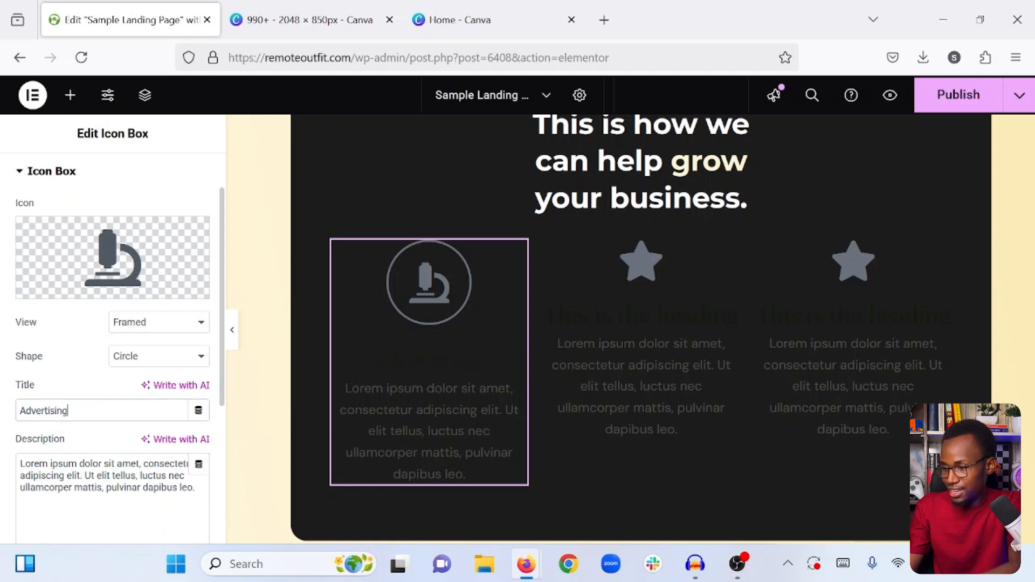
{"action": "triple_click", "coordinate": [110, 464]}
{"action": "double_click", "coordinate": [110, 464]}
{"action": "scroll", "coordinate": [73, 183], "scroll_direction": "up", "scroll_amount": 2}
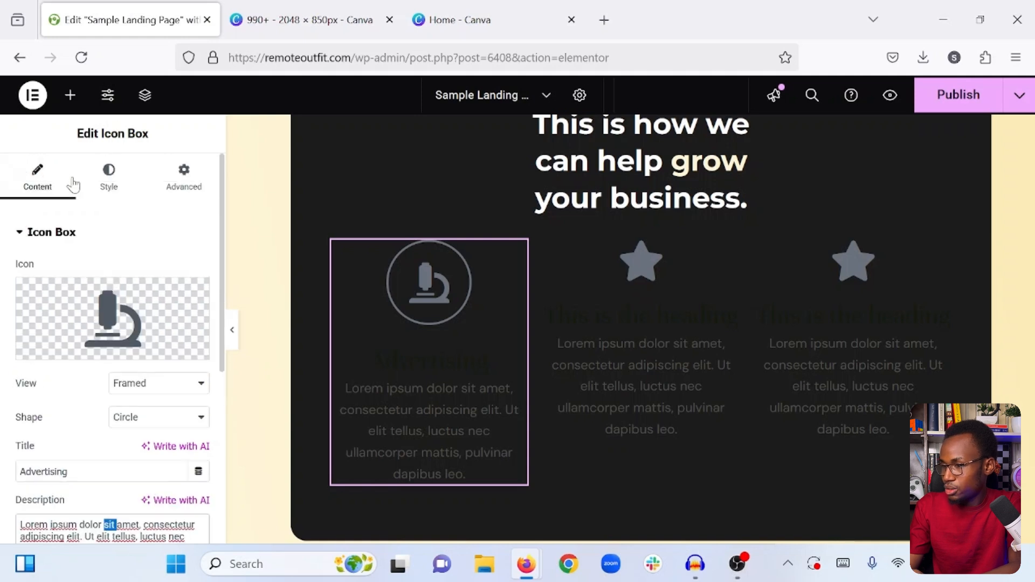
- Set the "Advertising" title color to light pink #F1DCDC
{"action": "left_click", "coordinate": [108, 180]}
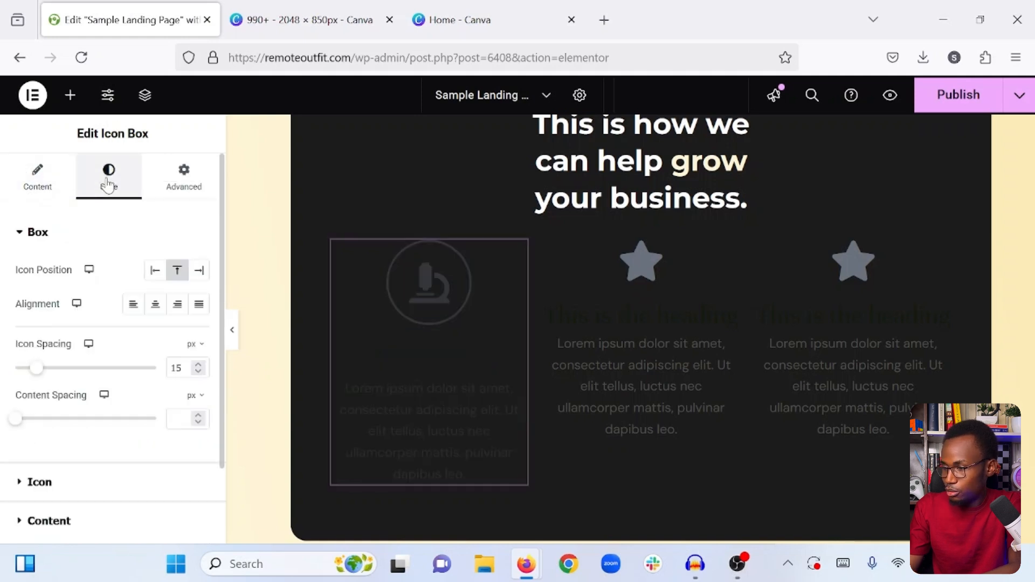
{"action": "scroll", "coordinate": [121, 386], "scroll_direction": "down", "scroll_amount": 3}
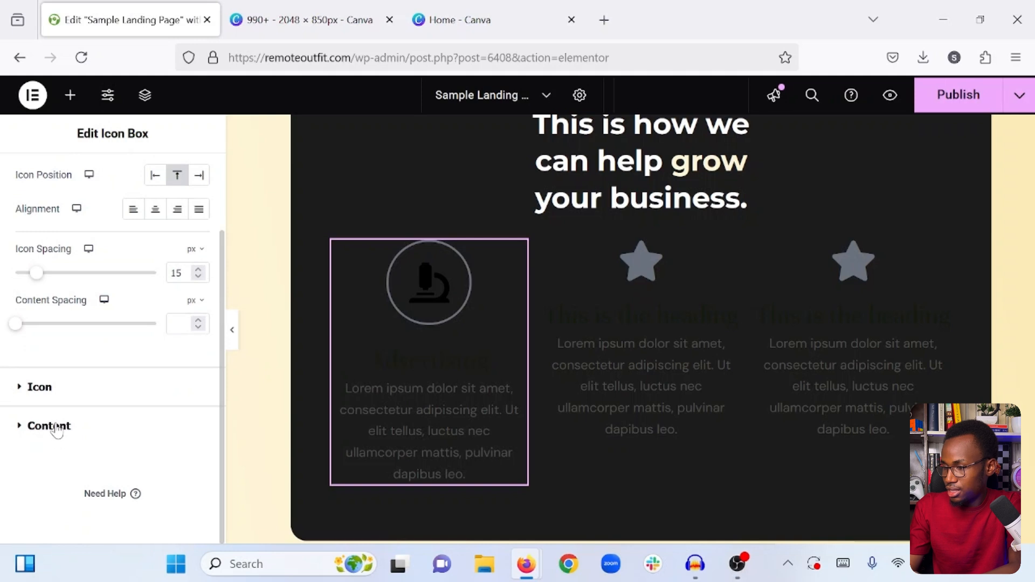
{"action": "left_click", "coordinate": [56, 427]}
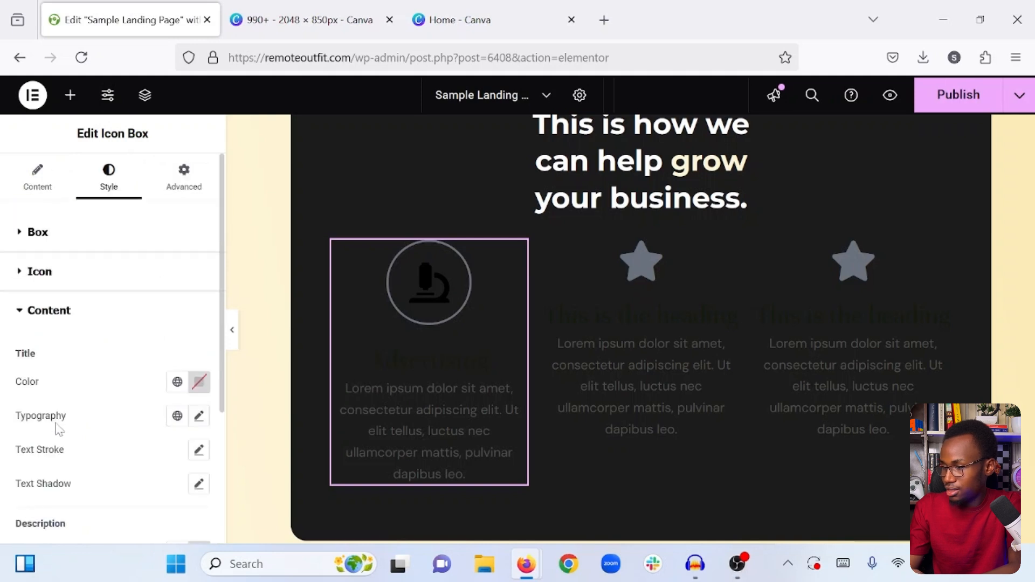
{"action": "left_click", "coordinate": [199, 383]}
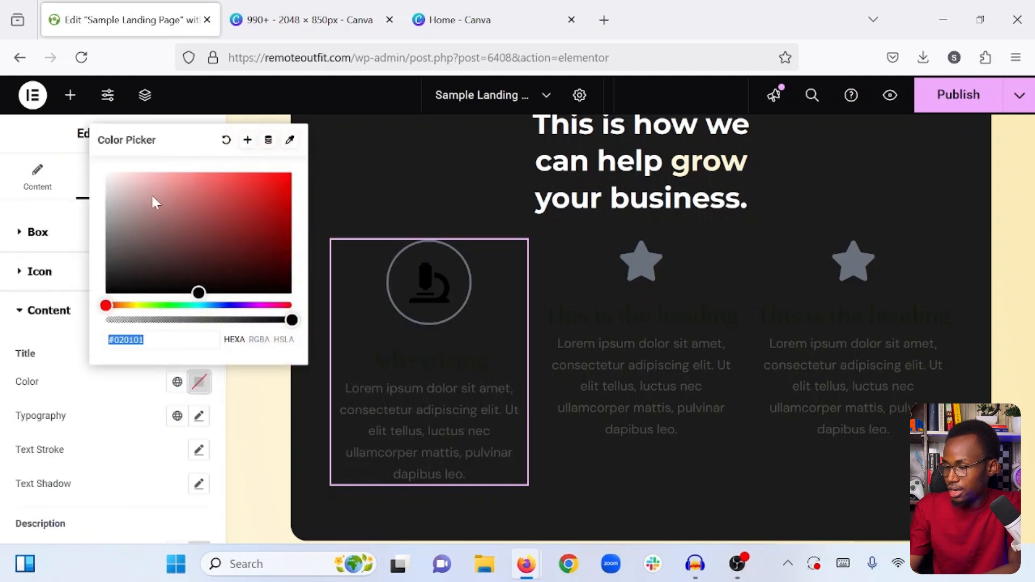
{"action": "left_click_drag", "start_coordinate": [153, 201], "coordinate": [121, 179]}
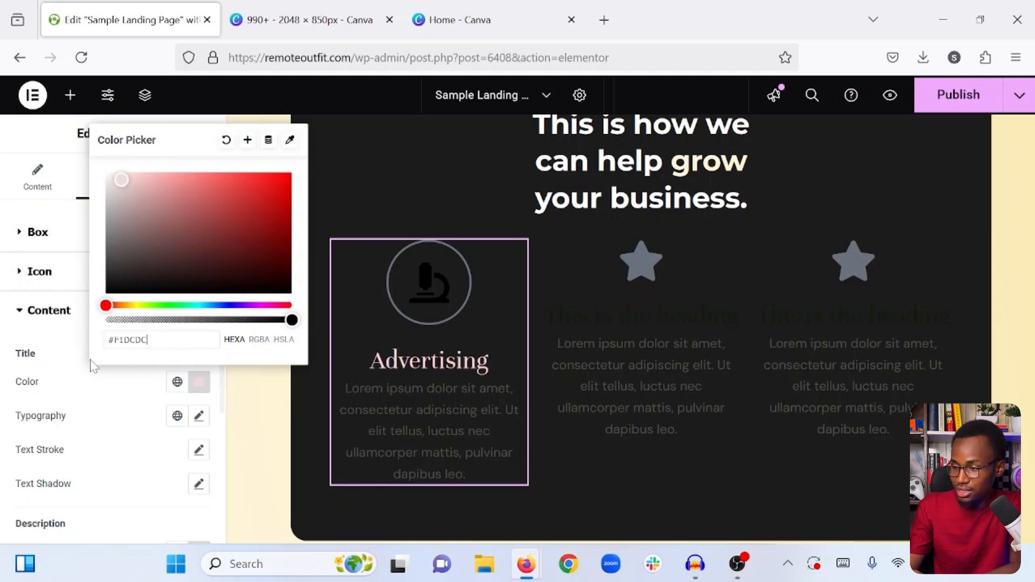
{"action": "left_click", "coordinate": [127, 400]}
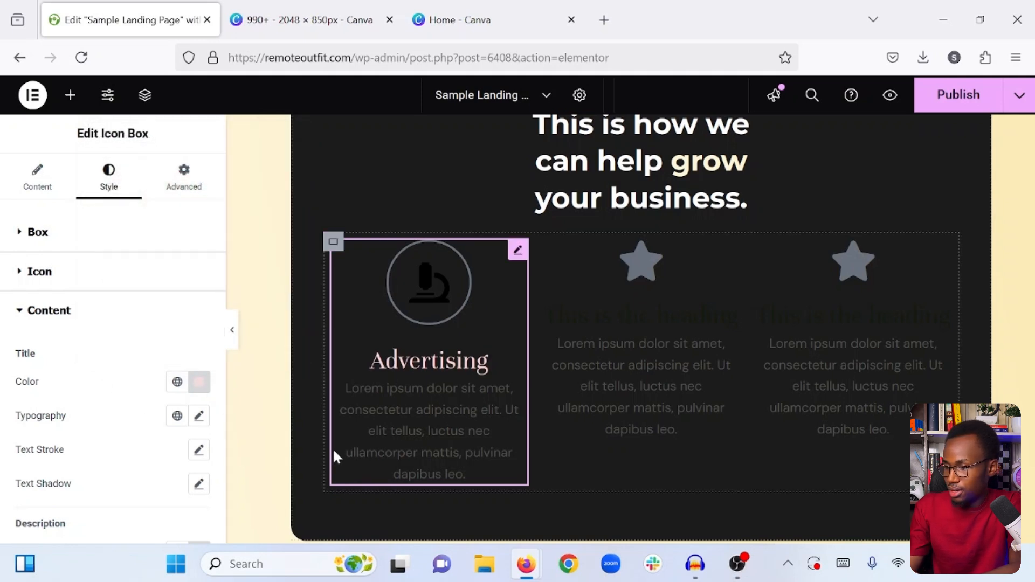
- Copy the second gradient color code #FAE9B4 from the background of the container surrounding the dark box
{"action": "scroll", "coordinate": [410, 305], "scroll_direction": "up", "scroll_amount": 7}
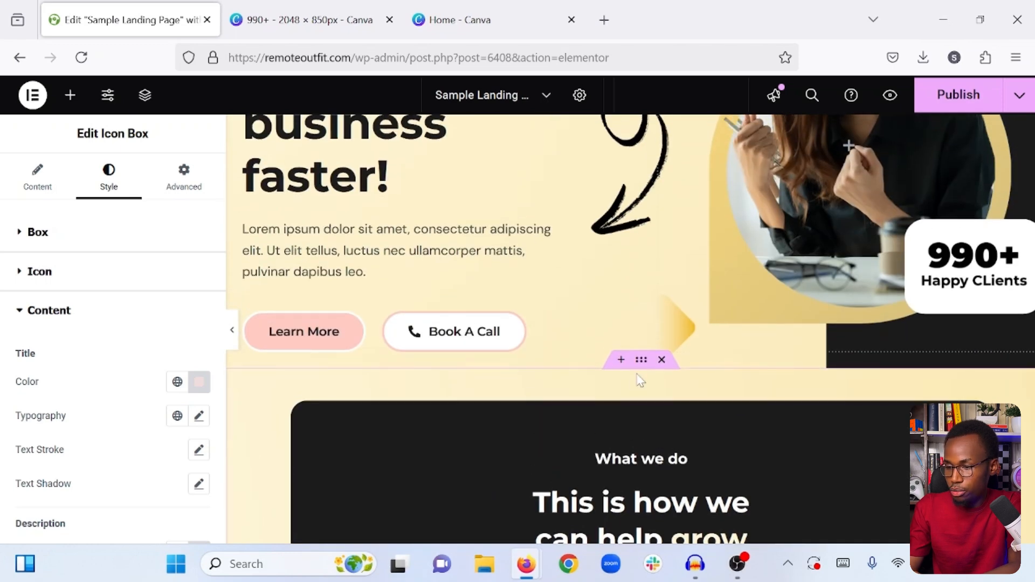
{"action": "left_click", "coordinate": [641, 362]}
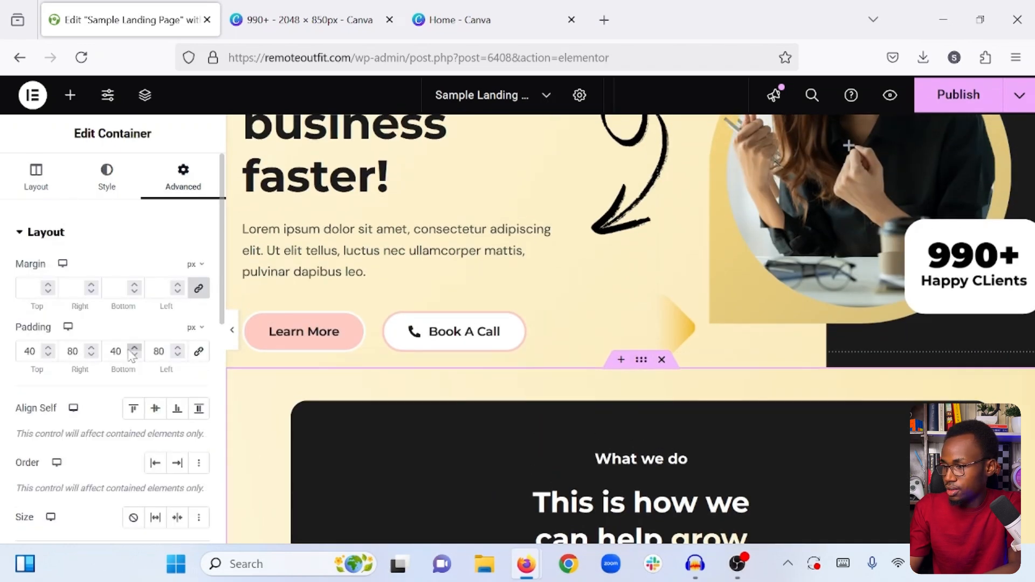
{"action": "left_click", "coordinate": [106, 186]}
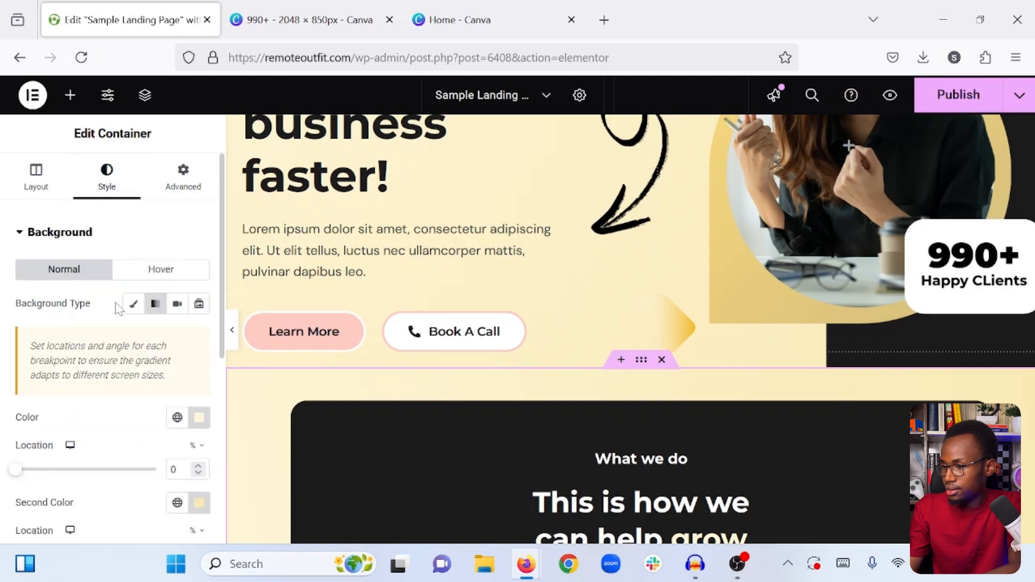
{"action": "scroll", "coordinate": [185, 366], "scroll_direction": "down", "scroll_amount": 3}
{"action": "left_click", "coordinate": [199, 362]}
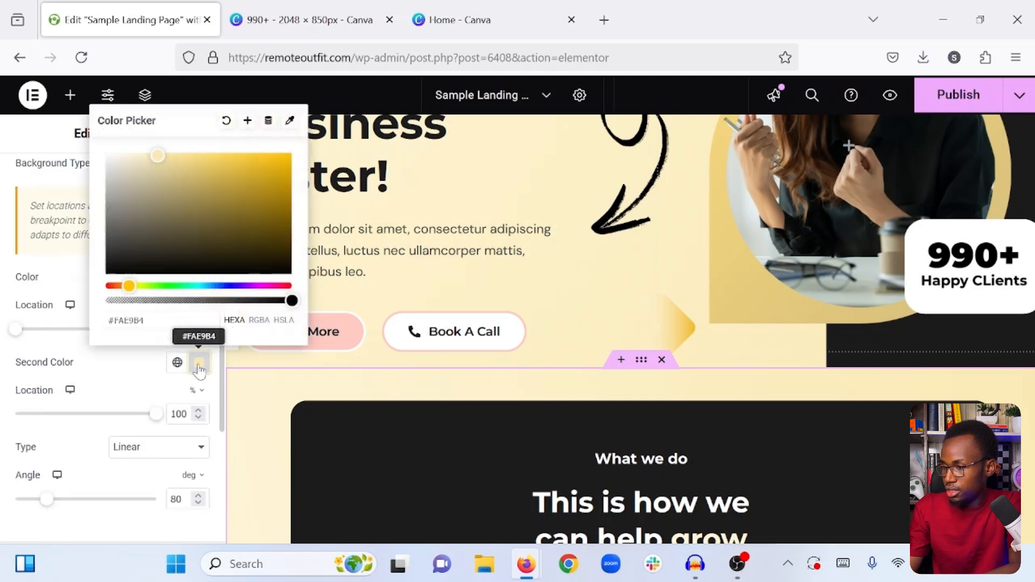
{"action": "triple_click", "coordinate": [127, 320]}
{"action": "right_click", "coordinate": [132, 322]}
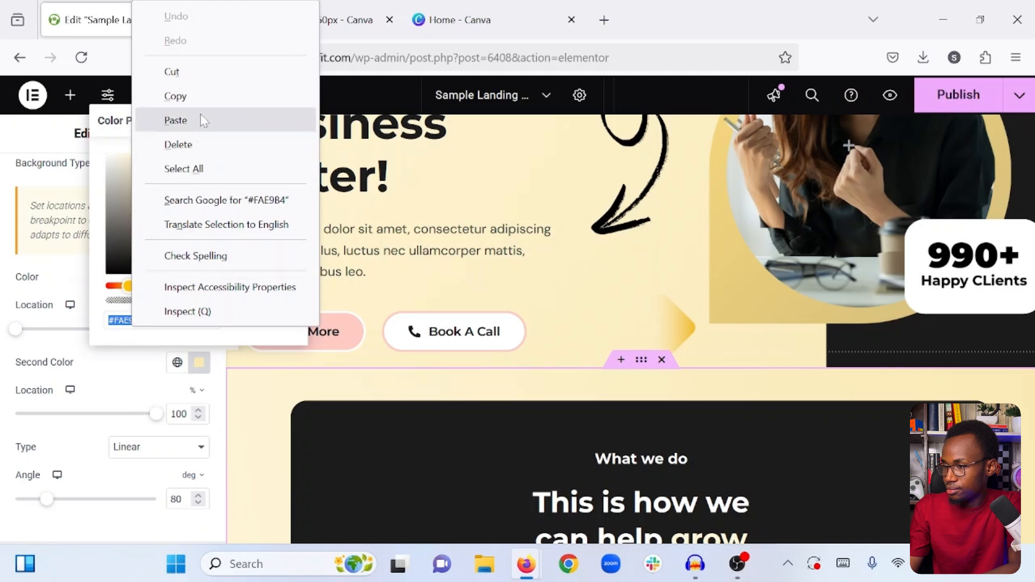
{"action": "left_click", "coordinate": [210, 93]}
- Give the "Advertising" icon box a classic background using the copied color #FAE9B4
{"action": "scroll", "coordinate": [349, 240], "scroll_direction": "down", "scroll_amount": 5}
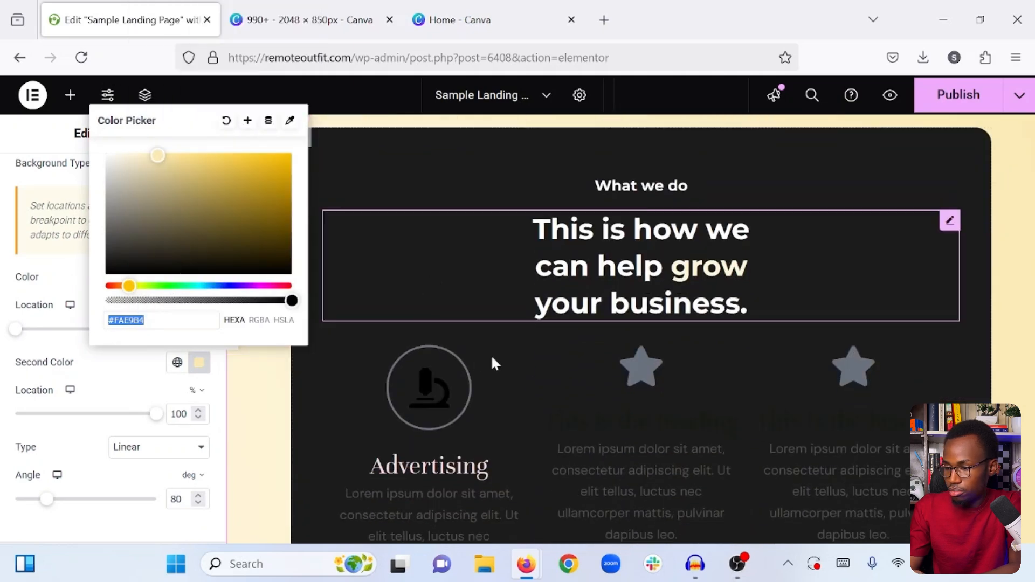
{"action": "left_click", "coordinate": [513, 364]}
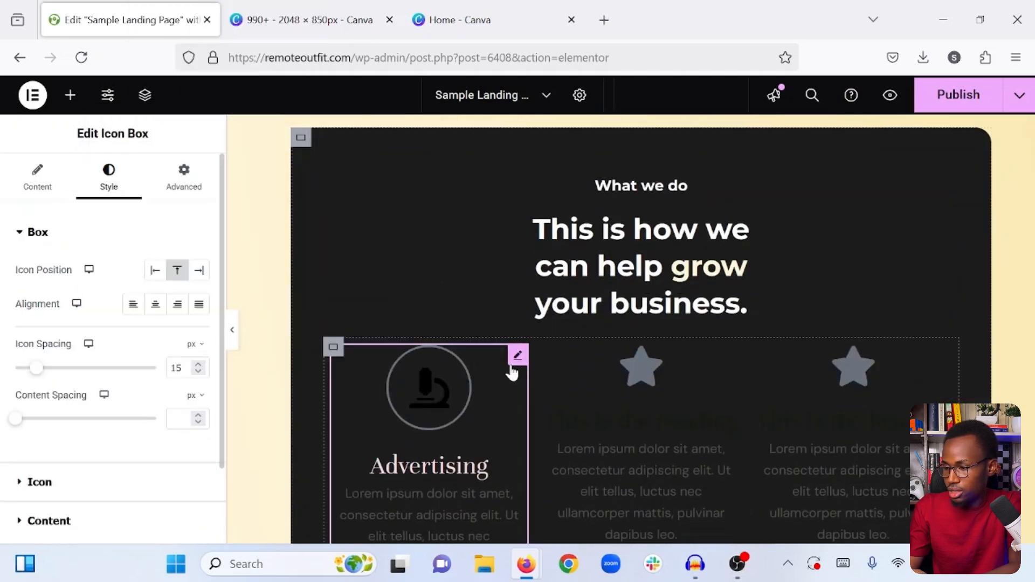
{"action": "left_click", "coordinate": [183, 173]}
{"action": "scroll", "coordinate": [85, 312], "scroll_direction": "down", "scroll_amount": 6}
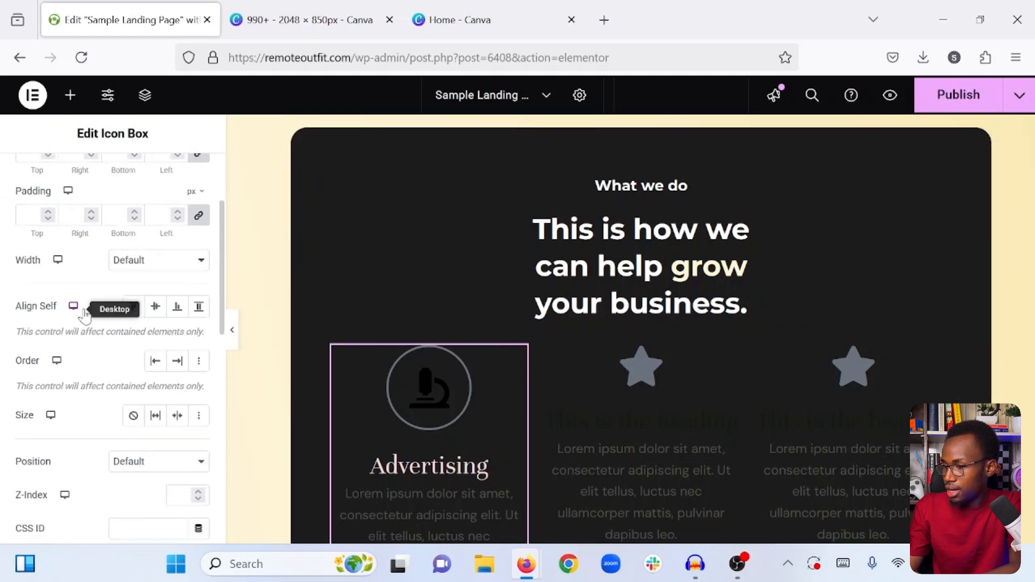
{"action": "scroll", "coordinate": [85, 312], "scroll_direction": "down", "scroll_amount": 4}
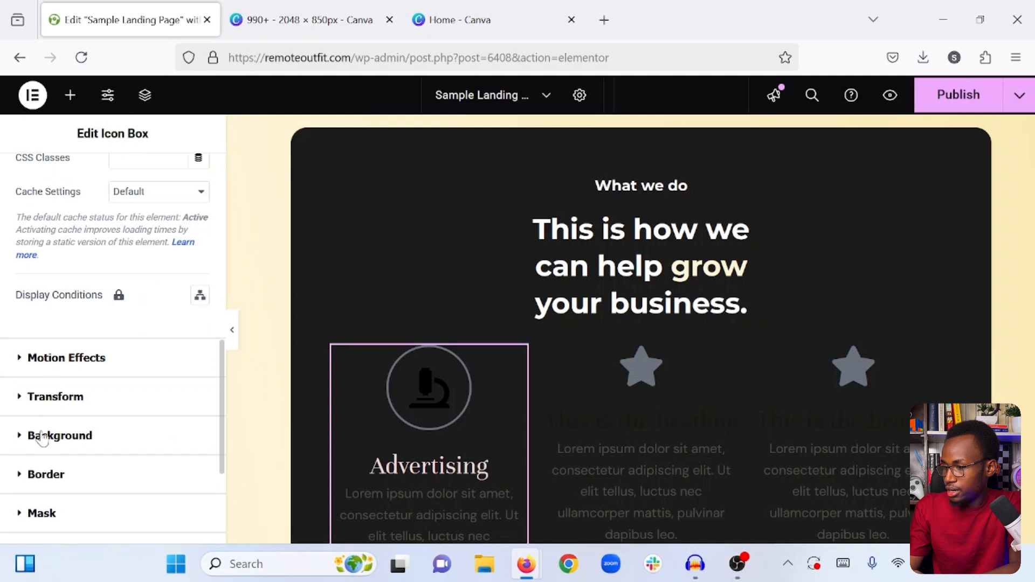
{"action": "left_click", "coordinate": [113, 431]}
{"action": "scroll", "coordinate": [114, 402], "scroll_direction": "down", "scroll_amount": 1}
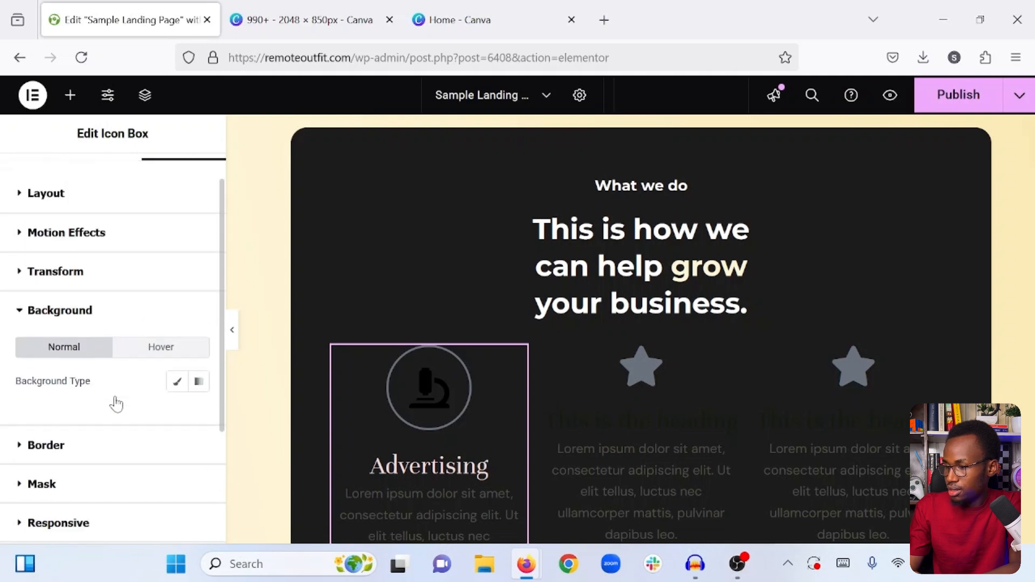
{"action": "left_click", "coordinate": [186, 381]}
{"action": "scroll", "coordinate": [166, 421], "scroll_direction": "down", "scroll_amount": 1}
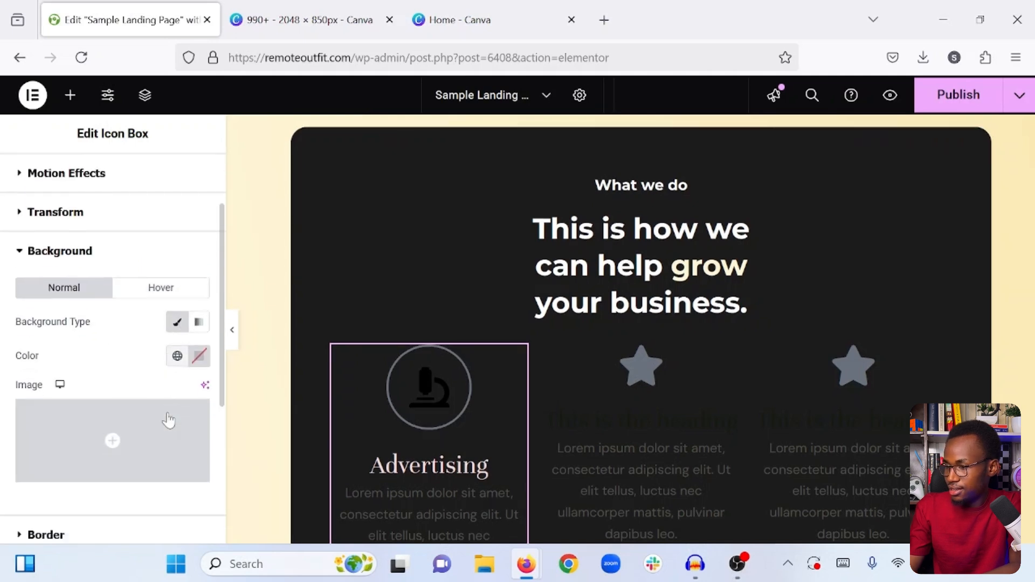
{"action": "left_click", "coordinate": [197, 357]}
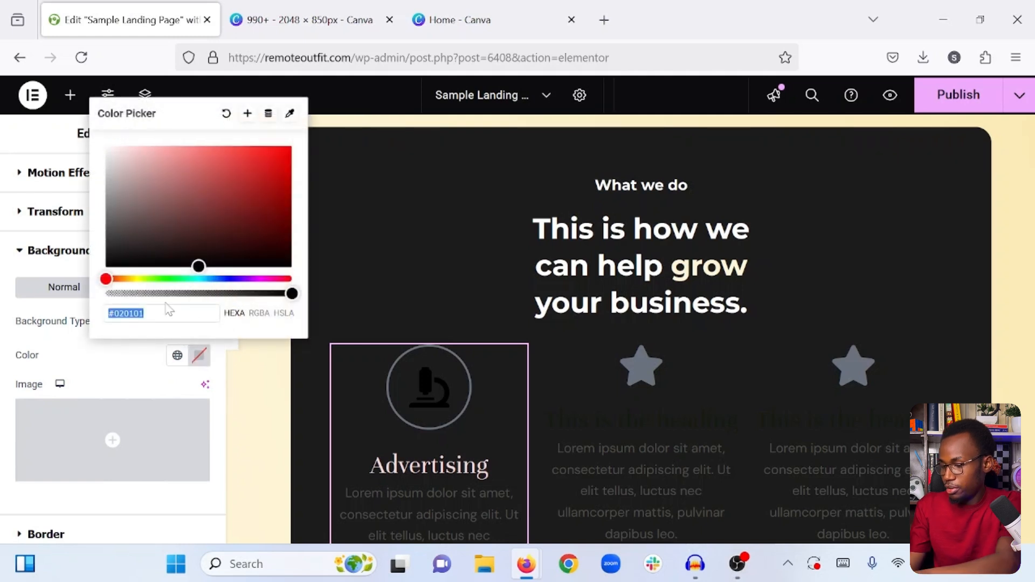
{"action": "type", "text": "#FFE9B1"}
{"action": "left_click", "coordinate": [144, 378]}
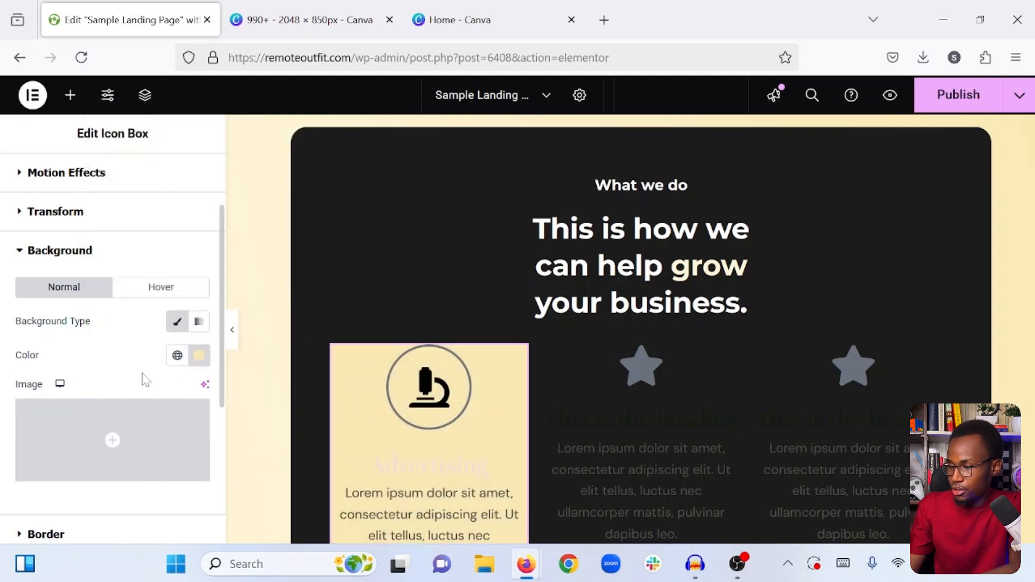
- Set the "Advertising" icon box's padding to 25 px on all sides
{"action": "scroll", "coordinate": [144, 378], "scroll_direction": "up", "scroll_amount": 2}
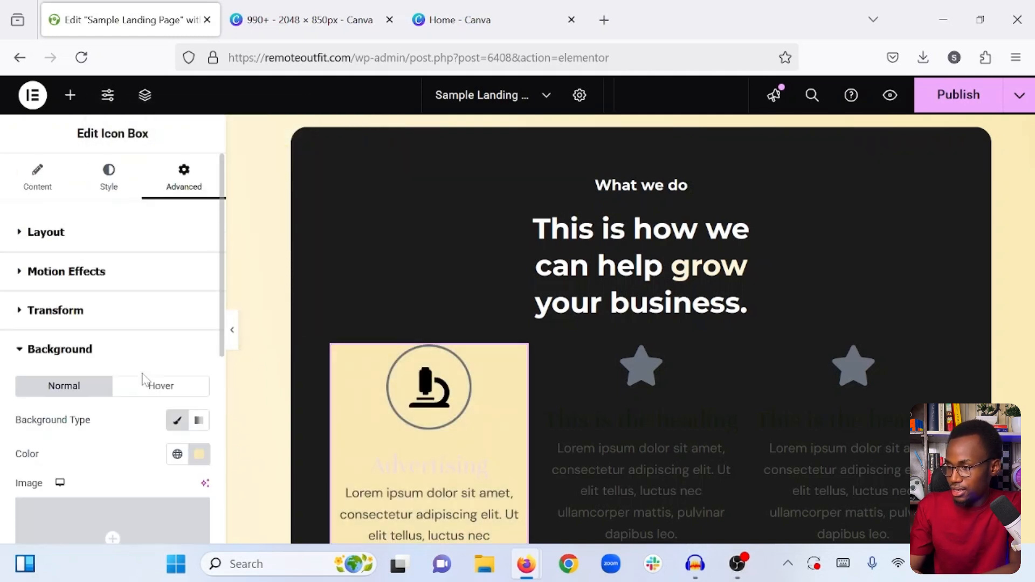
{"action": "left_click", "coordinate": [80, 237]}
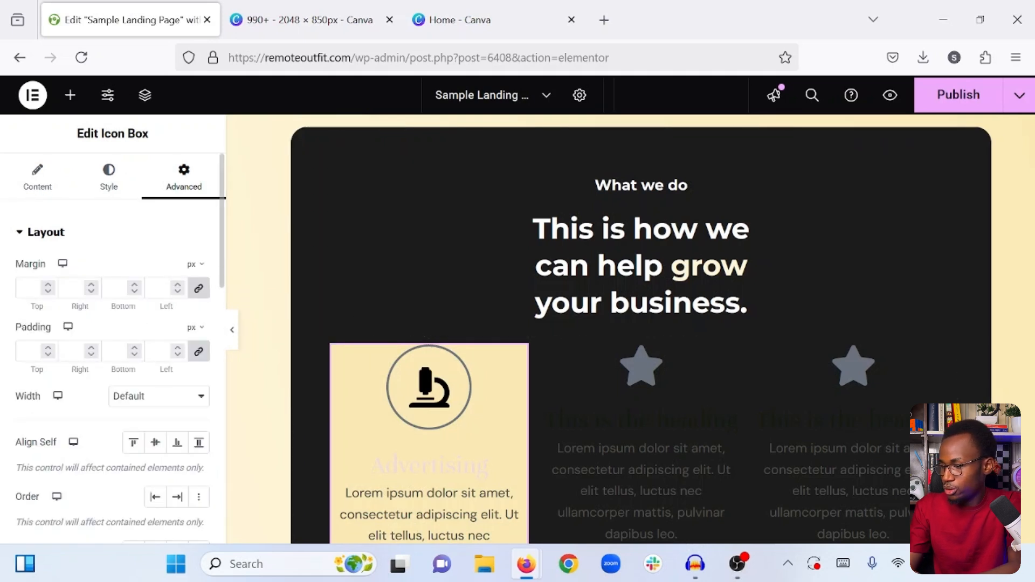
{"action": "type", "text": "25"}
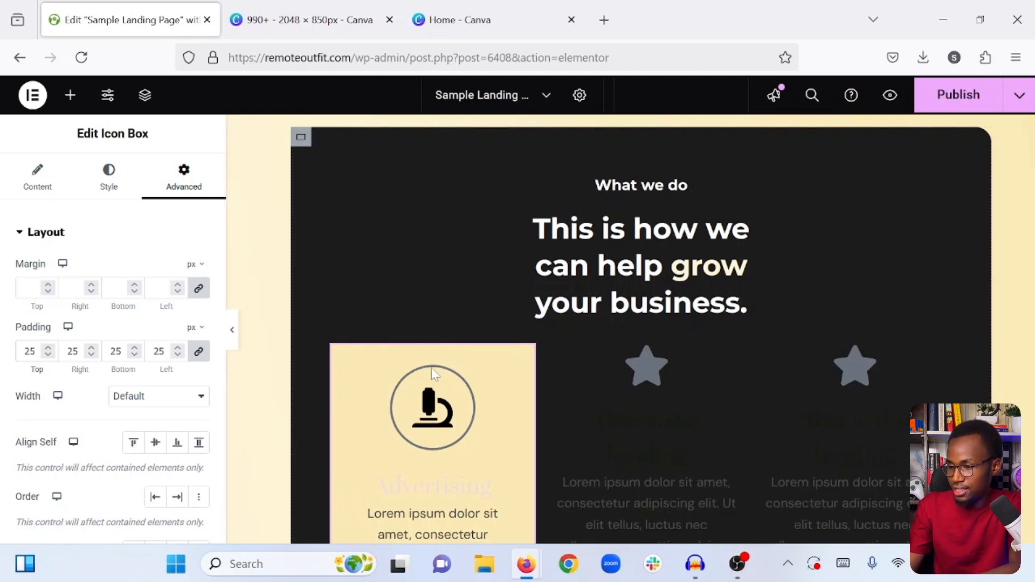
{"action": "scroll", "coordinate": [432, 375], "scroll_direction": "down", "scroll_amount": 4}
- Set the microscope icon's primary color to grayish #A79494
{"action": "left_click", "coordinate": [125, 176]}
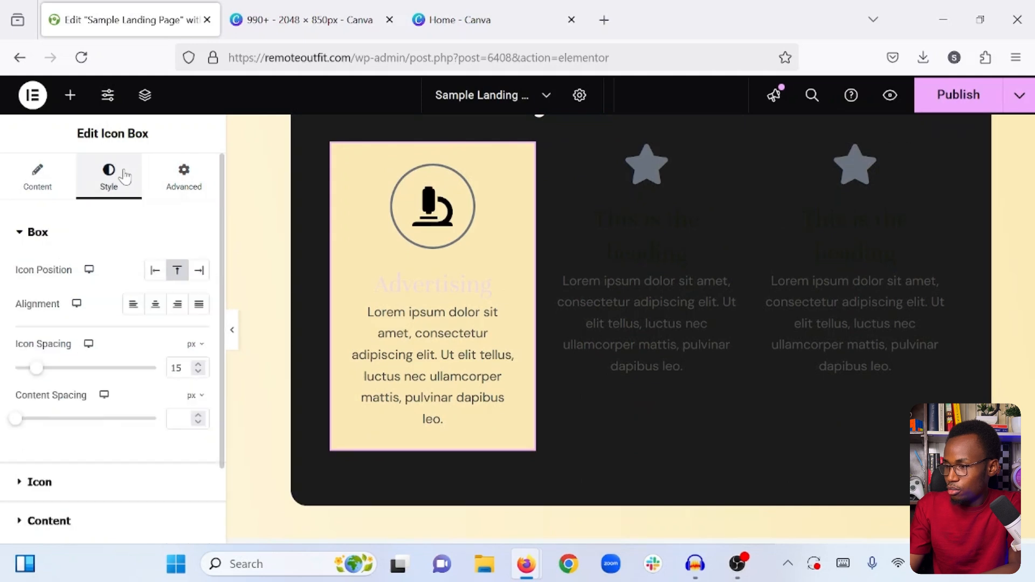
{"action": "scroll", "coordinate": [102, 340], "scroll_direction": "down", "scroll_amount": 3}
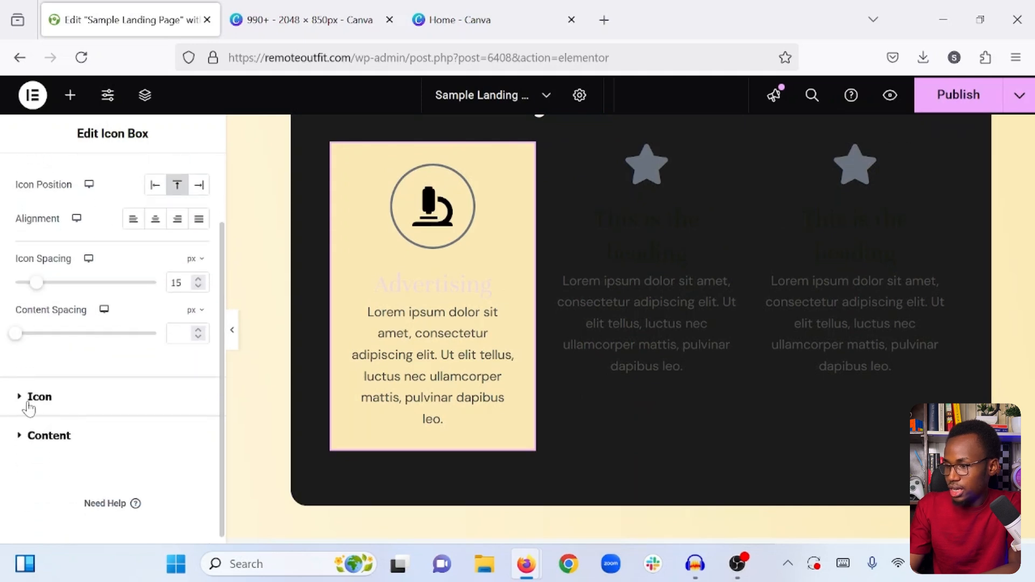
{"action": "left_click", "coordinate": [28, 405]}
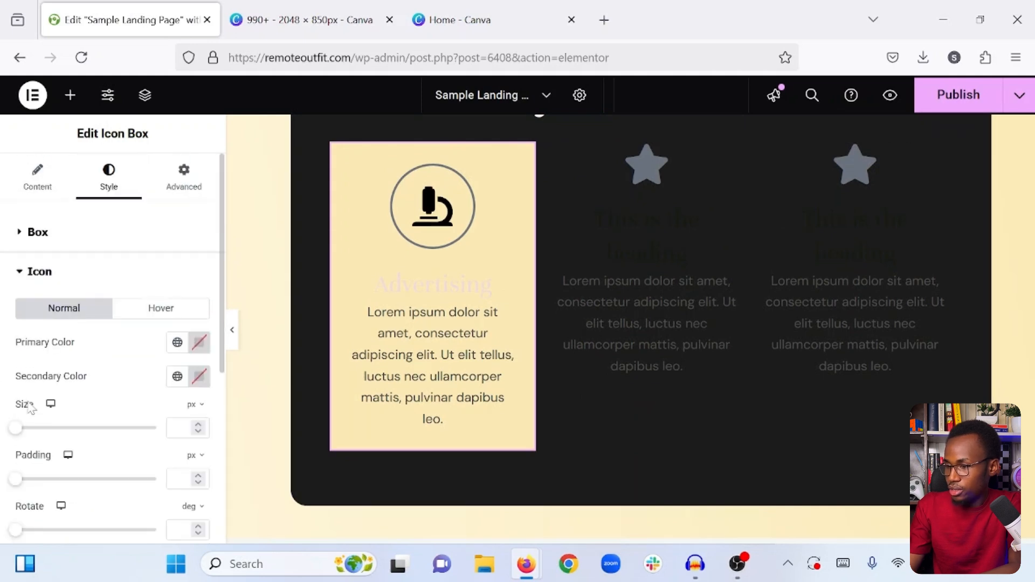
{"action": "left_click", "coordinate": [201, 345]}
{"action": "left_click_drag", "start_coordinate": [162, 227], "coordinate": [125, 174]}
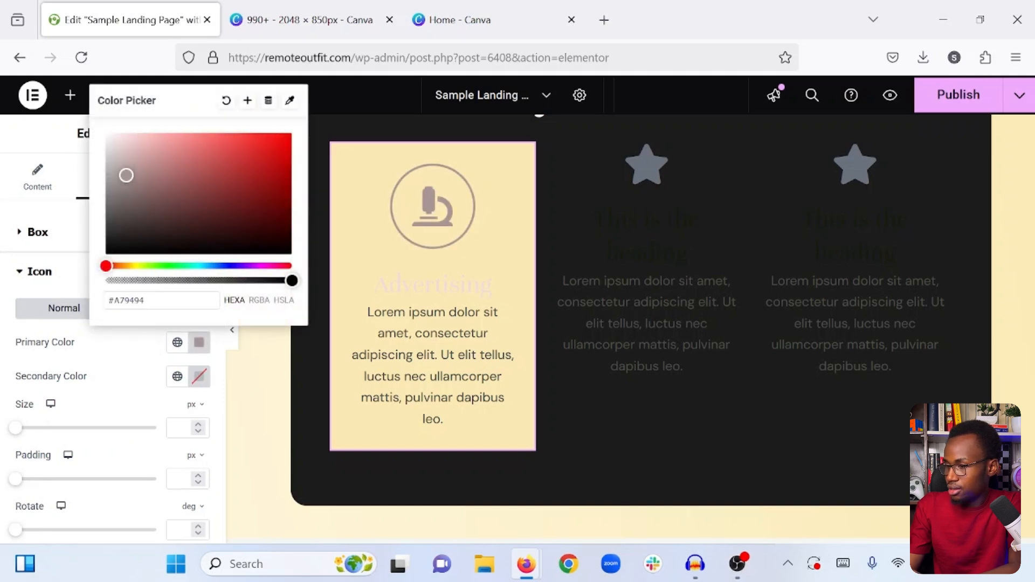
{"action": "left_click", "coordinate": [128, 356]}
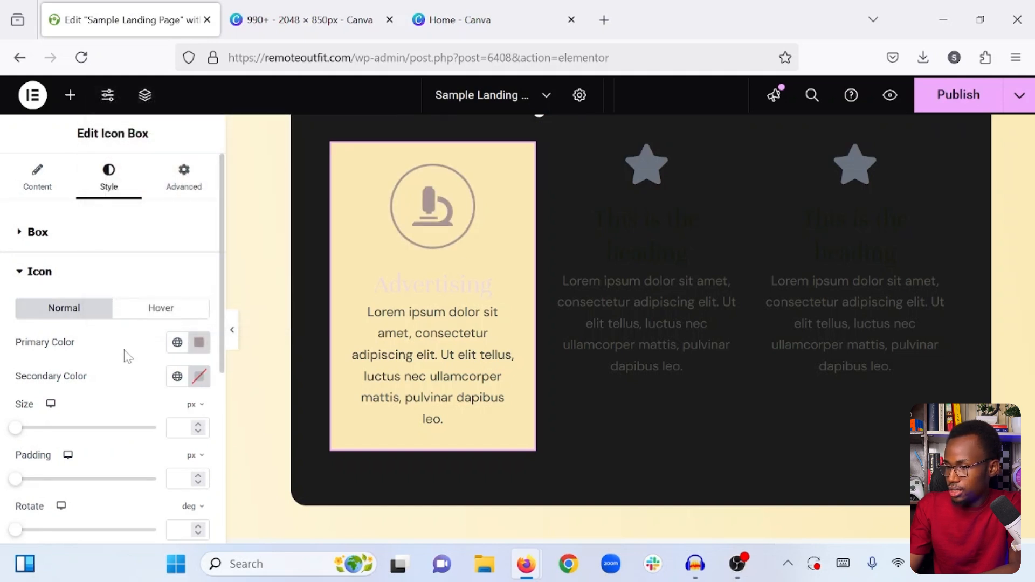
- Set the microscope icon's secondary color to white #FFFFFF to fill its circular frame
{"action": "left_click", "coordinate": [199, 377]}
{"action": "left_click_drag", "start_coordinate": [139, 180], "coordinate": [106, 167]}
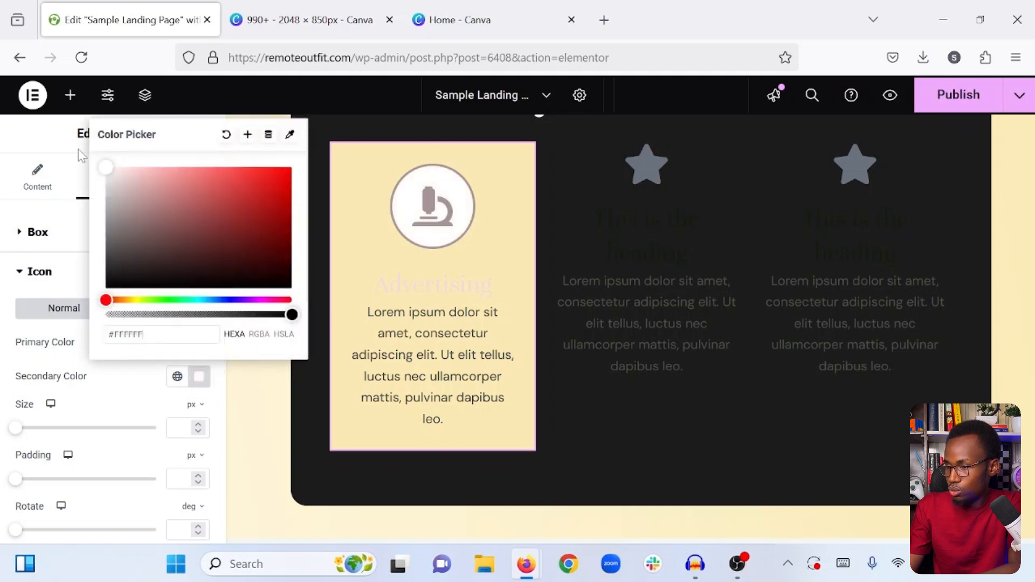
{"action": "left_click", "coordinate": [126, 402]}
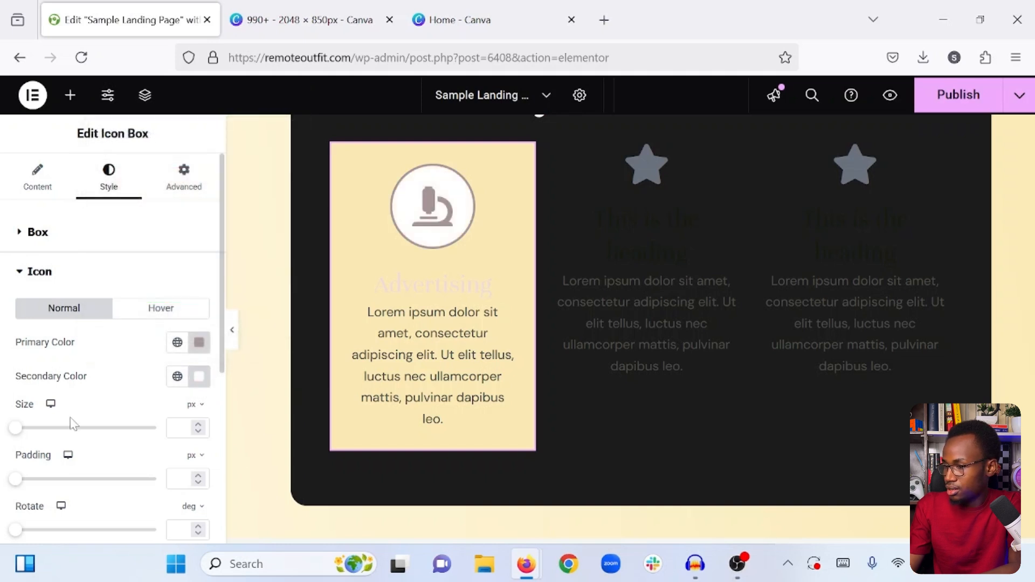
- Set the microscope icon's border radius to 0 px on all sides to make its frame square
{"action": "scroll", "coordinate": [73, 424], "scroll_direction": "down", "scroll_amount": 4}
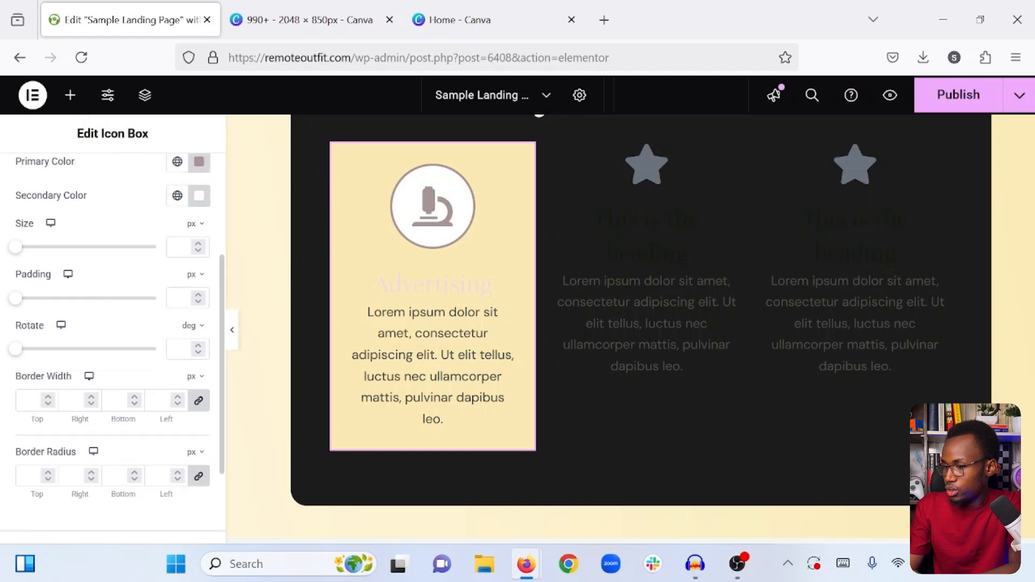
{"action": "left_click", "coordinate": [29, 476]}
{"action": "type", "text": "0"}
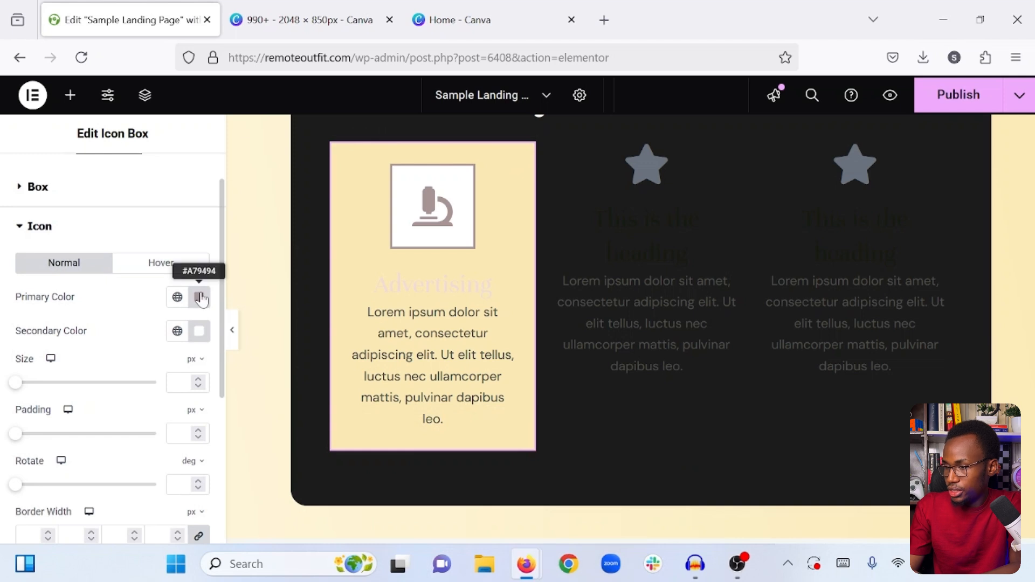
- Set the microscope icon's primary color to #1c1c1c
{"action": "left_click", "coordinate": [198, 297]}
{"action": "type", "text": "#1c1c"}
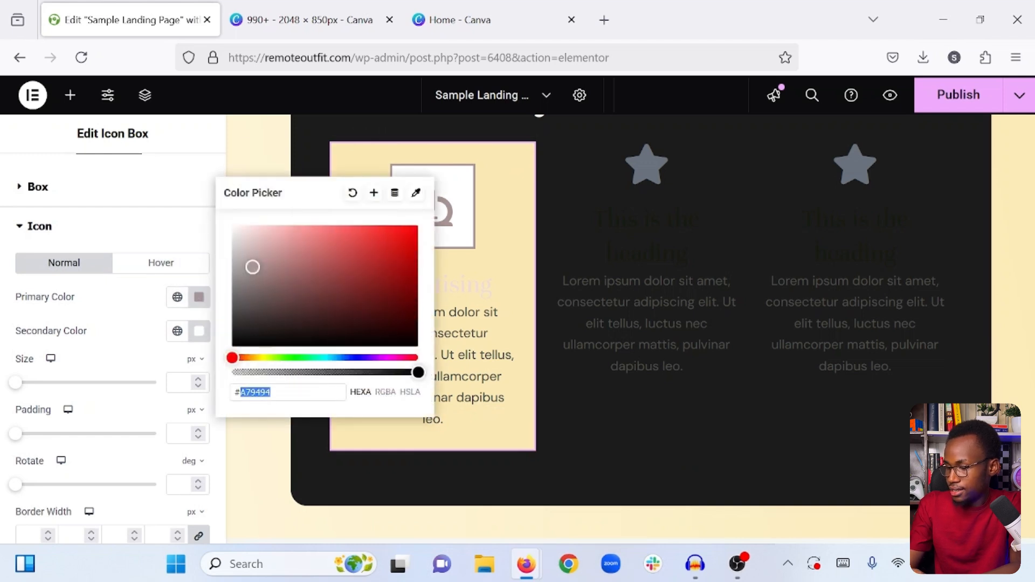
{"action": "type", "text": "1c"}
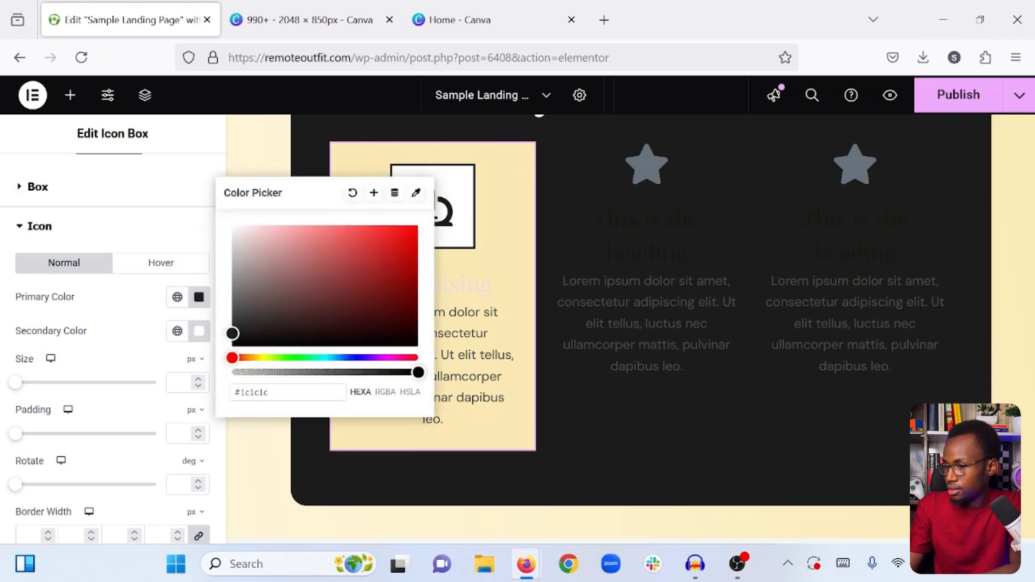
{"action": "left_click", "coordinate": [137, 344]}
- Change the microscope icon's view style to Stacked
{"action": "scroll", "coordinate": [81, 376], "scroll_direction": "up", "scroll_amount": 1}
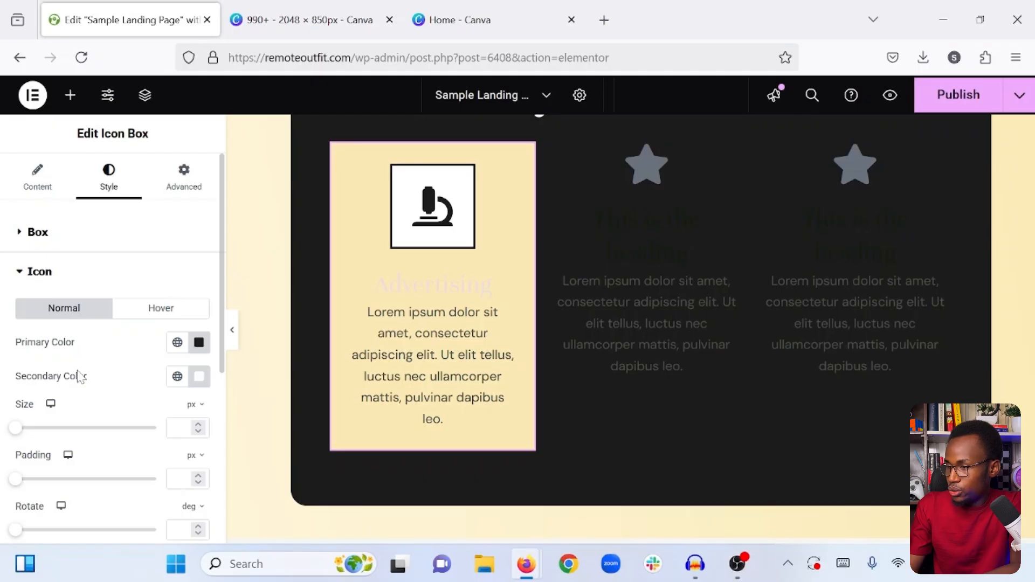
{"action": "left_click", "coordinate": [36, 186]}
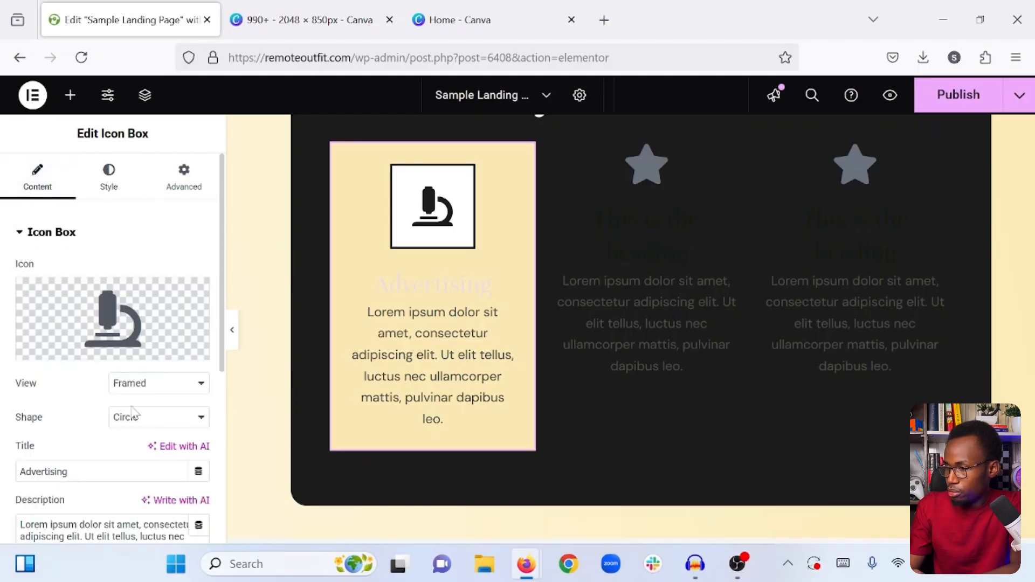
{"action": "left_click", "coordinate": [141, 382]}
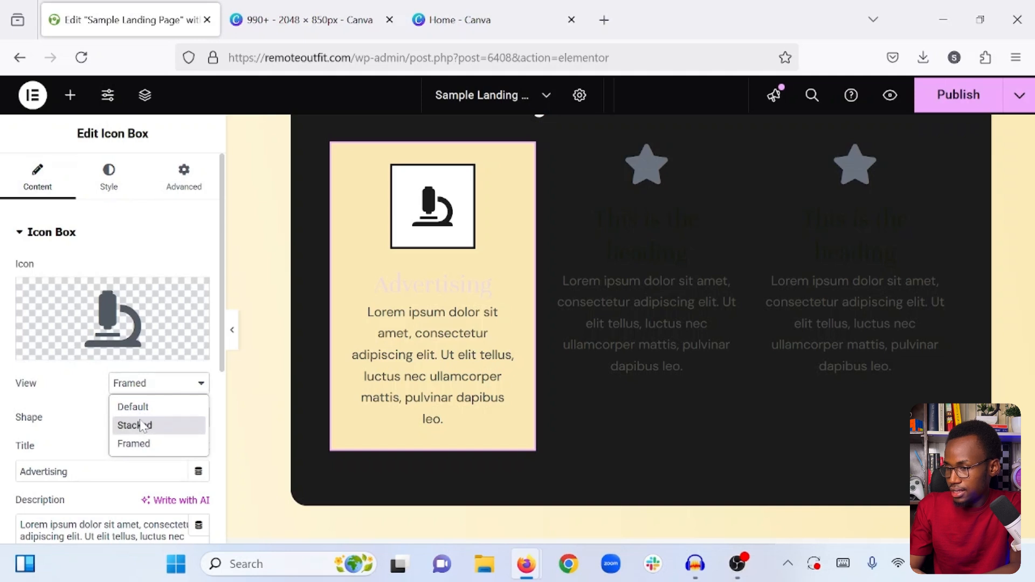
{"action": "left_click", "coordinate": [142, 425]}
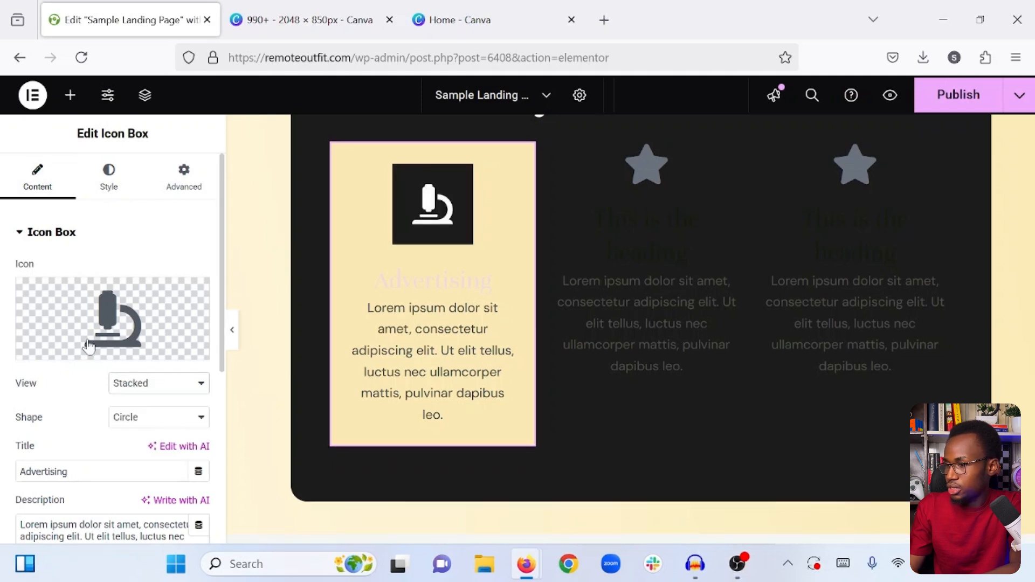
- Set the stacked microscope icon's primary color to white and its secondary color to #1c1c1c
{"action": "left_click", "coordinate": [108, 177]}
{"action": "scroll", "coordinate": [86, 301], "scroll_direction": "down", "scroll_amount": 2}
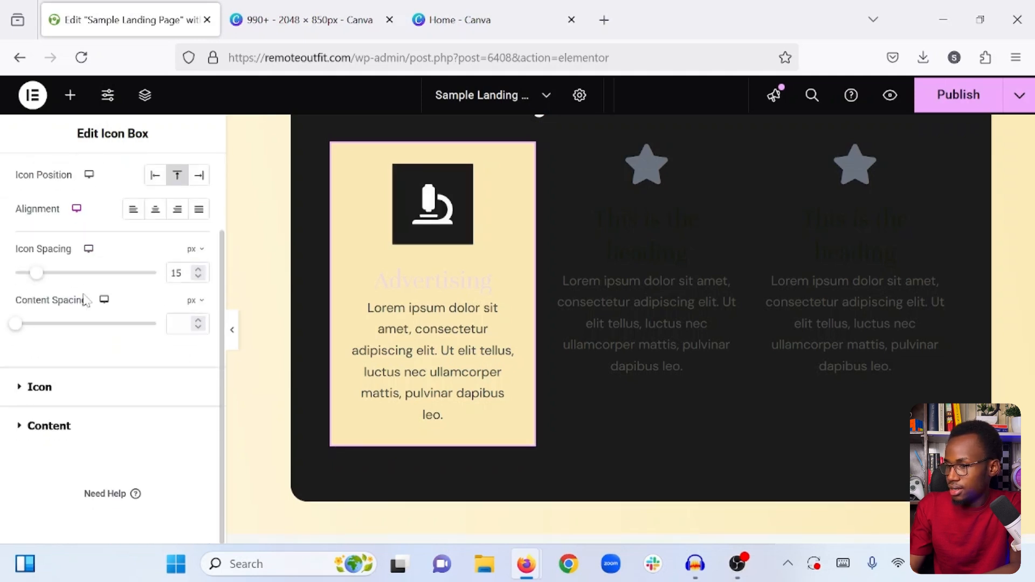
{"action": "left_click", "coordinate": [40, 395]}
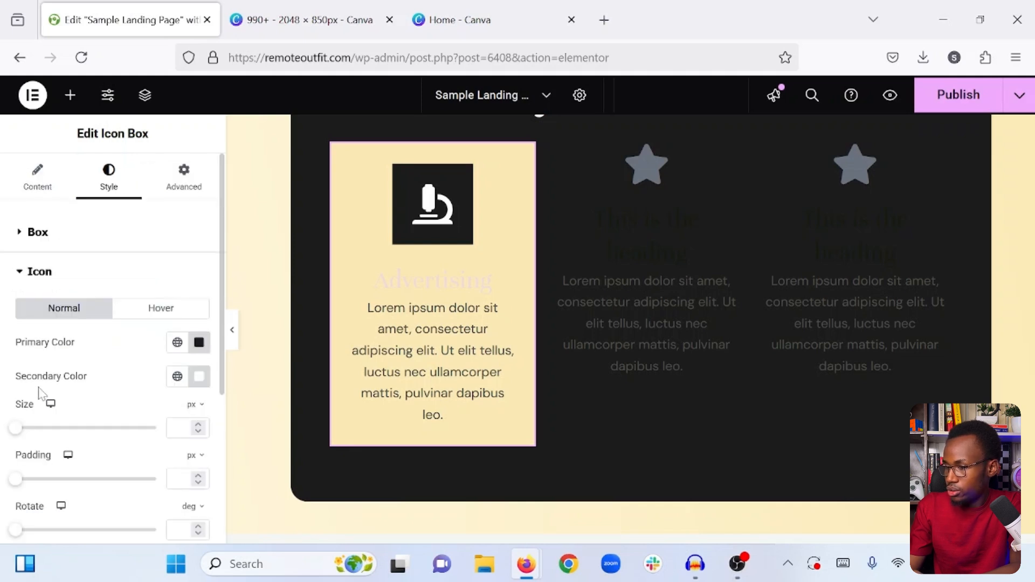
{"action": "left_click", "coordinate": [199, 342]}
{"action": "left_click_drag", "start_coordinate": [164, 184], "coordinate": [70, 99]}
{"action": "left_click", "coordinate": [199, 377]}
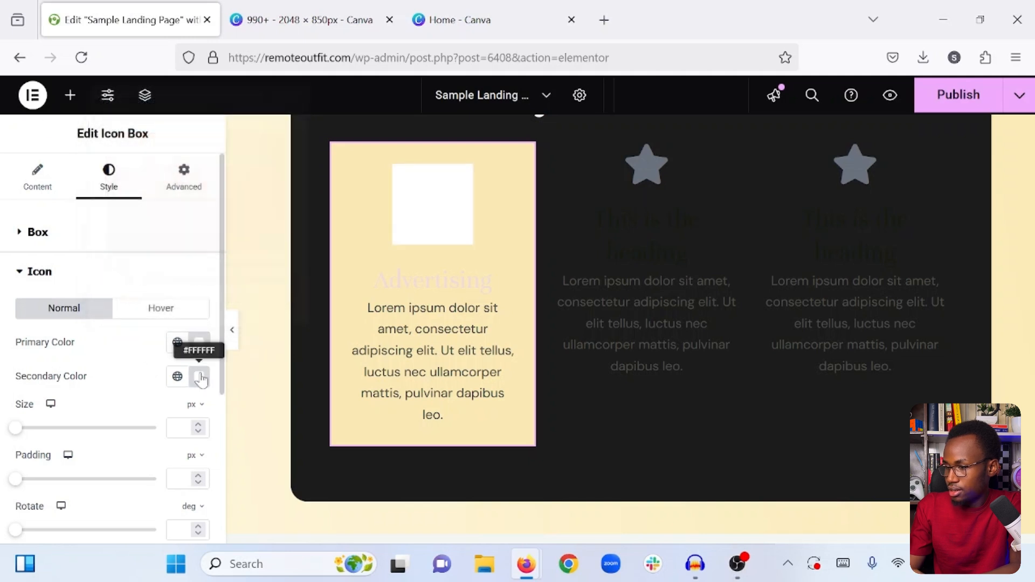
{"action": "type", "text": "1c1c1c"}
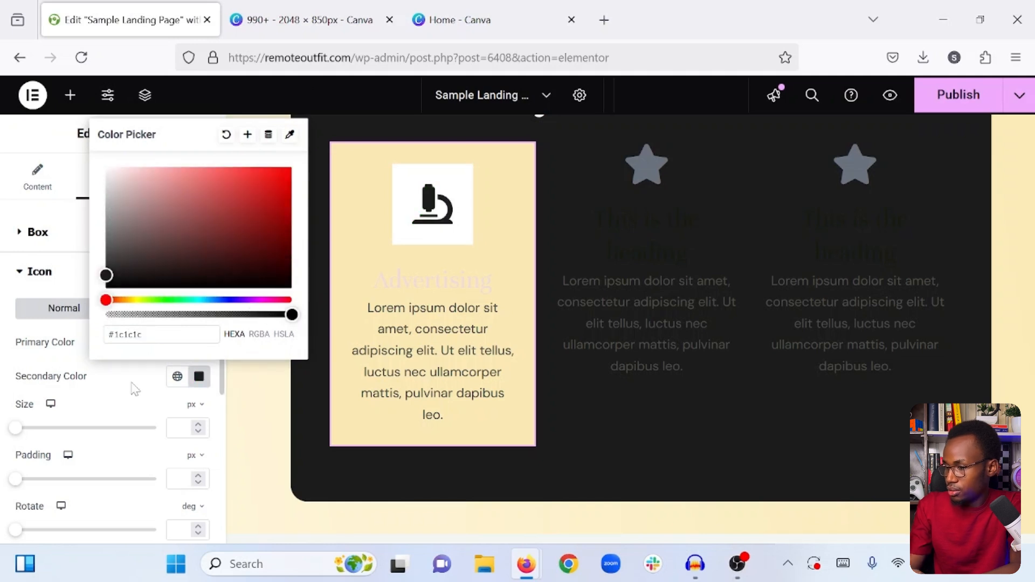
{"action": "left_click", "coordinate": [127, 392]}
- Reduce the microscope icon's size to 26 px
{"action": "left_click_drag", "start_coordinate": [16, 429], "coordinate": [28, 428]}
{"action": "left_click", "coordinate": [198, 433]}
{"action": "left_click", "coordinate": [198, 433]}
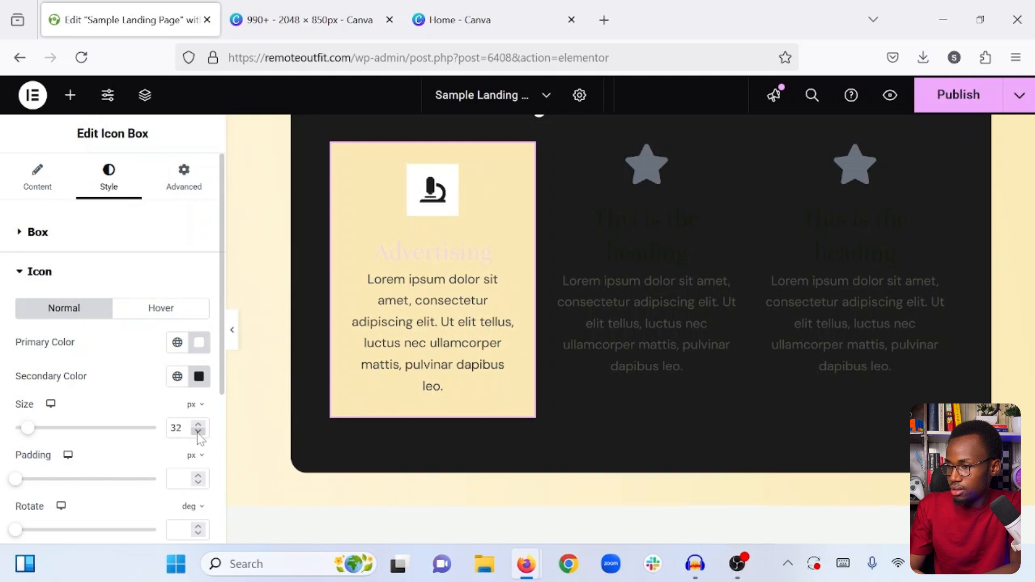
{"action": "left_click", "coordinate": [198, 433]}
{"action": "left_click", "coordinate": [198, 432]}
{"action": "left_click", "coordinate": [198, 432]}
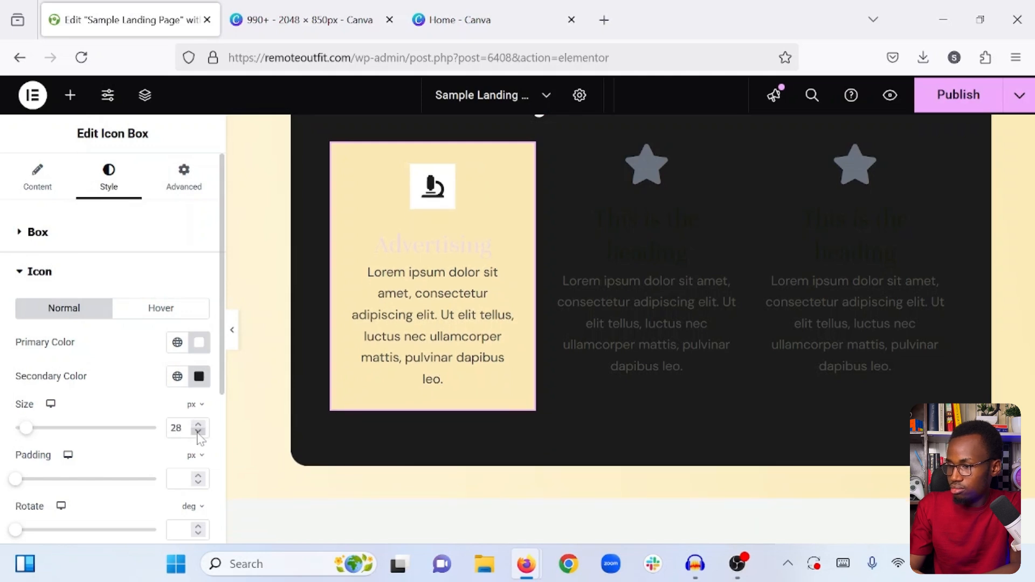
{"action": "left_click", "coordinate": [198, 432]}
{"action": "left_click", "coordinate": [198, 432]}
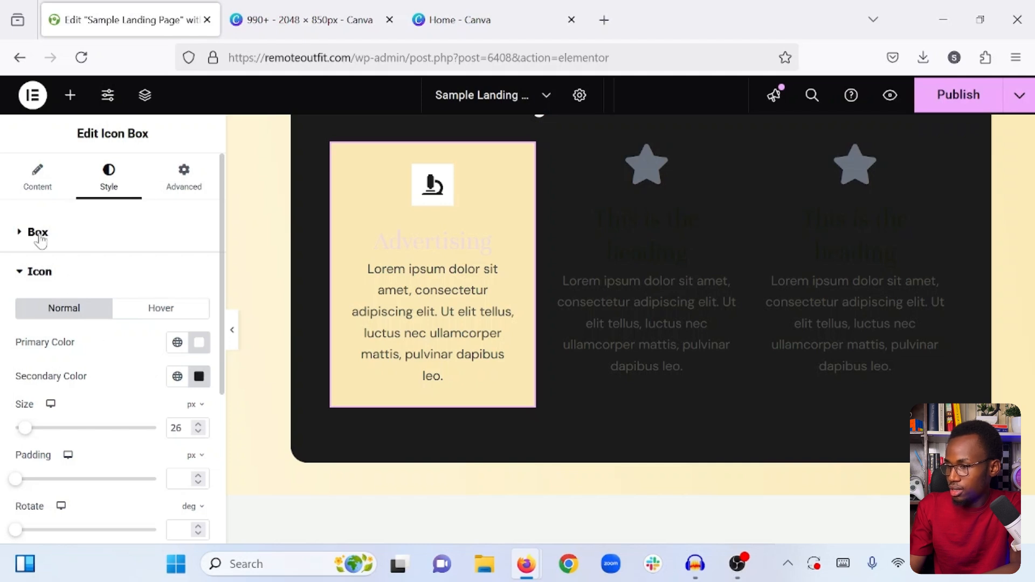
{"action": "left_click", "coordinate": [40, 241]}
{"action": "scroll", "coordinate": [59, 377], "scroll_direction": "down", "scroll_amount": 2}
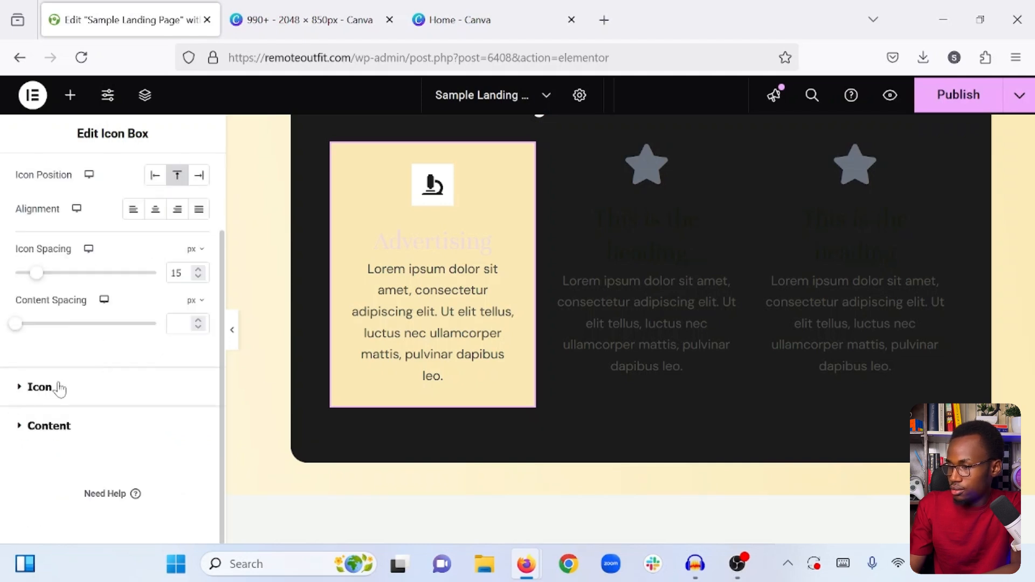
{"action": "left_click", "coordinate": [59, 388]}
{"action": "scroll", "coordinate": [56, 390], "scroll_direction": "down", "scroll_amount": 4}
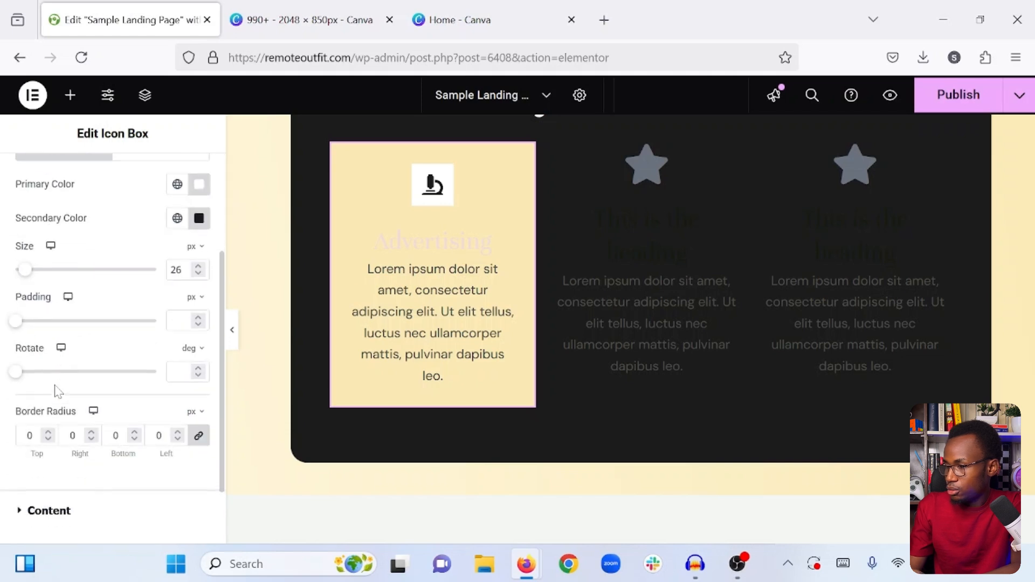
- Set the "Advertising" title's text color to #1c1c1c
{"action": "left_click", "coordinate": [48, 425]}
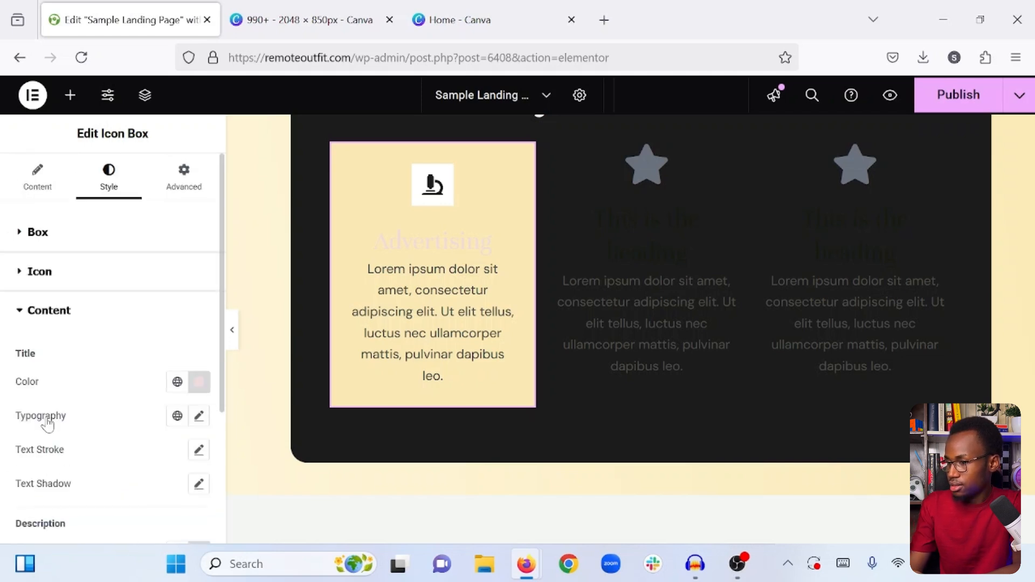
{"action": "left_click", "coordinate": [199, 382]}
{"action": "triple_click", "coordinate": [162, 351]}
{"action": "type", "text": "#1"}
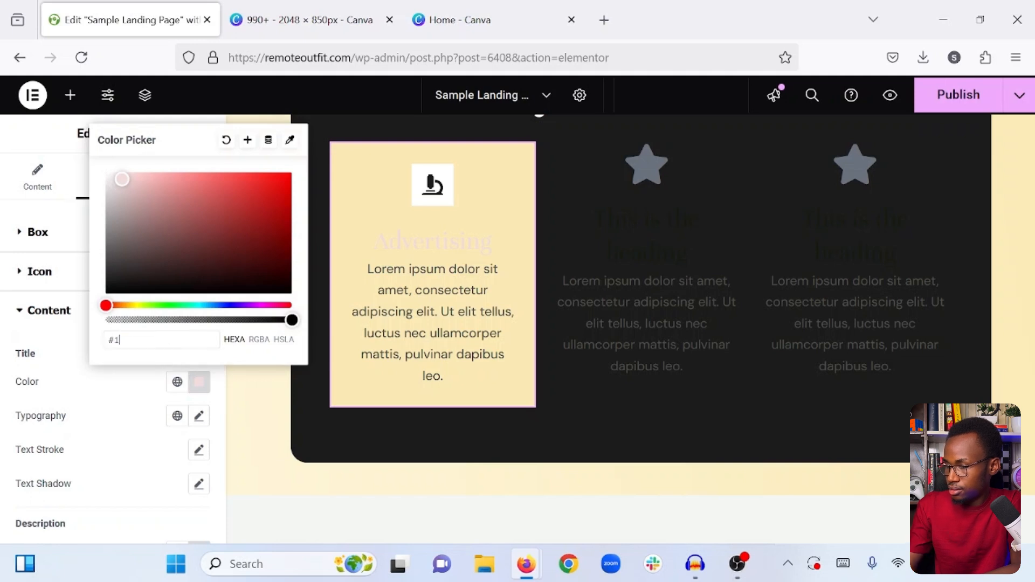
{"action": "type", "text": "c1c1c"}
{"action": "left_click", "coordinate": [144, 386]}
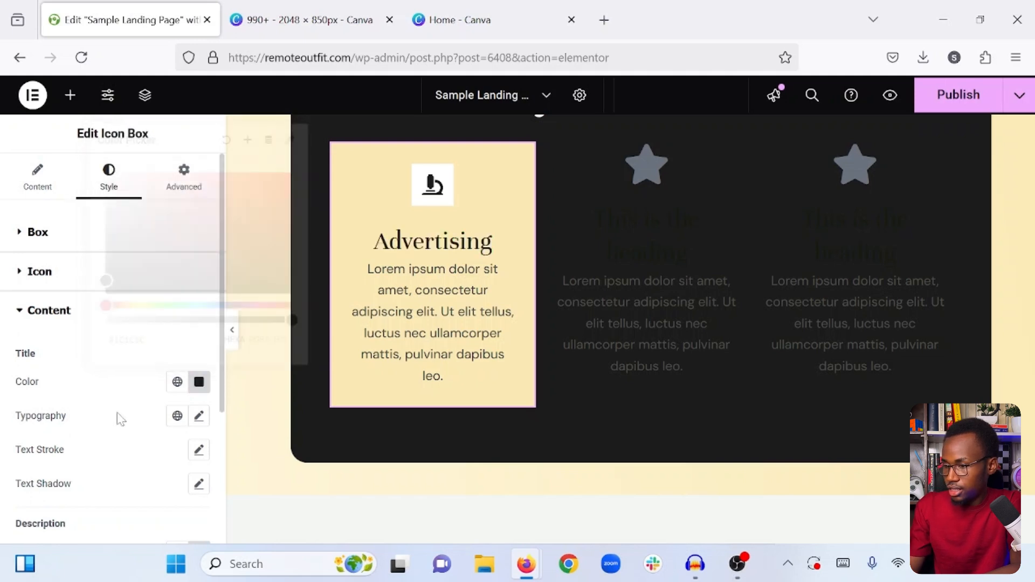
- Change the "Advertising" title's font family to Montserrat
{"action": "left_click", "coordinate": [198, 416]}
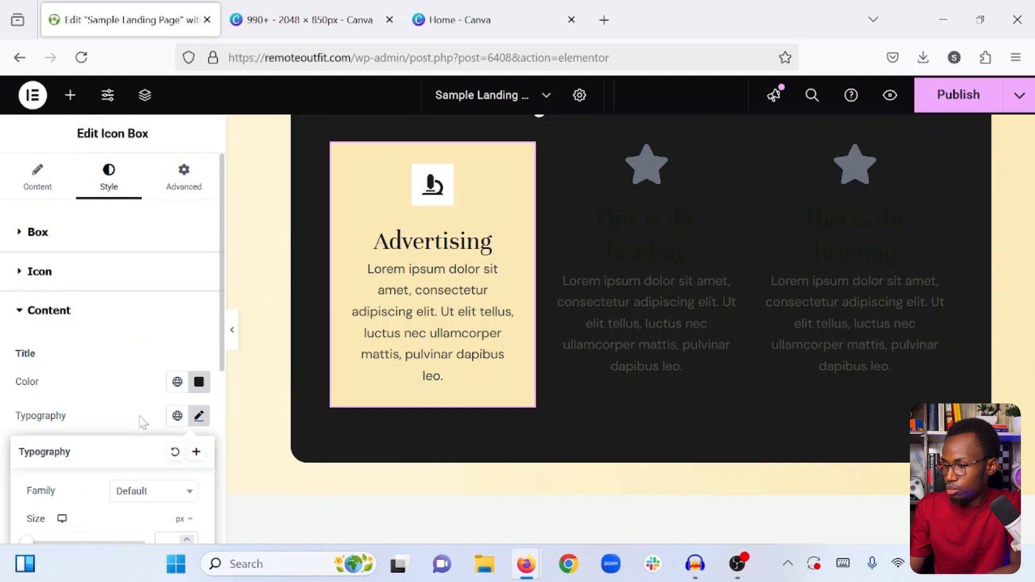
{"action": "scroll", "coordinate": [151, 415], "scroll_direction": "down", "scroll_amount": 2}
{"action": "left_click", "coordinate": [156, 399]}
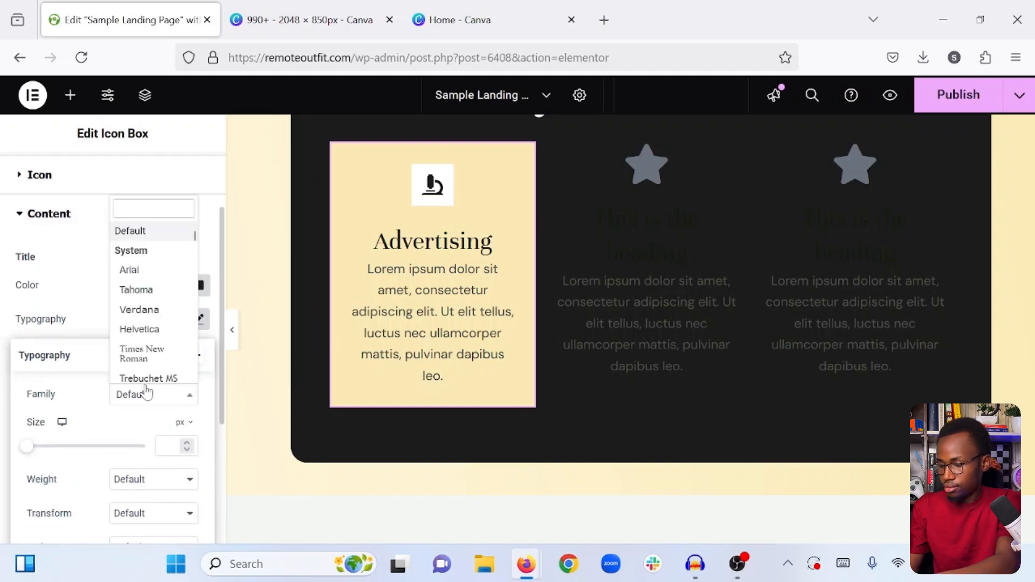
{"action": "type", "text": "monts"}
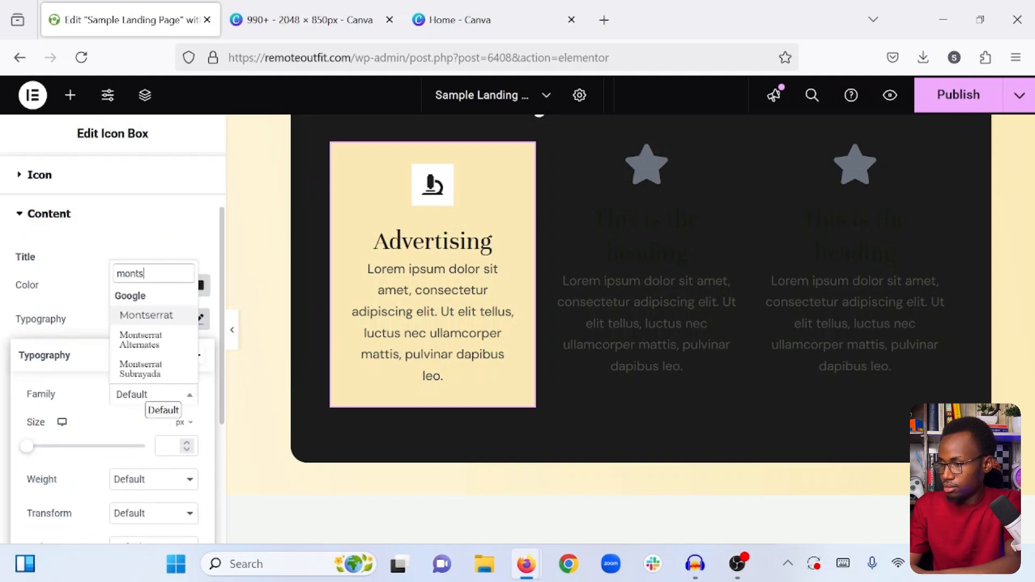
{"action": "left_click", "coordinate": [154, 317]}
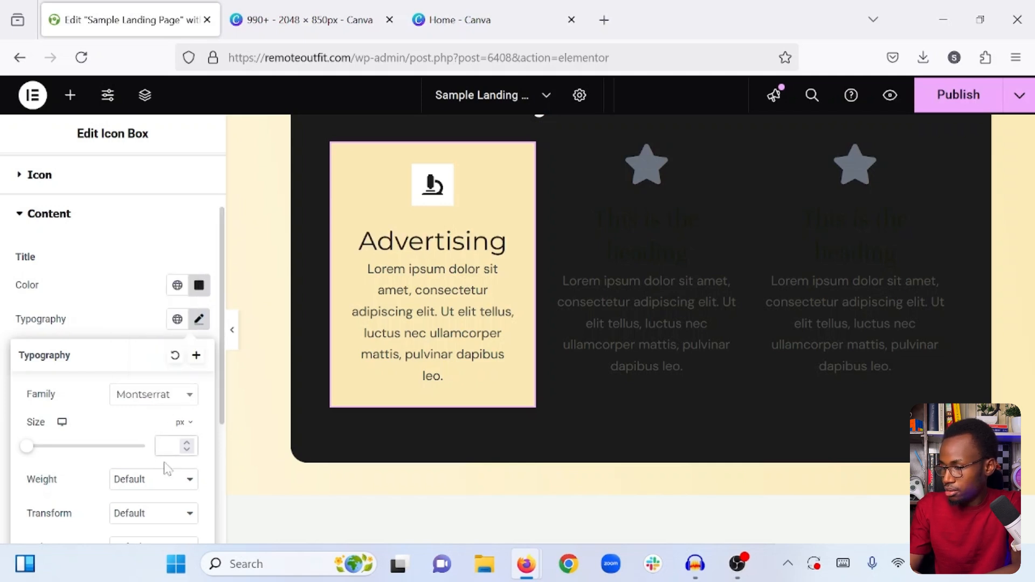
- Set the "Advertising" title's font weight to 600 (Semi Bold) and its size to 24 px
{"action": "left_click", "coordinate": [161, 480]}
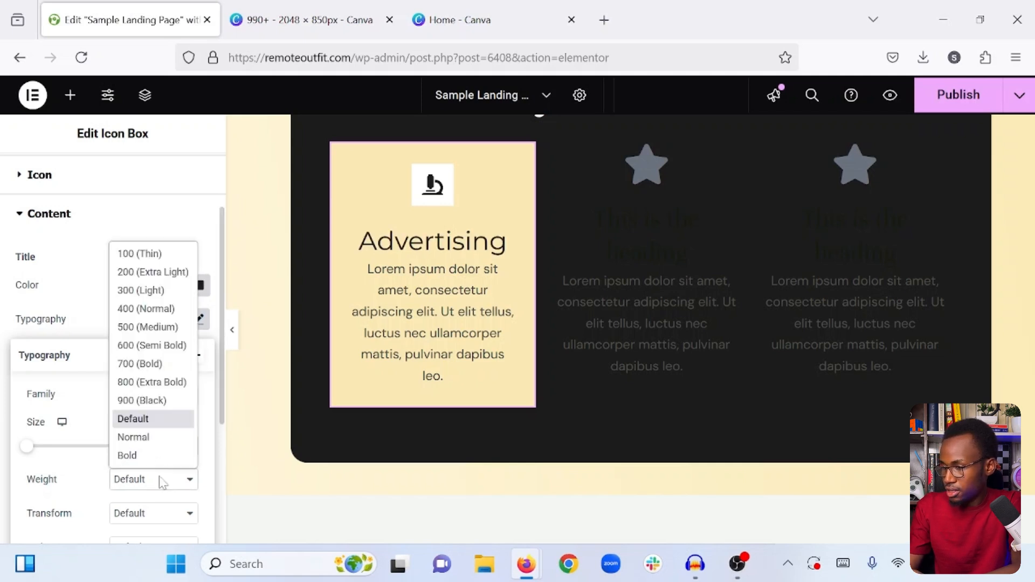
{"action": "left_click", "coordinate": [151, 345]}
{"action": "type", "text": "11"}
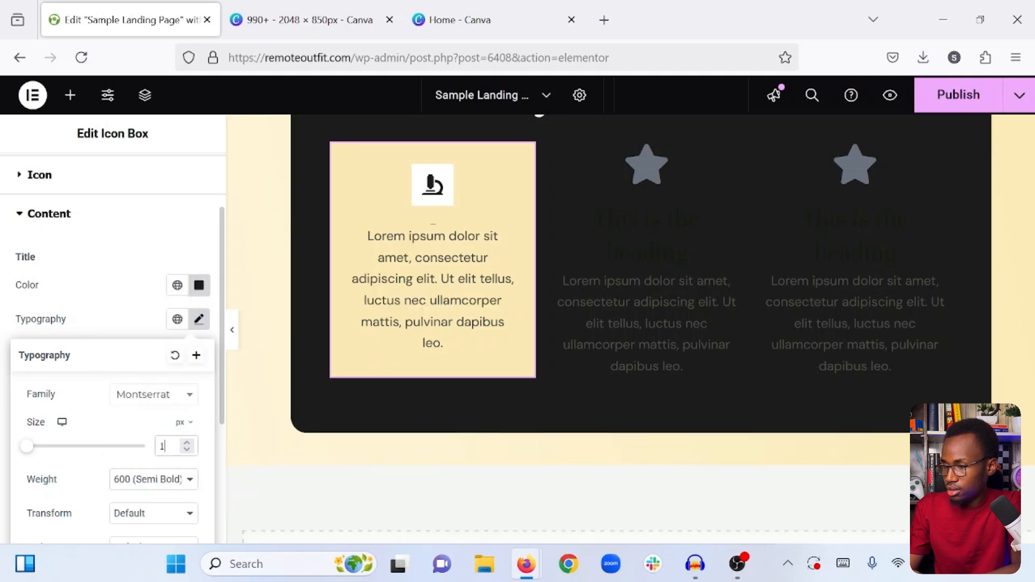
{"action": "left_click", "coordinate": [187, 443]}
{"action": "left_click_drag", "start_coordinate": [188, 443], "coordinate": [188, 443]}
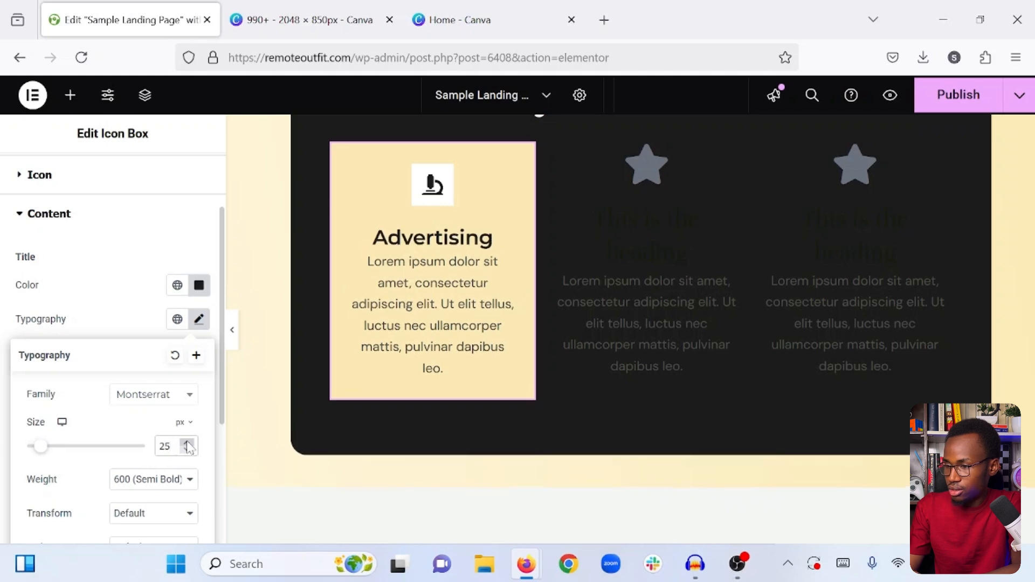
{"action": "left_click", "coordinate": [187, 451]}
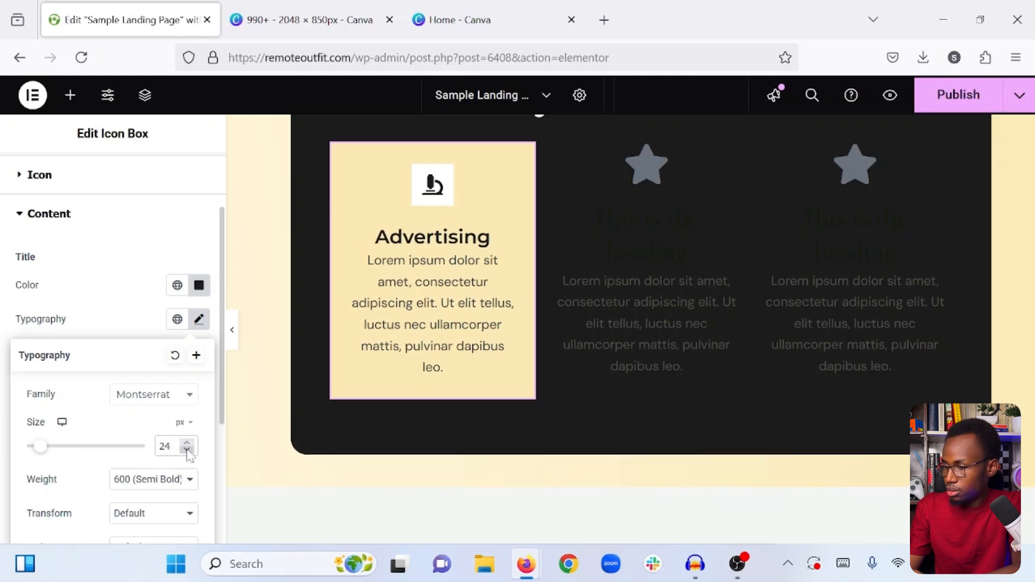
{"action": "left_click", "coordinate": [139, 339]}
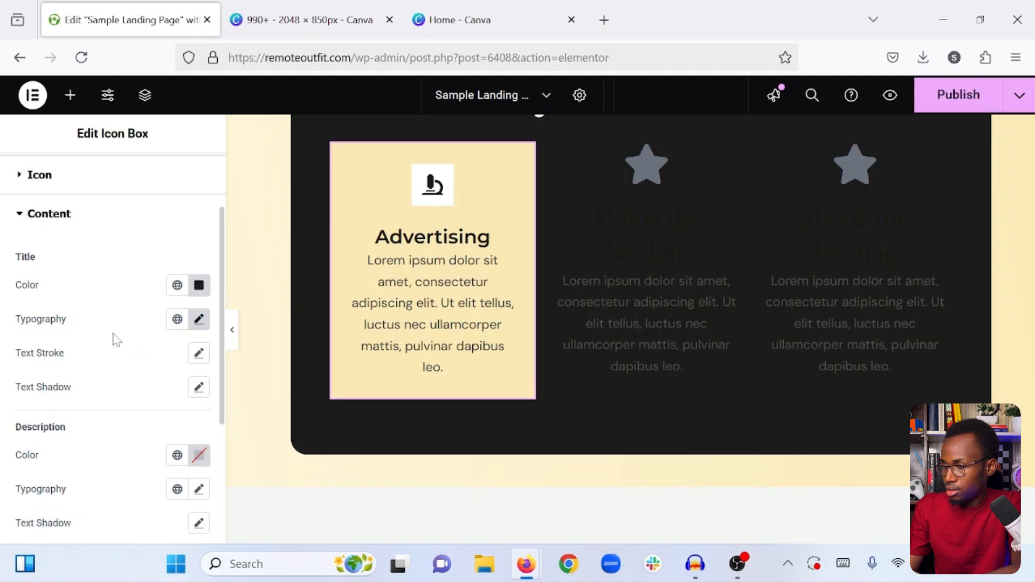
- Align the contents of the "Advertising" icon box to the left
{"action": "scroll", "coordinate": [117, 340], "scroll_direction": "down", "scroll_amount": 3}
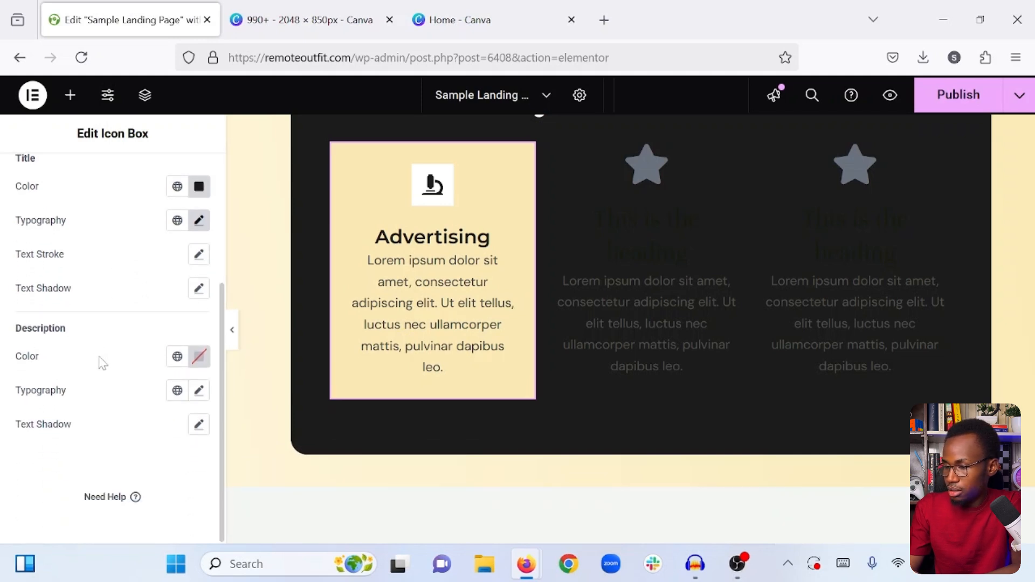
{"action": "scroll", "coordinate": [101, 362], "scroll_direction": "up", "scroll_amount": 5}
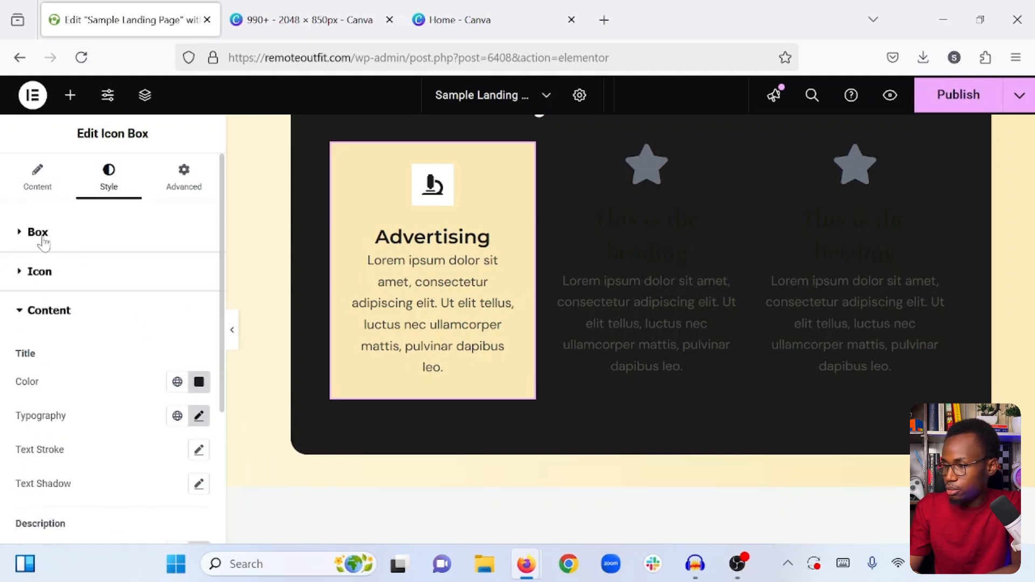
{"action": "left_click", "coordinate": [44, 244]}
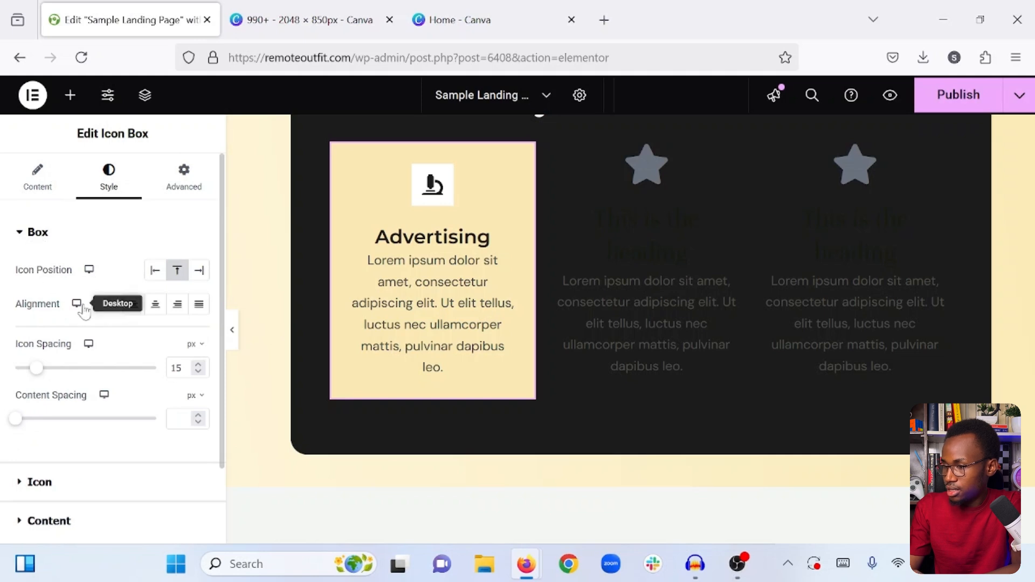
{"action": "left_click", "coordinate": [133, 305]}
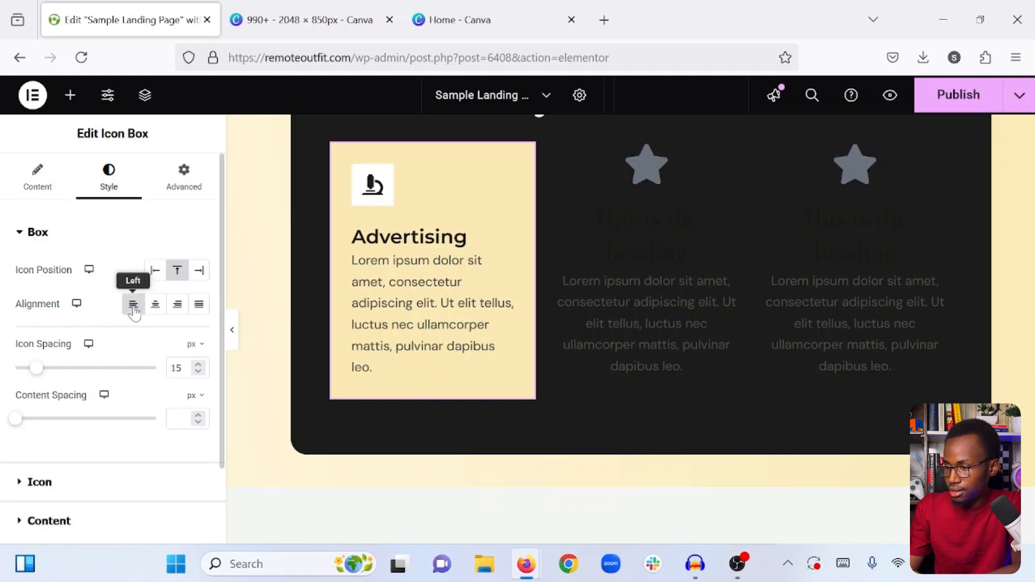
- Preview the "What we do" section at full width without the editing controls
{"action": "left_click", "coordinate": [232, 323]}
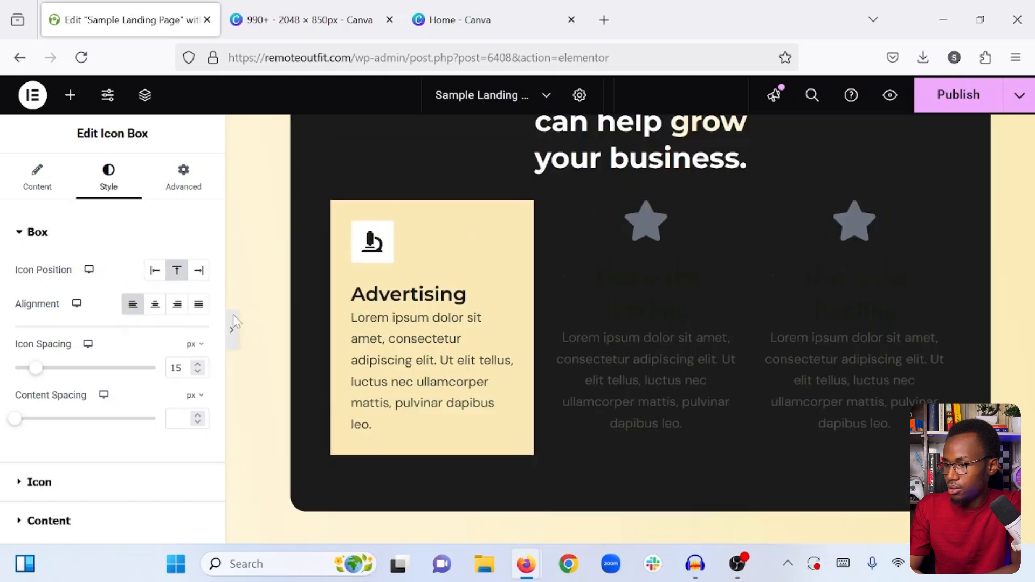
{"action": "scroll", "coordinate": [296, 376], "scroll_direction": "up", "scroll_amount": 3}
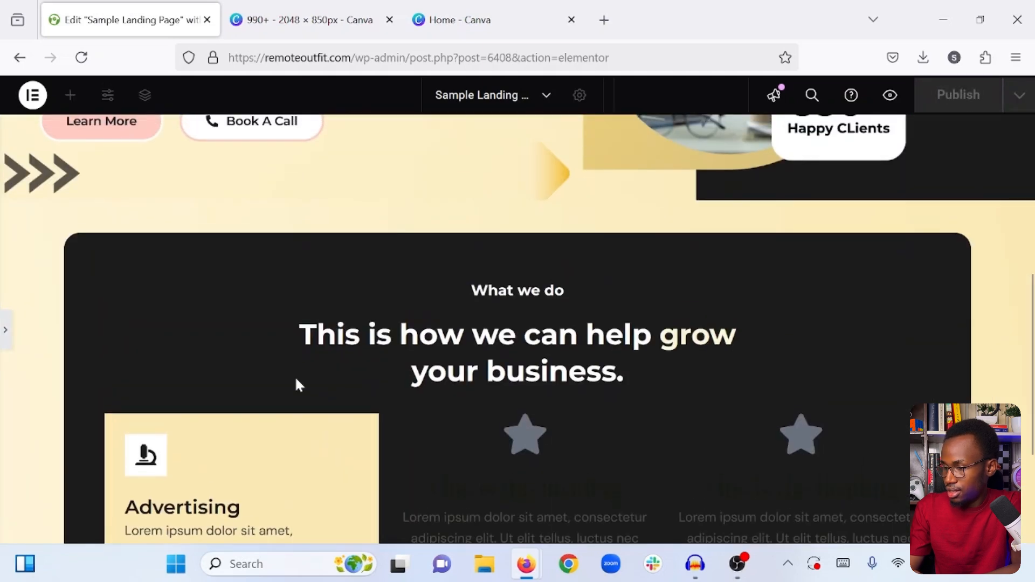
- Unlink the "Advertising" icon box's margins and set its left and right margins to 25 px
{"action": "scroll", "coordinate": [296, 376], "scroll_direction": "down", "scroll_amount": 3}
{"action": "left_click", "coordinate": [3, 332]}
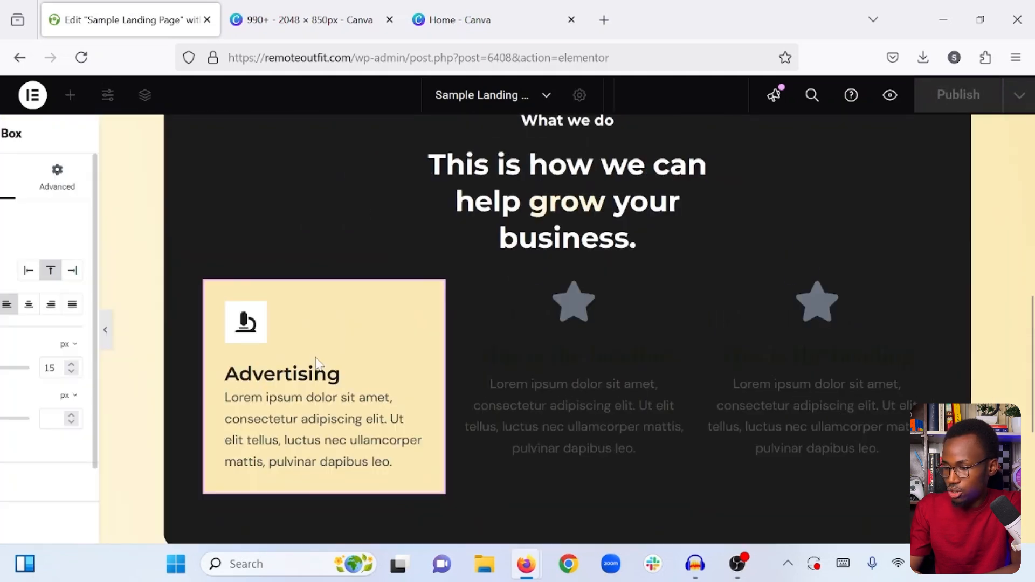
{"action": "scroll", "coordinate": [404, 336], "scroll_direction": "down", "scroll_amount": 2}
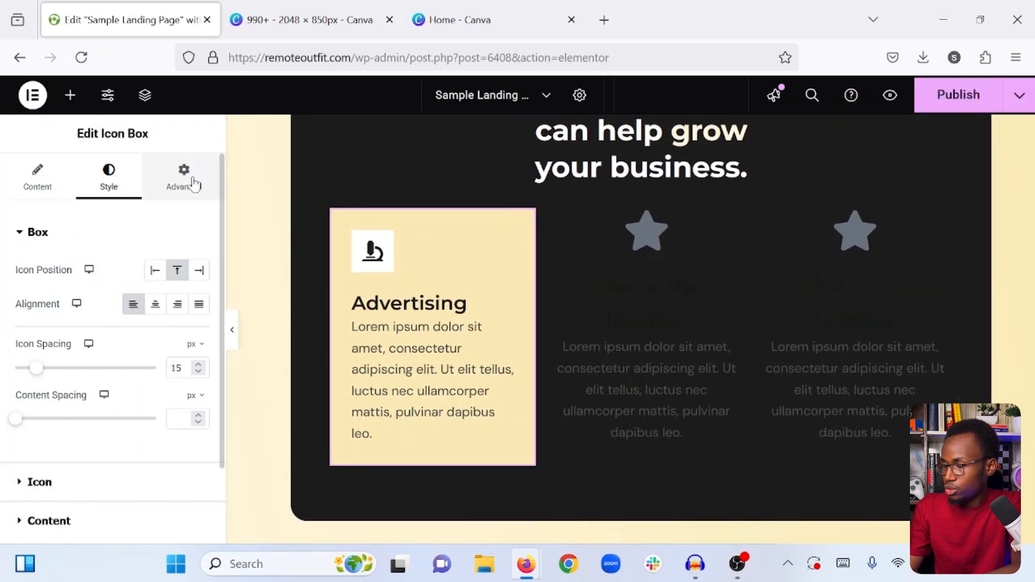
{"action": "left_click", "coordinate": [194, 184]}
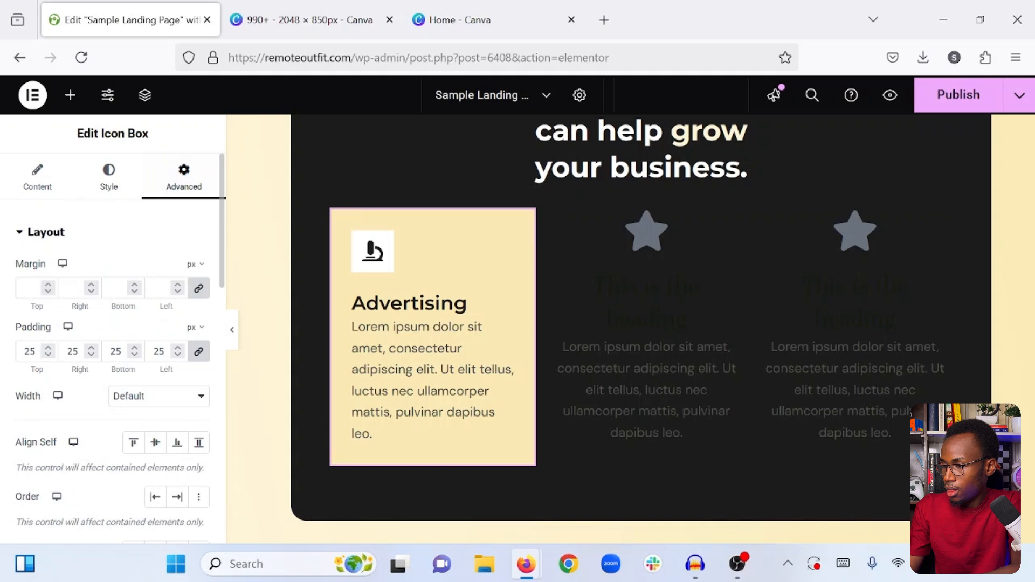
{"action": "left_click", "coordinate": [197, 290]}
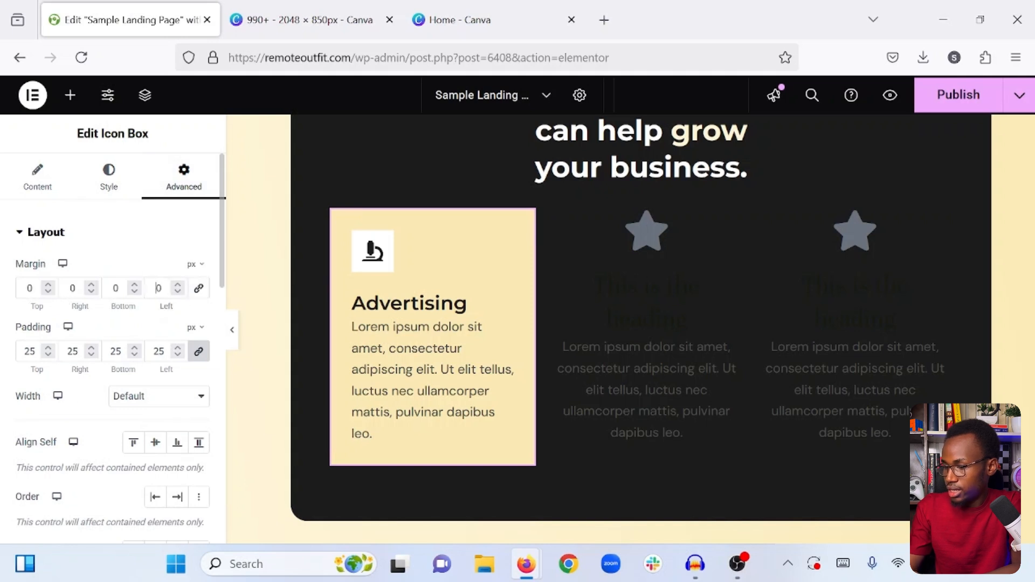
{"action": "type", "text": "250"}
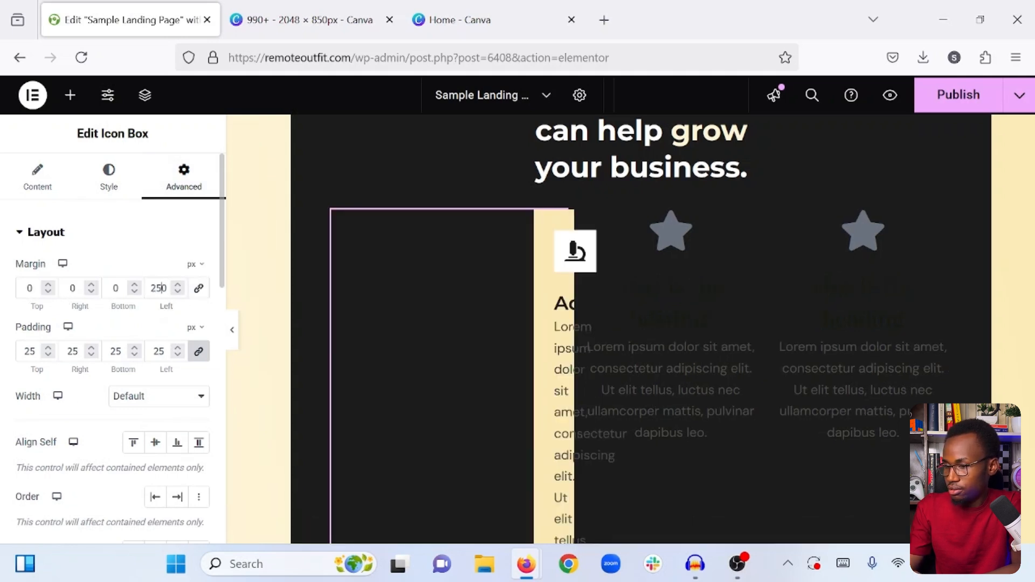
{"action": "key", "text": "BackSpace"}
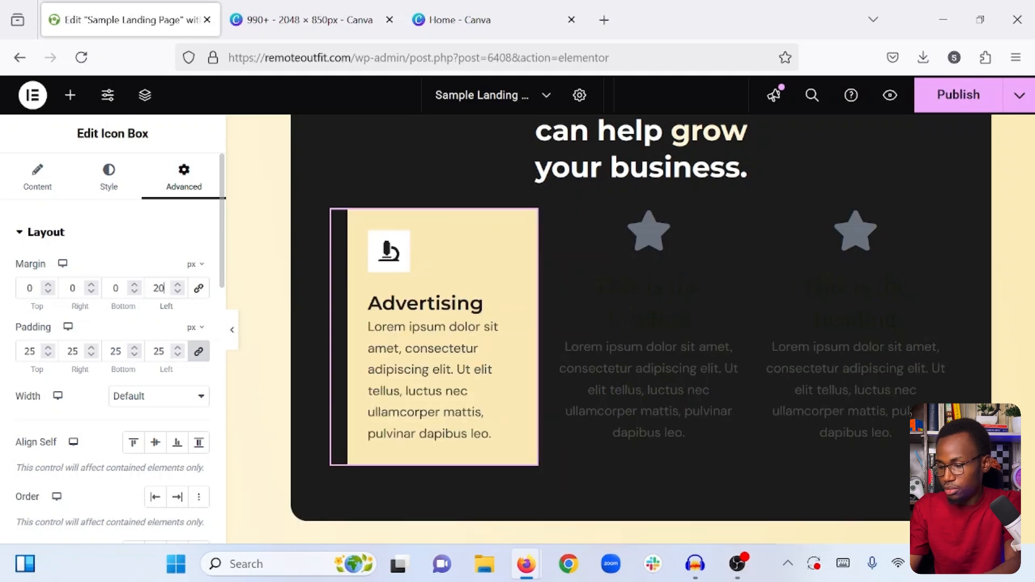
{"action": "key", "text": "BackSpace"}
{"action": "type", "text": "5"}
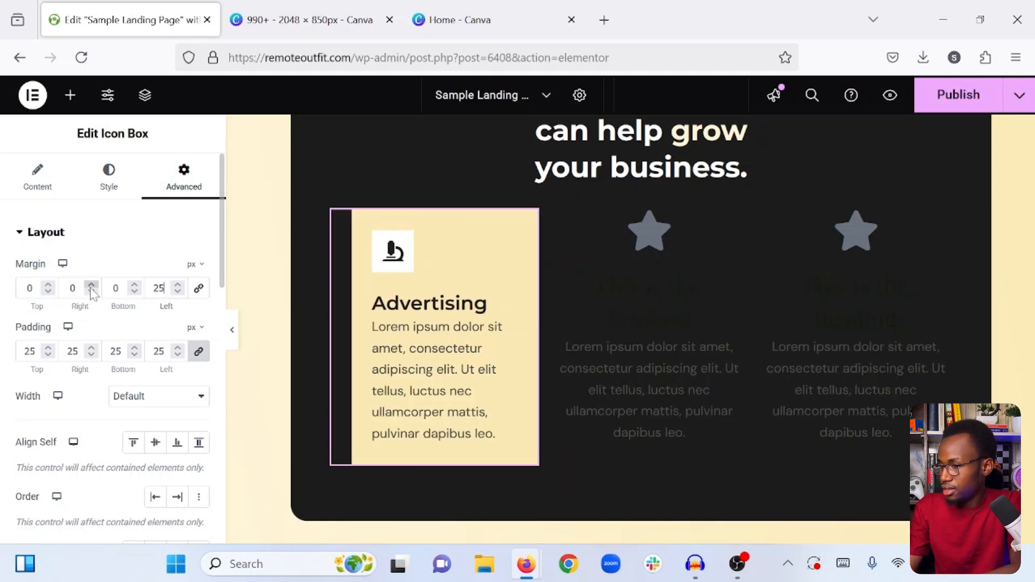
{"action": "type", "text": "25"}
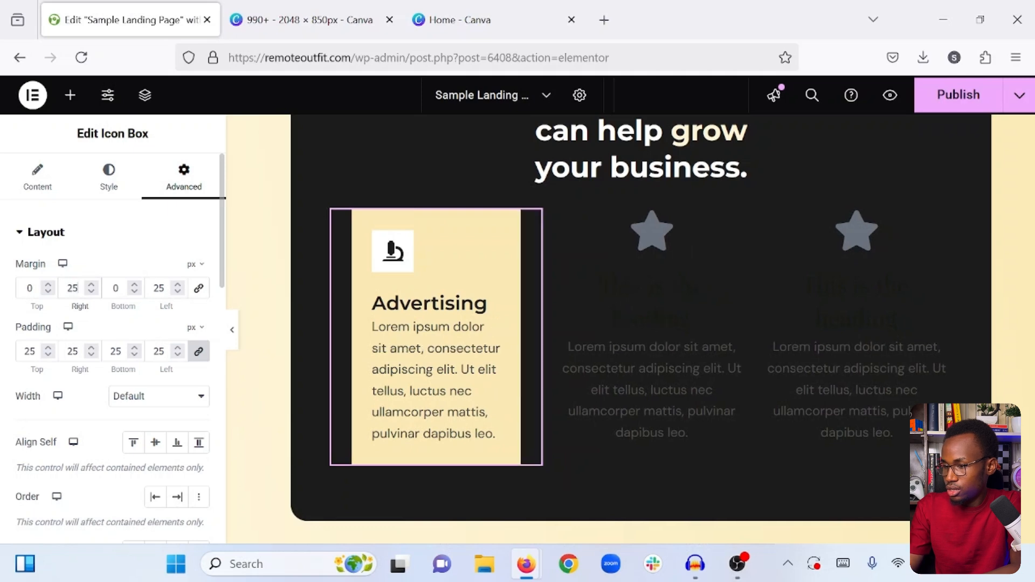
- Preview the "Advertising" icon box's side spacing at full width without the editing controls
{"action": "left_click", "coordinate": [232, 329]}
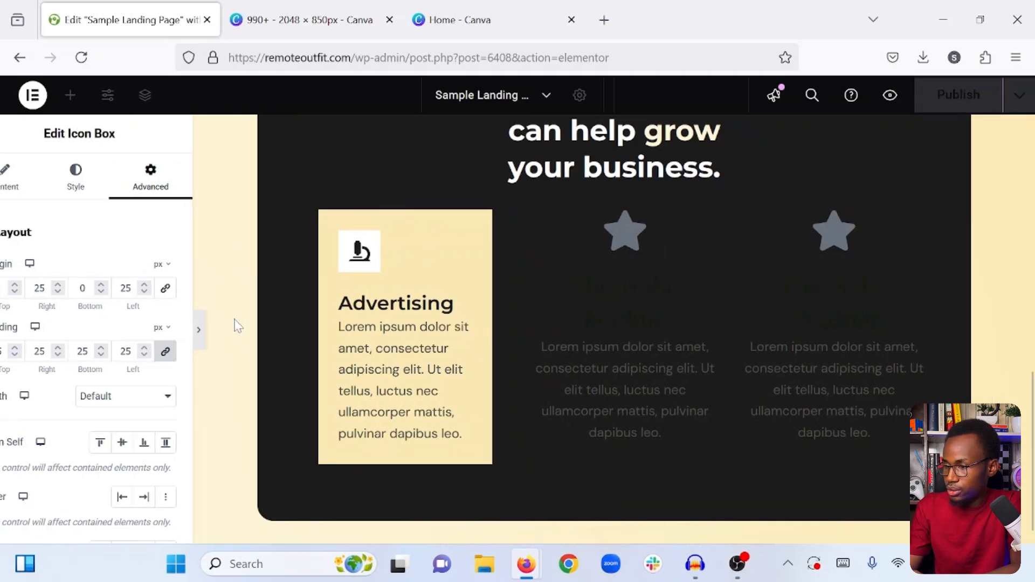
{"action": "scroll", "coordinate": [379, 388], "scroll_direction": "up", "scroll_amount": 4}
{"action": "scroll", "coordinate": [379, 387], "scroll_direction": "down", "scroll_amount": 4}
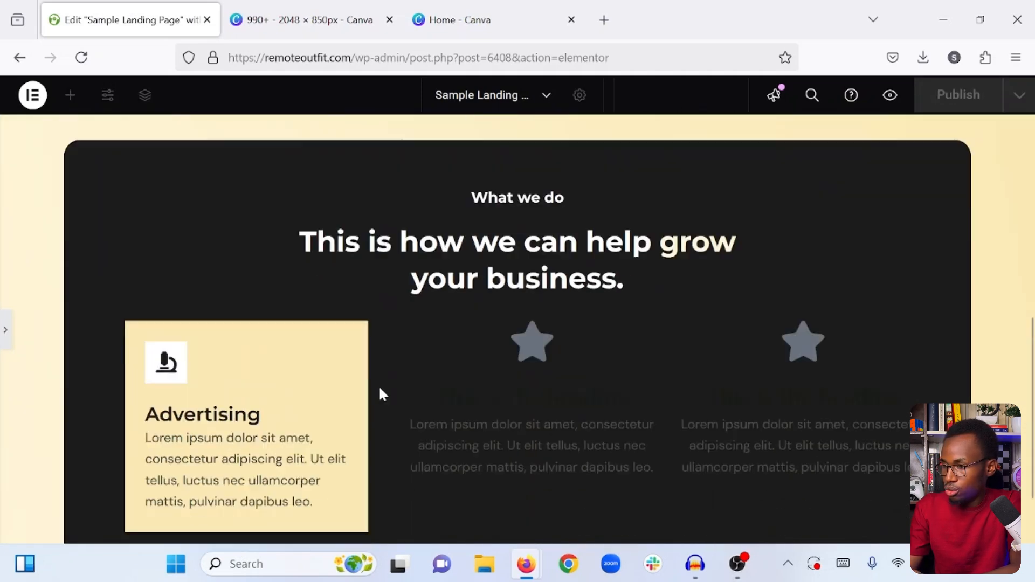
{"action": "left_click", "coordinate": [4, 334]}
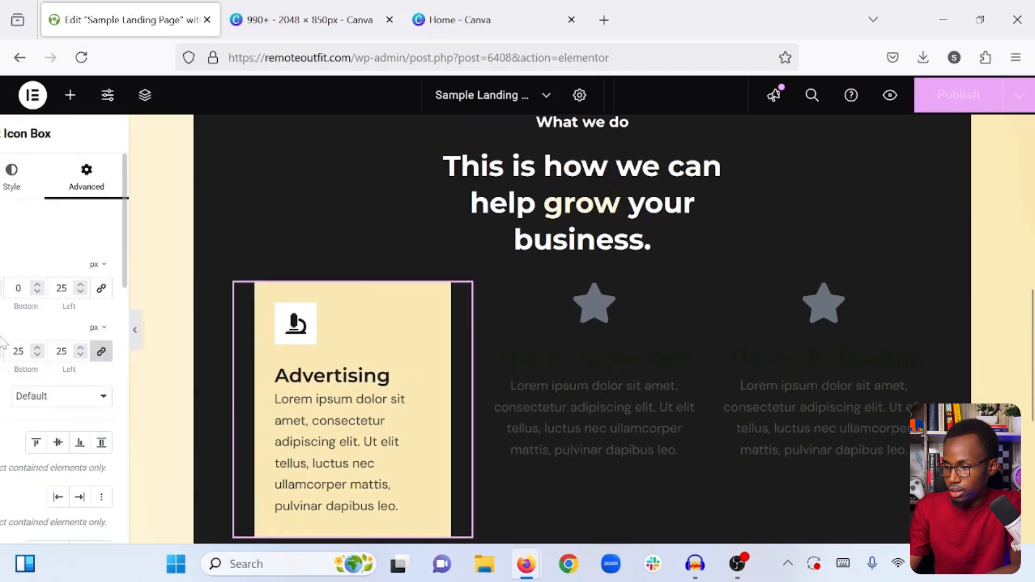
- Duplicate the "Advertising" icon box twice to make three matching boxes in the row
{"action": "scroll", "coordinate": [528, 272], "scroll_direction": "down", "scroll_amount": 1}
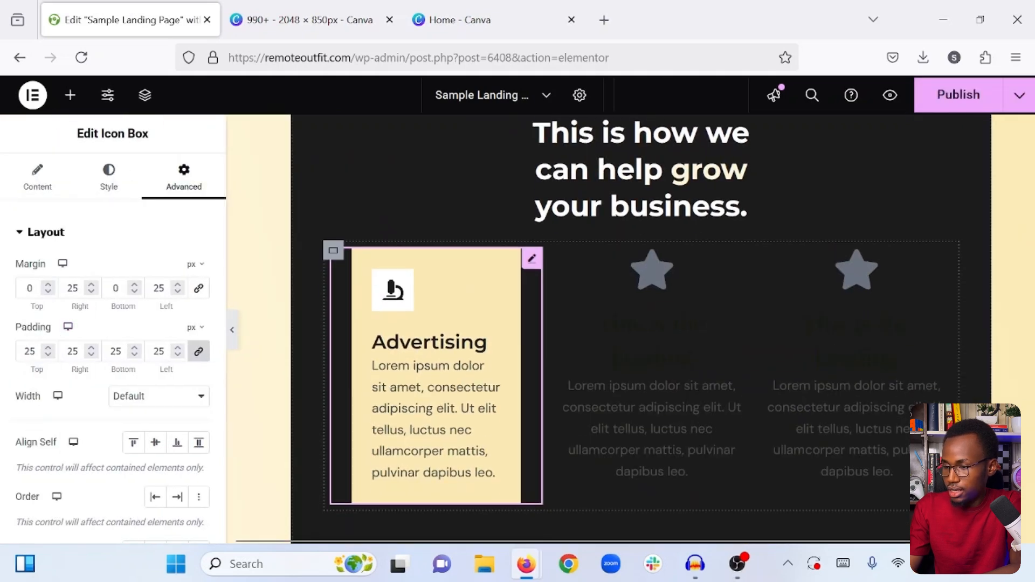
{"action": "right_click", "coordinate": [530, 269]}
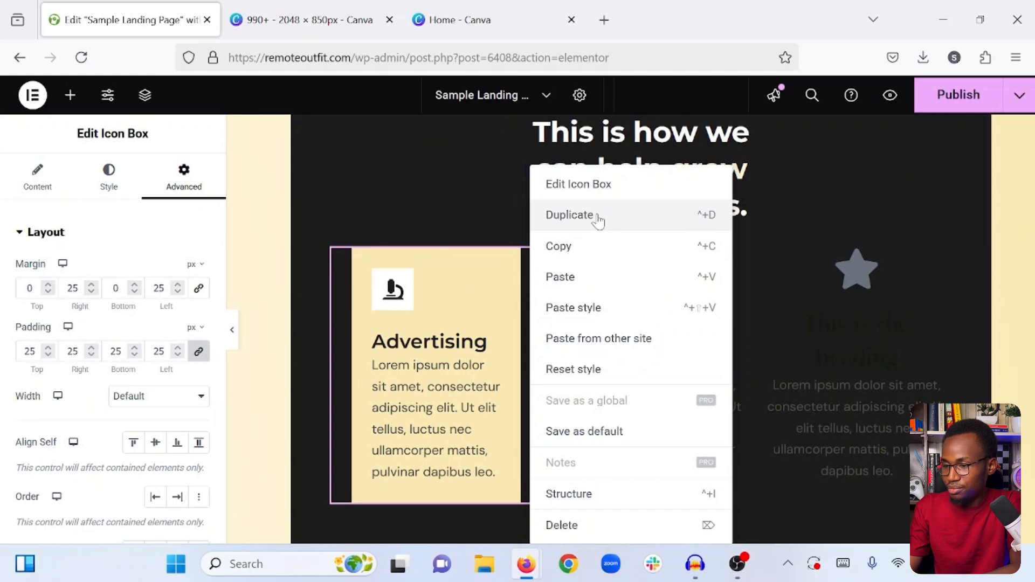
{"action": "left_click", "coordinate": [570, 215]}
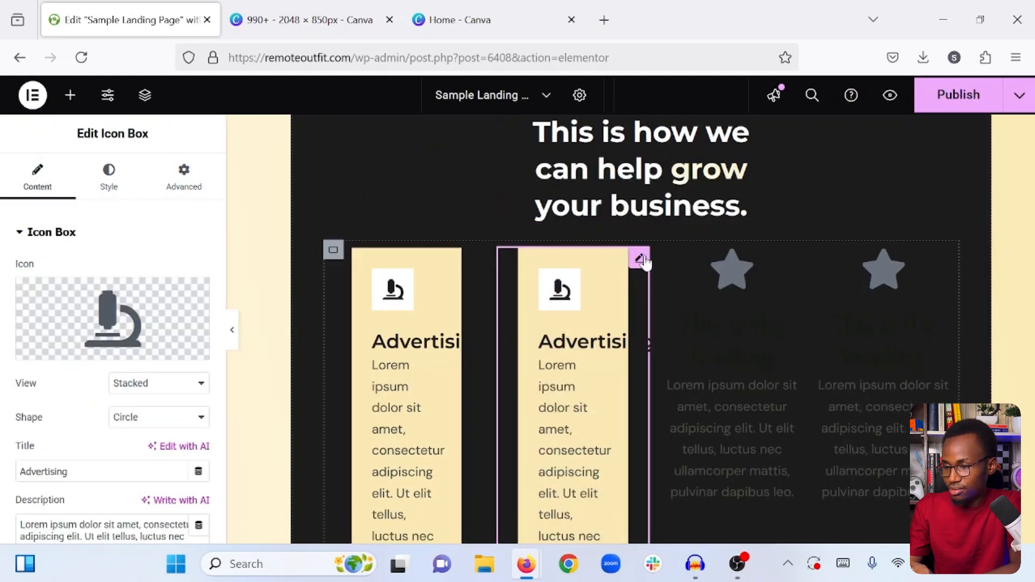
{"action": "right_click", "coordinate": [643, 259]}
{"action": "left_click", "coordinate": [687, 217]}
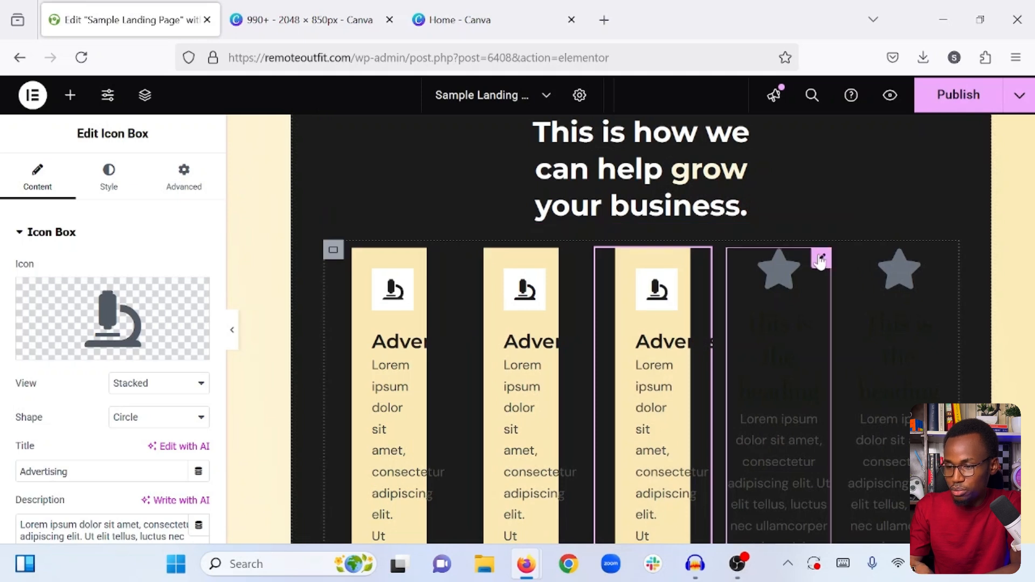
- Delete the two unstyled star icon boxes at the end of the services row
{"action": "right_click", "coordinate": [820, 261]}
{"action": "left_click", "coordinate": [859, 537]}
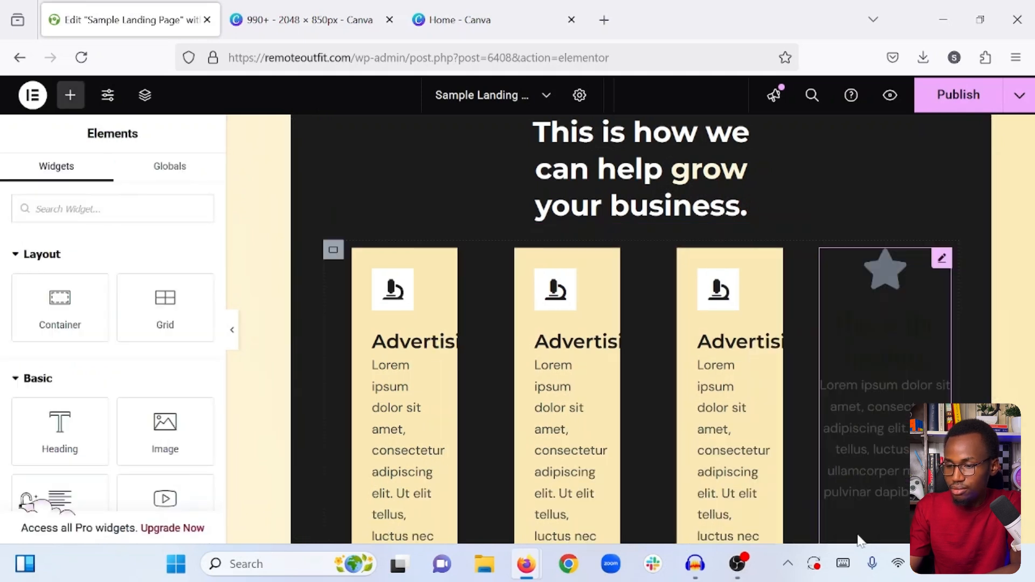
{"action": "right_click", "coordinate": [942, 259]}
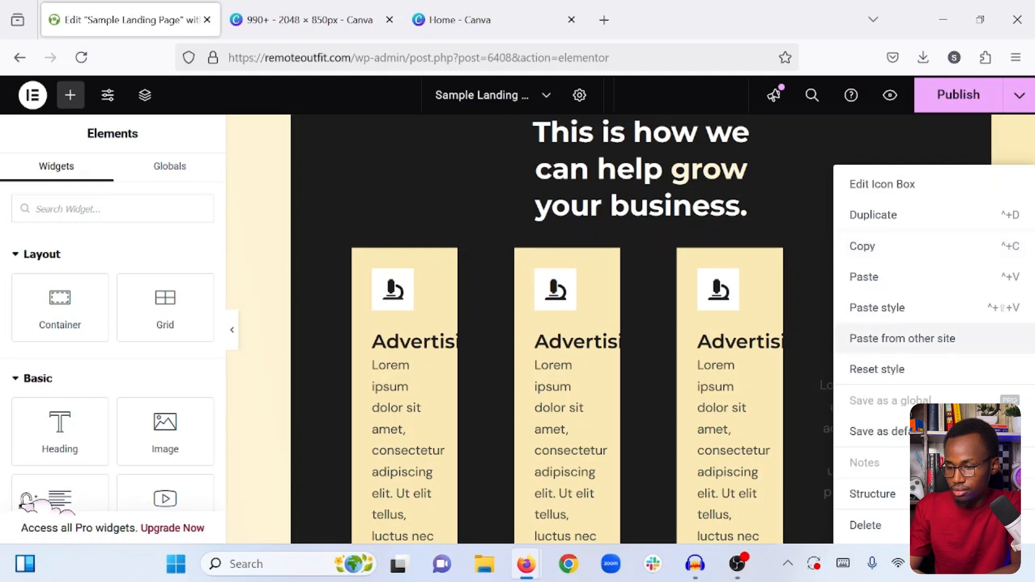
{"action": "left_click", "coordinate": [887, 525]}
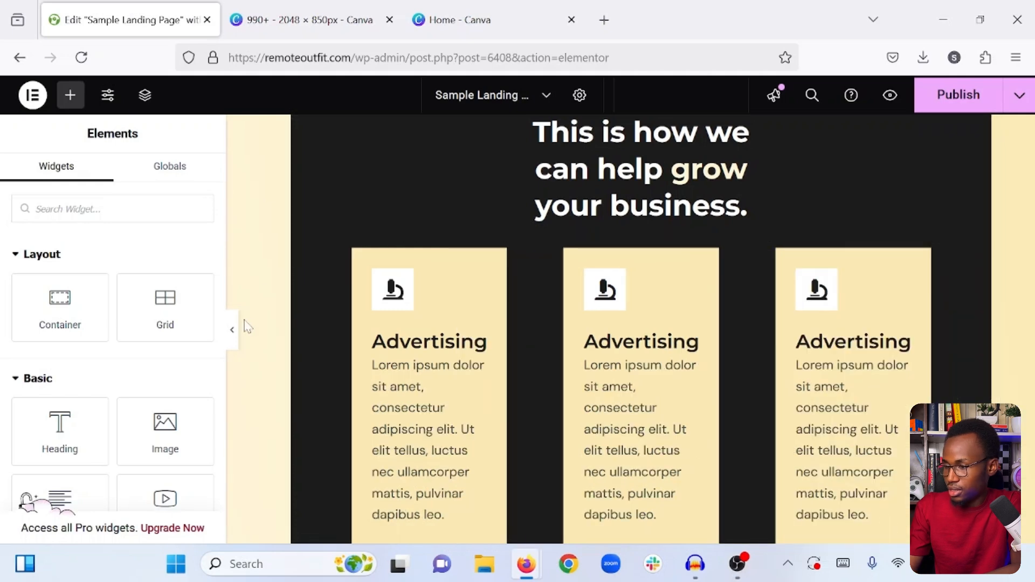
- Preview the row of three "Advertising" boxes at full width without the editing controls
{"action": "left_click", "coordinate": [232, 329]}
{"action": "scroll", "coordinate": [334, 335], "scroll_direction": "up", "scroll_amount": 3}
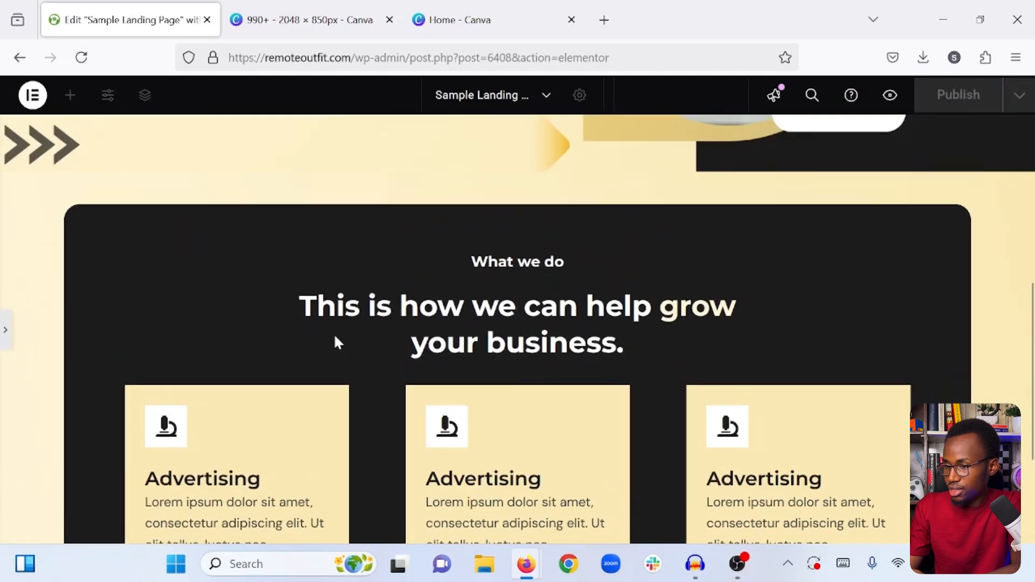
{"action": "scroll", "coordinate": [334, 335], "scroll_direction": "down", "scroll_amount": 3}
{"action": "scroll", "coordinate": [338, 342], "scroll_direction": "up", "scroll_amount": 1}
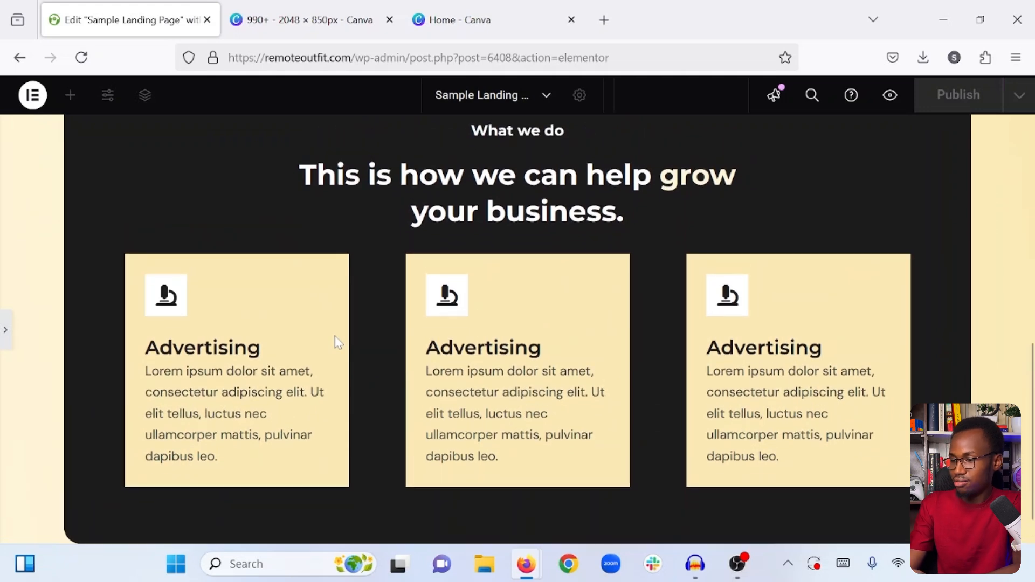
- Change the middle icon box's background color to the copied light green
{"action": "left_click", "coordinate": [6, 331]}
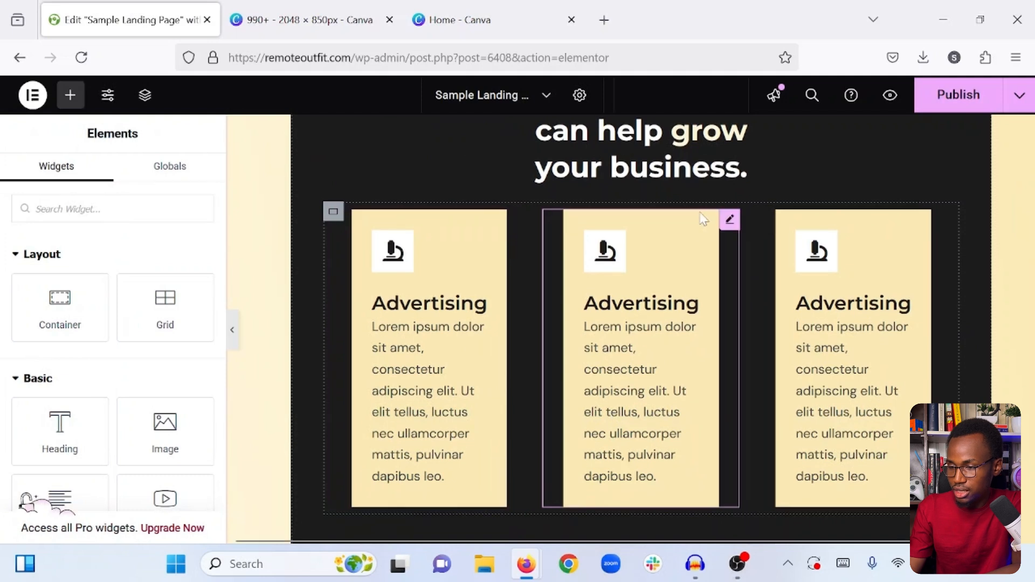
{"action": "left_click", "coordinate": [730, 221]}
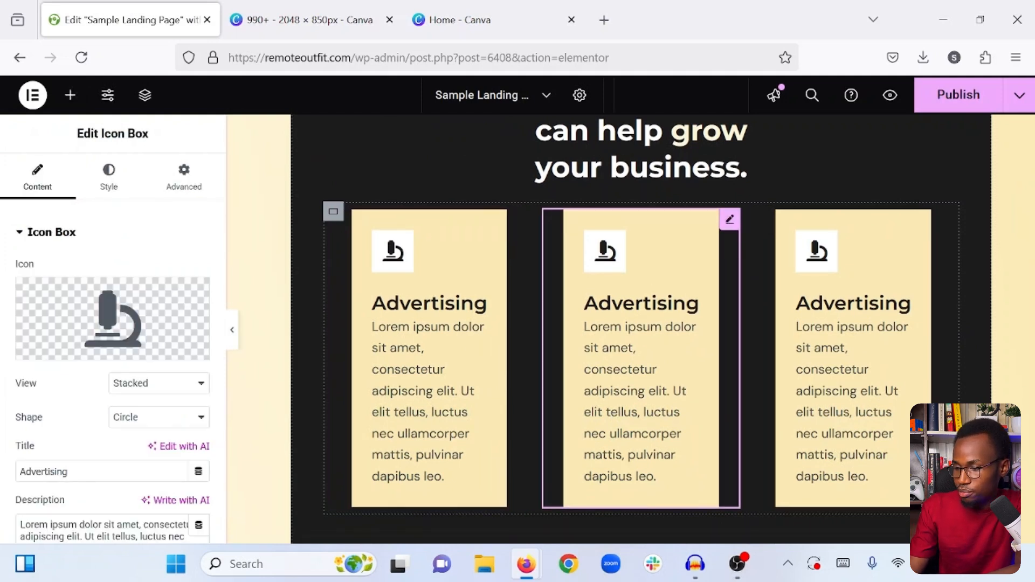
{"action": "left_click", "coordinate": [109, 186]}
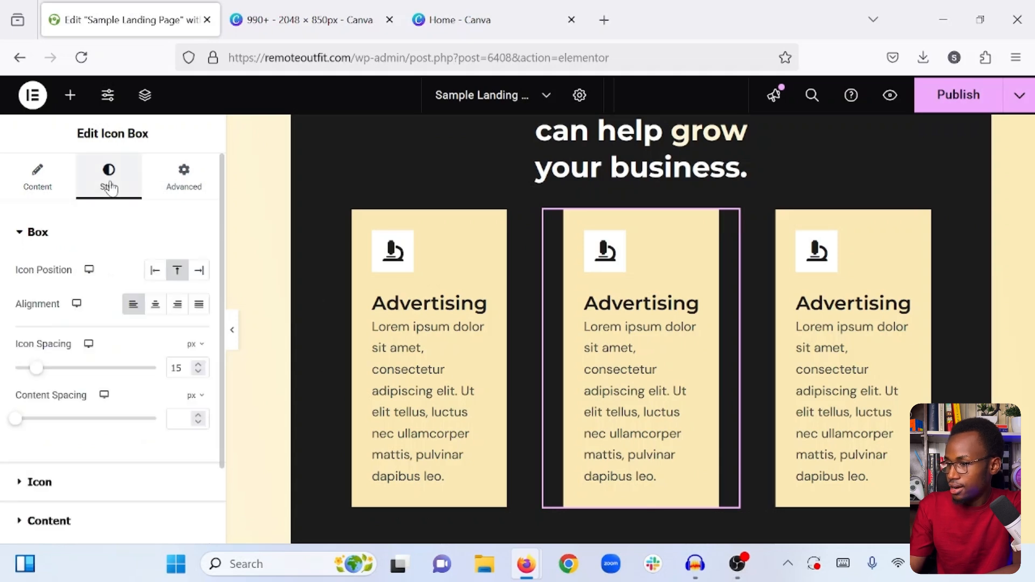
{"action": "left_click", "coordinate": [184, 178]}
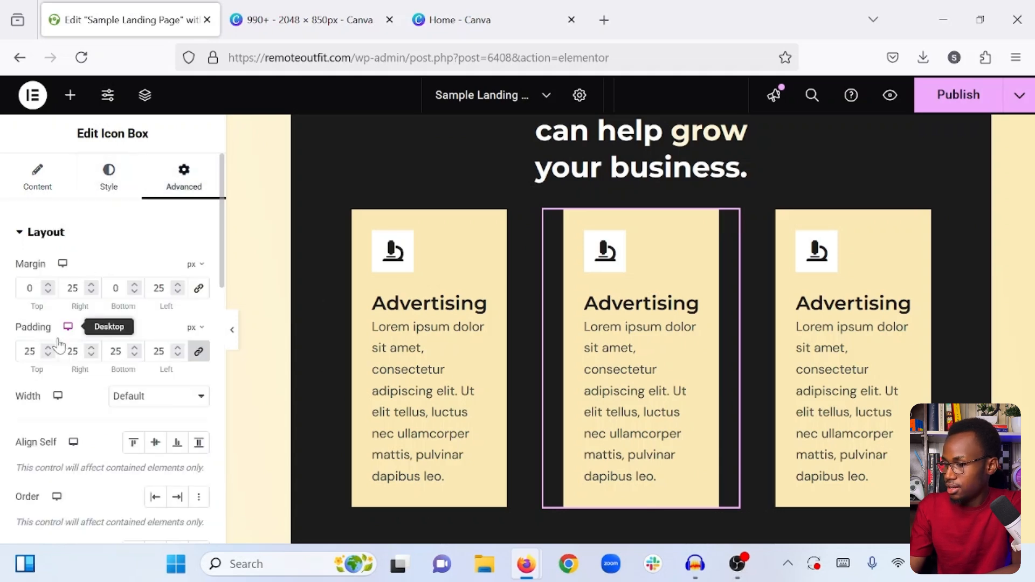
{"action": "scroll", "coordinate": [65, 345], "scroll_direction": "down", "scroll_amount": 10}
{"action": "scroll", "coordinate": [79, 337], "scroll_direction": "down", "scroll_amount": 3}
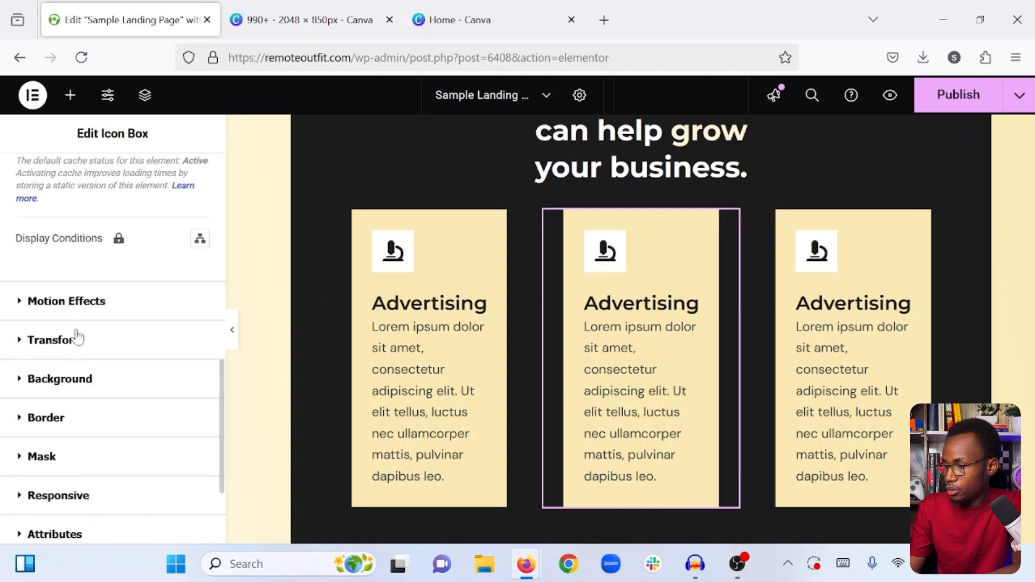
{"action": "left_click", "coordinate": [71, 397]}
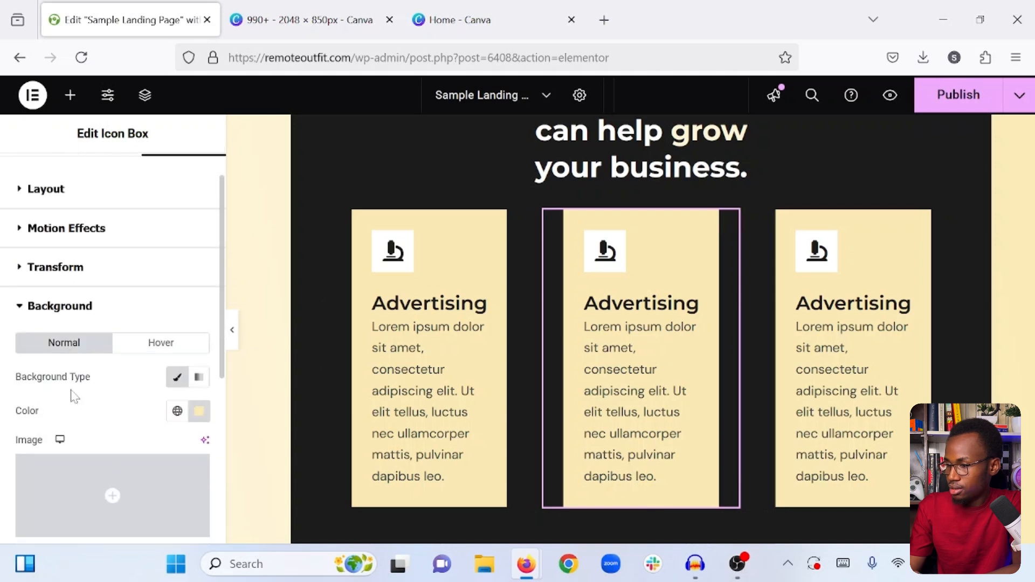
{"action": "left_click", "coordinate": [199, 411]}
{"action": "triple_click", "coordinate": [127, 368]}
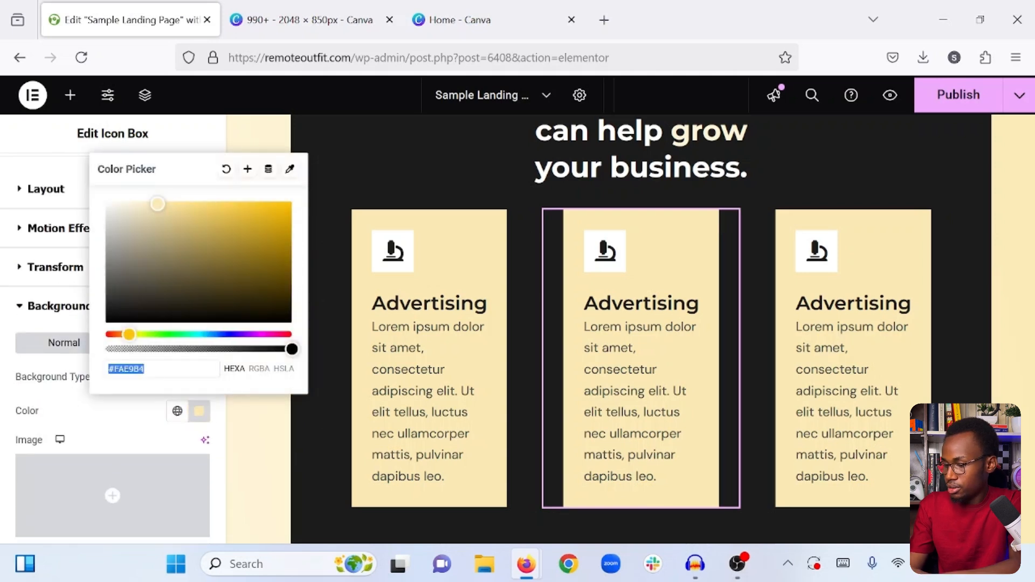
{"action": "type", "text": "#b7dfc4"}
{"action": "left_click", "coordinate": [130, 405]}
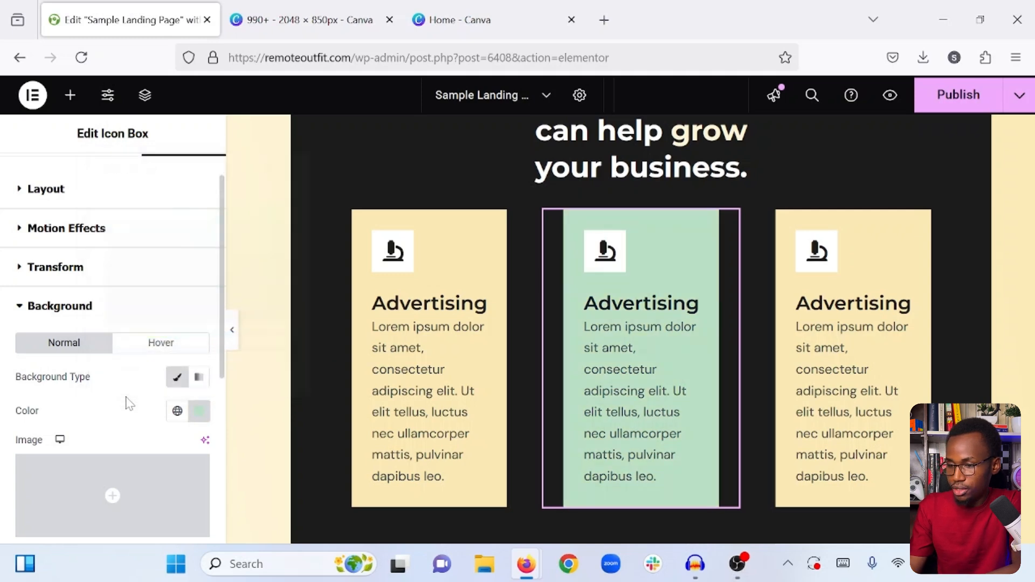
- Copy the hex code of the "Learn More" button's pink background color
{"action": "scroll", "coordinate": [865, 279], "scroll_direction": "up", "scroll_amount": 5}
{"action": "scroll", "coordinate": [868, 286], "scroll_direction": "up", "scroll_amount": 1}
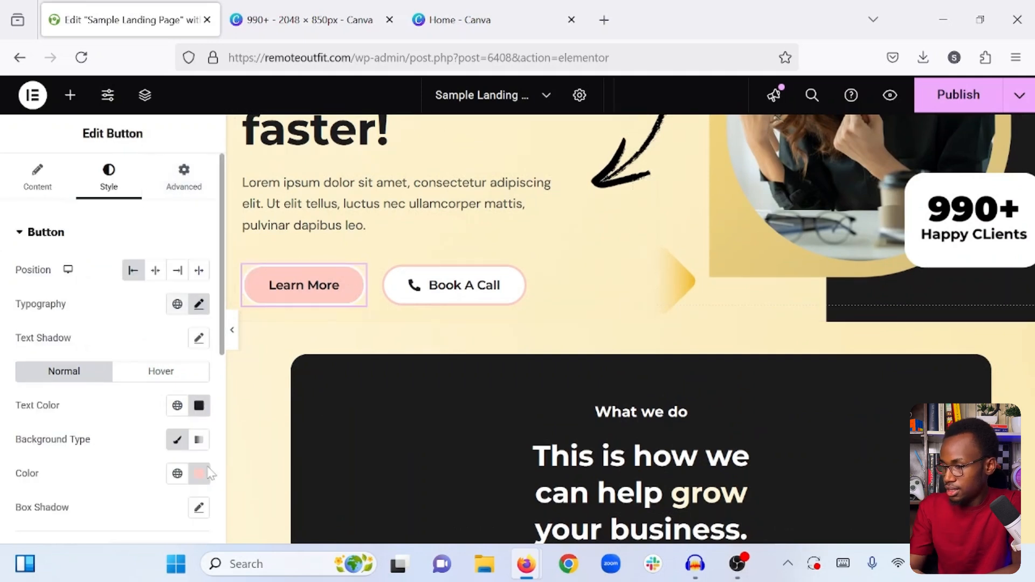
{"action": "left_click", "coordinate": [190, 467]}
{"action": "left_click", "coordinate": [126, 431]}
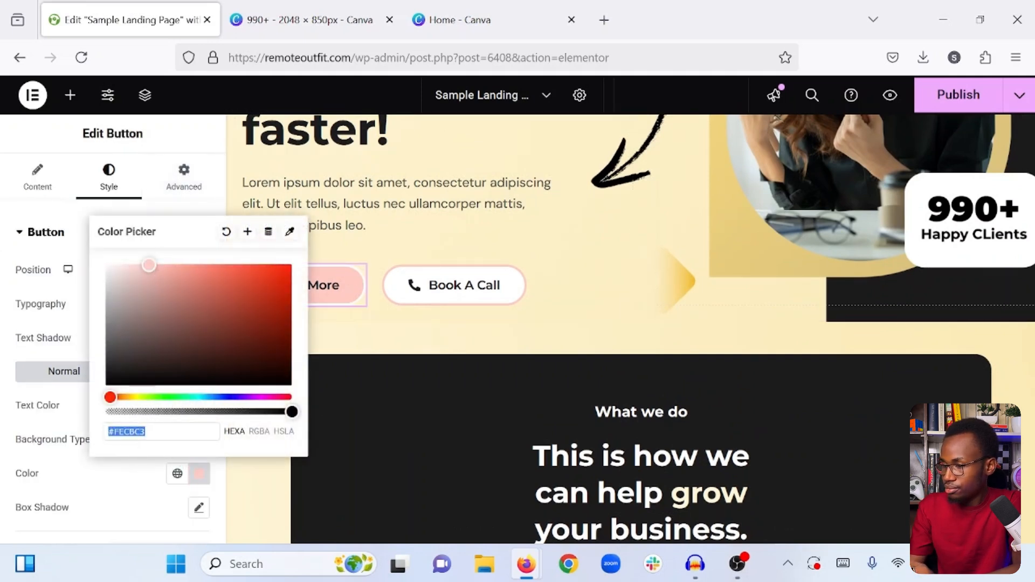
{"action": "right_click", "coordinate": [130, 432]}
{"action": "left_click", "coordinate": [174, 196]}
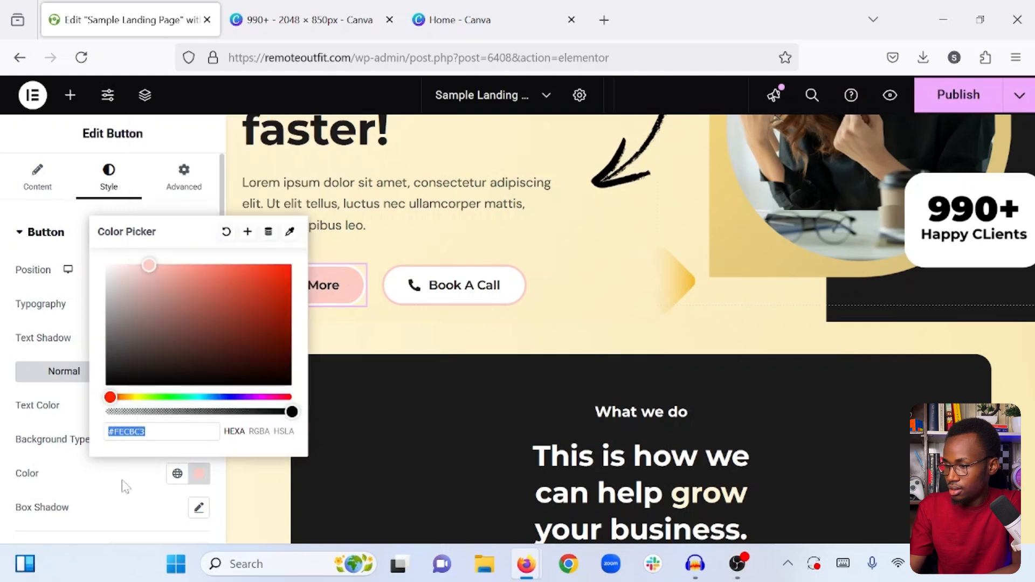
{"action": "left_click", "coordinate": [126, 487]}
- Change the third icon box's background color to the copied pink #FECBC3 and publish the page
{"action": "scroll", "coordinate": [559, 332], "scroll_direction": "down", "scroll_amount": 10}
{"action": "scroll", "coordinate": [559, 332], "scroll_direction": "up", "scroll_amount": 3}
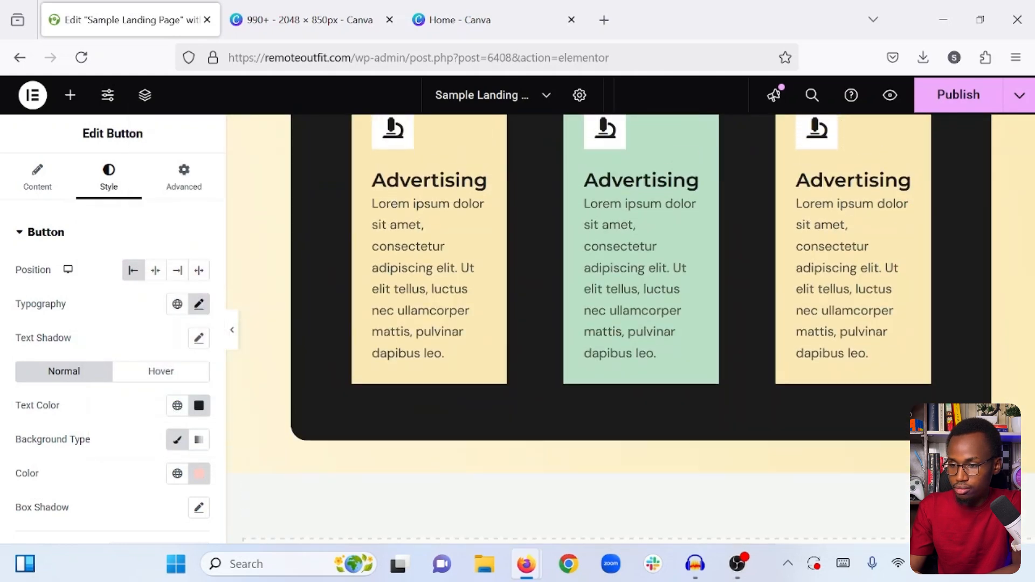
{"action": "scroll", "coordinate": [891, 184], "scroll_direction": "up", "scroll_amount": 1}
{"action": "left_click", "coordinate": [941, 160]}
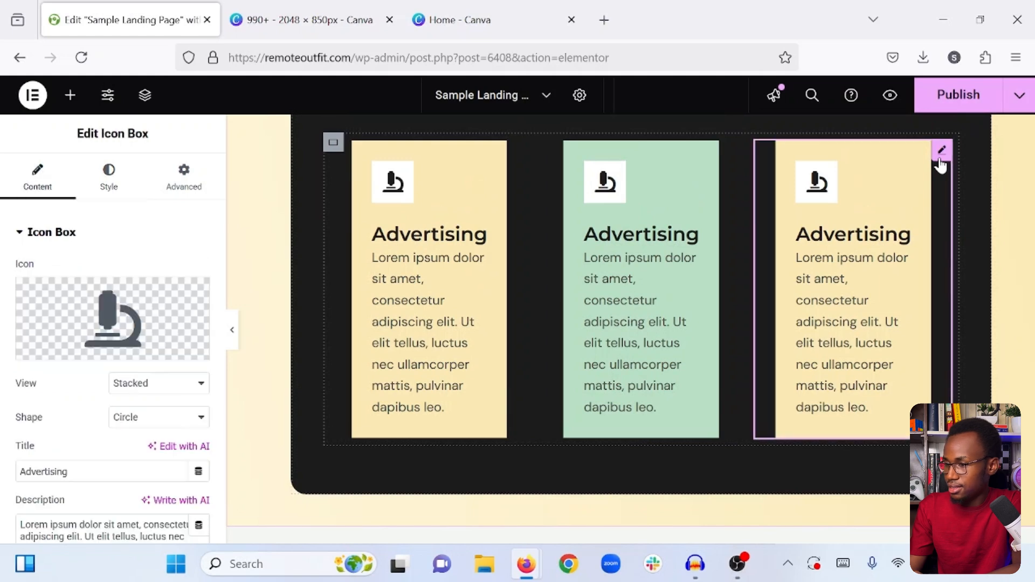
{"action": "left_click", "coordinate": [171, 184]}
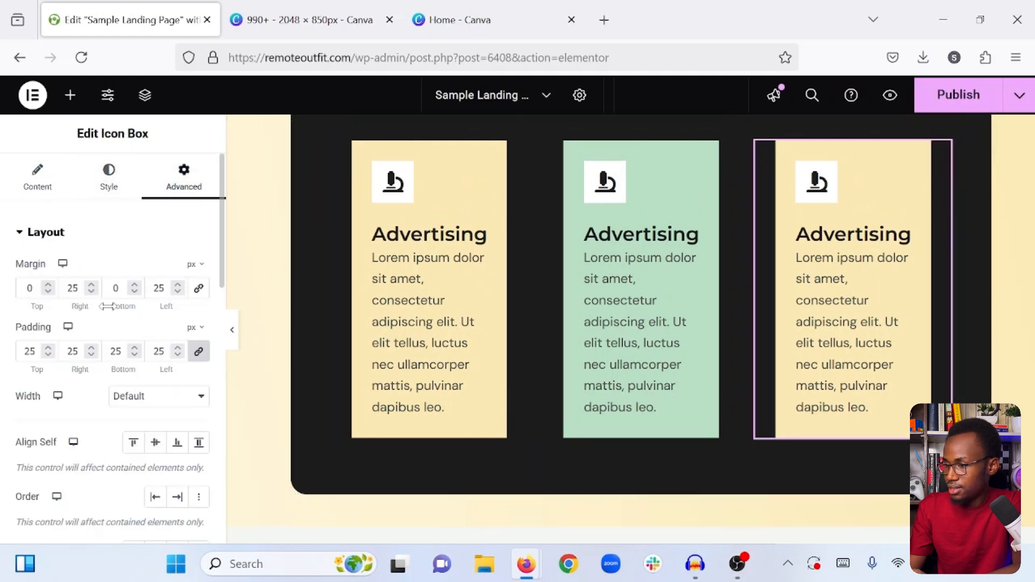
{"action": "scroll", "coordinate": [112, 312], "scroll_direction": "down", "scroll_amount": 6}
{"action": "scroll", "coordinate": [111, 312], "scroll_direction": "down", "scroll_amount": 1}
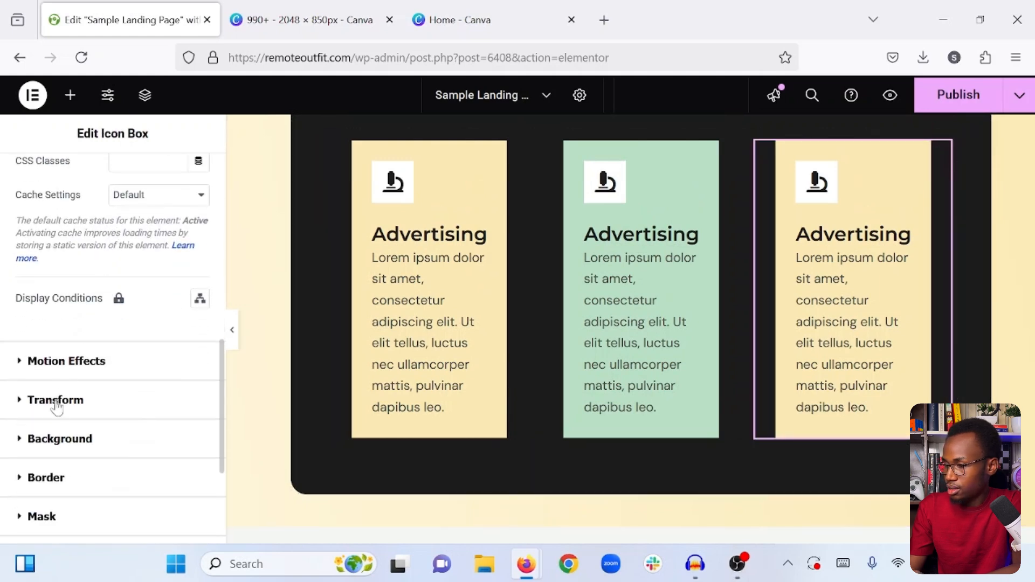
{"action": "left_click", "coordinate": [128, 438]}
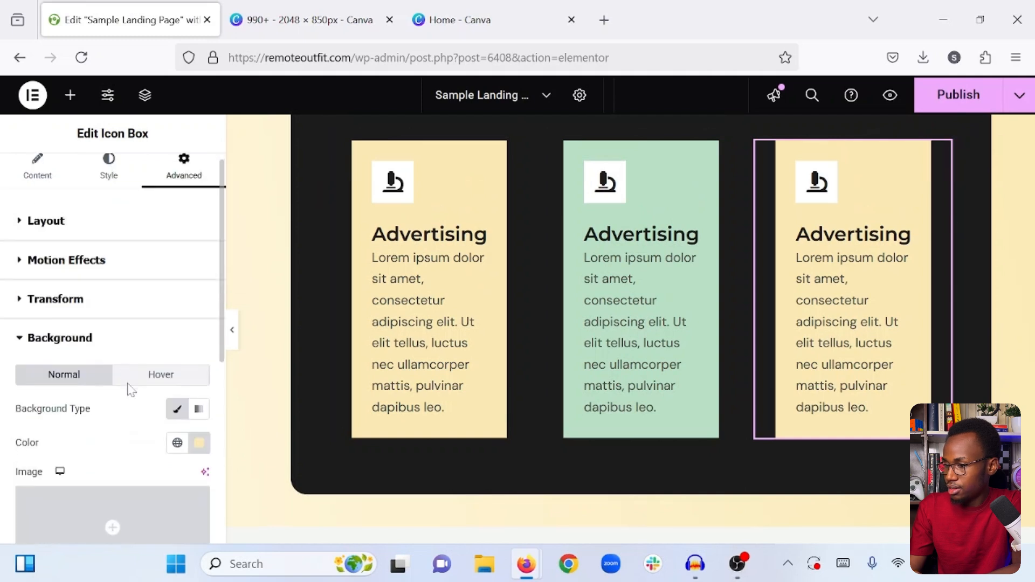
{"action": "scroll", "coordinate": [161, 399], "scroll_direction": "down", "scroll_amount": 1}
{"action": "left_click", "coordinate": [198, 405]}
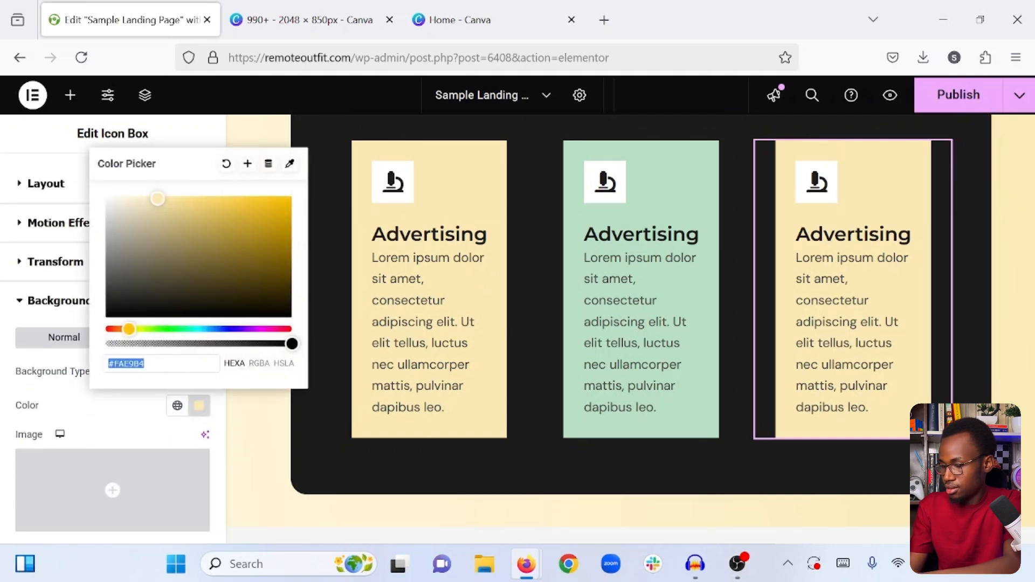
{"action": "key", "text": "ctrl+v"}
{"action": "left_click", "coordinate": [129, 407]}
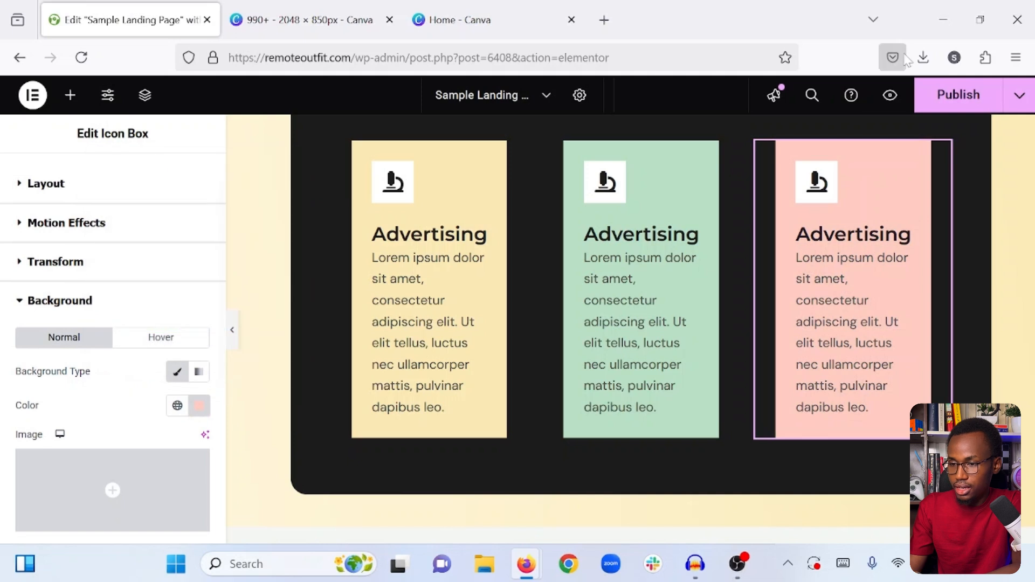
{"action": "left_click", "coordinate": [950, 110]}
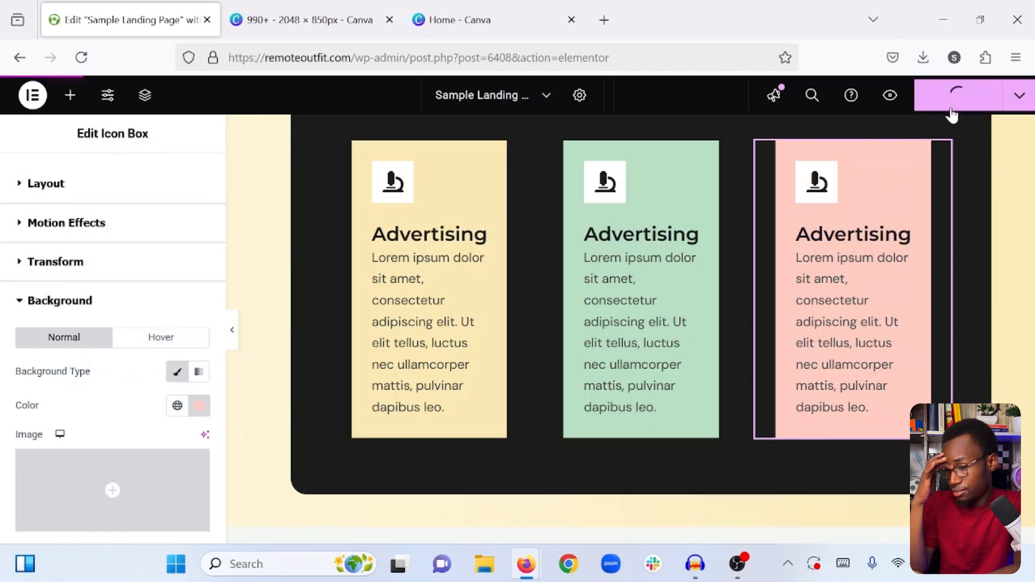
- Replace the green middle icon box's microscope with the book reader icon, searching the icon library for "book"
{"action": "scroll", "coordinate": [732, 178], "scroll_direction": "up", "scroll_amount": 1}
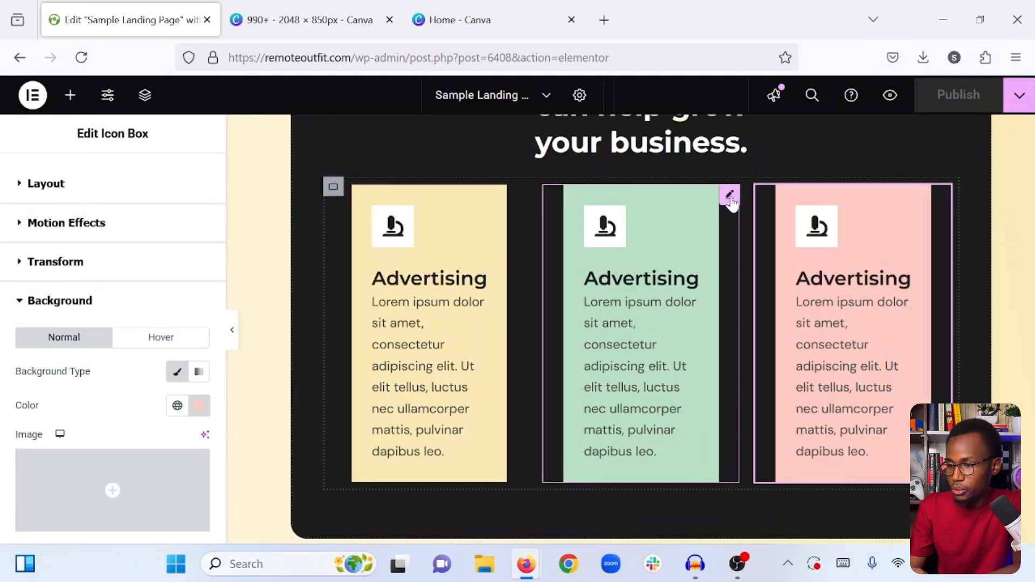
{"action": "left_click", "coordinate": [730, 196]}
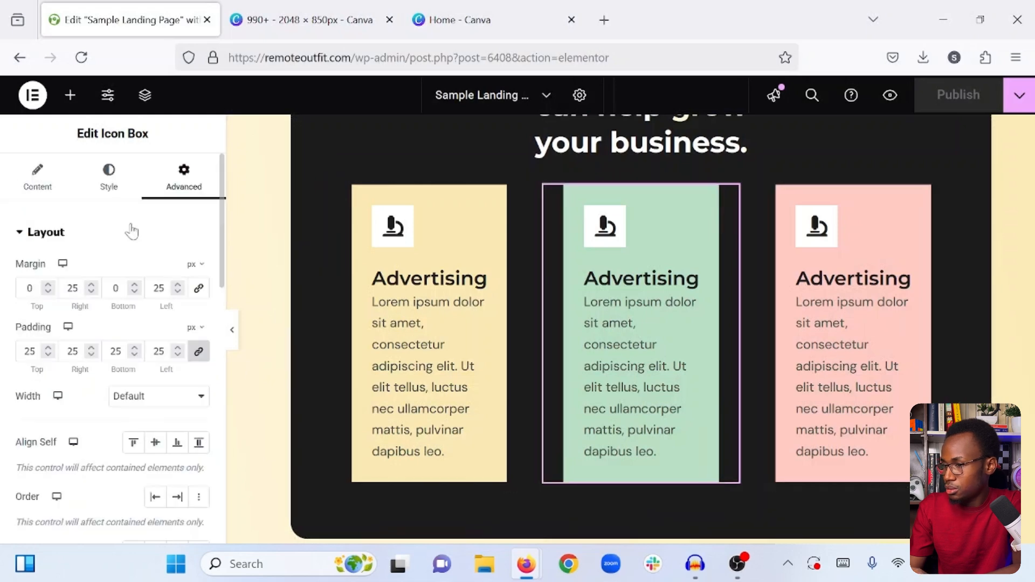
{"action": "left_click", "coordinate": [36, 188]}
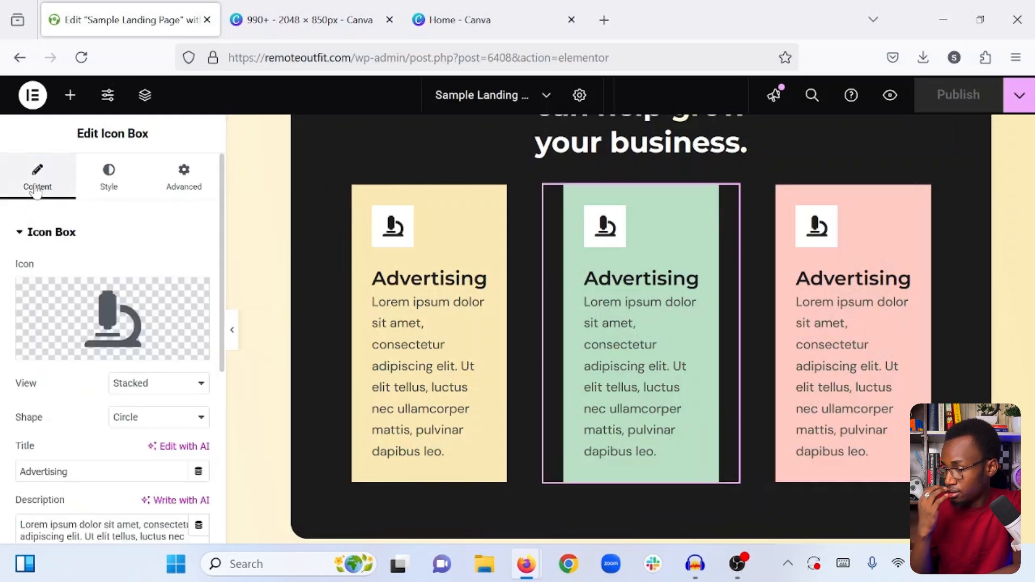
{"action": "left_click", "coordinate": [64, 316]}
{"action": "left_click", "coordinate": [455, 136]}
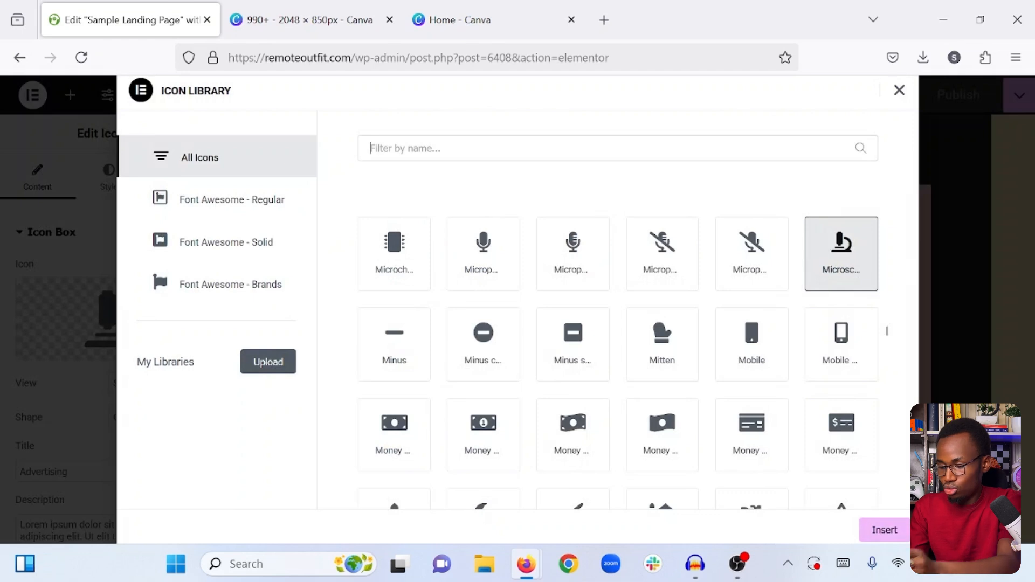
{"action": "type", "text": "book"}
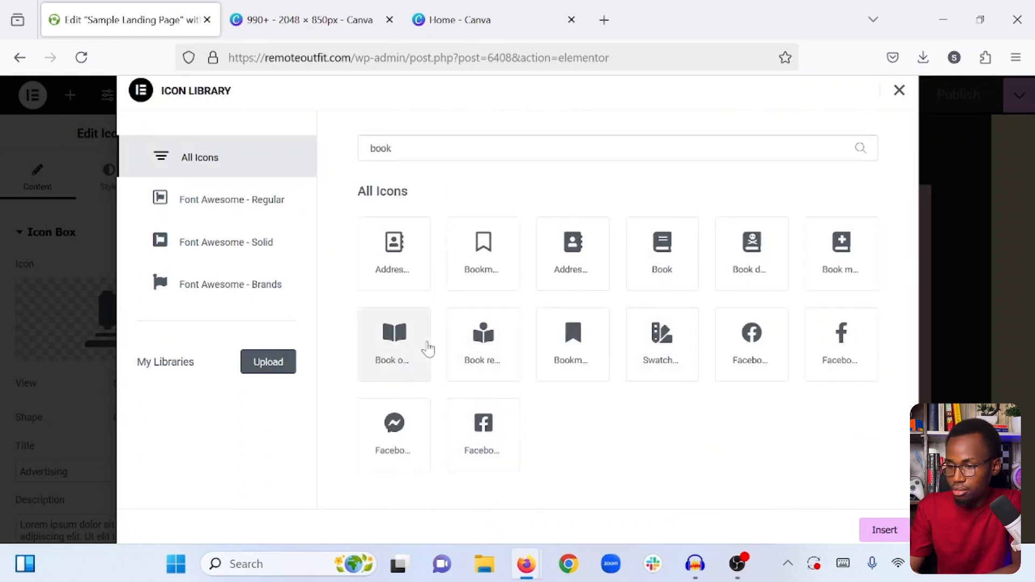
{"action": "left_click", "coordinate": [453, 351]}
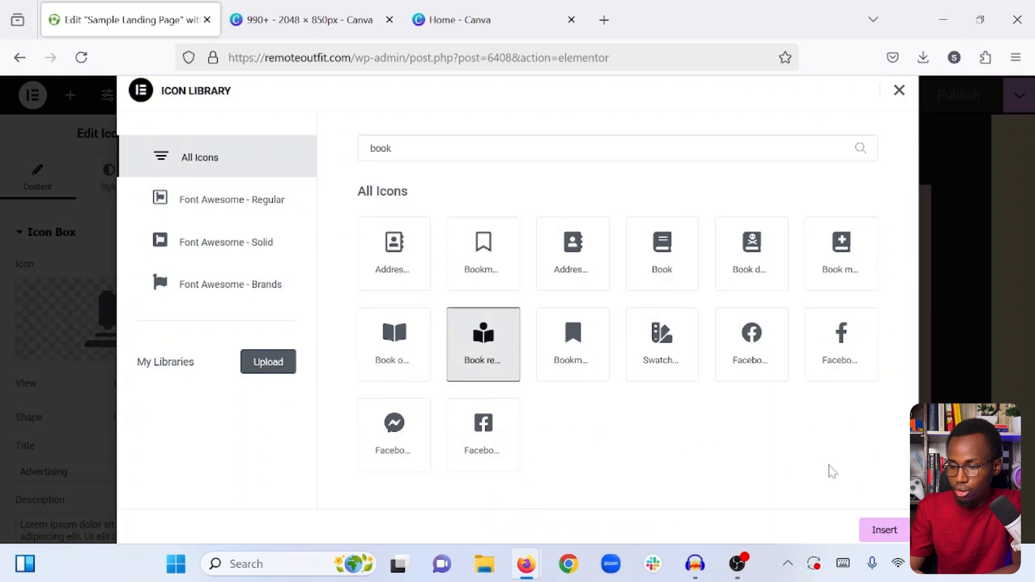
{"action": "left_click", "coordinate": [894, 531]}
- Change the title of the green middle icon box to "Campaigns"
{"action": "double_click", "coordinate": [110, 471]}
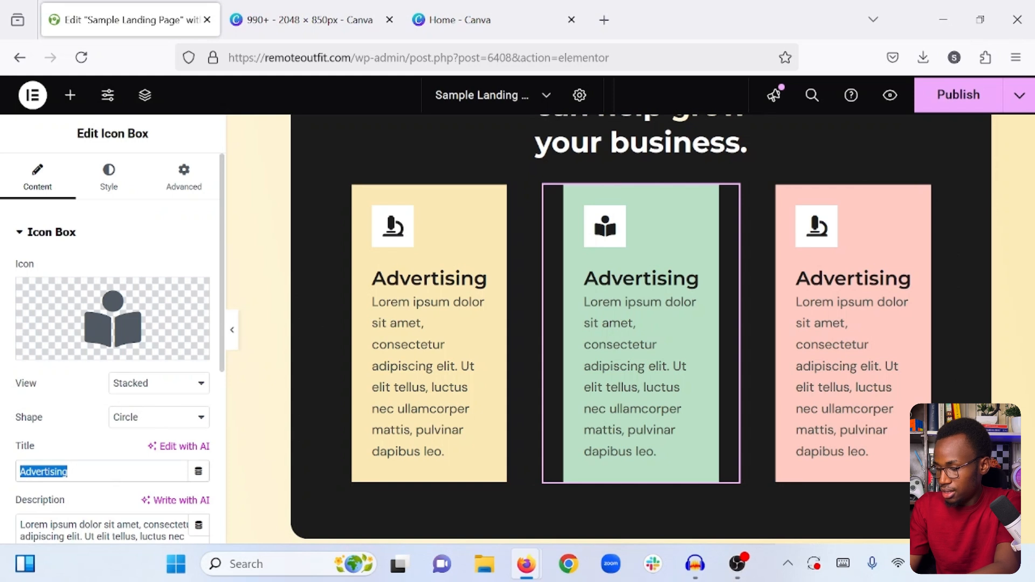
{"action": "type", "text": "Paid "}
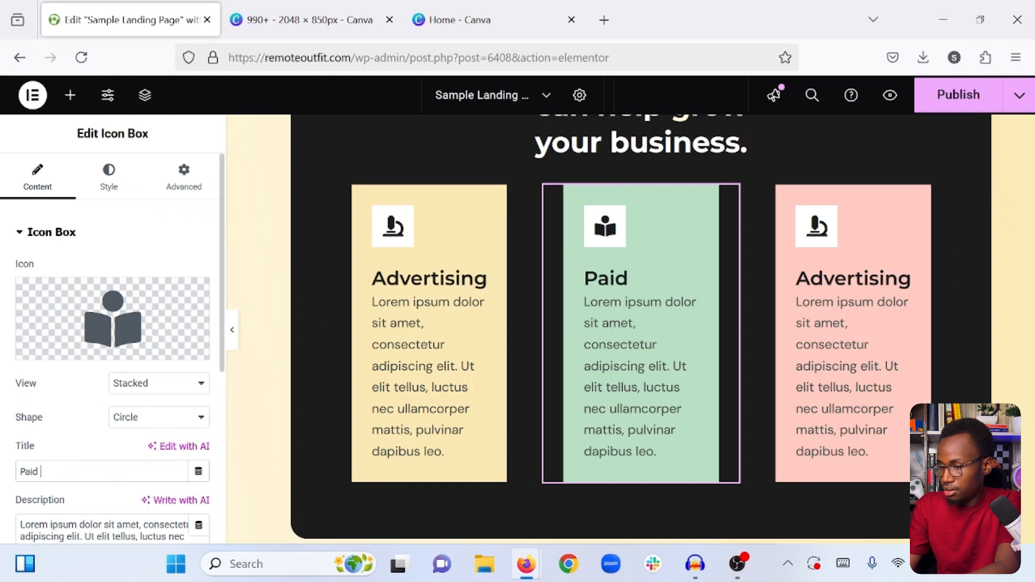
{"action": "type", "text": "Cap"}
{"action": "key", "text": "ctrl+a"}
{"action": "type", "text": "Cap"}
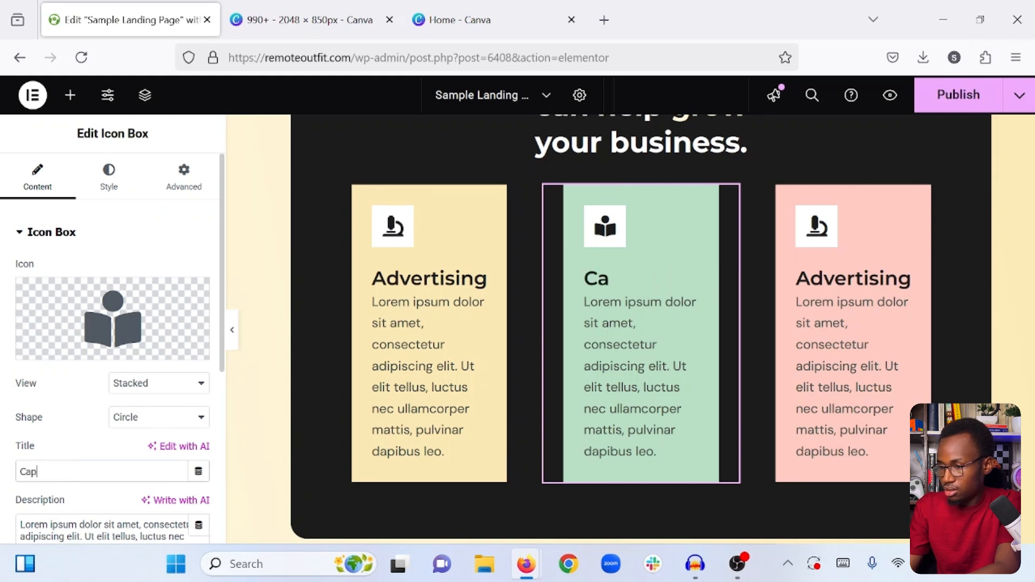
{"action": "type", "text": "paigns"}
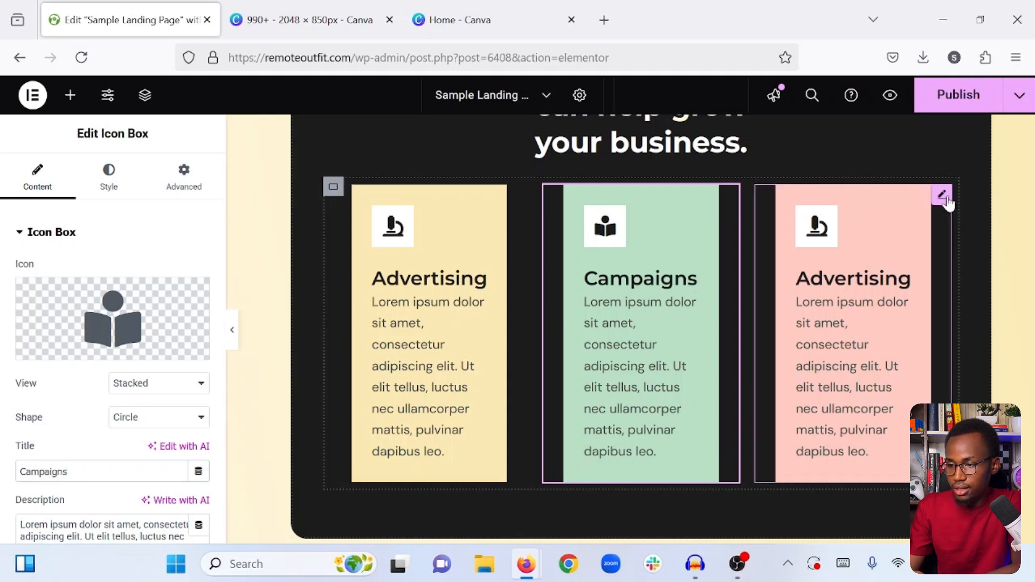
- Replace the pink icon box's microscope with the overlapping photo and film icon, searching the icon library for "video"
{"action": "left_click", "coordinate": [946, 200]}
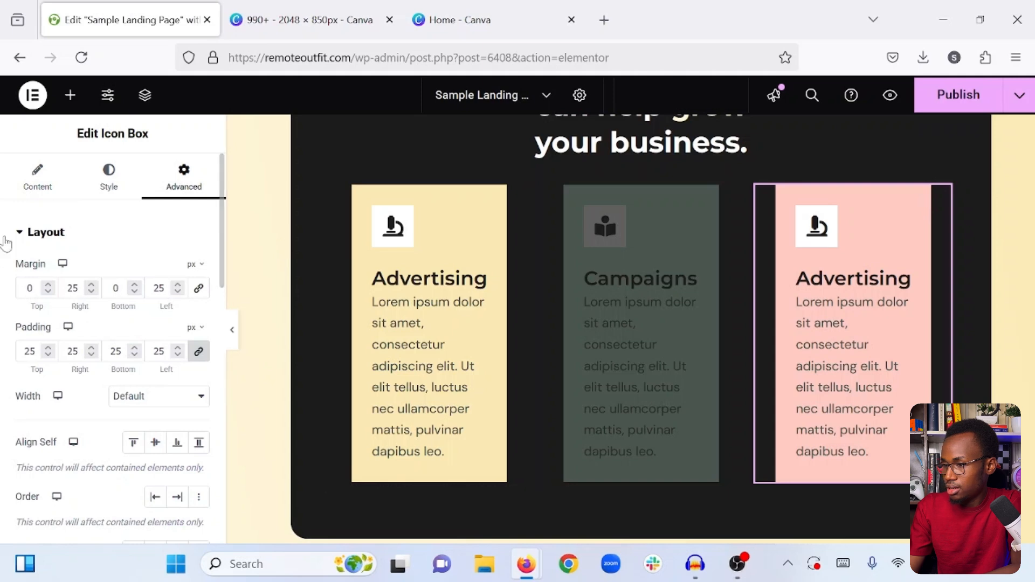
{"action": "left_click", "coordinate": [60, 185]}
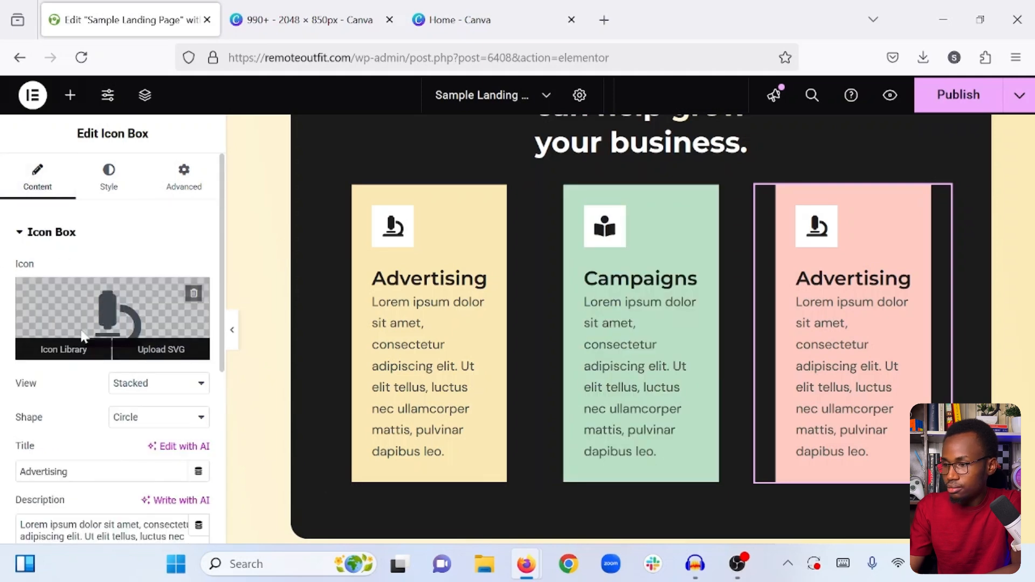
{"action": "left_click", "coordinate": [80, 344]}
{"action": "type", "text": "video"}
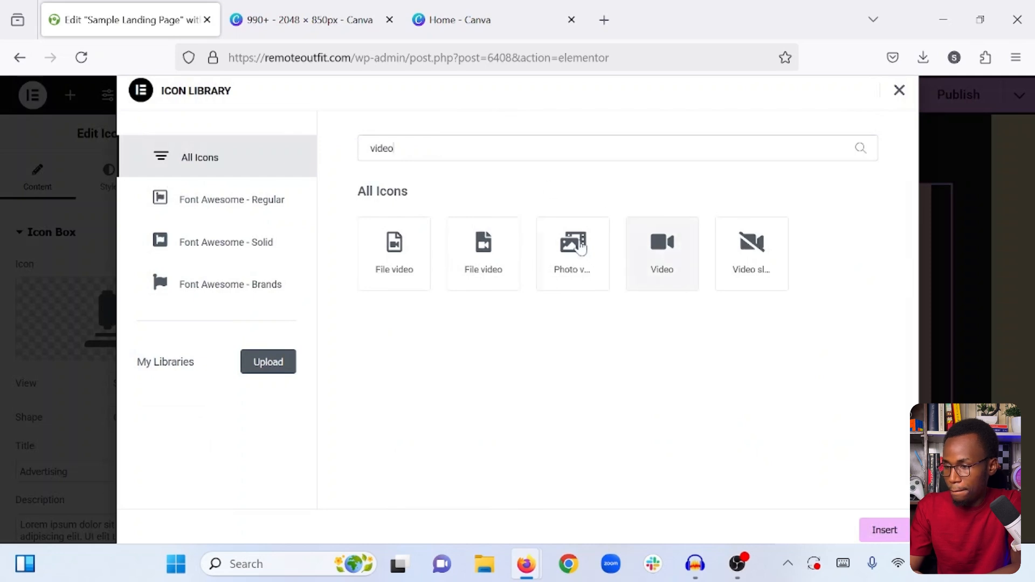
{"action": "left_click", "coordinate": [575, 247]}
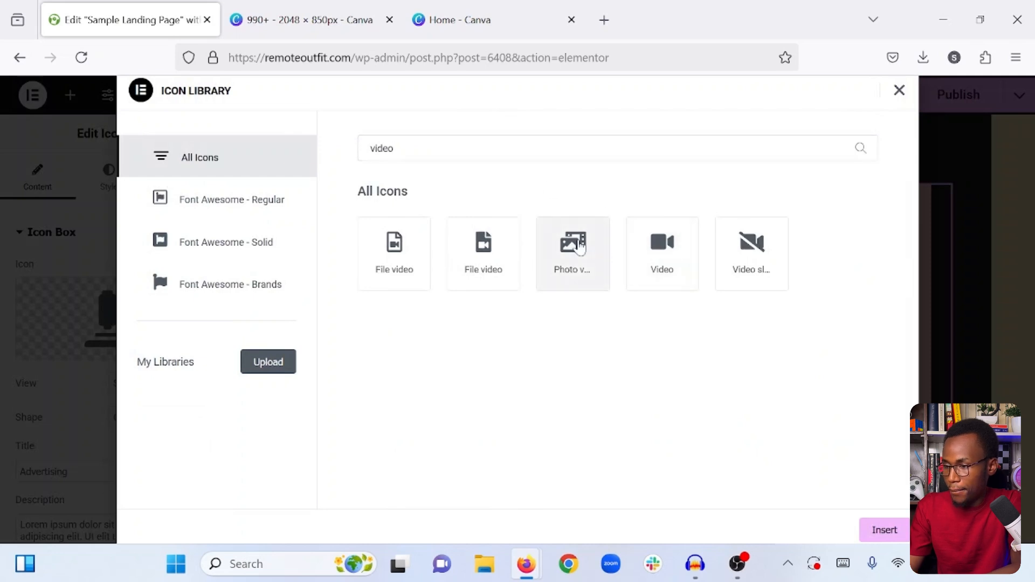
{"action": "left_click", "coordinate": [885, 529]}
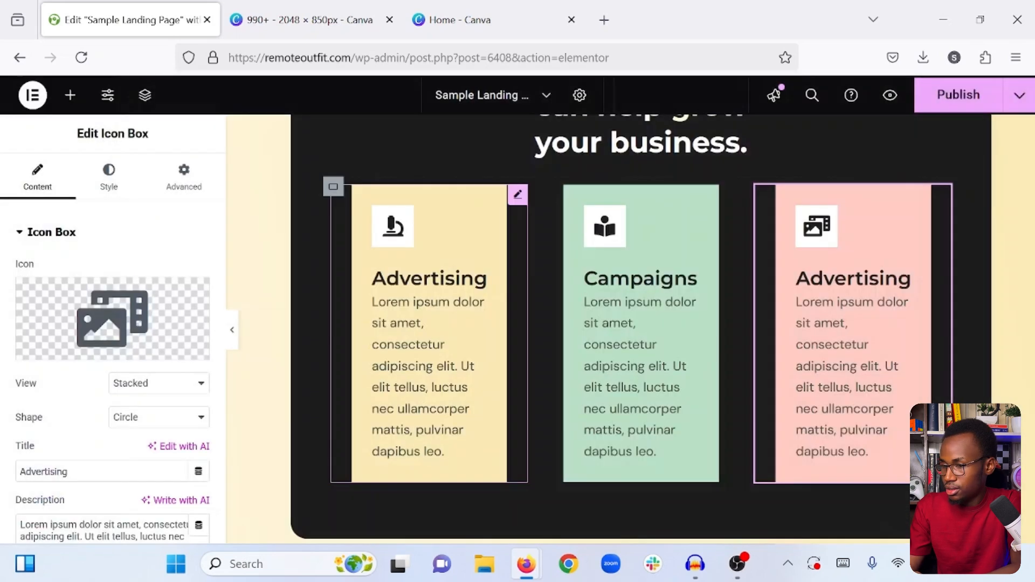
- Change the pink icon box's title to "Videos" and publish the updated page
{"action": "double_click", "coordinate": [43, 471]}
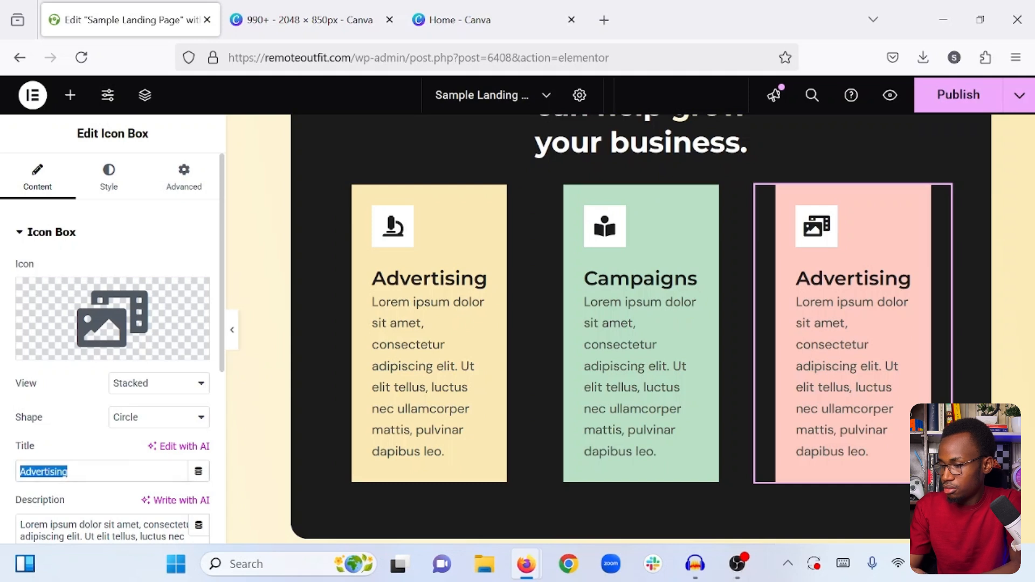
{"action": "type", "text": "Video"}
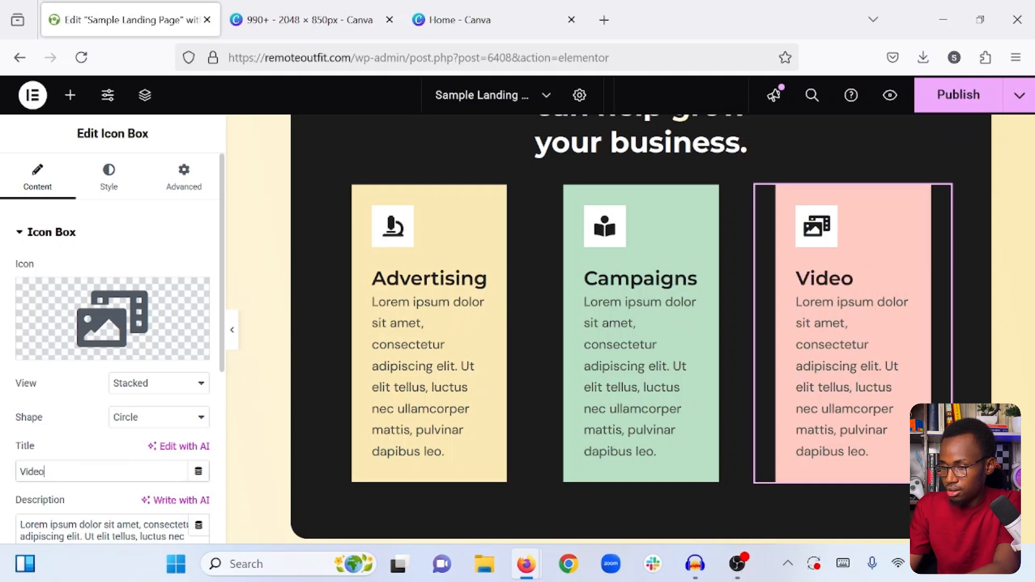
{"action": "type", "text": "s"}
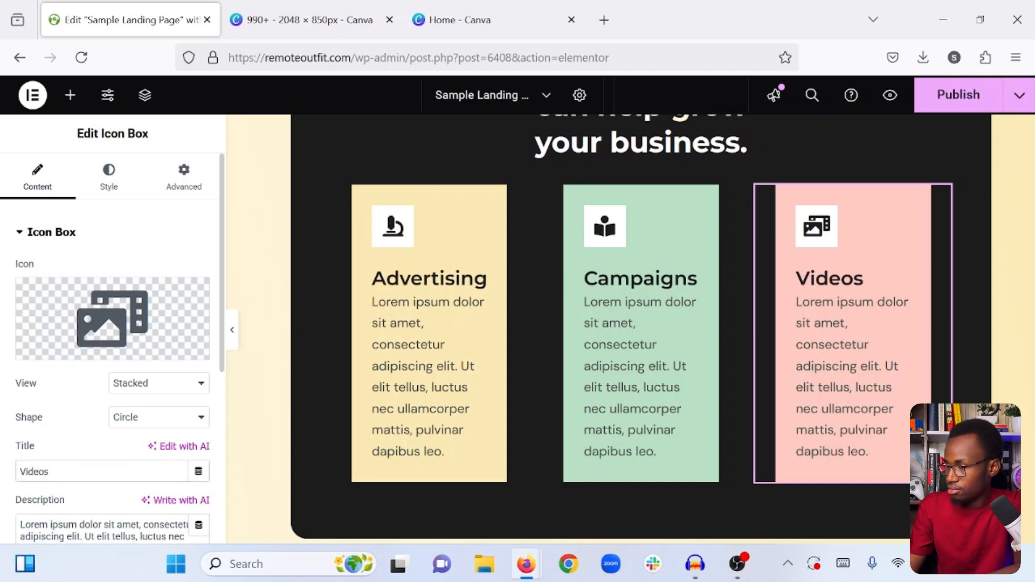
{"action": "left_click", "coordinate": [72, 97]}
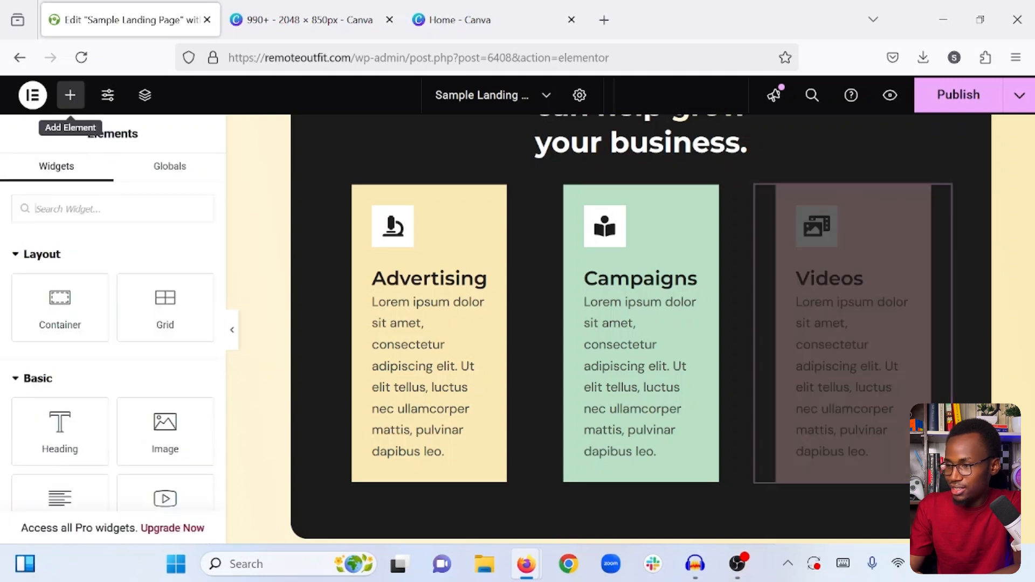
{"action": "left_click", "coordinate": [944, 104]}
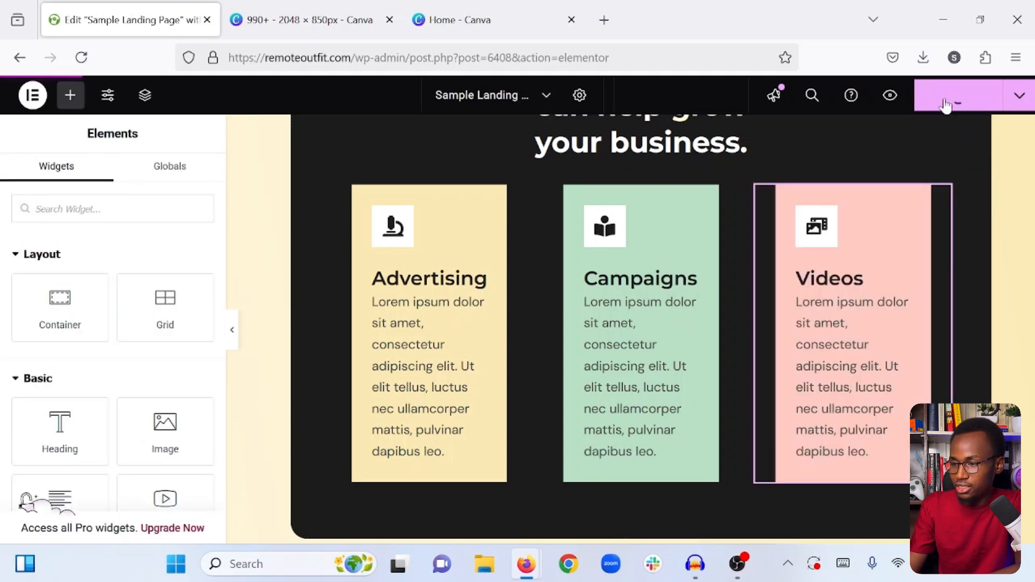
- Preview the hero section and the "What we do" section at full width without the editing controls
{"action": "left_click", "coordinate": [232, 330]}
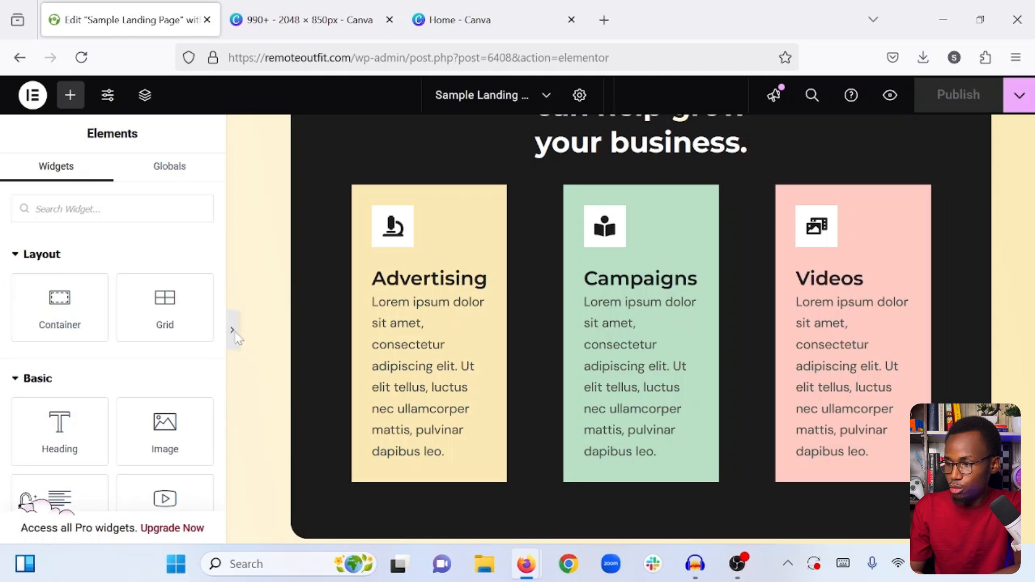
{"action": "scroll", "coordinate": [518, 329], "scroll_direction": "up", "scroll_amount": 10}
{"action": "scroll", "coordinate": [517, 329], "scroll_direction": "down", "scroll_amount": 2}
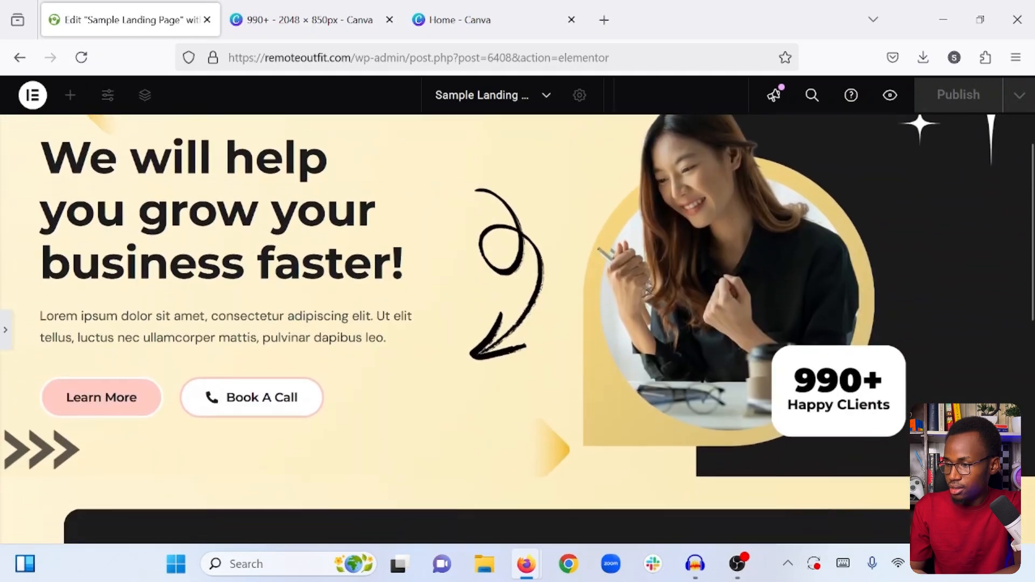
{"action": "scroll", "coordinate": [517, 328], "scroll_direction": "up", "scroll_amount": 1}
{"action": "scroll", "coordinate": [517, 328], "scroll_direction": "down", "scroll_amount": 1}
{"action": "scroll", "coordinate": [549, 257], "scroll_direction": "down", "scroll_amount": 9}
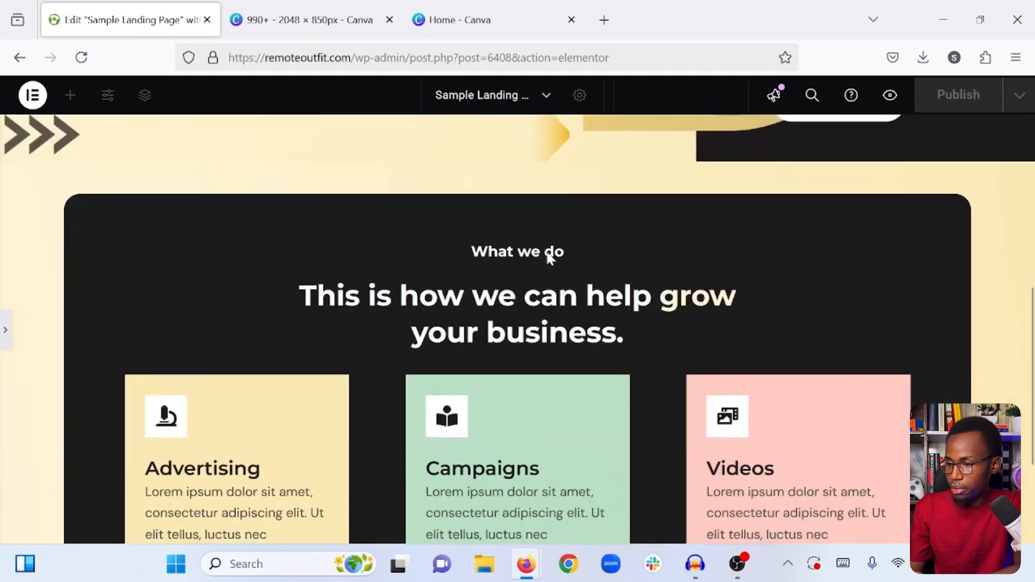
{"action": "scroll", "coordinate": [548, 258], "scroll_direction": "up", "scroll_amount": 3}
{"action": "scroll", "coordinate": [546, 253], "scroll_direction": "down", "scroll_amount": 4}
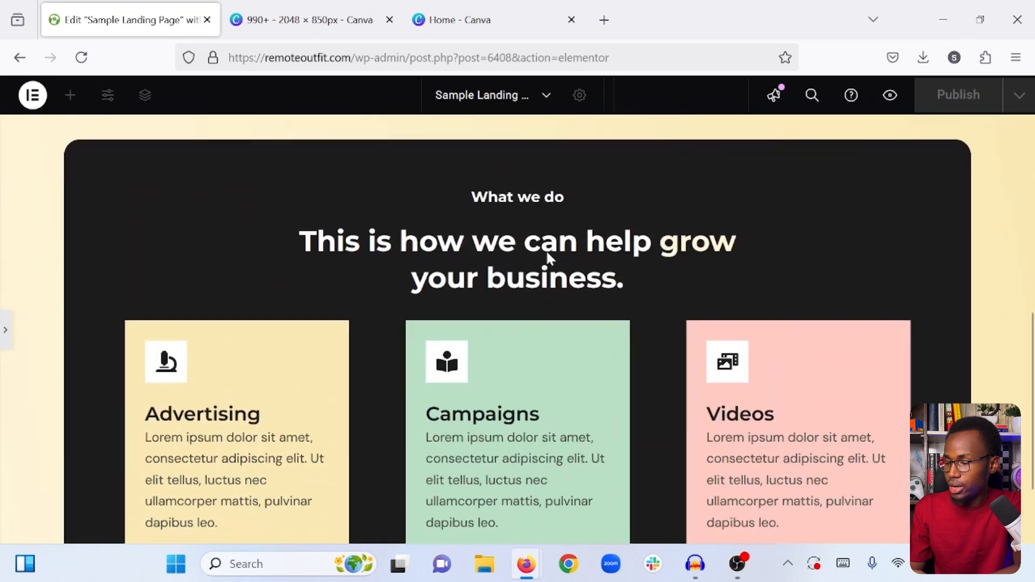
{"action": "scroll", "coordinate": [62, 308], "scroll_direction": "up", "scroll_amount": 6}
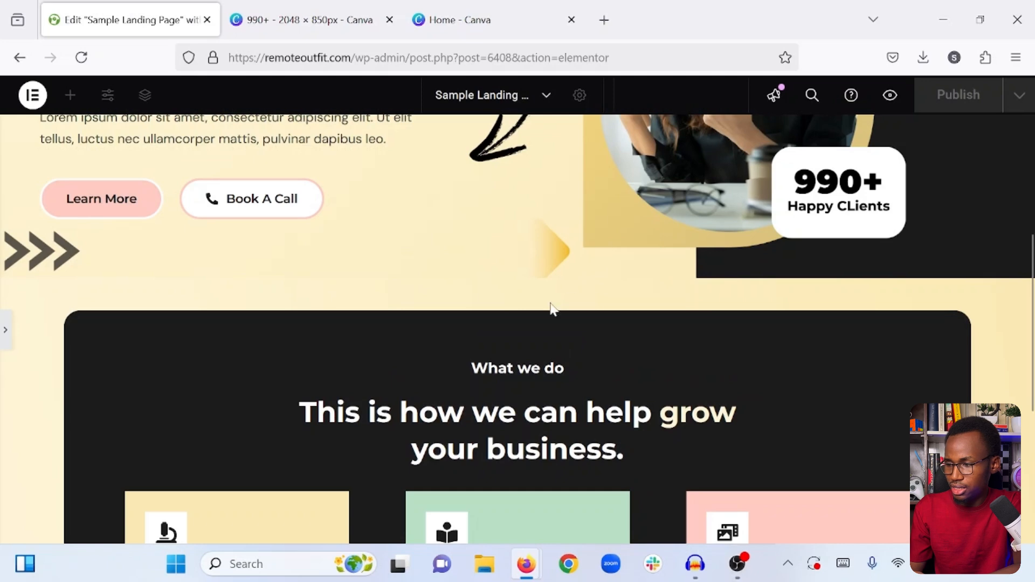
- Set the top and bottom padding of the outer section container around the "What we do" box to 100 px and publish the page
{"action": "left_click", "coordinate": [5, 331]}
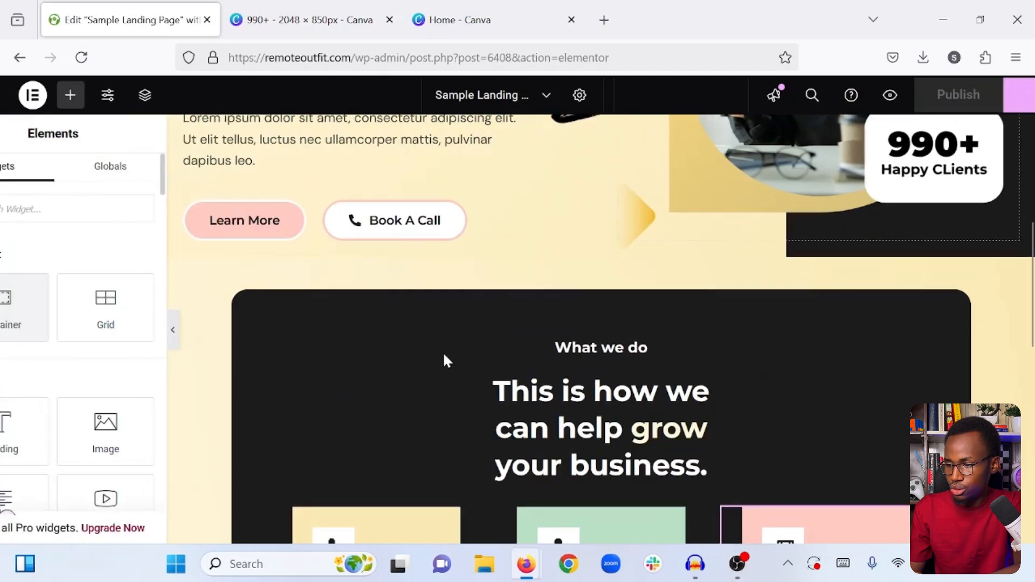
{"action": "scroll", "coordinate": [639, 353], "scroll_direction": "up", "scroll_amount": 2}
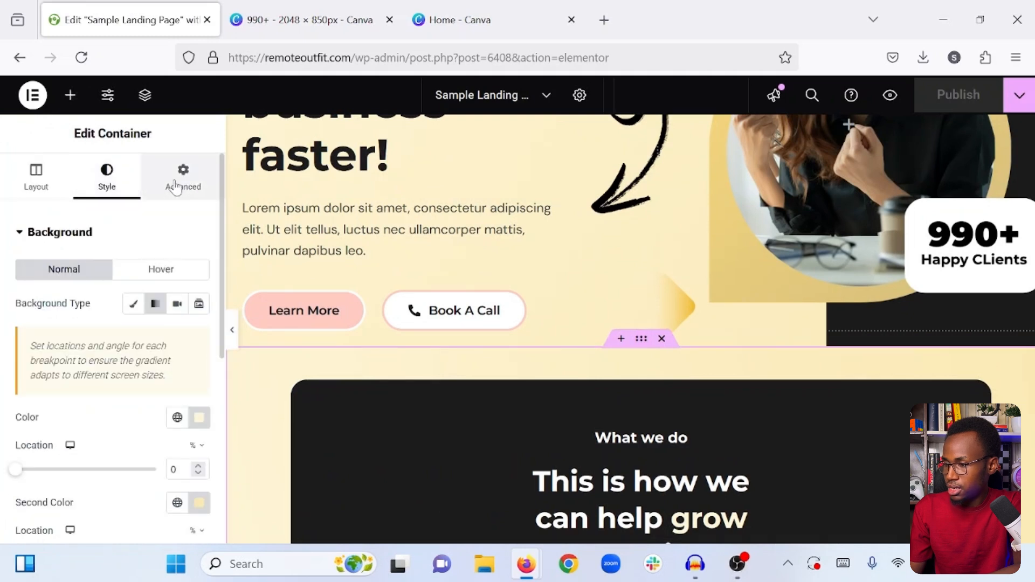
{"action": "left_click", "coordinate": [176, 189]}
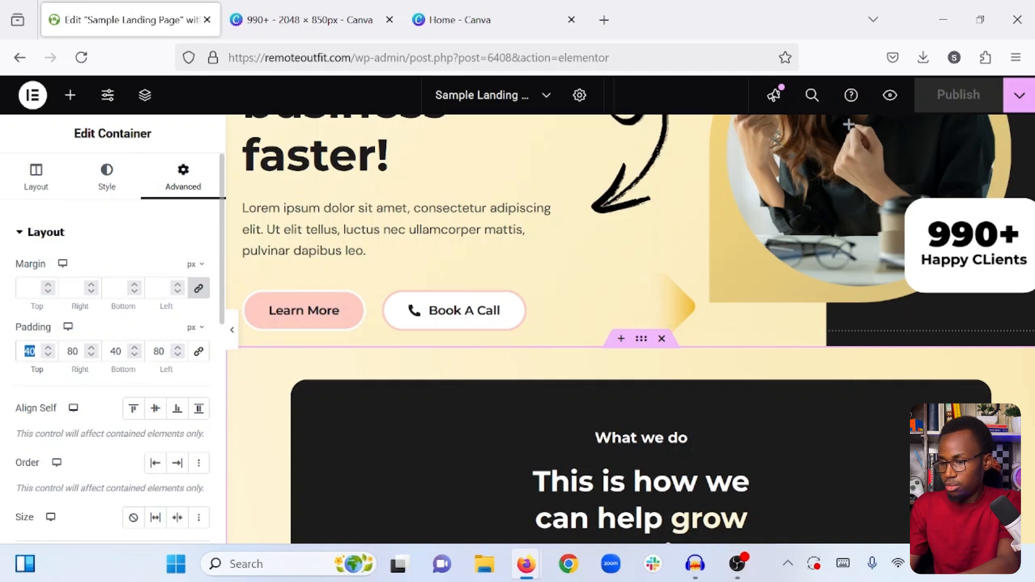
{"action": "type", "text": "100"}
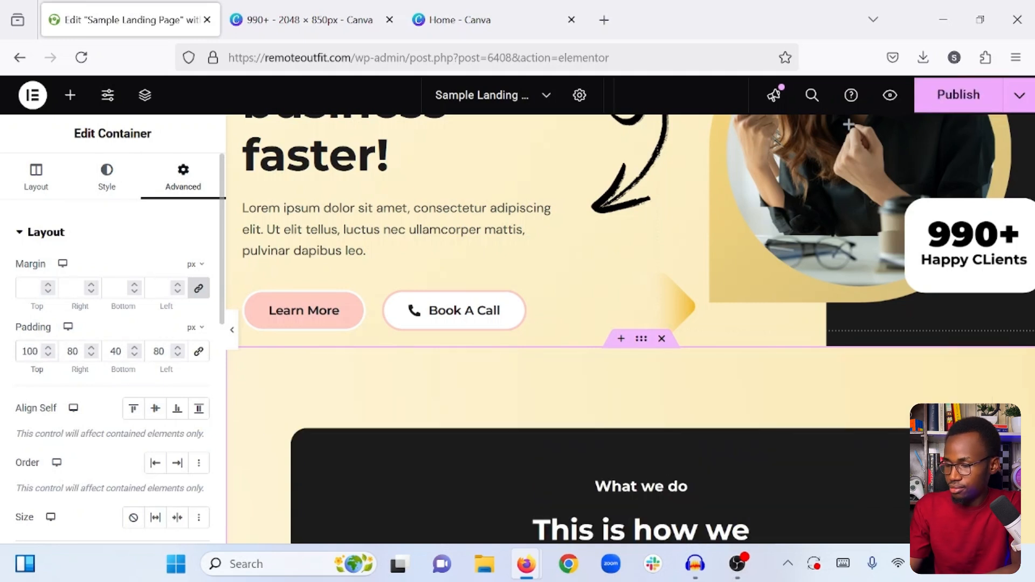
{"action": "scroll", "coordinate": [312, 324], "scroll_direction": "down", "scroll_amount": 10}
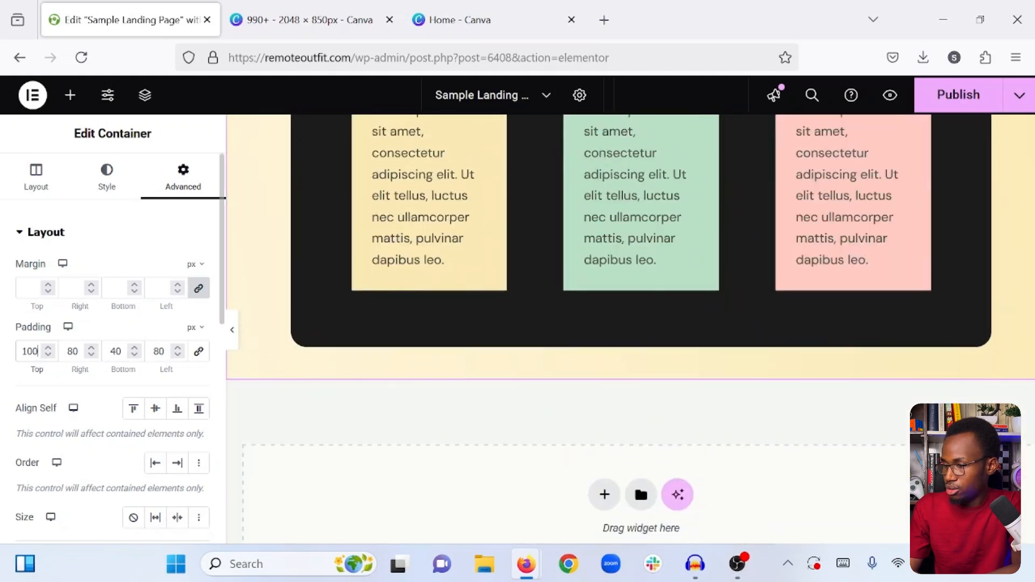
{"action": "left_click_drag", "start_coordinate": [122, 351], "coordinate": [110, 351]}
{"action": "type", "text": "100"}
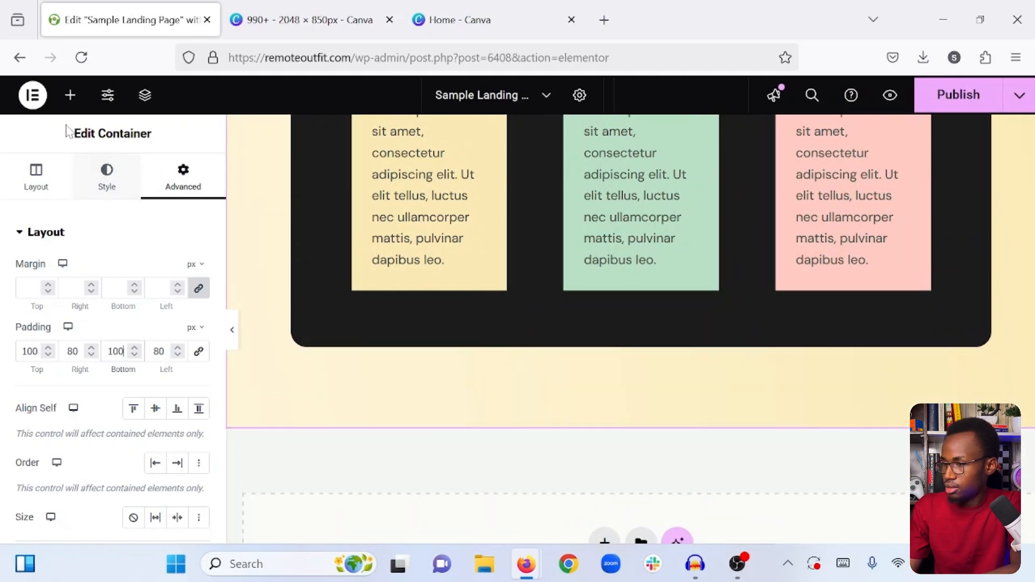
{"action": "scroll", "coordinate": [539, 320], "scroll_direction": "up", "scroll_amount": 2}
{"action": "scroll", "coordinate": [539, 320], "scroll_direction": "up", "scroll_amount": 8}
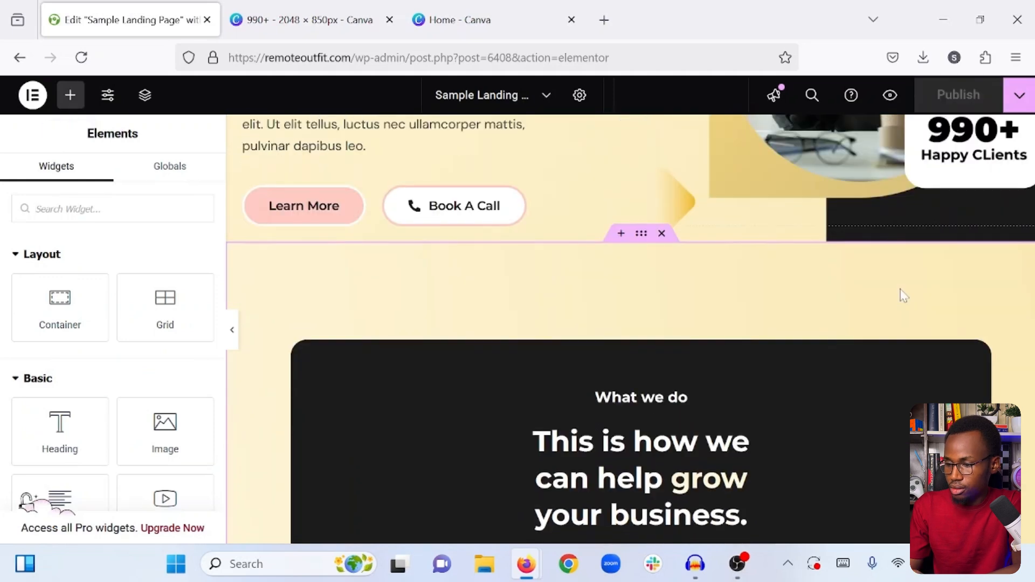
- Add a new single-column Flexbox container below the "What we do" section
{"action": "scroll", "coordinate": [903, 296], "scroll_direction": "down", "scroll_amount": 12}
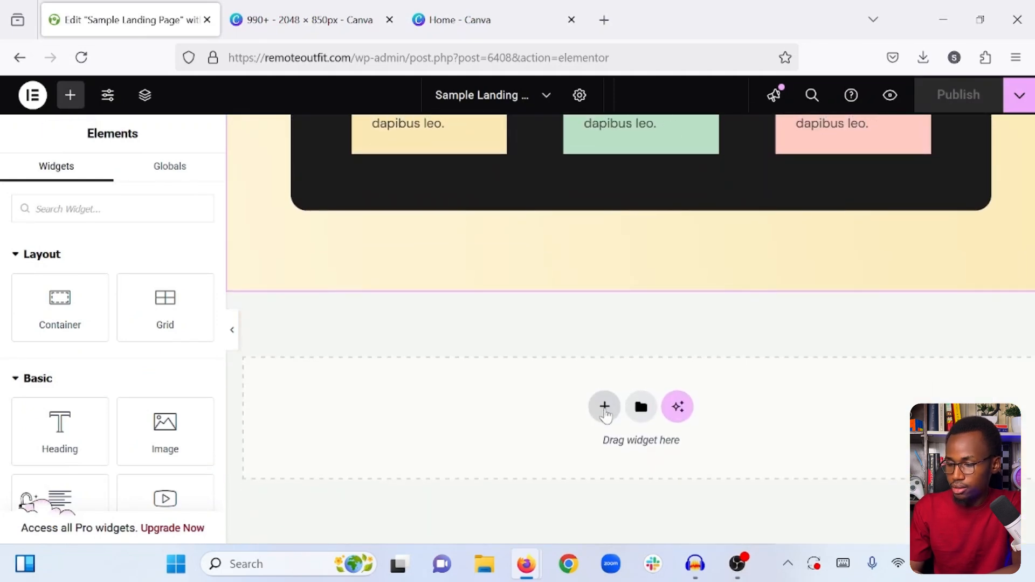
{"action": "left_click", "coordinate": [603, 414]}
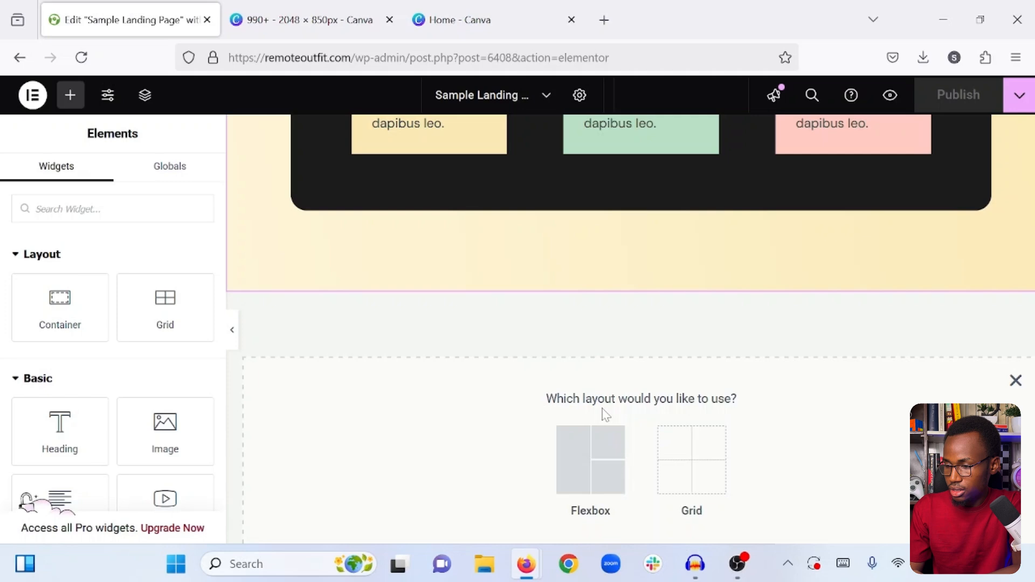
{"action": "left_click", "coordinate": [570, 460]}
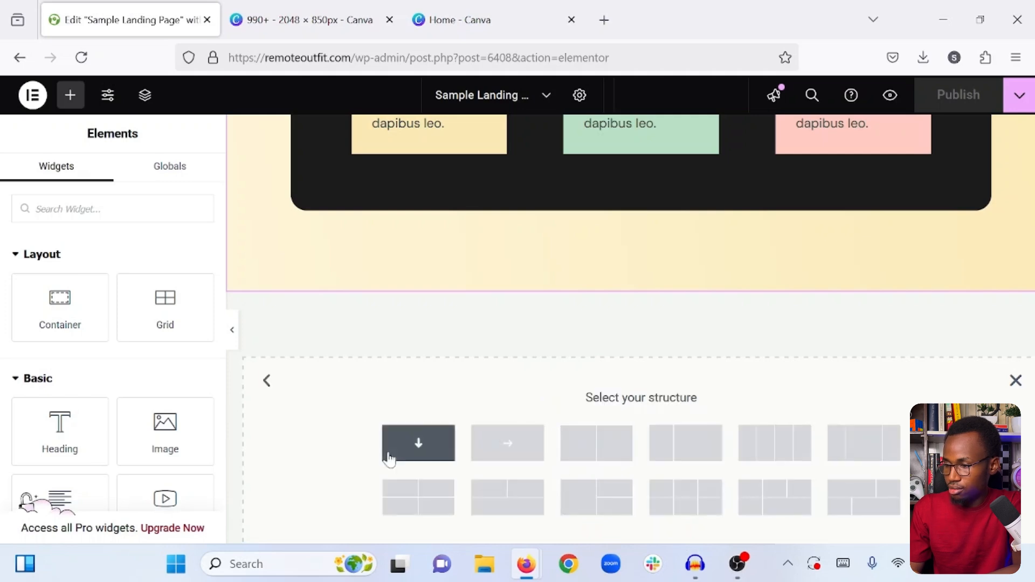
{"action": "left_click", "coordinate": [389, 459]}
- Copy the "What we do" section's outer container and paste its style onto the new empty container below it
{"action": "scroll", "coordinate": [539, 356], "scroll_direction": "up", "scroll_amount": 8}
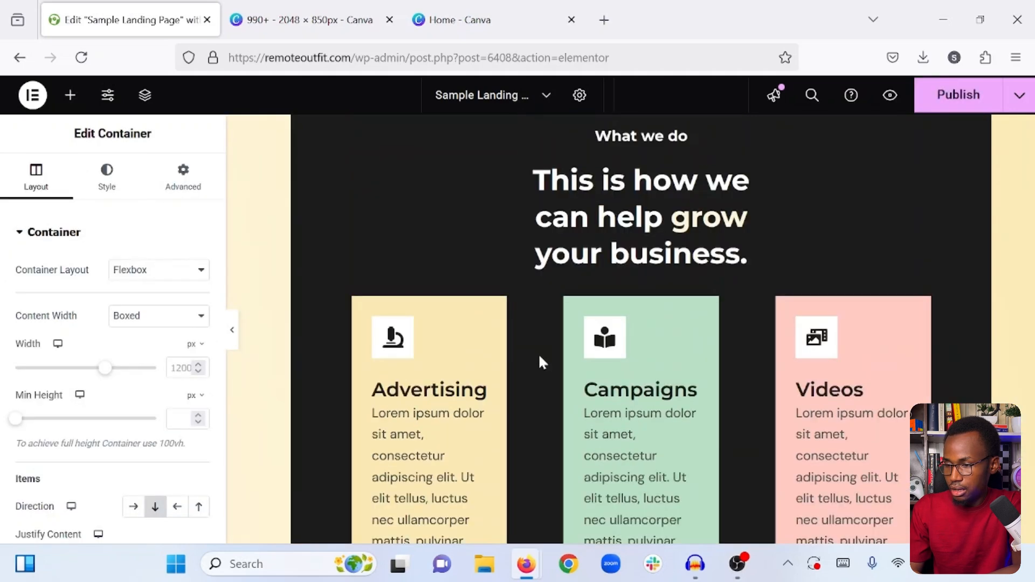
{"action": "scroll", "coordinate": [538, 354], "scroll_direction": "up", "scroll_amount": 4}
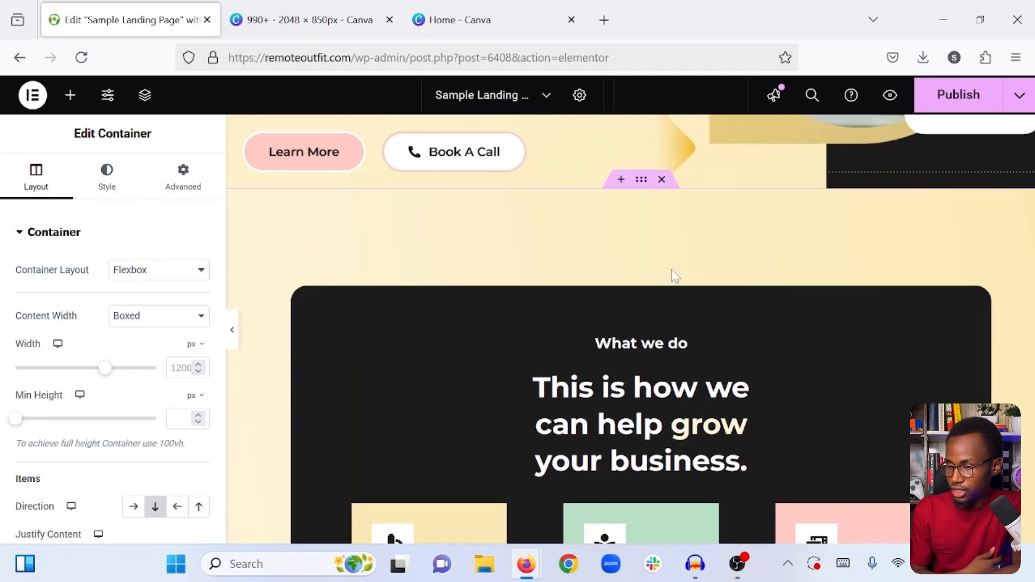
{"action": "right_click", "coordinate": [640, 181]}
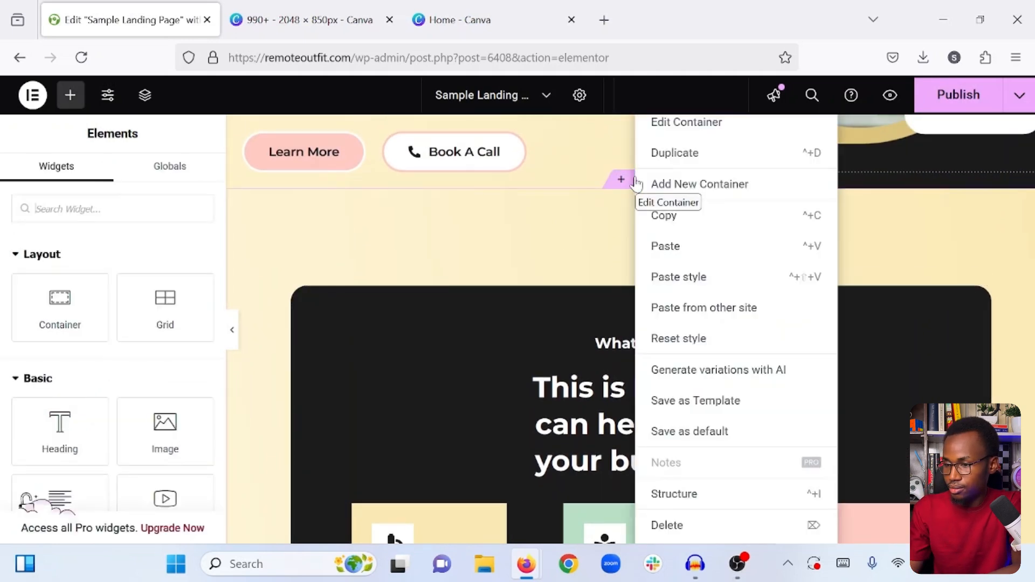
{"action": "left_click", "coordinate": [700, 216]}
{"action": "scroll", "coordinate": [701, 216], "scroll_direction": "down", "scroll_amount": 10}
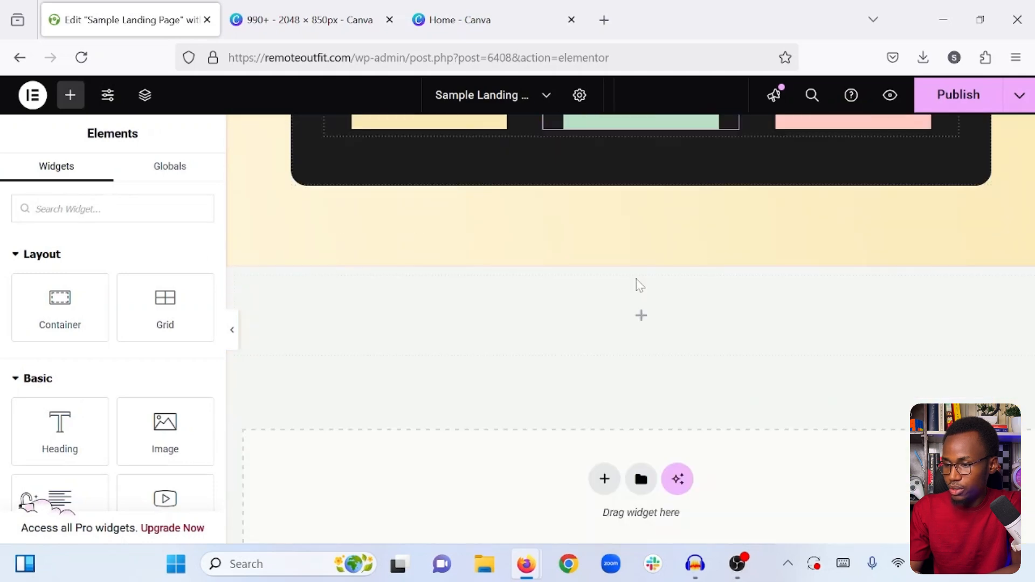
{"action": "right_click", "coordinate": [641, 259]}
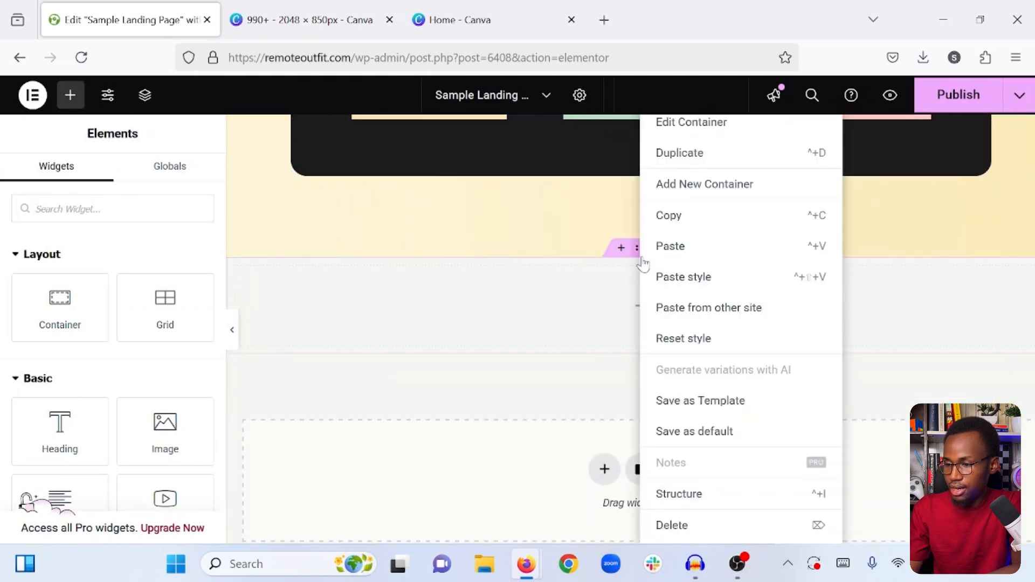
{"action": "left_click", "coordinate": [688, 278]}
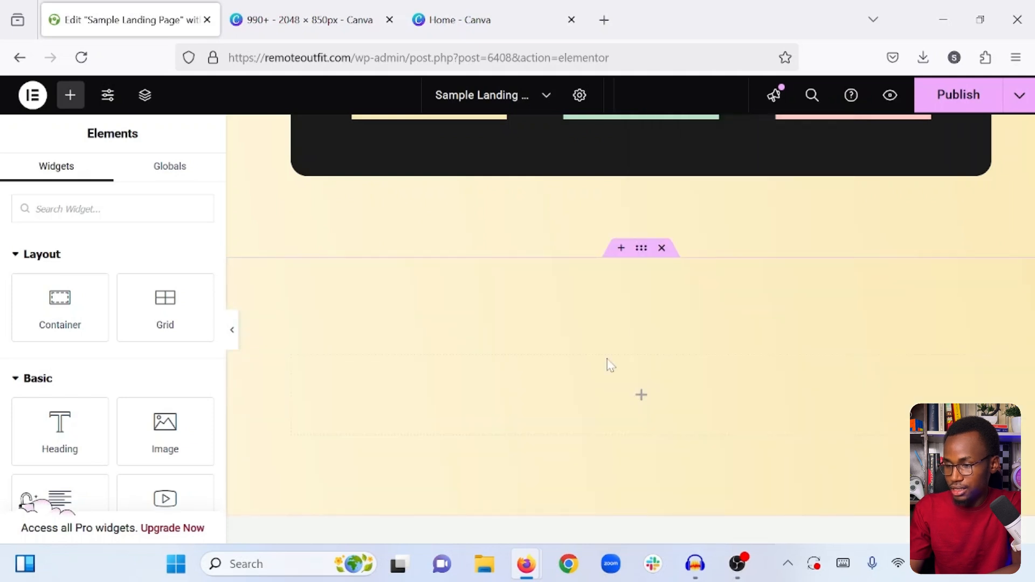
- Change the new container's background gradient to a white second color and an angle of 140 degrees
{"action": "scroll", "coordinate": [609, 365], "scroll_direction": "down", "scroll_amount": 2}
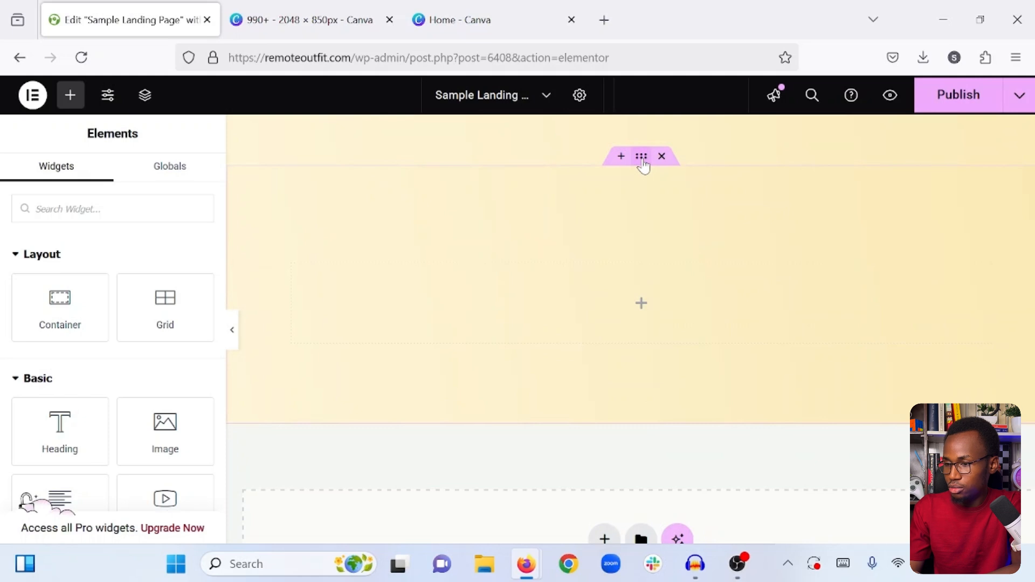
{"action": "left_click", "coordinate": [642, 161]}
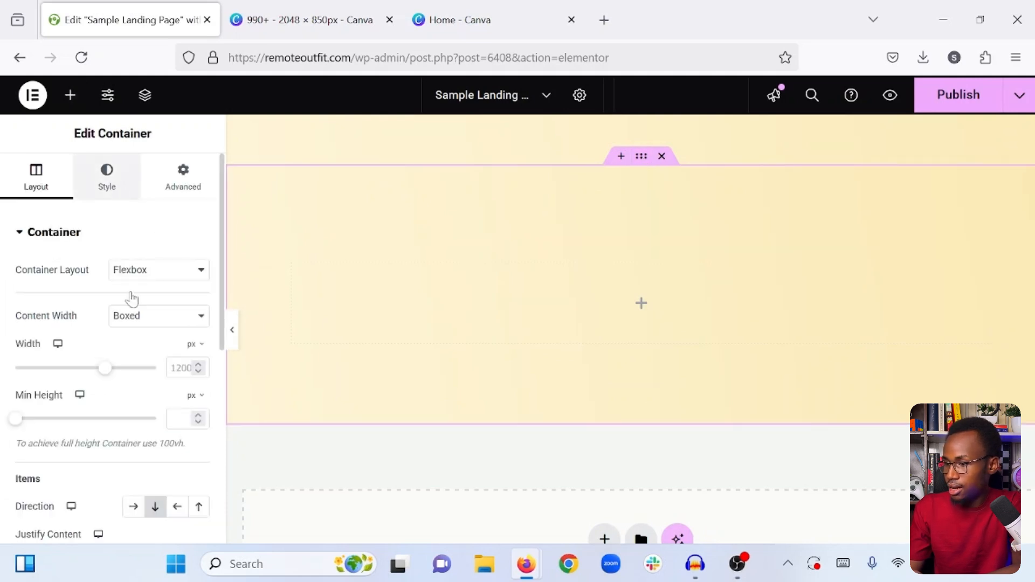
{"action": "scroll", "coordinate": [132, 317], "scroll_direction": "down", "scroll_amount": 2}
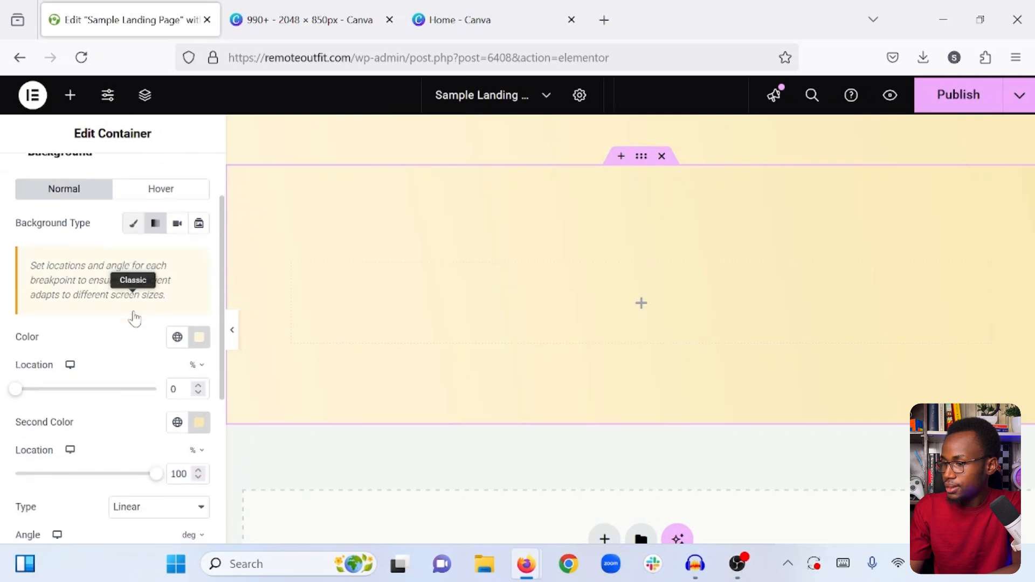
{"action": "left_click", "coordinate": [199, 418]}
{"action": "double_click", "coordinate": [126, 374]}
{"action": "type", "text": "#EAE3CE"}
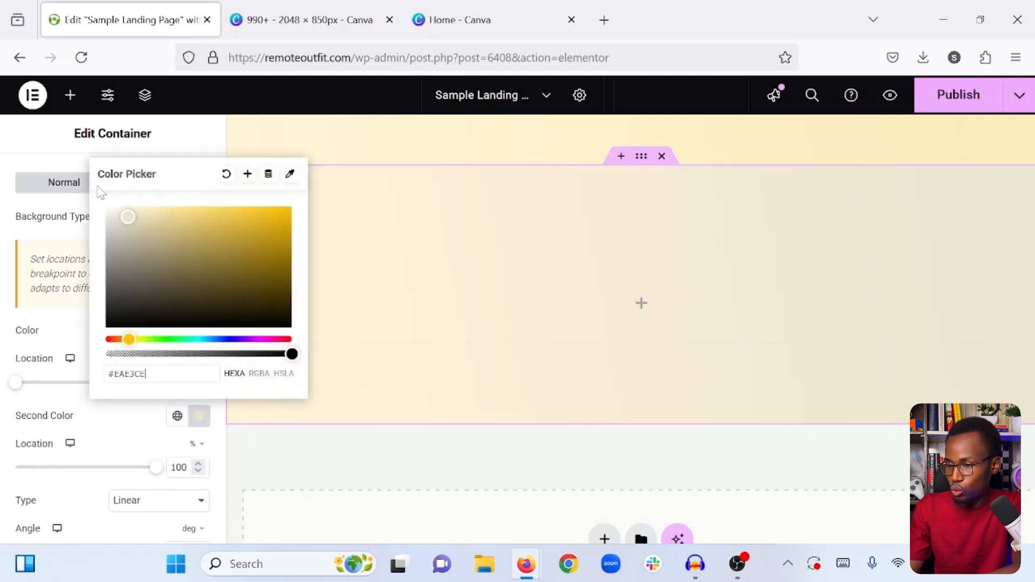
{"action": "left_click_drag", "start_coordinate": [128, 217], "coordinate": [97, 187]}
{"action": "left_click", "coordinate": [134, 434]}
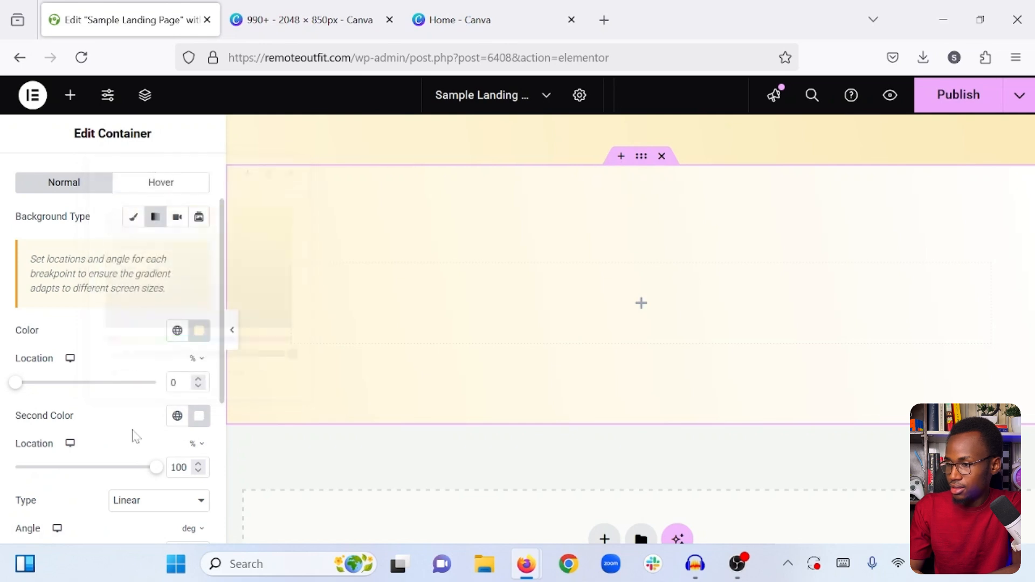
{"action": "scroll", "coordinate": [135, 435], "scroll_direction": "down", "scroll_amount": 1}
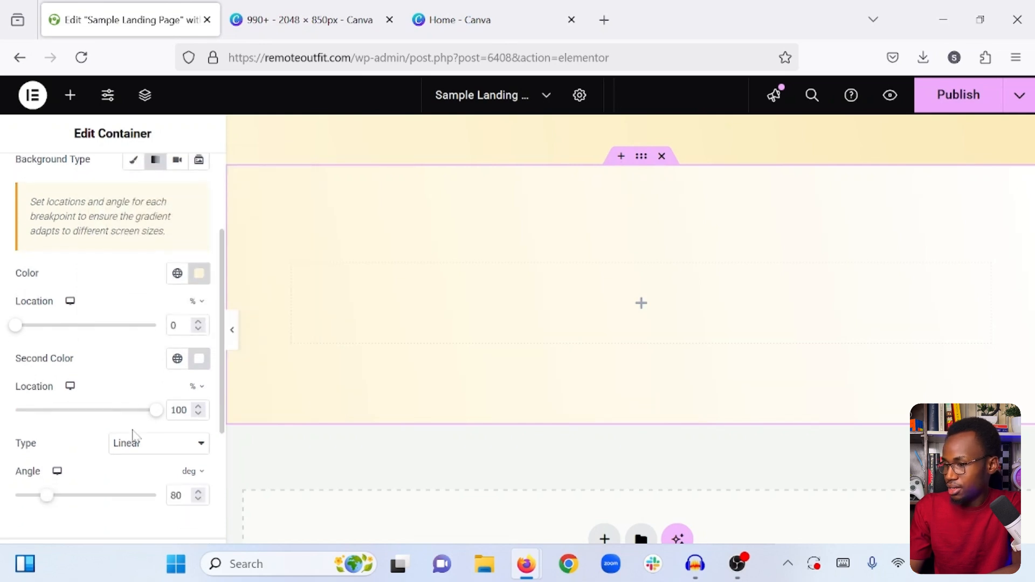
{"action": "left_click_drag", "start_coordinate": [47, 501], "coordinate": [72, 489]}
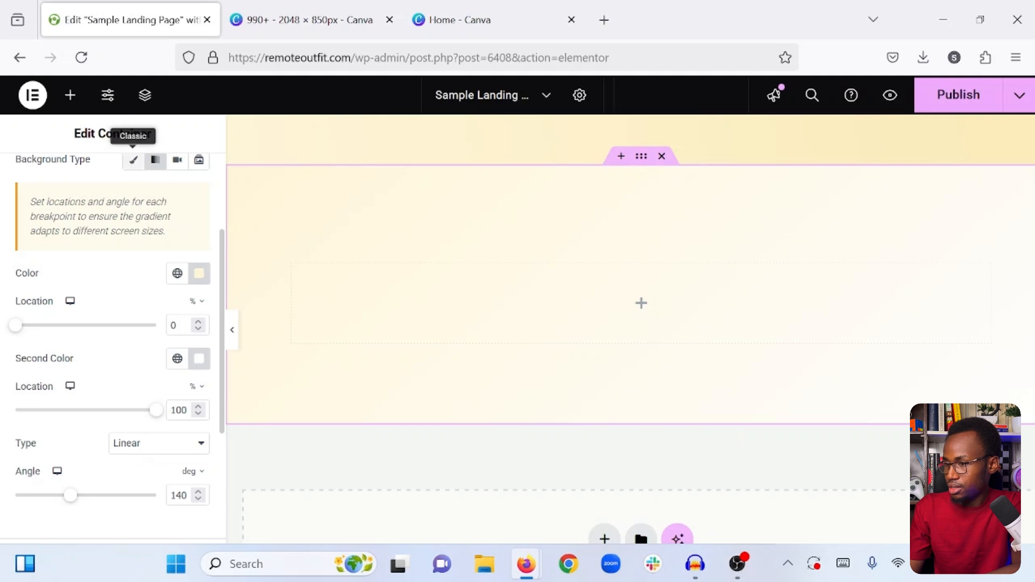
- Insert an inner container into the new section and duplicate it
{"action": "left_click", "coordinate": [70, 95]}
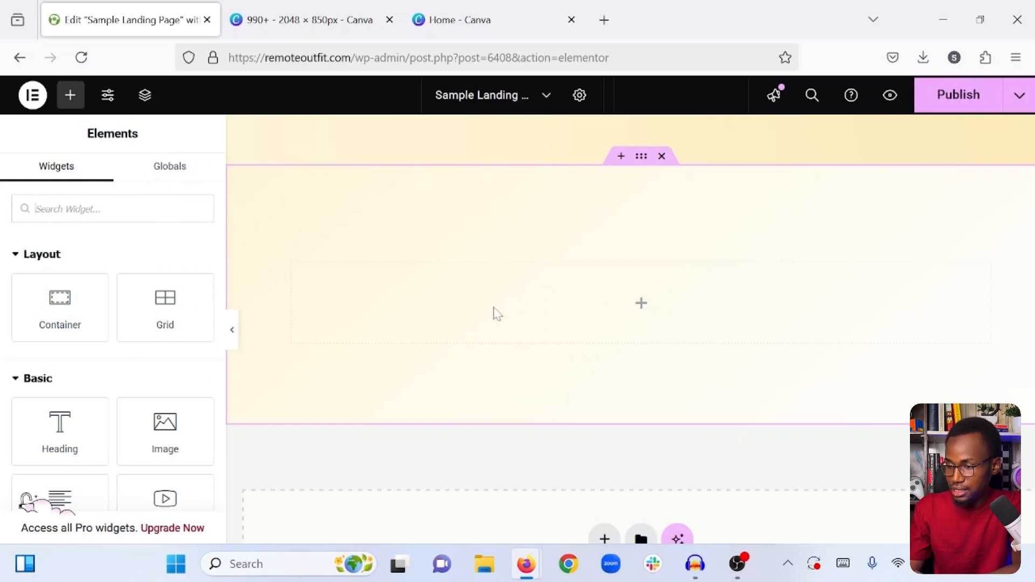
{"action": "left_click_drag", "start_coordinate": [64, 293], "coordinate": [415, 300]}
{"action": "left_click_drag", "start_coordinate": [414, 299], "coordinate": [416, 303]}
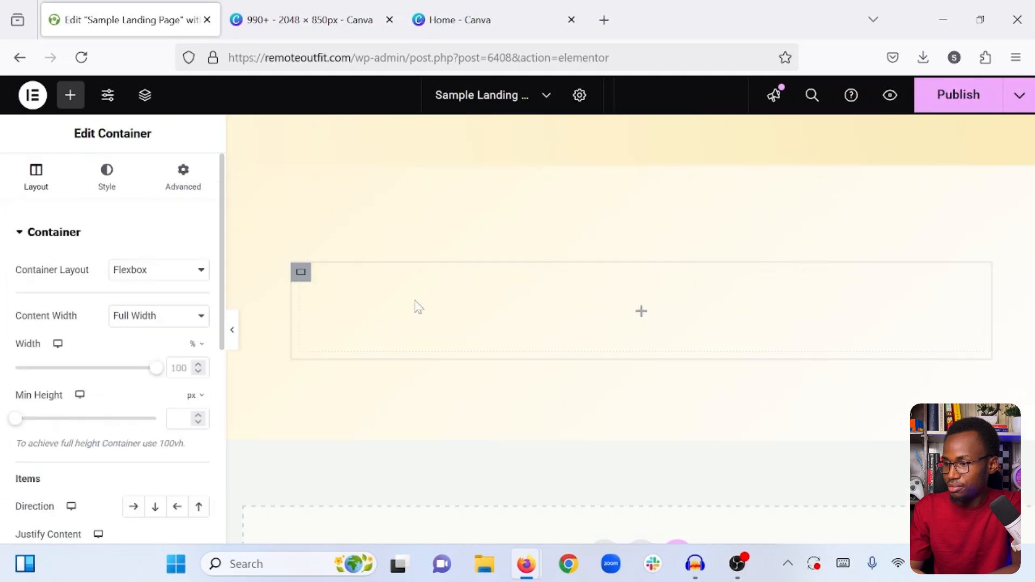
{"action": "right_click", "coordinate": [300, 271]}
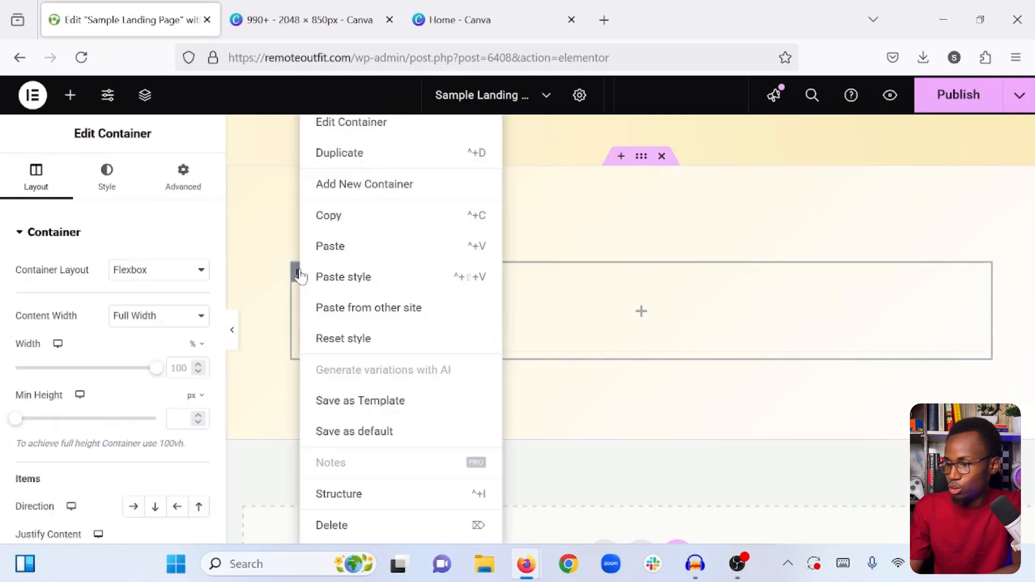
{"action": "left_click", "coordinate": [370, 152]}
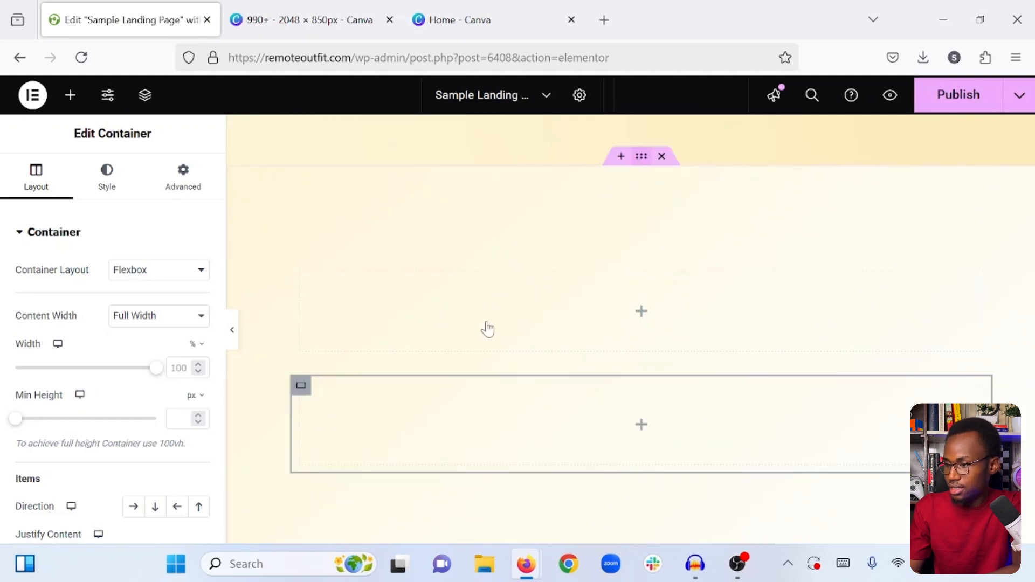
- Set the new section's item direction to horizontal row so its two inner containers sit side by side, and publish the page
{"action": "left_click", "coordinate": [107, 175]}
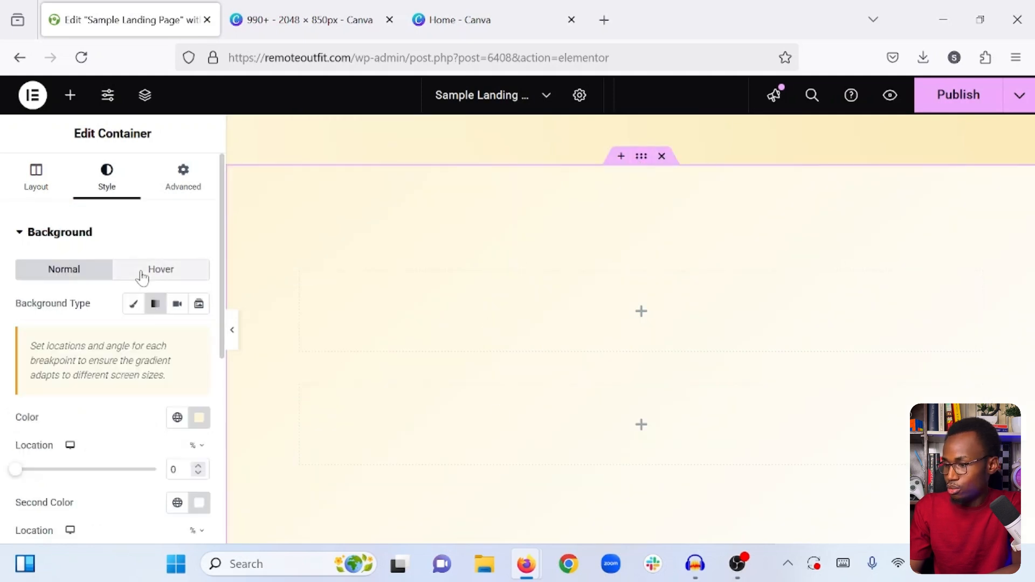
{"action": "left_click", "coordinate": [38, 173]}
{"action": "scroll", "coordinate": [42, 296], "scroll_direction": "down", "scroll_amount": 3}
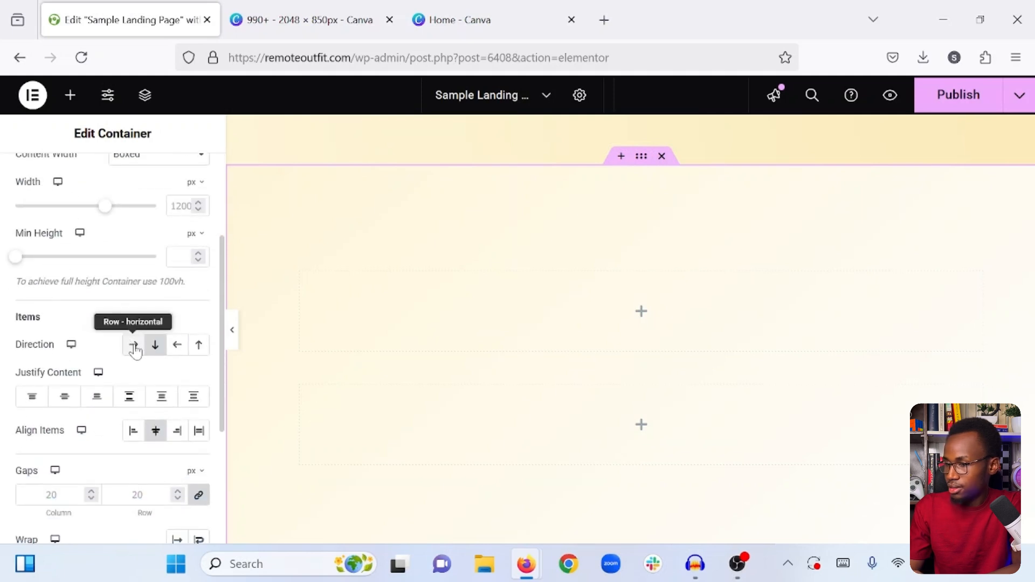
{"action": "left_click", "coordinate": [134, 347]}
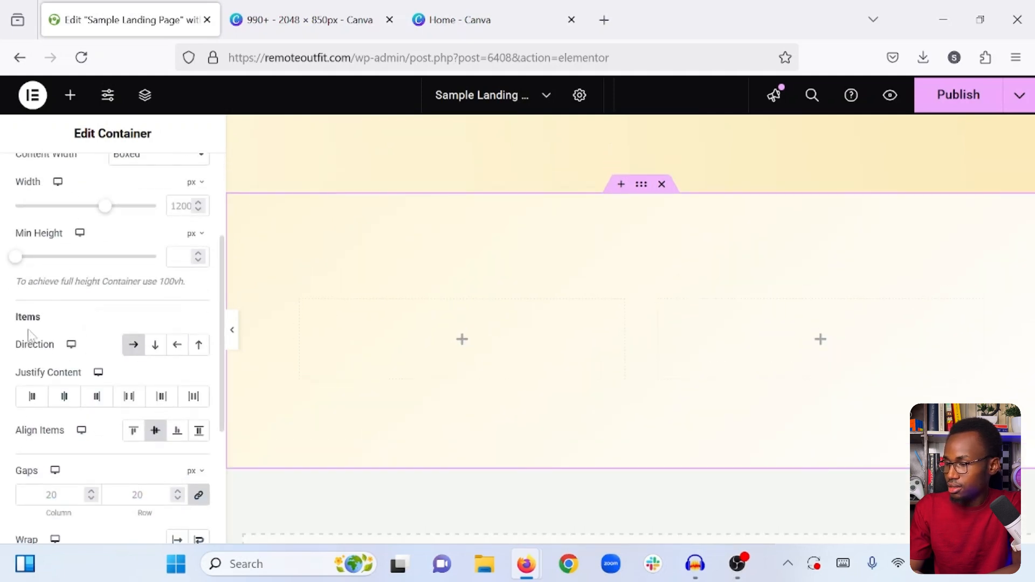
{"action": "scroll", "coordinate": [30, 337], "scroll_direction": "up", "scroll_amount": 3}
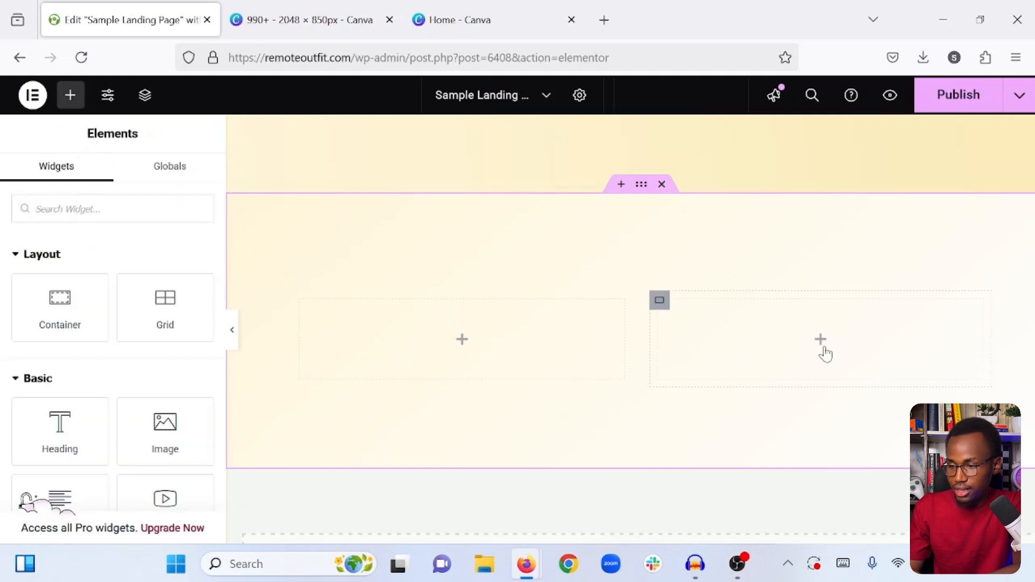
{"action": "left_click", "coordinate": [950, 96]}
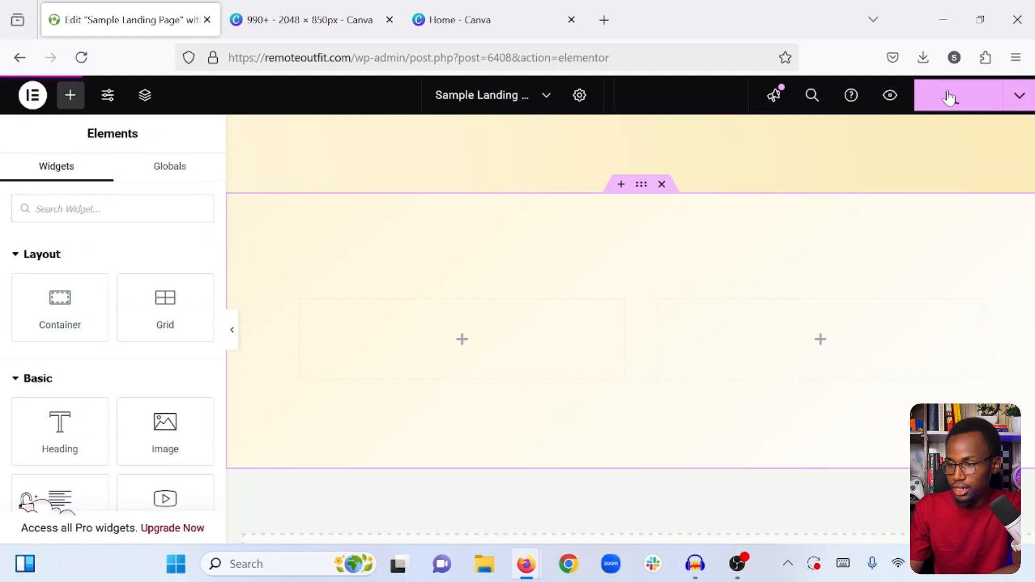
- Switch to the Canva home page and create a new custom-size design of 1090 × 1450 px
{"action": "left_click", "coordinate": [474, 19]}
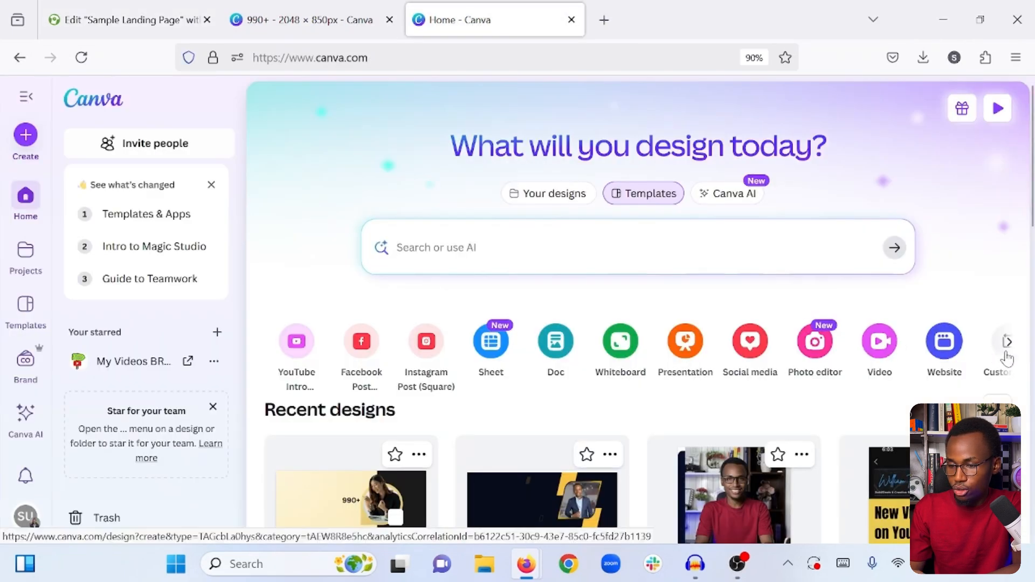
{"action": "left_click", "coordinate": [1007, 341]}
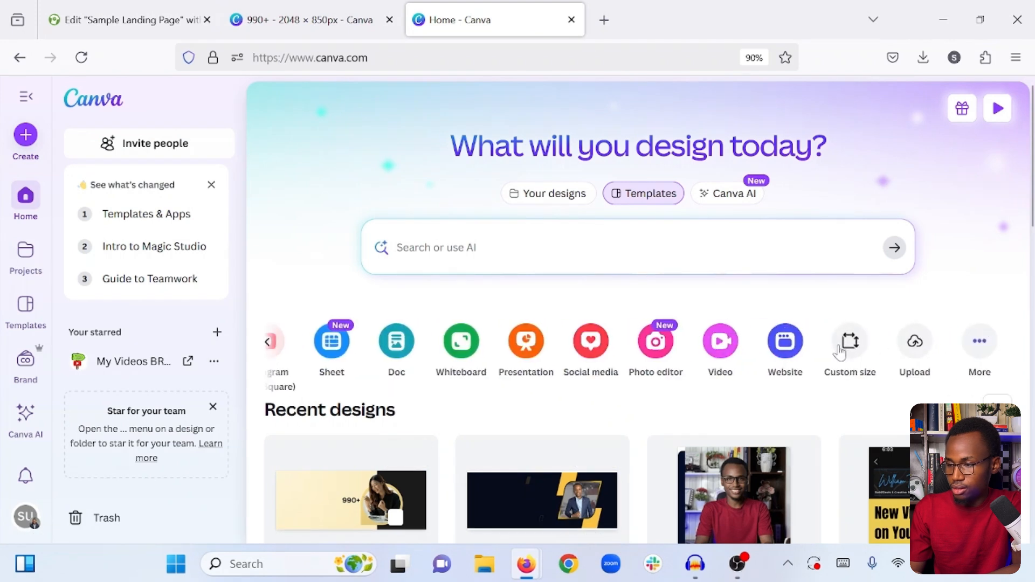
{"action": "left_click", "coordinate": [842, 351]}
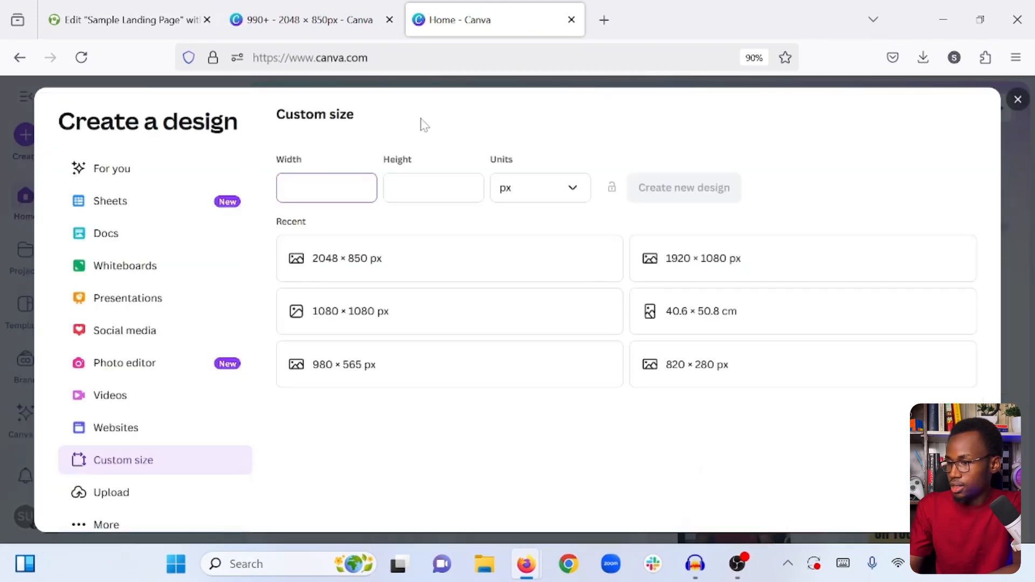
{"action": "type", "text": "10"}
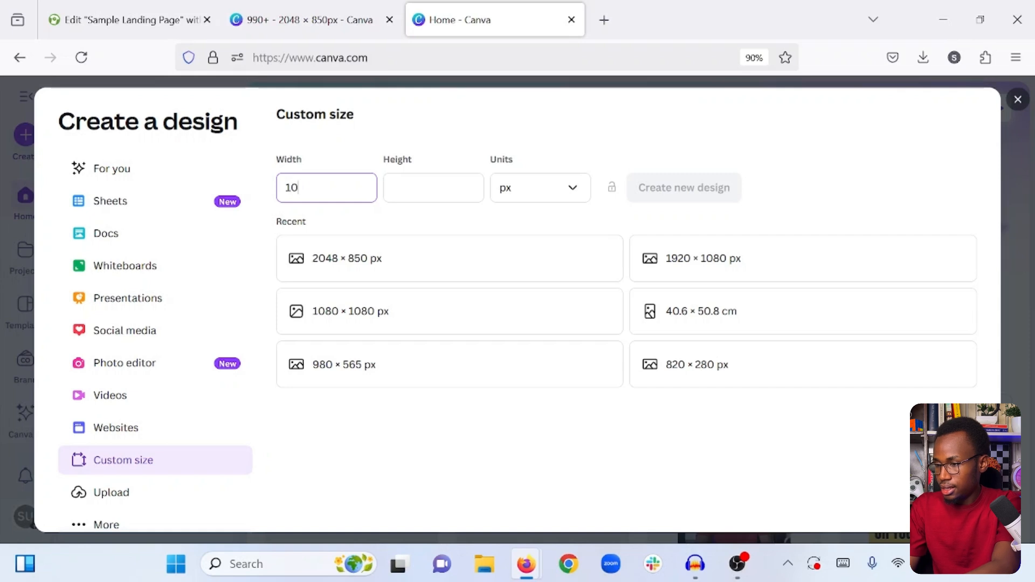
{"action": "type", "text": "90"}
{"action": "key", "text": "Tab"}
{"action": "type", "text": "1450"}
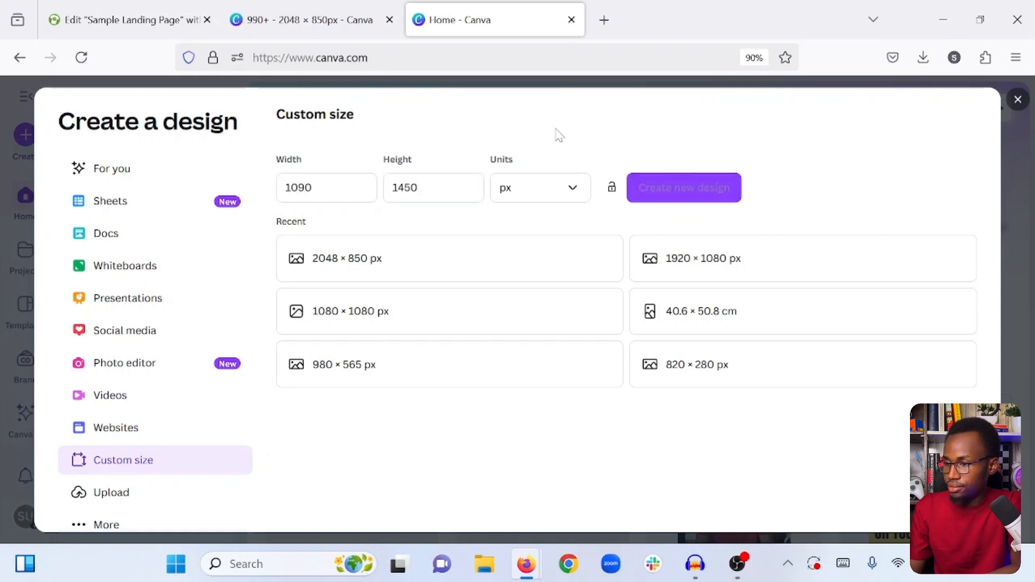
{"action": "left_click", "coordinate": [664, 186]}
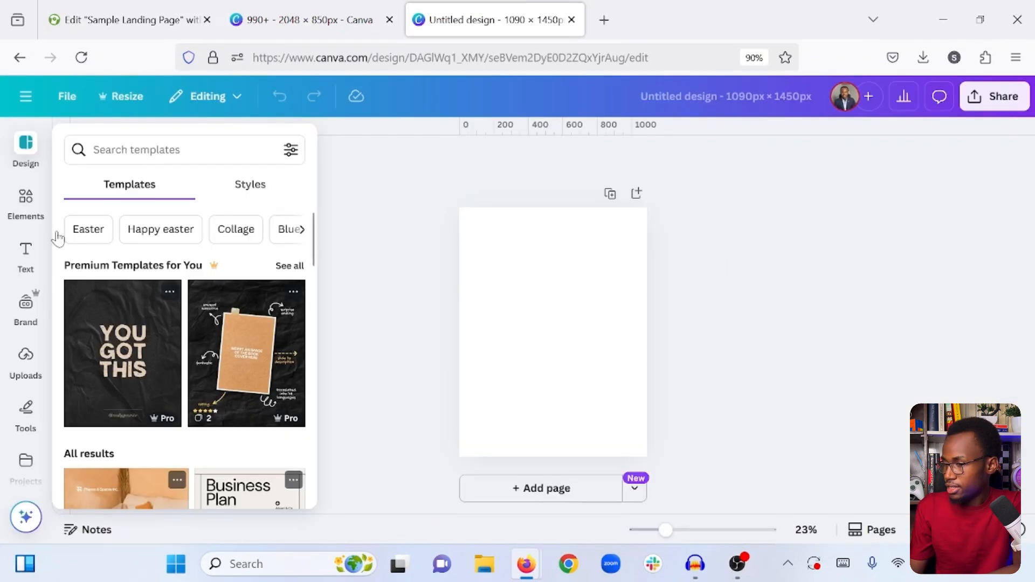
- Add a square shape to the blank page and fill it with color #fbdb7e
{"action": "left_click", "coordinate": [34, 214]}
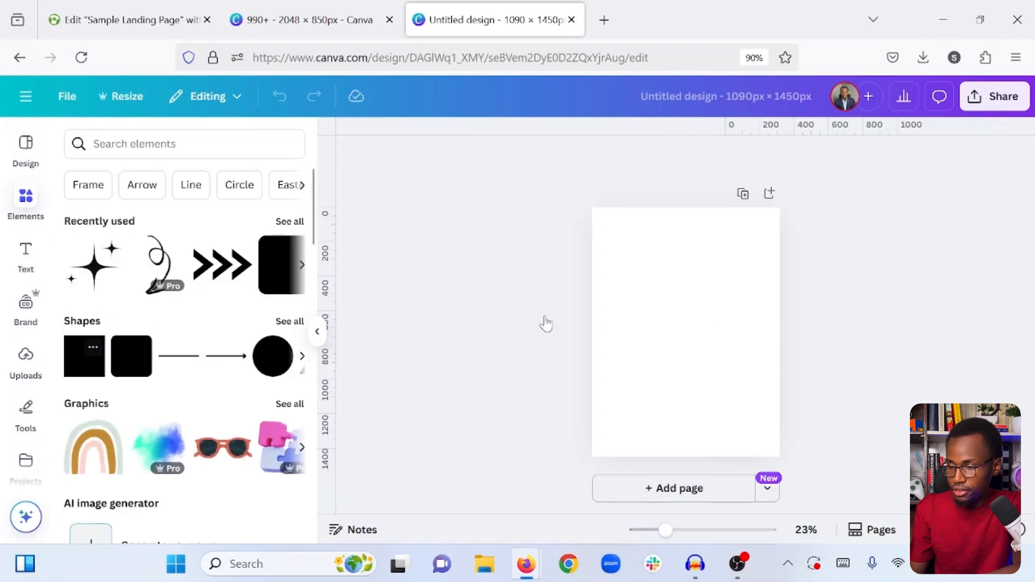
{"action": "left_click_drag", "start_coordinate": [681, 324], "coordinate": [684, 323]}
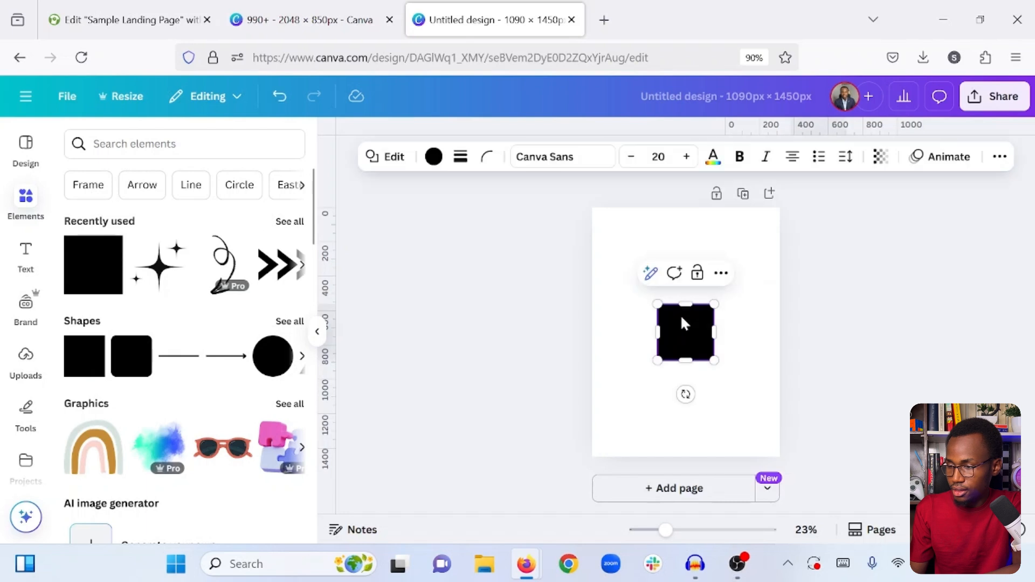
{"action": "left_click", "coordinate": [434, 157]}
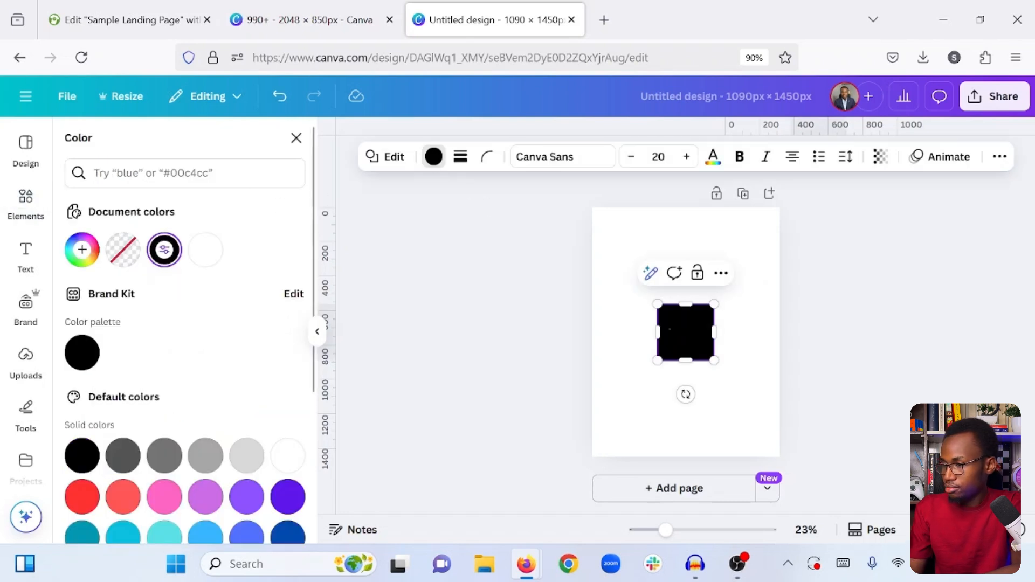
{"action": "type", "text": "#fbdb7e"}
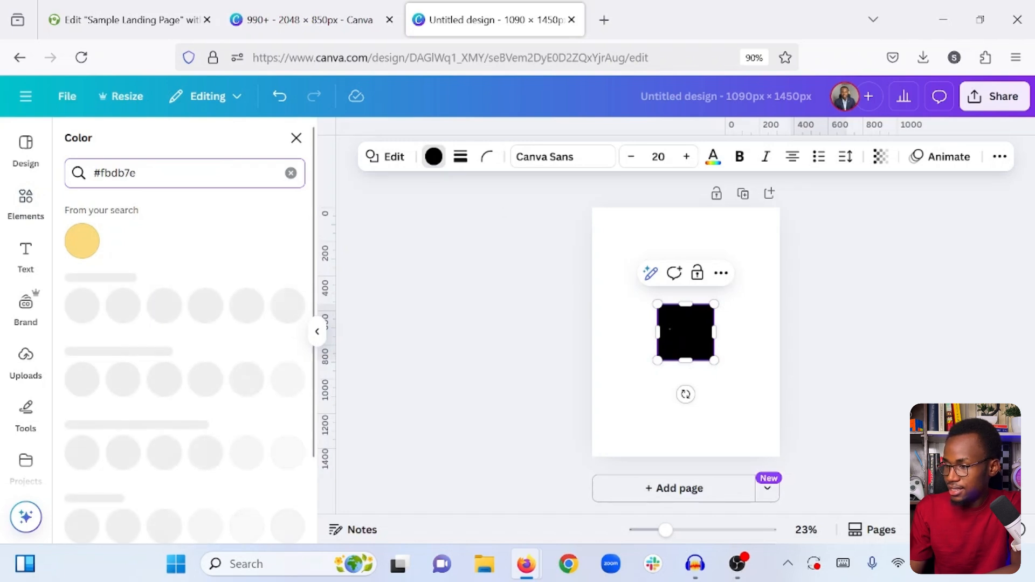
{"action": "left_click", "coordinate": [82, 241]}
- Enlarge the yellow square into a tall rectangle of about 933 × 1218 px reaching the page's bottom edge
{"action": "left_click_drag", "start_coordinate": [654, 298], "coordinate": [608, 247]}
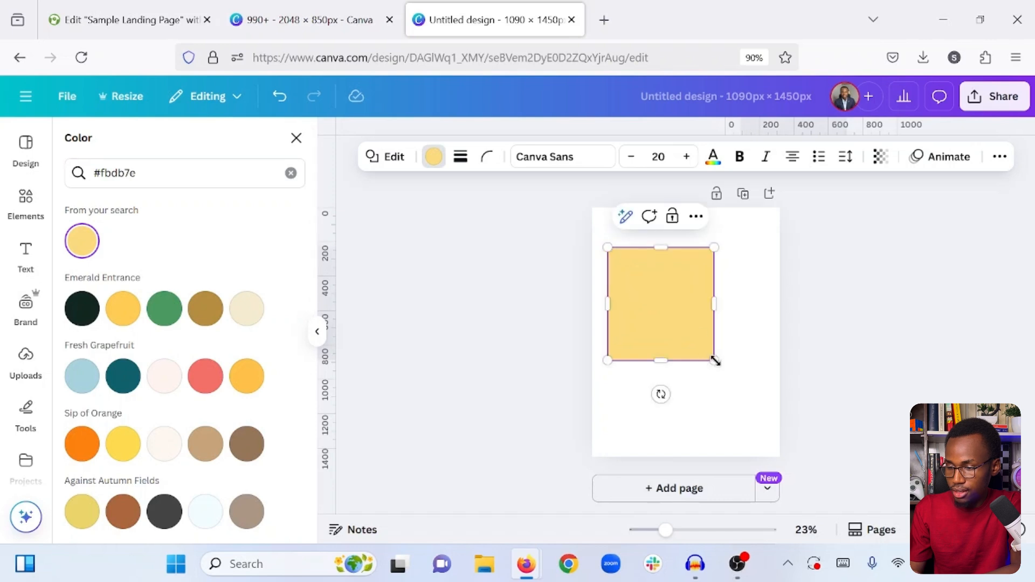
{"action": "left_click_drag", "start_coordinate": [749, 423], "coordinate": [767, 457]}
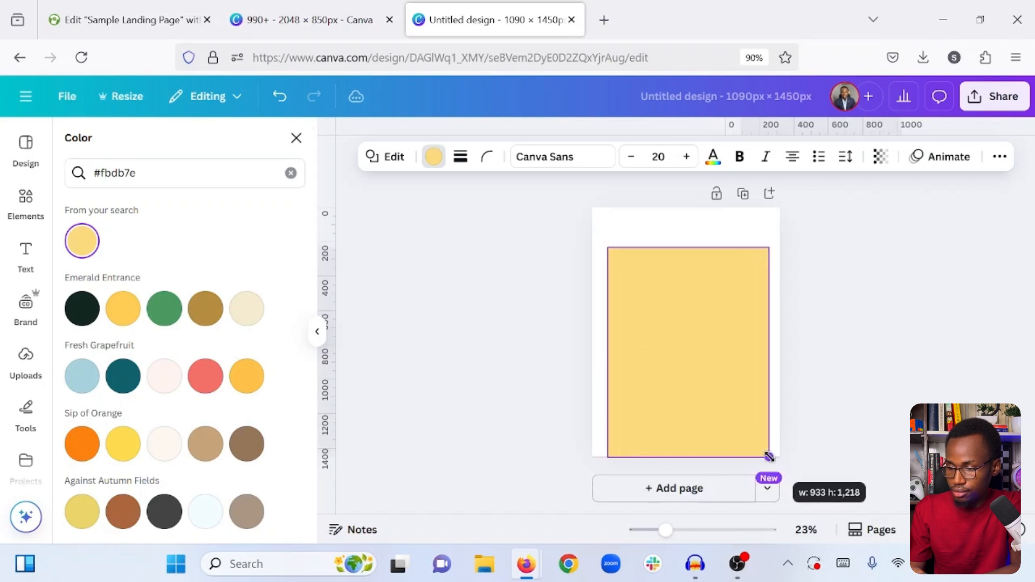
{"action": "left_click", "coordinate": [488, 306]}
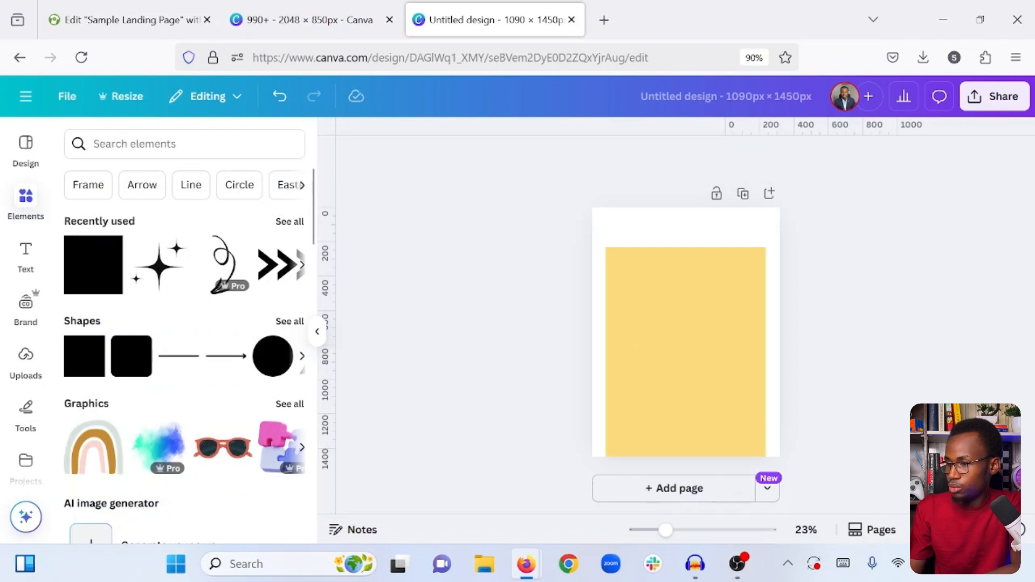
- Search the elements for "texture", add a brushed texture graphic over the yellow rectangle and enlarge it
{"action": "left_click", "coordinate": [162, 144]}
{"action": "type", "text": "tex"}
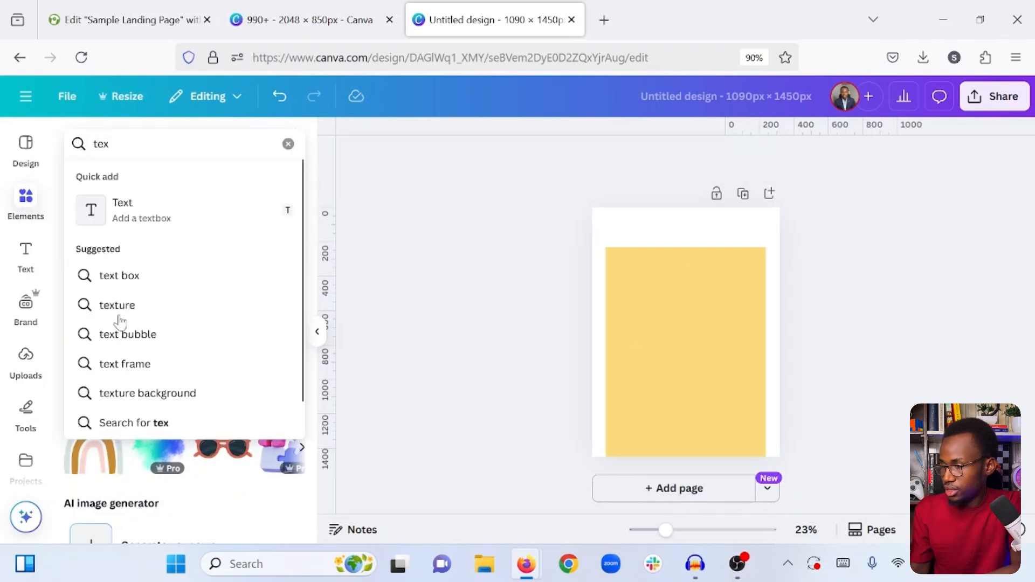
{"action": "left_click", "coordinate": [118, 306]}
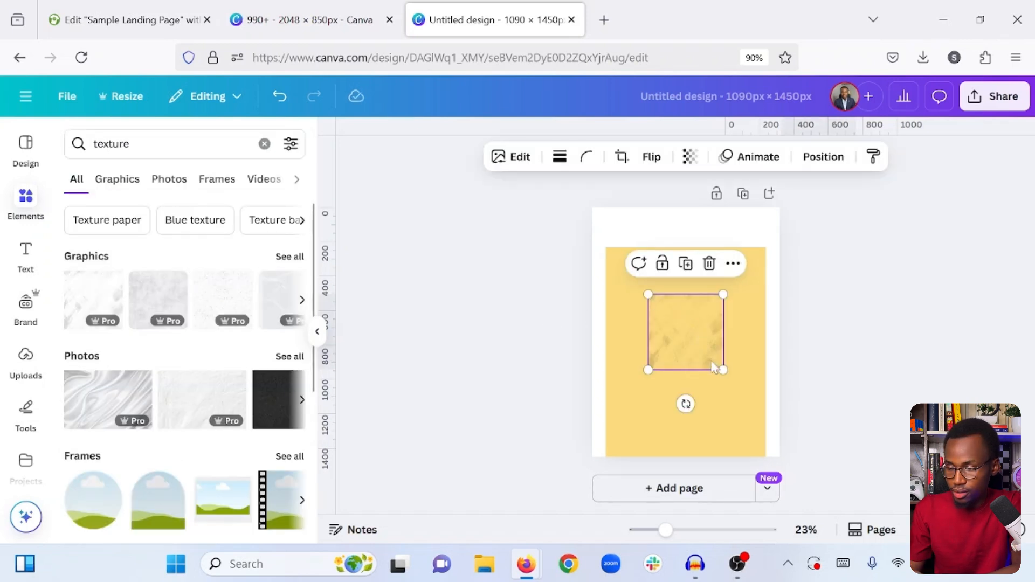
{"action": "left_click_drag", "start_coordinate": [724, 370], "coordinate": [746, 415]}
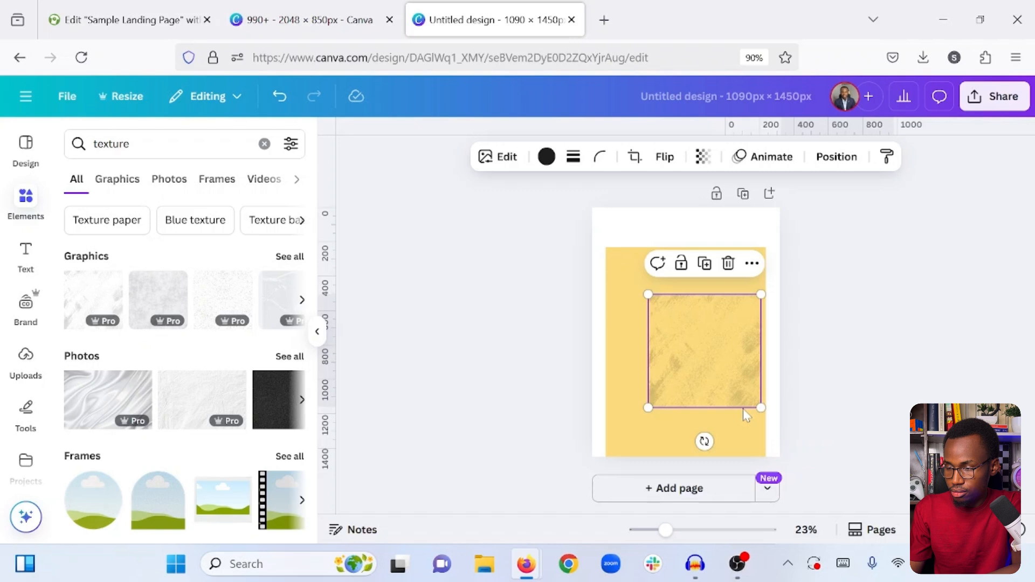
- Recolor the texture graphic white and enlarge it to span nearly the full width of the yellow rectangle
{"action": "left_click", "coordinate": [546, 156]}
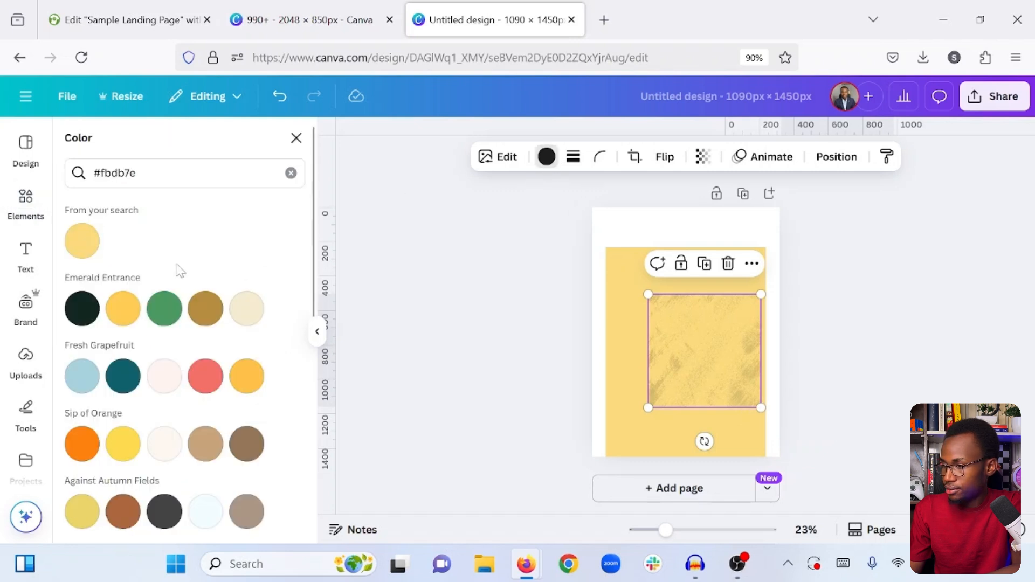
{"action": "left_click", "coordinate": [290, 173]}
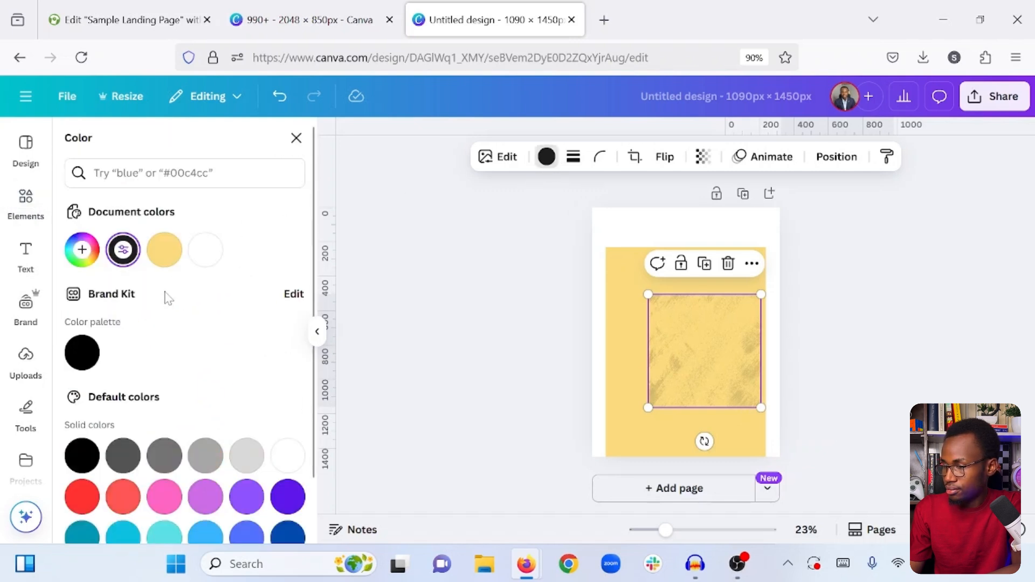
{"action": "left_click", "coordinate": [204, 250]}
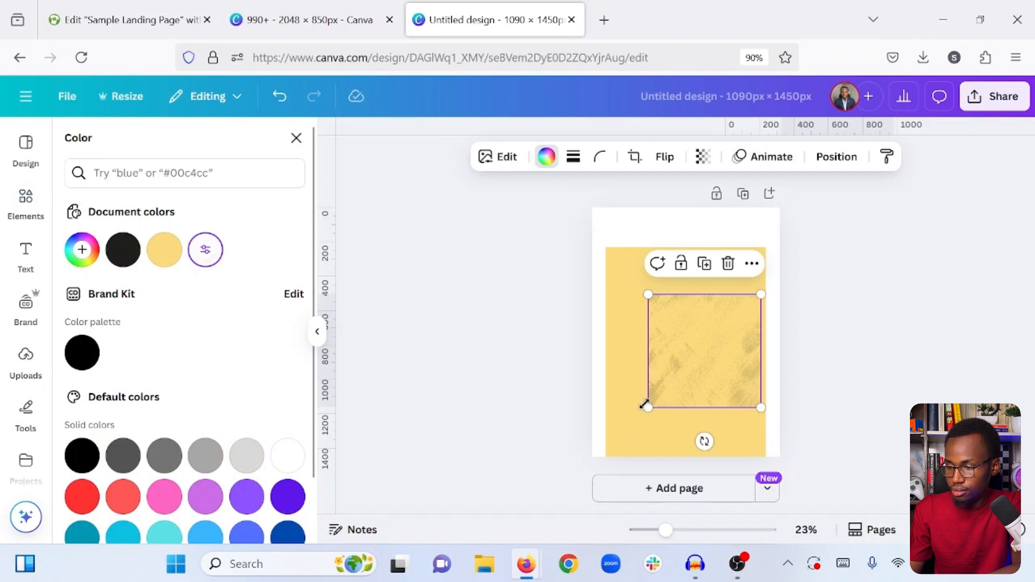
{"action": "left_click_drag", "start_coordinate": [641, 412], "coordinate": [607, 445]}
{"action": "left_click", "coordinate": [781, 309]}
- Copy the white sparkle graphic from the 990+ design into the new design and place it at the yellow rectangle's upper right edge
{"action": "left_click", "coordinate": [315, 5]}
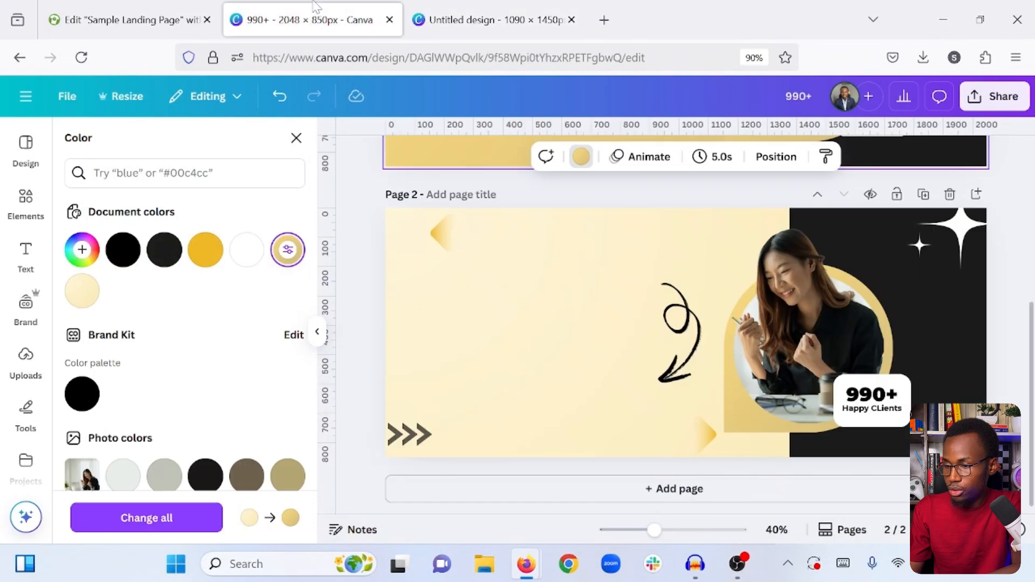
{"action": "left_click", "coordinate": [928, 243]}
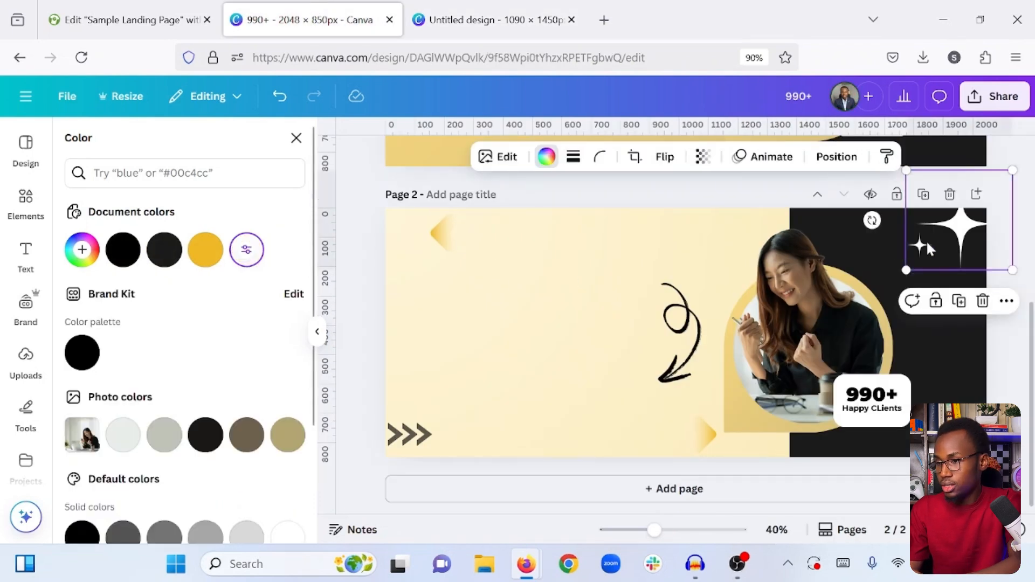
{"action": "left_click", "coordinate": [536, 7]}
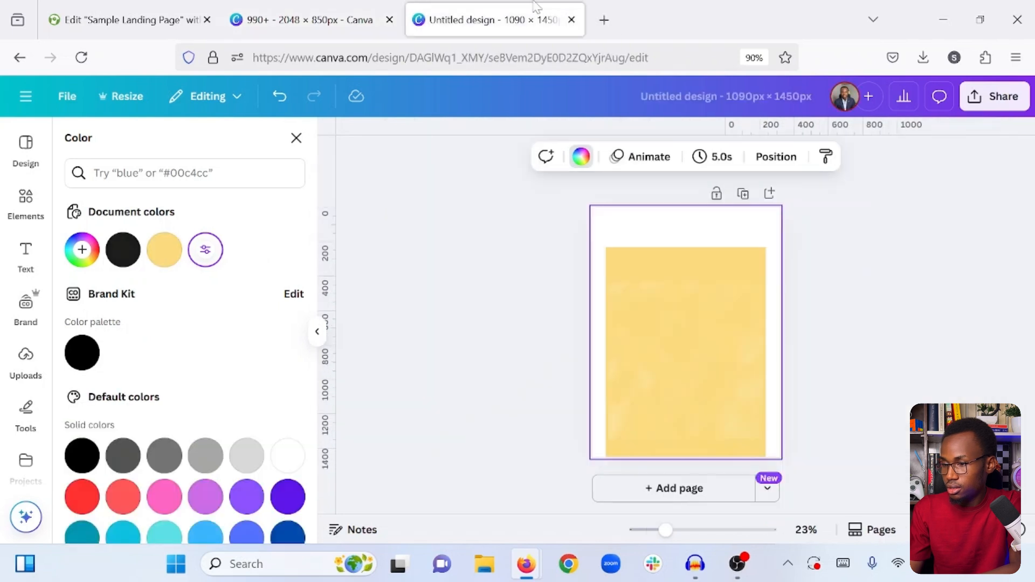
{"action": "left_click", "coordinate": [755, 374]}
{"action": "key", "text": "ctrl+v"}
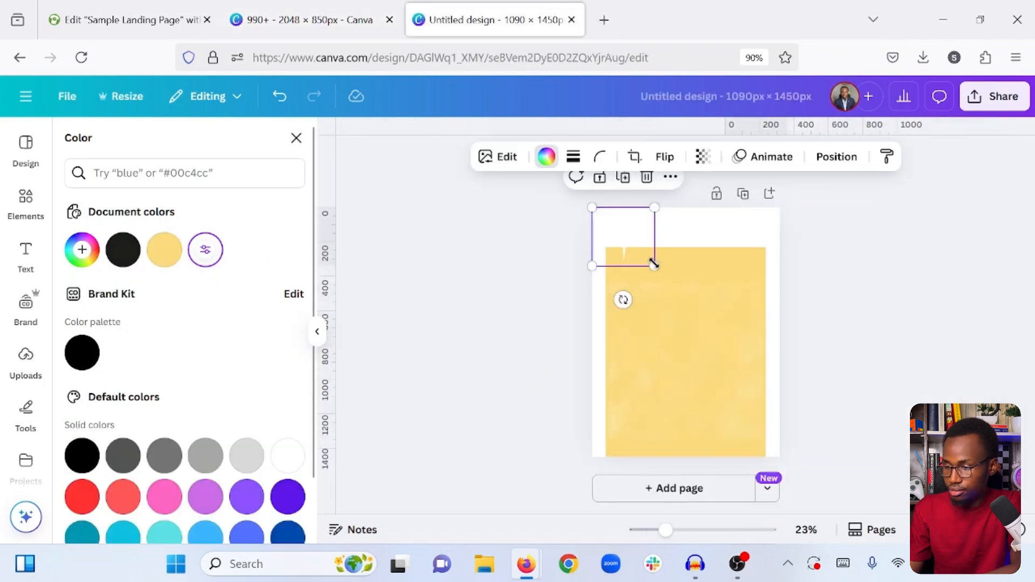
{"action": "left_click_drag", "start_coordinate": [636, 258], "coordinate": [760, 332]}
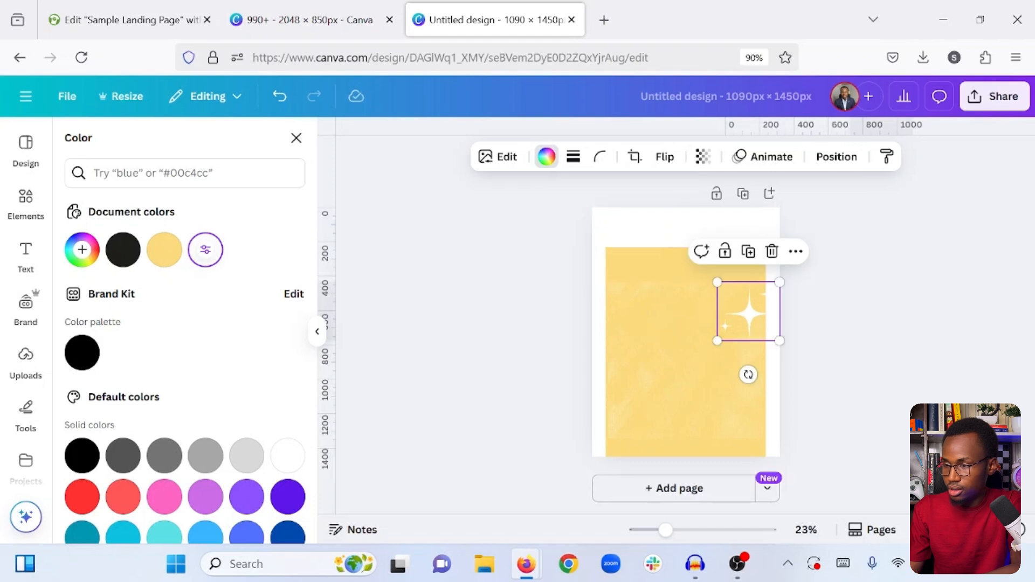
- Copy the small gold gradient triangle from the 990+ design and paste it onto the yellow rectangle in the new design
{"action": "left_click", "coordinate": [326, 8]}
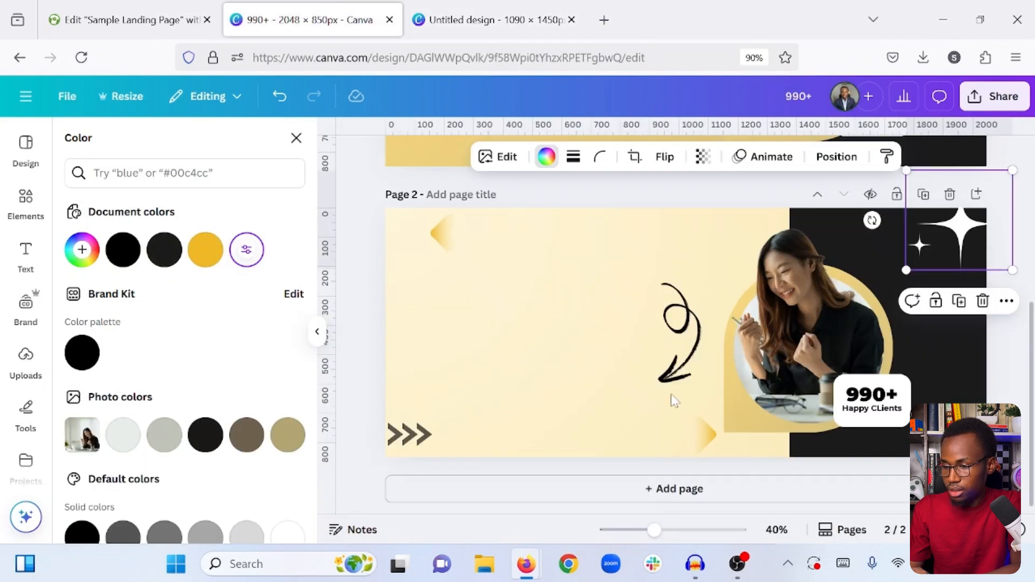
{"action": "left_click", "coordinate": [462, 233]}
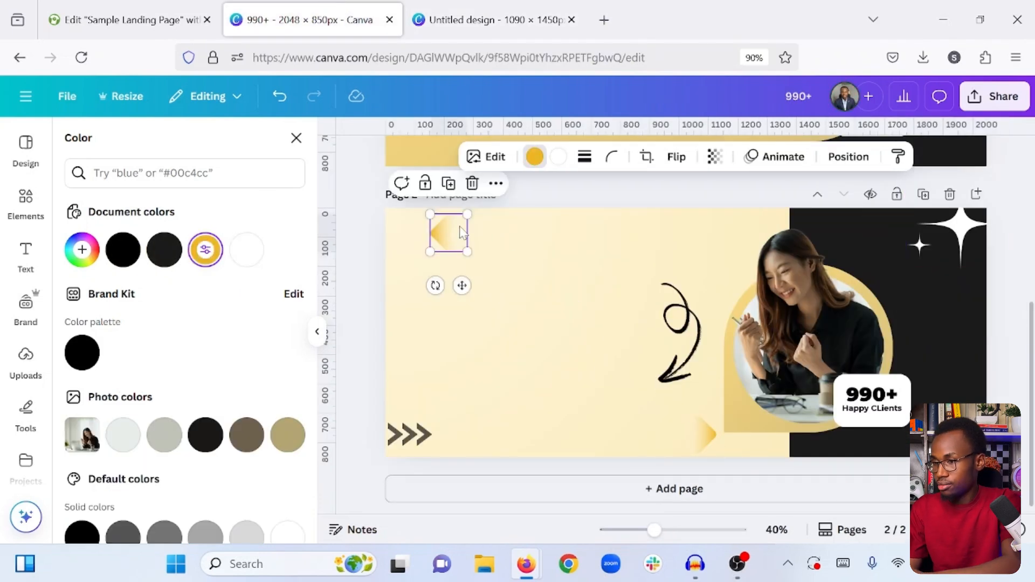
{"action": "left_click", "coordinate": [474, 6]}
{"action": "left_click", "coordinate": [707, 418]}
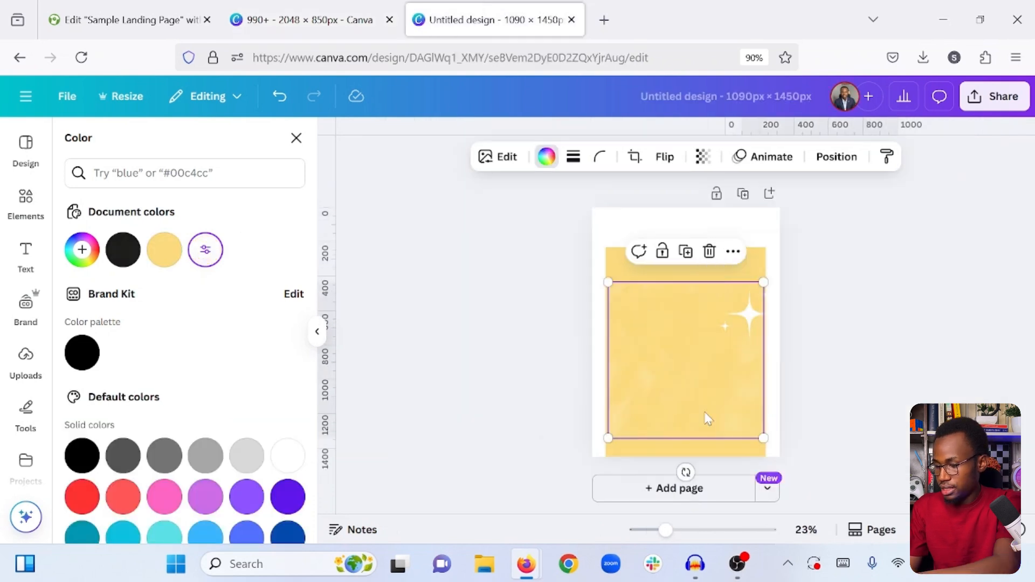
{"action": "key", "text": "ctrl+v"}
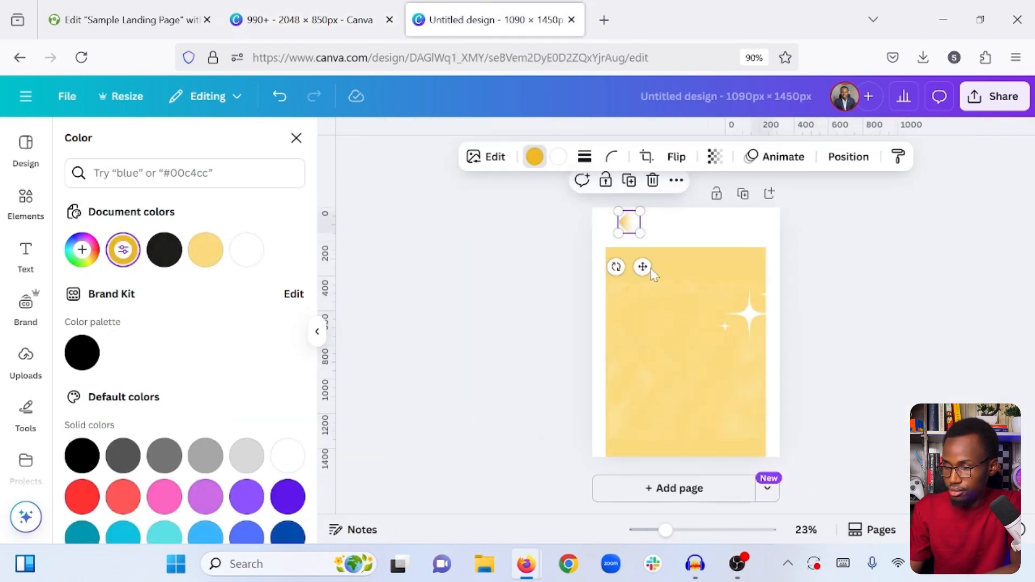
{"action": "left_click_drag", "start_coordinate": [630, 222], "coordinate": [629, 438]}
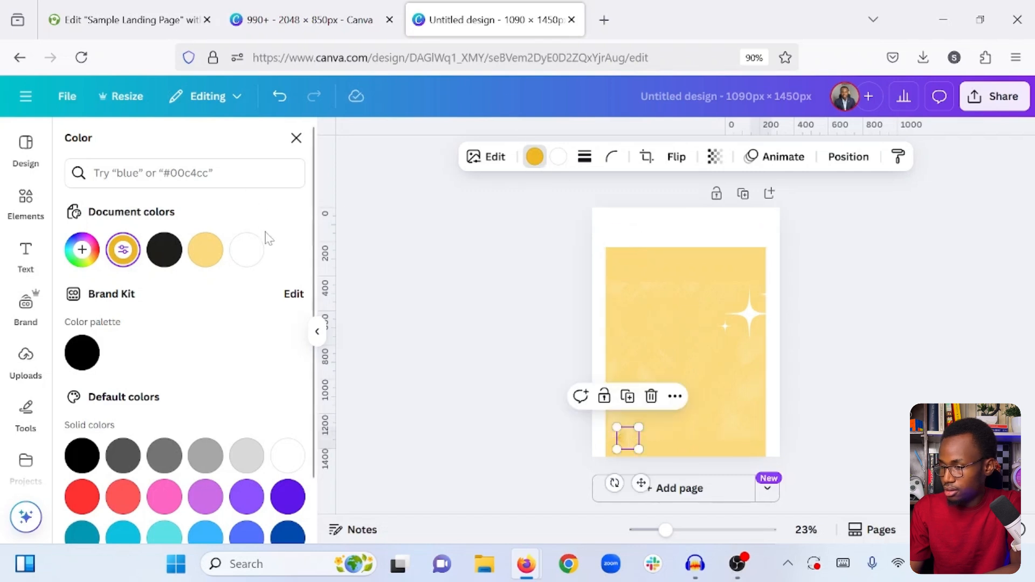
- Recolor the gradient triangle white and move it to the yellow rectangle's upper left edge
{"action": "left_click", "coordinate": [246, 263]}
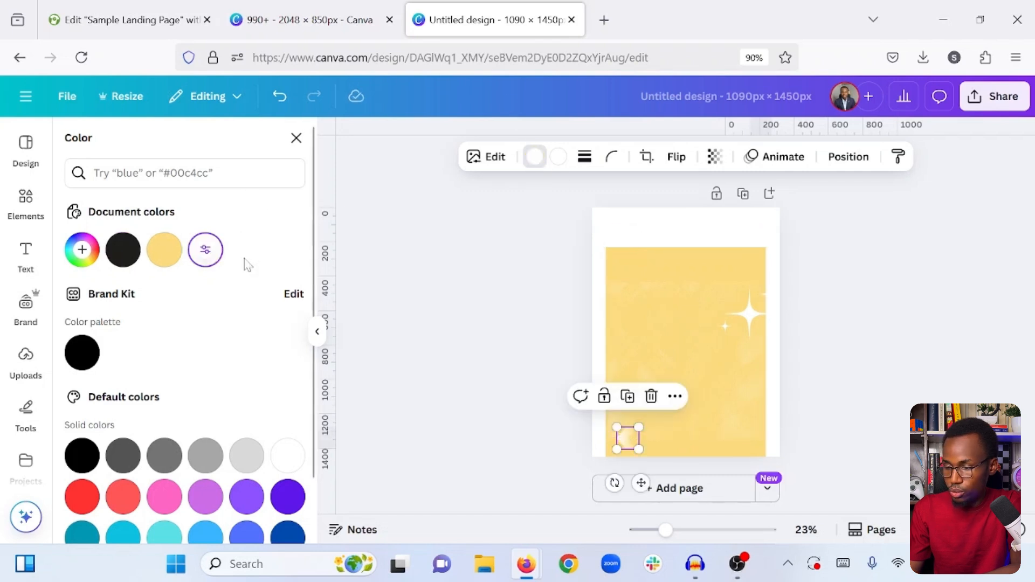
{"action": "left_click", "coordinate": [512, 319]}
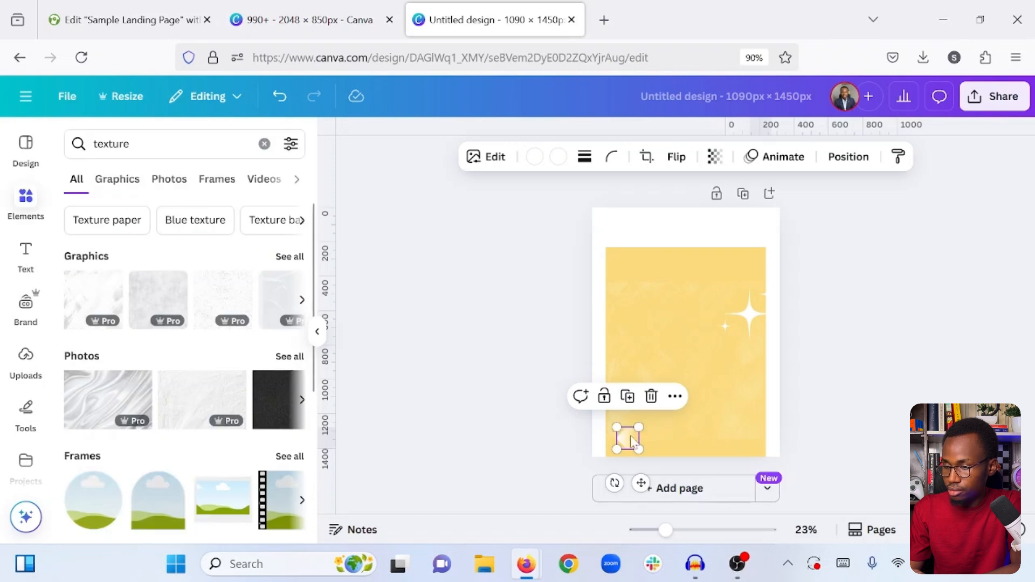
{"action": "left_click_drag", "start_coordinate": [632, 441], "coordinate": [613, 282]}
{"action": "left_click", "coordinate": [533, 346]}
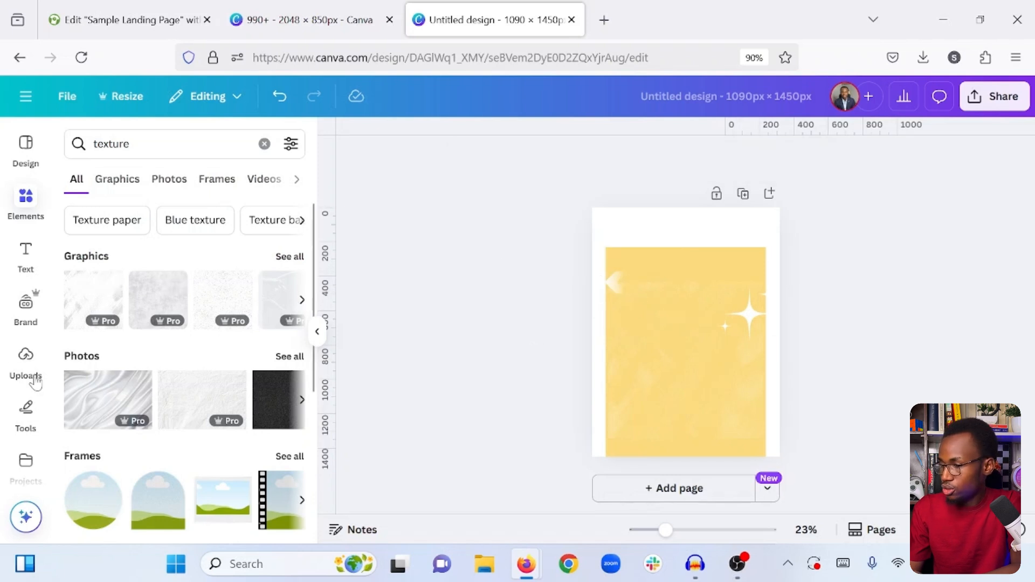
- Search the photo library for "happy person" and browse the results for a suitable portrait
{"action": "scroll", "coordinate": [32, 378], "scroll_direction": "down", "scroll_amount": 4}
{"action": "scroll", "coordinate": [35, 382], "scroll_direction": "down", "scroll_amount": 1}
{"action": "left_click", "coordinate": [22, 394]}
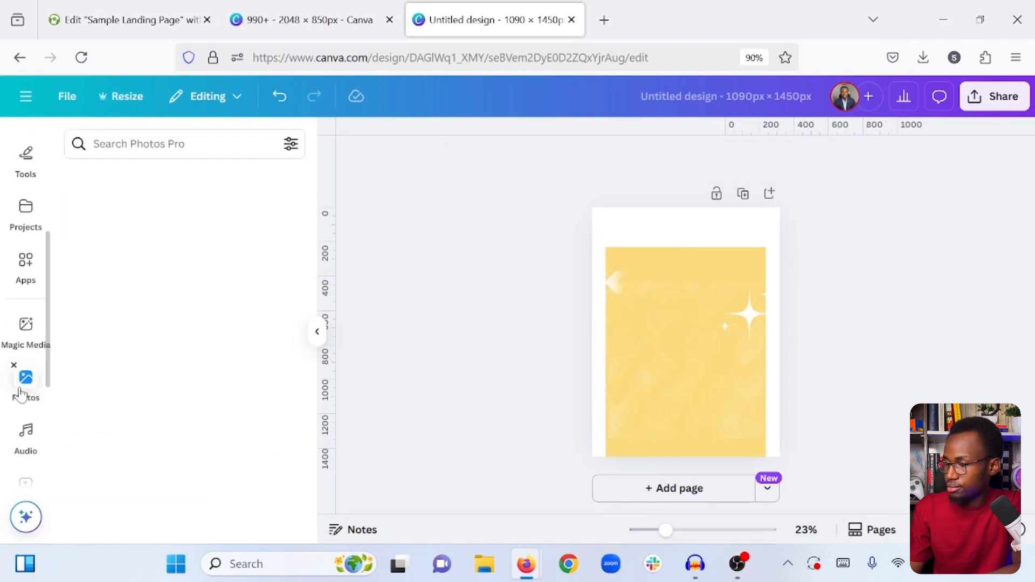
{"action": "left_click", "coordinate": [163, 144]}
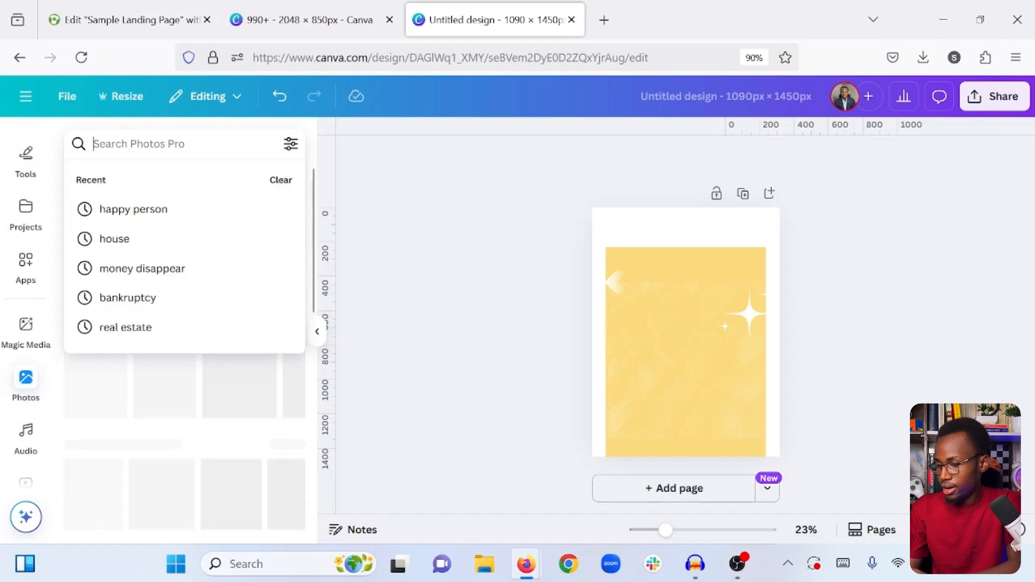
{"action": "type", "text": "ha"}
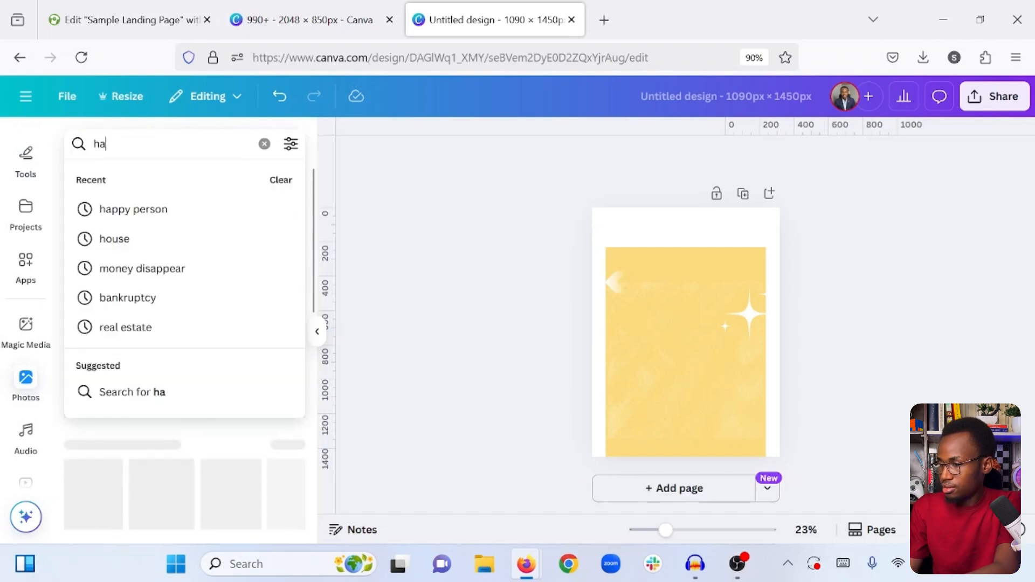
{"action": "type", "text": "ppy"}
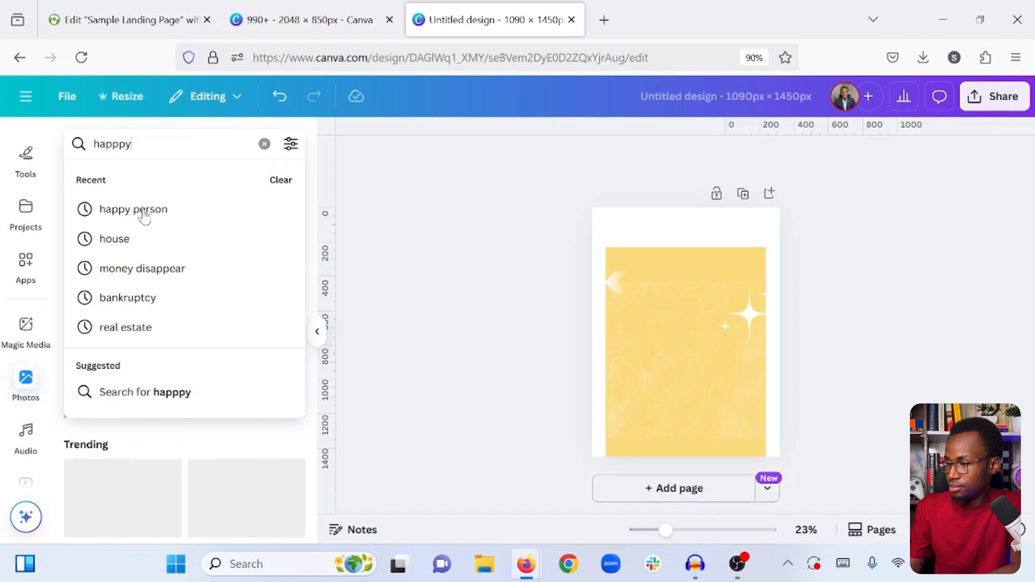
{"action": "left_click", "coordinate": [143, 211]}
{"action": "scroll", "coordinate": [188, 358], "scroll_direction": "down", "scroll_amount": 2}
{"action": "scroll", "coordinate": [189, 358], "scroll_direction": "down", "scroll_amount": 3}
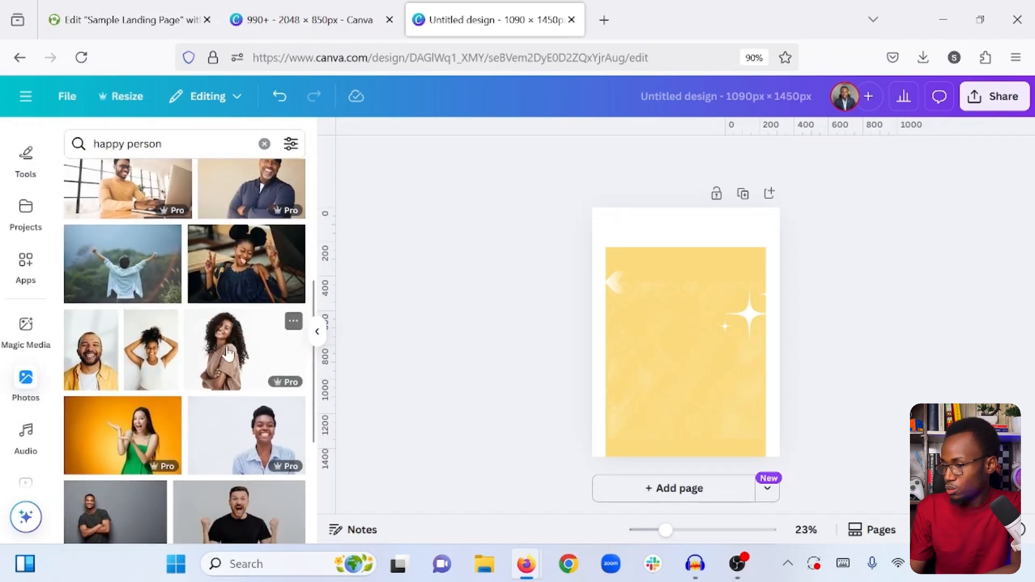
- Insert the photo of the curly-haired woman in a brown top, cropped close to her figure, and remove its background
{"action": "left_click", "coordinate": [228, 354]}
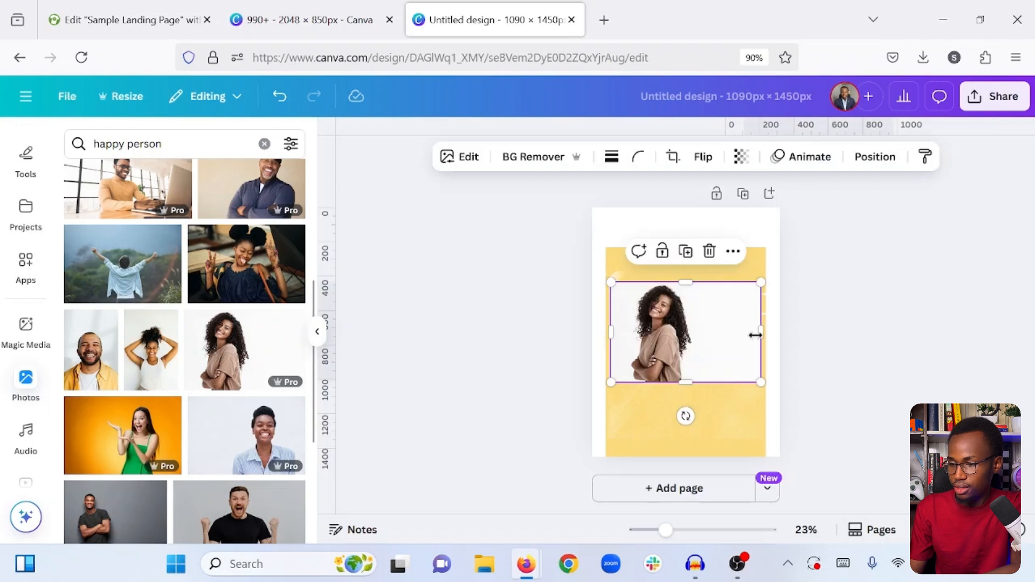
{"action": "left_click_drag", "start_coordinate": [756, 336], "coordinate": [700, 336]}
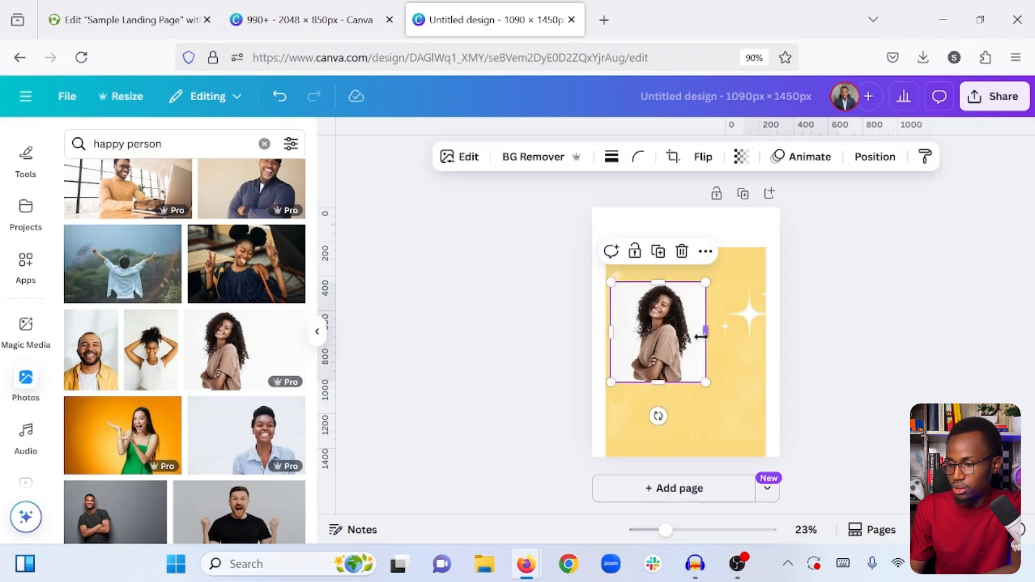
{"action": "left_click", "coordinate": [518, 158]}
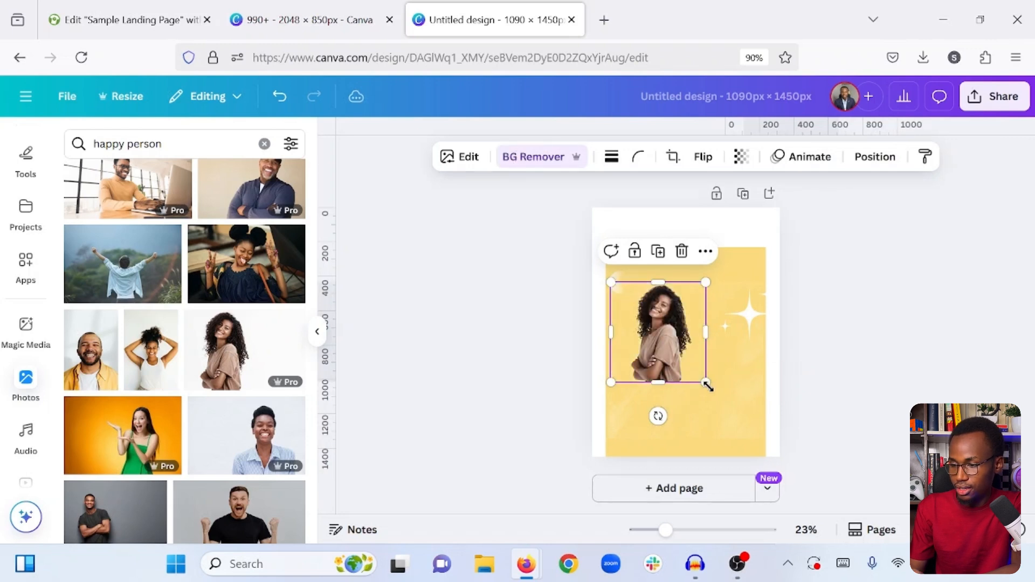
- Enlarge the woman's cutout to the full page height so her head rises above the yellow rectangle
{"action": "left_click_drag", "start_coordinate": [705, 383], "coordinate": [770, 482]}
{"action": "left_click_drag", "start_coordinate": [612, 284], "coordinate": [566, 233]}
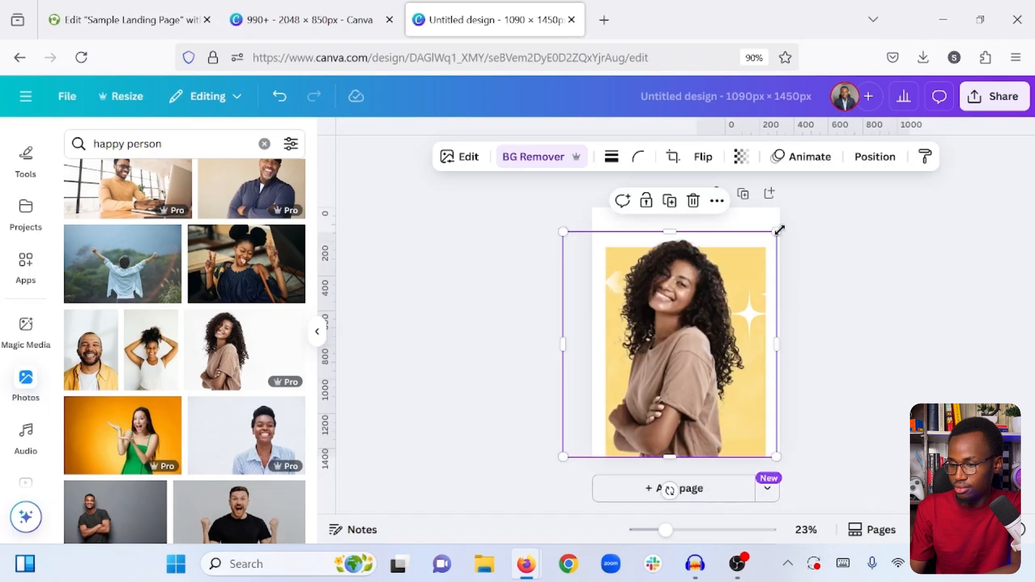
{"action": "left_click_drag", "start_coordinate": [782, 235], "coordinate": [804, 218]}
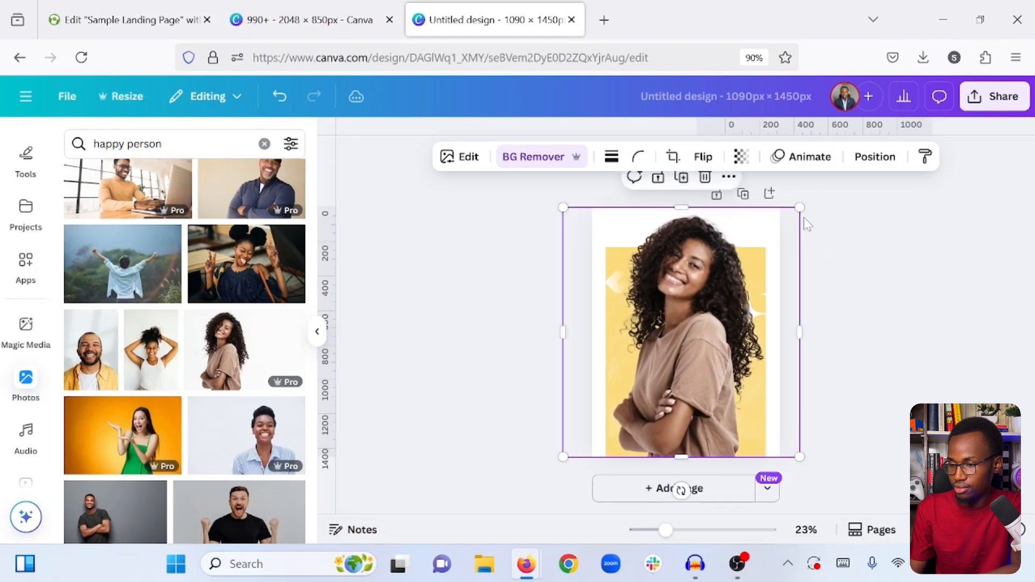
{"action": "left_click", "coordinate": [832, 307]}
- Crop both sides of the woman's photo to align with the yellow rectangle's side edges
{"action": "left_click", "coordinate": [770, 253]}
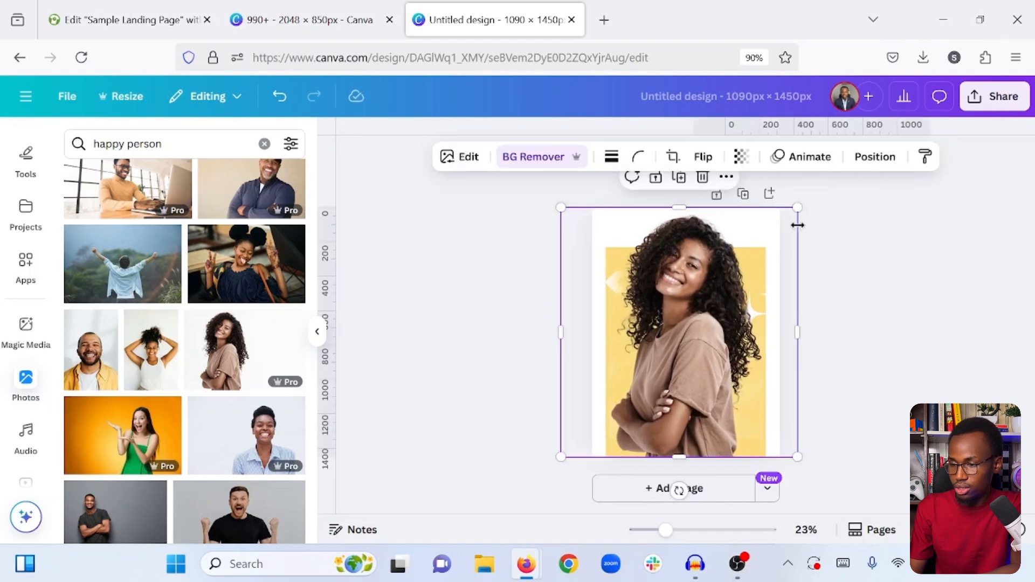
{"action": "left_click_drag", "start_coordinate": [797, 230], "coordinate": [765, 233]}
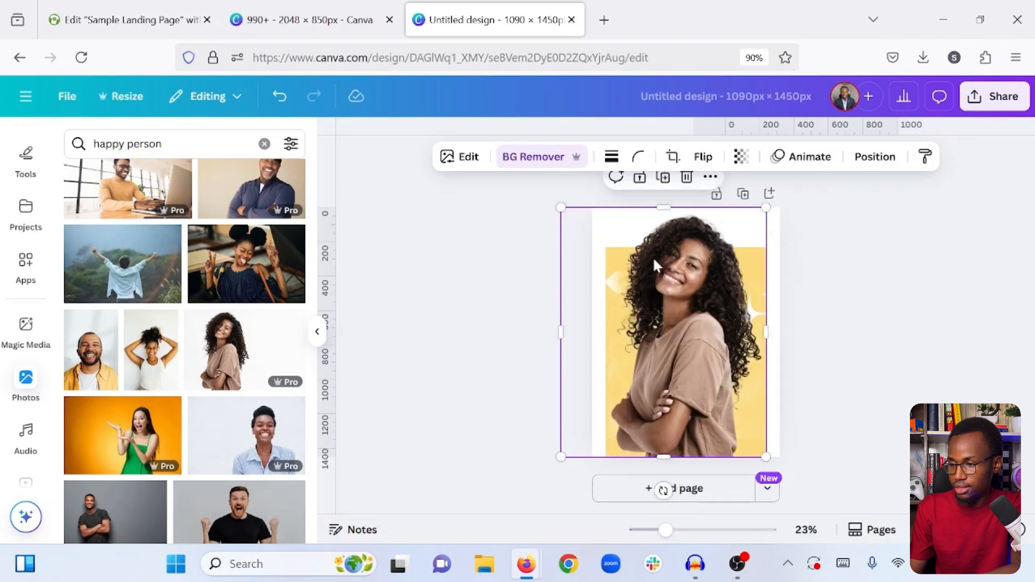
{"action": "left_click_drag", "start_coordinate": [561, 300], "coordinate": [605, 298]}
{"action": "left_click", "coordinate": [782, 280]}
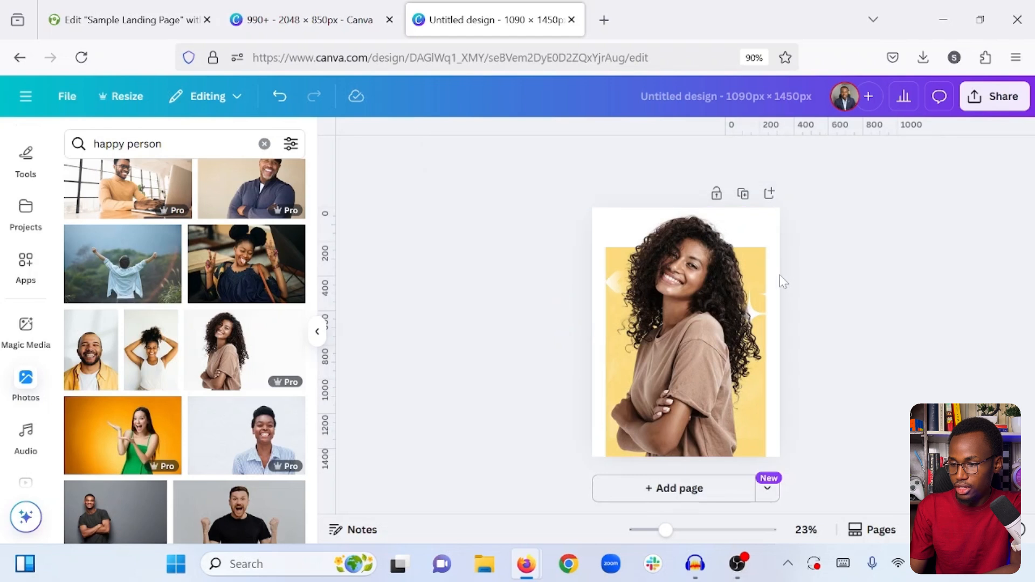
{"action": "left_click", "coordinate": [783, 283]}
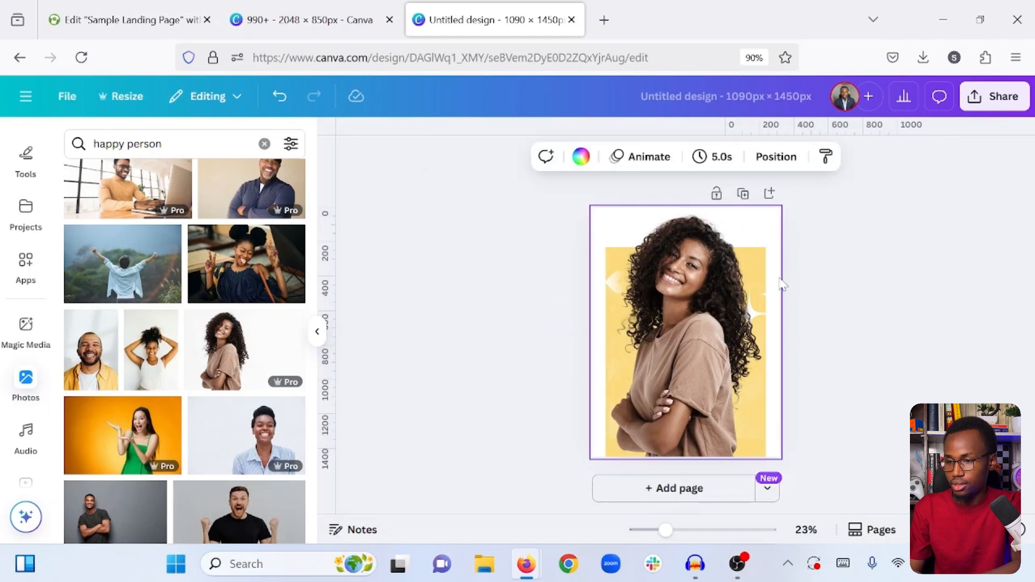
- Download the design as a 1,090 × 1,450 px PNG with a transparent background
{"action": "left_click", "coordinate": [994, 100]}
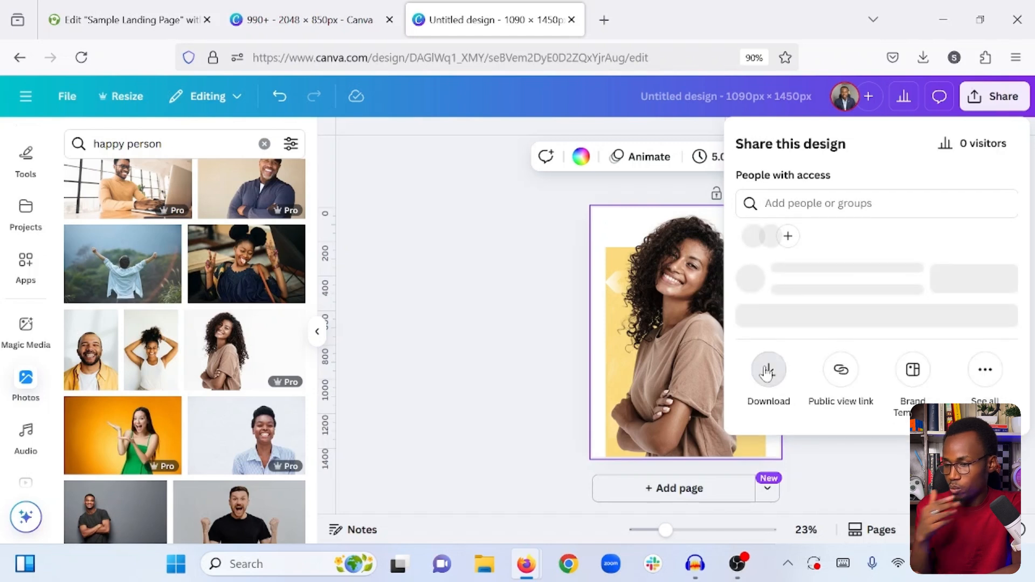
{"action": "left_click", "coordinate": [768, 370]}
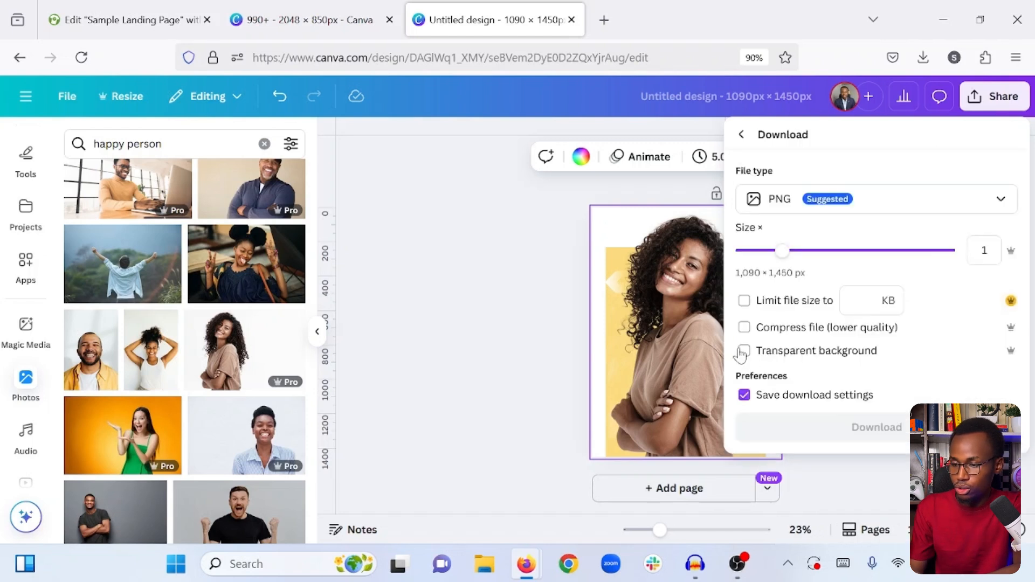
{"action": "left_click", "coordinate": [745, 351]}
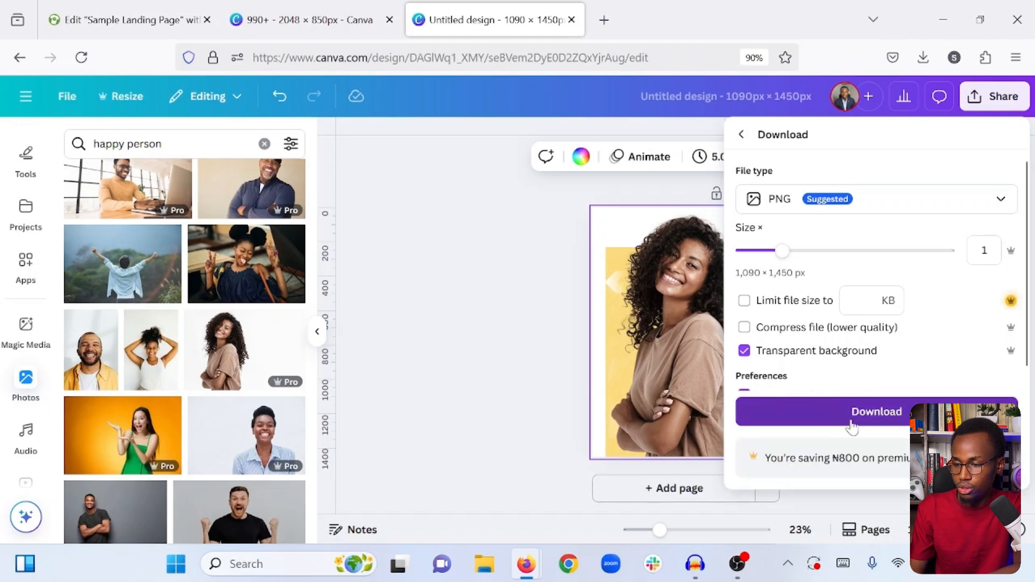
{"action": "left_click", "coordinate": [869, 417]}
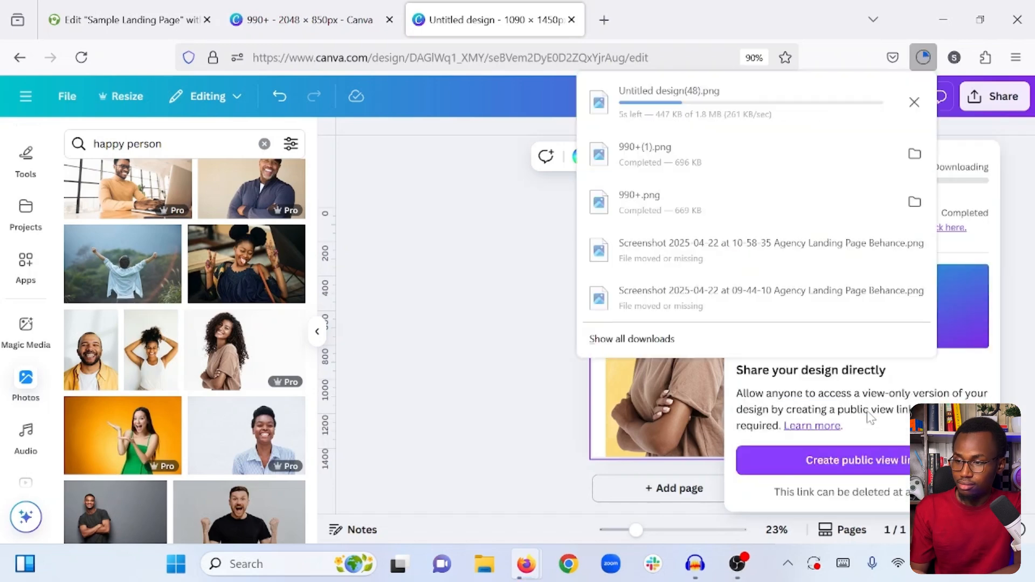
{"action": "left_click", "coordinate": [355, 253]}
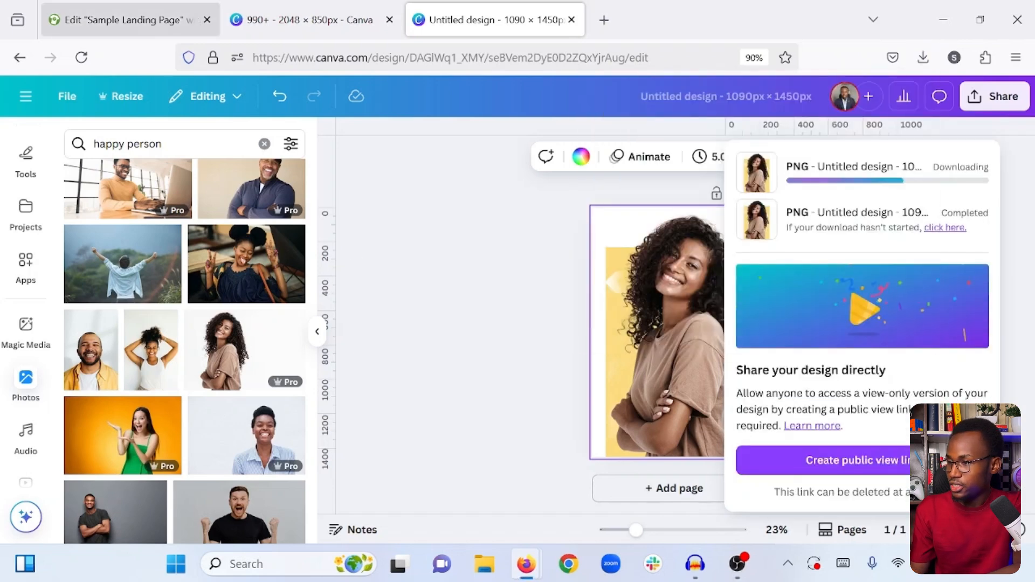
- Switch to the Elementor page, add an Image widget to the section's right column, and upload Untitled design(49).png into it
{"action": "left_click", "coordinate": [129, 7]}
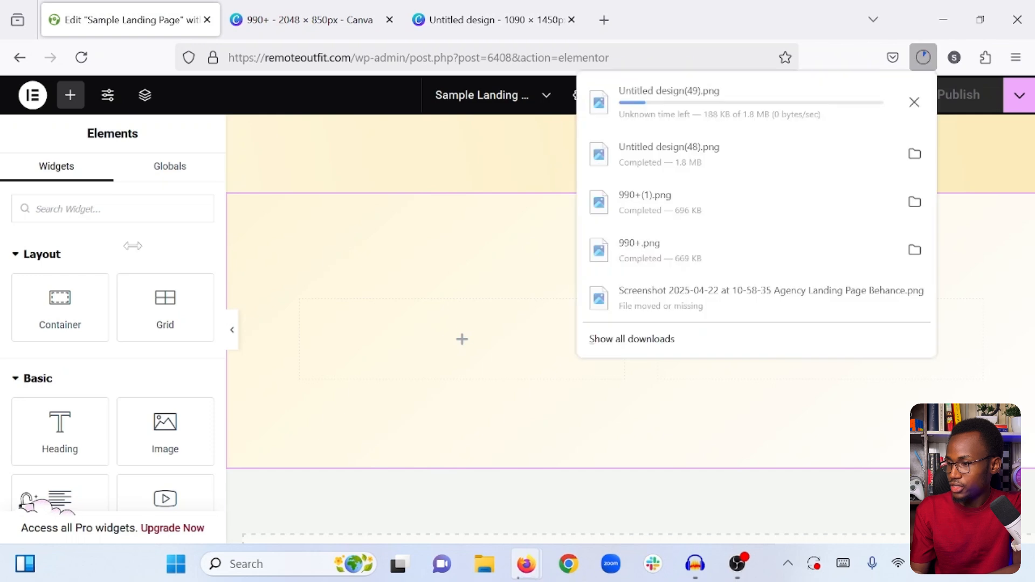
{"action": "left_click_drag", "start_coordinate": [165, 427], "coordinate": [800, 330]}
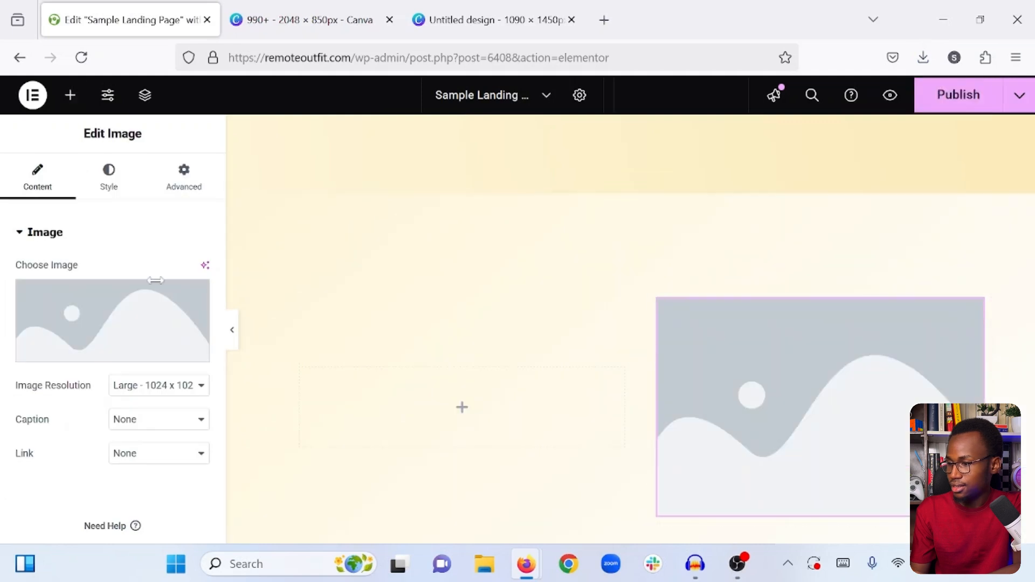
{"action": "left_click", "coordinate": [105, 311]}
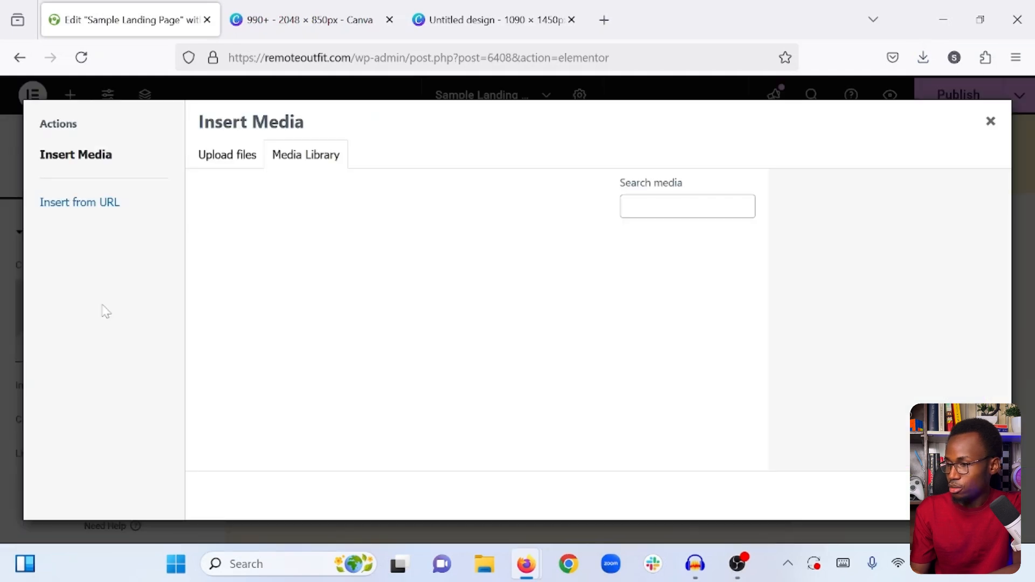
{"action": "left_click", "coordinate": [246, 158]}
{"action": "left_click", "coordinate": [582, 341]}
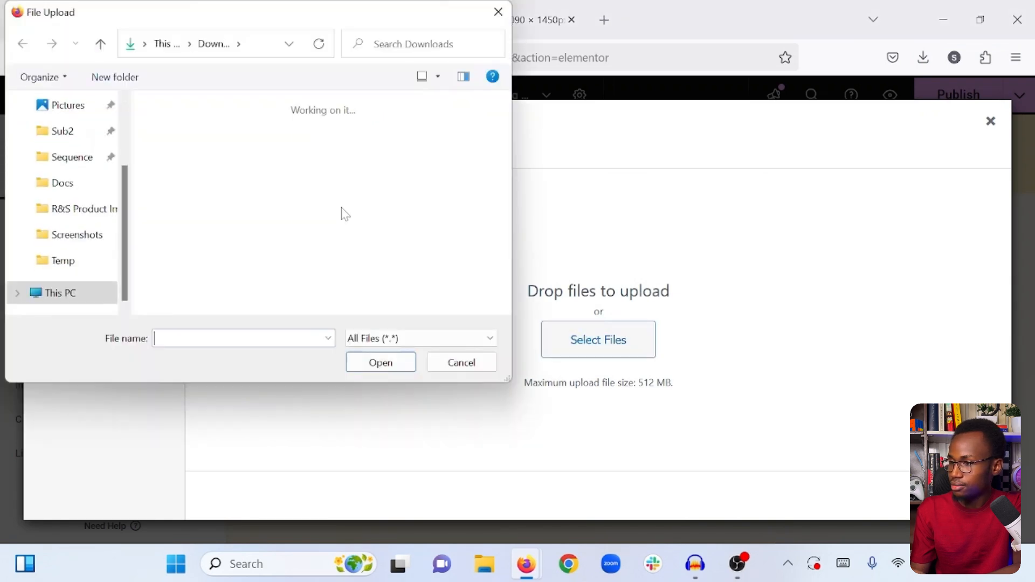
{"action": "left_click", "coordinate": [180, 168]}
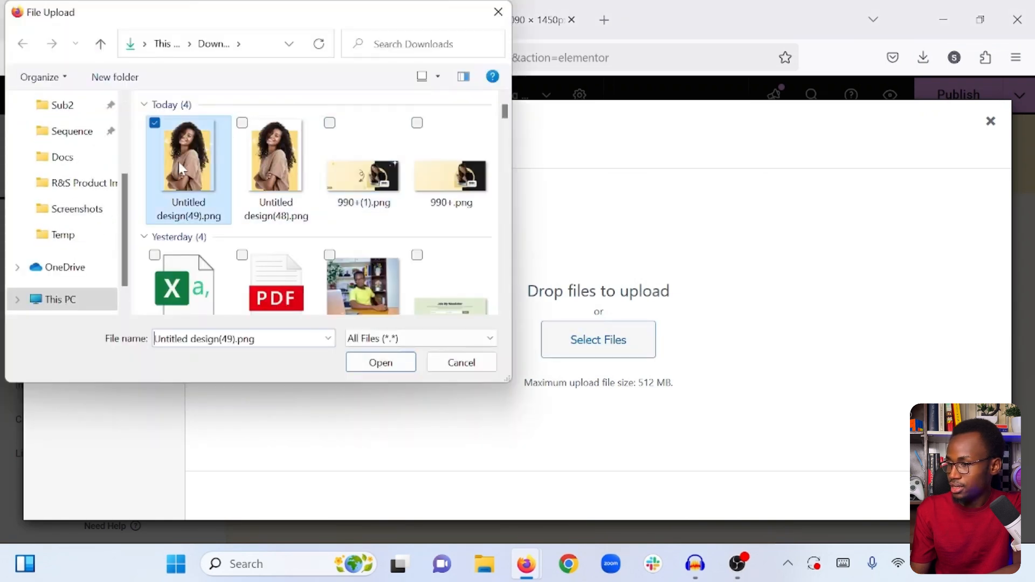
{"action": "left_click", "coordinate": [380, 362]}
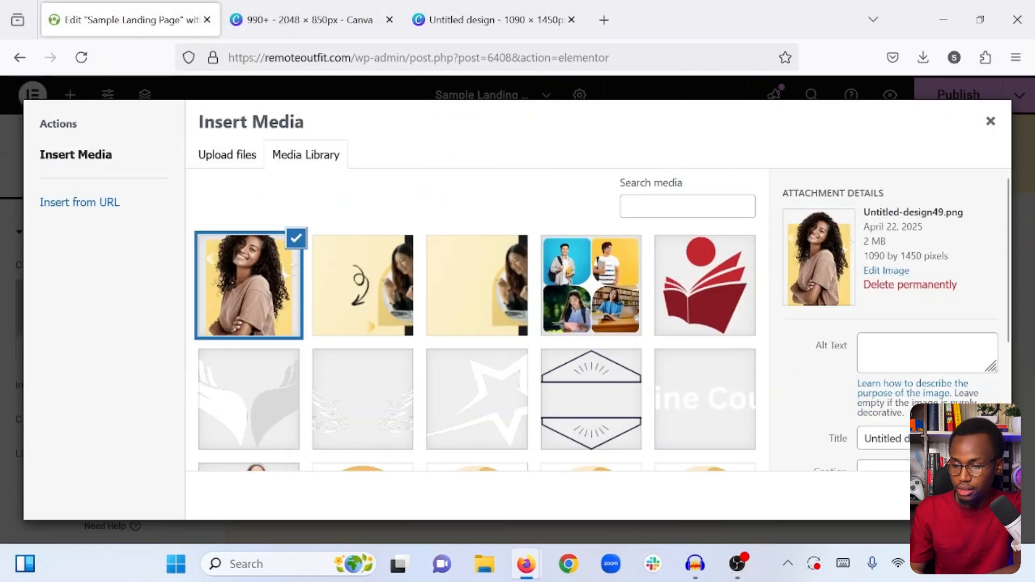
{"action": "left_click", "coordinate": [976, 496]}
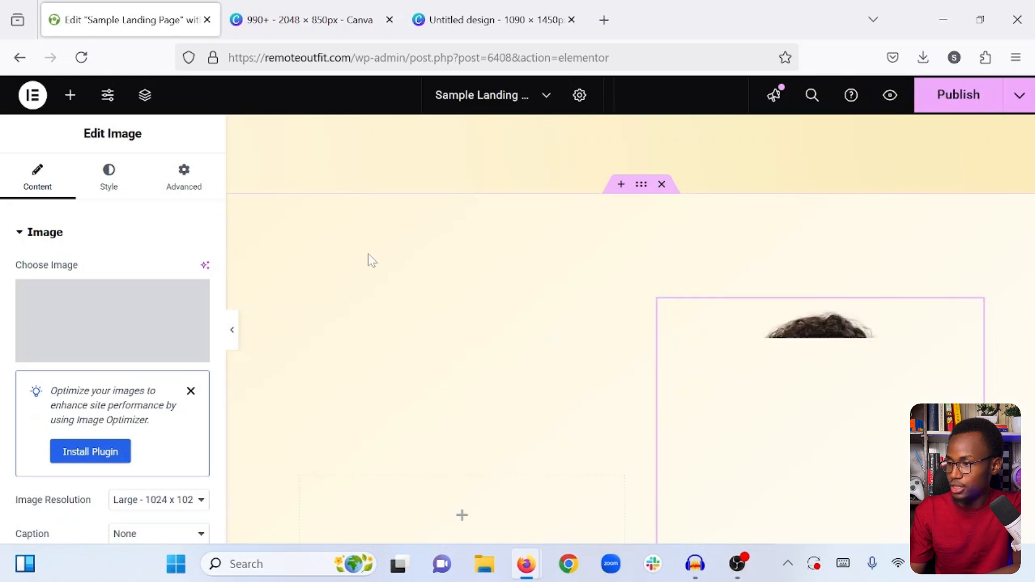
- Preview the new two-column section at full width to examine how large the woman's image appears
{"action": "left_click", "coordinate": [71, 94]}
{"action": "scroll", "coordinate": [465, 262], "scroll_direction": "down", "scroll_amount": 5}
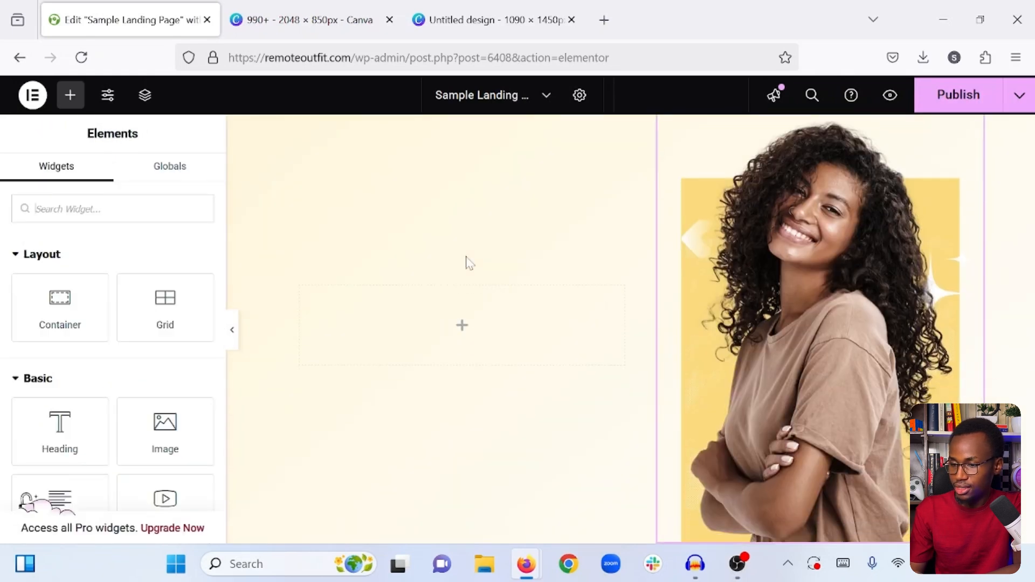
{"action": "scroll", "coordinate": [469, 262], "scroll_direction": "up", "scroll_amount": 3}
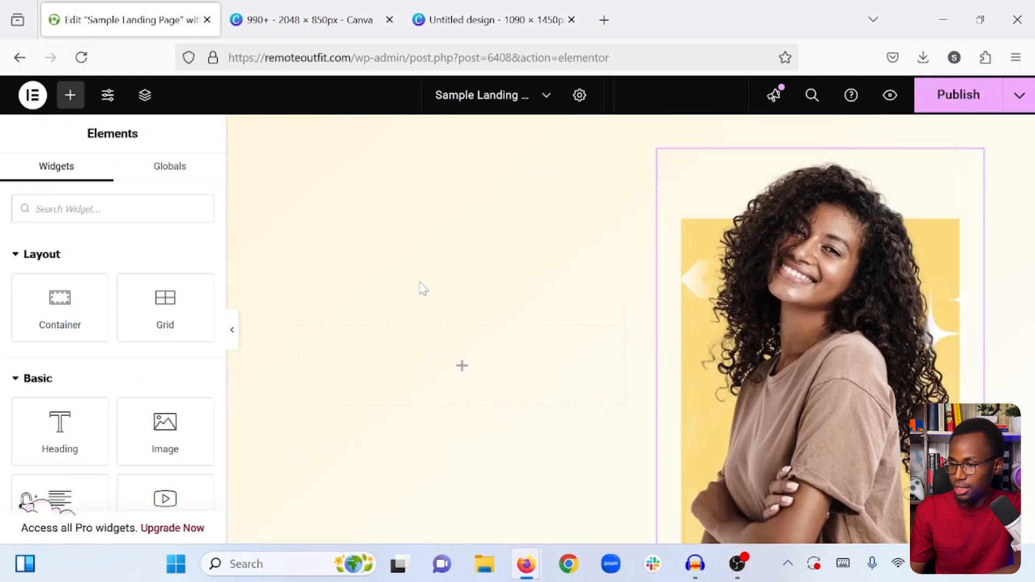
{"action": "left_click", "coordinate": [233, 331]}
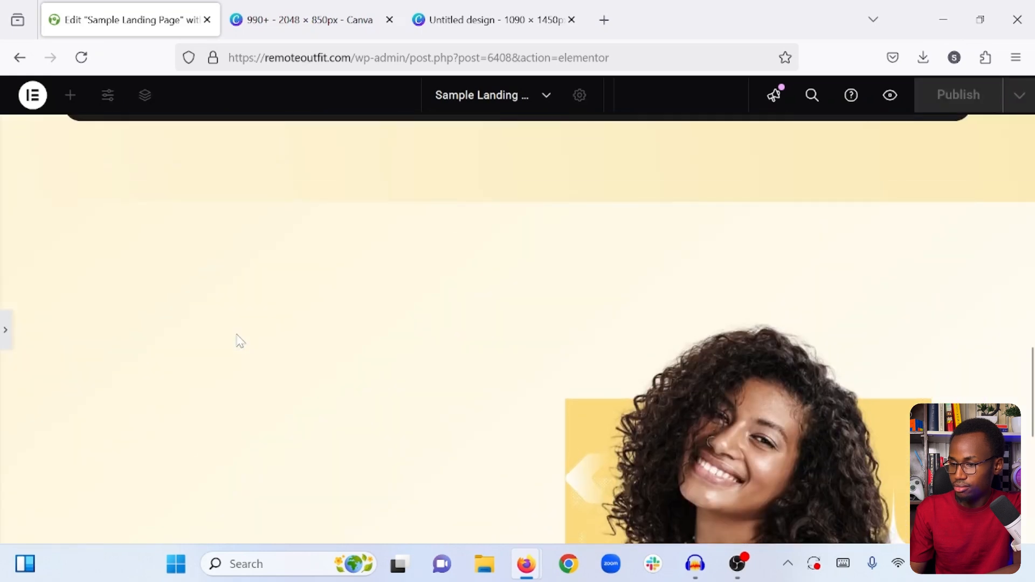
{"action": "scroll", "coordinate": [240, 342], "scroll_direction": "down", "scroll_amount": 3}
{"action": "scroll", "coordinate": [239, 341], "scroll_direction": "up", "scroll_amount": 4}
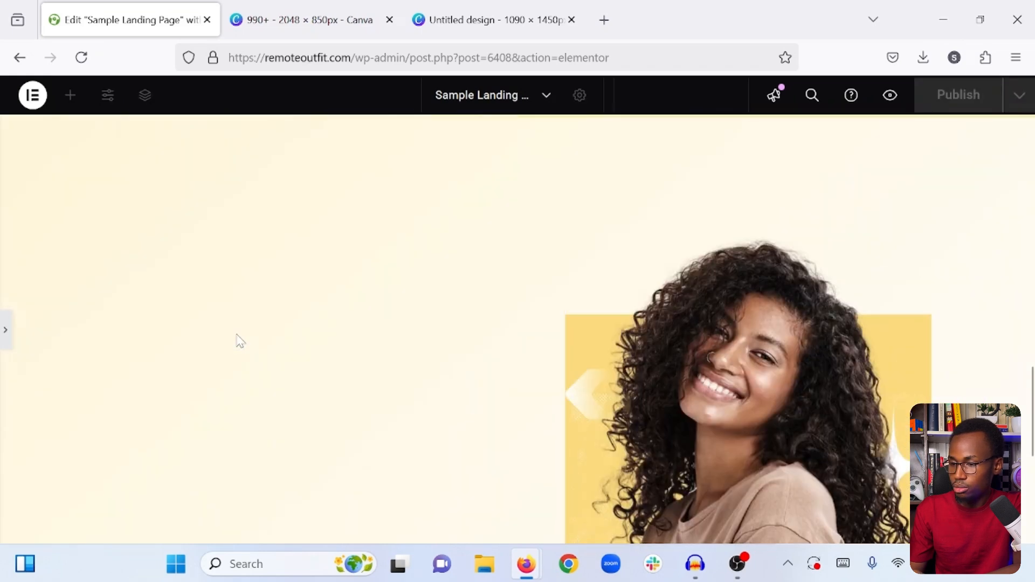
{"action": "scroll", "coordinate": [239, 342], "scroll_direction": "down", "scroll_amount": 2}
{"action": "scroll", "coordinate": [122, 316], "scroll_direction": "down", "scroll_amount": 2}
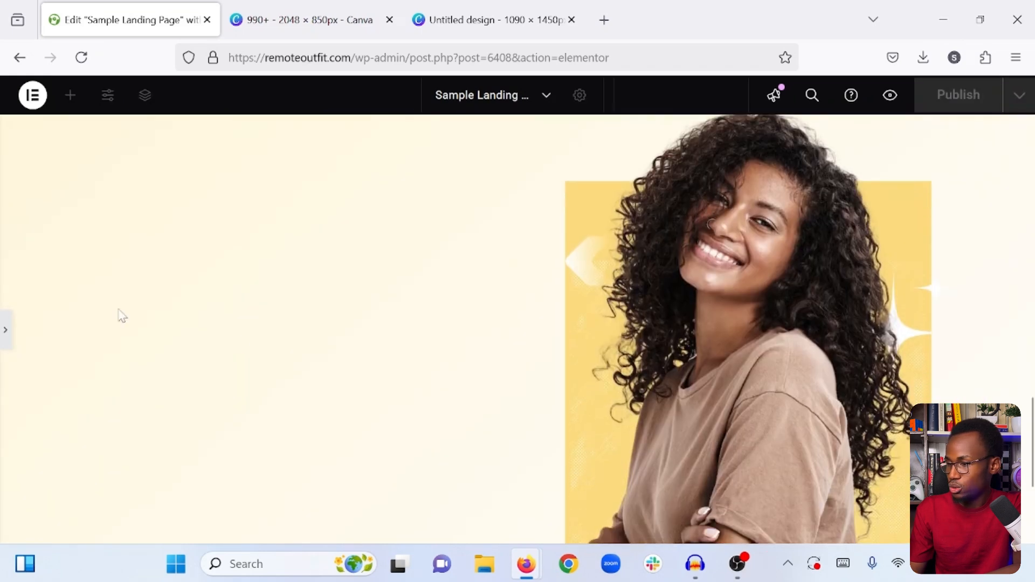
{"action": "left_click", "coordinate": [5, 331]}
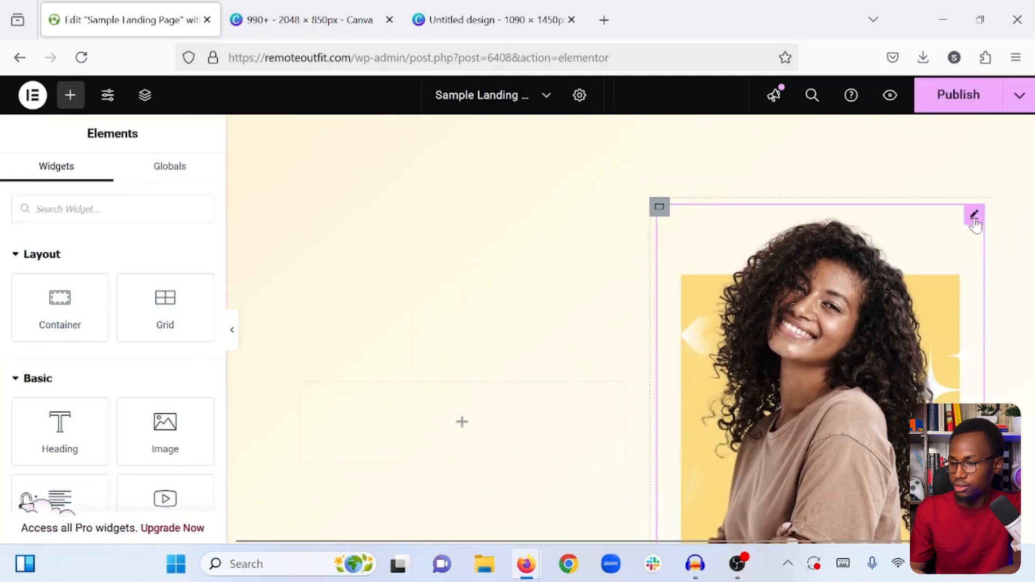
- Set the max width of the woman's image to 64%
{"action": "left_click", "coordinate": [974, 216]}
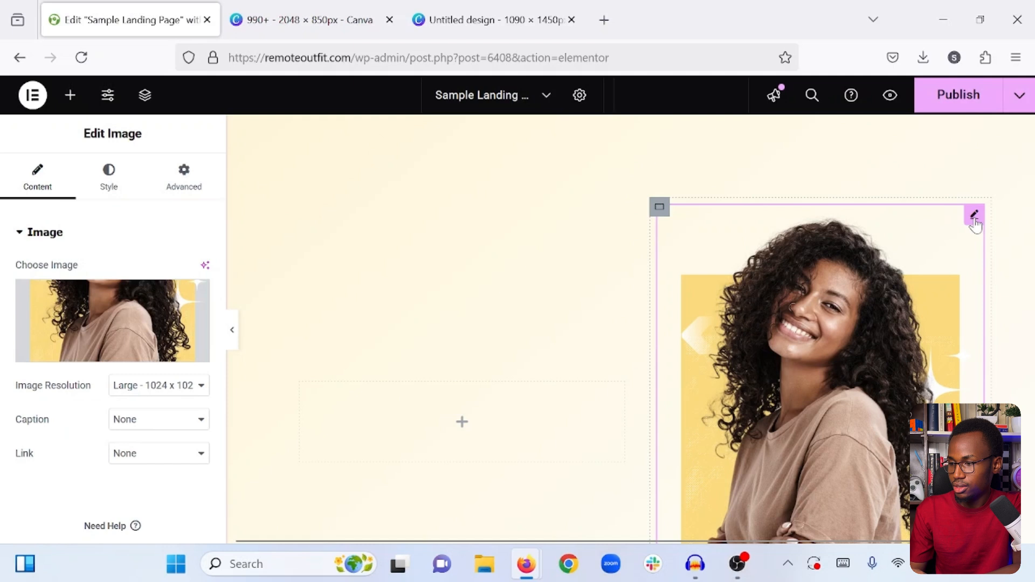
{"action": "left_click", "coordinate": [123, 187]}
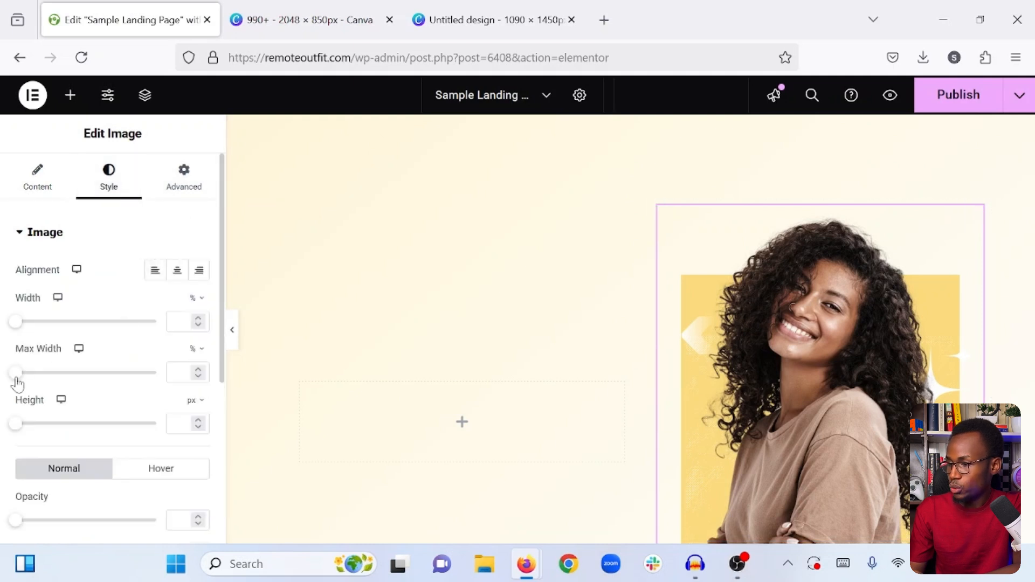
{"action": "left_click_drag", "start_coordinate": [16, 373], "coordinate": [107, 379]}
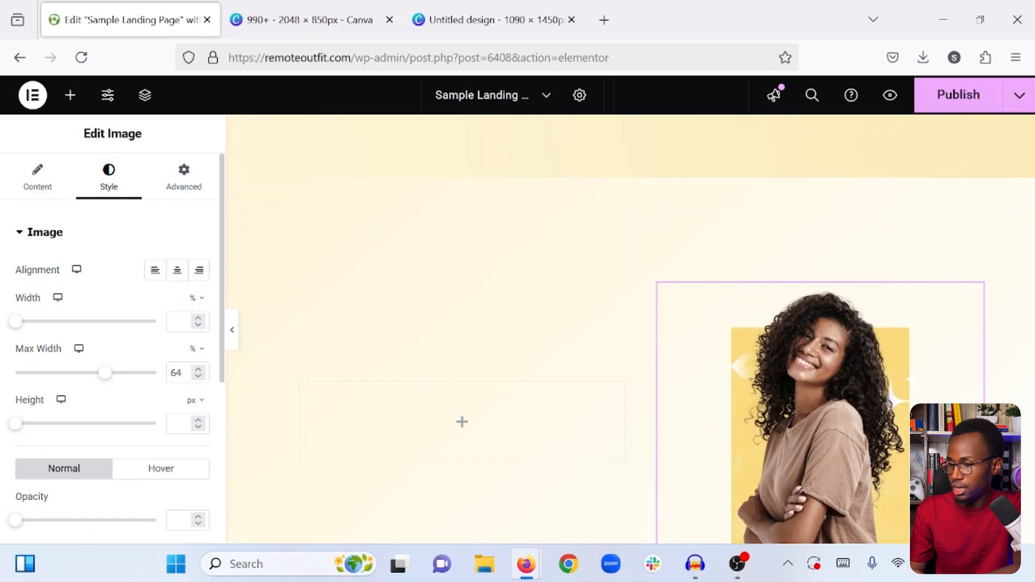
- Set the max width of the woman's image to 75% and preview the two-column section at full width
{"action": "double_click", "coordinate": [176, 373]}
{"action": "type", "text": "75"}
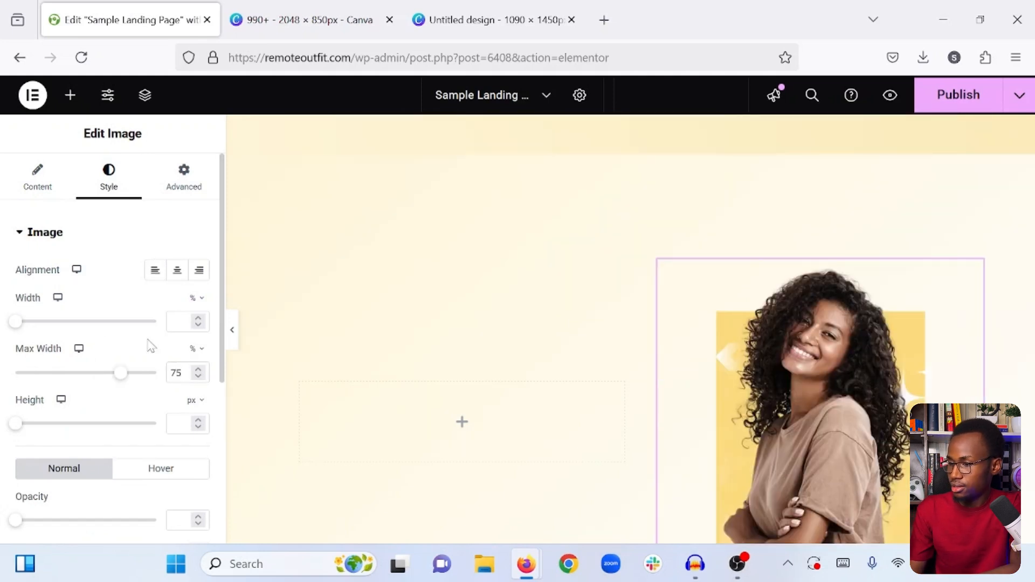
{"action": "left_click", "coordinate": [235, 334]}
{"action": "scroll", "coordinate": [242, 340], "scroll_direction": "down", "scroll_amount": 2}
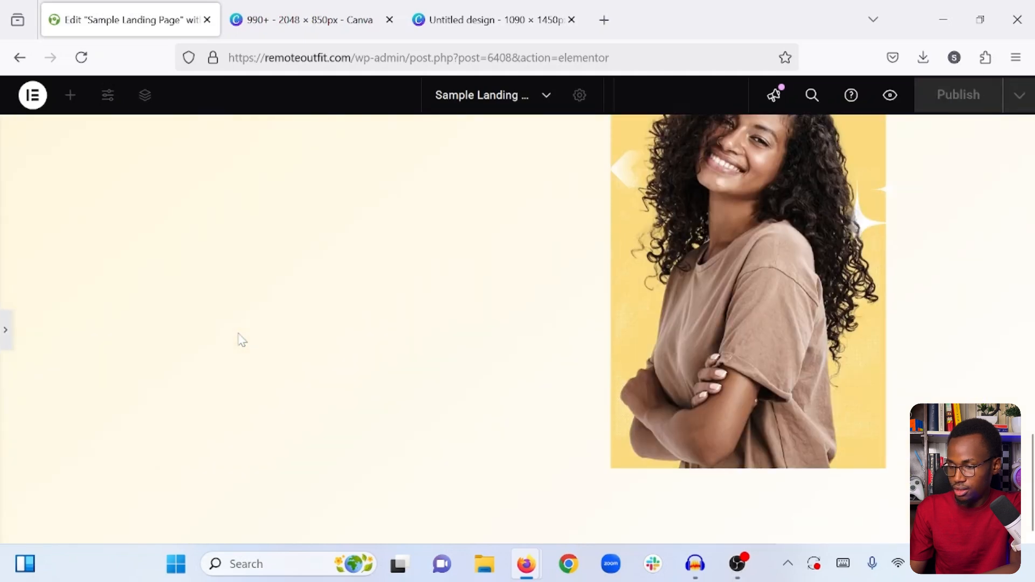
{"action": "scroll", "coordinate": [242, 341], "scroll_direction": "up", "scroll_amount": 5}
{"action": "scroll", "coordinate": [242, 340], "scroll_direction": "down", "scroll_amount": 3}
{"action": "scroll", "coordinate": [242, 341], "scroll_direction": "down", "scroll_amount": 1}
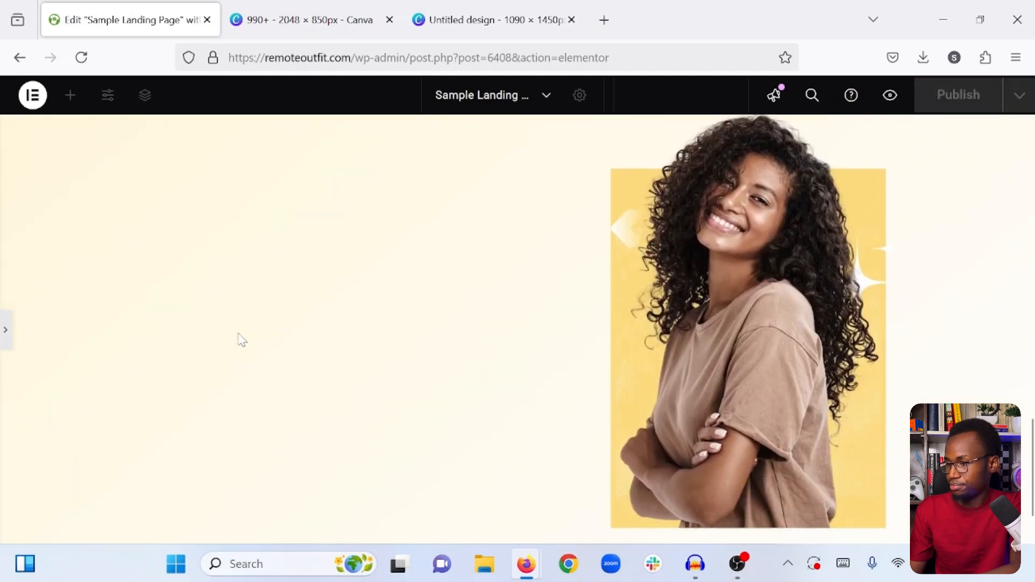
{"action": "left_click", "coordinate": [5, 319]}
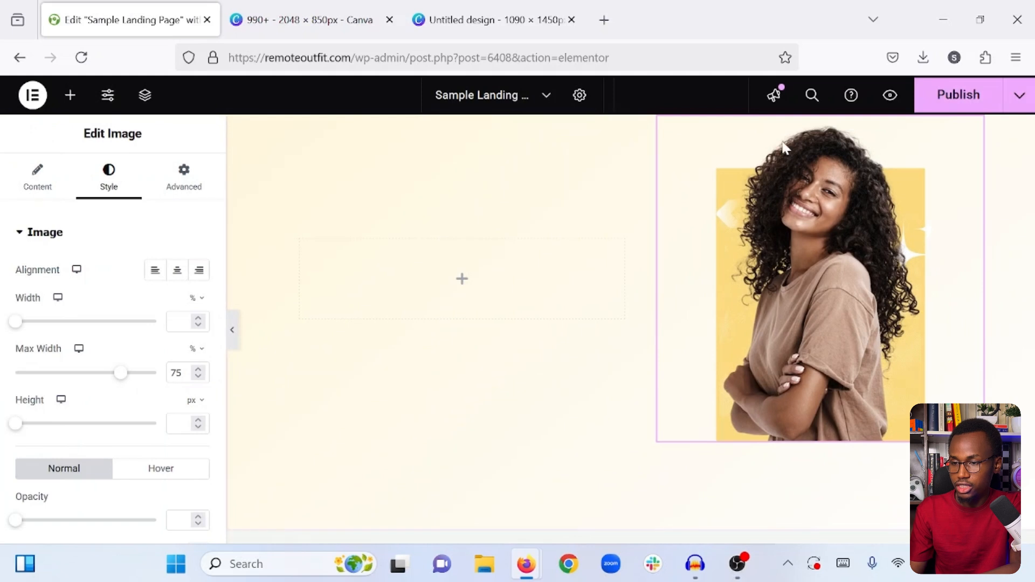
- Publish the page and add a Heading widget to the empty column beside the woman's image
{"action": "left_click", "coordinate": [951, 98]}
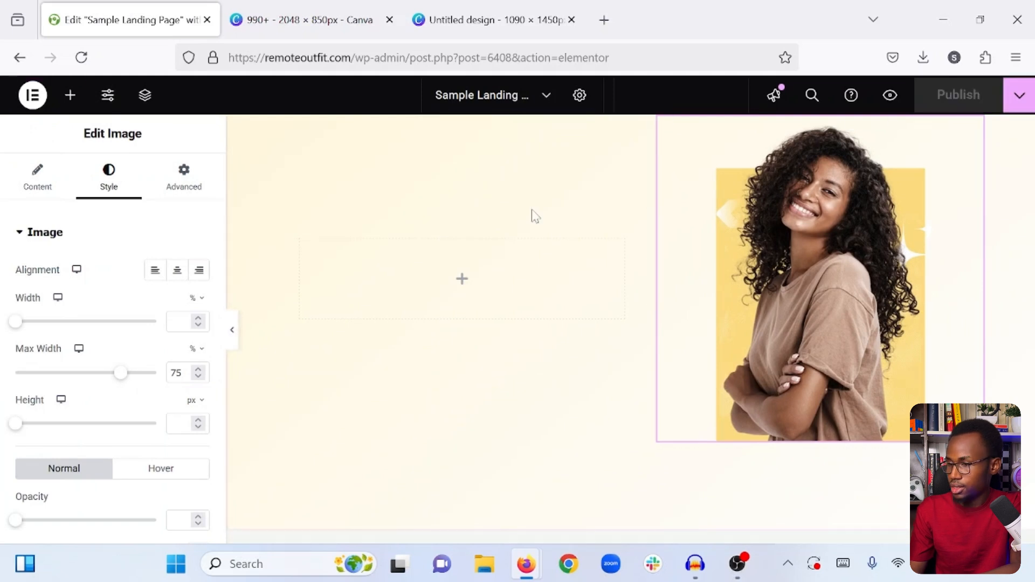
{"action": "left_click", "coordinate": [70, 98]}
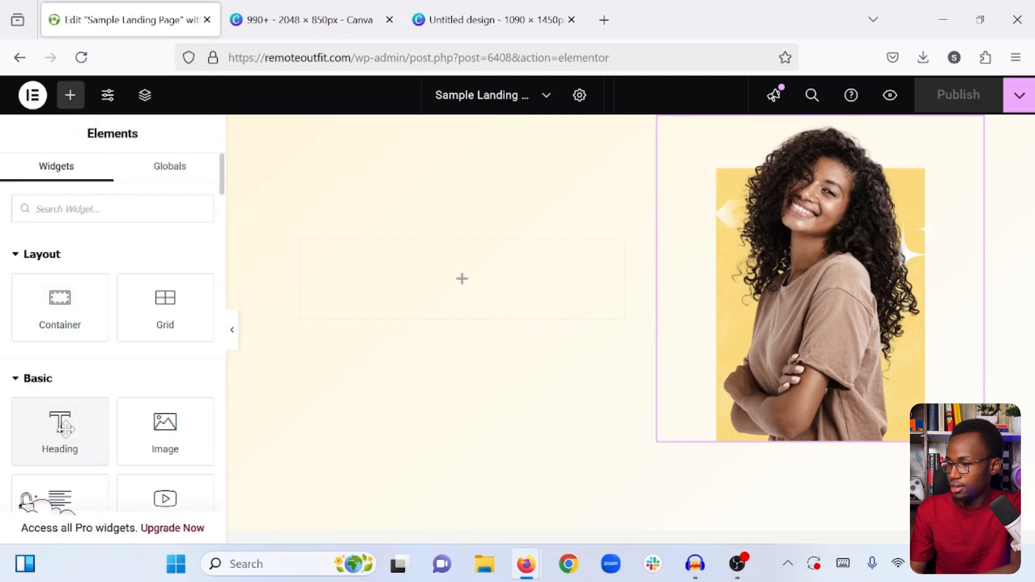
{"action": "left_click_drag", "start_coordinate": [60, 426], "coordinate": [410, 267]}
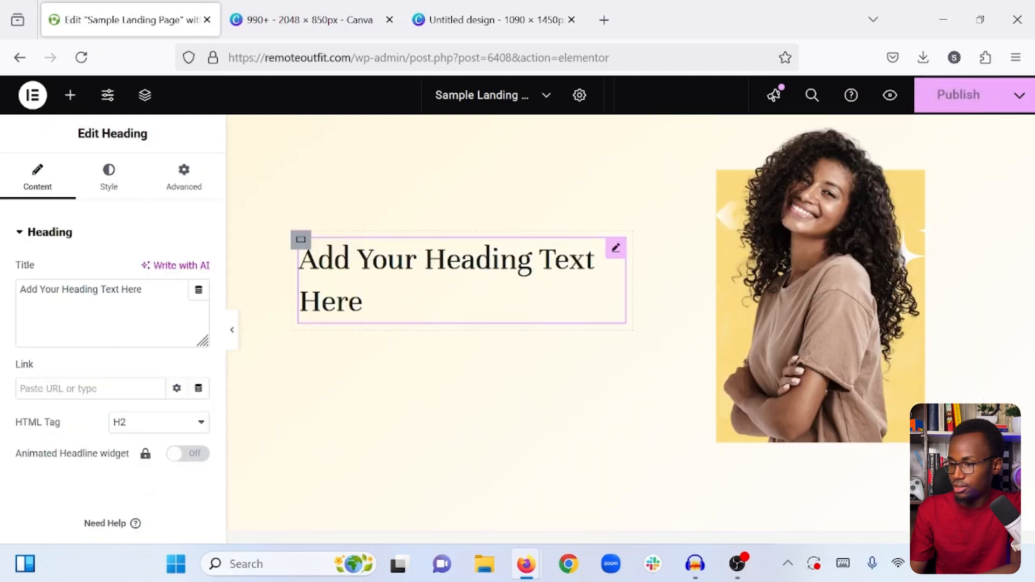
- Copy the "This is how we can help grow your business." heading and paste its style onto the new placeholder heading
{"action": "scroll", "coordinate": [411, 267], "scroll_direction": "up", "scroll_amount": 8}
{"action": "scroll", "coordinate": [409, 266], "scroll_direction": "up", "scroll_amount": 5}
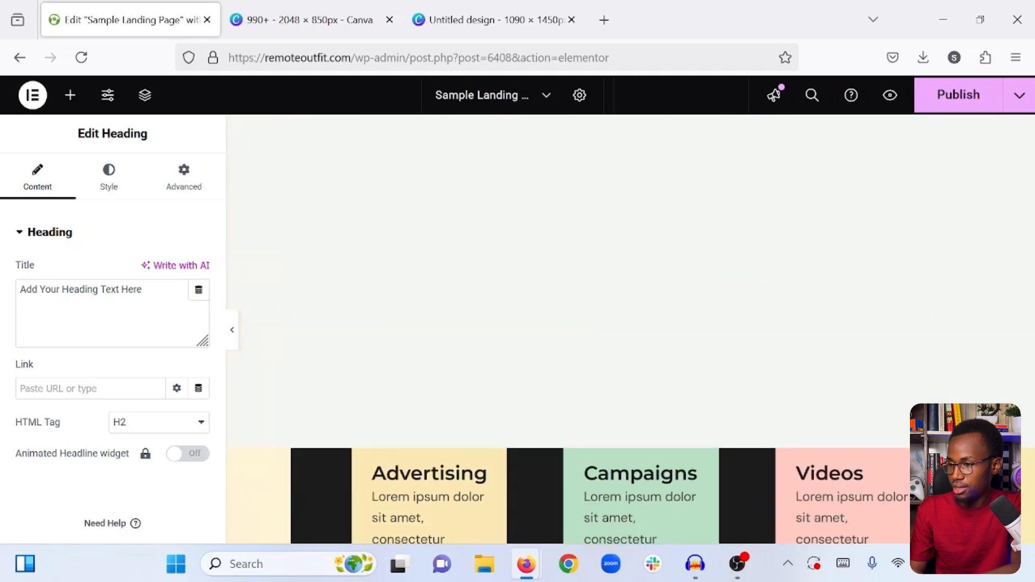
{"action": "scroll", "coordinate": [414, 273], "scroll_direction": "up", "scroll_amount": 5}
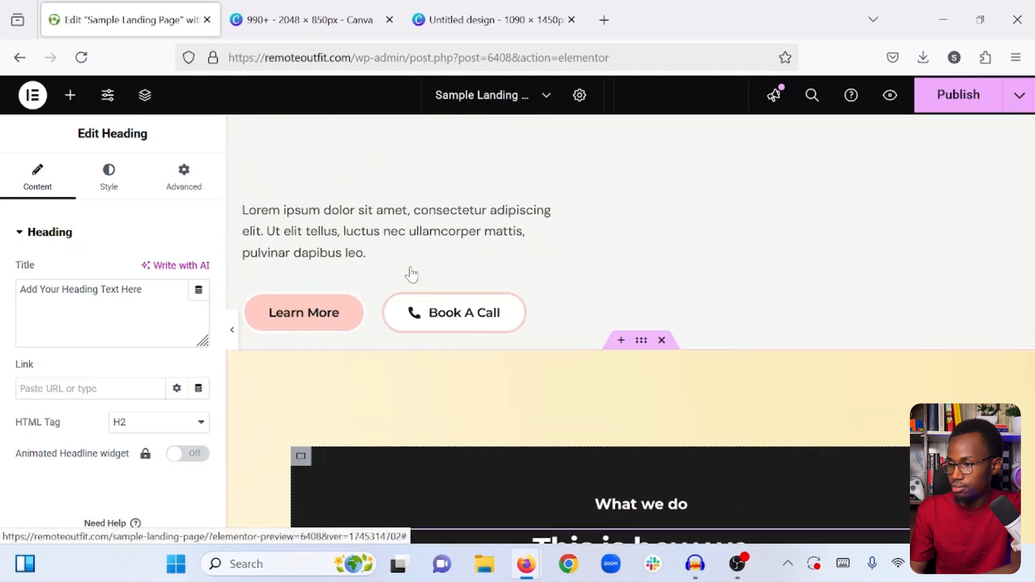
{"action": "scroll", "coordinate": [410, 272], "scroll_direction": "down", "scroll_amount": 8}
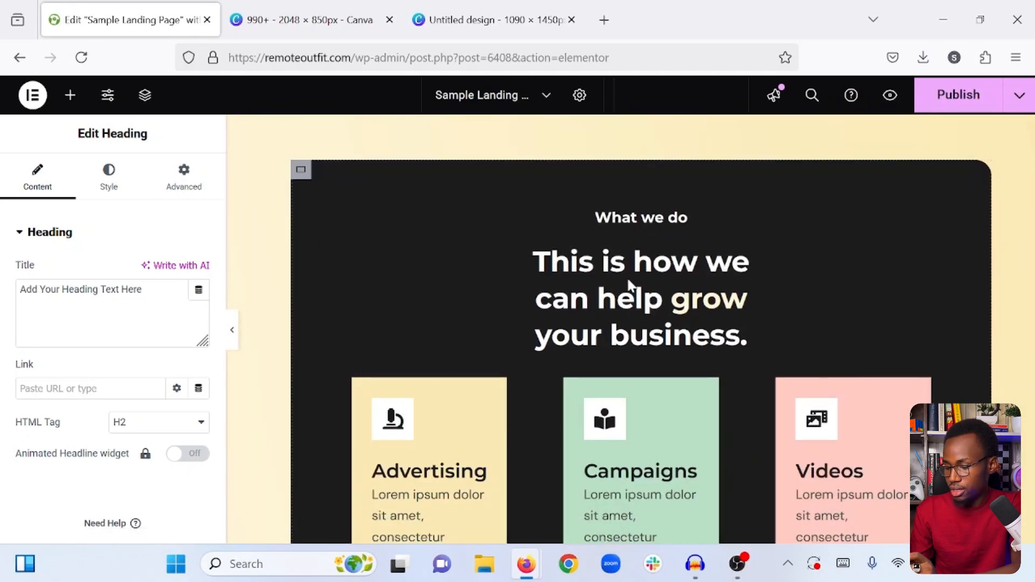
{"action": "right_click", "coordinate": [628, 285]}
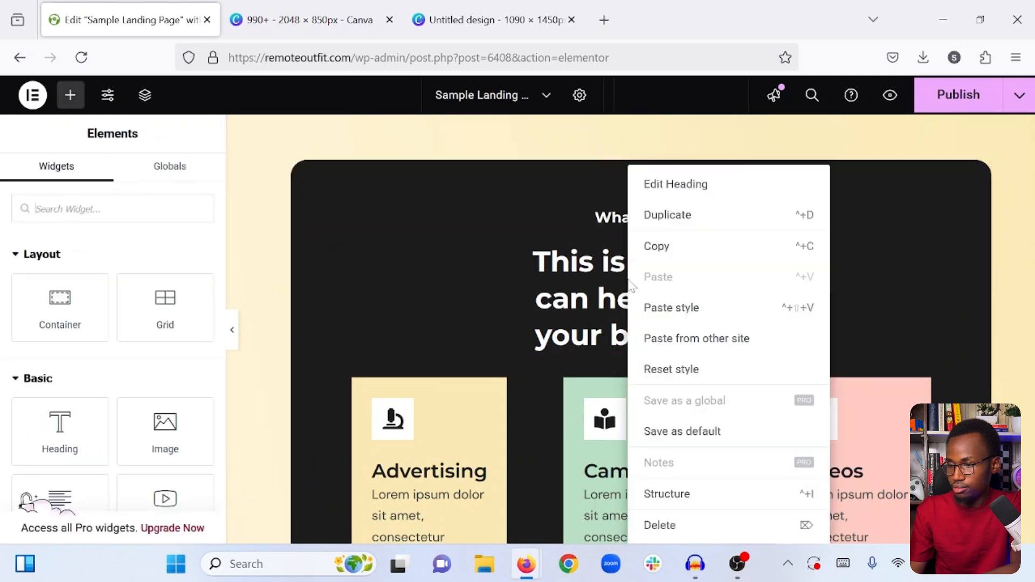
{"action": "left_click", "coordinate": [666, 249]}
{"action": "scroll", "coordinate": [668, 249], "scroll_direction": "down", "scroll_amount": 8}
{"action": "scroll", "coordinate": [668, 249], "scroll_direction": "down", "scroll_amount": 4}
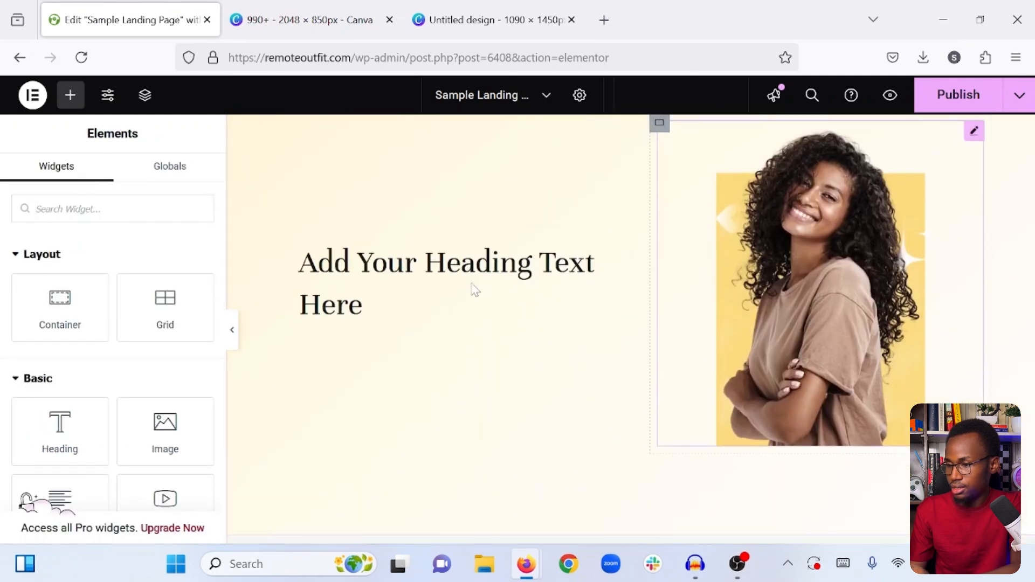
{"action": "right_click", "coordinate": [473, 289]}
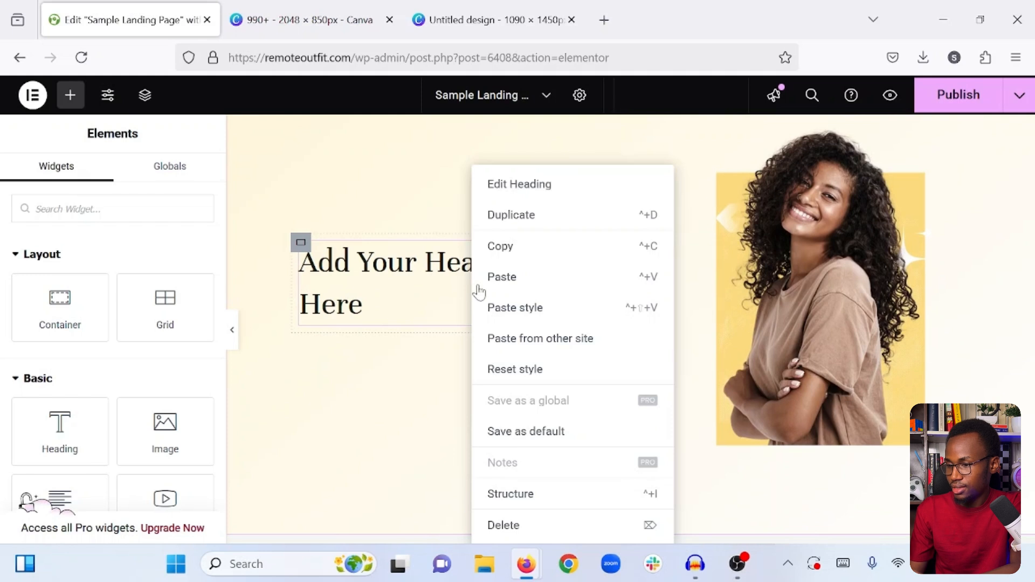
{"action": "left_click", "coordinate": [519, 310]}
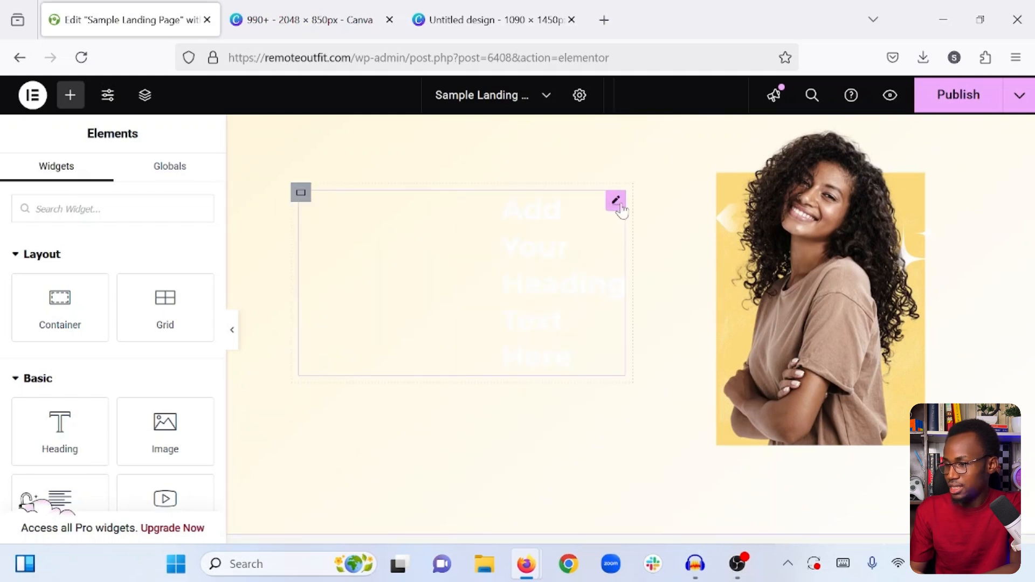
- Set the left and right margins of the new heading to 0 px
{"action": "left_click", "coordinate": [616, 203]}
{"action": "left_click", "coordinate": [190, 194]}
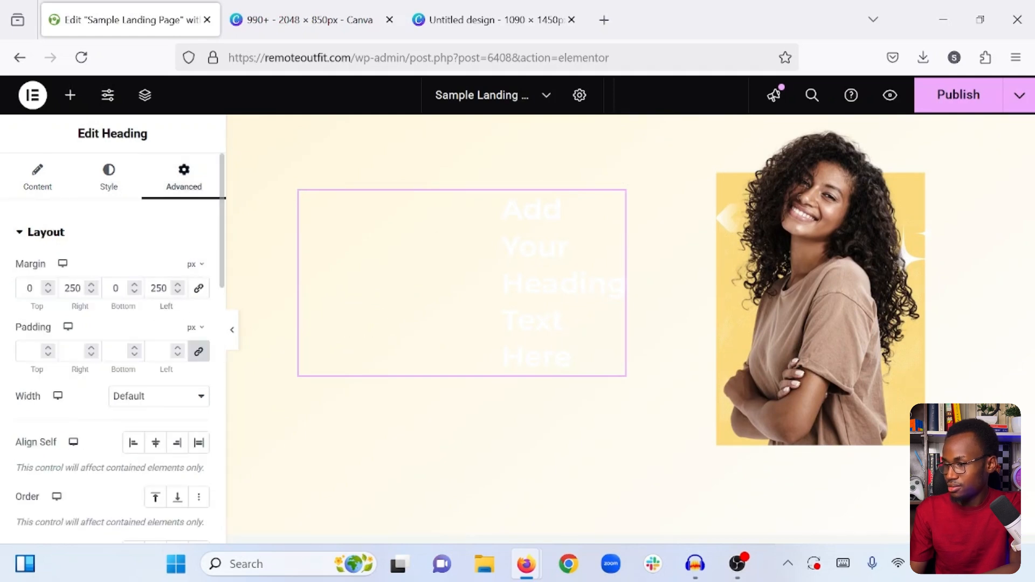
{"action": "double_click", "coordinate": [158, 288]}
{"action": "type", "text": "0"}
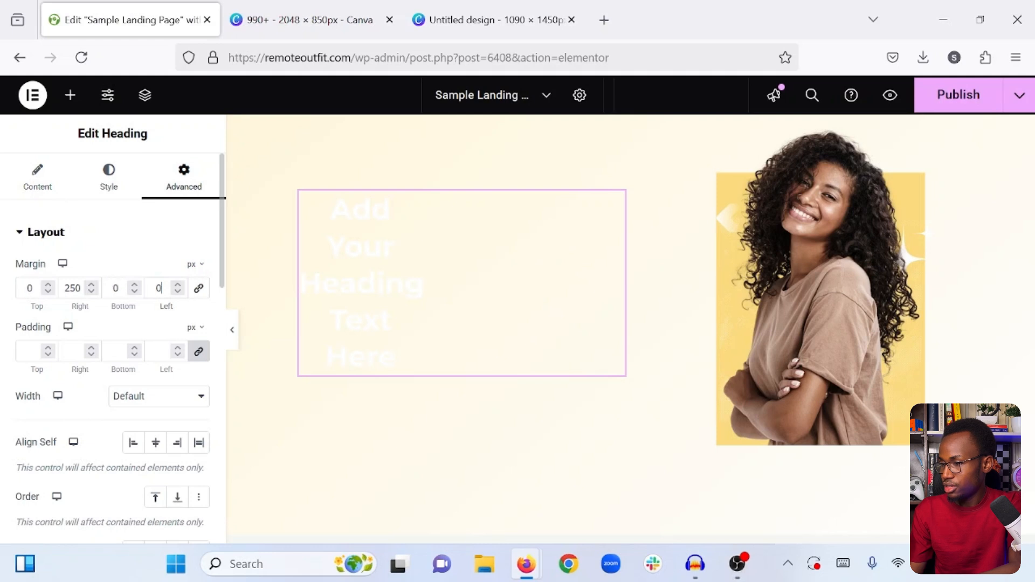
{"action": "type", "text": "0"}
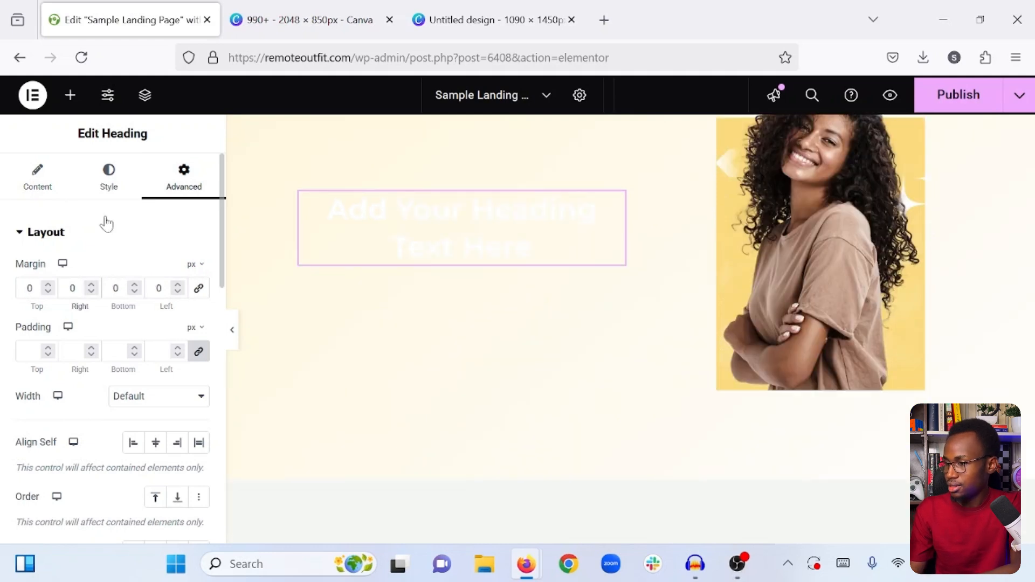
- Set the new heading's text color to #1c1c1c and align it left
{"action": "left_click", "coordinate": [109, 189]}
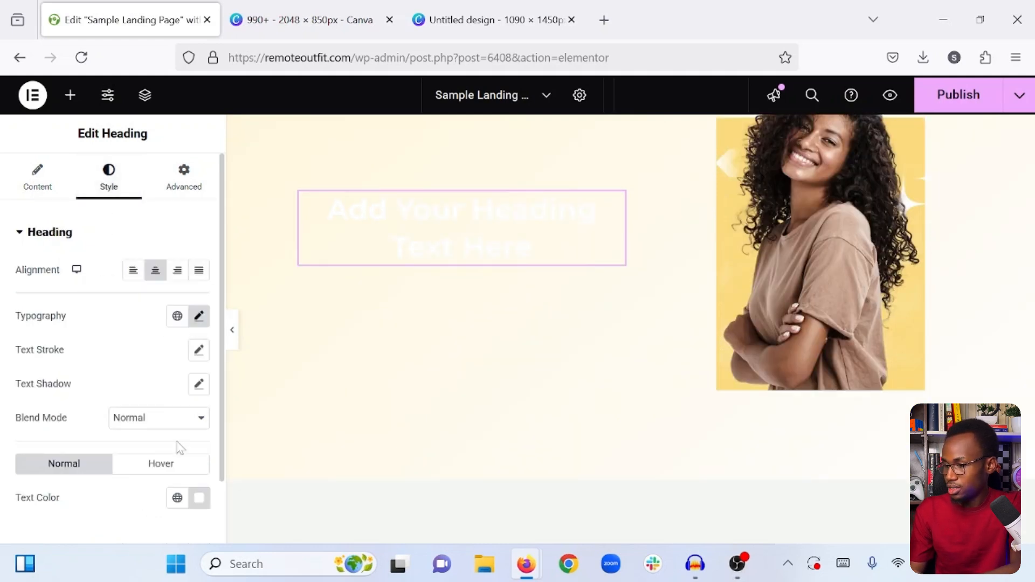
{"action": "left_click", "coordinate": [199, 498]}
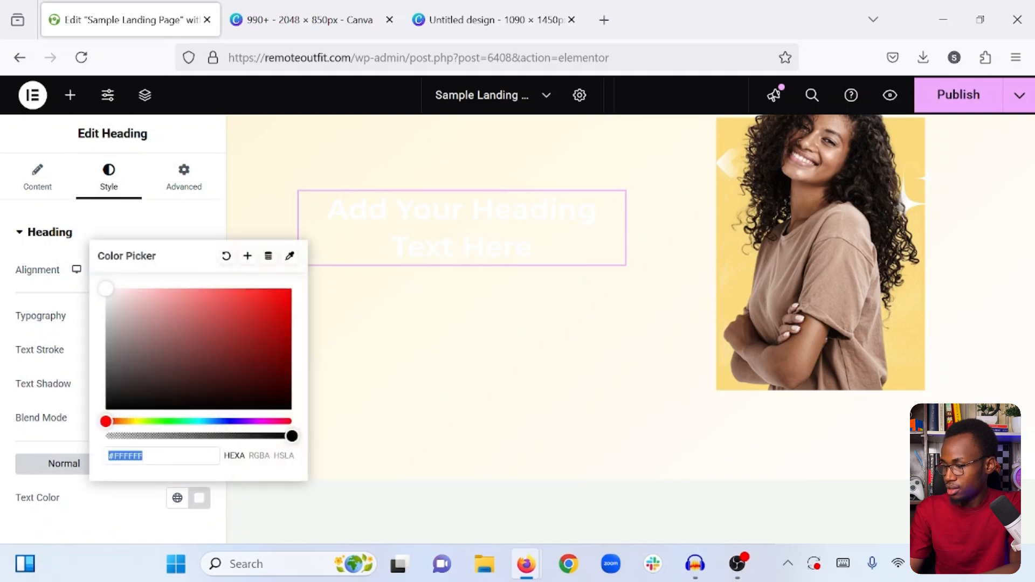
{"action": "type", "text": "#1c1c1c"}
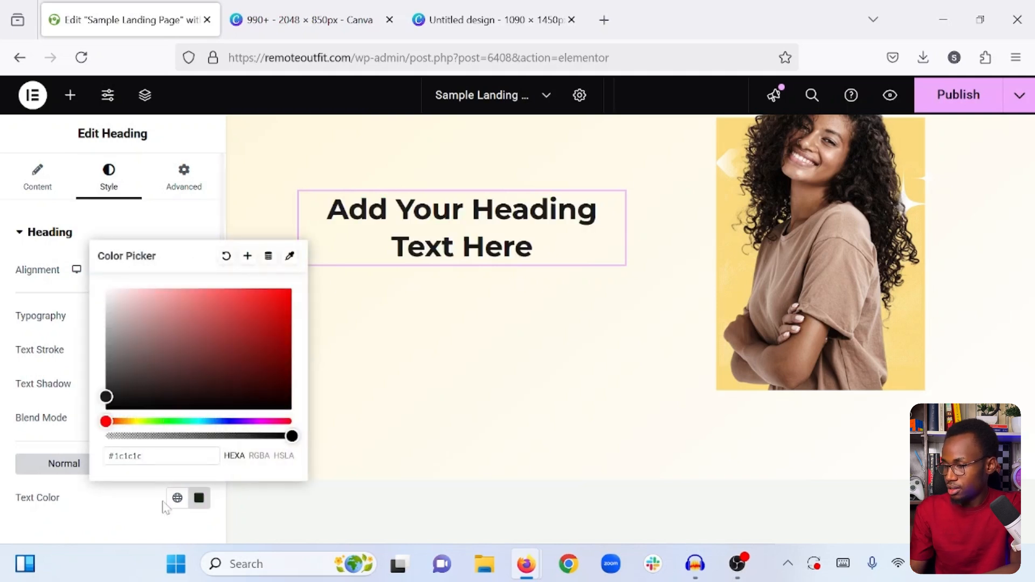
{"action": "left_click", "coordinate": [129, 509]}
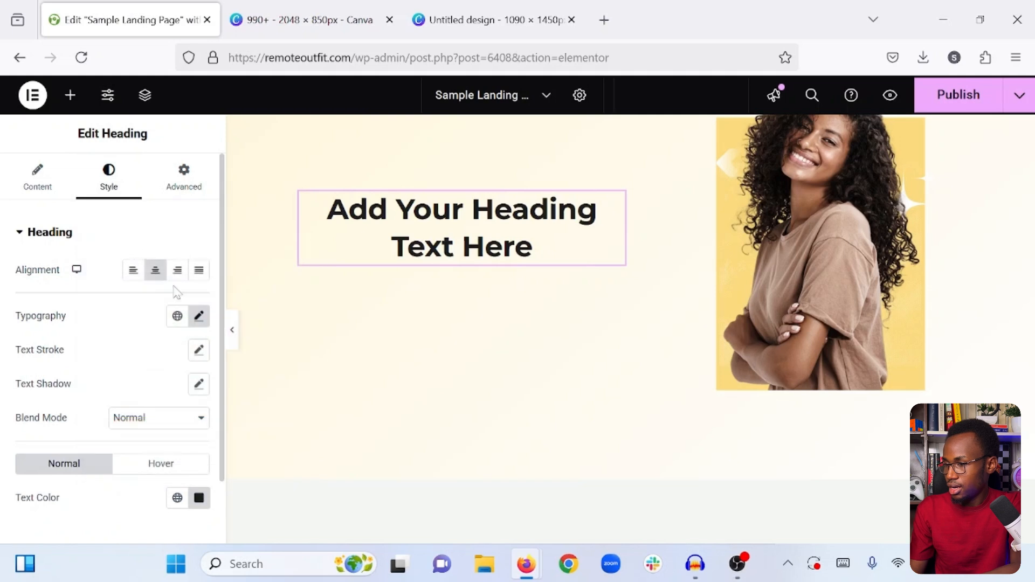
{"action": "left_click", "coordinate": [130, 277]}
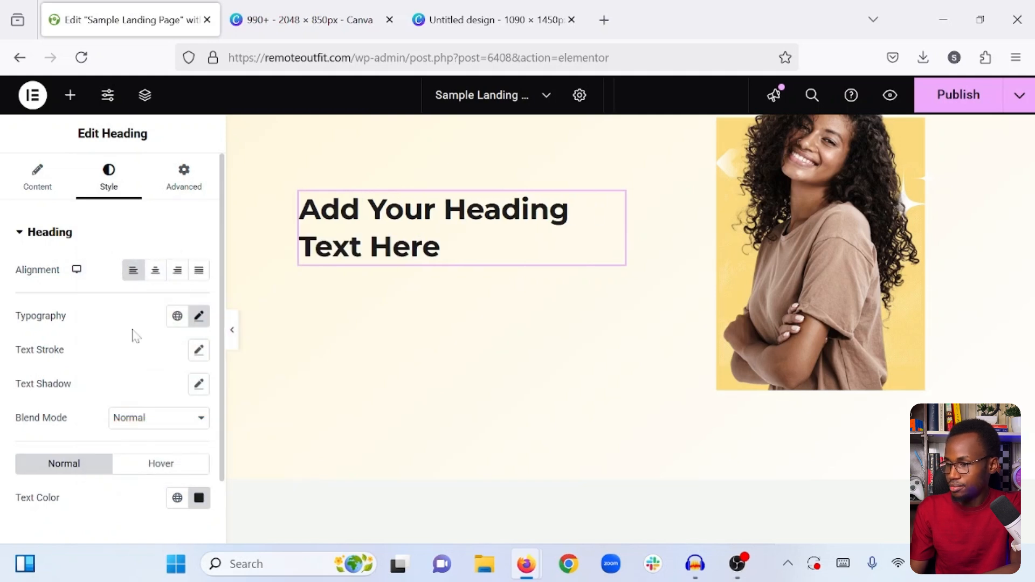
- Replace the new heading's placeholder title with "Quality service guaranteed!"
{"action": "left_click", "coordinate": [49, 188]}
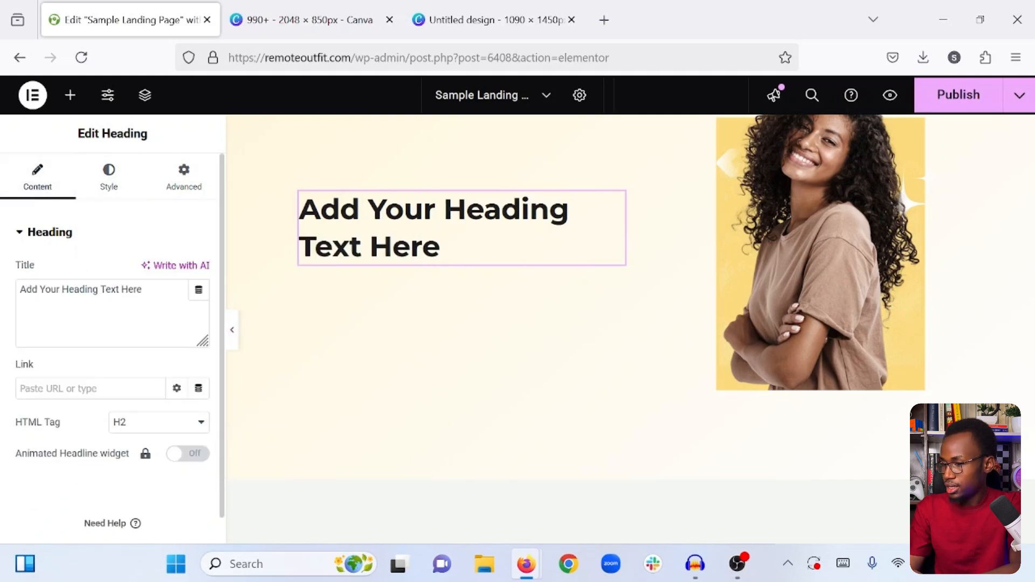
{"action": "left_click", "coordinate": [121, 292]}
{"action": "key", "text": "ctrl+a"}
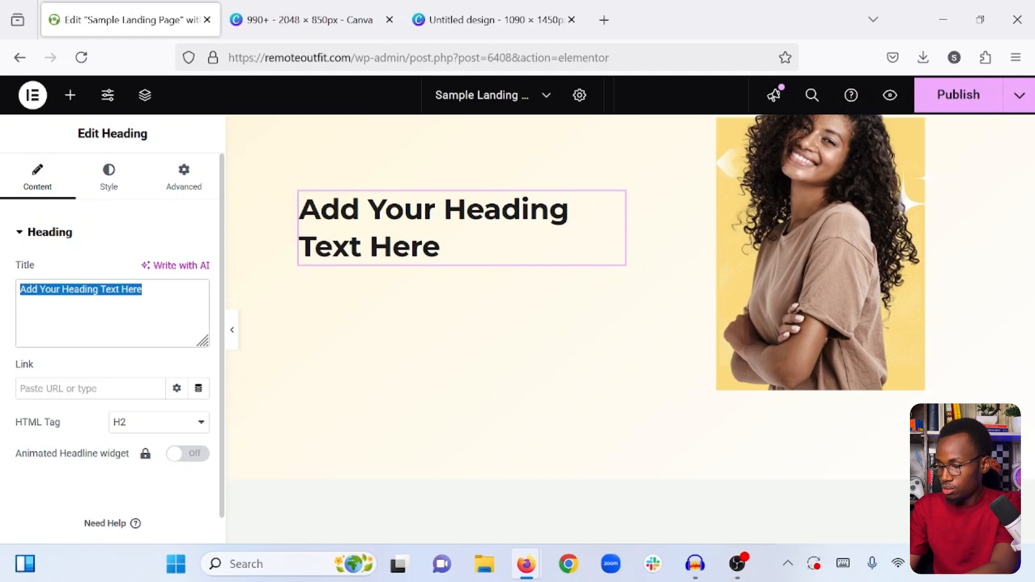
{"action": "type", "text": "Quality se"}
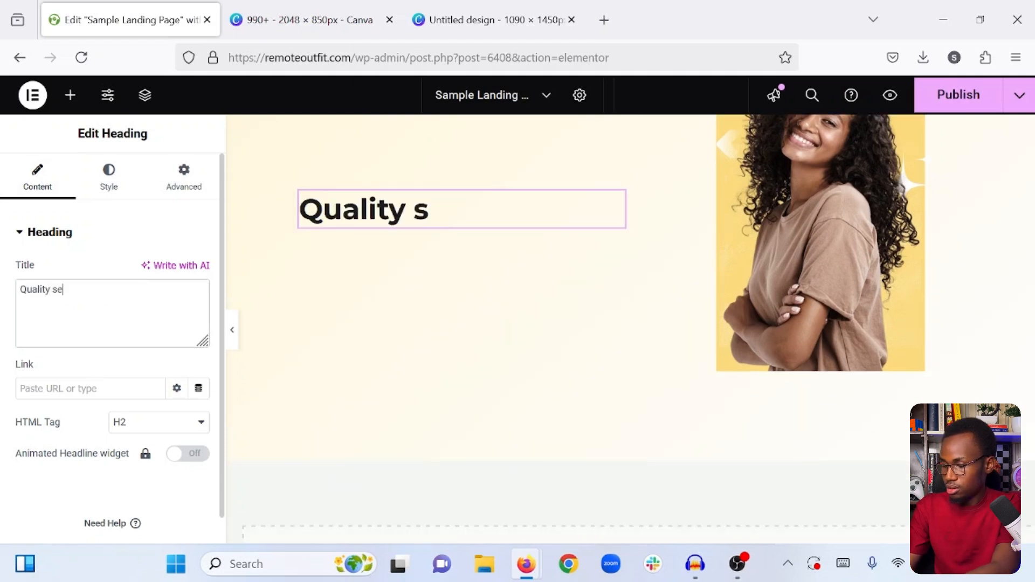
{"action": "type", "text": "rvice "}
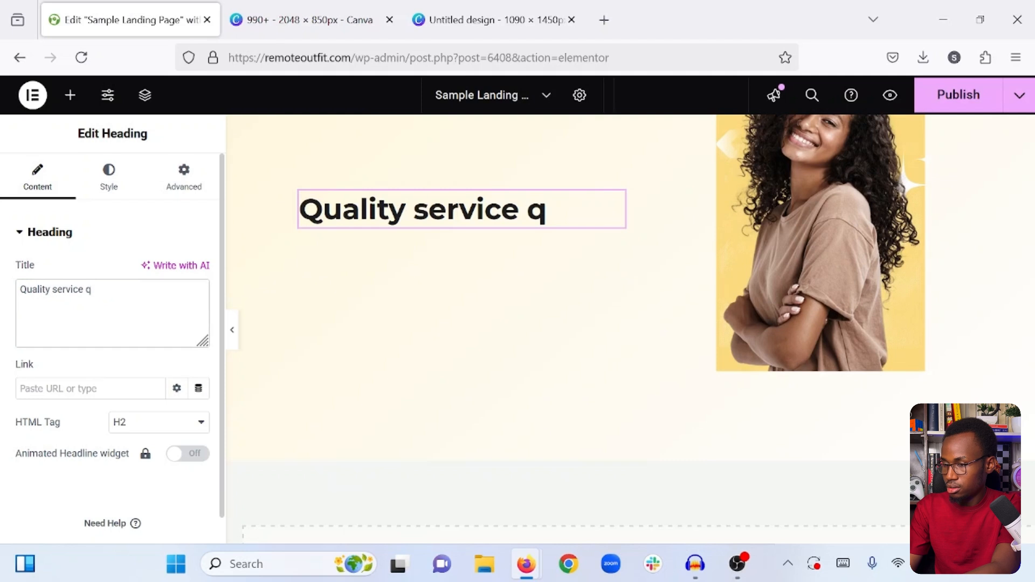
{"action": "type", "text": "gua"}
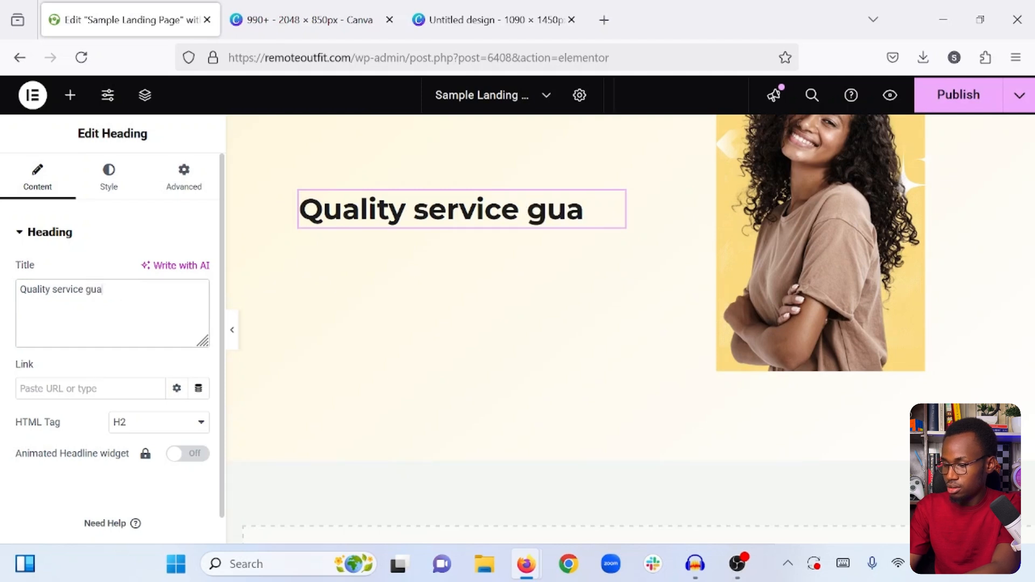
{"action": "type", "text": "ranteed"}
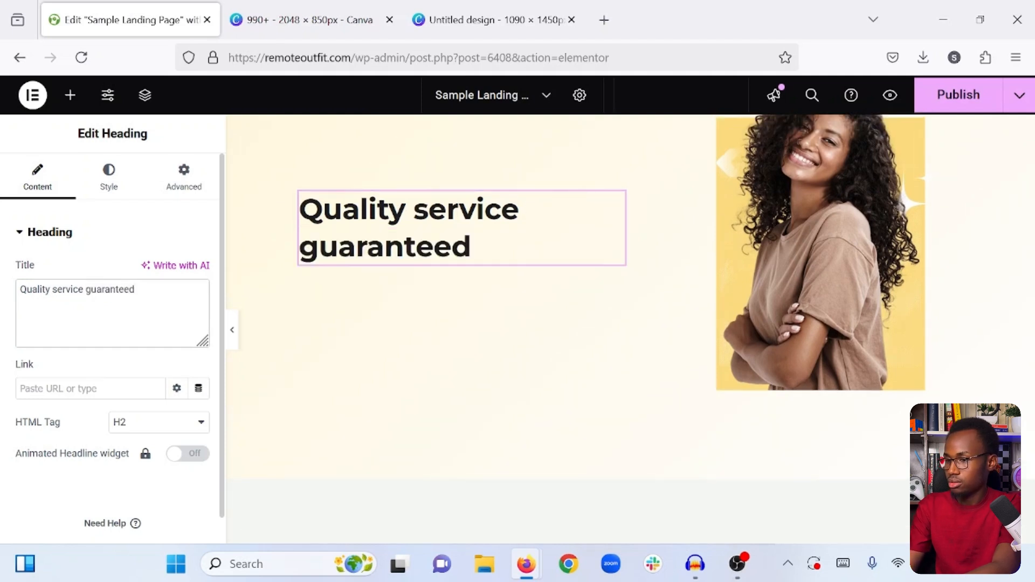
{"action": "type", "text": "!"}
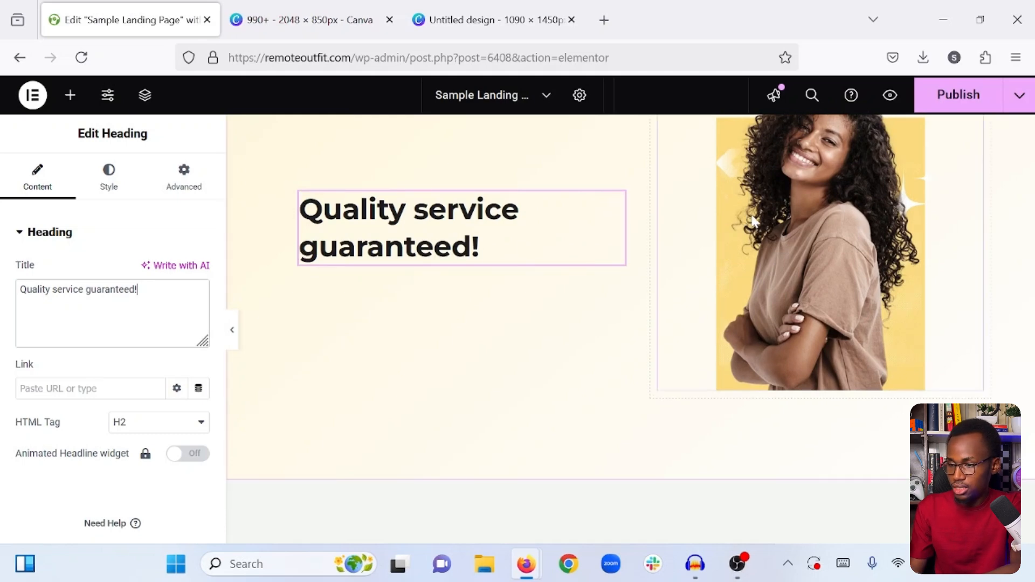
- Copy the opening color span tag from the title of the "This is how we can help grow your business." heading
{"action": "scroll", "coordinate": [548, 270], "scroll_direction": "up", "scroll_amount": 15}
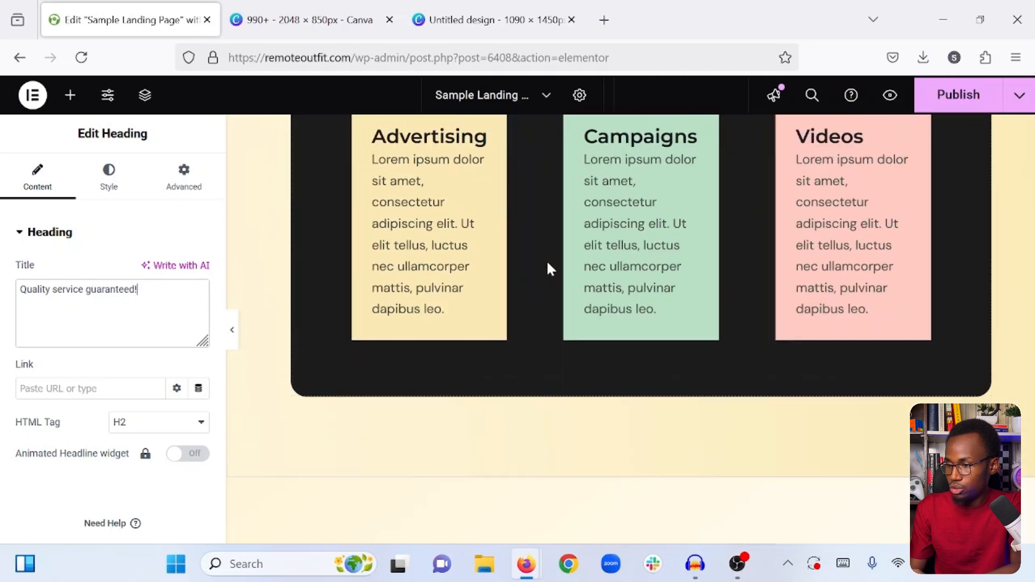
{"action": "scroll", "coordinate": [550, 270], "scroll_direction": "up", "scroll_amount": 3}
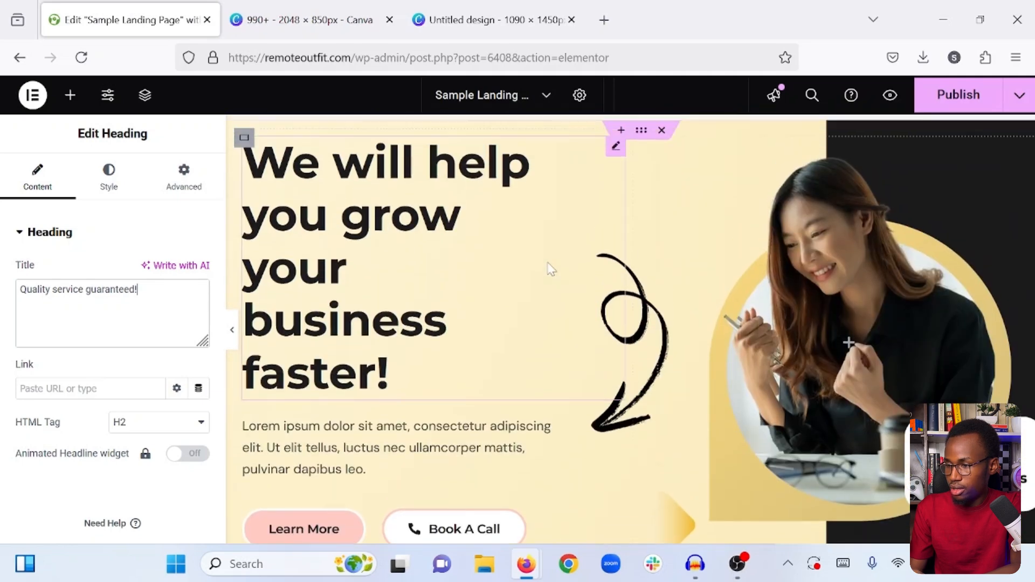
{"action": "scroll", "coordinate": [549, 270], "scroll_direction": "down", "scroll_amount": 10}
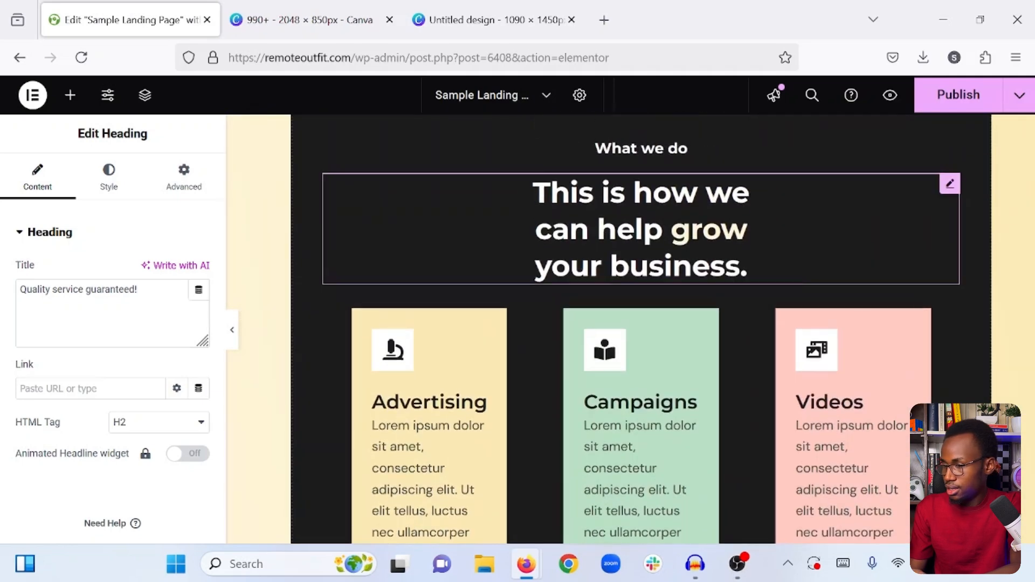
{"action": "left_click", "coordinate": [748, 266]}
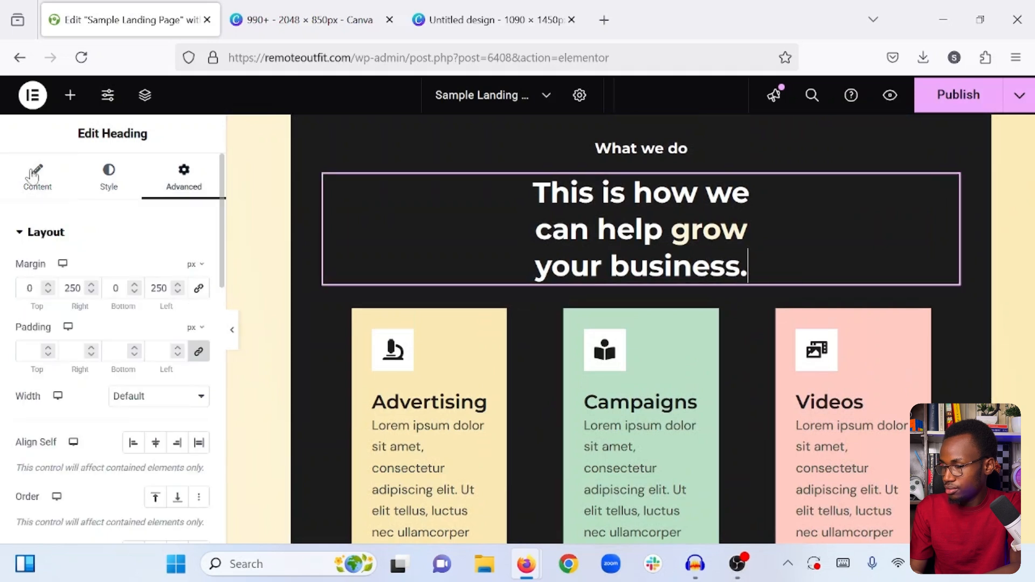
{"action": "left_click", "coordinate": [36, 174]}
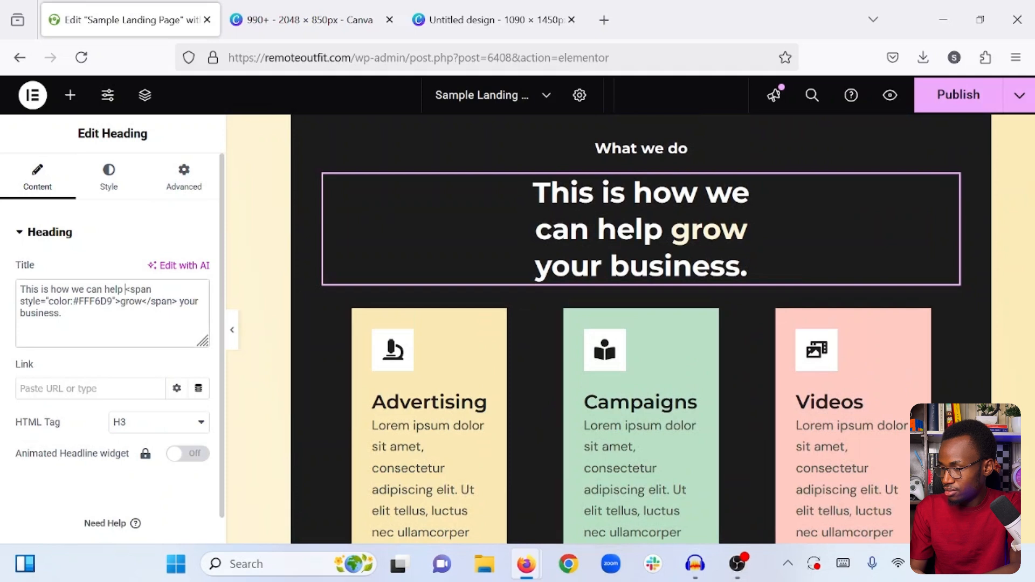
{"action": "mouse_move", "coordinate": [125, 290]}
{"action": "left_mouse_down"}
{"action": "mouse_move", "coordinate": [63, 313]}
{"action": "mouse_move", "coordinate": [114, 300]}
{"action": "left_mouse_up"}
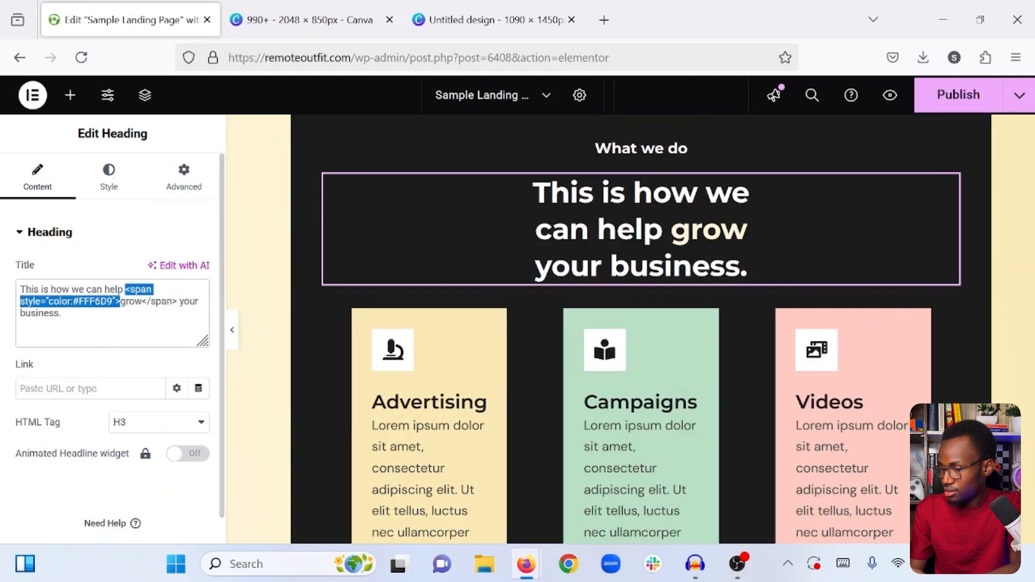
{"action": "right_click", "coordinate": [119, 300]}
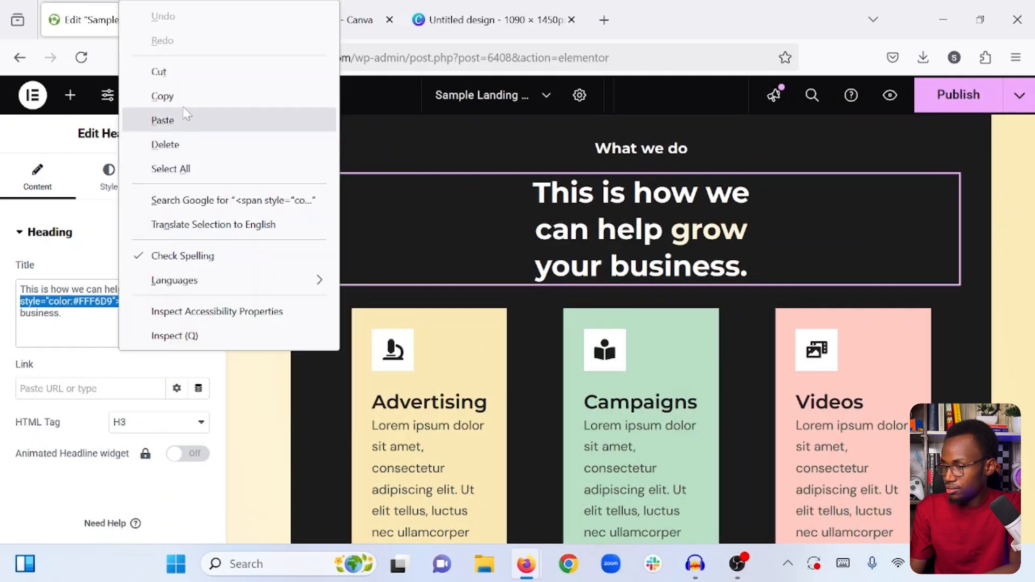
{"action": "left_click", "coordinate": [162, 95]}
{"action": "left_click", "coordinate": [142, 301]}
- Paste the copied span tag before "guaranteed!" in the title of the "Quality service guaranteed!" heading
{"action": "scroll", "coordinate": [445, 280], "scroll_direction": "down", "scroll_amount": 10}
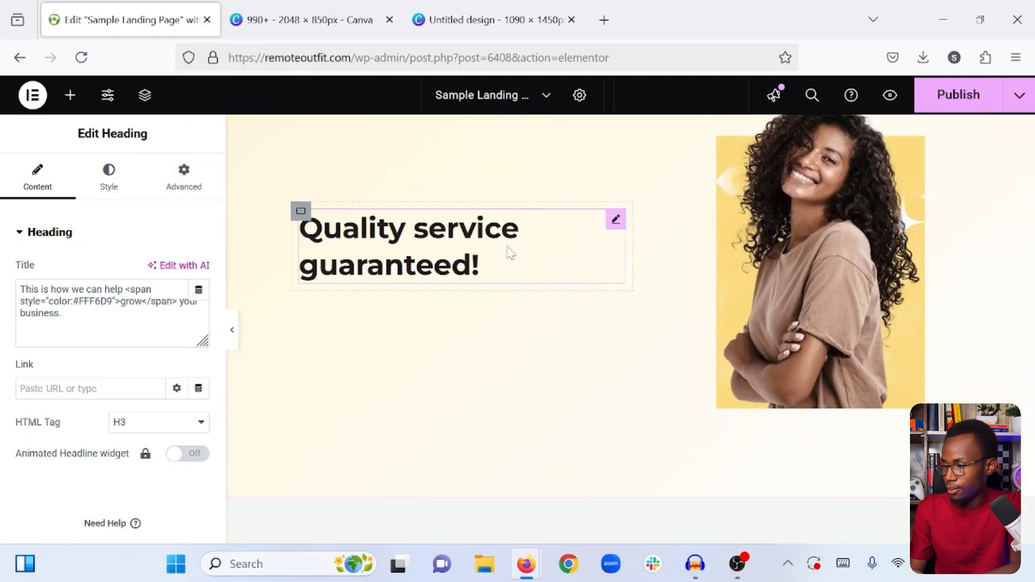
{"action": "left_click", "coordinate": [510, 254]}
{"action": "left_click", "coordinate": [85, 290]}
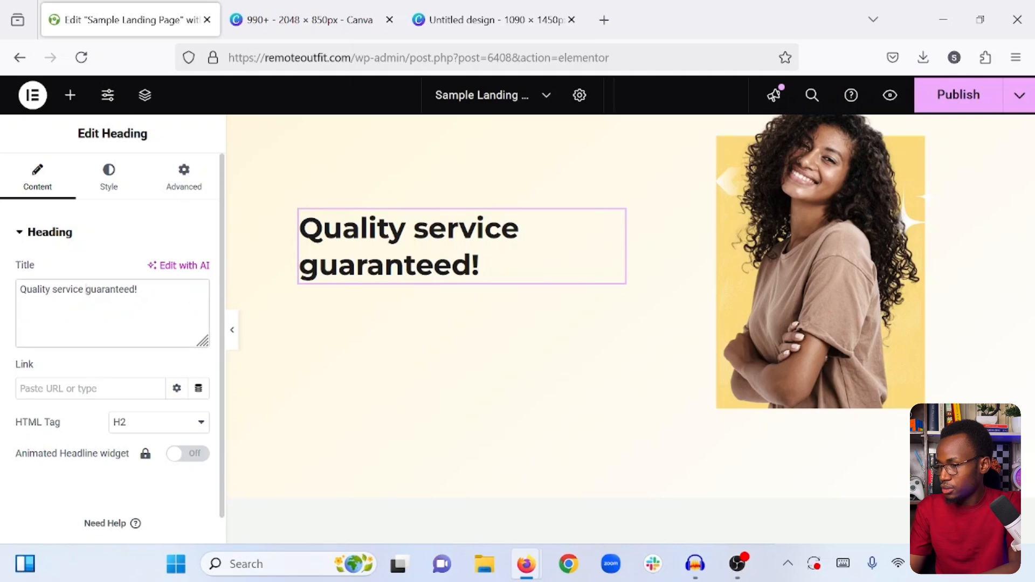
{"action": "type", "text": "<span style=\"color:#FFF6D9\">"}
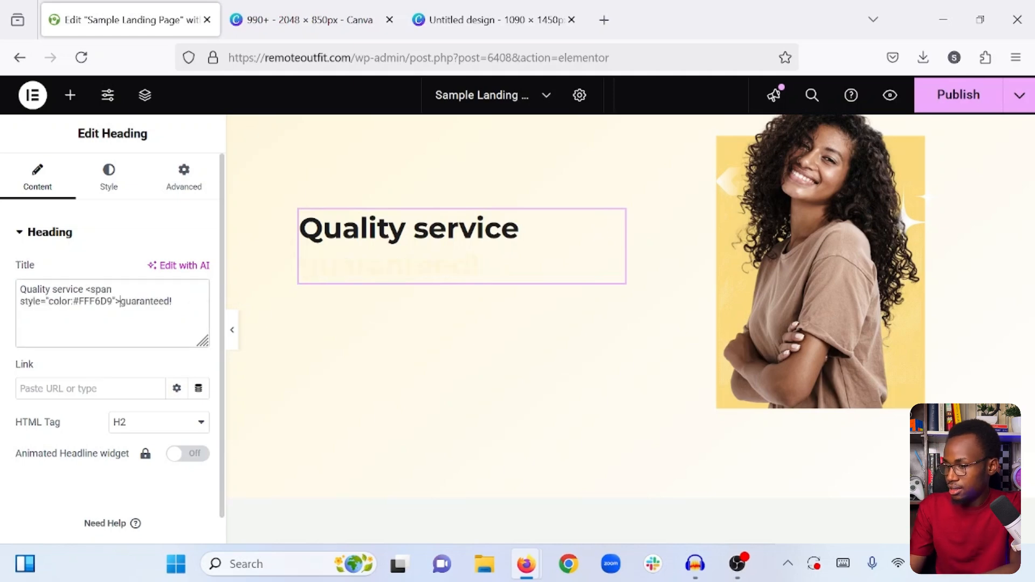
- Switch to the 1090 × 1450 px Canva design and copy the hex color code of the yellow rectangle behind the woman
{"action": "left_click", "coordinate": [446, 14]}
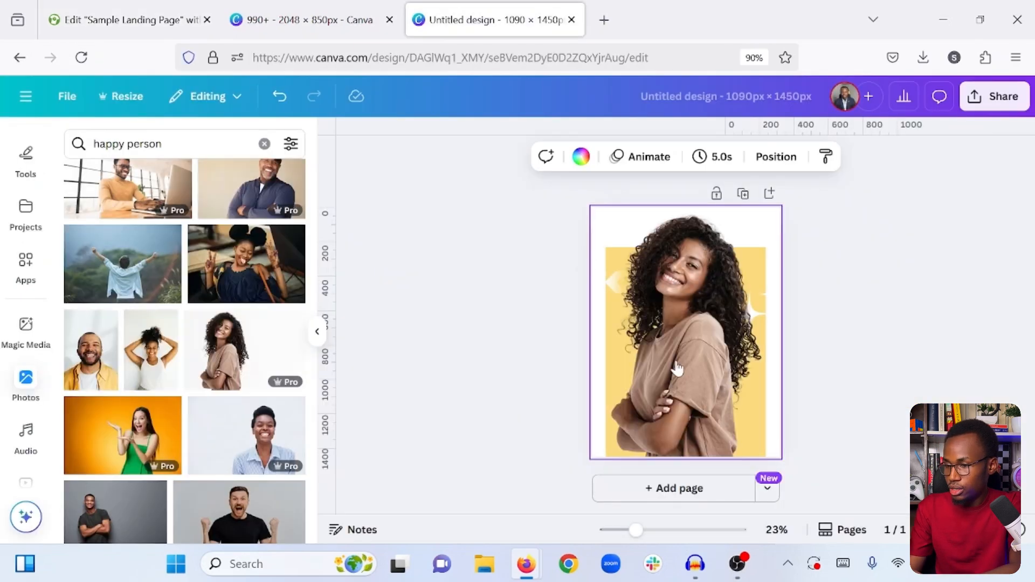
{"action": "left_click", "coordinate": [763, 268]}
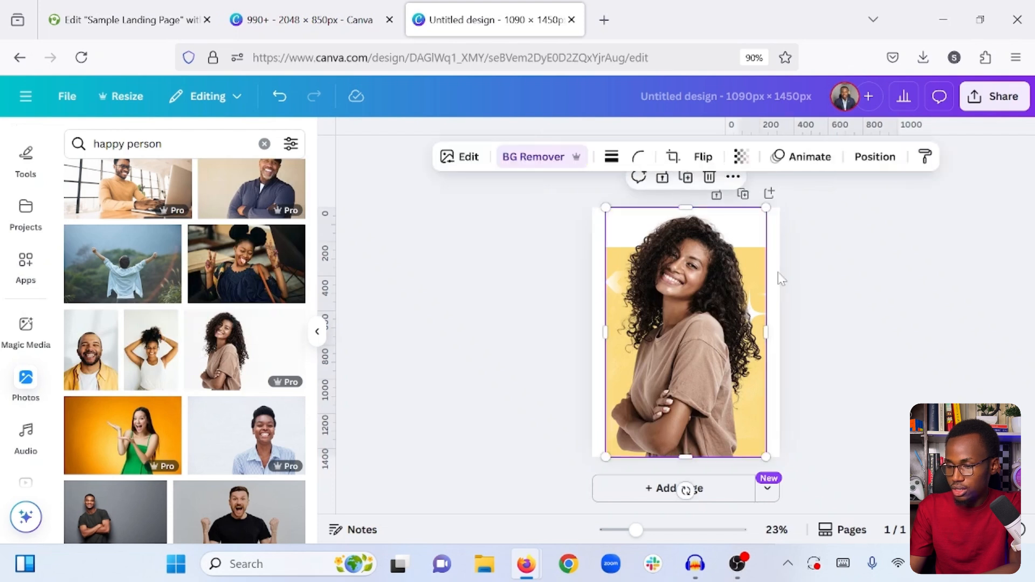
{"action": "left_click", "coordinate": [772, 271]}
{"action": "left_click", "coordinate": [765, 267]}
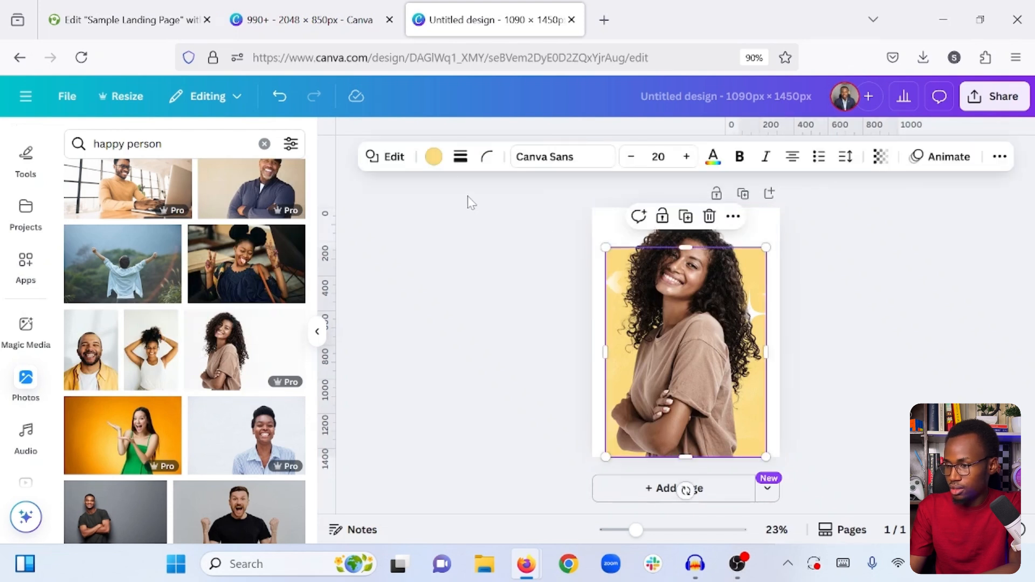
{"action": "left_click", "coordinate": [433, 156]}
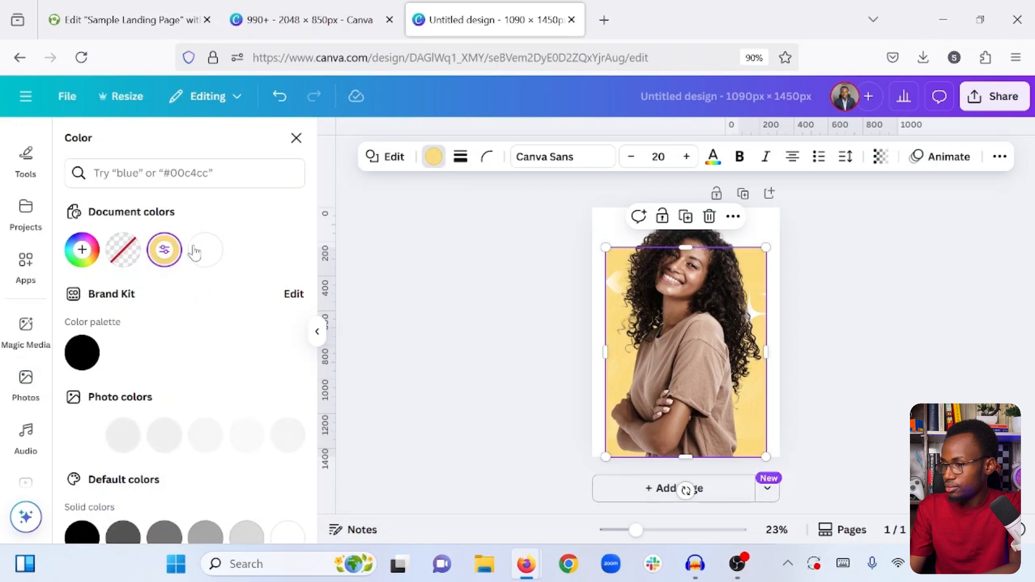
{"action": "left_click", "coordinate": [165, 250]}
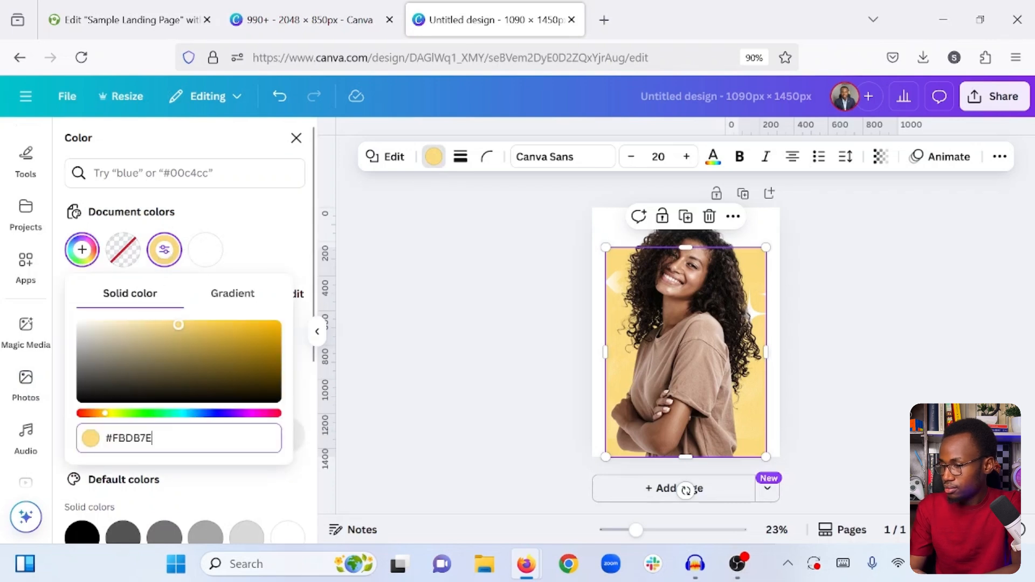
{"action": "key", "text": "ctrl+a"}
{"action": "right_click", "coordinate": [144, 434]}
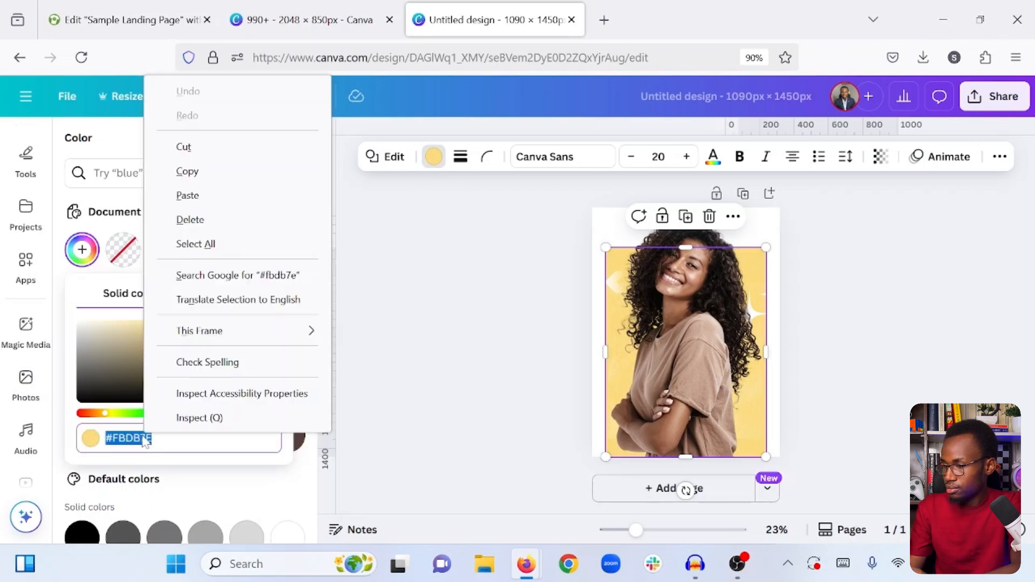
{"action": "left_click", "coordinate": [209, 175]}
- Return to the Elementor page and set the span color around "guaranteed!" to #fbdb7e
{"action": "left_click", "coordinate": [130, 20]}
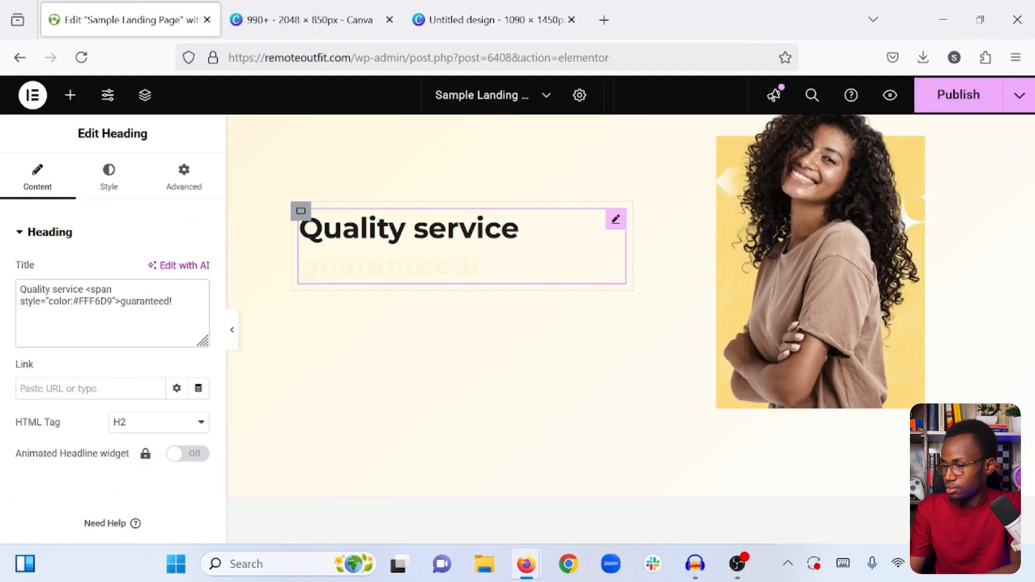
{"action": "key", "text": "ctrl+v"}
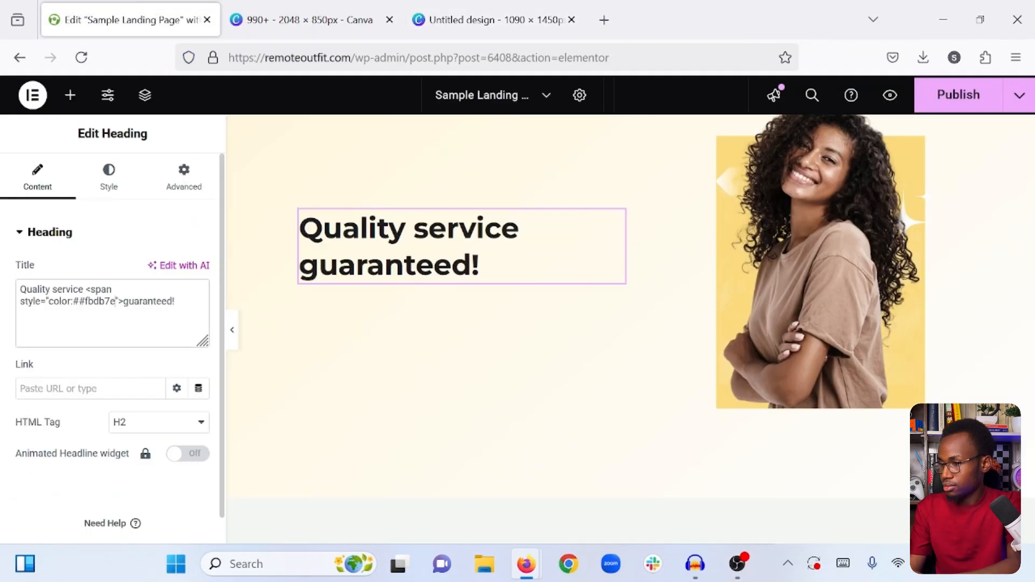
{"action": "key", "text": "BackSpace"}
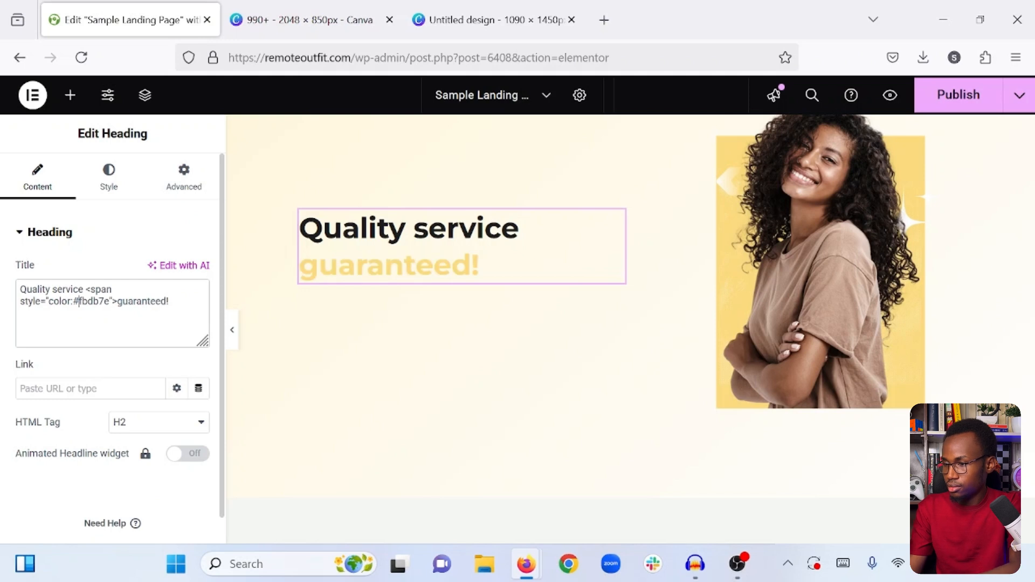
- Add a Text Editor widget below the "Quality service guaranteed!" heading
{"action": "left_click", "coordinate": [70, 95]}
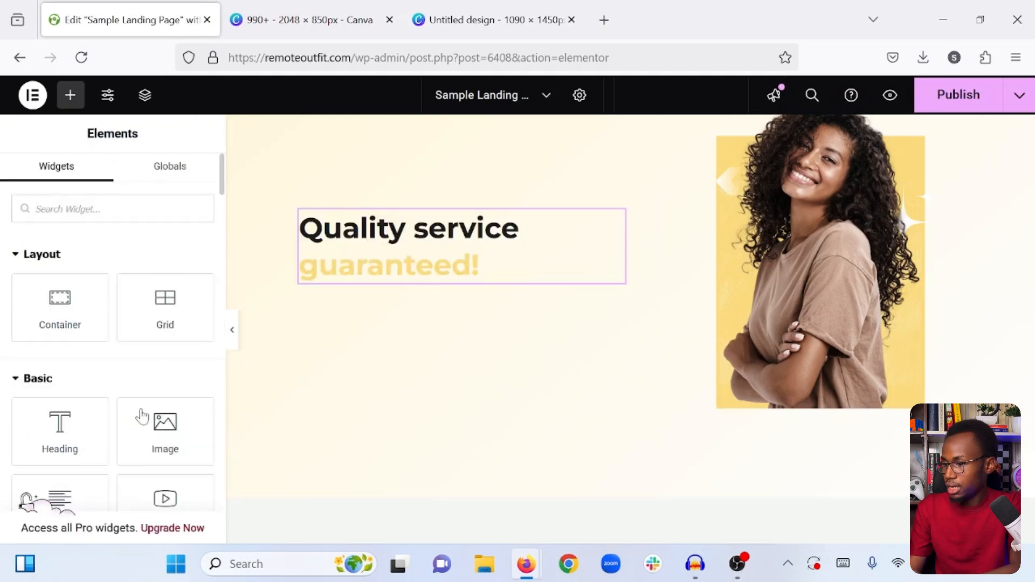
{"action": "scroll", "coordinate": [60, 420], "scroll_direction": "down", "scroll_amount": 2}
{"action": "left_click_drag", "start_coordinate": [60, 419], "coordinate": [426, 272]}
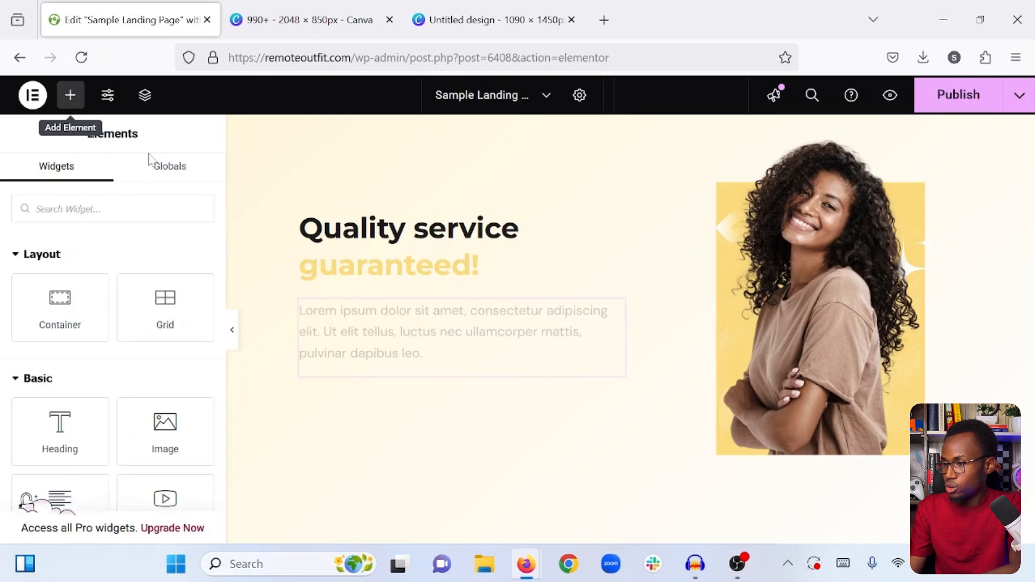
- Add a Button widget below the new text paragraph in the same column
{"action": "scroll", "coordinate": [72, 397], "scroll_direction": "down", "scroll_amount": 2}
{"action": "scroll", "coordinate": [75, 395], "scroll_direction": "down", "scroll_amount": 2}
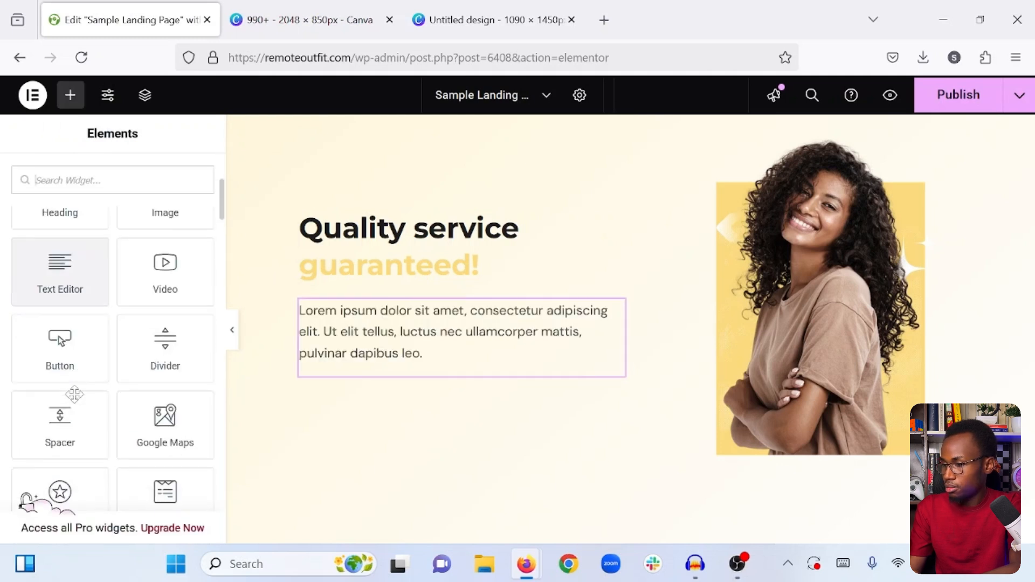
{"action": "left_click_drag", "start_coordinate": [60, 348], "coordinate": [360, 369]}
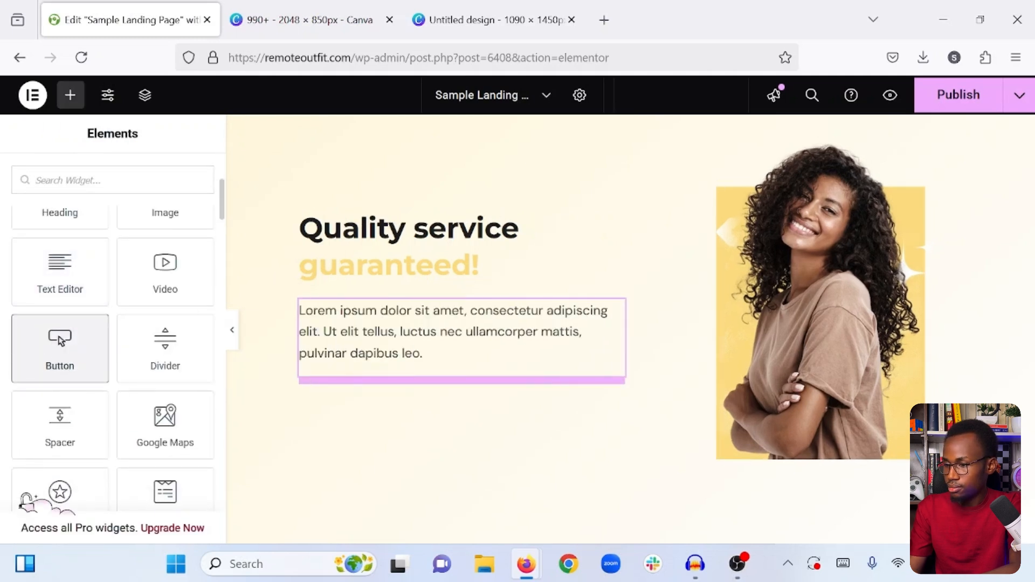
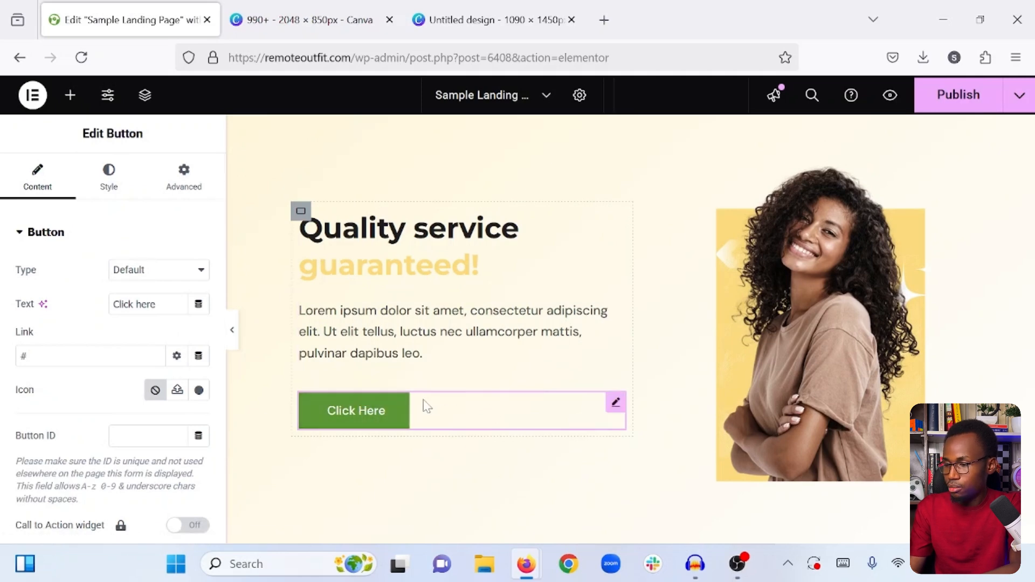
- Copy the hero's Book A Call button below the "Quality service guaranteed!" paragraph and delete the green Click Here button
{"action": "scroll", "coordinate": [426, 405], "scroll_direction": "up", "scroll_amount": 15}
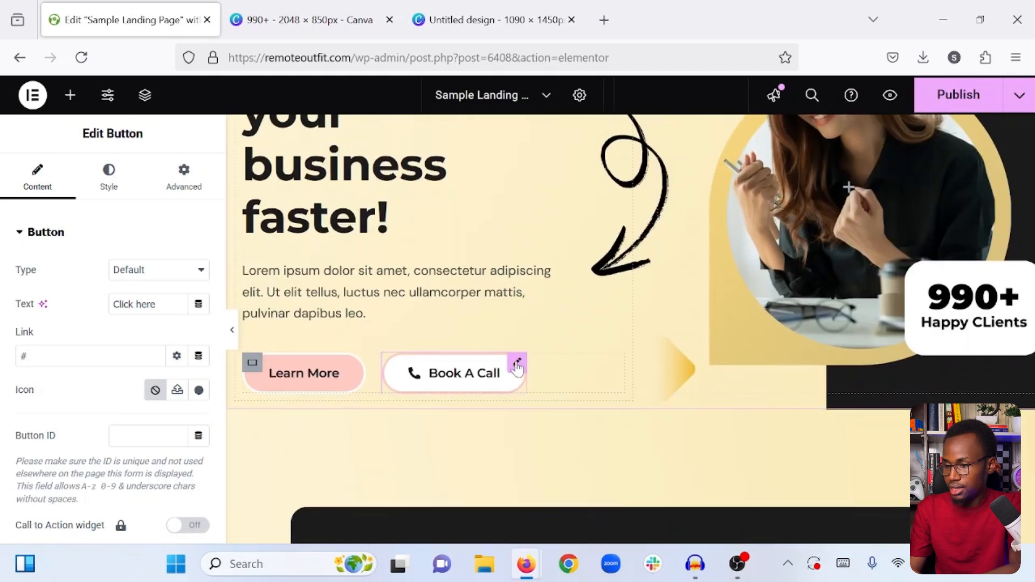
{"action": "right_click", "coordinate": [516, 368]}
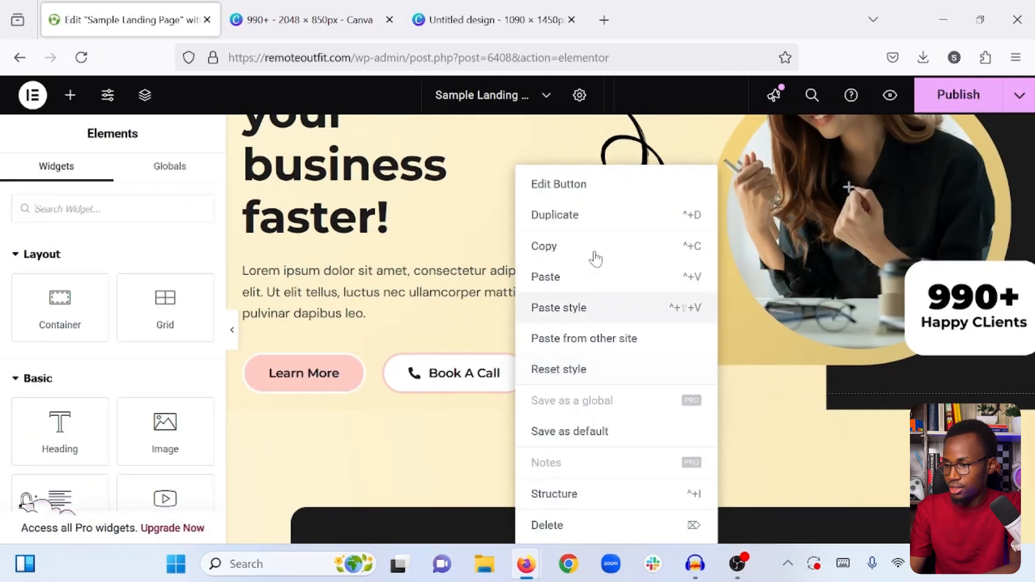
{"action": "left_click", "coordinate": [557, 247]}
{"action": "scroll", "coordinate": [561, 258], "scroll_direction": "down", "scroll_amount": 5}
{"action": "scroll", "coordinate": [561, 259], "scroll_direction": "down", "scroll_amount": 8}
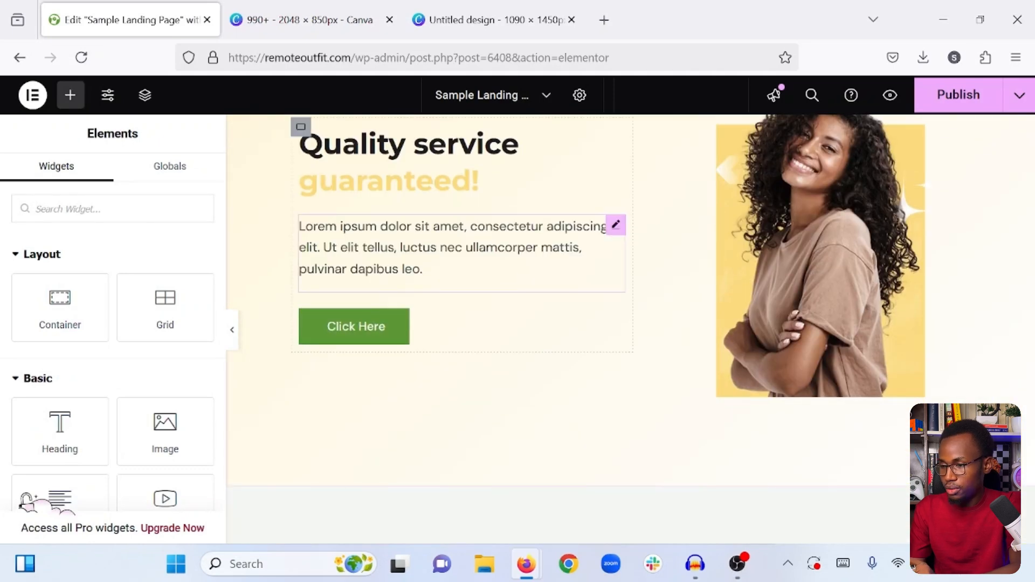
{"action": "right_click", "coordinate": [543, 247]}
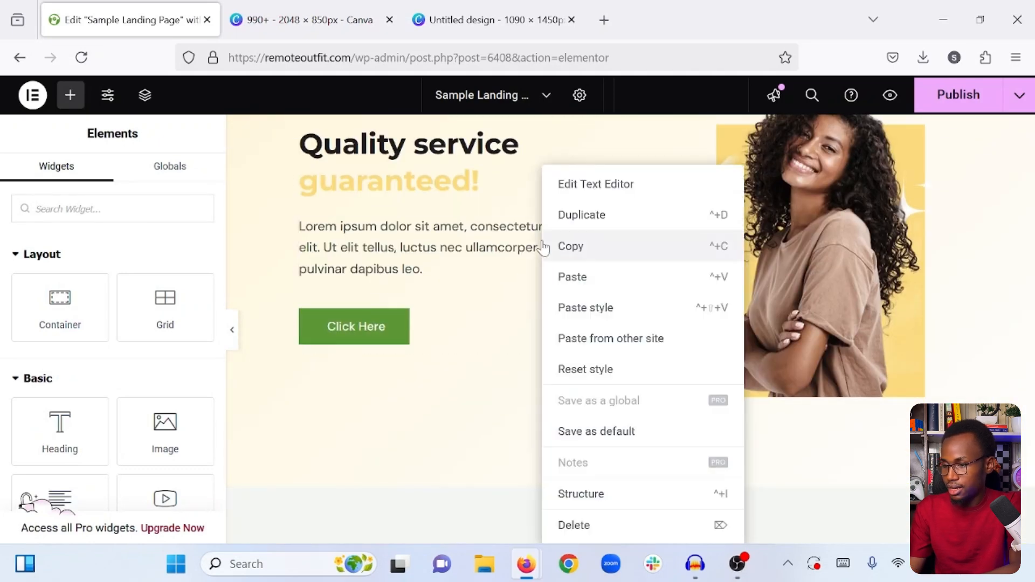
{"action": "left_click", "coordinate": [572, 277]}
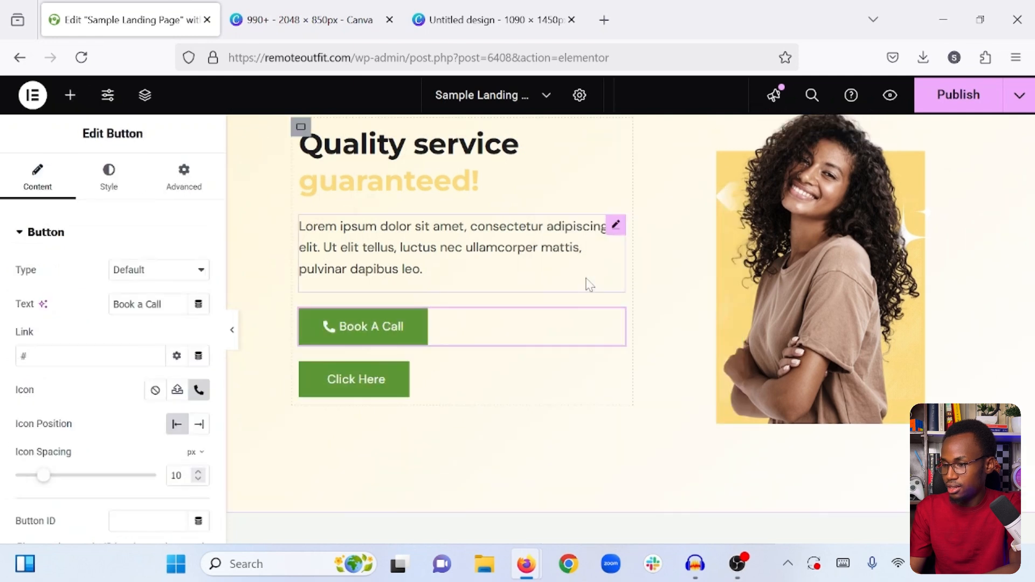
{"action": "right_click", "coordinate": [420, 389]}
{"action": "left_click", "coordinate": [456, 526]}
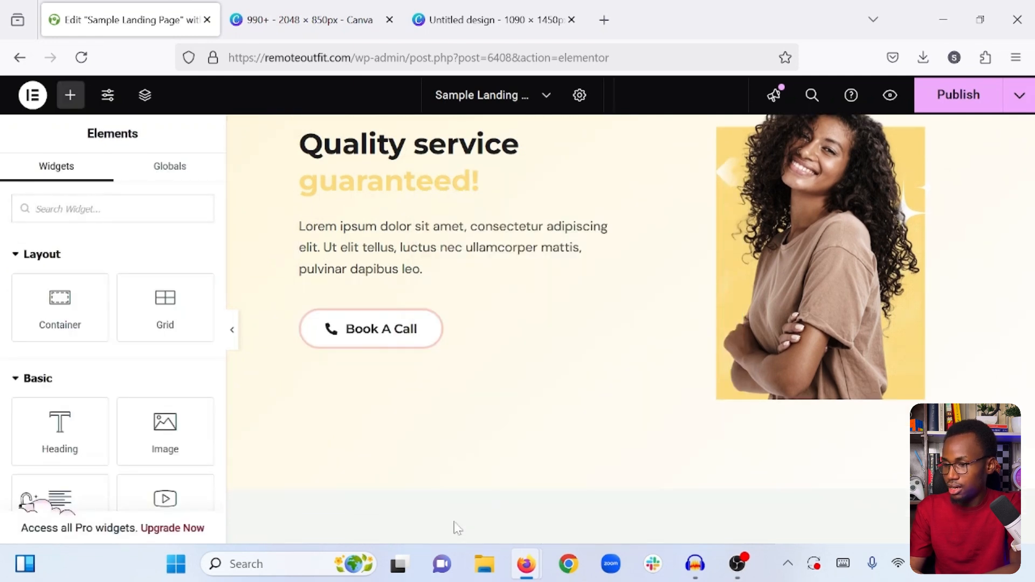
- Copy the border colour code #FECBC3 from the pasted Book A Call button's style settings
{"action": "left_click", "coordinate": [480, 368]}
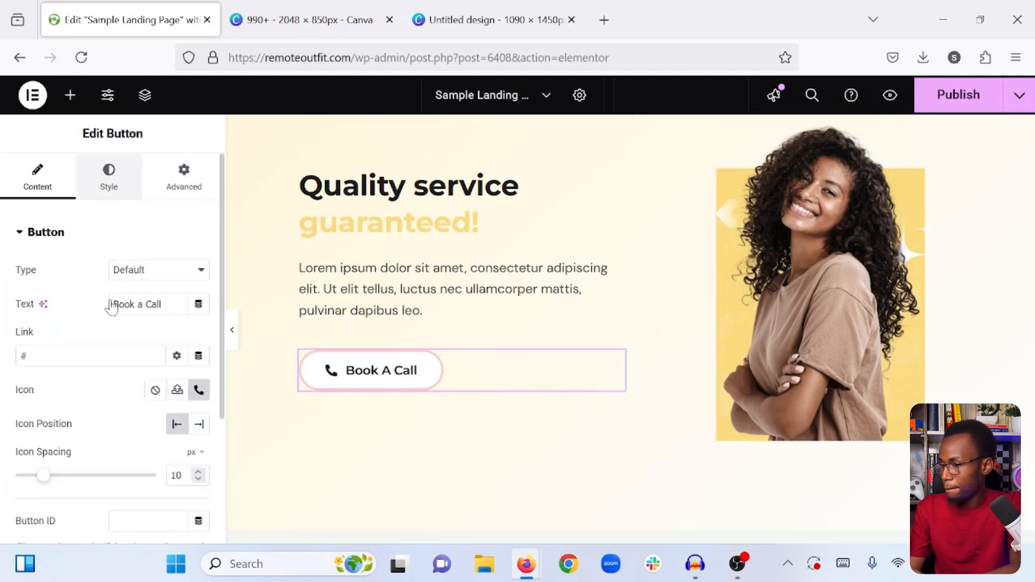
{"action": "scroll", "coordinate": [108, 303], "scroll_direction": "down", "scroll_amount": 5}
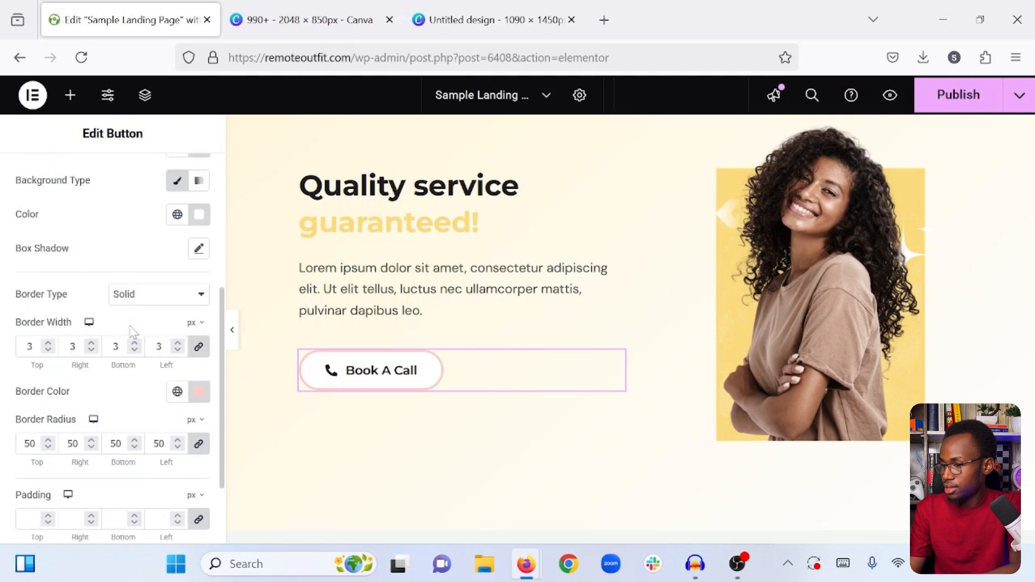
{"action": "scroll", "coordinate": [133, 332], "scroll_direction": "down", "scroll_amount": 1}
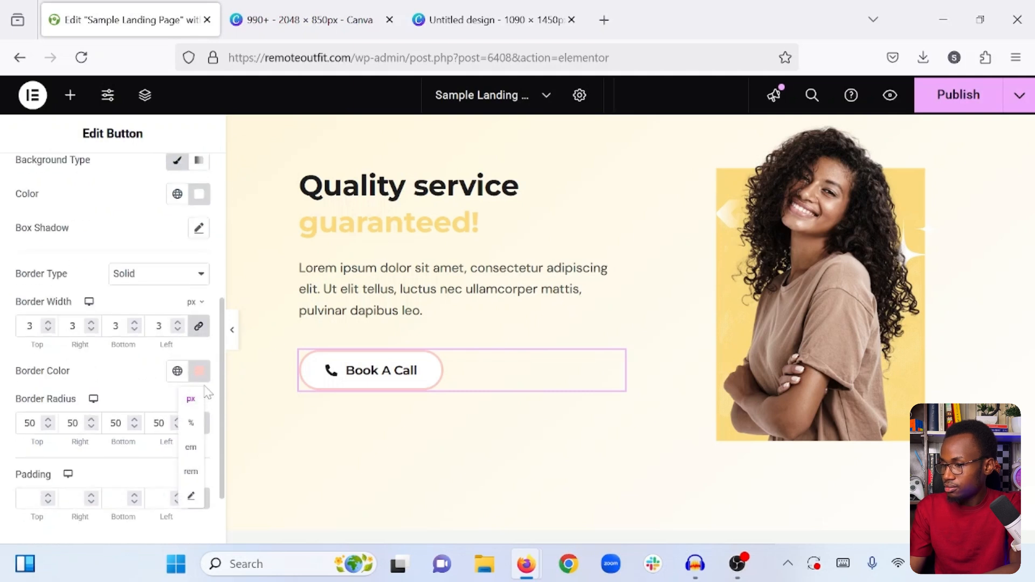
{"action": "left_click", "coordinate": [194, 367]}
{"action": "double_click", "coordinate": [136, 329]}
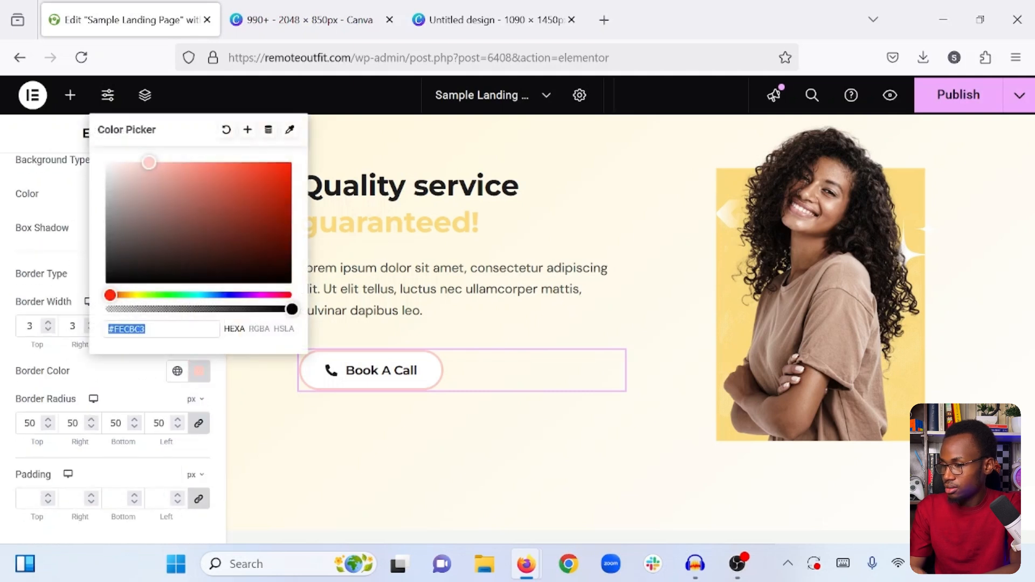
{"action": "right_click", "coordinate": [117, 329]}
{"action": "left_click", "coordinate": [176, 96]}
{"action": "left_click", "coordinate": [135, 371]}
- Set the normal-state background colour of the pasted Book A Call button to #FECBC3
{"action": "scroll", "coordinate": [135, 369], "scroll_direction": "up", "scroll_amount": 1}
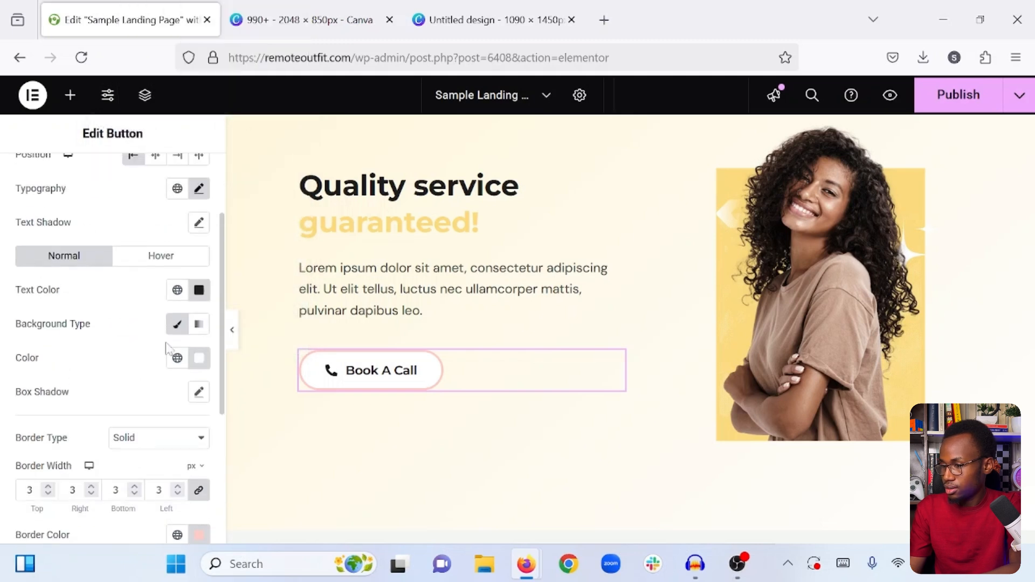
{"action": "left_click", "coordinate": [199, 358]}
{"action": "key", "text": "ctrl+a"}
{"action": "key", "text": "ctrl+v"}
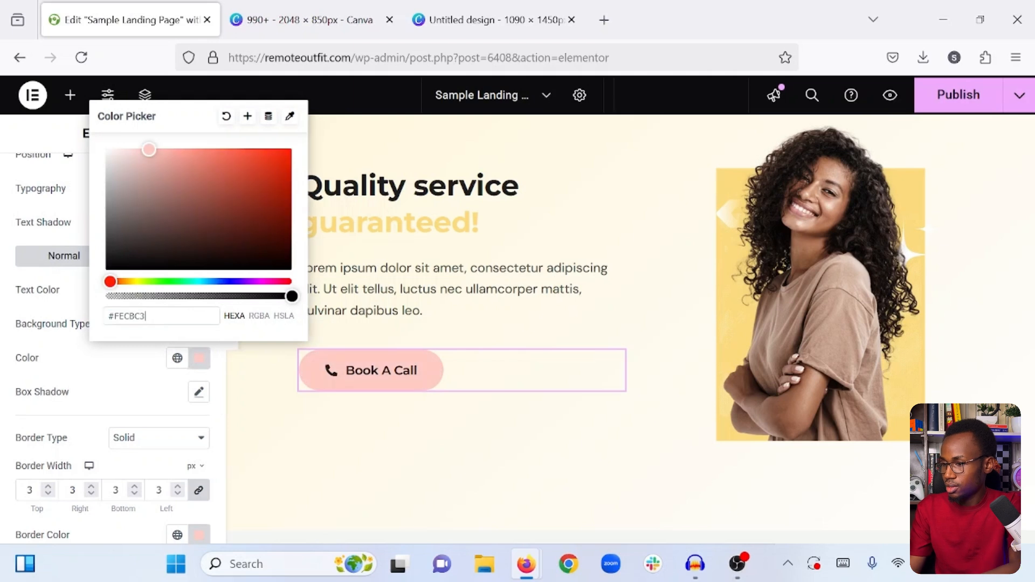
{"action": "left_click", "coordinate": [142, 358]}
- Set the pasted Book A Call button's border colour to white and publish the landing page
{"action": "scroll", "coordinate": [150, 377], "scroll_direction": "down", "scroll_amount": 2}
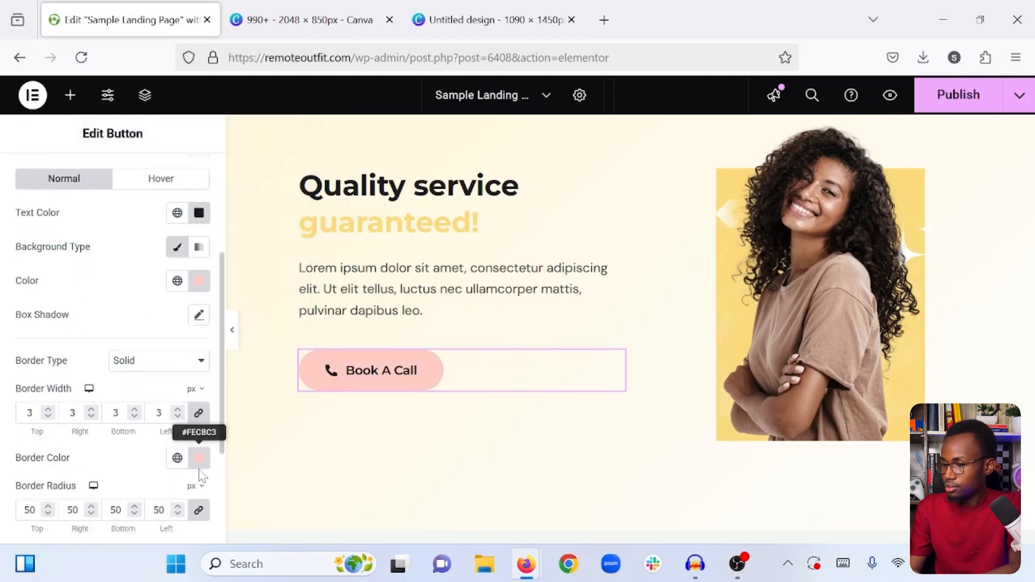
{"action": "left_click", "coordinate": [198, 458]}
{"action": "key", "text": "ctrl+a"}
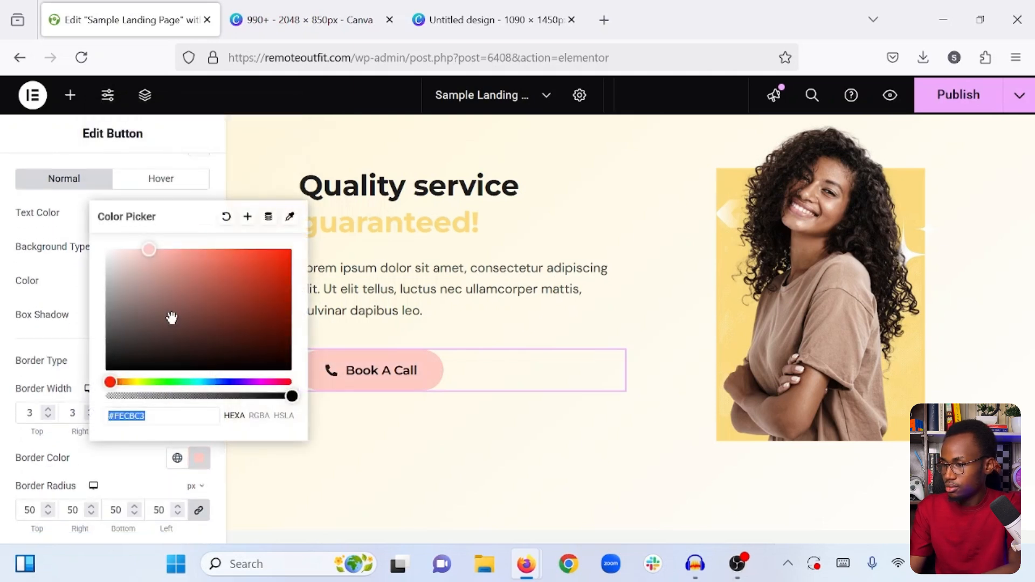
{"action": "left_click_drag", "start_coordinate": [171, 318], "coordinate": [78, 227]}
{"action": "left_click", "coordinate": [136, 465]}
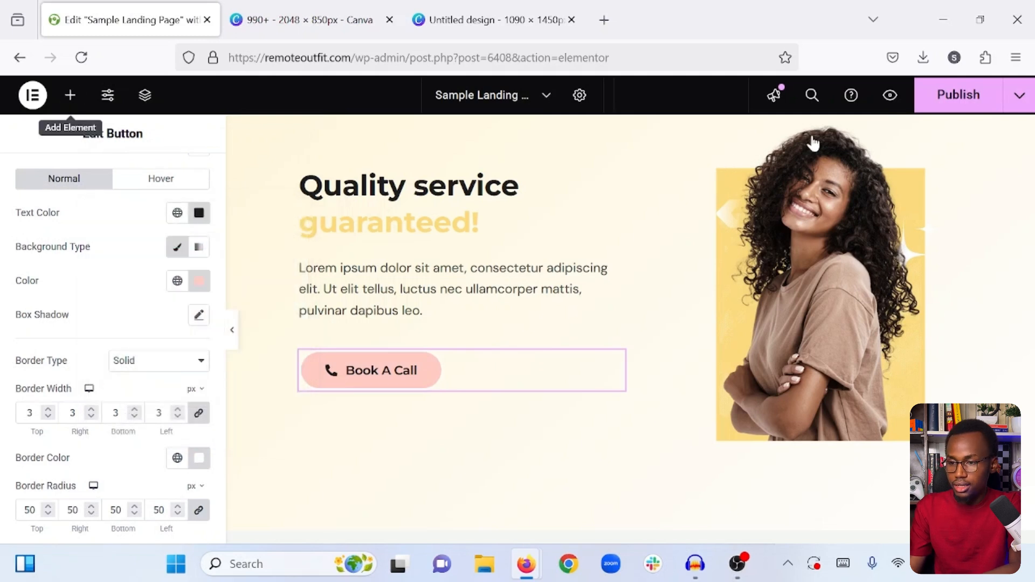
{"action": "left_click", "coordinate": [70, 95]}
{"action": "left_click", "coordinate": [949, 108]}
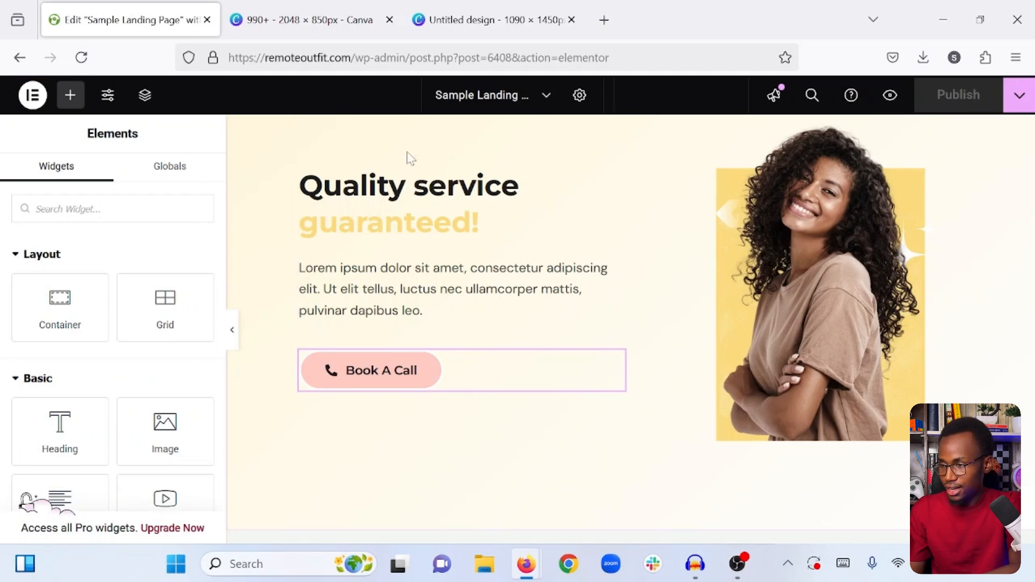
- Switch to the 990+ Canva design, add a third page and copy page 2's chevrons, gradient arrowheads, curly arrow and white stars onto it
{"action": "left_click", "coordinate": [287, 12]}
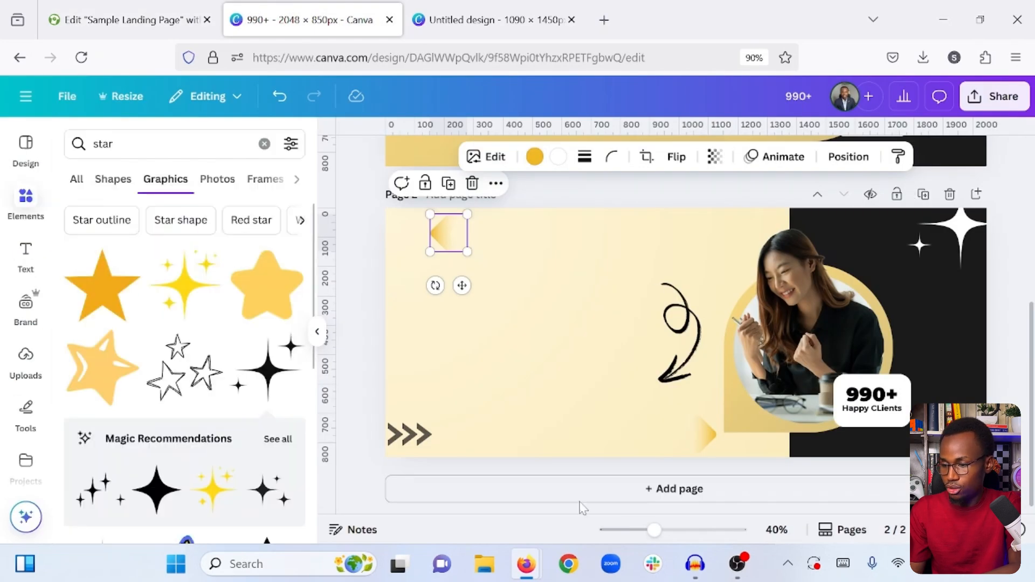
{"action": "left_click", "coordinate": [566, 488]}
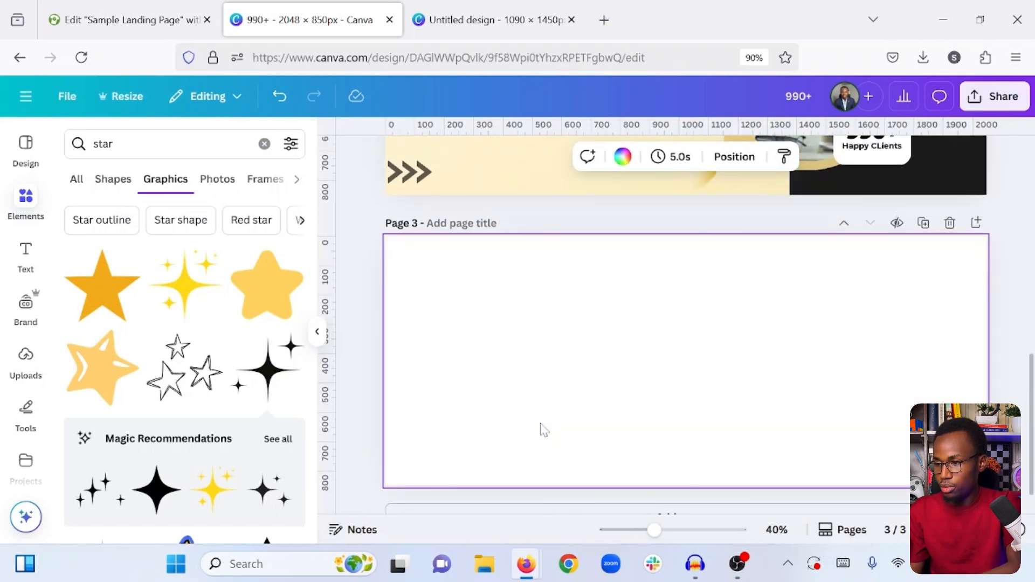
{"action": "scroll", "coordinate": [540, 427], "scroll_direction": "up", "scroll_amount": 5}
{"action": "left_click", "coordinate": [454, 229]}
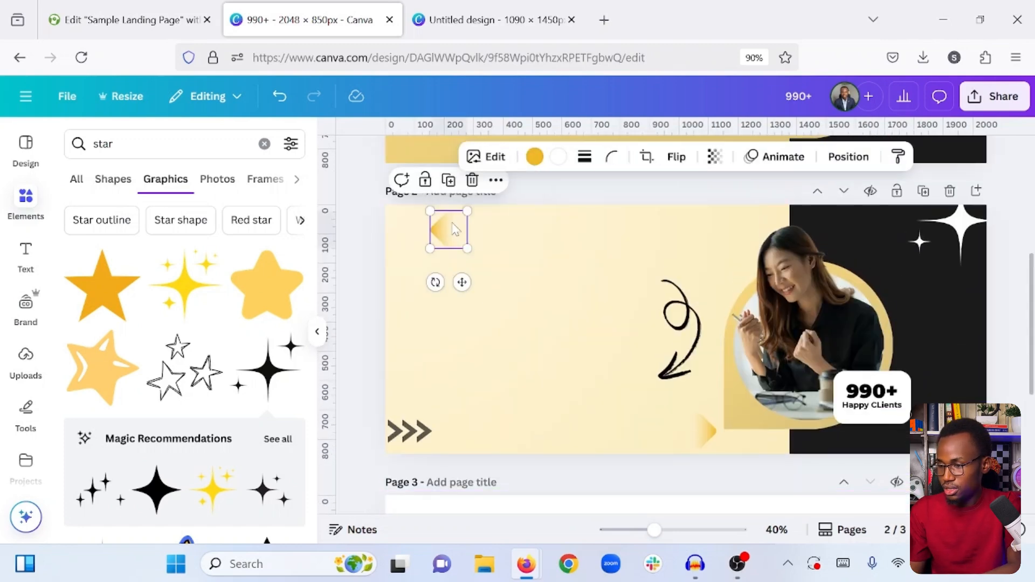
{"action": "left_click", "coordinate": [405, 450]}
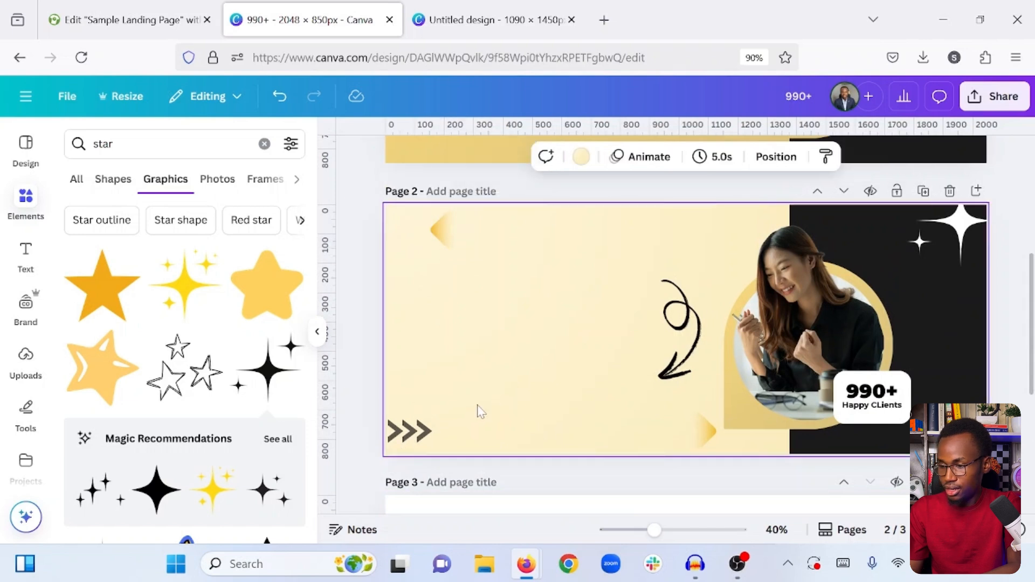
{"action": "left_click", "coordinate": [423, 439]}
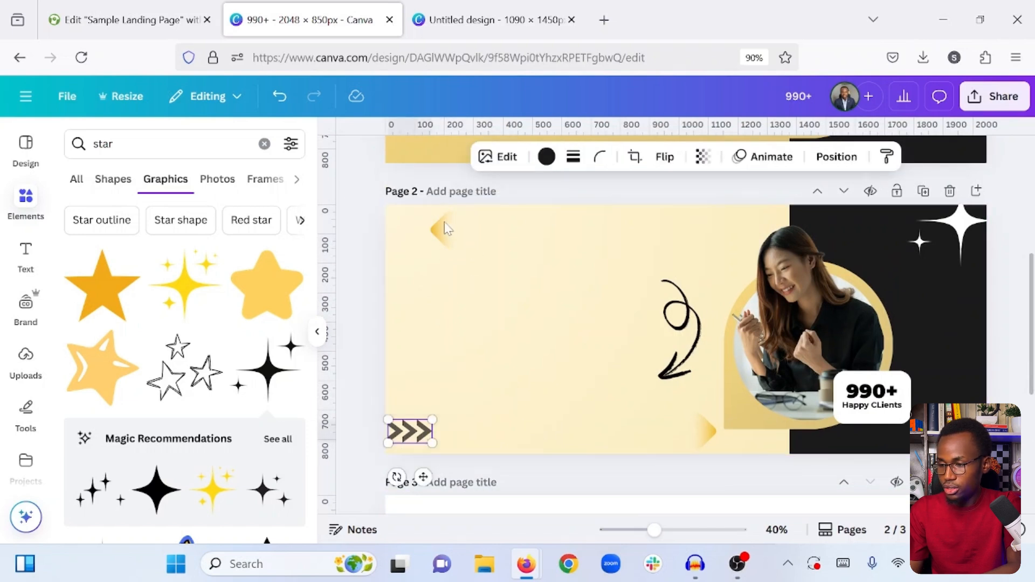
{"action": "left_click", "coordinate": [447, 229], "text": "shift"}
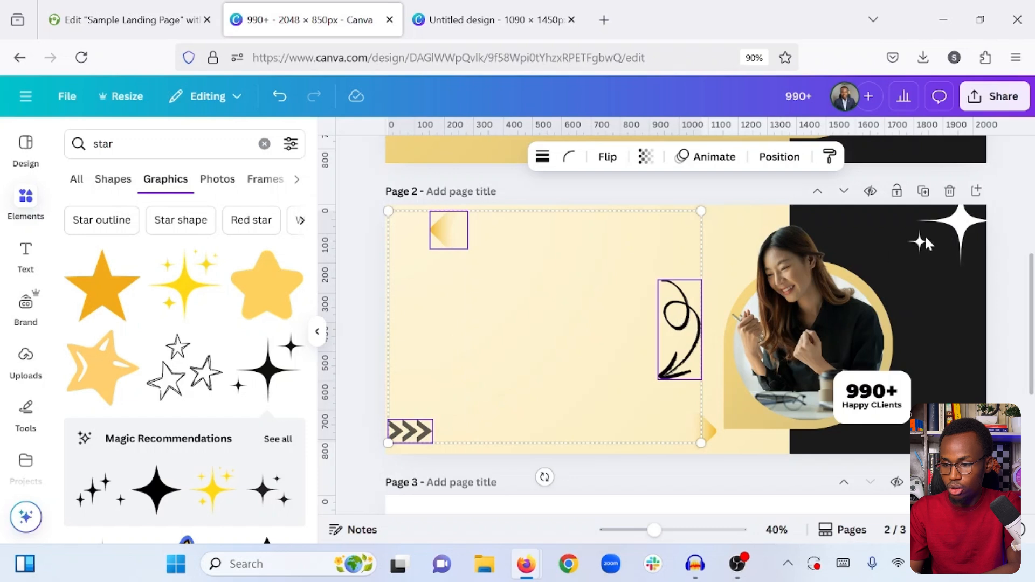
{"action": "left_click", "coordinate": [949, 226]}
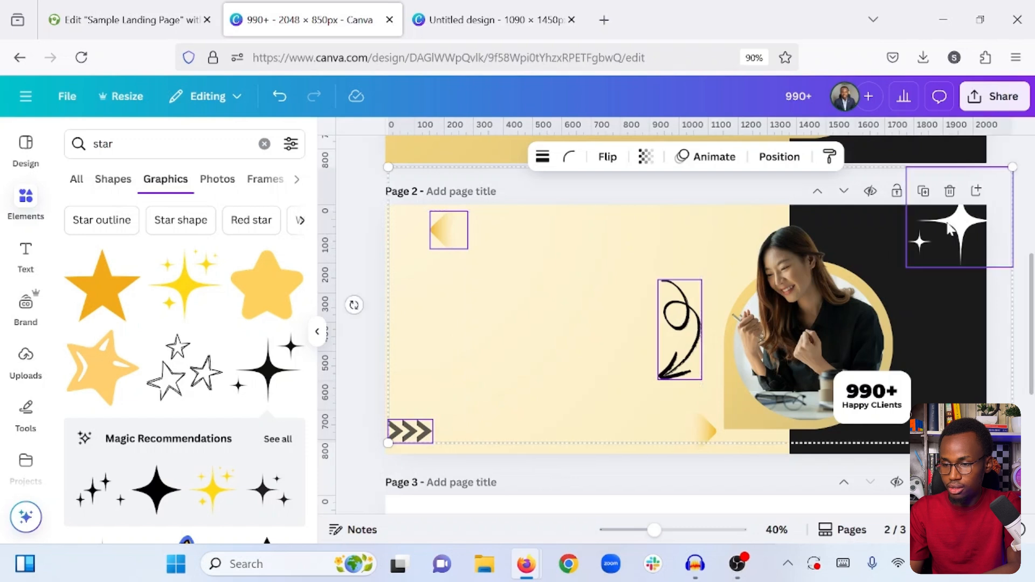
{"action": "left_click", "coordinate": [711, 435], "text": "shift"}
{"action": "scroll", "coordinate": [710, 436], "scroll_direction": "down", "scroll_amount": 5}
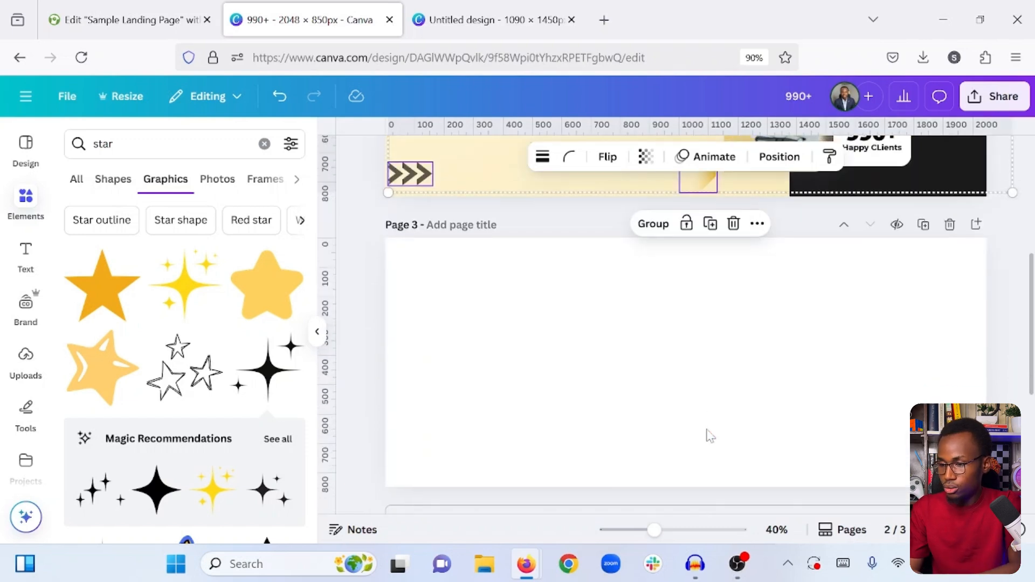
{"action": "key", "text": "ctrl+v"}
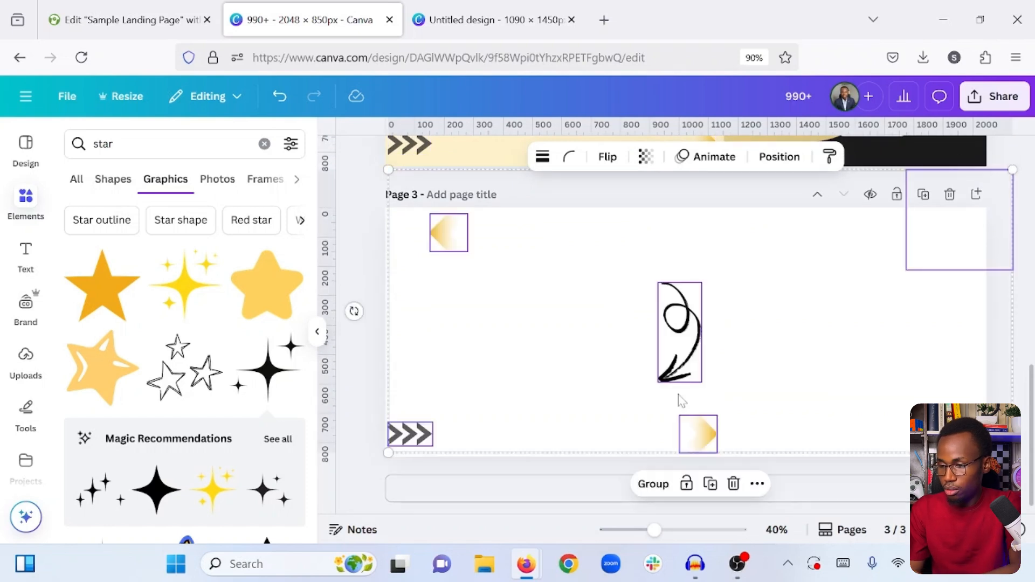
- Delete the curly black arrow from page 3
{"action": "left_click", "coordinate": [593, 334]}
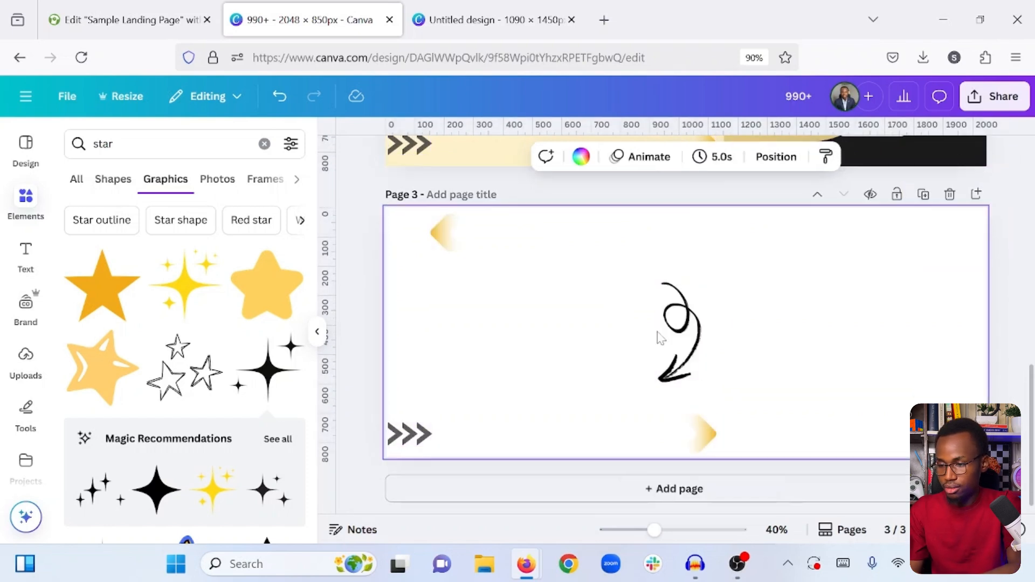
{"action": "left_click", "coordinate": [676, 326]}
{"action": "key", "text": "Delete"}
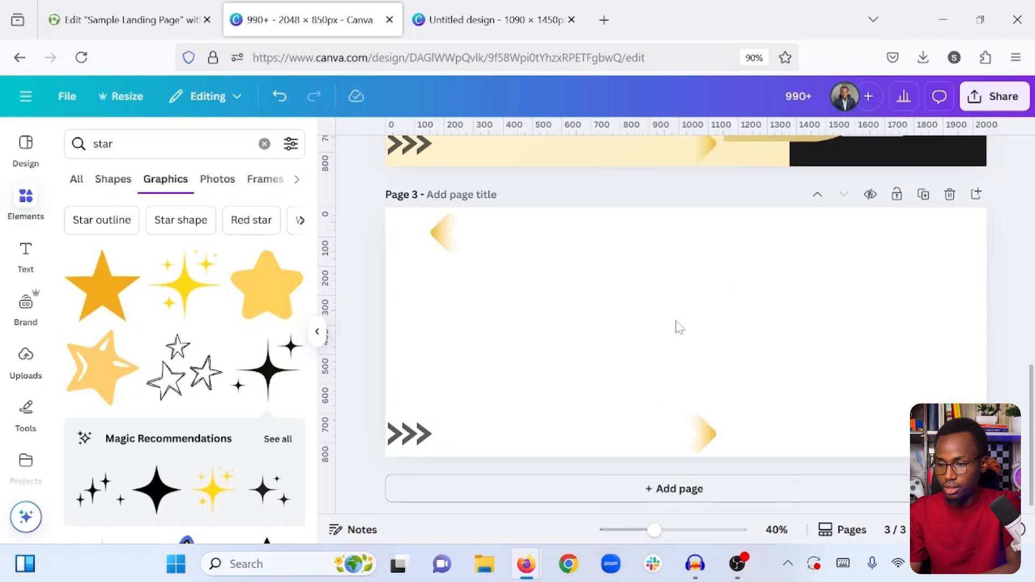
{"action": "left_click", "coordinate": [920, 345]}
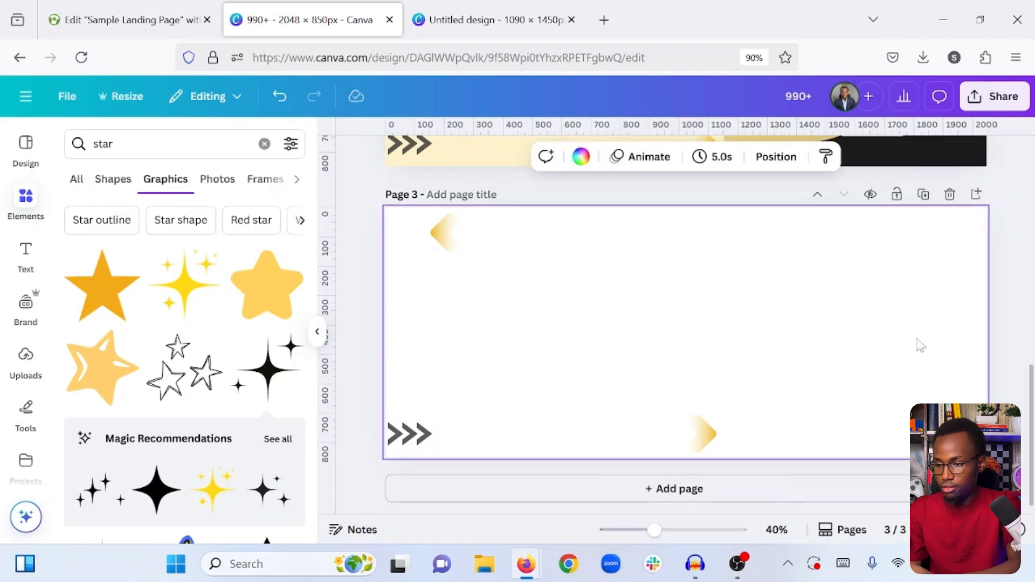
- Download only page 3 of the design as a PNG with a transparent background at size 1
{"action": "left_click", "coordinate": [994, 100]}
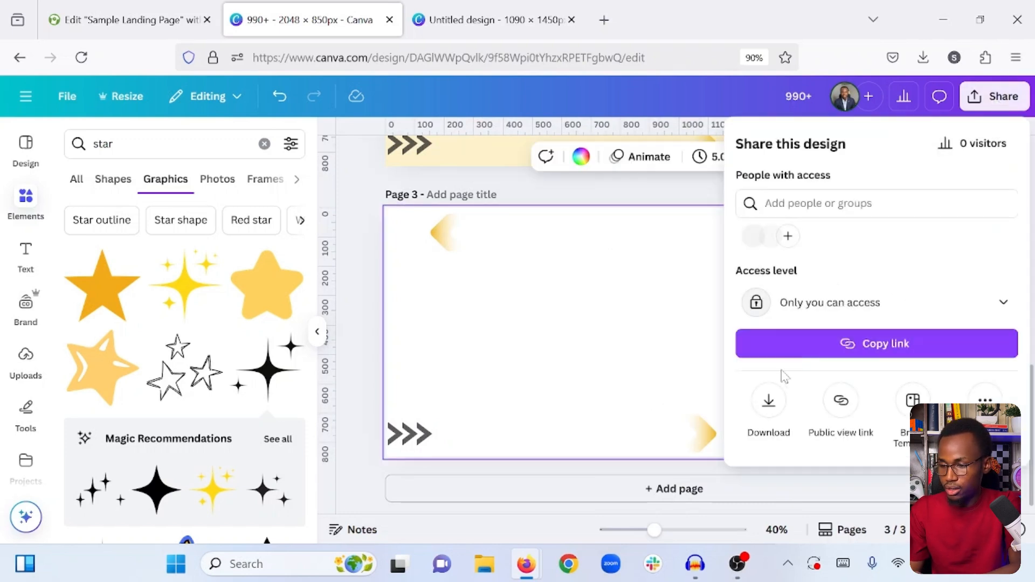
{"action": "left_click", "coordinate": [764, 410]}
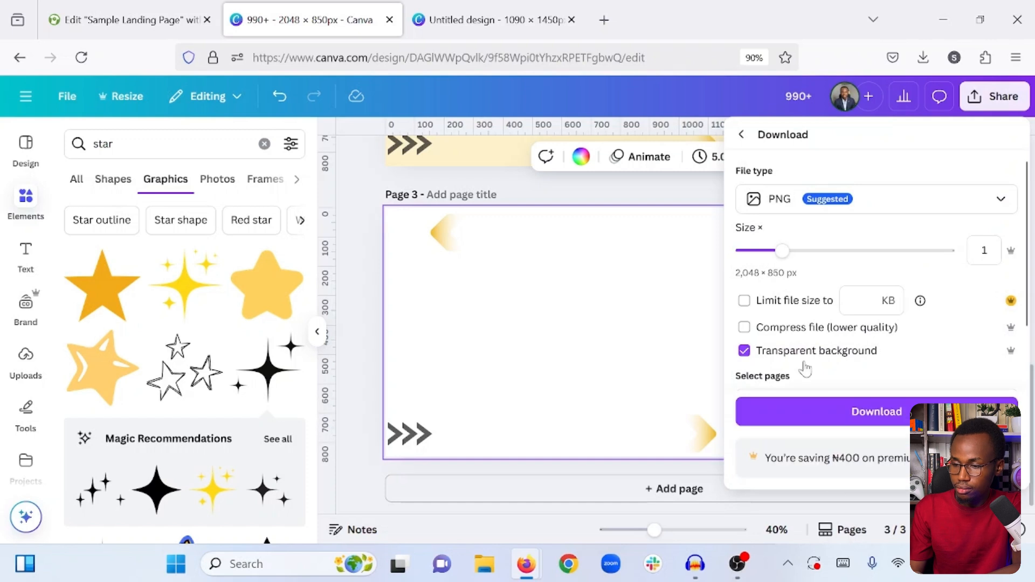
{"action": "scroll", "coordinate": [865, 374], "scroll_direction": "down", "scroll_amount": 2}
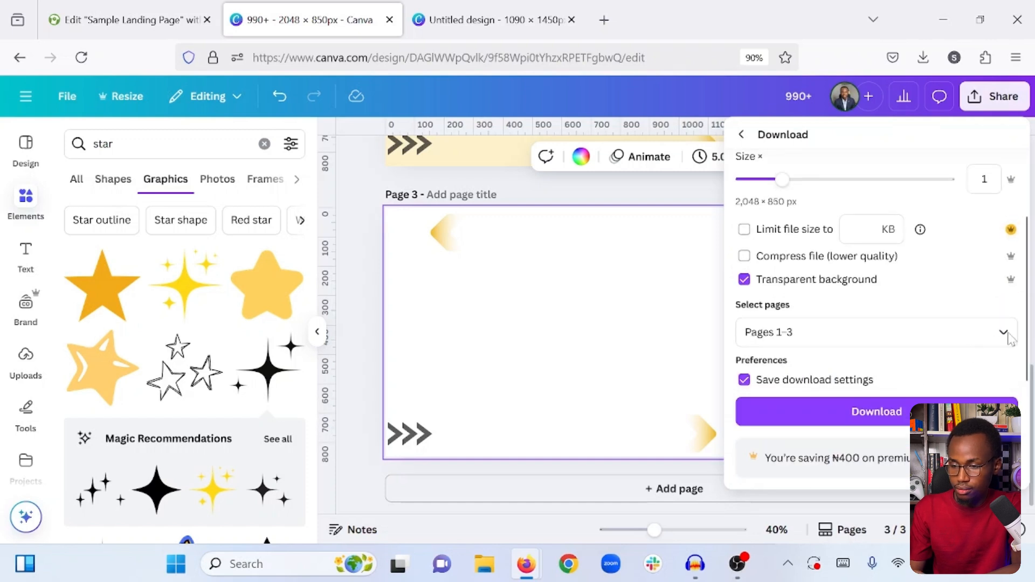
{"action": "left_click", "coordinate": [942, 305]}
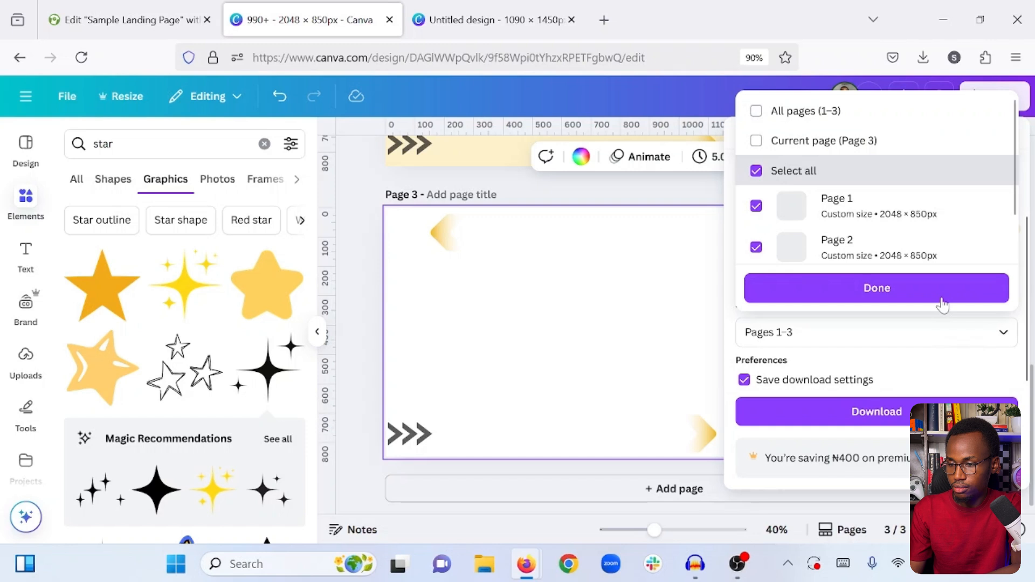
{"action": "left_click", "coordinate": [820, 144]}
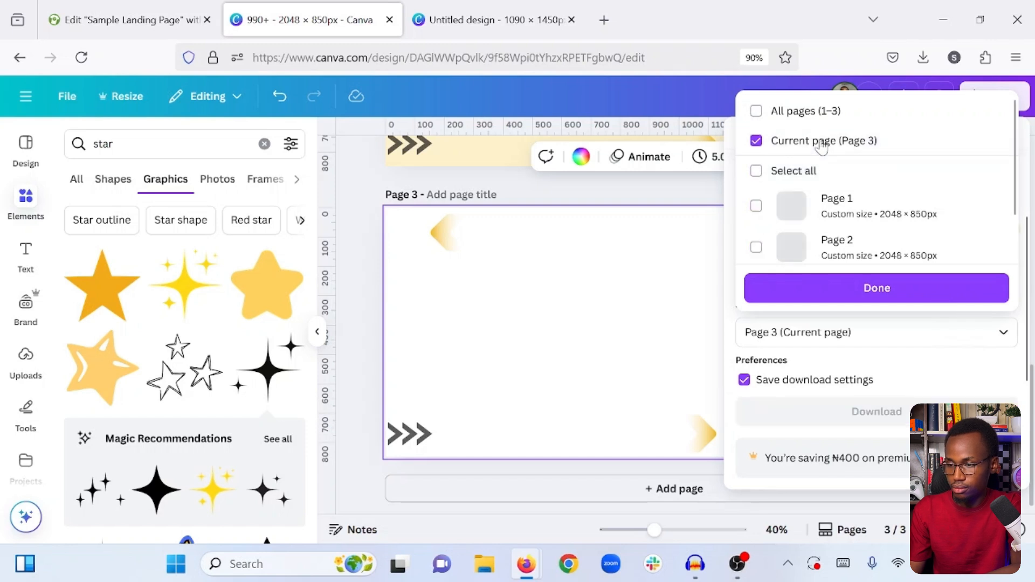
{"action": "left_click", "coordinate": [845, 290]}
{"action": "scroll", "coordinate": [843, 289], "scroll_direction": "up", "scroll_amount": 1}
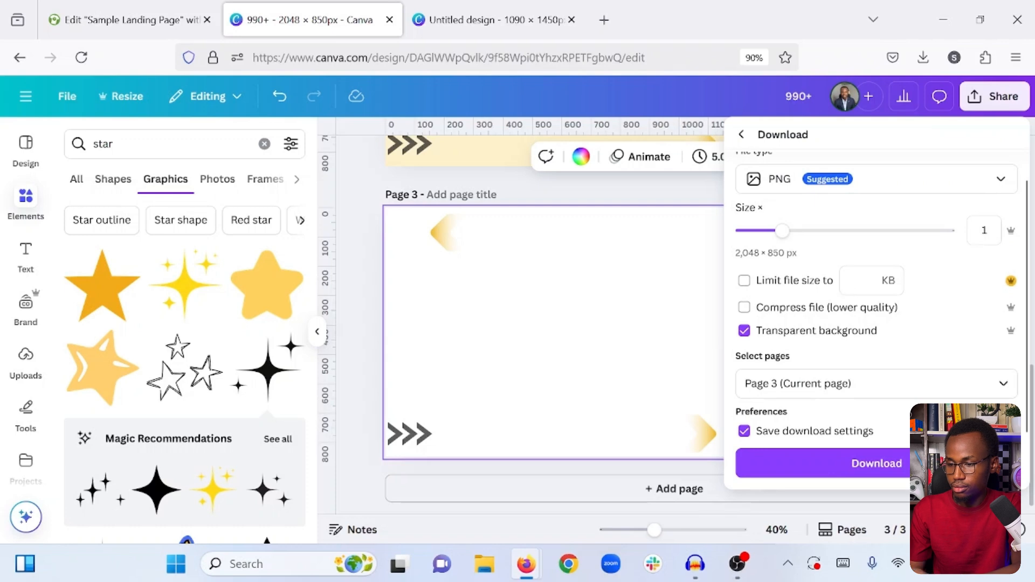
{"action": "left_click", "coordinate": [831, 468]}
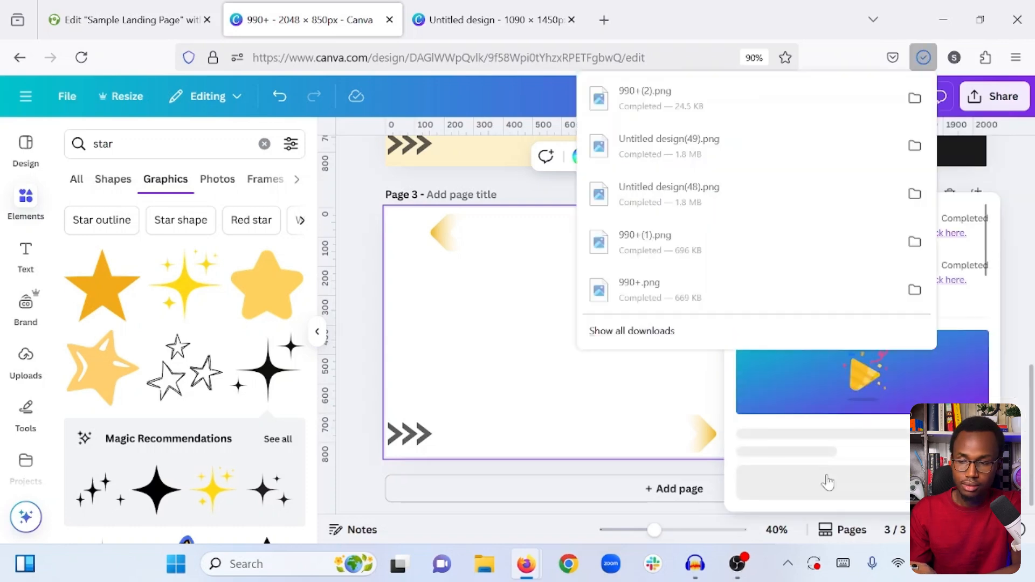
- Switch to the Sample Landing Page tab and give the "Quality service guaranteed!" container a classic background overlay
{"action": "left_click", "coordinate": [114, 8]}
{"action": "scroll", "coordinate": [626, 242], "scroll_direction": "up", "scroll_amount": 1}
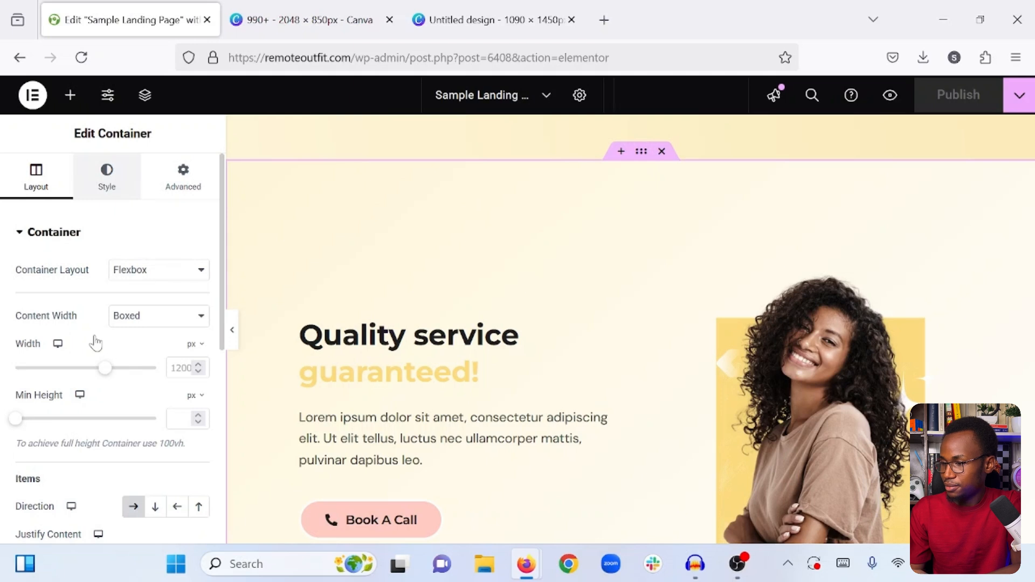
{"action": "left_click", "coordinate": [107, 175]}
{"action": "scroll", "coordinate": [92, 340], "scroll_direction": "down", "scroll_amount": 6}
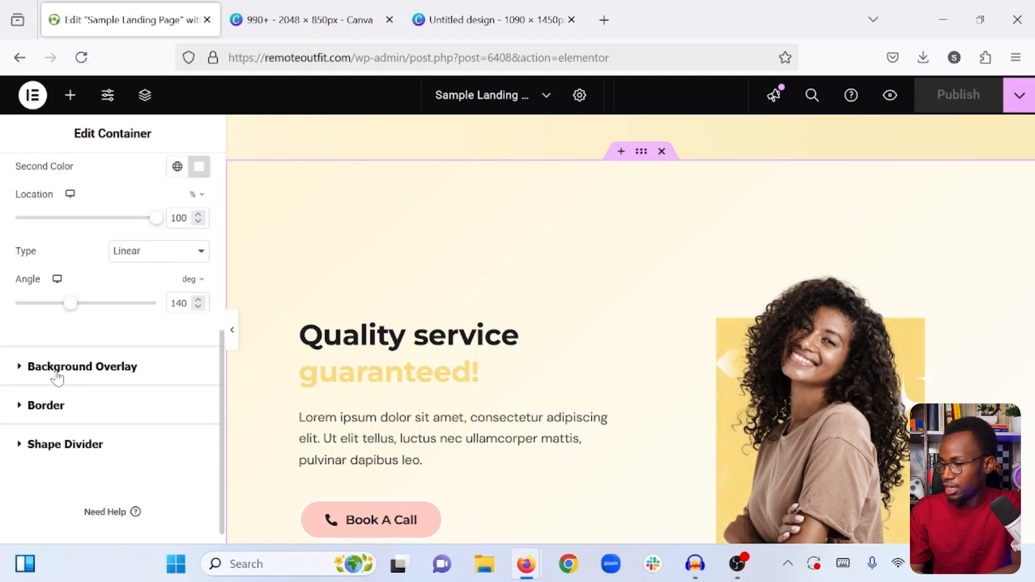
{"action": "left_click", "coordinate": [57, 370]}
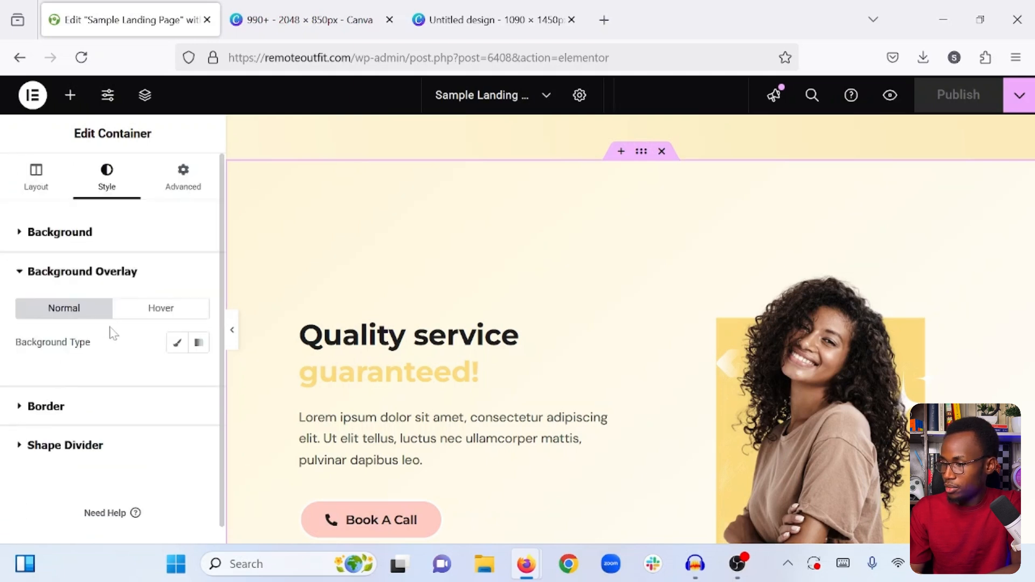
{"action": "left_click", "coordinate": [177, 349]}
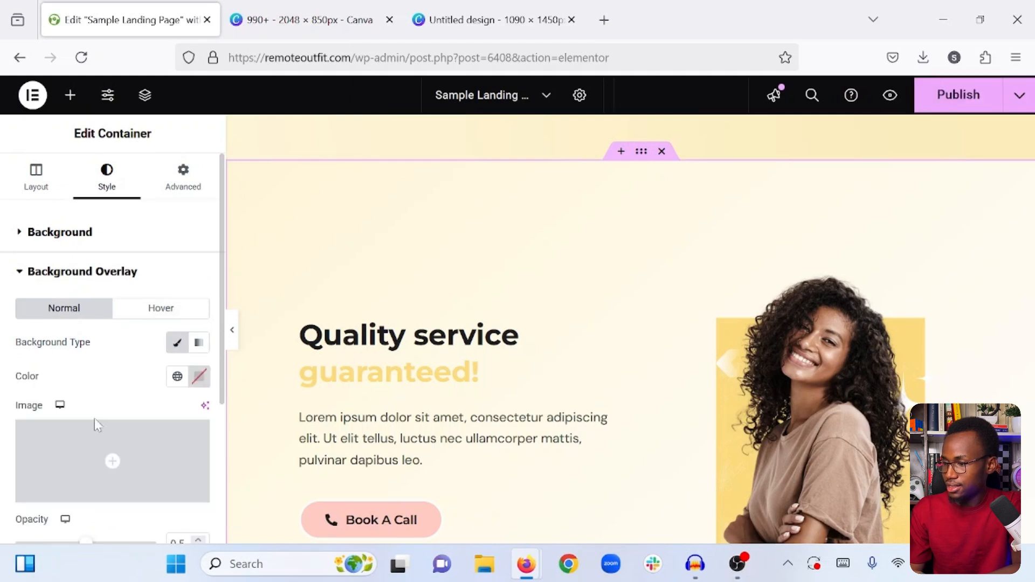
- Upload 990+(2).png from Downloads and insert it as the container's background overlay image
{"action": "left_click", "coordinate": [76, 460]}
{"action": "left_click", "coordinate": [229, 156]}
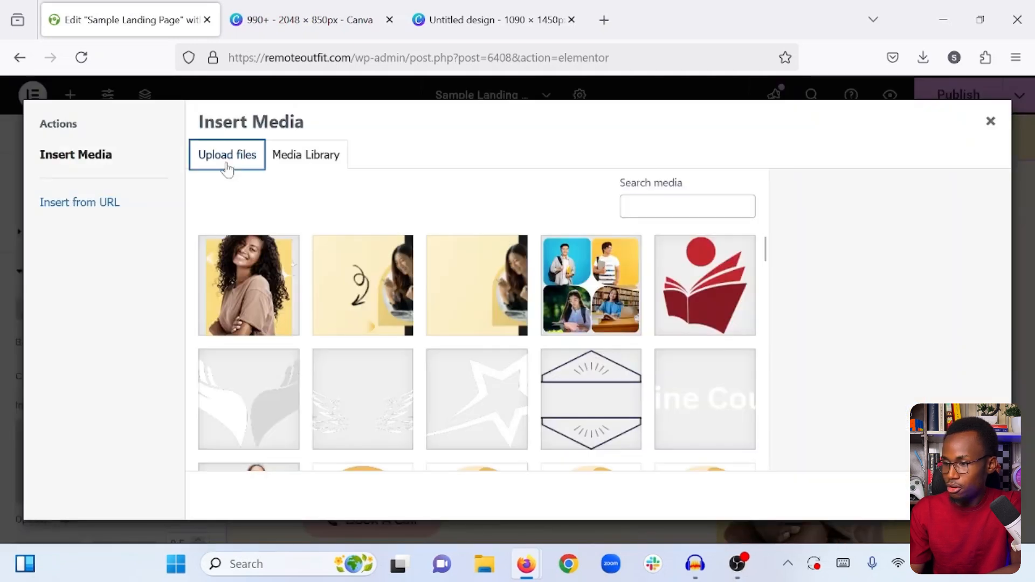
{"action": "left_click", "coordinate": [585, 338]}
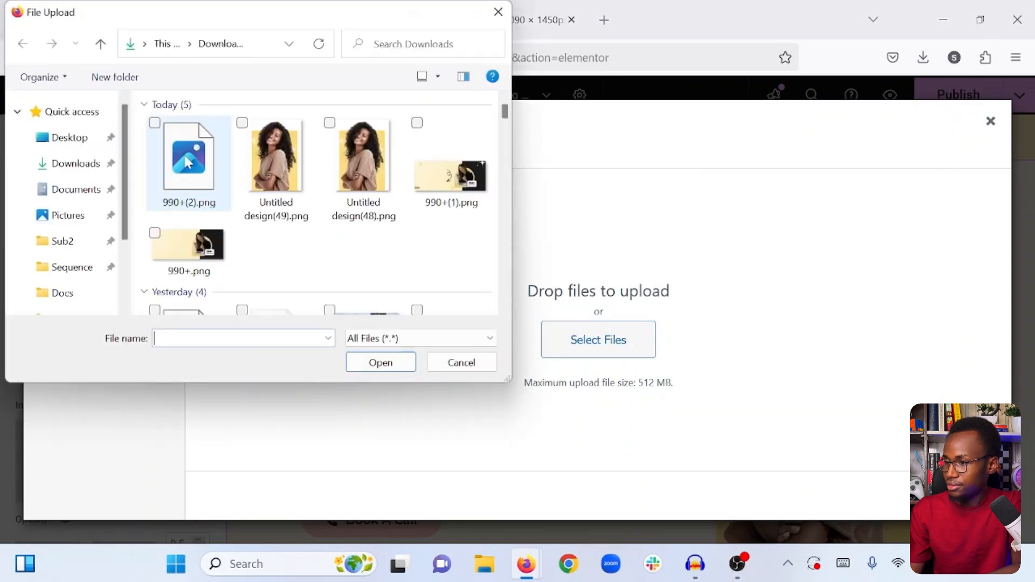
{"action": "left_click", "coordinate": [188, 162]}
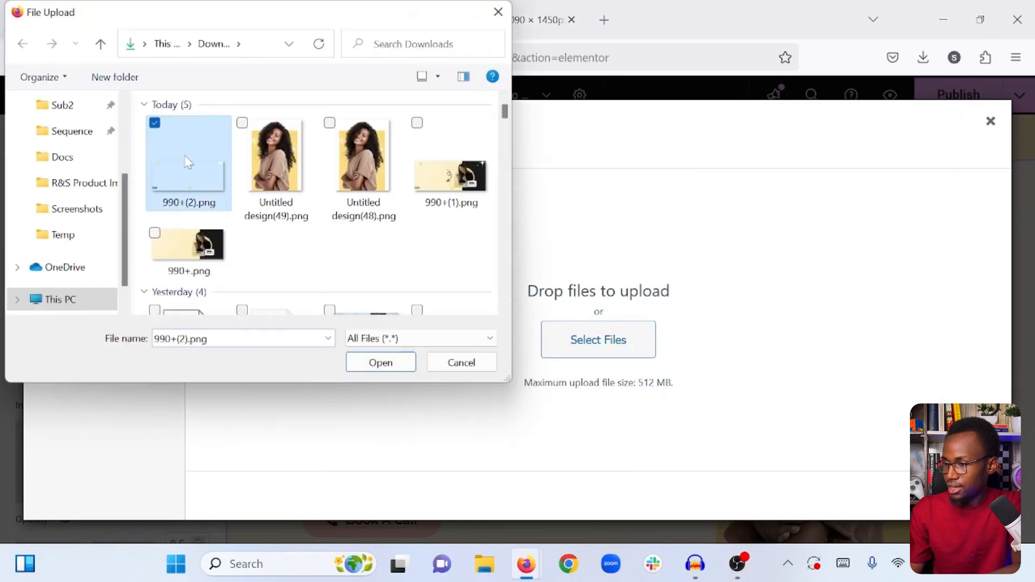
{"action": "left_click", "coordinate": [379, 363]}
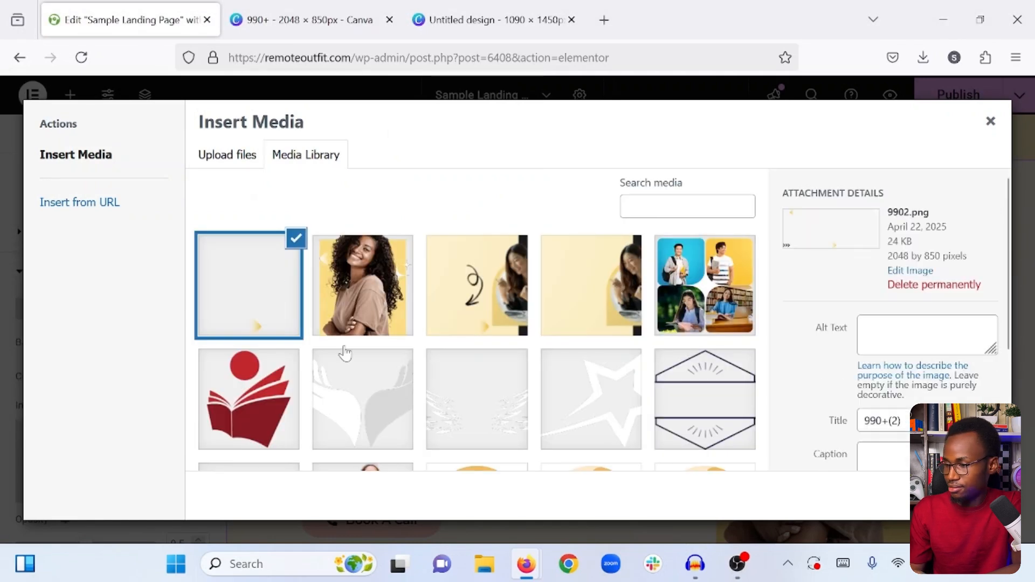
{"action": "key", "text": "Return"}
- Set the overlay image's display size to Cover and its repeat to No-repeat, leaving the position at Default
{"action": "scroll", "coordinate": [57, 382], "scroll_direction": "down", "scroll_amount": 3}
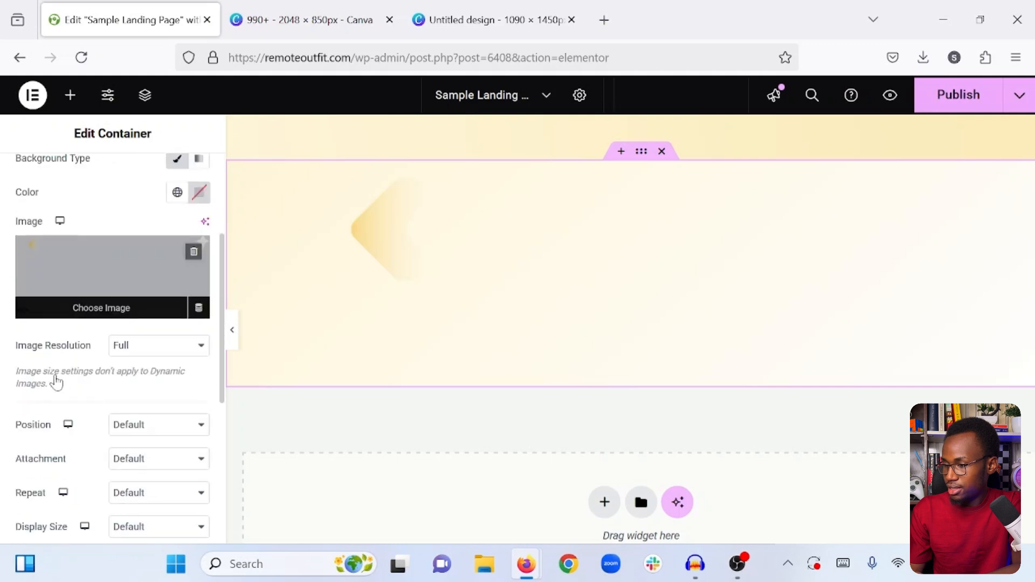
{"action": "scroll", "coordinate": [105, 381], "scroll_direction": "down", "scroll_amount": 2}
{"action": "left_click", "coordinate": [139, 462]}
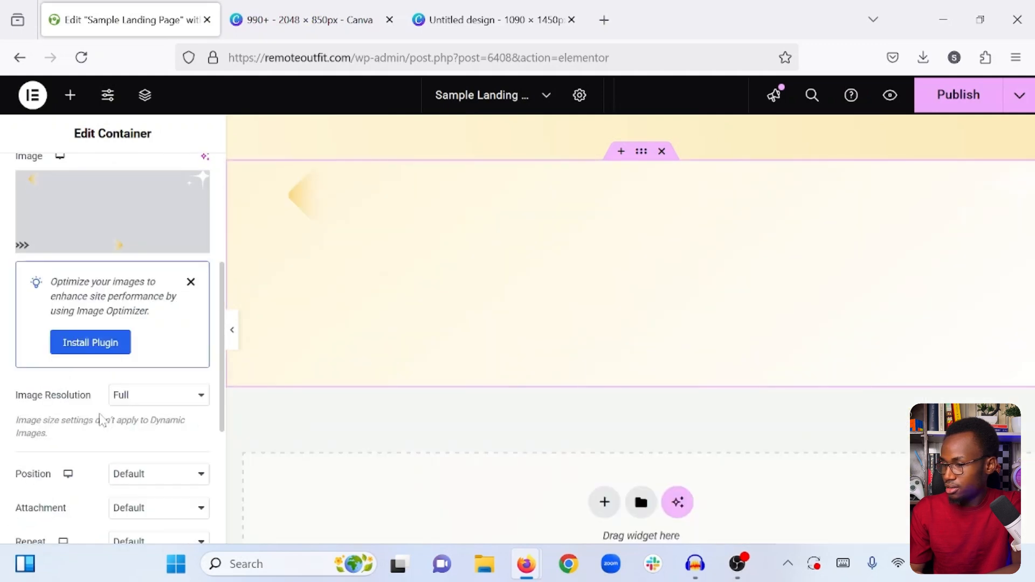
{"action": "scroll", "coordinate": [149, 408], "scroll_direction": "down", "scroll_amount": 5}
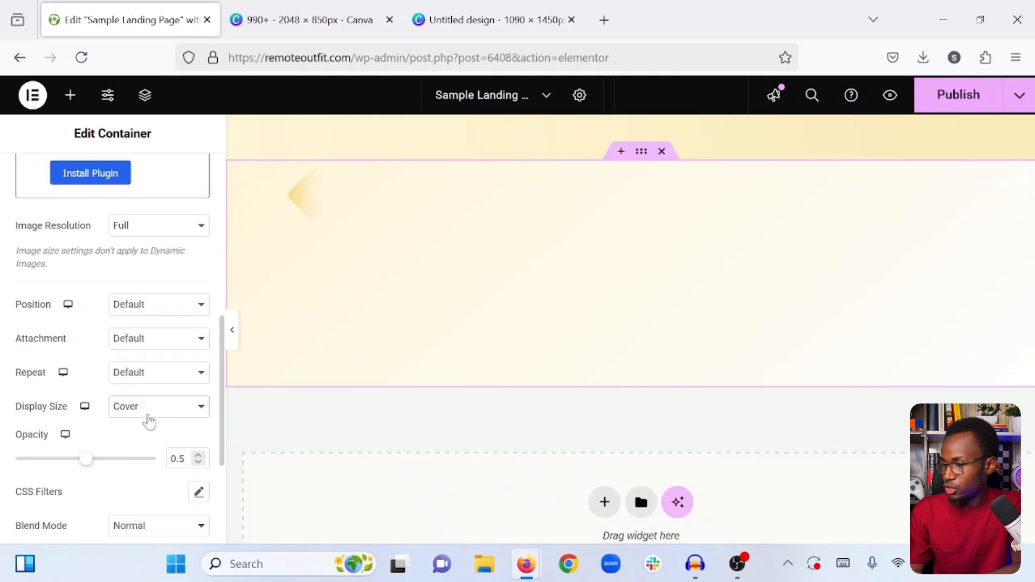
{"action": "left_click", "coordinate": [151, 365]}
{"action": "left_click", "coordinate": [144, 403]}
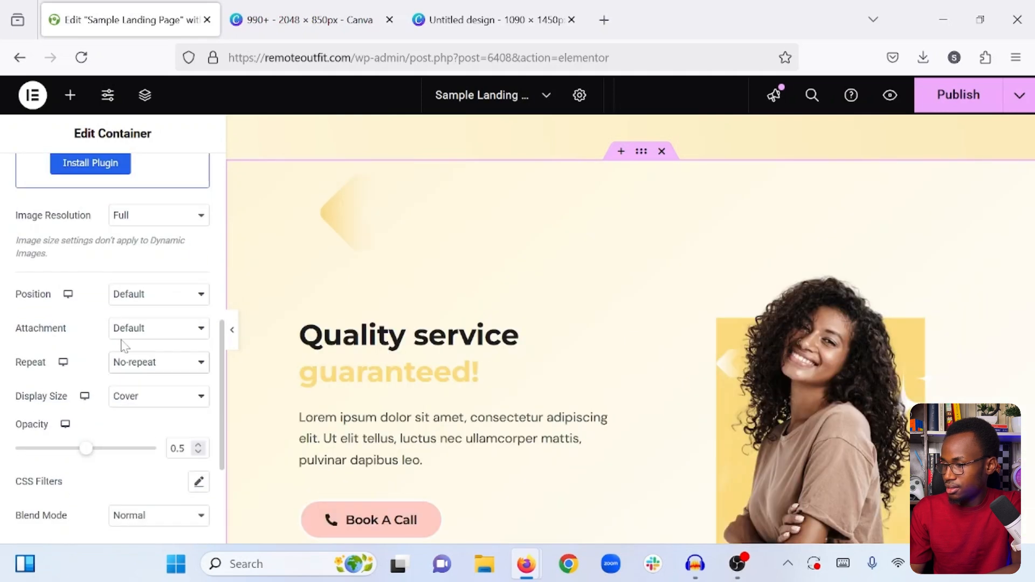
{"action": "left_click", "coordinate": [132, 298]}
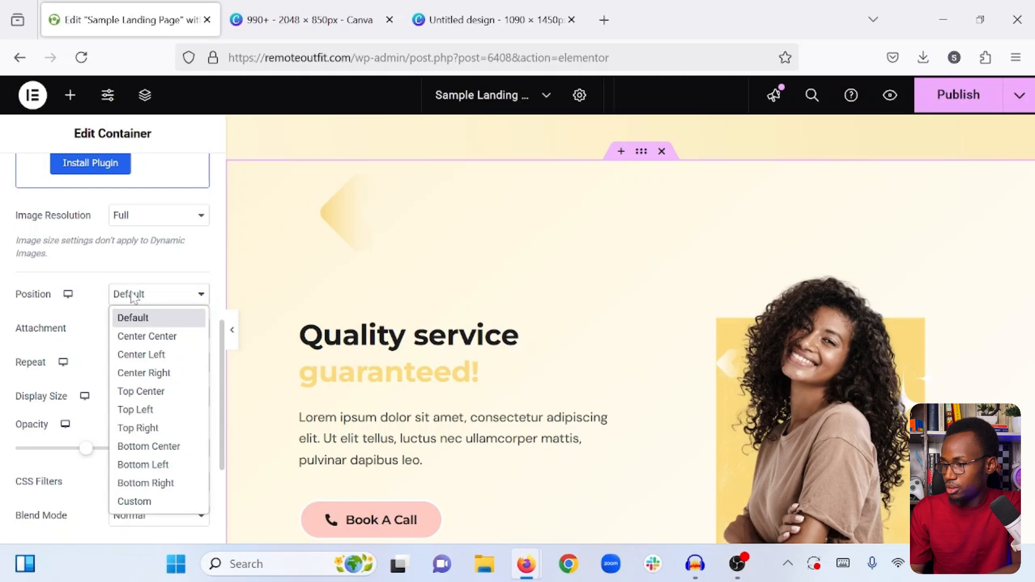
{"action": "left_click", "coordinate": [100, 306]}
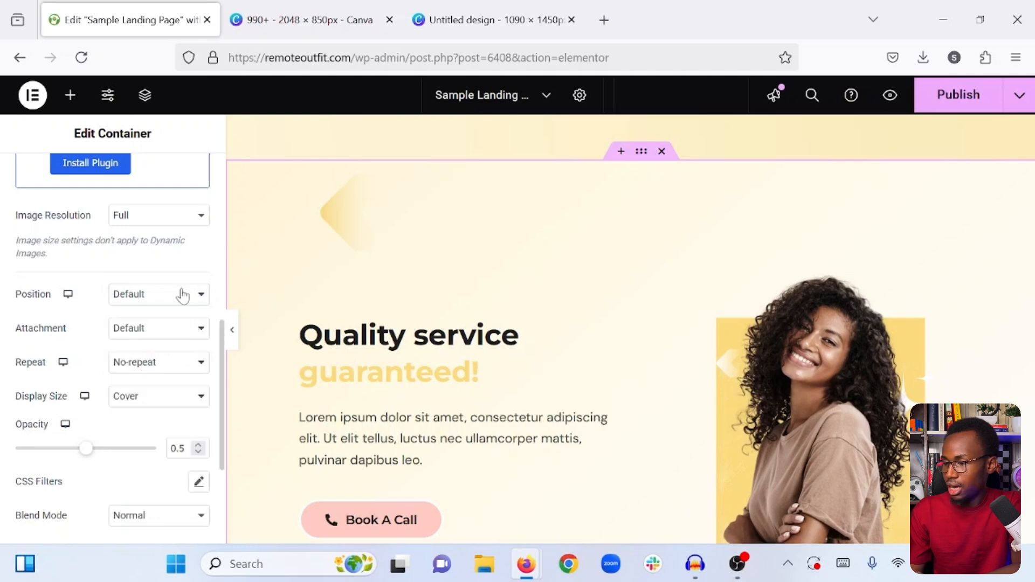
- Preview the overlay graphics at full page width and publish the landing page
{"action": "left_click", "coordinate": [235, 323]}
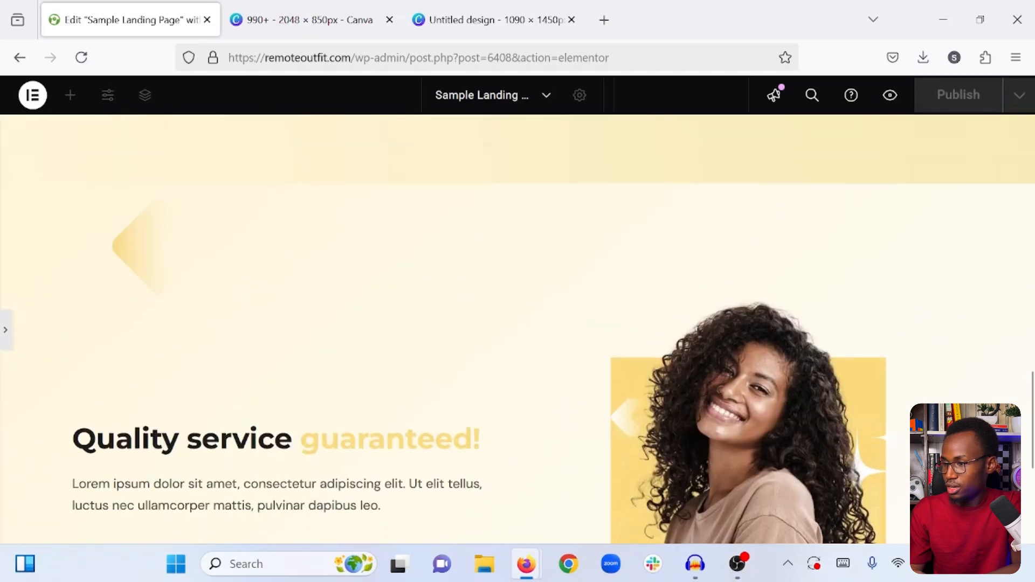
{"action": "scroll", "coordinate": [162, 259], "scroll_direction": "down", "scroll_amount": 5}
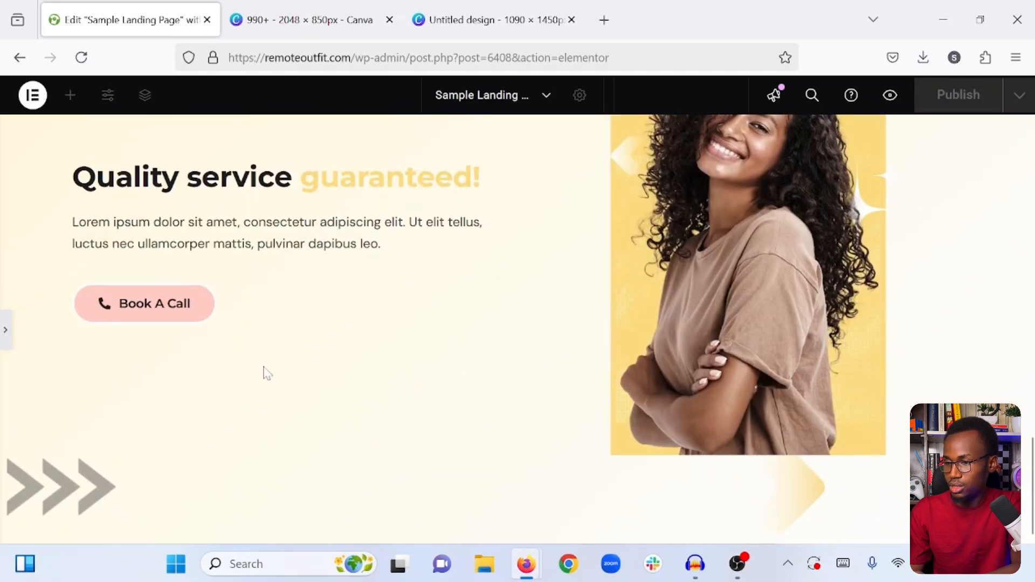
{"action": "scroll", "coordinate": [264, 372], "scroll_direction": "up", "scroll_amount": 4}
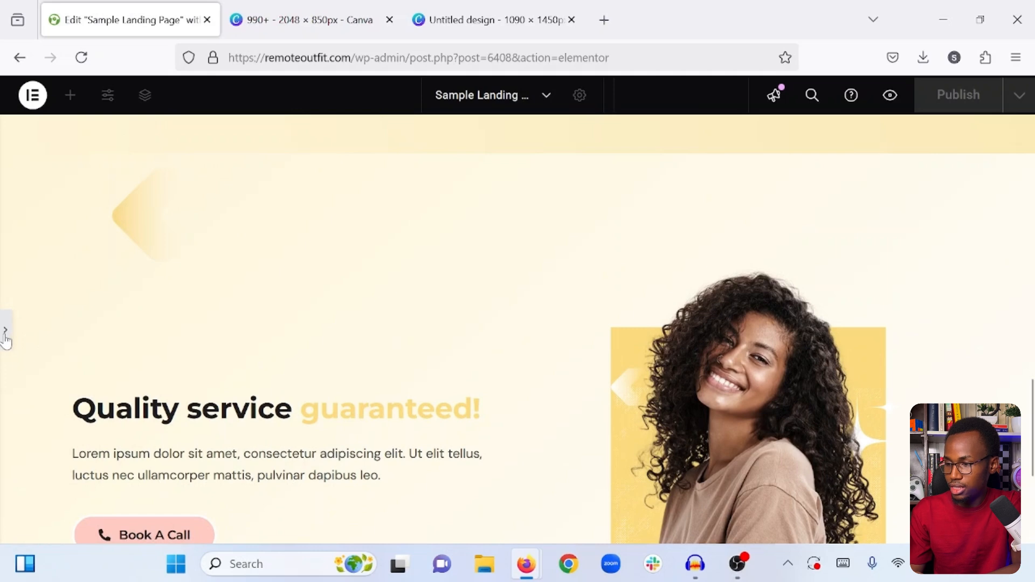
{"action": "left_click", "coordinate": [6, 334]}
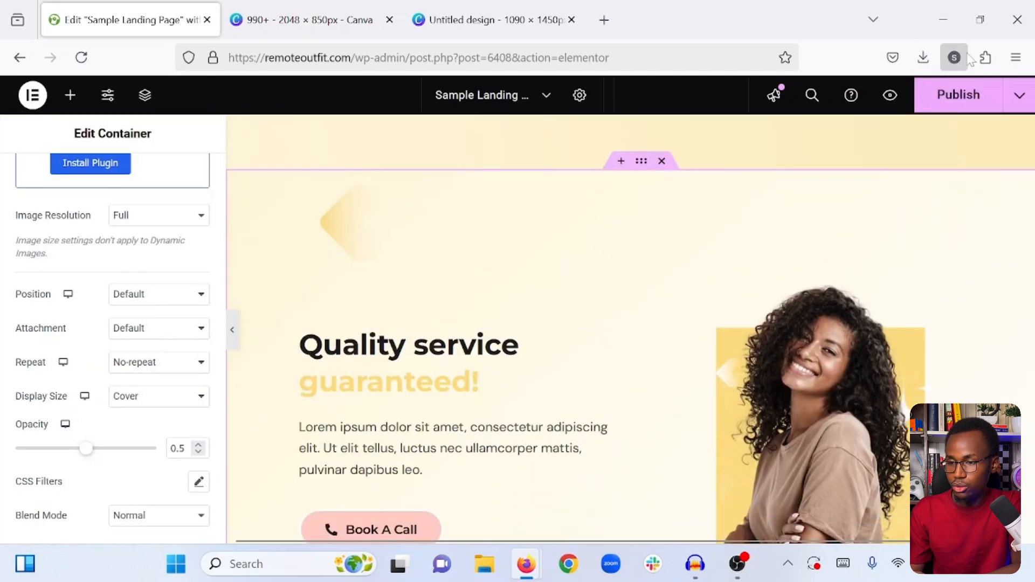
{"action": "left_click", "coordinate": [964, 95]}
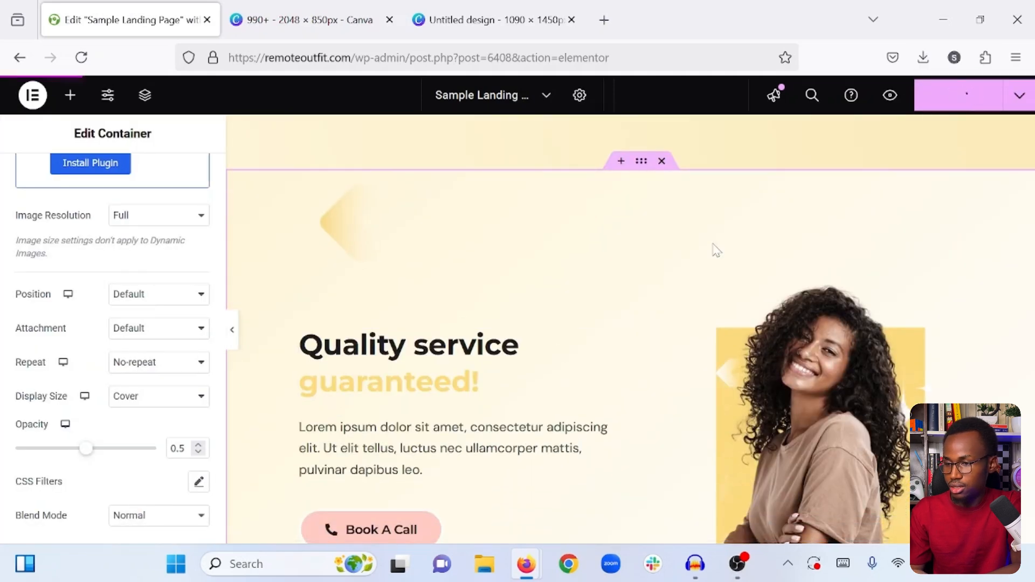
- Append a second copy of the Lorem ipsum text to the paragraph under the "Quality service guaranteed!" heading
{"action": "left_click", "coordinate": [620, 282]}
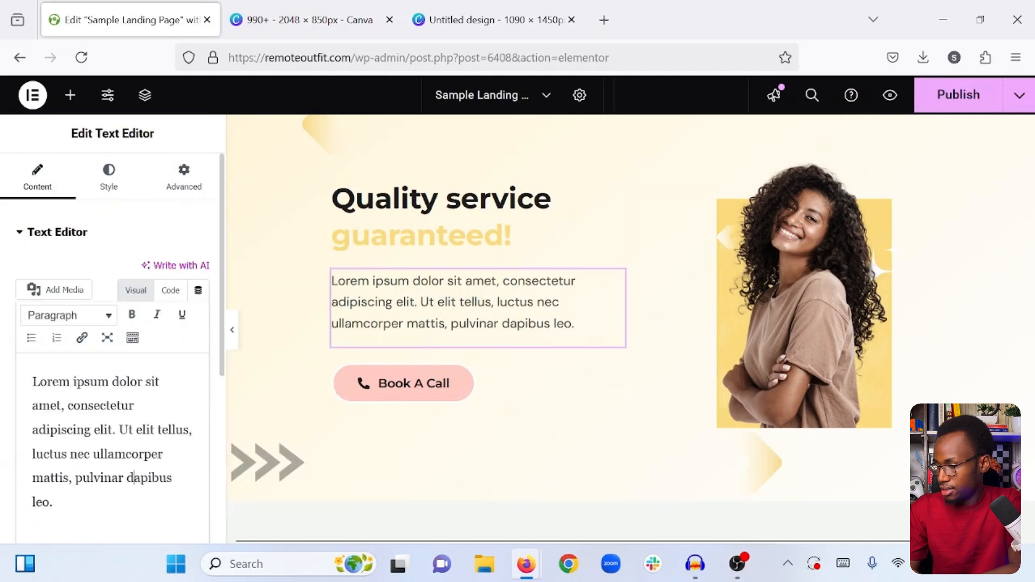
{"action": "key", "text": "ctrl+a"}
{"action": "key", "text": "ctrl+c"}
{"action": "key", "text": "Right"}
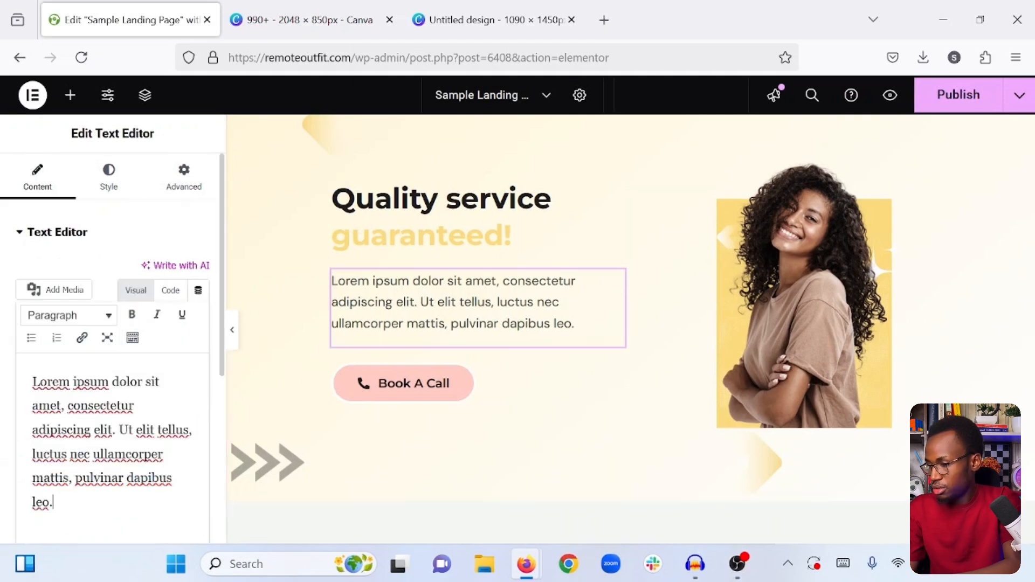
{"action": "key", "text": "ctrl+v"}
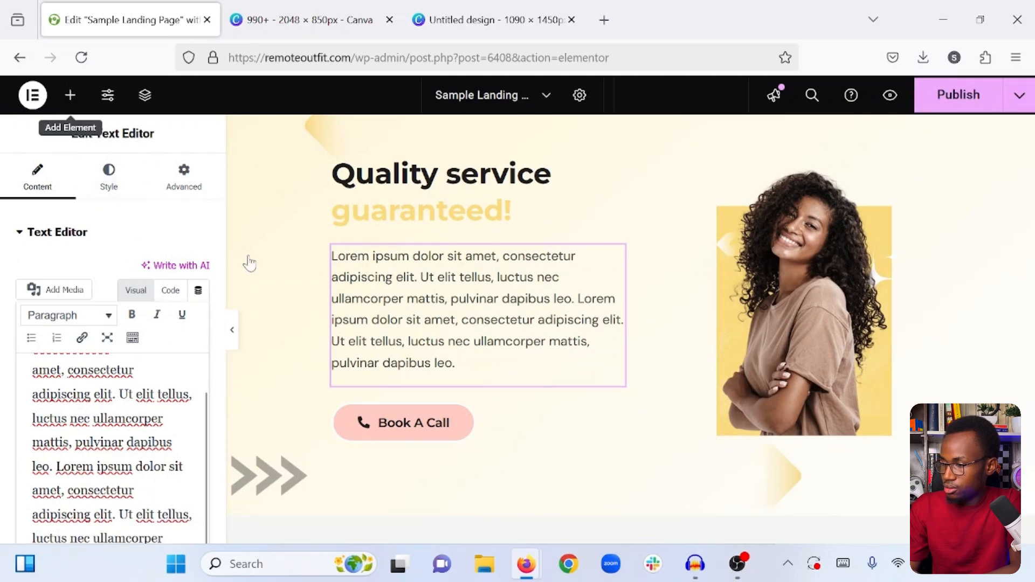
- Check the lengthened paragraph and neighbouring sections with the editing panel hidden, and publish the changes
{"action": "left_click", "coordinate": [233, 331]}
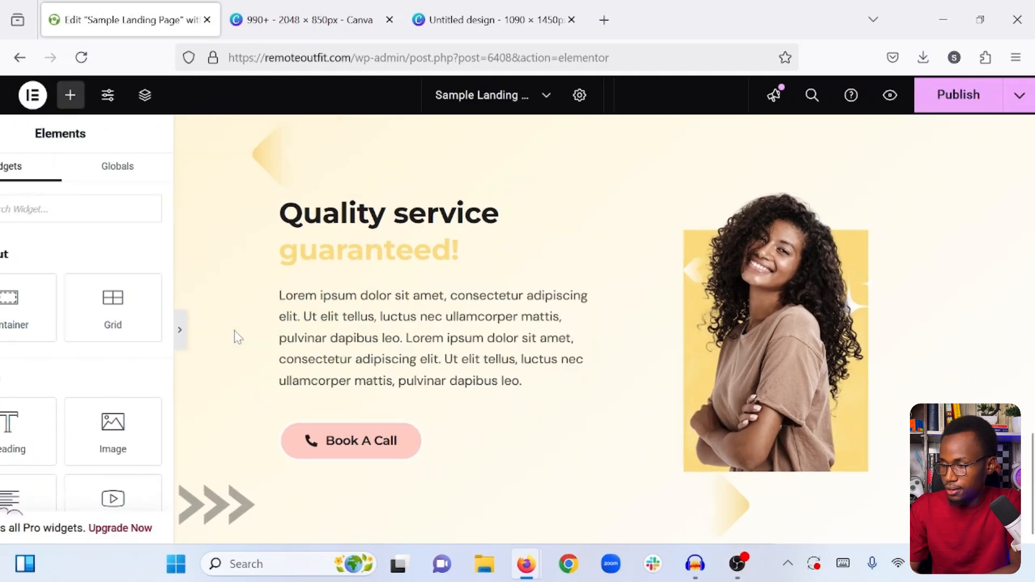
{"action": "scroll", "coordinate": [238, 337], "scroll_direction": "up", "scroll_amount": 1}
{"action": "scroll", "coordinate": [236, 335], "scroll_direction": "down", "scroll_amount": 3}
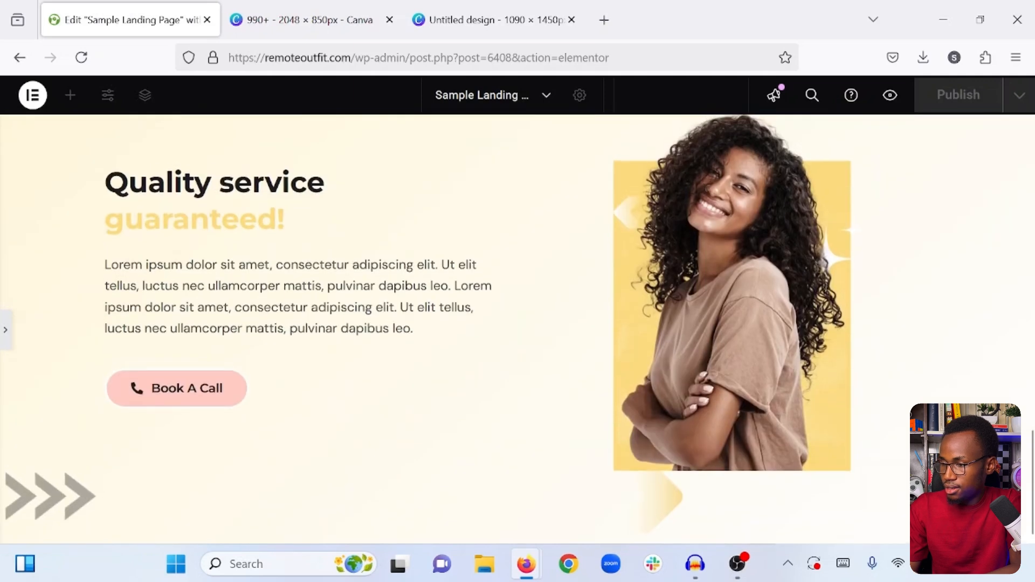
{"action": "scroll", "coordinate": [236, 336], "scroll_direction": "up", "scroll_amount": 3}
{"action": "scroll", "coordinate": [236, 335], "scroll_direction": "down", "scroll_amount": 2}
{"action": "scroll", "coordinate": [236, 336], "scroll_direction": "up", "scroll_amount": 5}
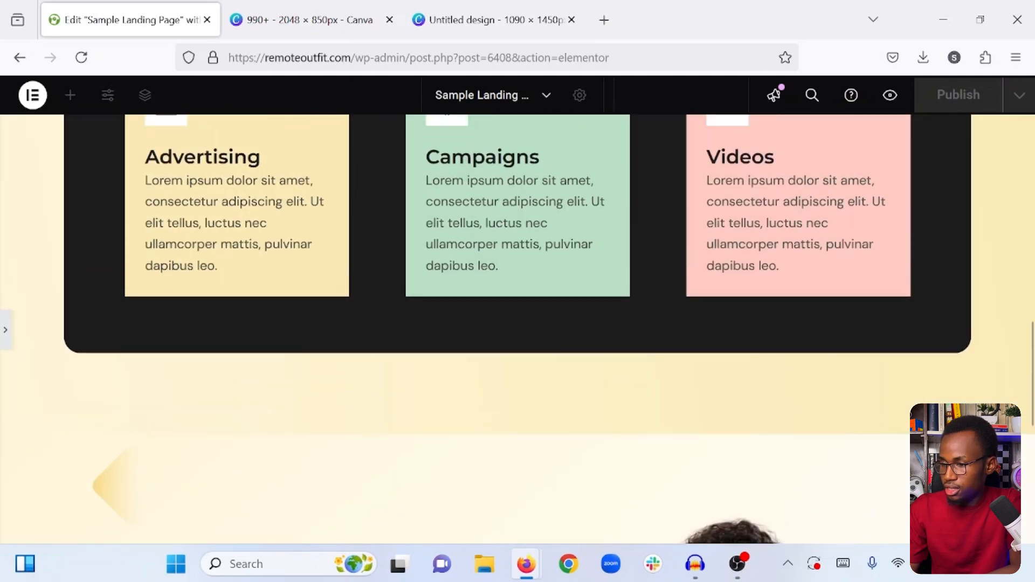
{"action": "scroll", "coordinate": [236, 335], "scroll_direction": "down", "scroll_amount": 6}
{"action": "left_click", "coordinate": [2, 333]}
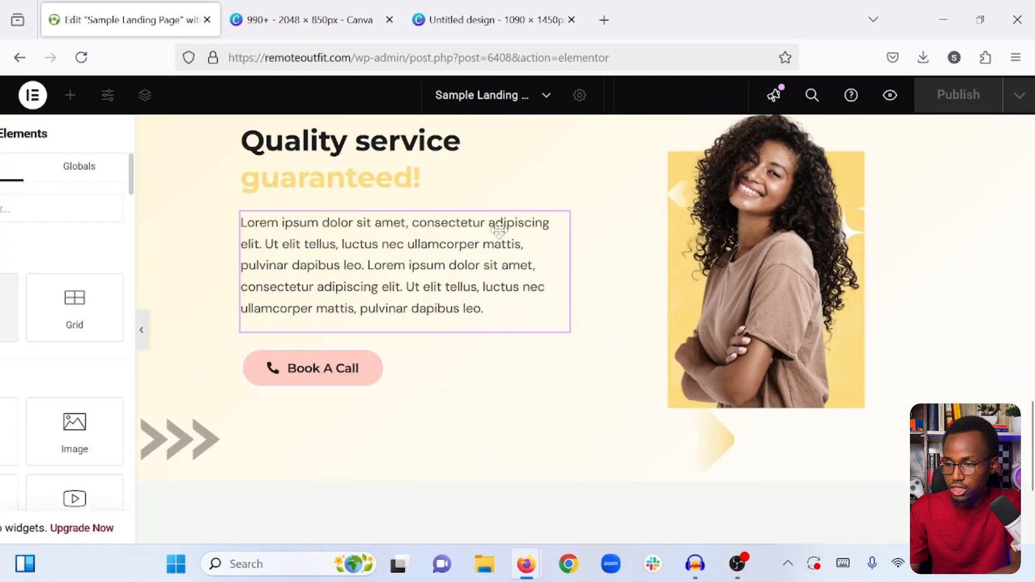
{"action": "left_click", "coordinate": [948, 99]}
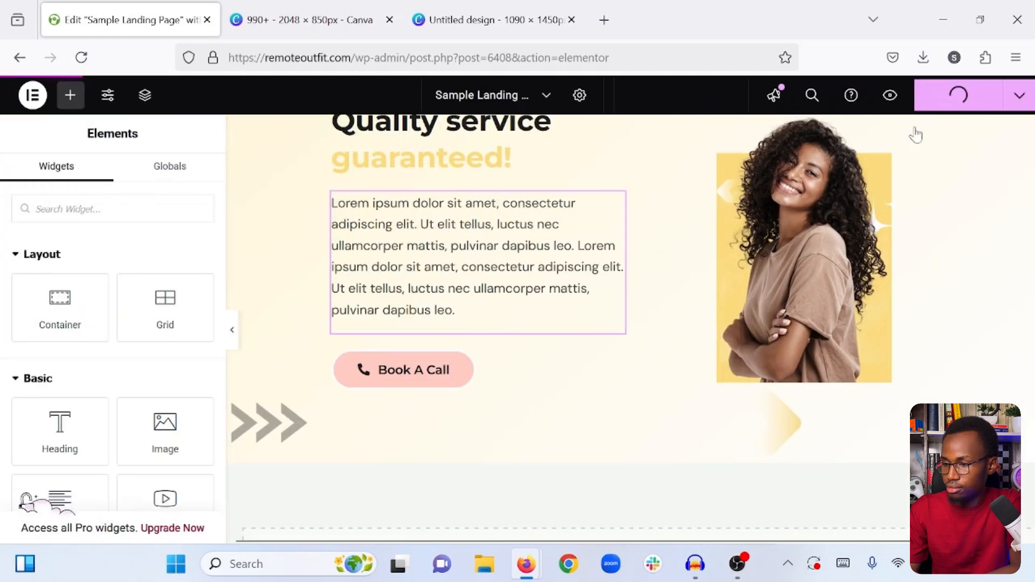
- Add a new single-column flexbox container below the "Quality service guaranteed!" section
{"action": "scroll", "coordinate": [625, 346], "scroll_direction": "down", "scroll_amount": 5}
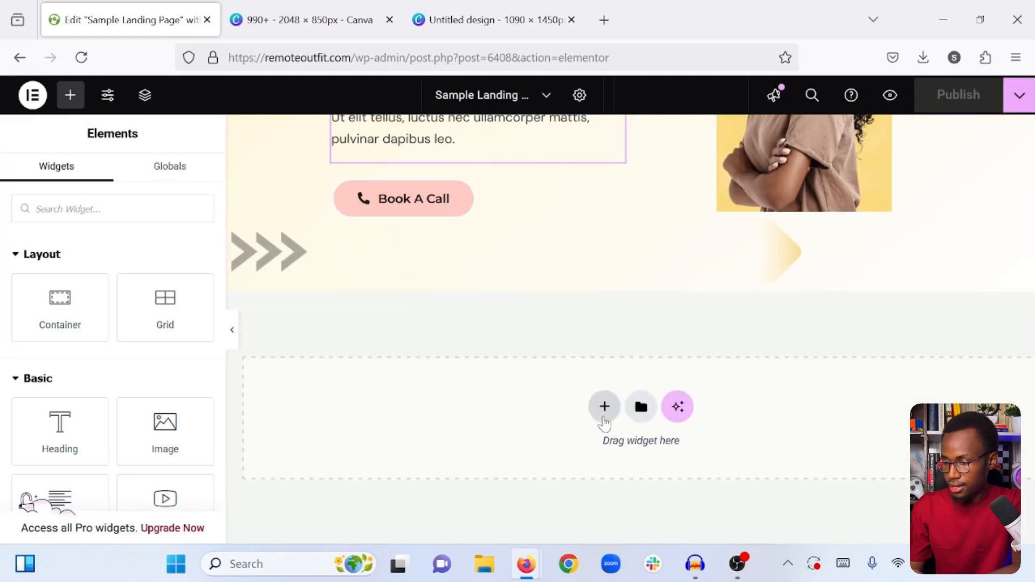
{"action": "left_click", "coordinate": [602, 411]}
{"action": "left_click", "coordinate": [602, 450]}
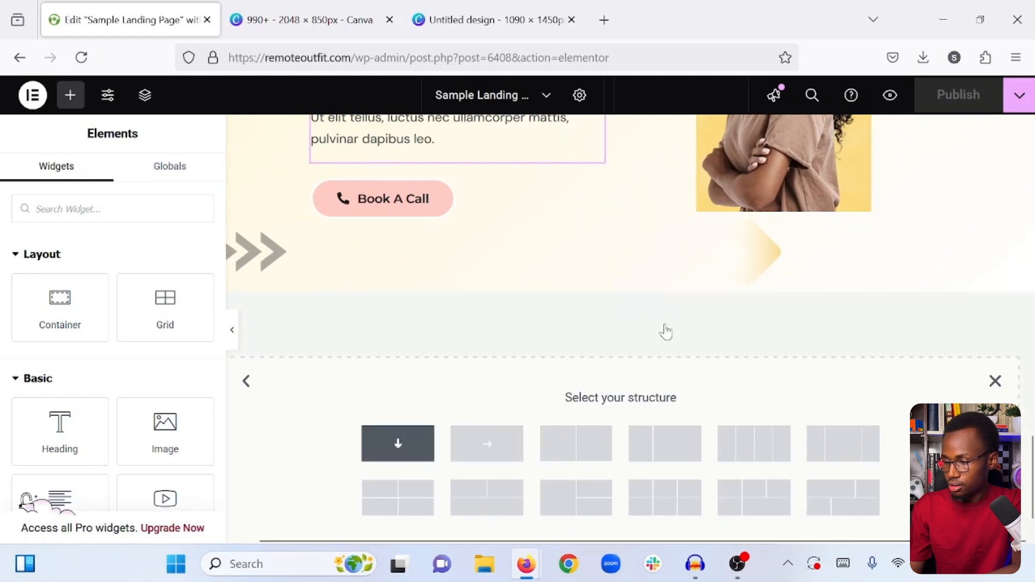
- Copy the "Quality service guaranteed!" container and paste its style onto the new empty container below it
{"action": "scroll", "coordinate": [666, 331], "scroll_direction": "up", "scroll_amount": 7}
{"action": "scroll", "coordinate": [623, 431], "scroll_direction": "down", "scroll_amount": 1}
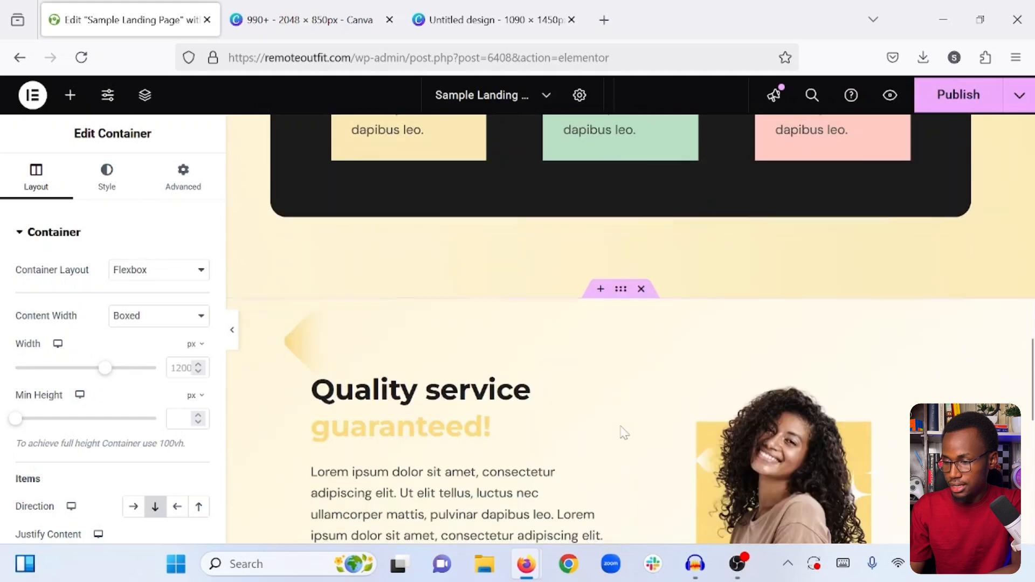
{"action": "right_click", "coordinate": [618, 294]}
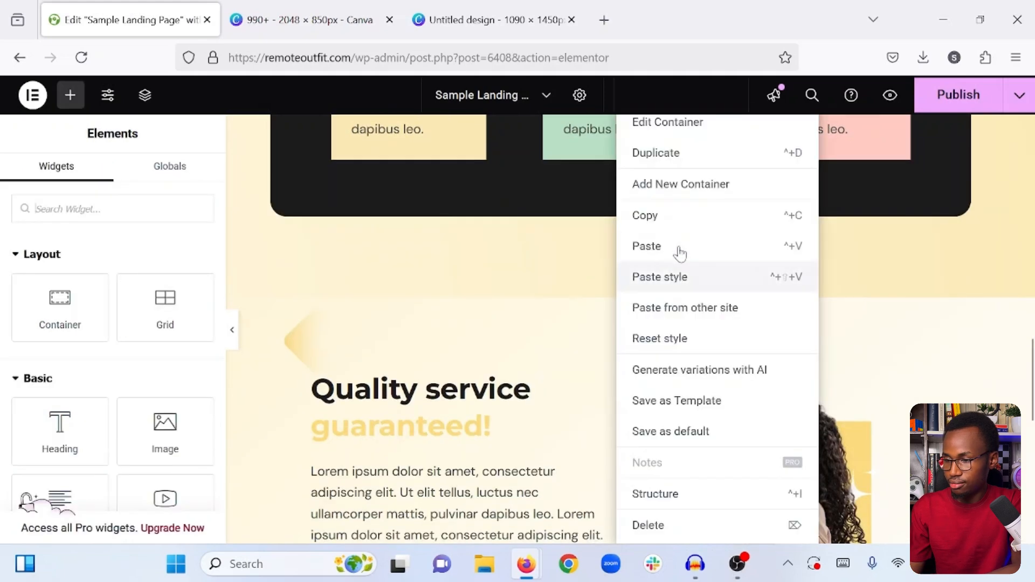
{"action": "left_click", "coordinate": [653, 221]}
{"action": "scroll", "coordinate": [654, 224], "scroll_direction": "down", "scroll_amount": 7}
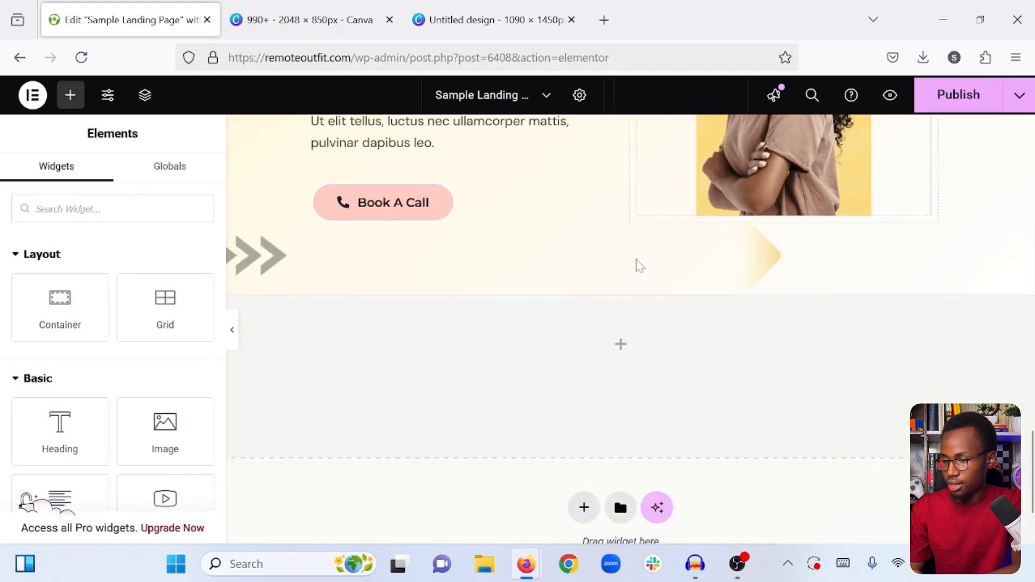
{"action": "right_click", "coordinate": [621, 280]}
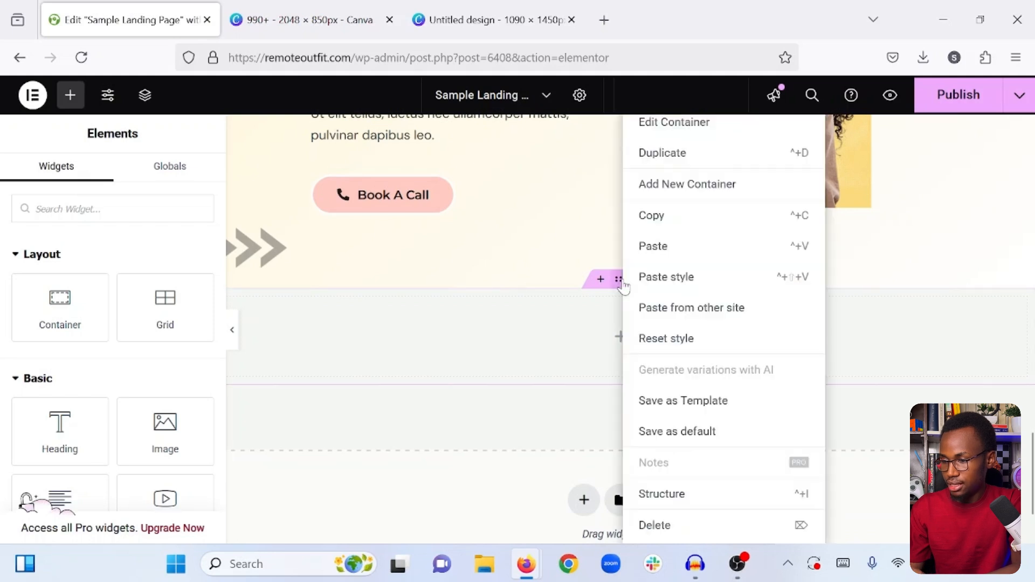
{"action": "left_click", "coordinate": [670, 279]}
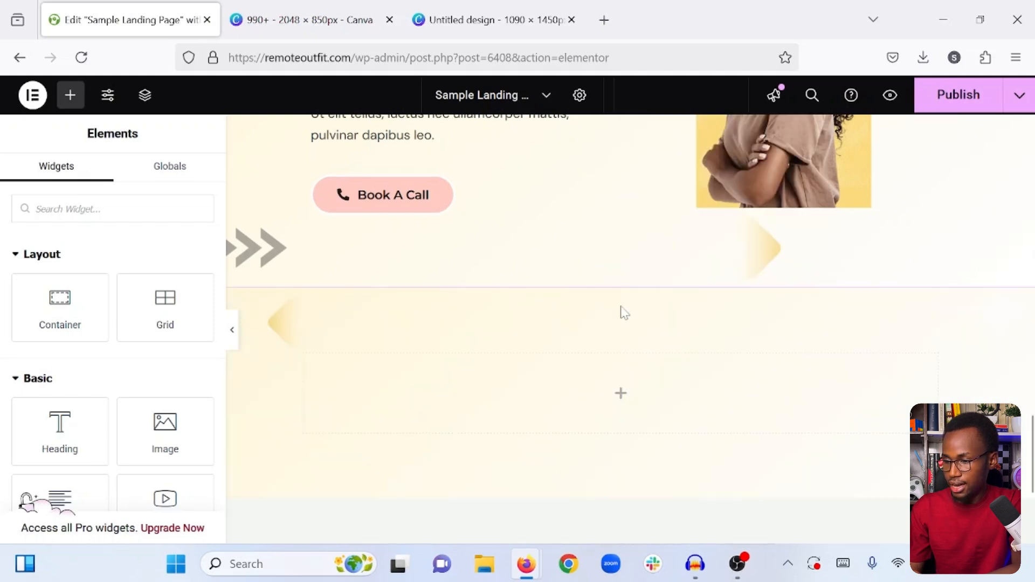
{"action": "scroll", "coordinate": [587, 334], "scroll_direction": "up", "scroll_amount": 7}
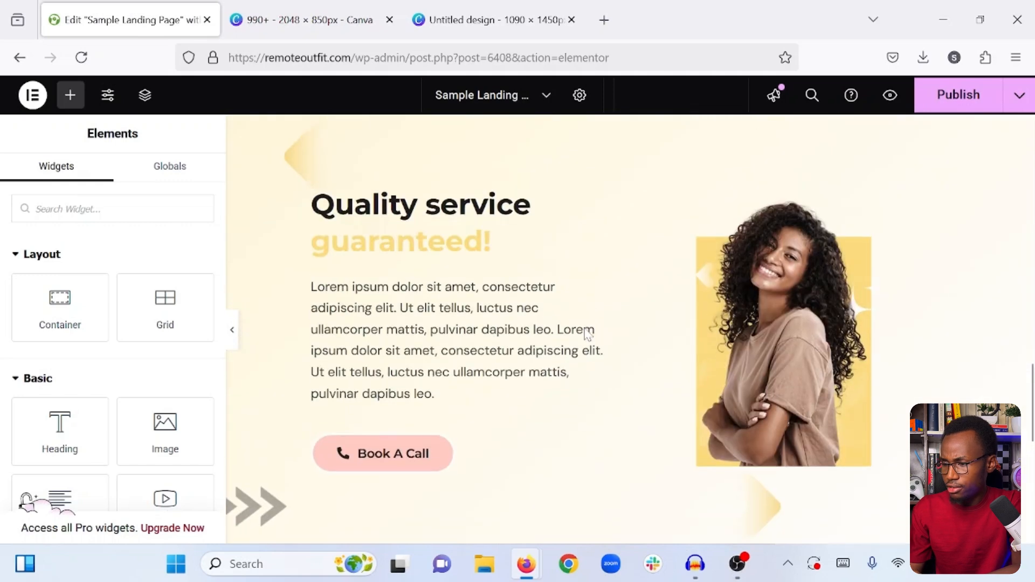
- Copy the background color code #B7DFC4 from the Campaigns icon box
{"action": "scroll", "coordinate": [543, 326], "scroll_direction": "up", "scroll_amount": 8}
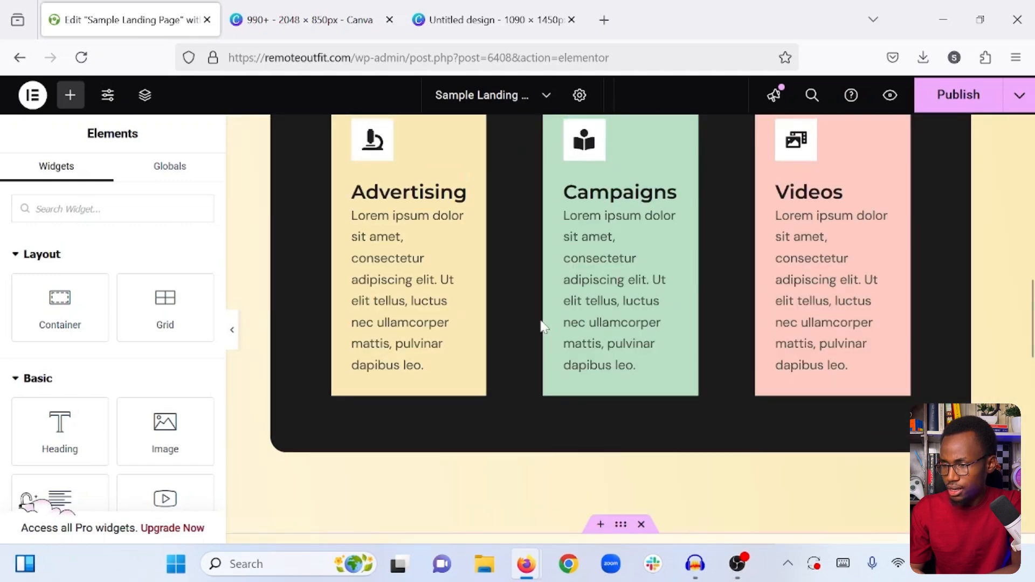
{"action": "scroll", "coordinate": [541, 325], "scroll_direction": "up", "scroll_amount": 8}
{"action": "scroll", "coordinate": [541, 326], "scroll_direction": "down", "scroll_amount": 7}
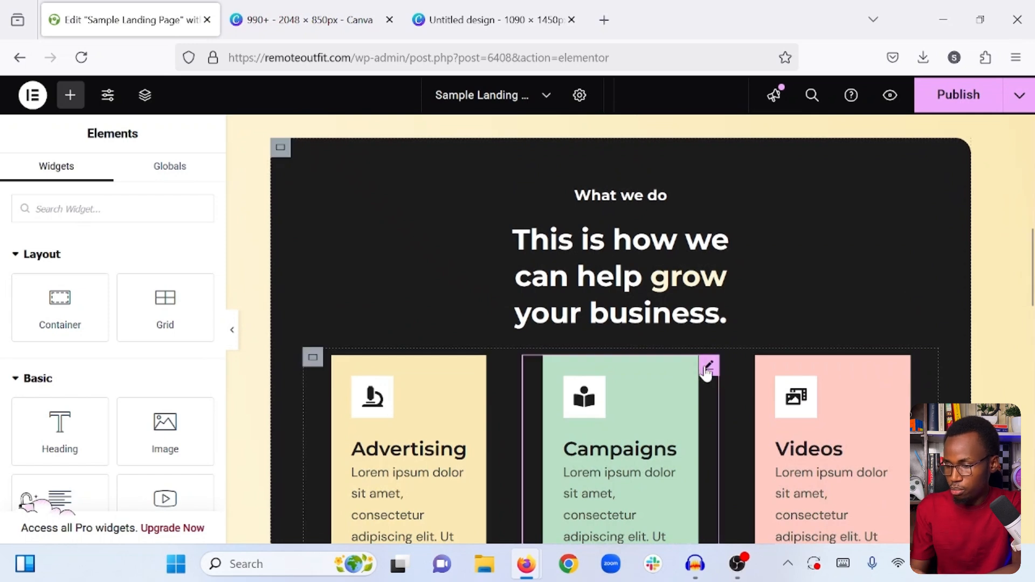
{"action": "left_click", "coordinate": [706, 370]}
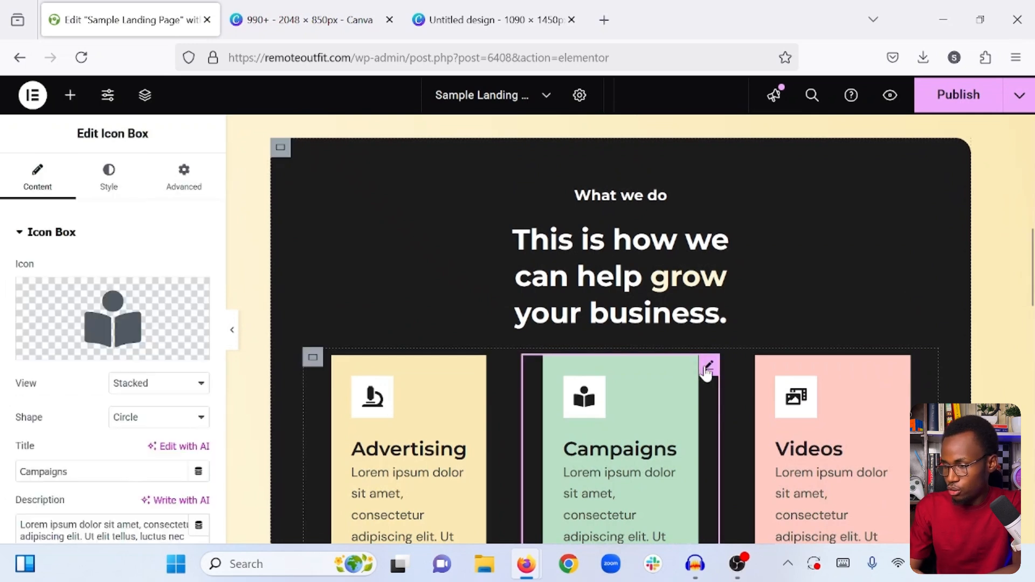
{"action": "left_click", "coordinate": [100, 162]}
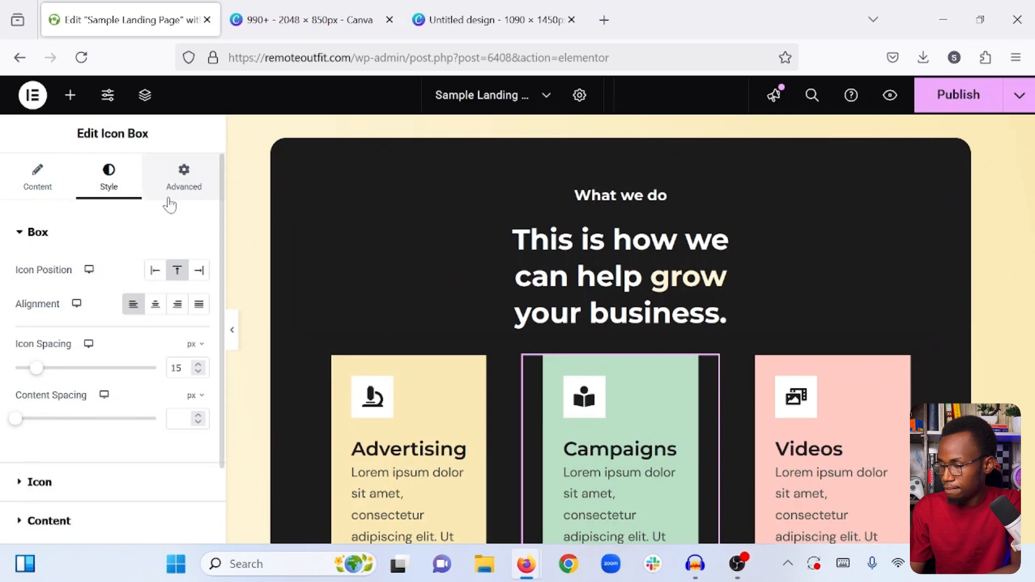
{"action": "scroll", "coordinate": [94, 297], "scroll_direction": "down", "scroll_amount": 10}
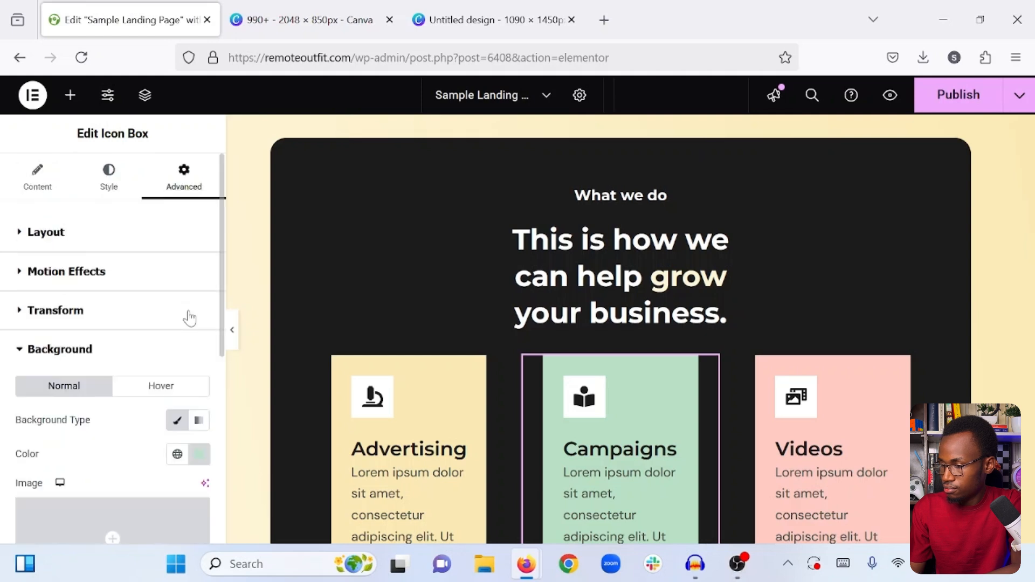
{"action": "left_click", "coordinate": [199, 452]}
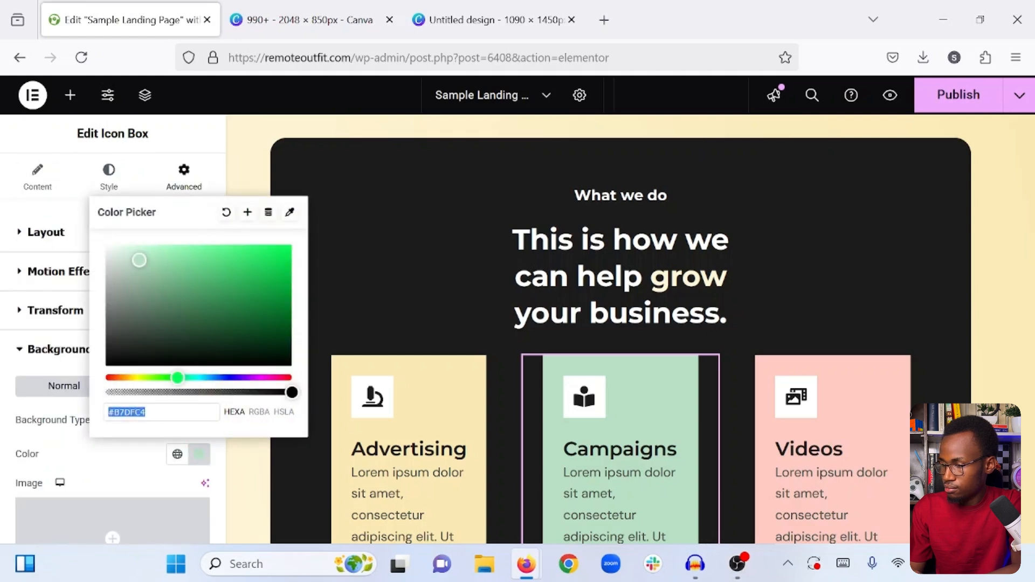
{"action": "right_click", "coordinate": [128, 411]}
{"action": "left_click", "coordinate": [211, 172]}
{"action": "left_click", "coordinate": [128, 467]}
- Set the second background gradient color of the "Quality service guaranteed!" container to #B7DFC4
{"action": "scroll", "coordinate": [496, 416], "scroll_direction": "down", "scroll_amount": 10}
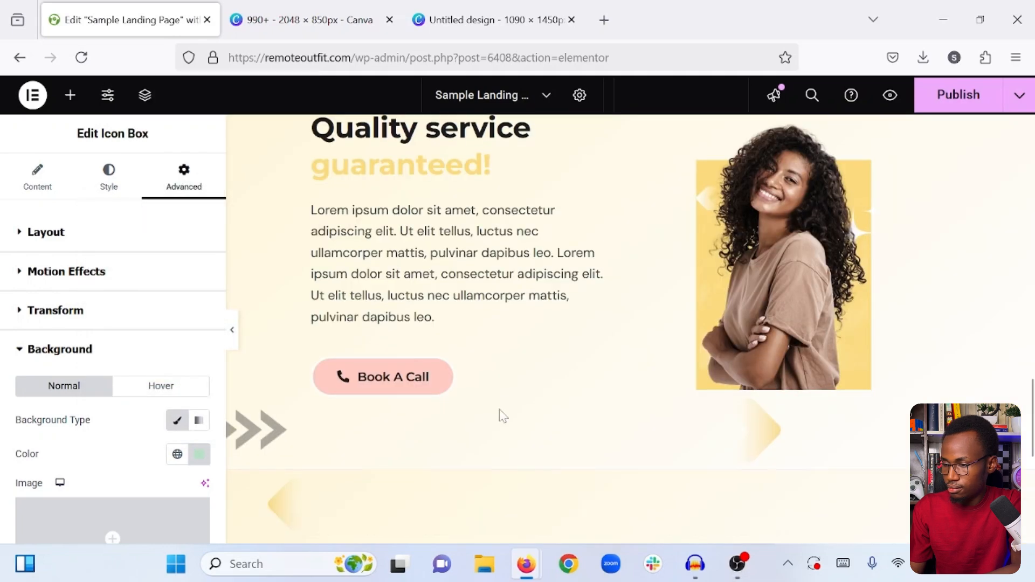
{"action": "scroll", "coordinate": [502, 415], "scroll_direction": "up", "scroll_amount": 3}
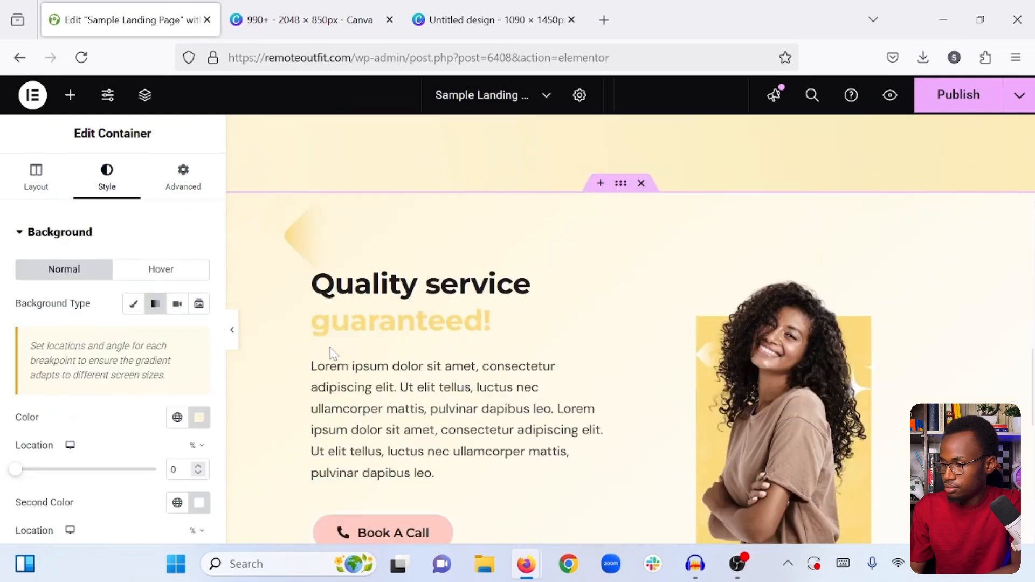
{"action": "scroll", "coordinate": [332, 353], "scroll_direction": "down", "scroll_amount": 4}
{"action": "scroll", "coordinate": [178, 413], "scroll_direction": "down", "scroll_amount": 1}
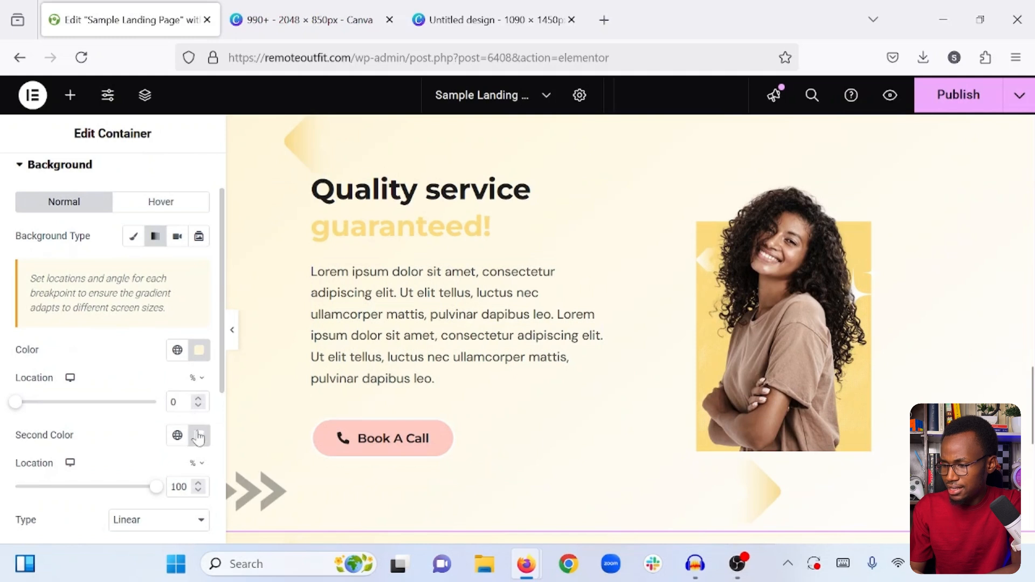
{"action": "left_click", "coordinate": [199, 435]}
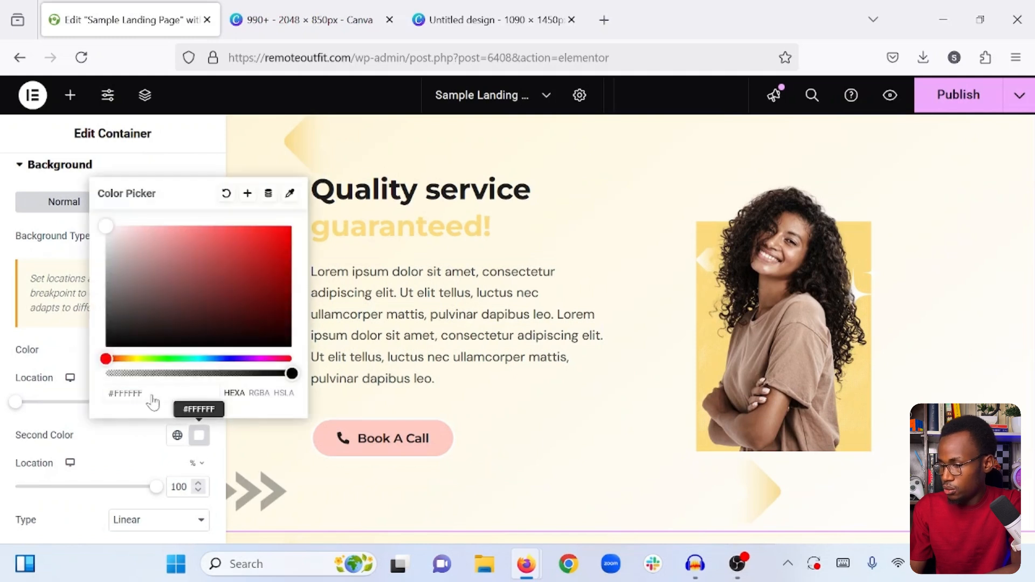
{"action": "key", "text": "ctrl+v"}
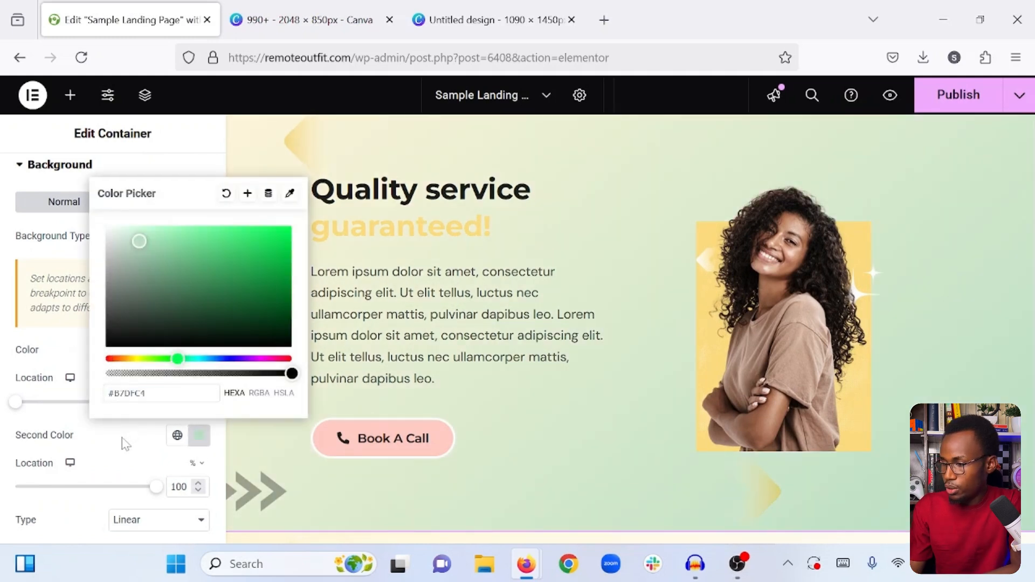
{"action": "left_click", "coordinate": [108, 456]}
{"action": "scroll", "coordinate": [459, 382], "scroll_direction": "up", "scroll_amount": 4}
{"action": "scroll", "coordinate": [459, 381], "scroll_direction": "down", "scroll_amount": 1}
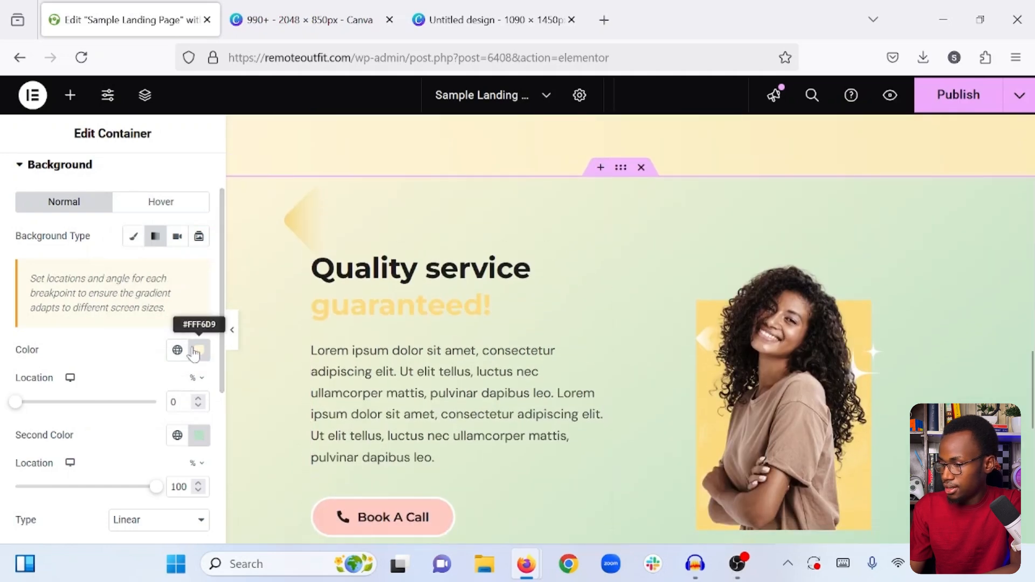
- Set the background gradient angle of the "Quality service guaranteed!" container to 175 degrees
{"action": "scroll", "coordinate": [139, 479], "scroll_direction": "down", "scroll_amount": 3}
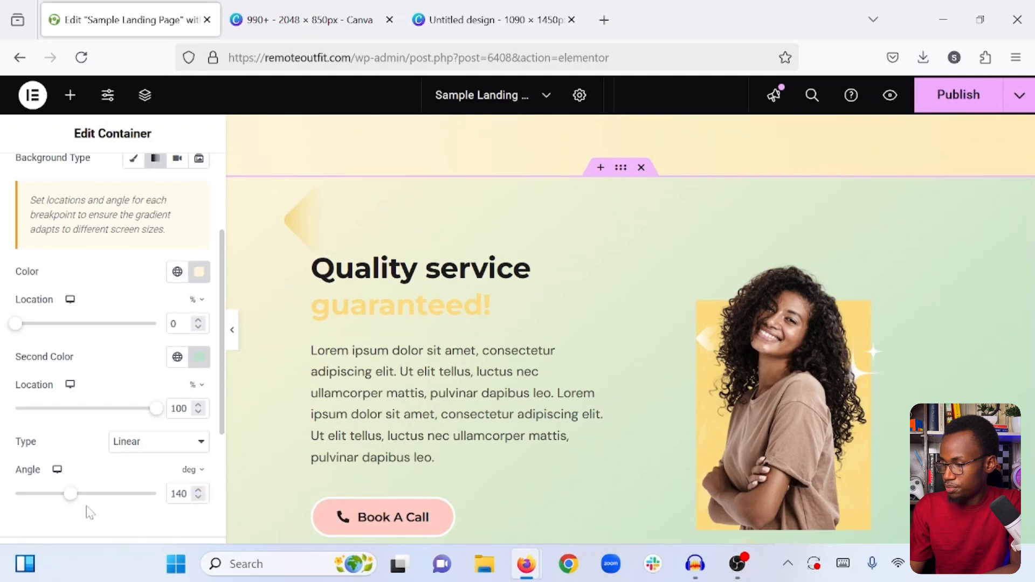
{"action": "mouse_move", "coordinate": [71, 494]}
{"action": "left_mouse_down"}
{"action": "mouse_move", "coordinate": [102, 494]}
{"action": "mouse_move", "coordinate": [84, 494]}
{"action": "left_mouse_up"}
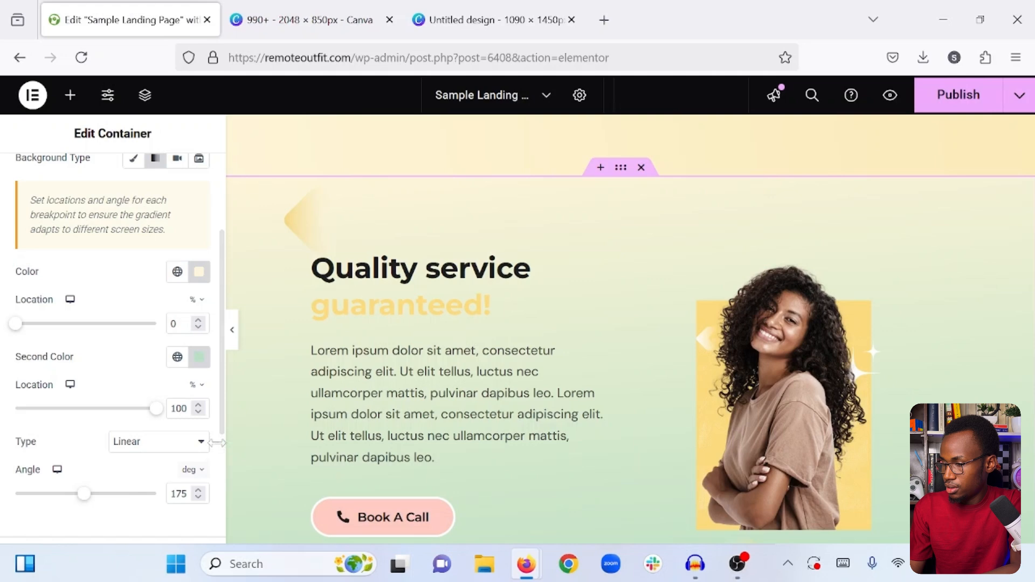
{"action": "left_click", "coordinate": [133, 409]}
{"action": "key", "text": "ctrl+z"}
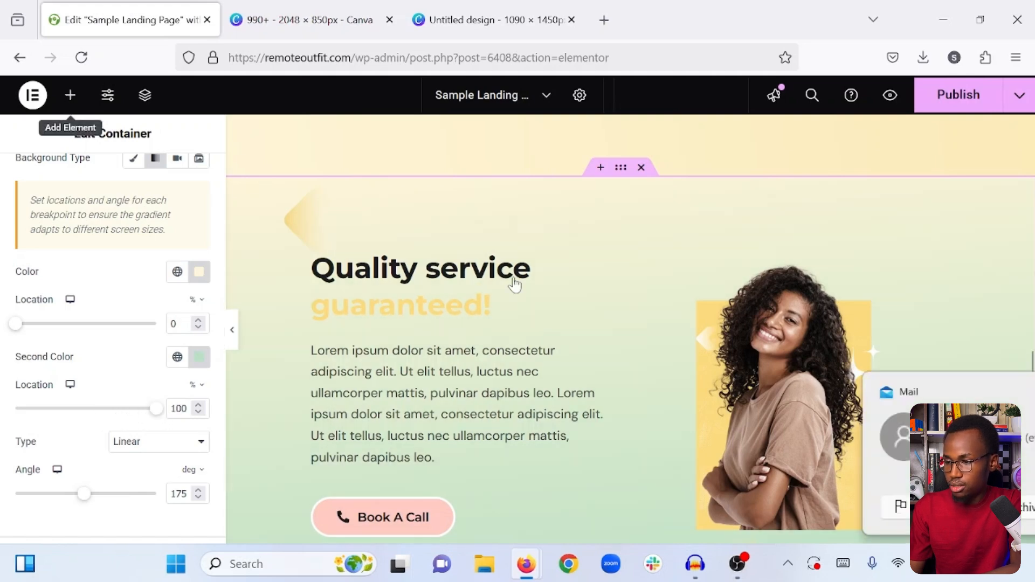
- Copy the recolored "Quality service guaranteed!" container and paste its style onto the empty container below, dismissing the mail notifications
{"action": "scroll", "coordinate": [515, 285], "scroll_direction": "down", "scroll_amount": 1}
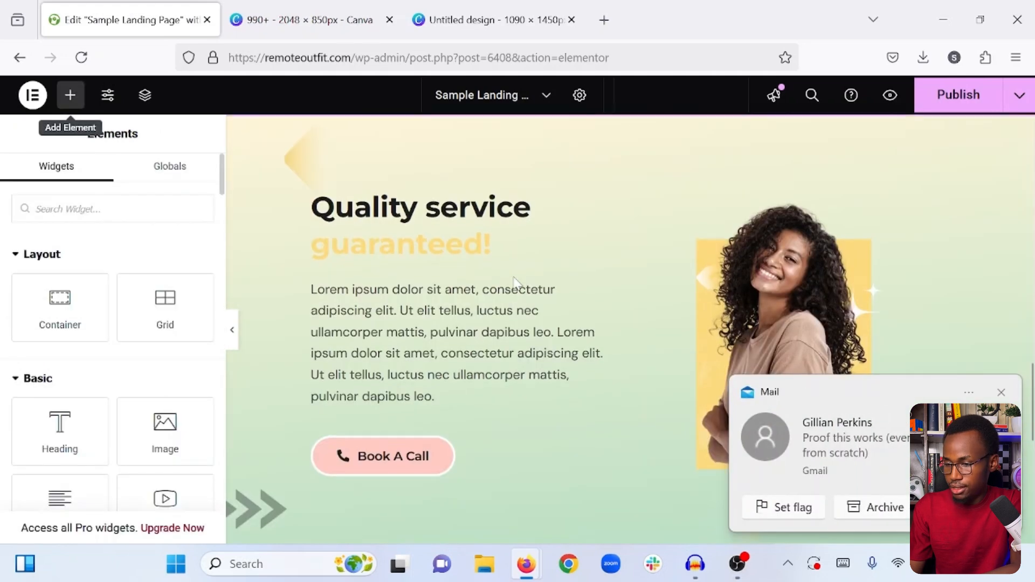
{"action": "left_click", "coordinate": [1001, 394]}
{"action": "scroll", "coordinate": [723, 353], "scroll_direction": "down", "scroll_amount": 4}
{"action": "scroll", "coordinate": [725, 356], "scroll_direction": "up", "scroll_amount": 5}
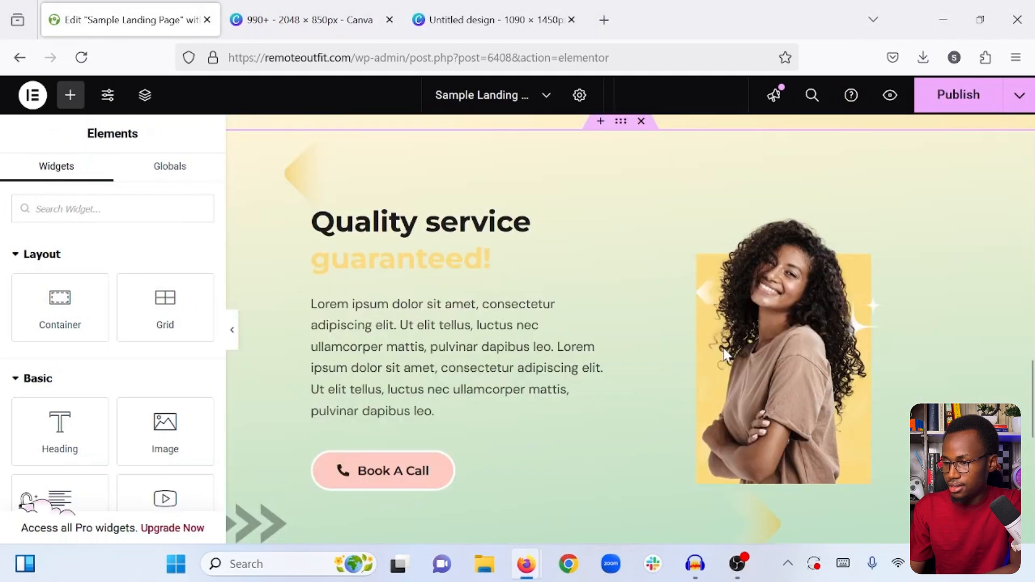
{"action": "scroll", "coordinate": [724, 353], "scroll_direction": "up", "scroll_amount": 2}
{"action": "right_click", "coordinate": [620, 236]}
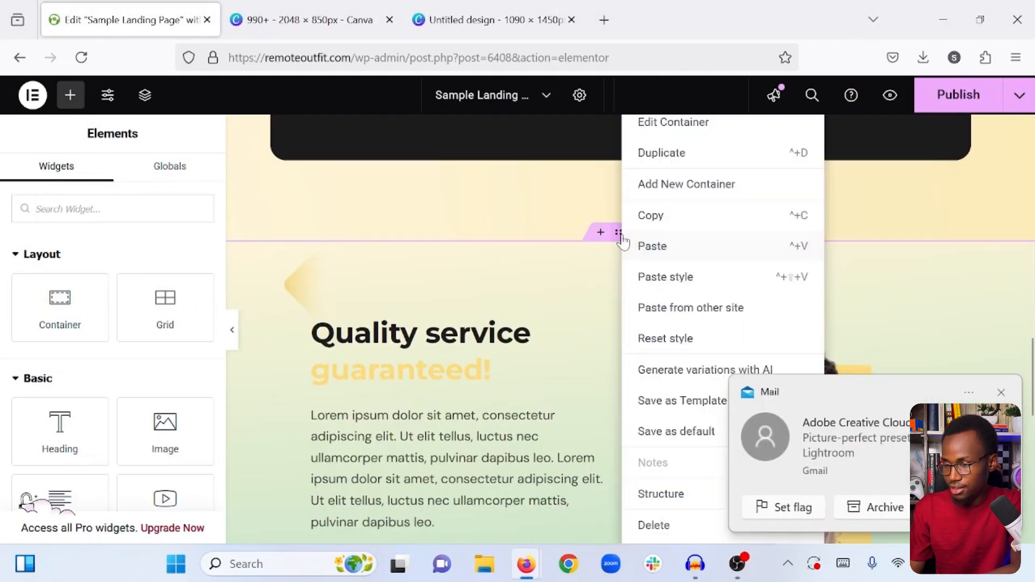
{"action": "left_click", "coordinate": [663, 221]}
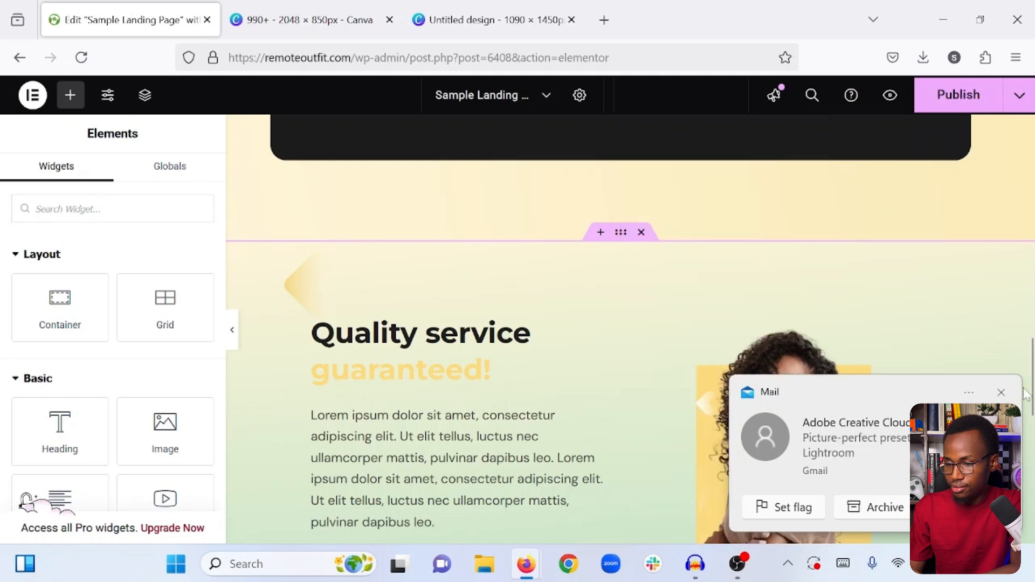
{"action": "left_click", "coordinate": [1001, 392]}
{"action": "scroll", "coordinate": [862, 394], "scroll_direction": "down", "scroll_amount": 6}
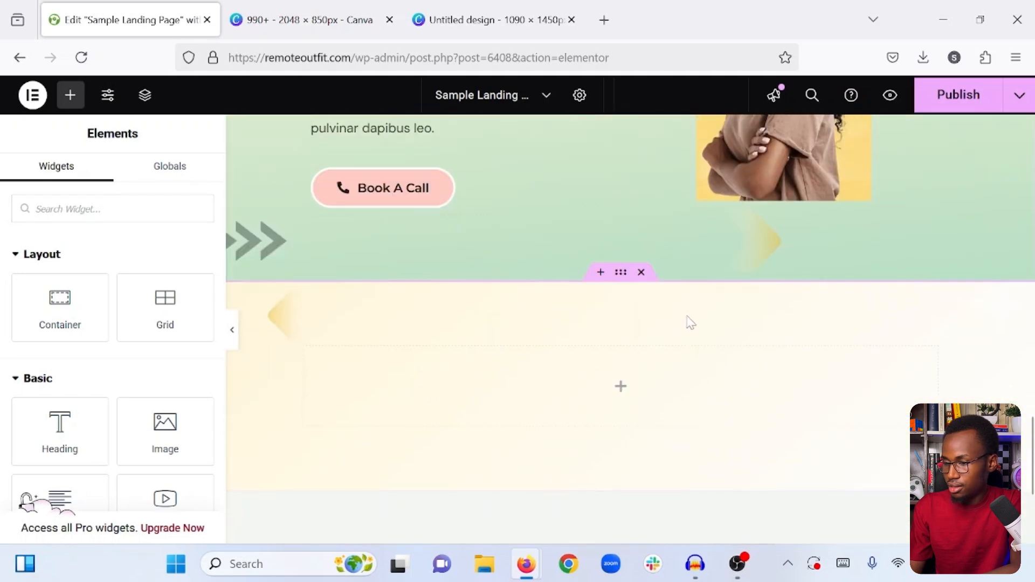
{"action": "right_click", "coordinate": [619, 275]}
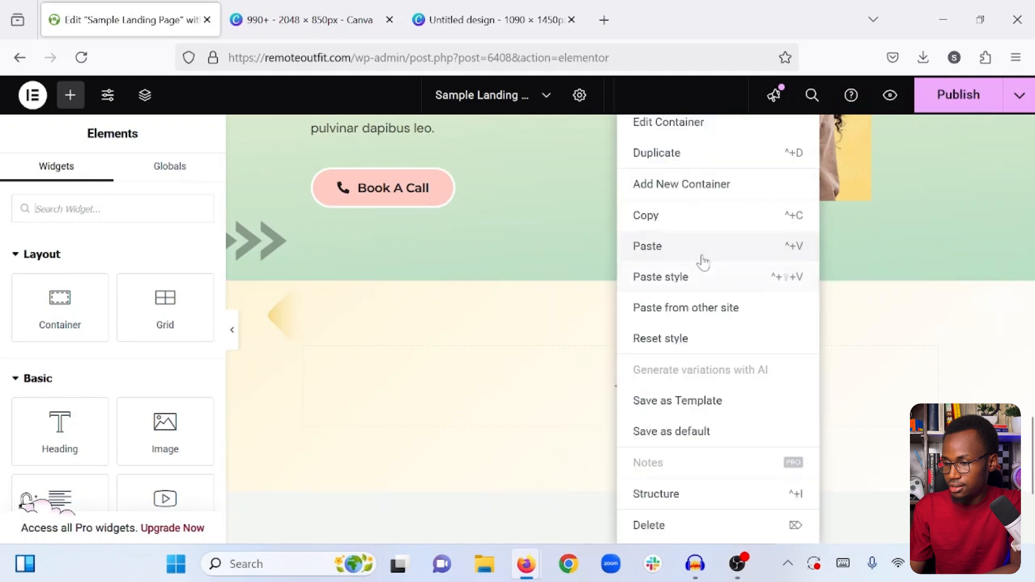
{"action": "left_click", "coordinate": [662, 278]}
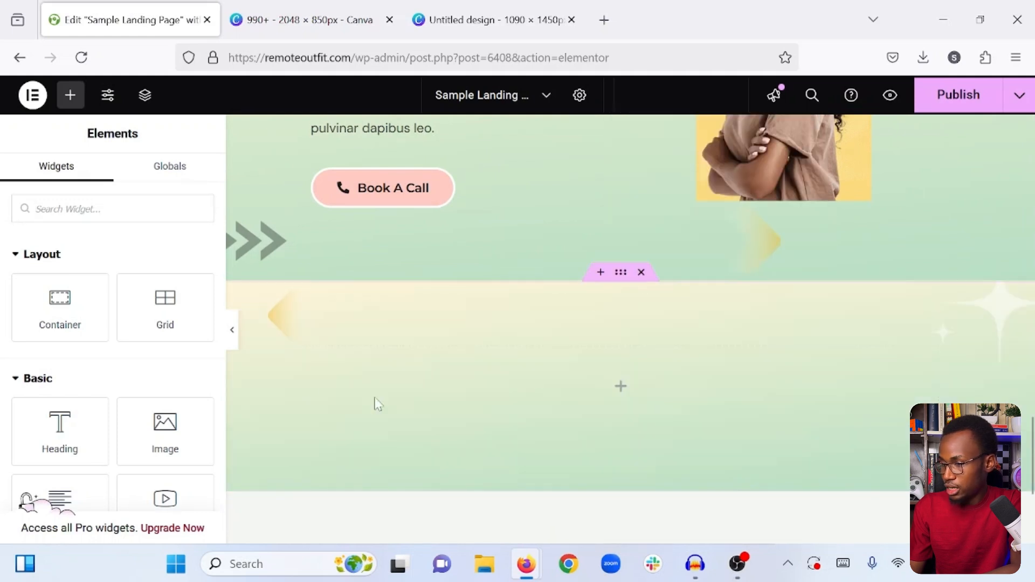
- Set the empty lower container's background gradient angle to 360 degrees and publish the page
{"action": "left_click", "coordinate": [617, 278]}
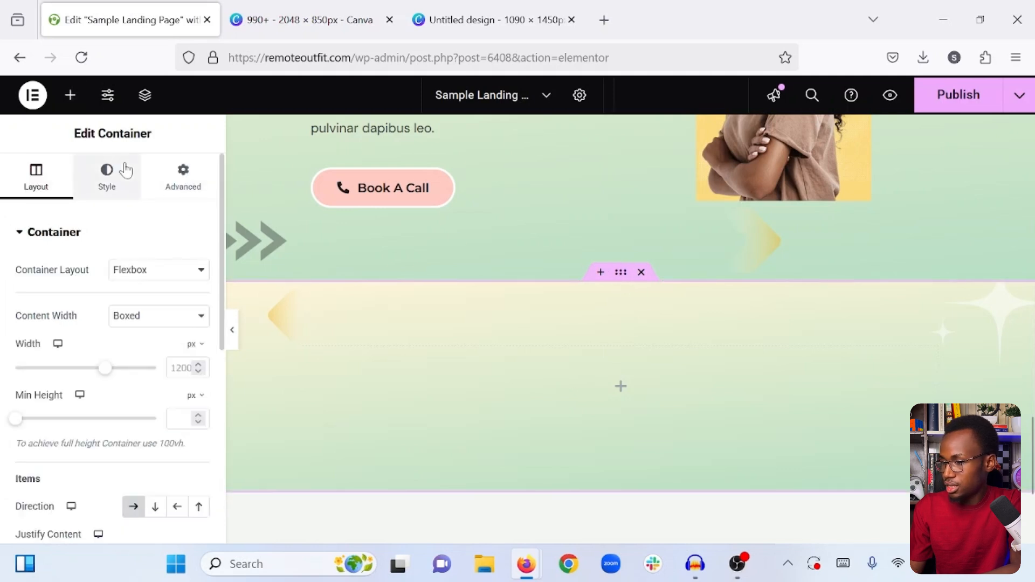
{"action": "scroll", "coordinate": [192, 425], "scroll_direction": "down", "scroll_amount": 3}
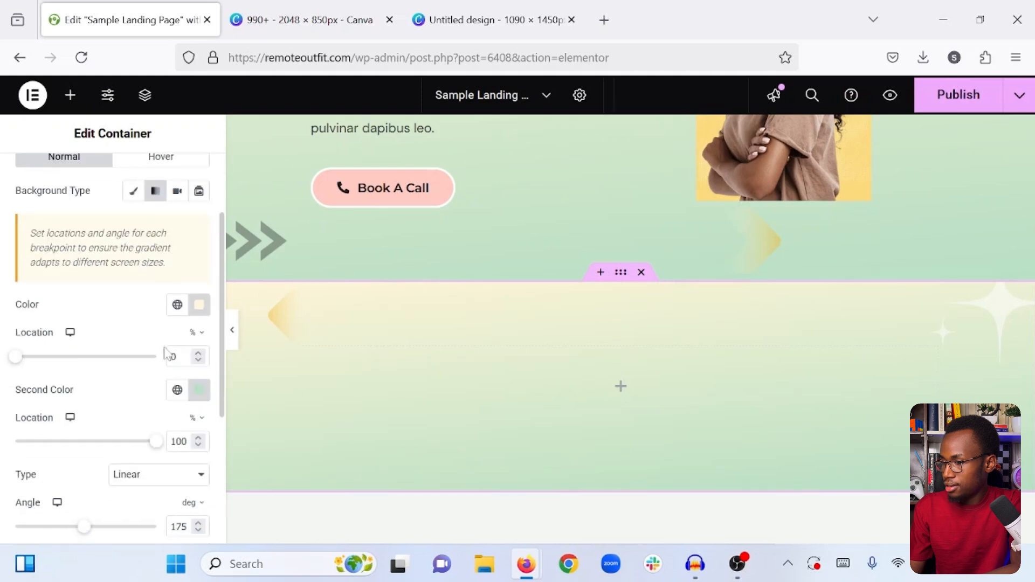
{"action": "scroll", "coordinate": [127, 406], "scroll_direction": "down", "scroll_amount": 1}
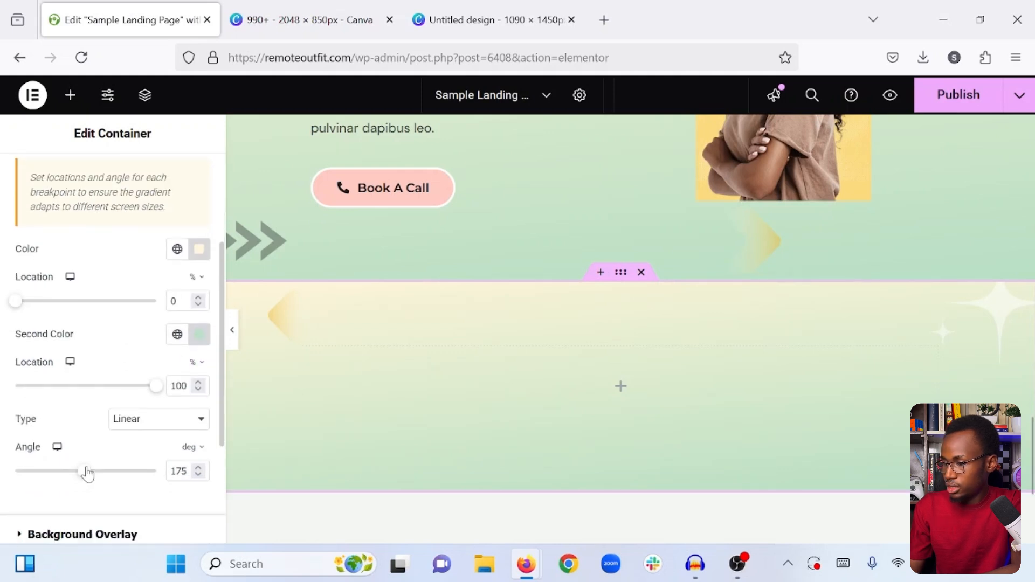
{"action": "left_click_drag", "start_coordinate": [123, 476], "coordinate": [164, 472]}
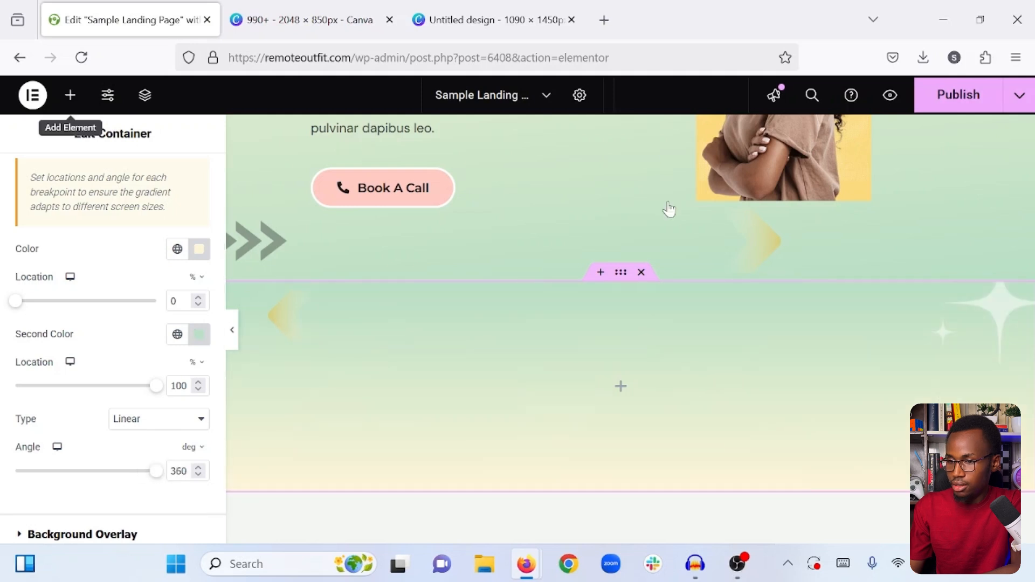
{"action": "left_click", "coordinate": [70, 95]}
{"action": "left_click", "coordinate": [965, 94]}
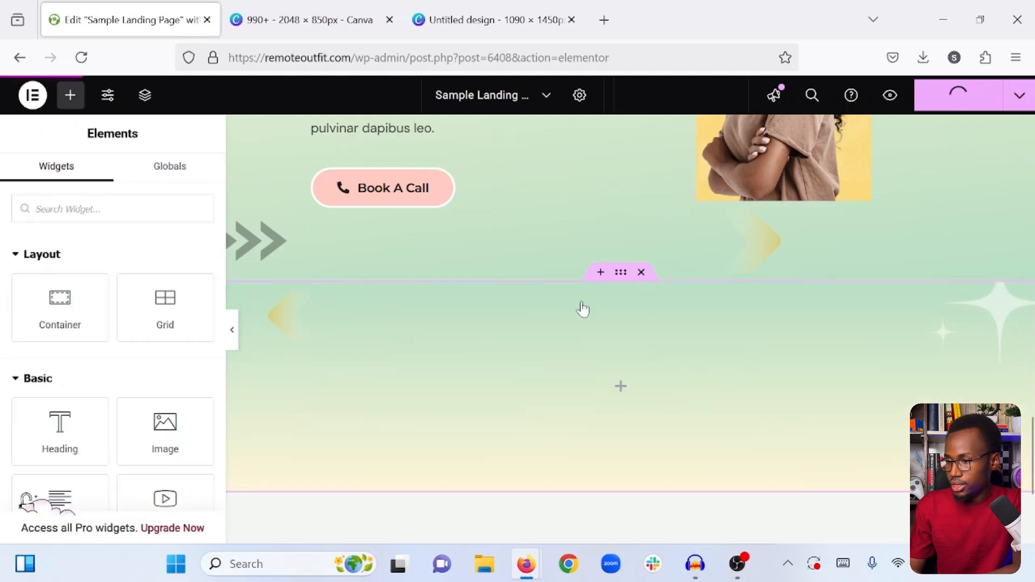
- Add an inner container to the empty green gradient section and give it a solid 1c1c1c background color
{"action": "scroll", "coordinate": [585, 308], "scroll_direction": "down", "scroll_amount": 1}
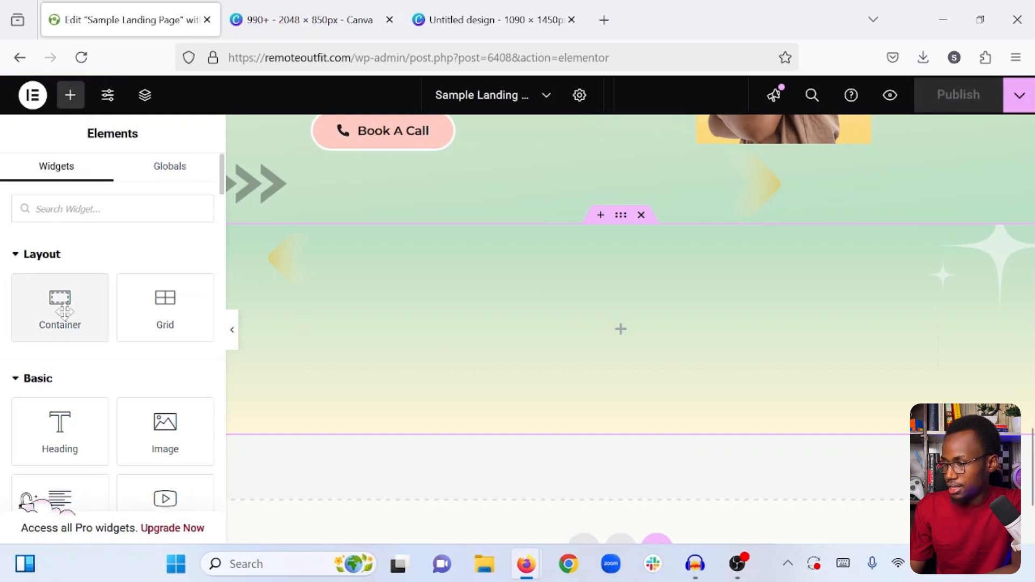
{"action": "left_click_drag", "start_coordinate": [60, 313], "coordinate": [577, 330]}
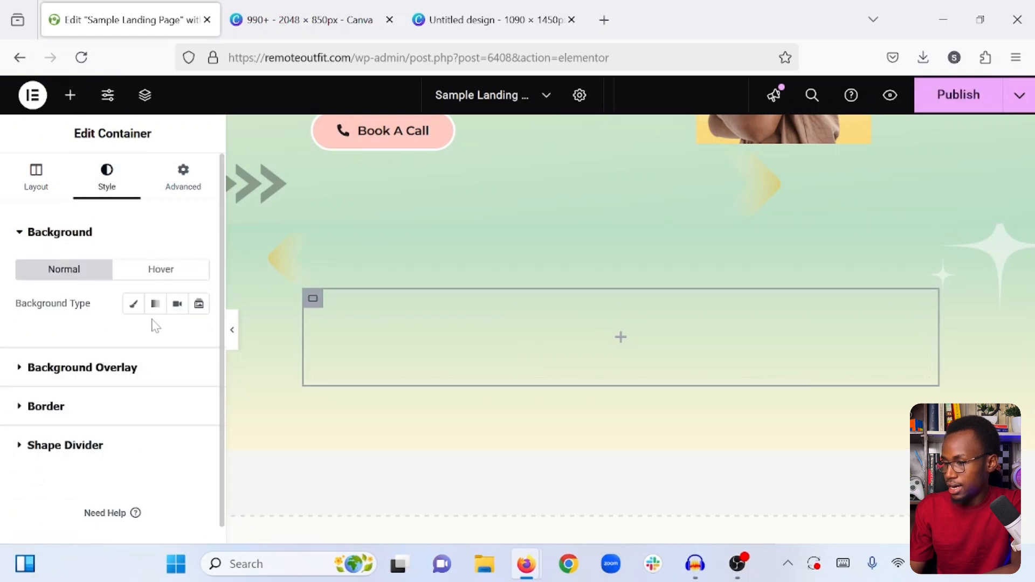
{"action": "left_click", "coordinate": [133, 305]}
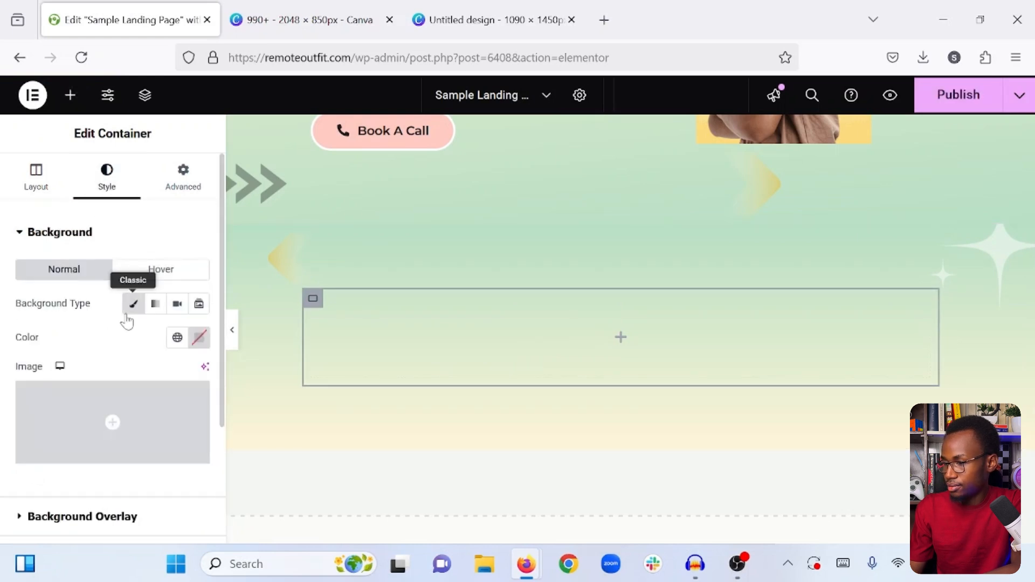
{"action": "left_click", "coordinate": [199, 339]}
{"action": "left_click", "coordinate": [153, 297]}
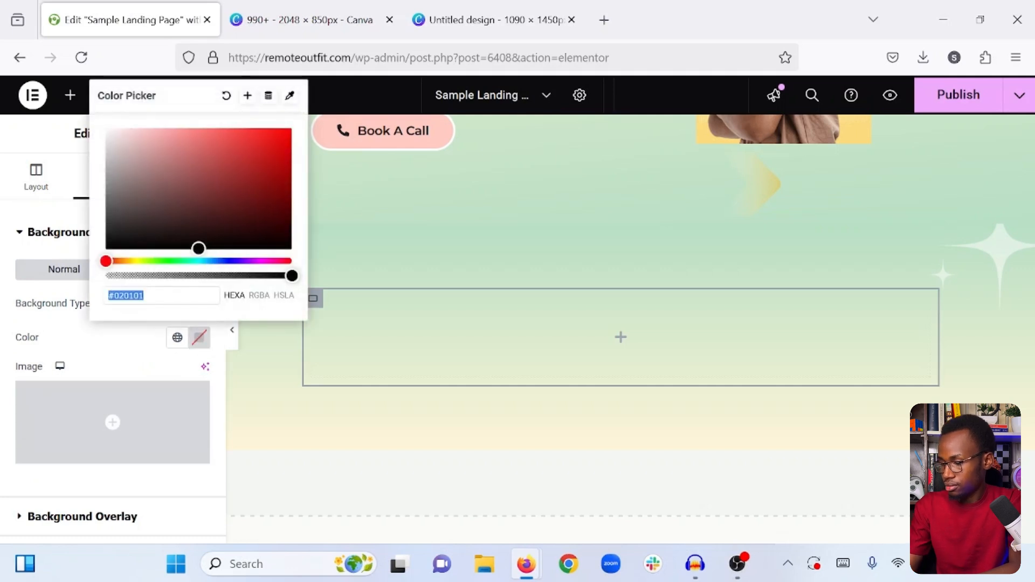
{"action": "type", "text": "1c1c1c"}
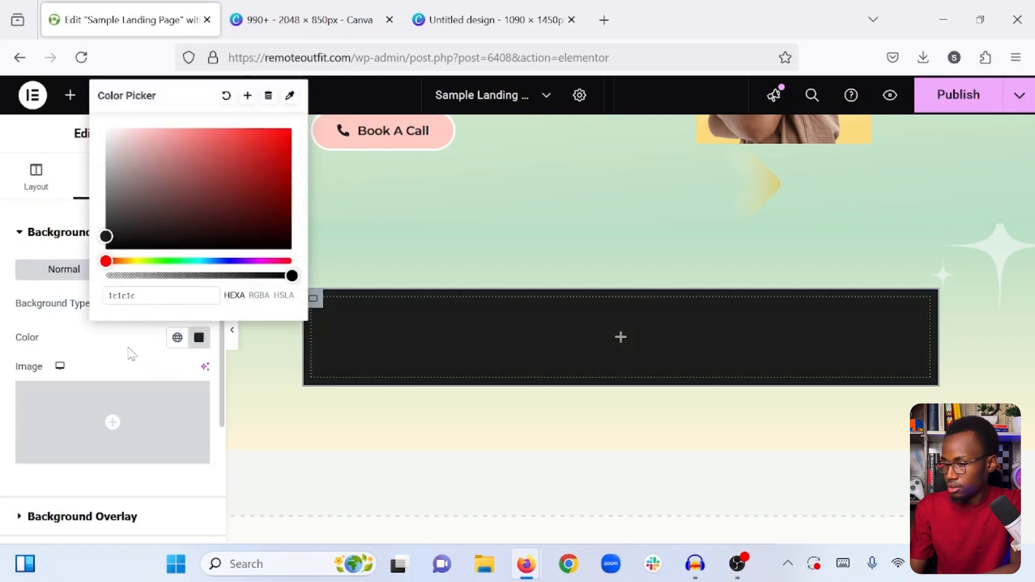
{"action": "left_click", "coordinate": [129, 352]}
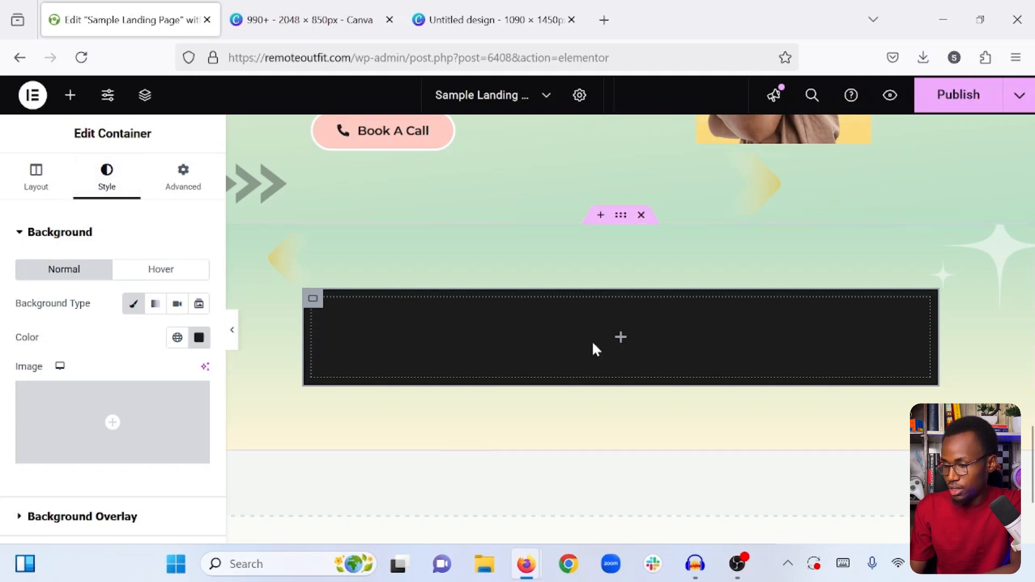
- Nest a new container inside the dark container and duplicate it
{"action": "left_click", "coordinate": [68, 97]}
{"action": "left_click_drag", "start_coordinate": [72, 292], "coordinate": [372, 333]}
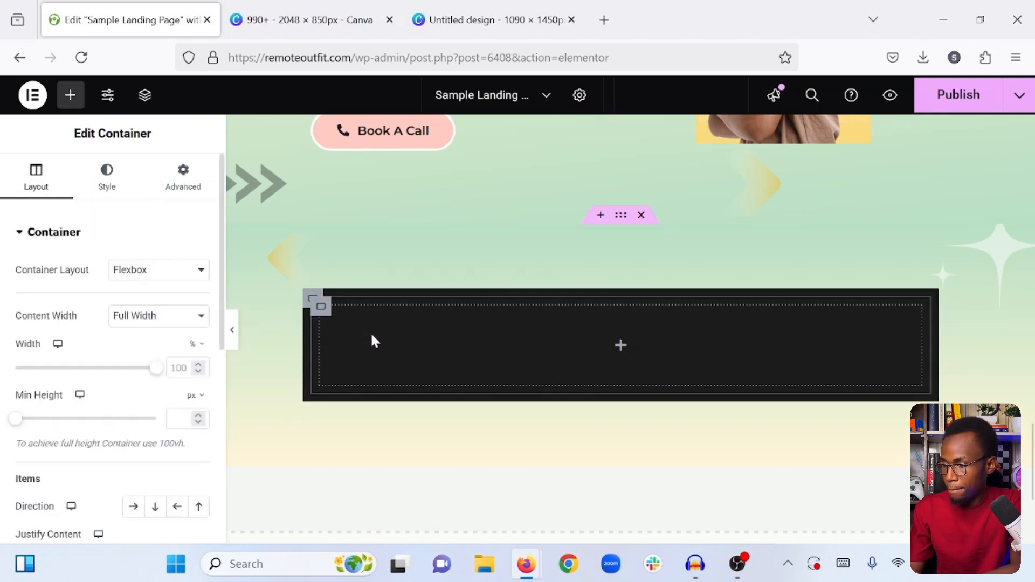
{"action": "right_click", "coordinate": [321, 311]}
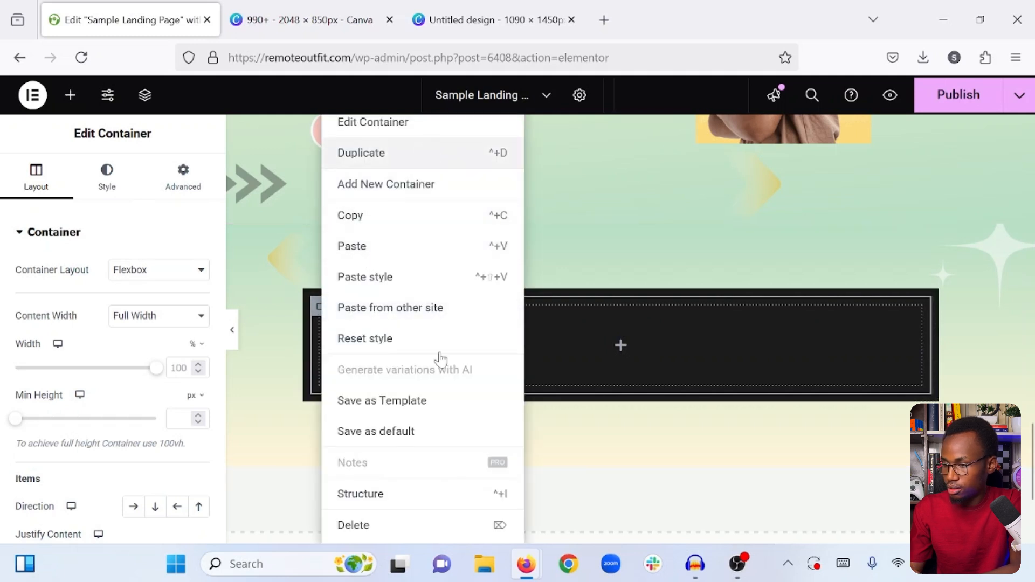
- Set the dark container's layout direction to horizontal row so its two inner containers sit side by side
{"action": "left_click", "coordinate": [313, 298]}
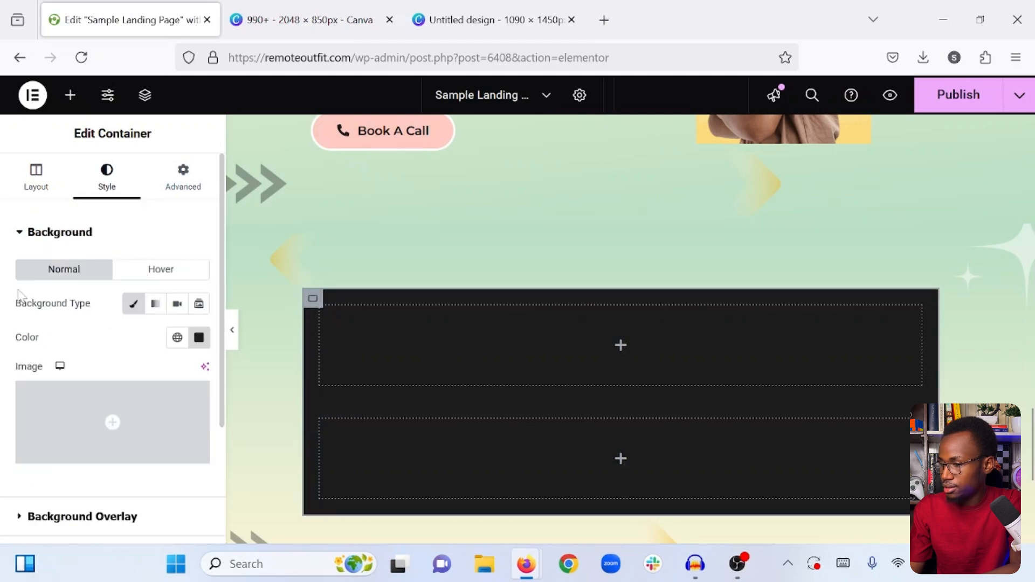
{"action": "scroll", "coordinate": [23, 269], "scroll_direction": "down", "scroll_amount": 3}
{"action": "scroll", "coordinate": [24, 224], "scroll_direction": "up", "scroll_amount": 3}
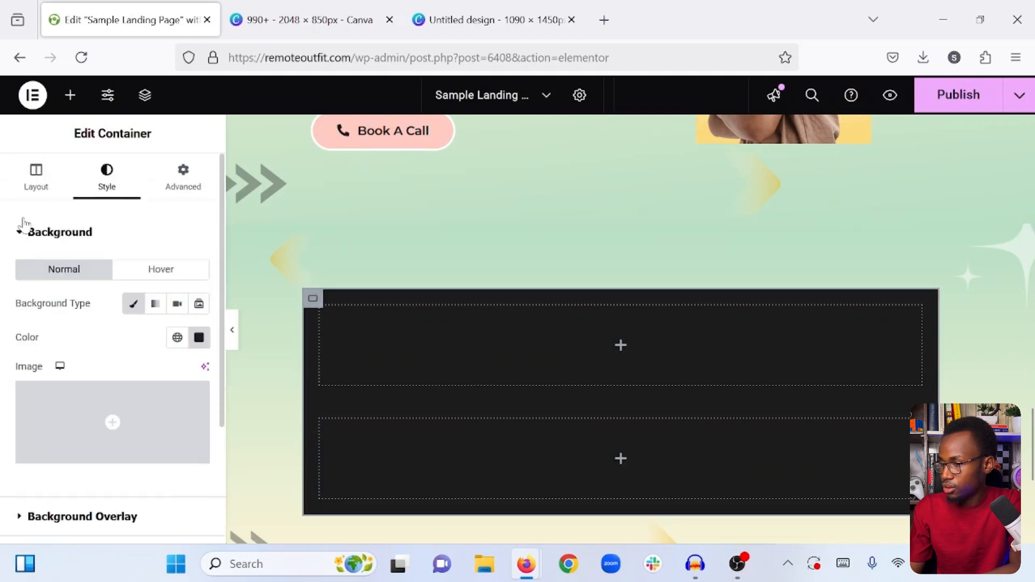
{"action": "left_click", "coordinate": [23, 189]}
{"action": "scroll", "coordinate": [39, 291], "scroll_direction": "down", "scroll_amount": 3}
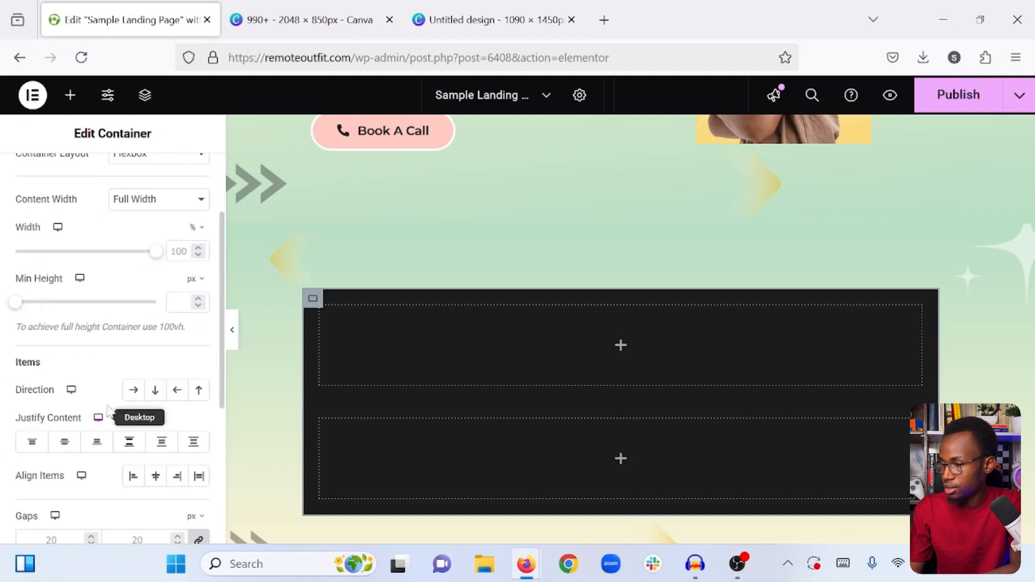
{"action": "left_click", "coordinate": [133, 389]}
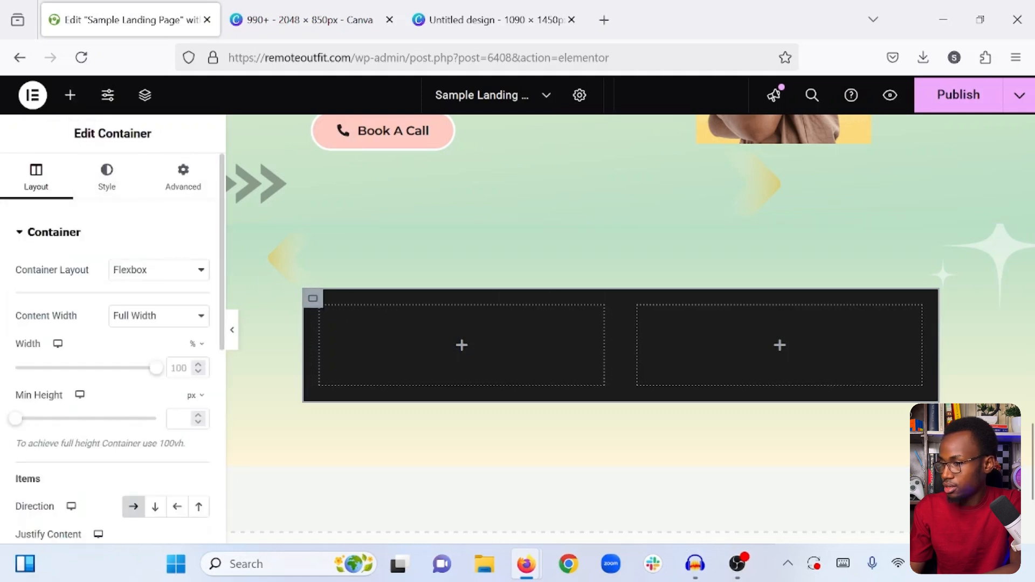
- Round the dark container's corners with a 10 px border radius on all sides and publish the page
{"action": "left_click", "coordinate": [107, 175]}
{"action": "scroll", "coordinate": [74, 353], "scroll_direction": "down", "scroll_amount": 3}
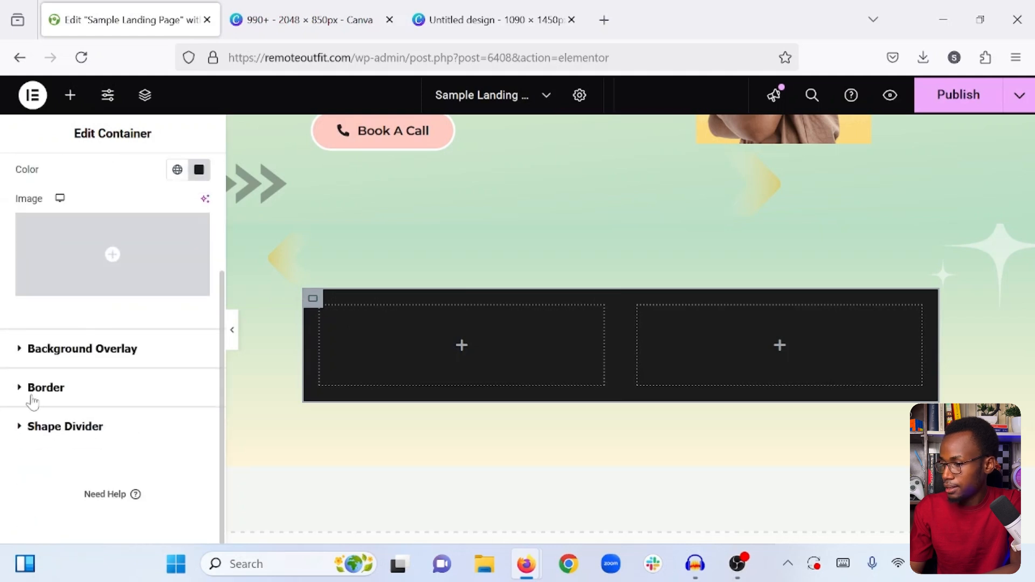
{"action": "left_click", "coordinate": [36, 400]}
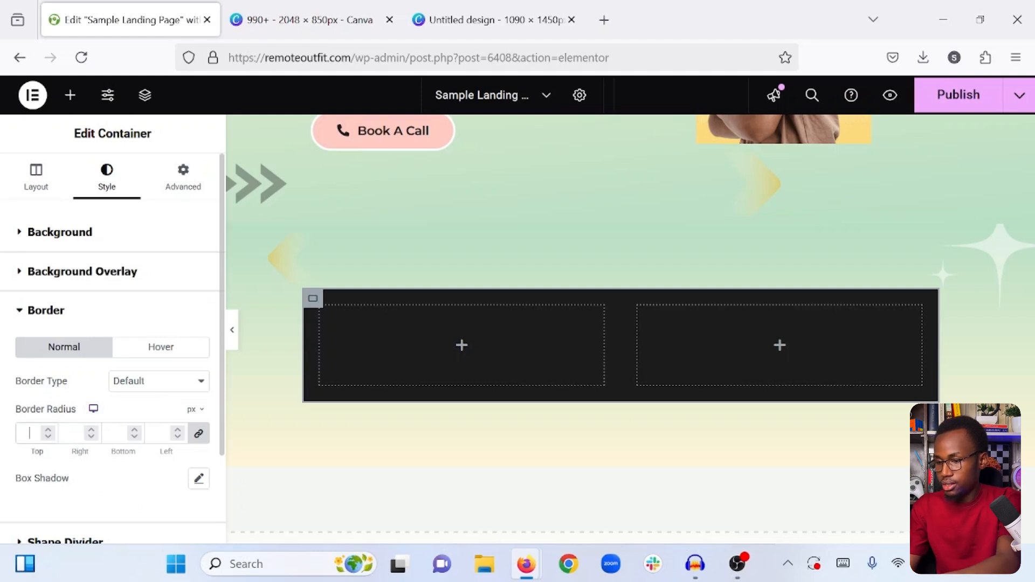
{"action": "type", "text": "20"}
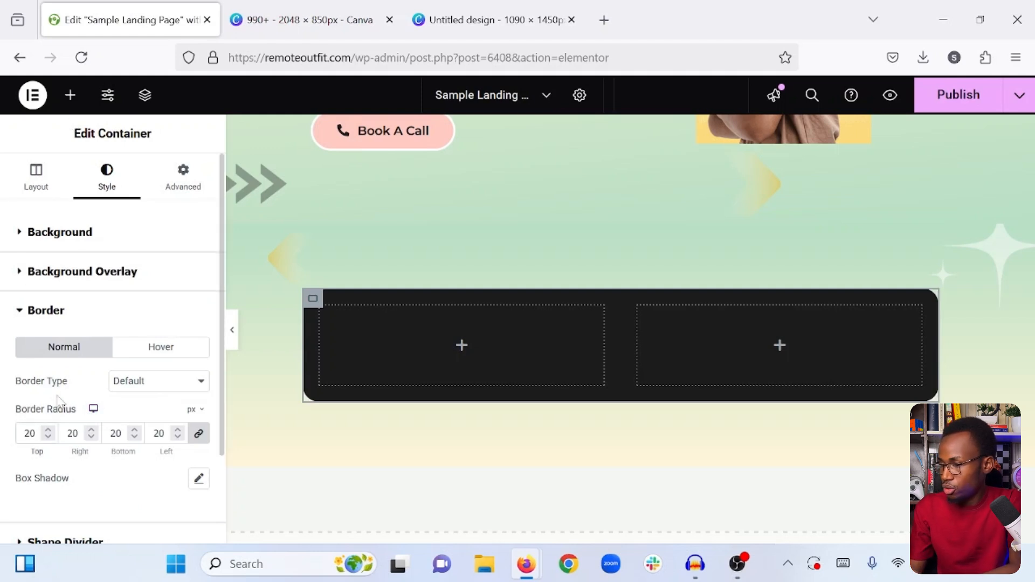
{"action": "left_click", "coordinate": [49, 438]}
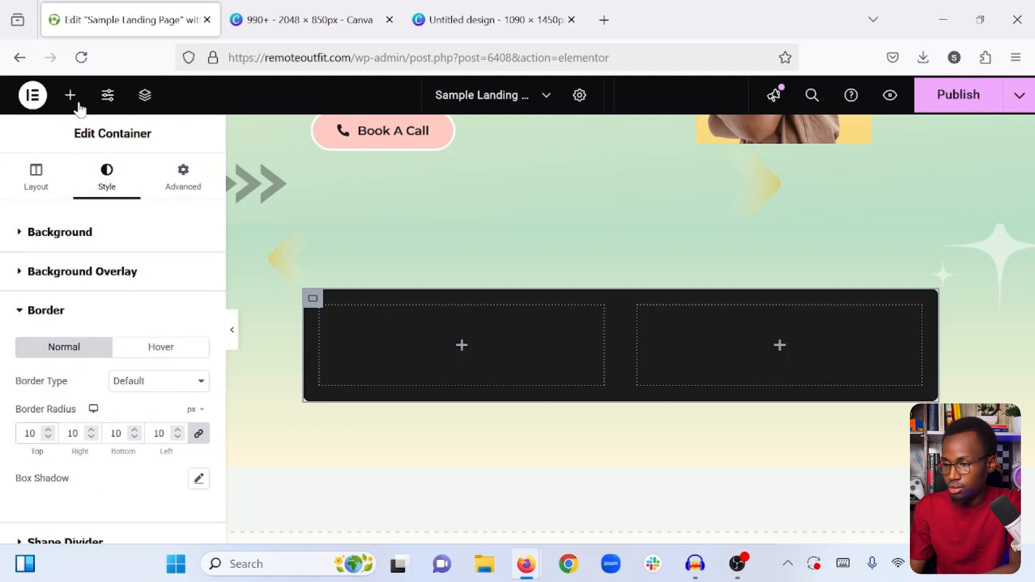
{"action": "left_click", "coordinate": [455, 345]}
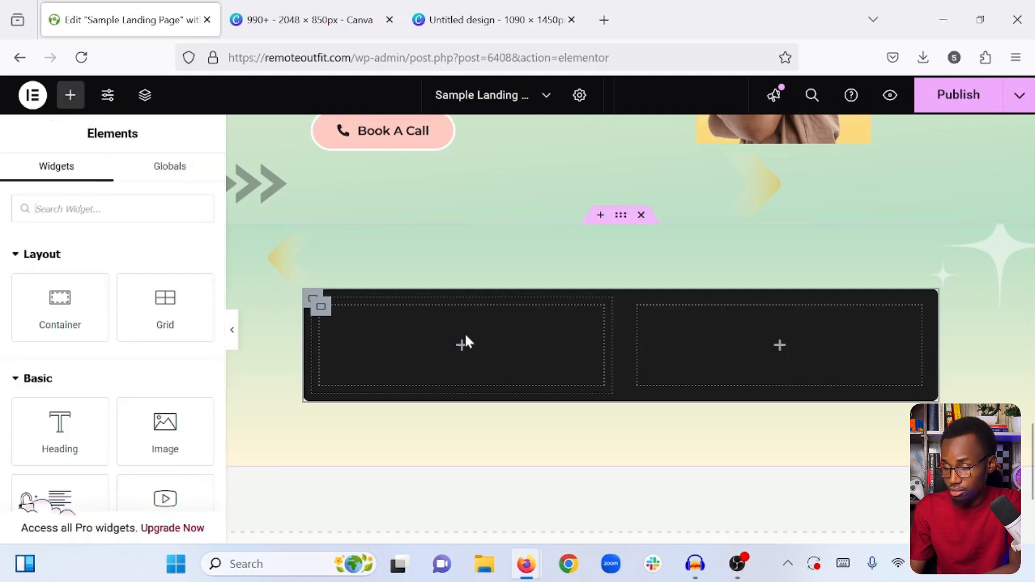
{"action": "left_click", "coordinate": [963, 105]}
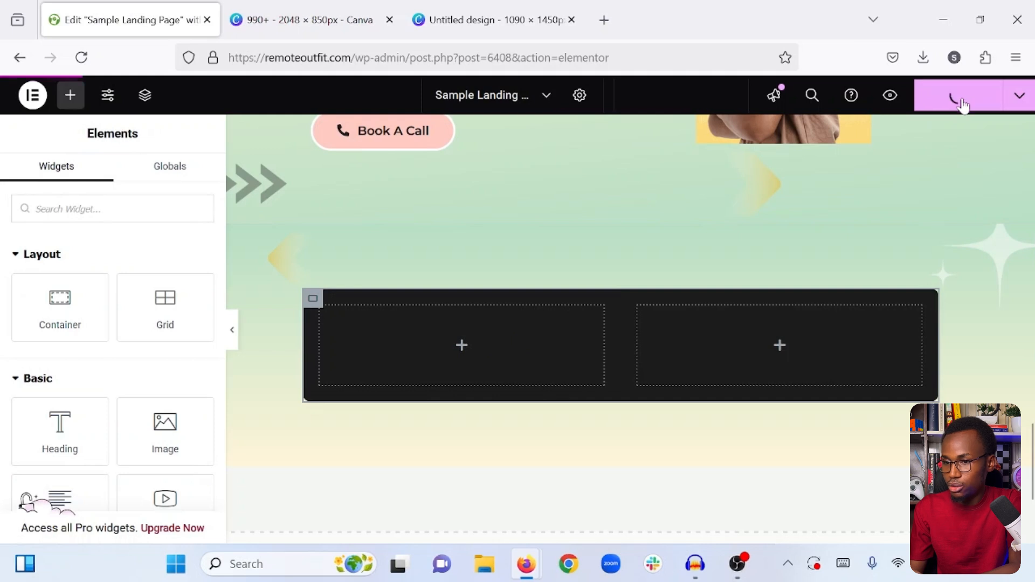
- Switch to the 1090 × 1450 px Canva design, add a page, and place the "happy person" photo of the man in dark clothes with crossed arms
{"action": "left_click", "coordinate": [533, 7]}
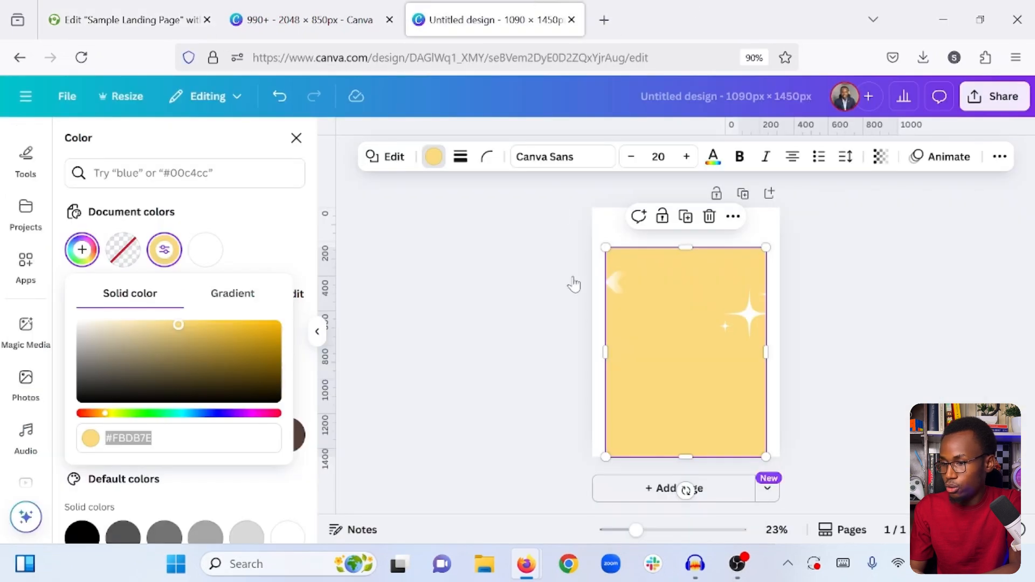
{"action": "left_click", "coordinate": [632, 490]}
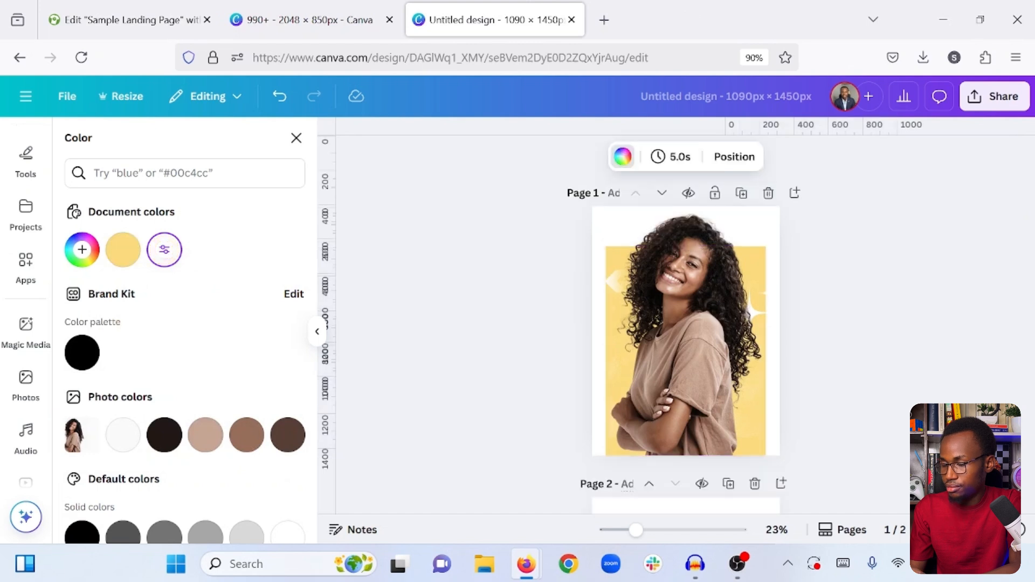
{"action": "left_click", "coordinate": [26, 380]}
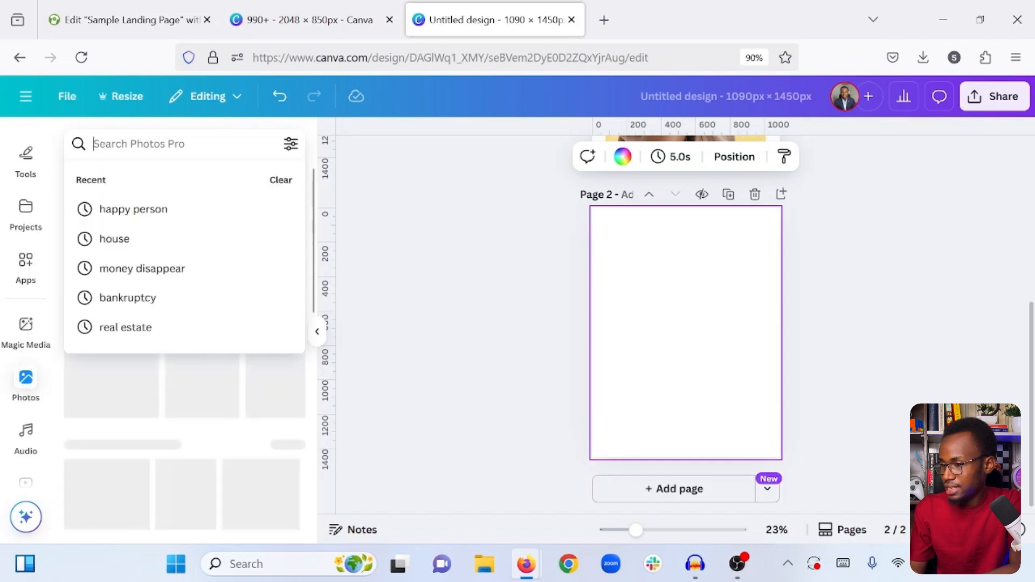
{"action": "left_click", "coordinate": [150, 210]}
{"action": "scroll", "coordinate": [189, 294], "scroll_direction": "down", "scroll_amount": 3}
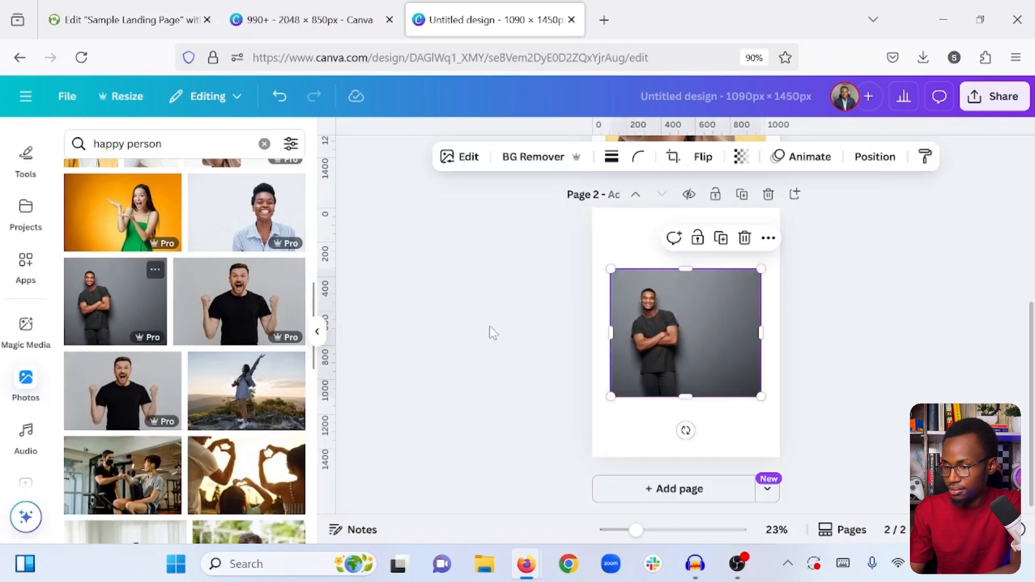
- Set the man's photo as the background of page 2 and shift its crop to centre him
{"action": "right_click", "coordinate": [686, 345]}
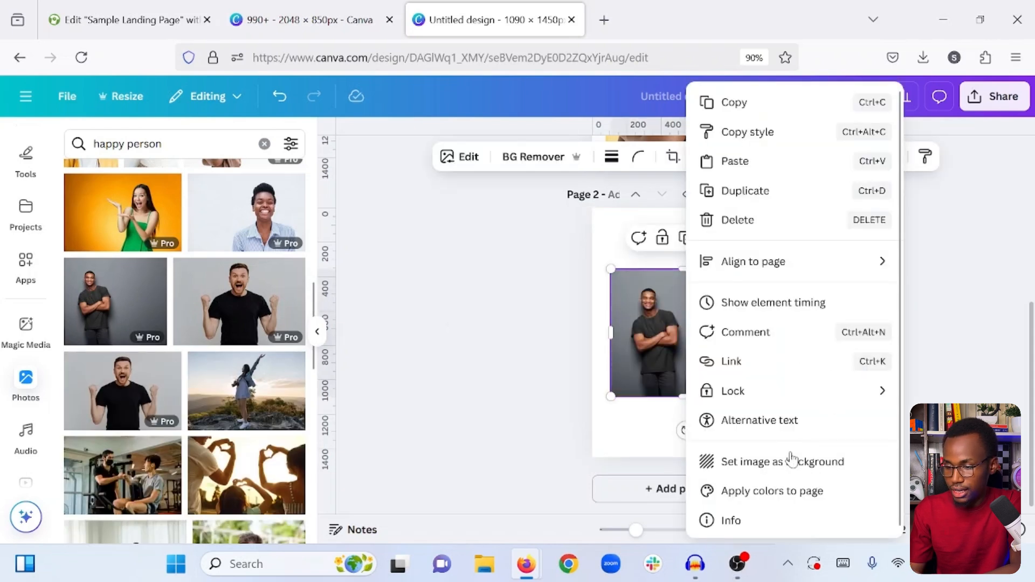
{"action": "left_click", "coordinate": [761, 462]}
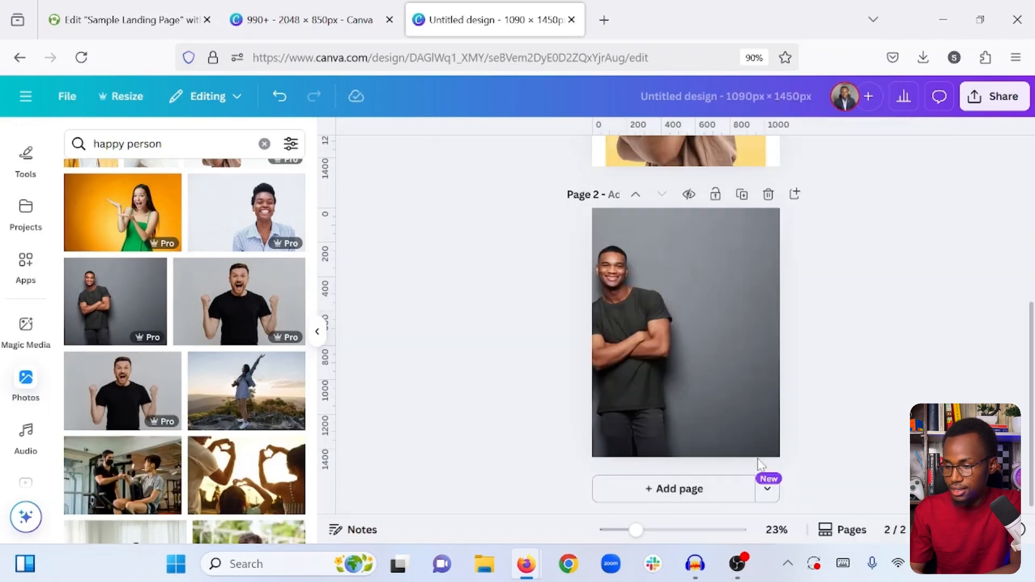
{"action": "double_click", "coordinate": [668, 350]}
{"action": "left_click_drag", "start_coordinate": [679, 350], "coordinate": [747, 347]}
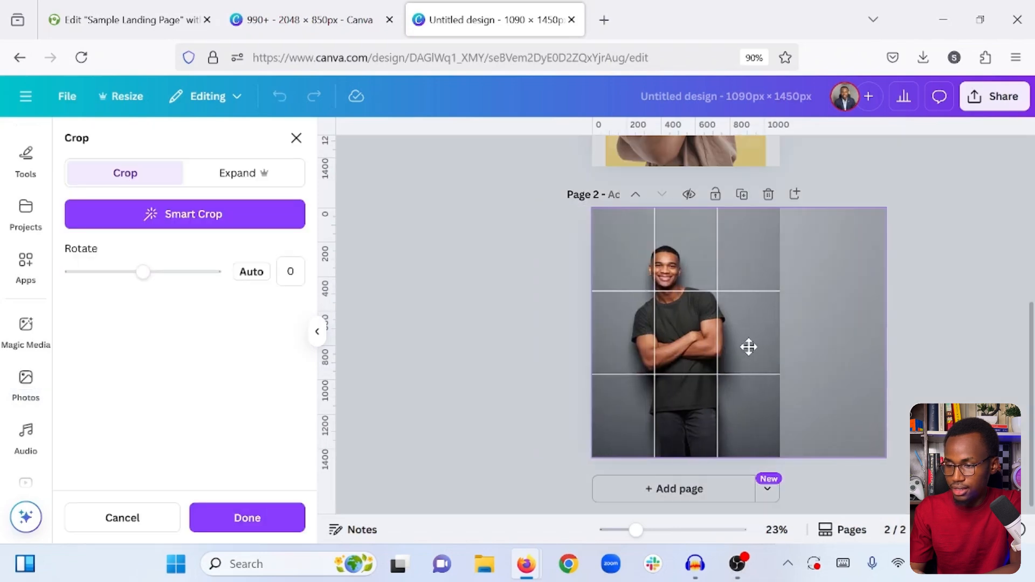
{"action": "left_click", "coordinate": [939, 256]}
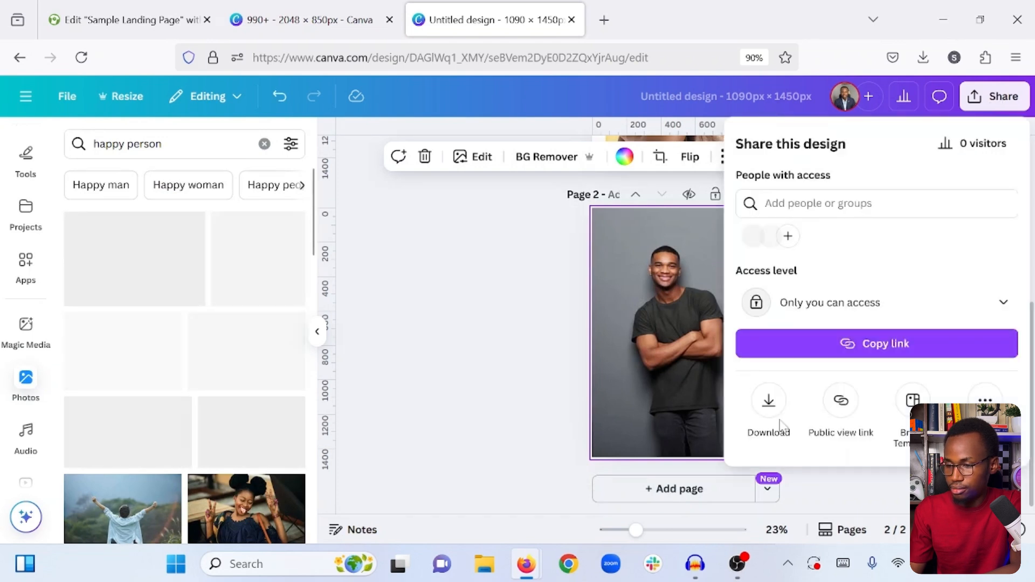
- Download only page 2 of the design as a PNG with the transparent background option off
{"action": "left_click", "coordinate": [779, 422]}
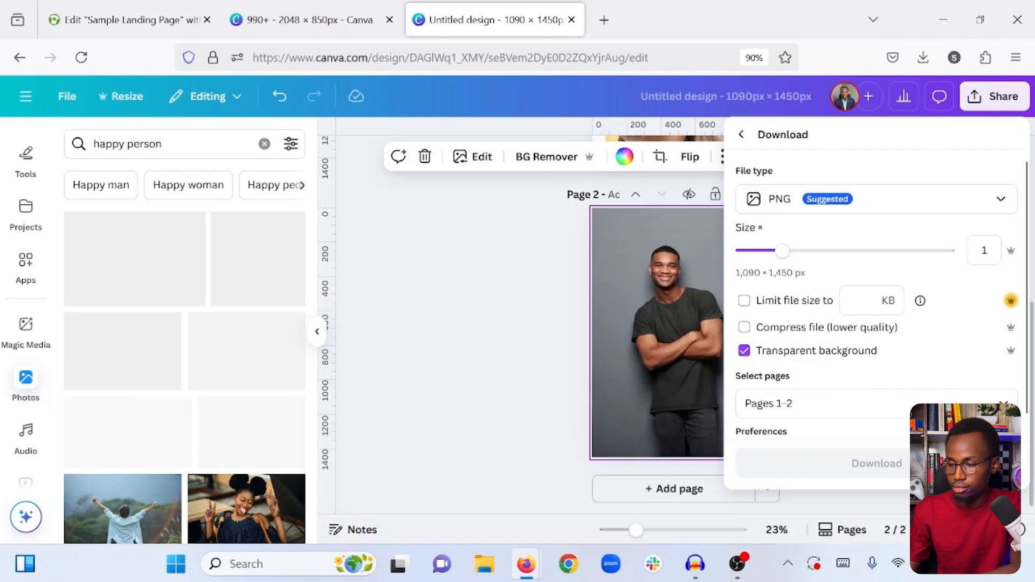
{"action": "left_click", "coordinate": [776, 403]}
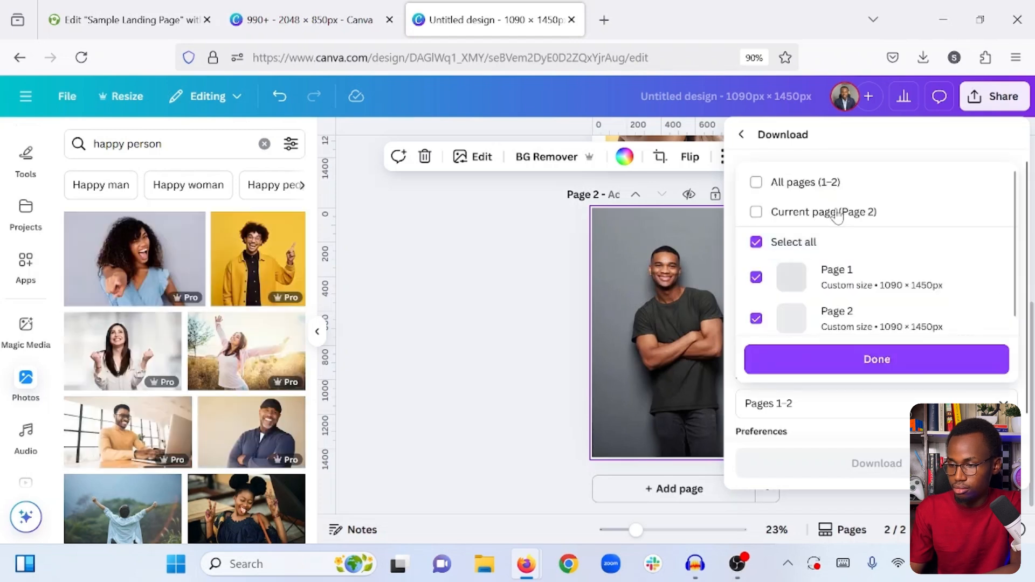
{"action": "left_click", "coordinate": [837, 215]}
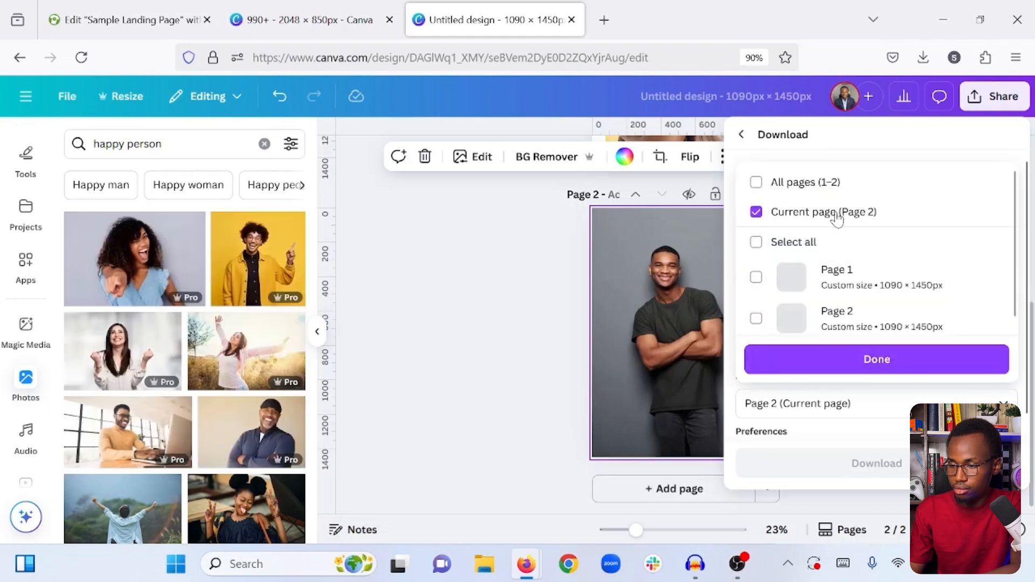
{"action": "left_click", "coordinate": [840, 362]}
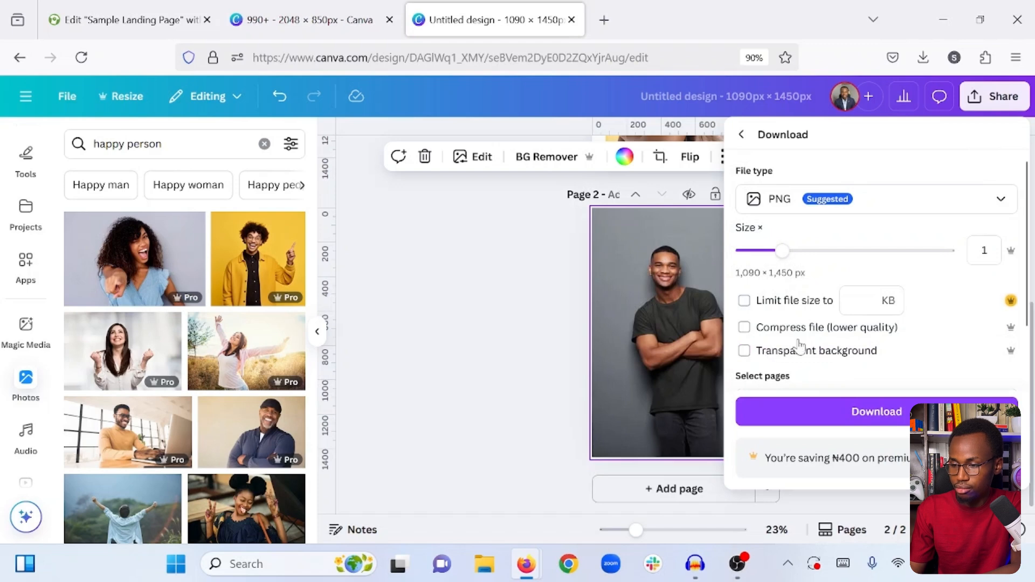
{"action": "scroll", "coordinate": [800, 346], "scroll_direction": "down", "scroll_amount": 3}
{"action": "left_click", "coordinate": [843, 415]}
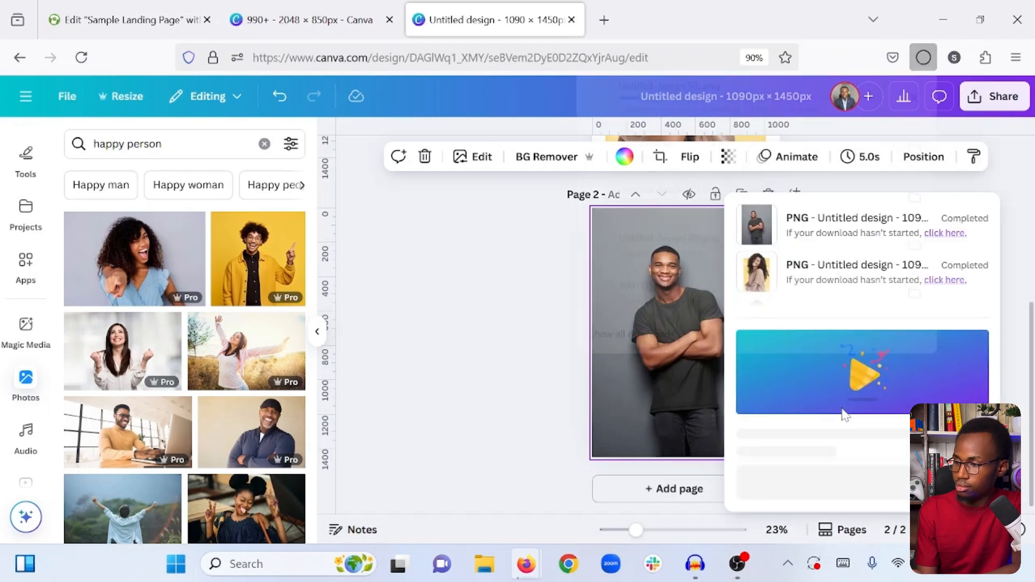
- Switch back to the Elementor page, add an Image widget to the left inner container, and upload Untitled design(50).png into it
{"action": "left_click", "coordinate": [106, 8]}
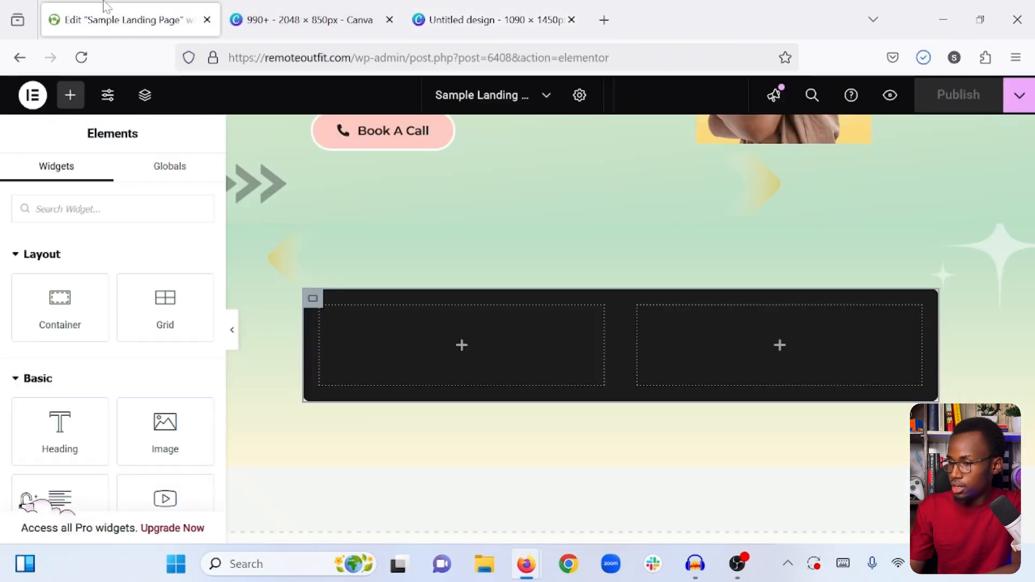
{"action": "left_click_drag", "start_coordinate": [159, 429], "coordinate": [418, 338]}
{"action": "left_click", "coordinate": [131, 325]}
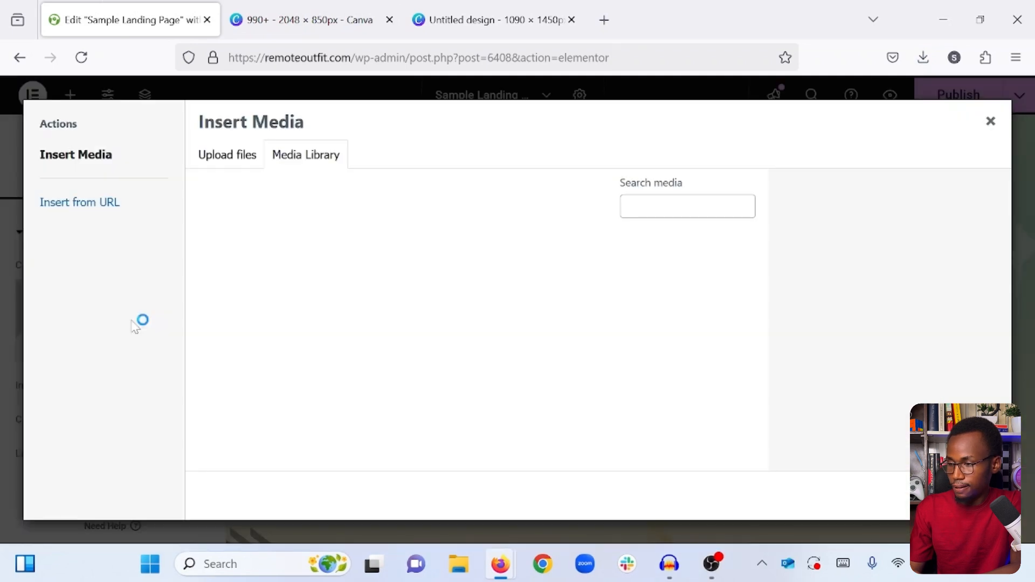
{"action": "left_click", "coordinate": [236, 156]}
{"action": "left_click", "coordinate": [593, 348]}
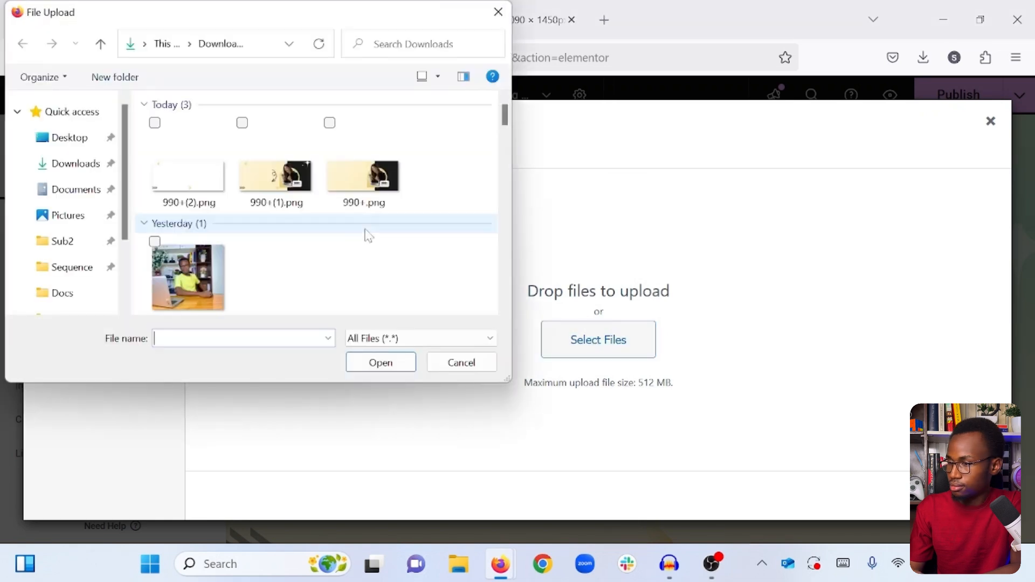
{"action": "left_click", "coordinate": [195, 169]}
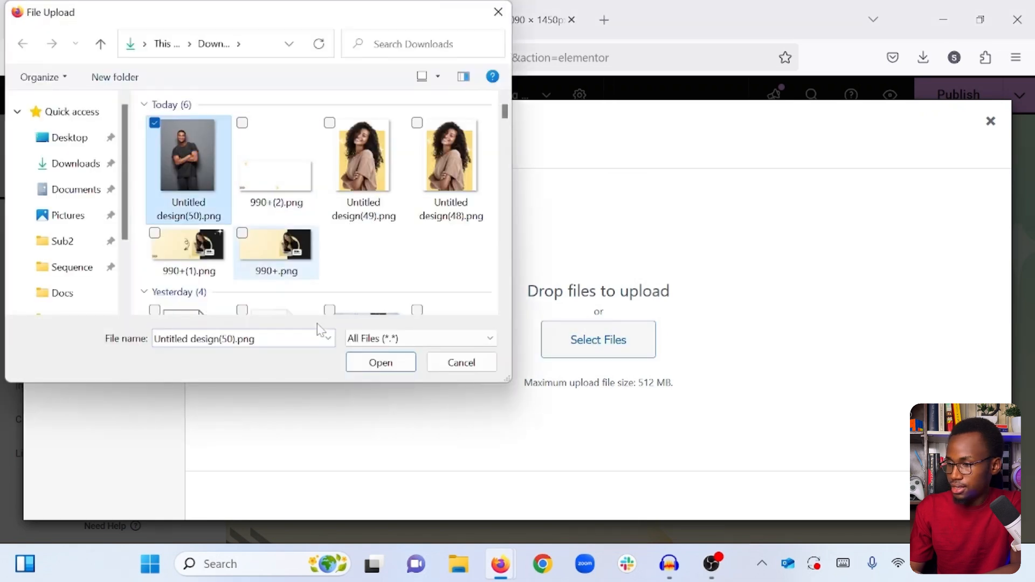
{"action": "left_click", "coordinate": [382, 363]}
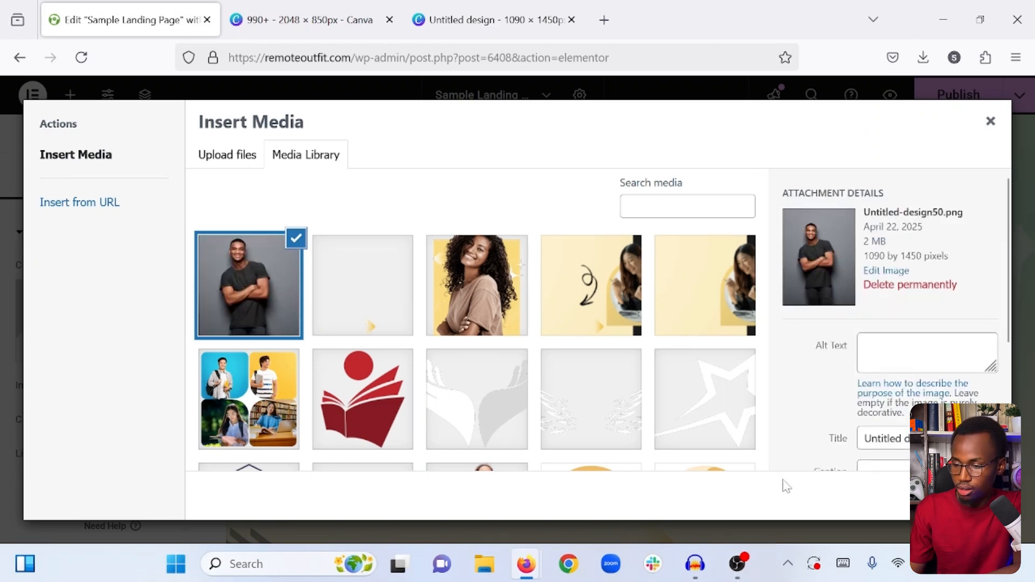
{"action": "left_click", "coordinate": [974, 496]}
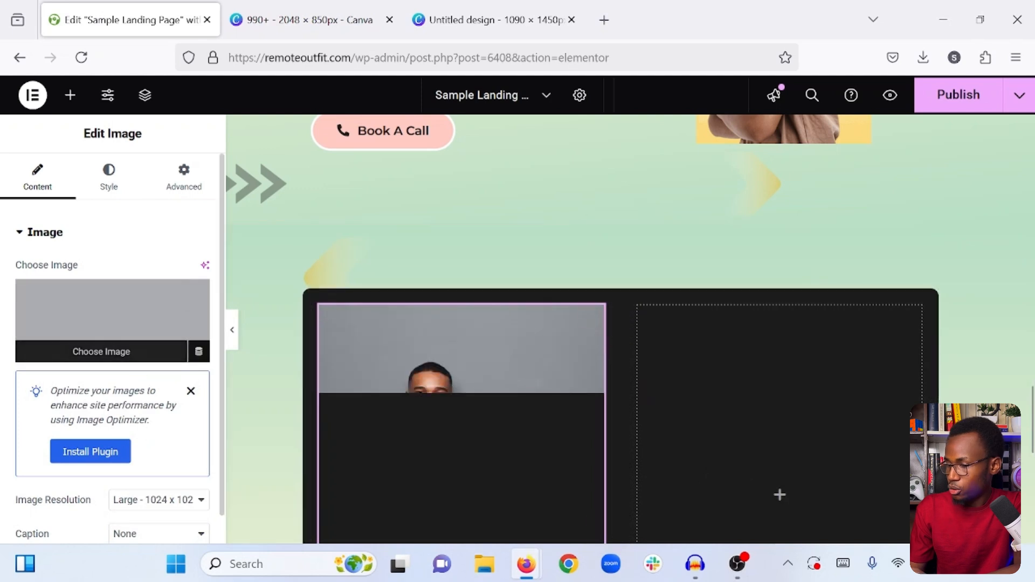
- Set the man's image to a max width of 80% and a border radius of 20 px on all corners
{"action": "scroll", "coordinate": [138, 422], "scroll_direction": "down", "scroll_amount": 3}
{"action": "scroll", "coordinate": [138, 422], "scroll_direction": "up", "scroll_amount": 3}
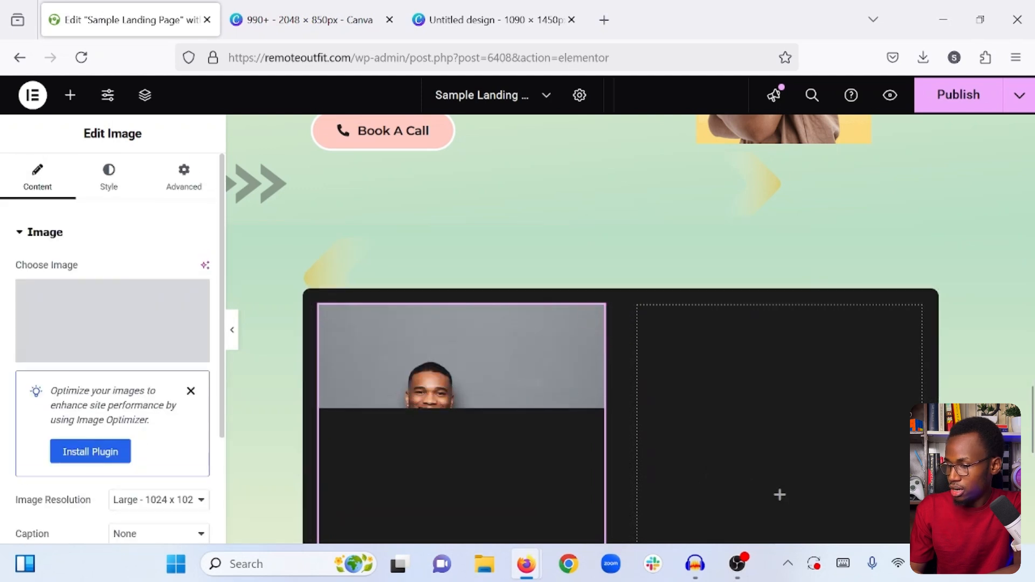
{"action": "left_click", "coordinate": [105, 178]}
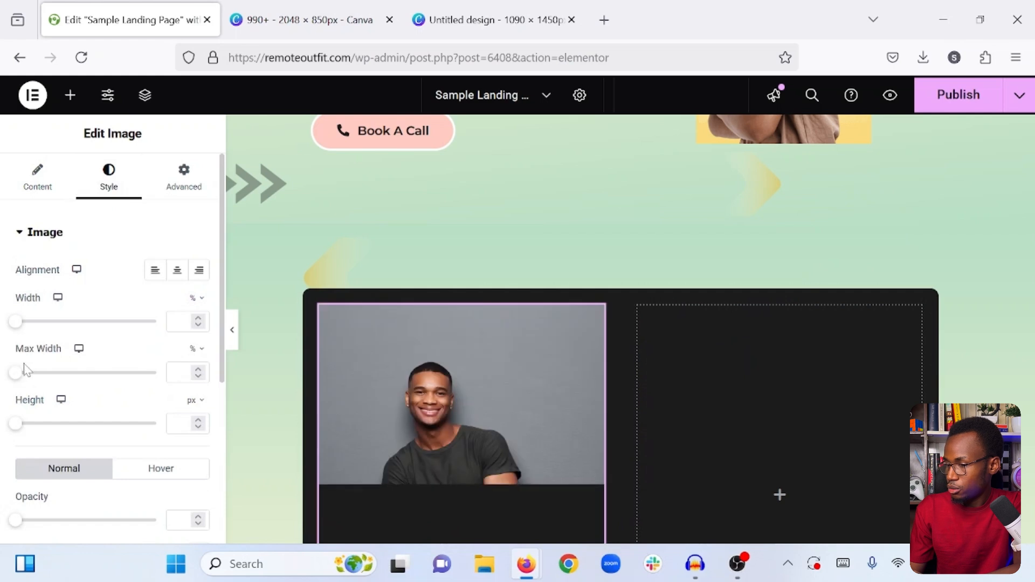
{"action": "left_click", "coordinate": [176, 373]}
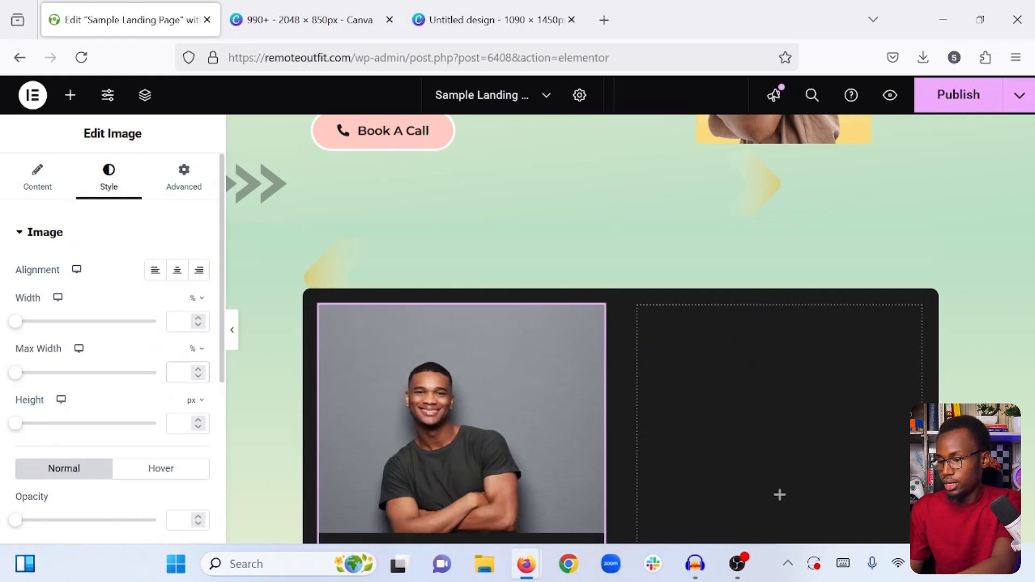
{"action": "type", "text": "80"}
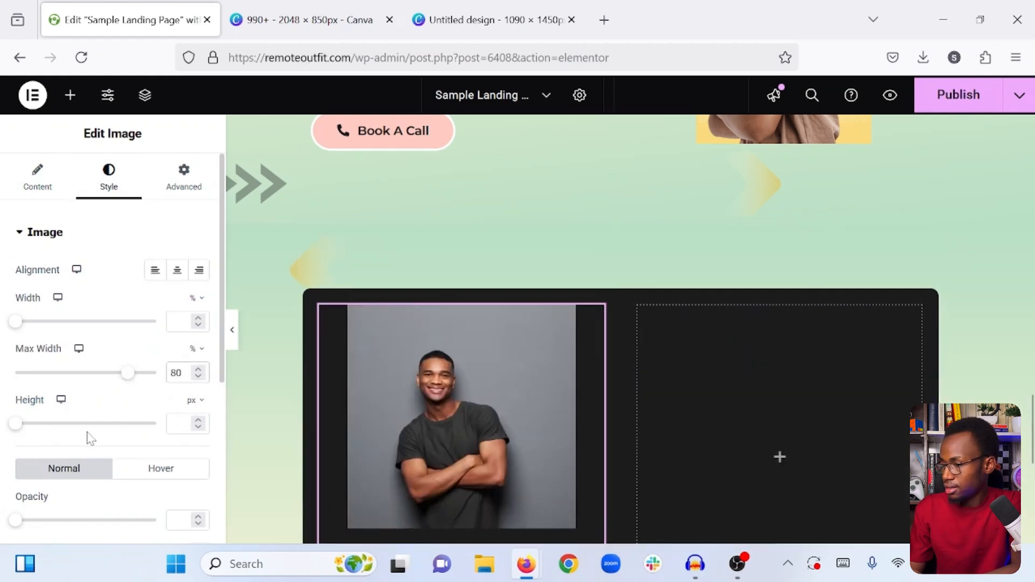
{"action": "scroll", "coordinate": [89, 437], "scroll_direction": "down", "scroll_amount": 4}
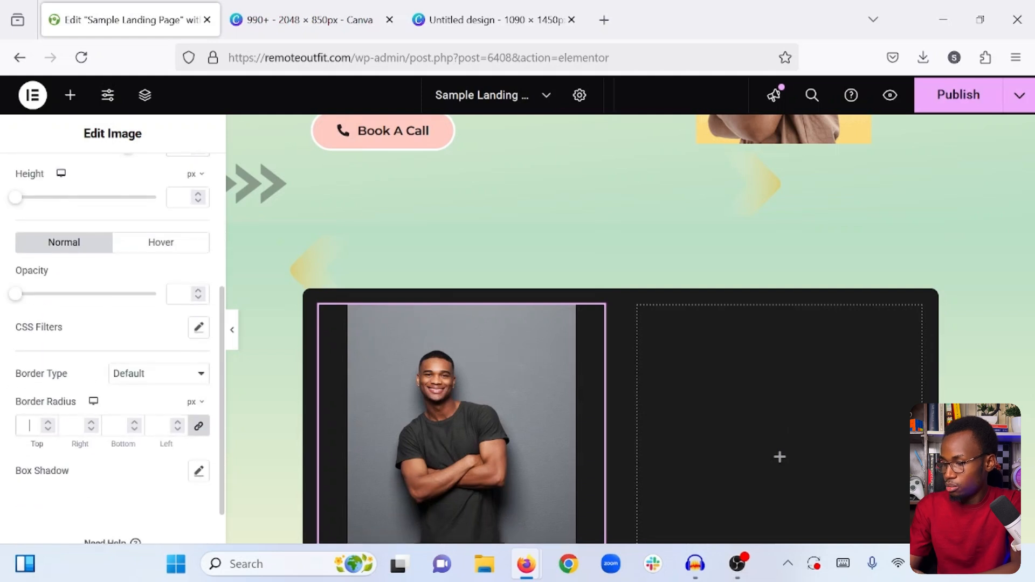
{"action": "type", "text": "20"}
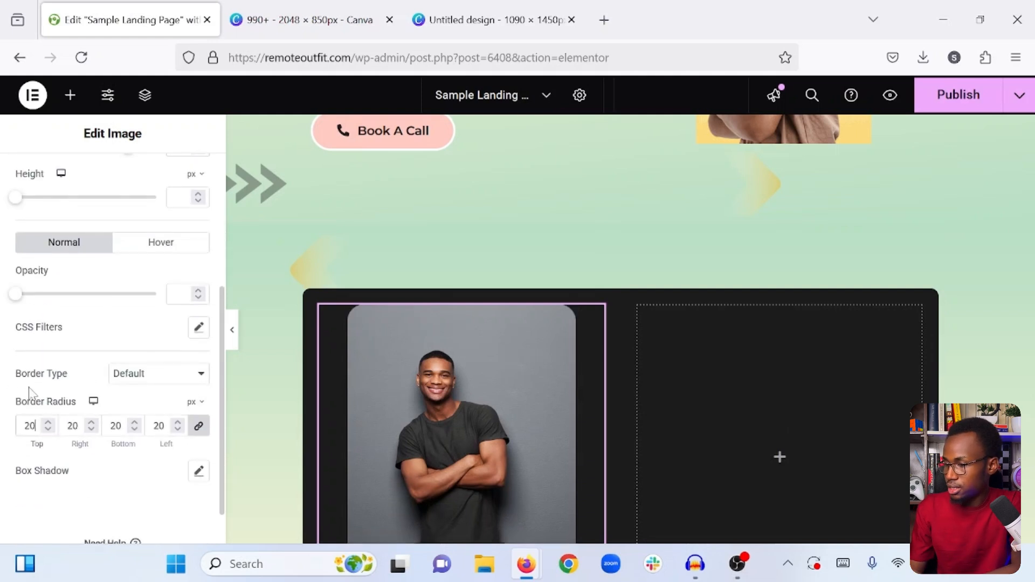
- Set the man's image top margin to -50 px so it extends above the dark box
{"action": "scroll", "coordinate": [30, 392], "scroll_direction": "up", "scroll_amount": 4}
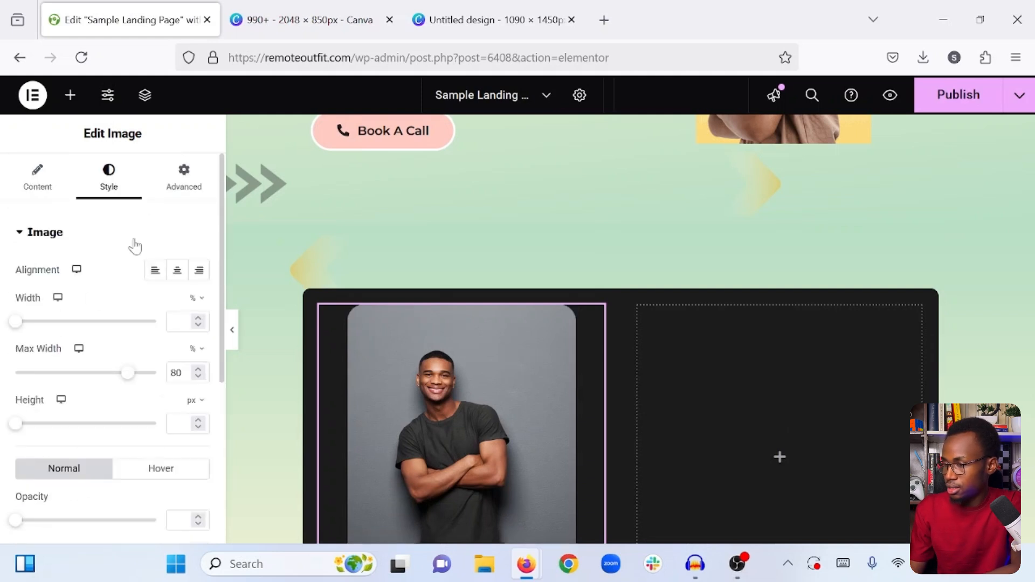
{"action": "left_click", "coordinate": [183, 181]}
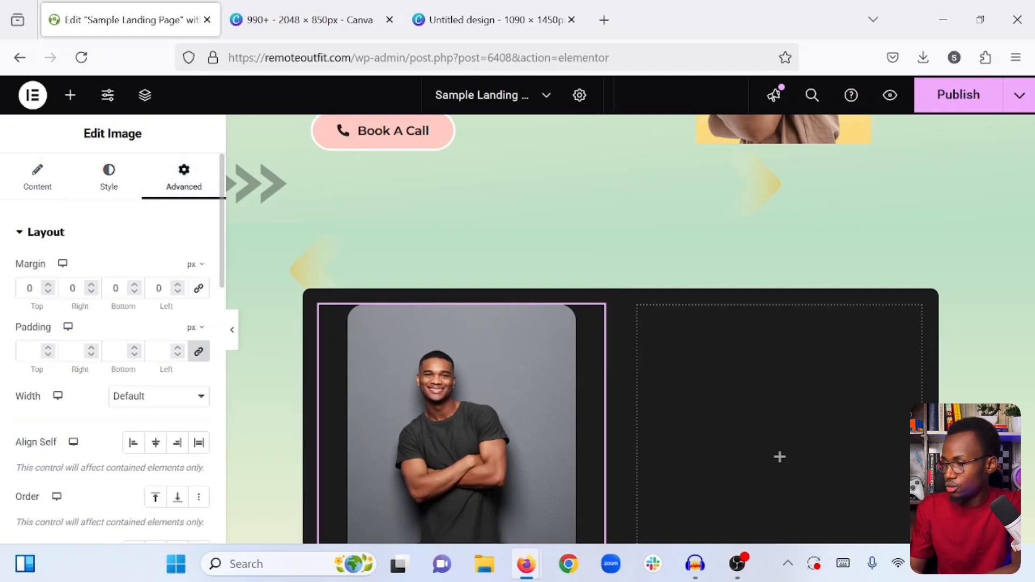
{"action": "type", "text": "3"}
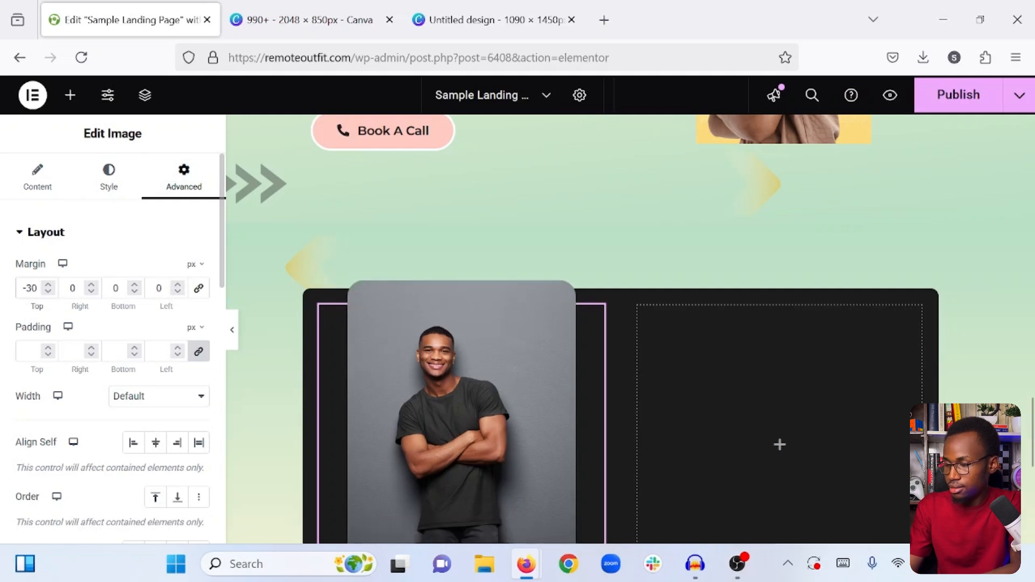
{"action": "key", "text": "BackSpace"}
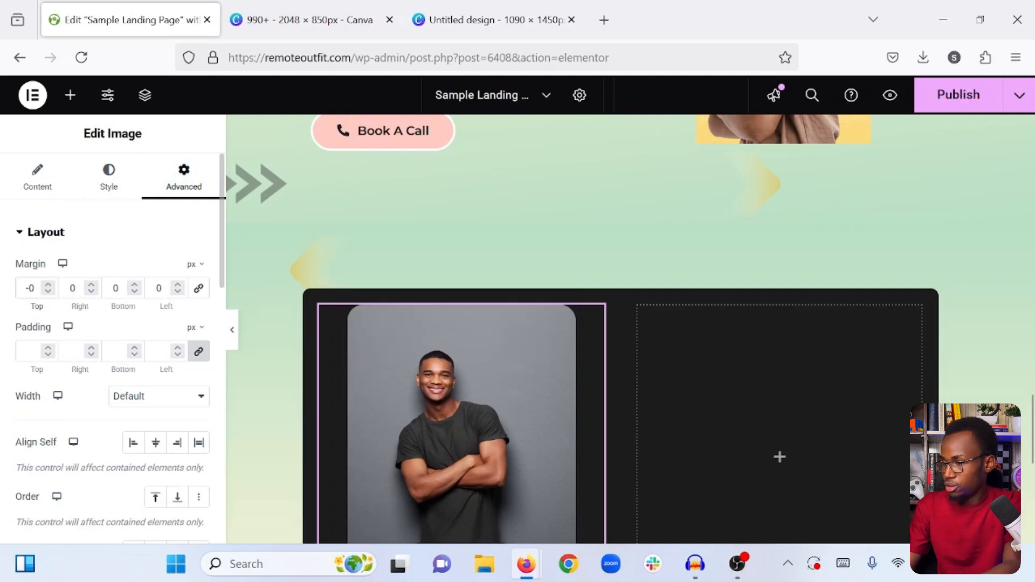
{"action": "type", "text": "5"}
{"action": "scroll", "coordinate": [369, 263], "scroll_direction": "down", "scroll_amount": 3}
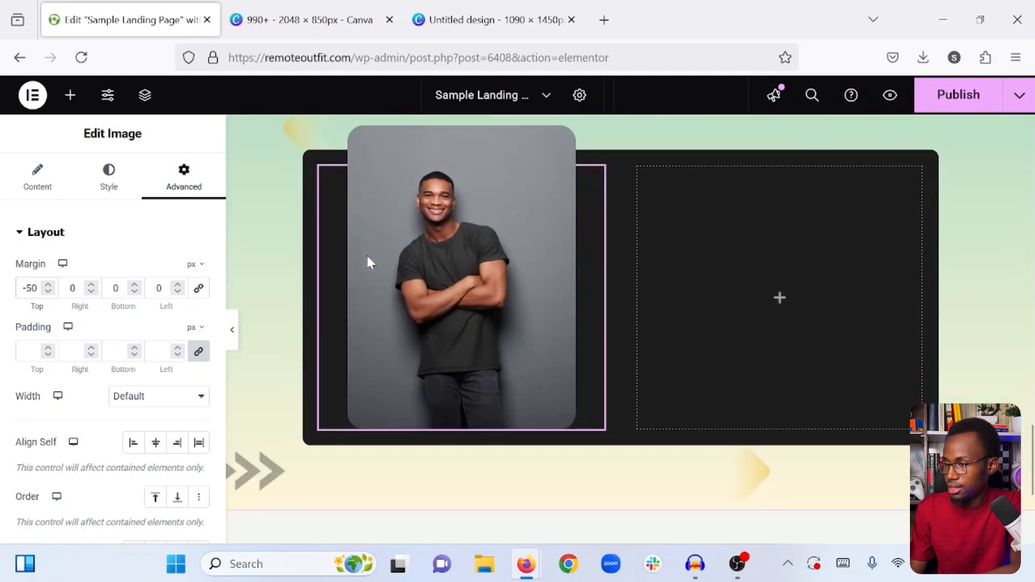
- Add an Icon widget to the empty right inner container and use the opening quote icon from the library
{"action": "left_click", "coordinate": [71, 97]}
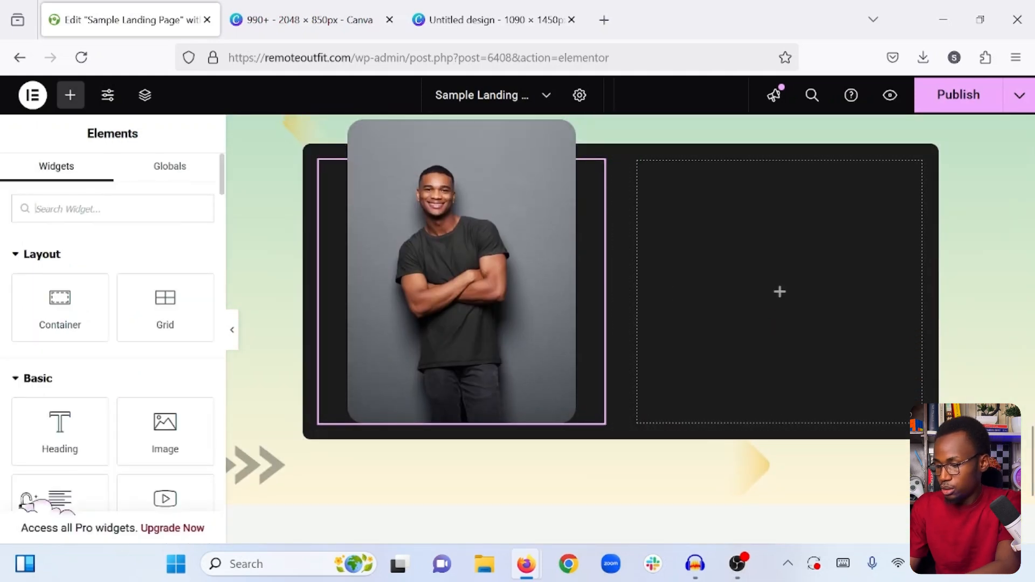
{"action": "type", "text": "icon"}
{"action": "left_click_drag", "start_coordinate": [60, 269], "coordinate": [770, 282]}
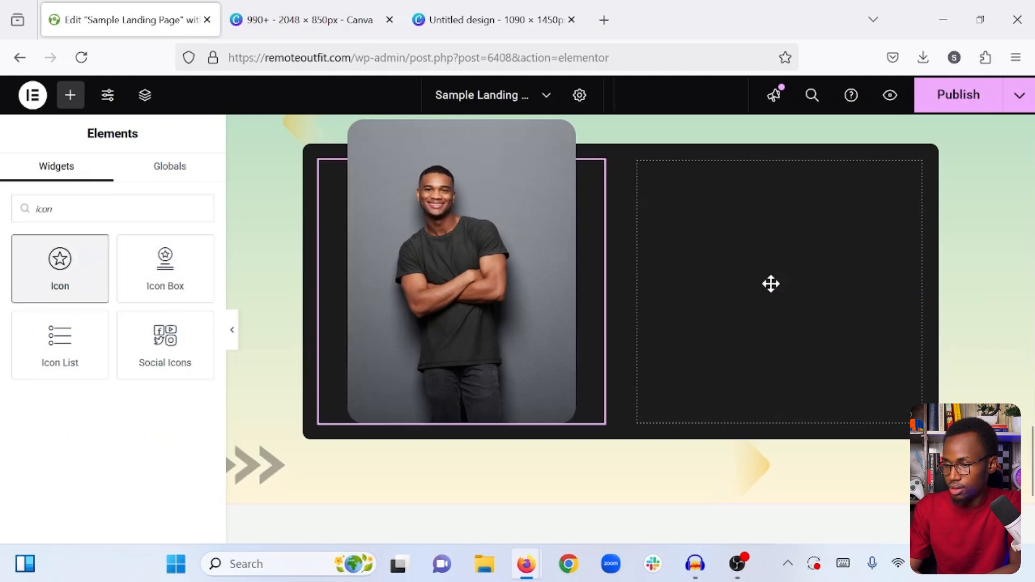
{"action": "left_click", "coordinate": [108, 302]}
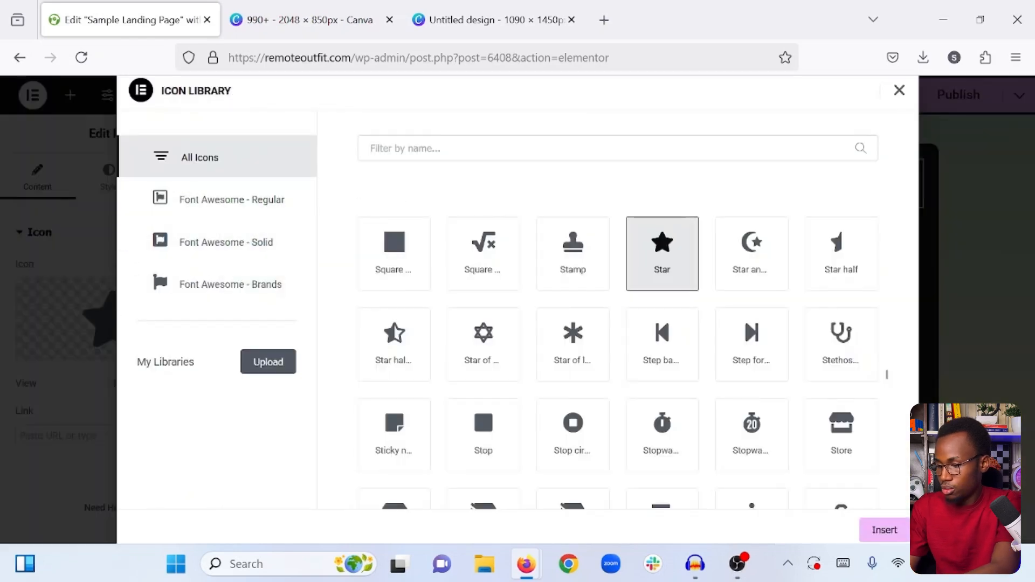
{"action": "type", "text": "quo"}
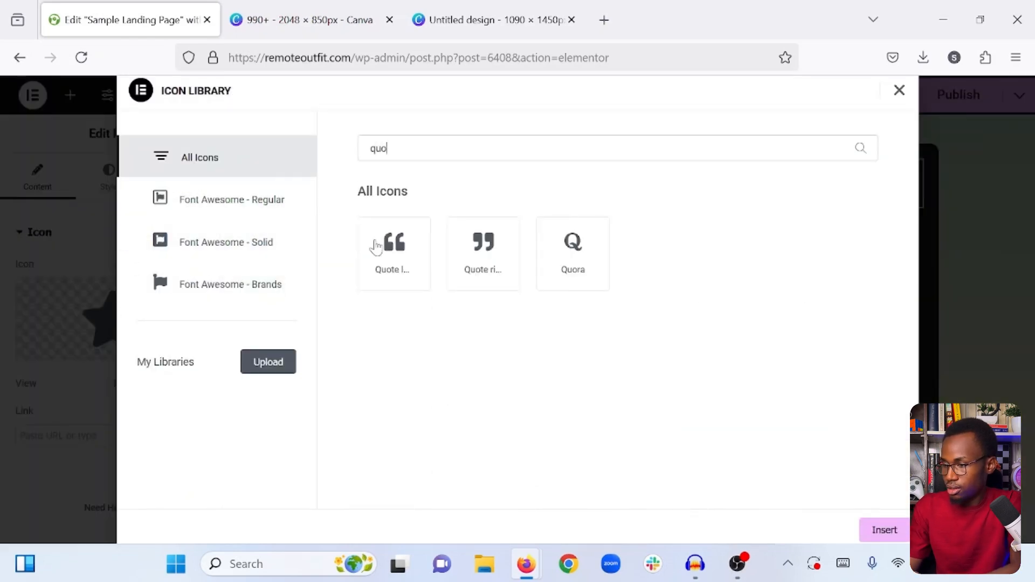
{"action": "left_click", "coordinate": [388, 258]}
{"action": "left_click", "coordinate": [883, 529]}
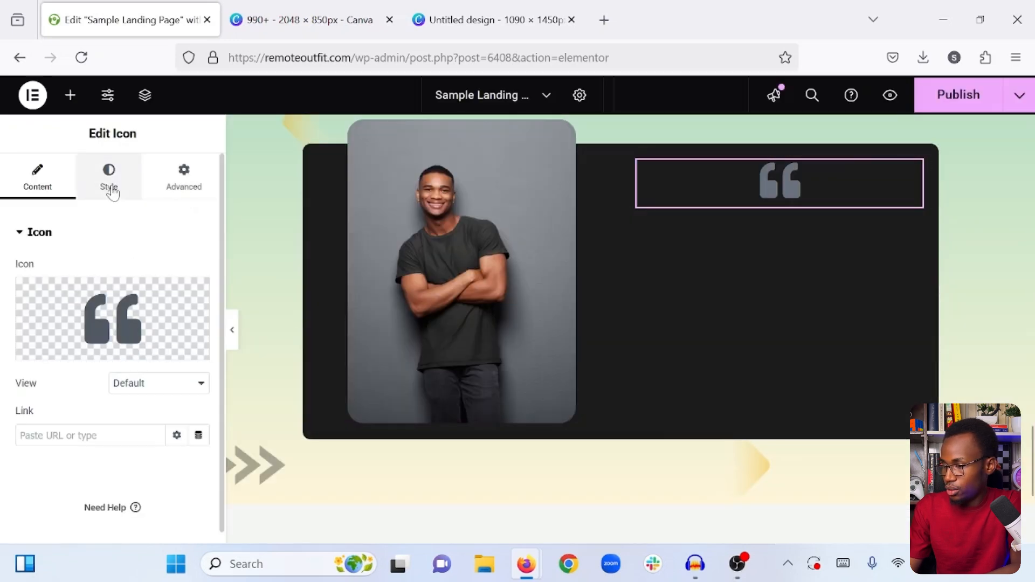
- Align the quote icon left, colour it white (#FFFFFF) and set its size to 22 px
{"action": "left_click", "coordinate": [111, 190]}
{"action": "left_click", "coordinate": [155, 271]}
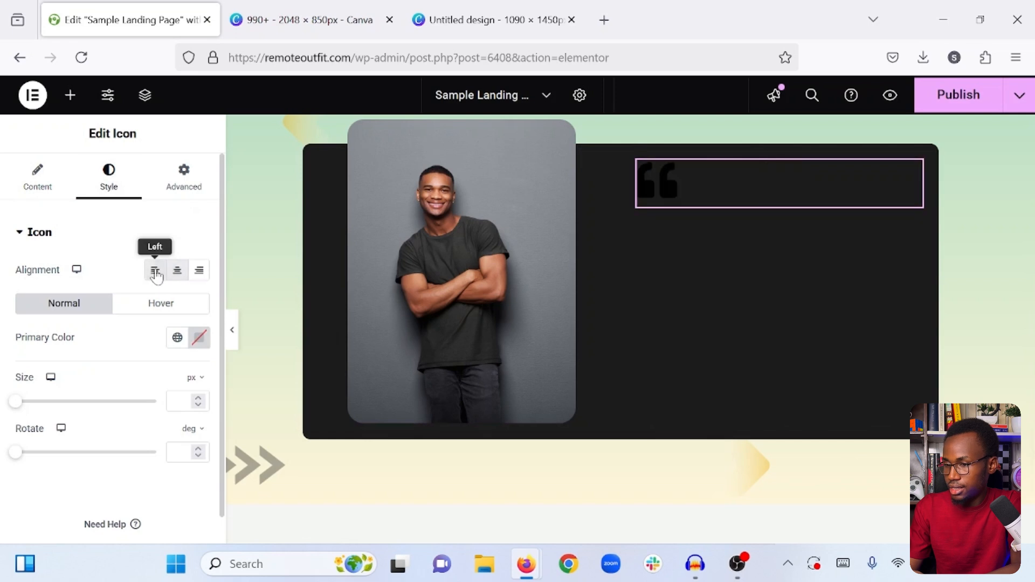
{"action": "left_click", "coordinate": [199, 338]}
{"action": "left_click_drag", "start_coordinate": [164, 251], "coordinate": [71, 100]}
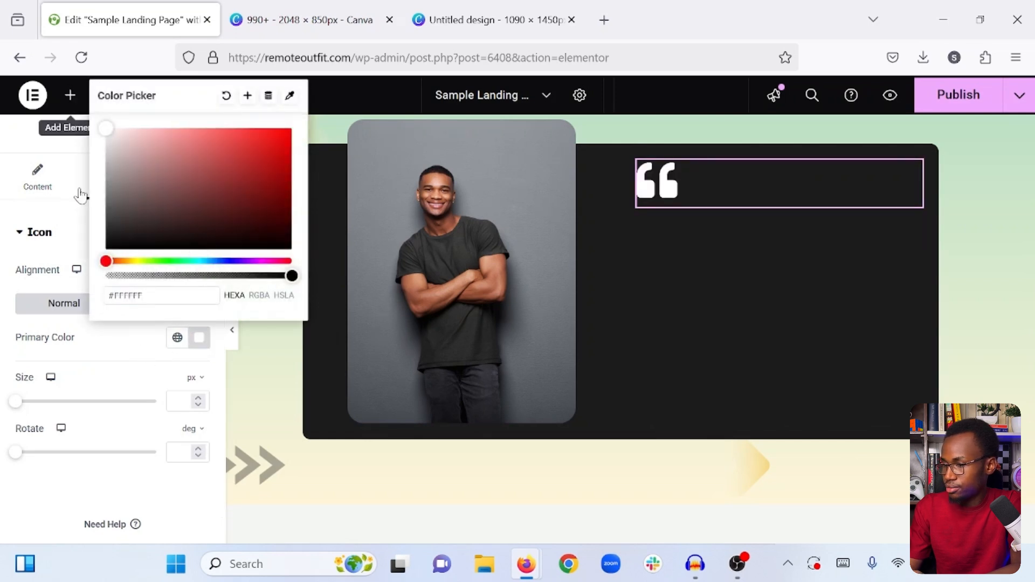
{"action": "left_click", "coordinate": [112, 375]}
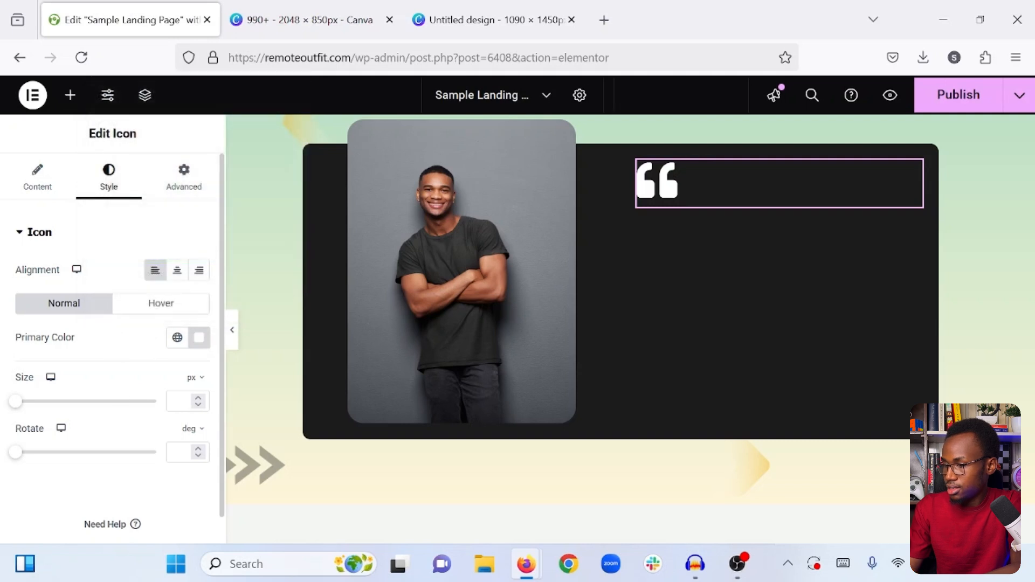
{"action": "type", "text": "22"}
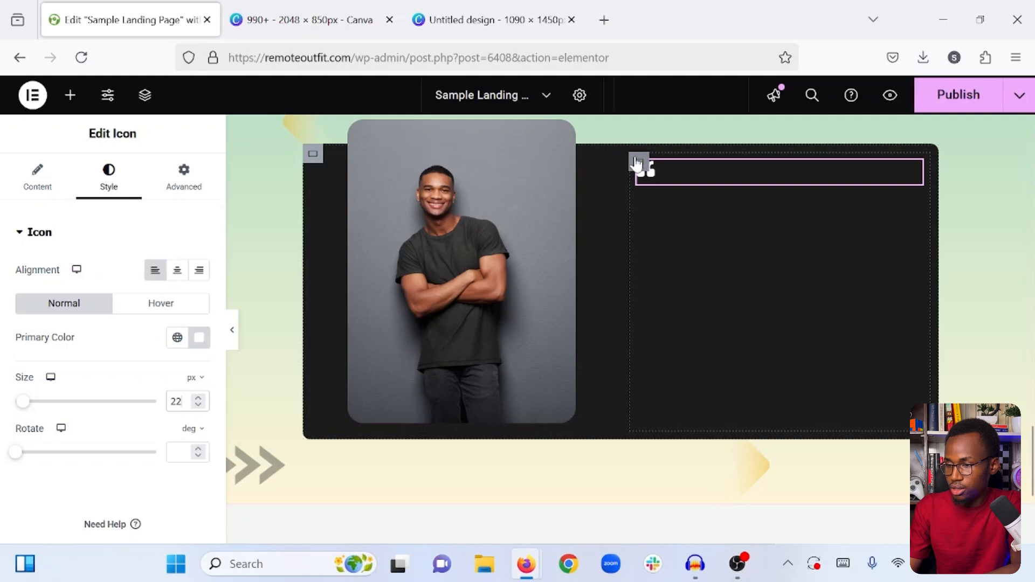
- Set Justify Content to Center for both inner containers of the dark box
{"action": "left_click", "coordinate": [637, 163]}
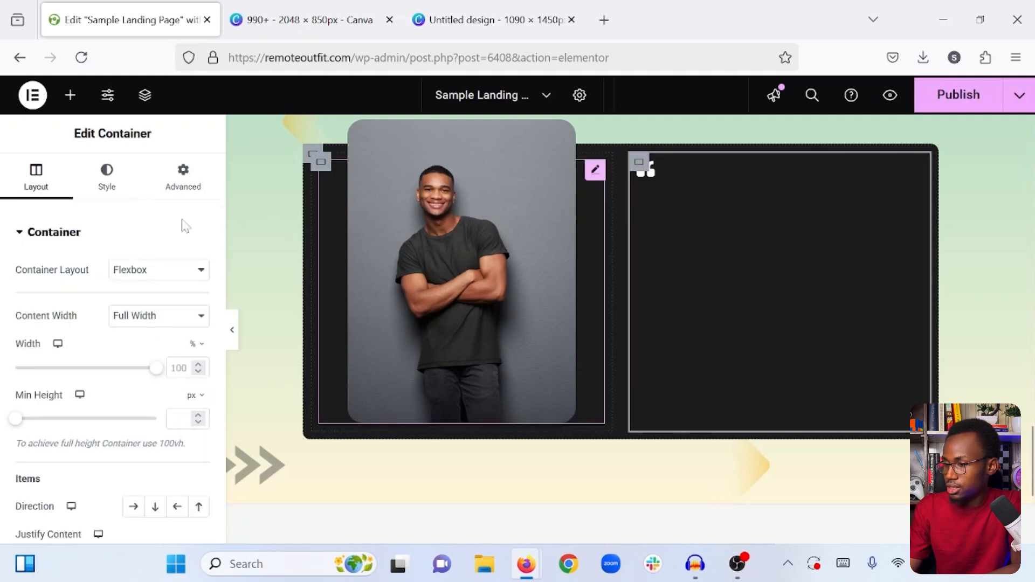
{"action": "scroll", "coordinate": [89, 393], "scroll_direction": "down", "scroll_amount": 2}
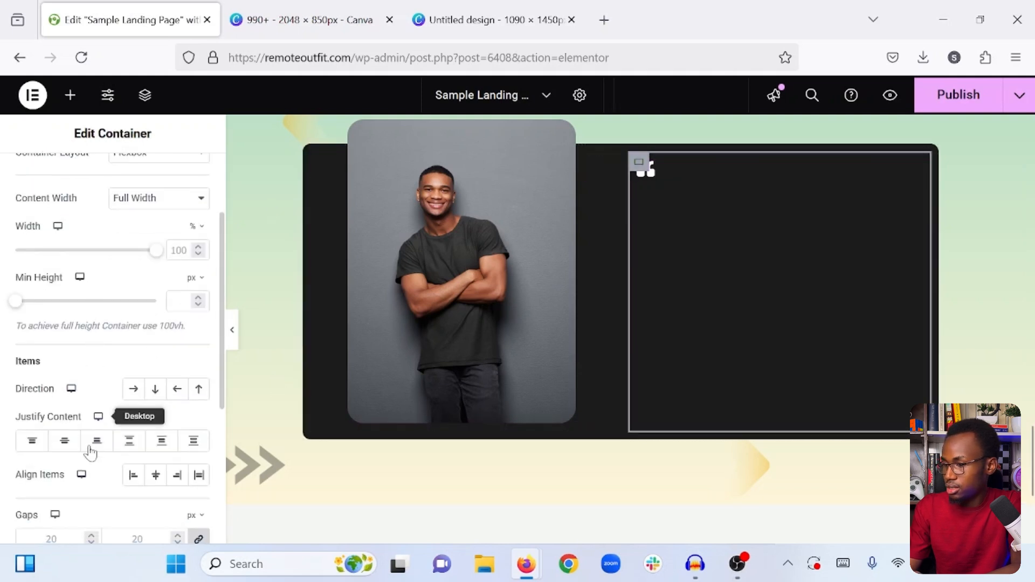
{"action": "left_click", "coordinate": [65, 441]}
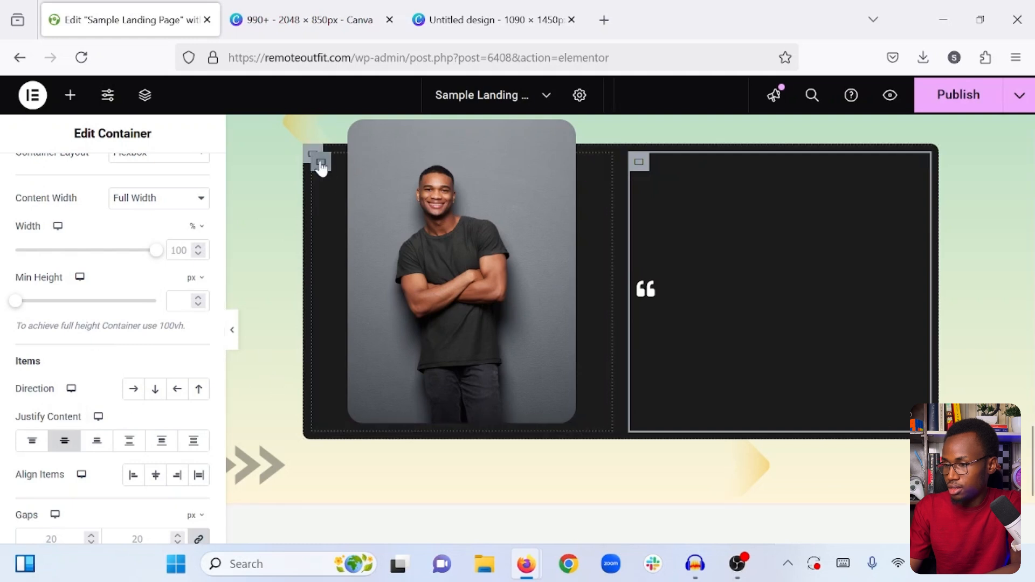
{"action": "left_click", "coordinate": [321, 163]}
{"action": "scroll", "coordinate": [113, 377], "scroll_direction": "down", "scroll_amount": 3}
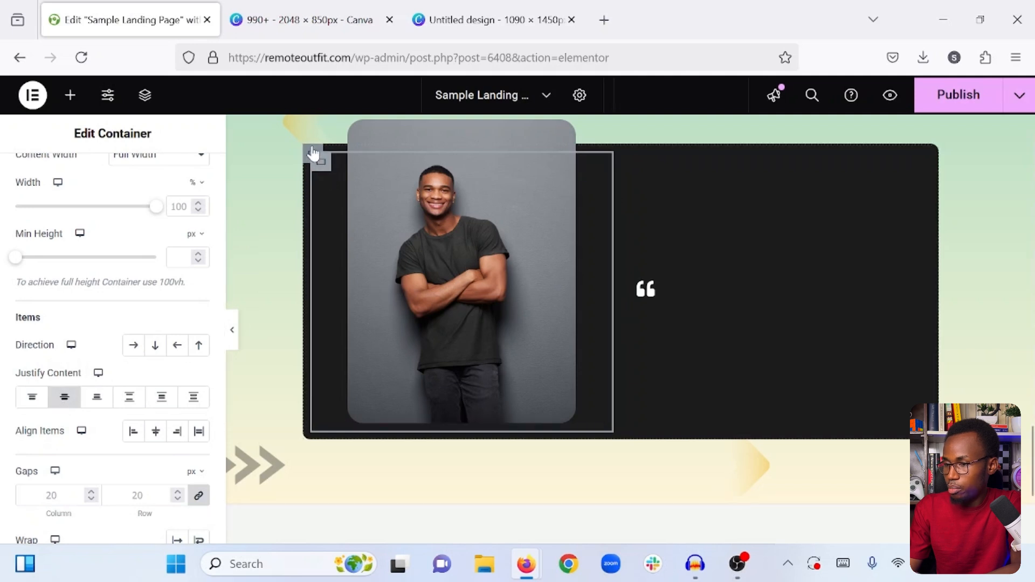
- Set the outer dark container's padding to 25 px on all sides
{"action": "left_click", "coordinate": [312, 153]}
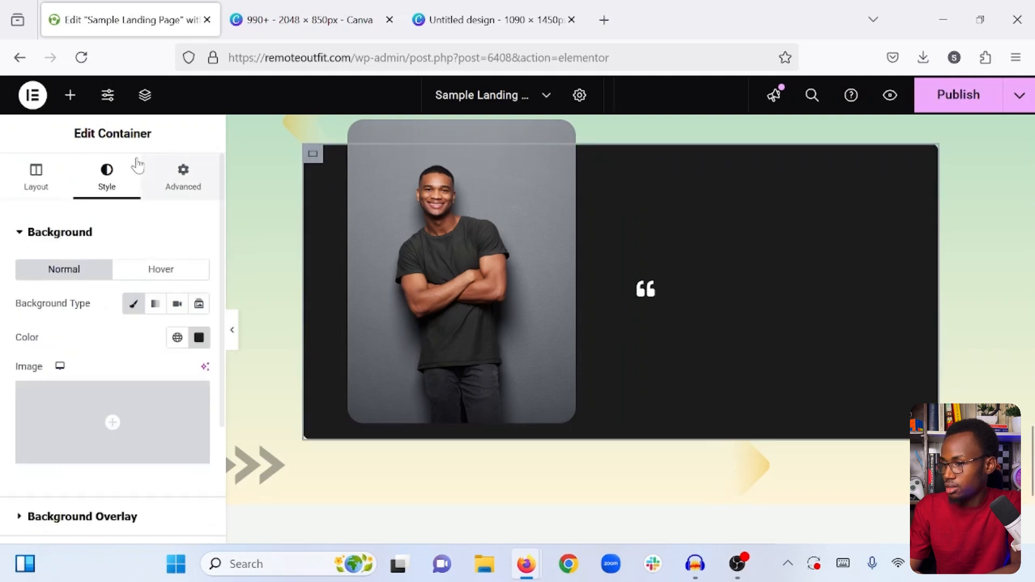
{"action": "left_click", "coordinate": [182, 179]}
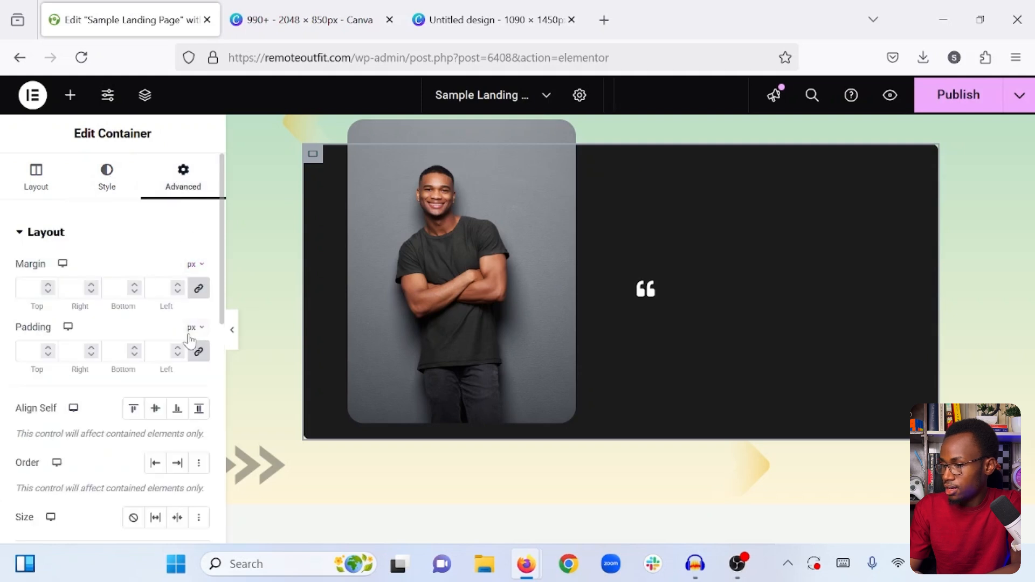
{"action": "left_click", "coordinate": [29, 351]}
{"action": "type", "text": "20"}
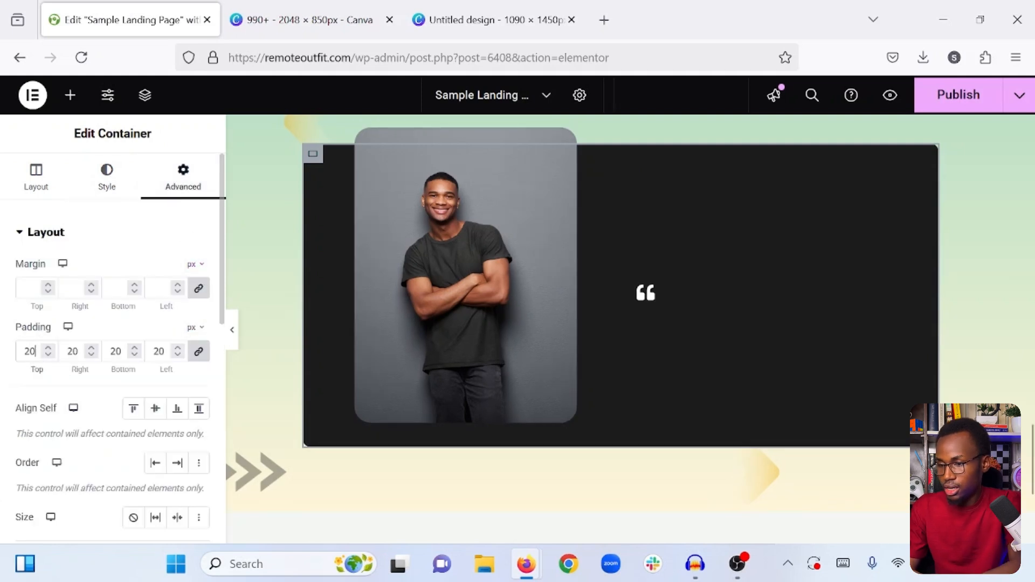
{"action": "left_click", "coordinate": [49, 348]}
{"action": "left_click", "coordinate": [49, 347]}
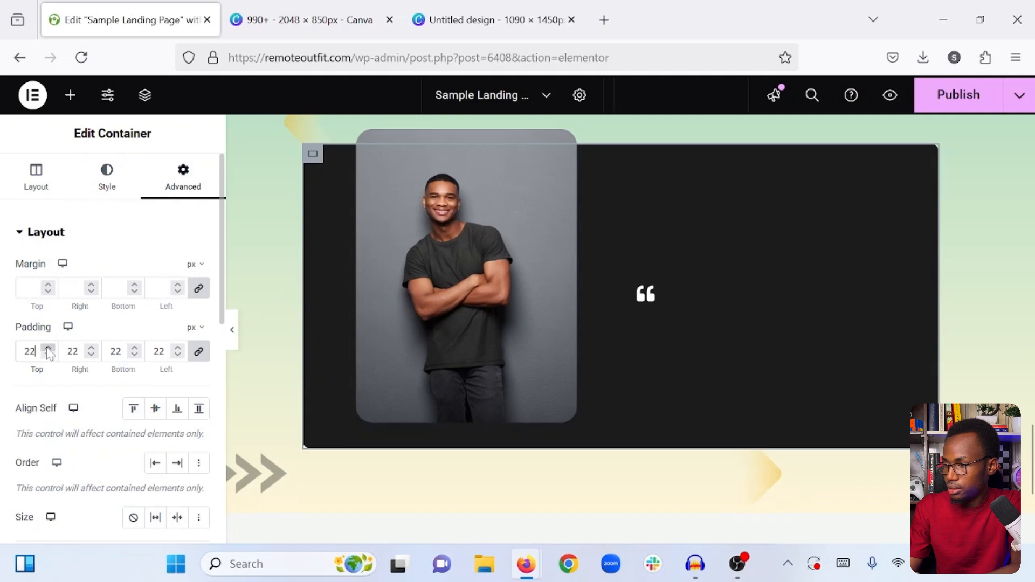
{"action": "left_click", "coordinate": [48, 348]}
{"action": "left_click", "coordinate": [48, 348]}
{"action": "left_click", "coordinate": [48, 348]}
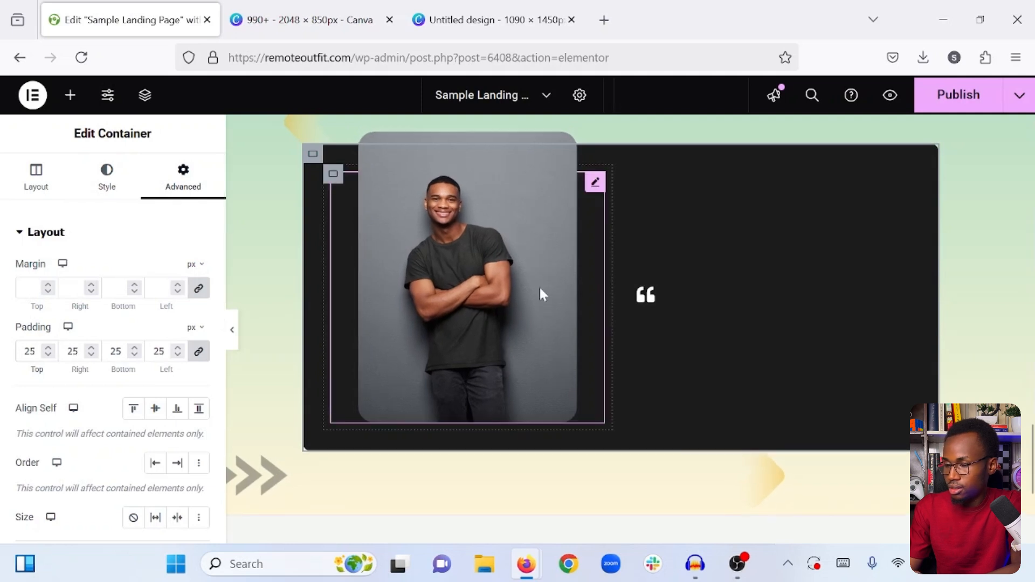
- Add a Text Editor widget directly below the quote icon in the right inner container
{"action": "scroll", "coordinate": [539, 286], "scroll_direction": "up", "scroll_amount": 1}
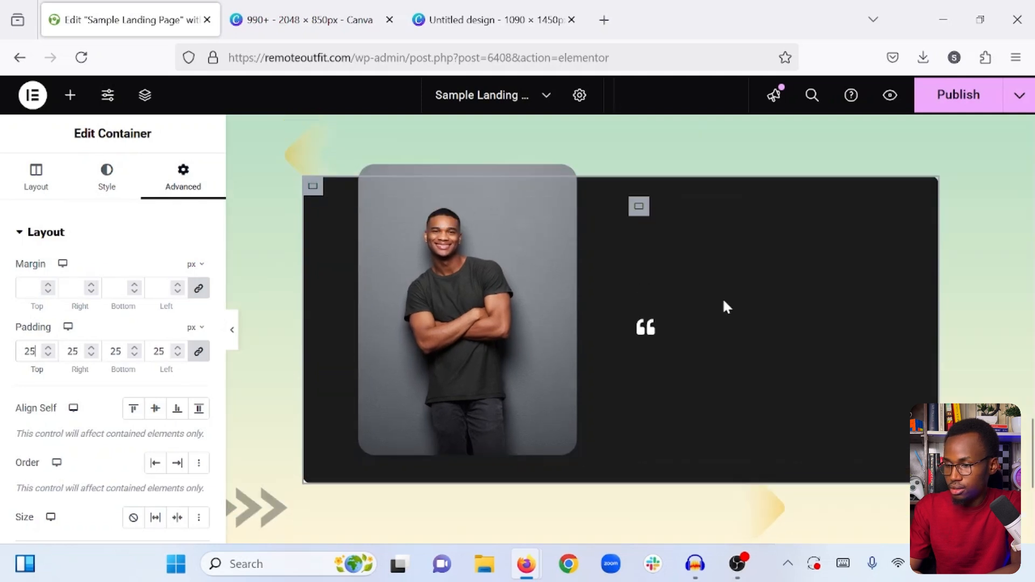
{"action": "left_click", "coordinate": [70, 94]}
{"action": "scroll", "coordinate": [59, 351], "scroll_direction": "down", "scroll_amount": 3}
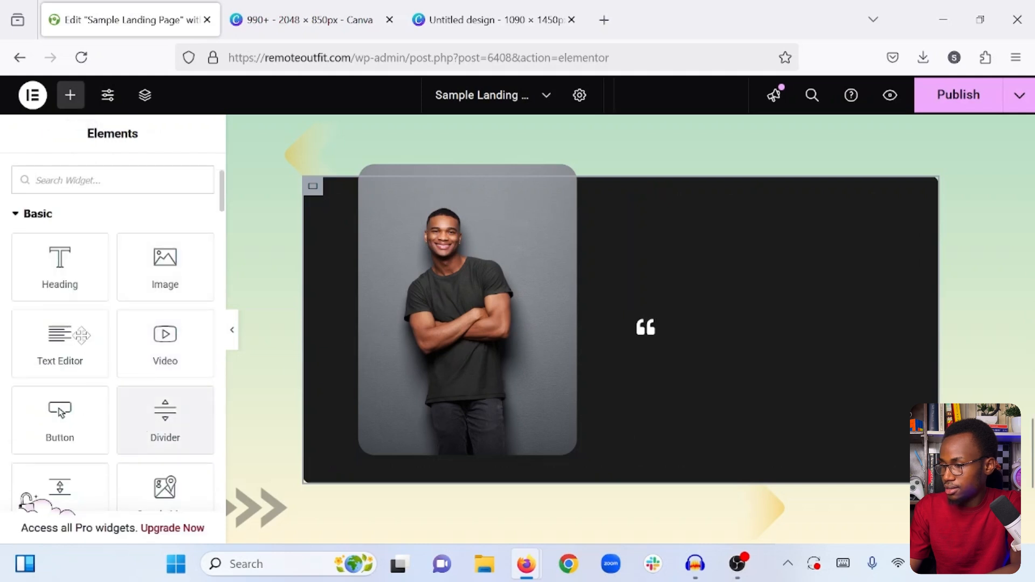
{"action": "left_click_drag", "start_coordinate": [49, 296], "coordinate": [659, 332]}
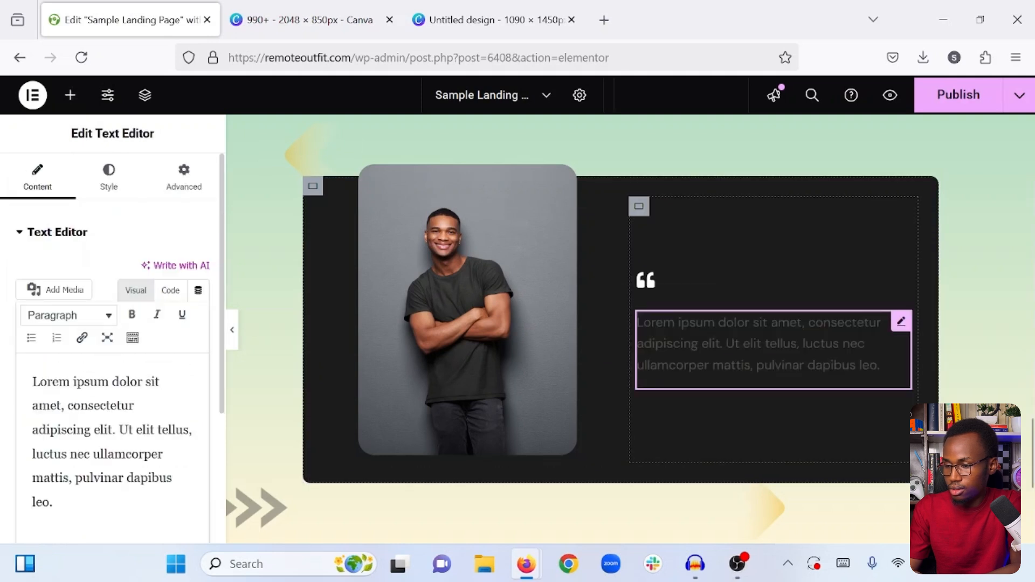
- Set the new paragraph's text colour to the off-white #F3F3F3
{"action": "left_click", "coordinate": [108, 178]}
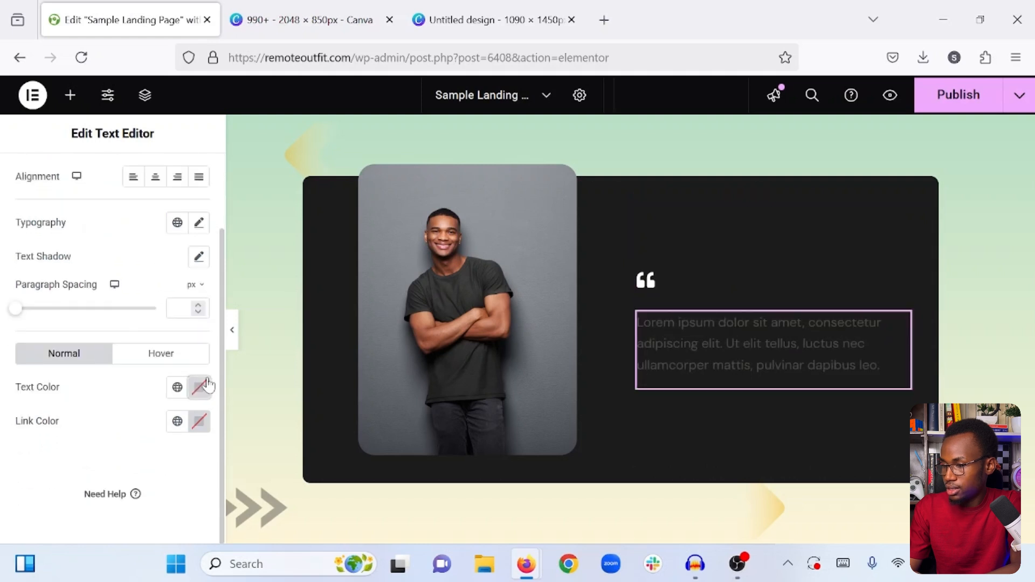
{"action": "left_click", "coordinate": [207, 386]}
{"action": "left_click_drag", "start_coordinate": [162, 224], "coordinate": [78, 180]}
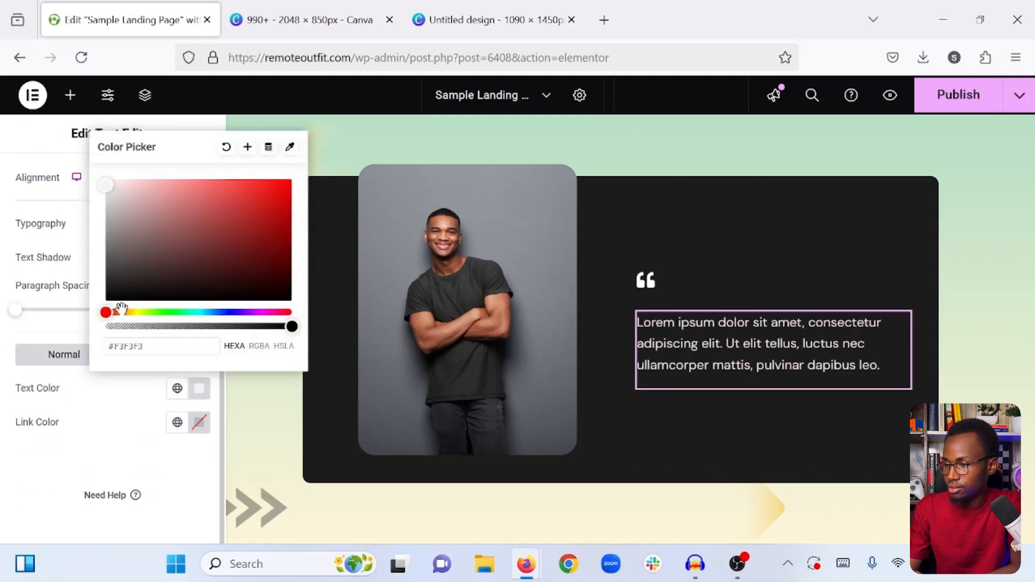
{"action": "left_click", "coordinate": [121, 431]}
- Copy the "What we do" heading from the services section and paste it below the paragraph in the dark box
{"action": "scroll", "coordinate": [689, 233], "scroll_direction": "up", "scroll_amount": 5}
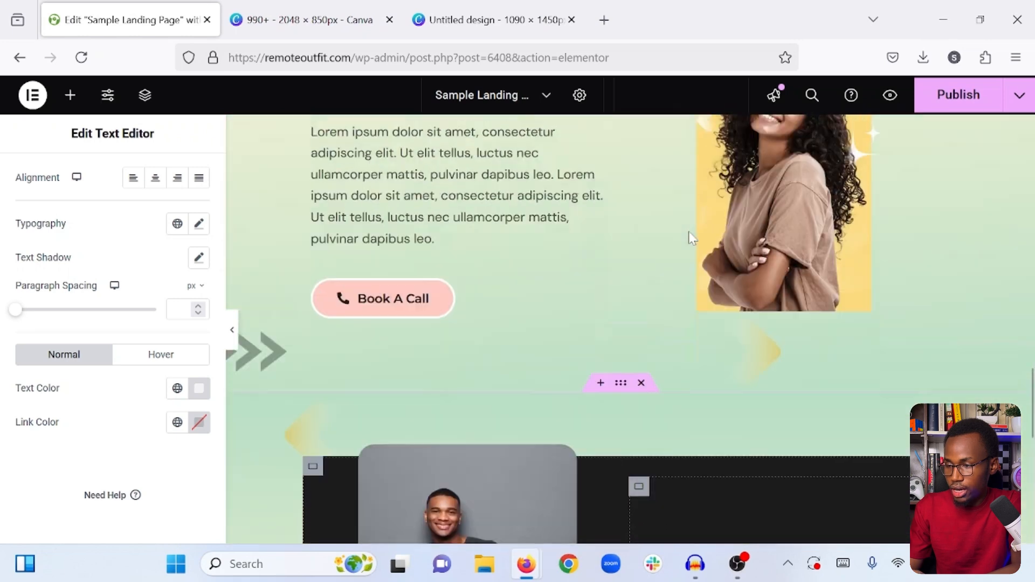
{"action": "scroll", "coordinate": [689, 233], "scroll_direction": "up", "scroll_amount": 10}
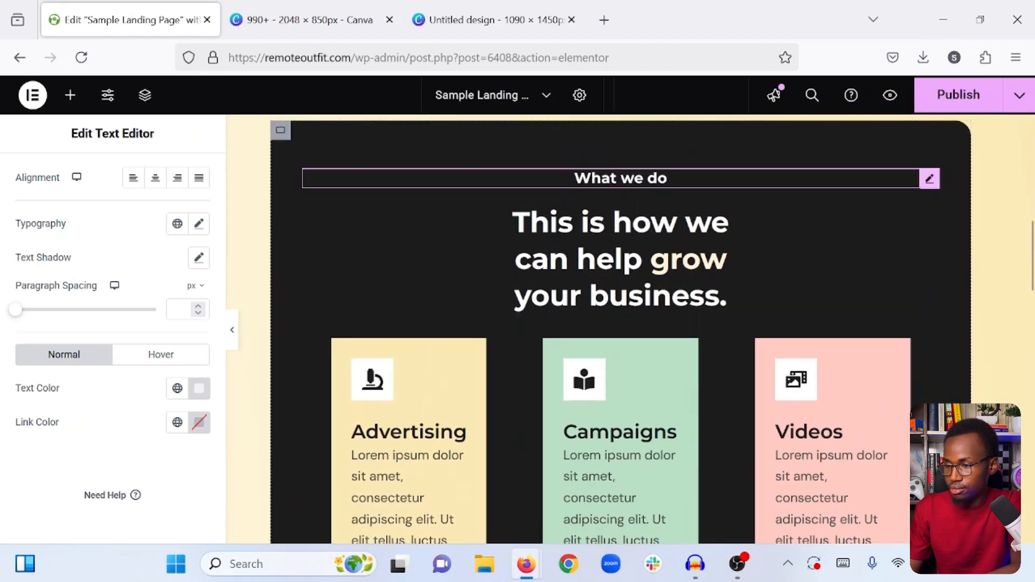
{"action": "right_click", "coordinate": [688, 183]}
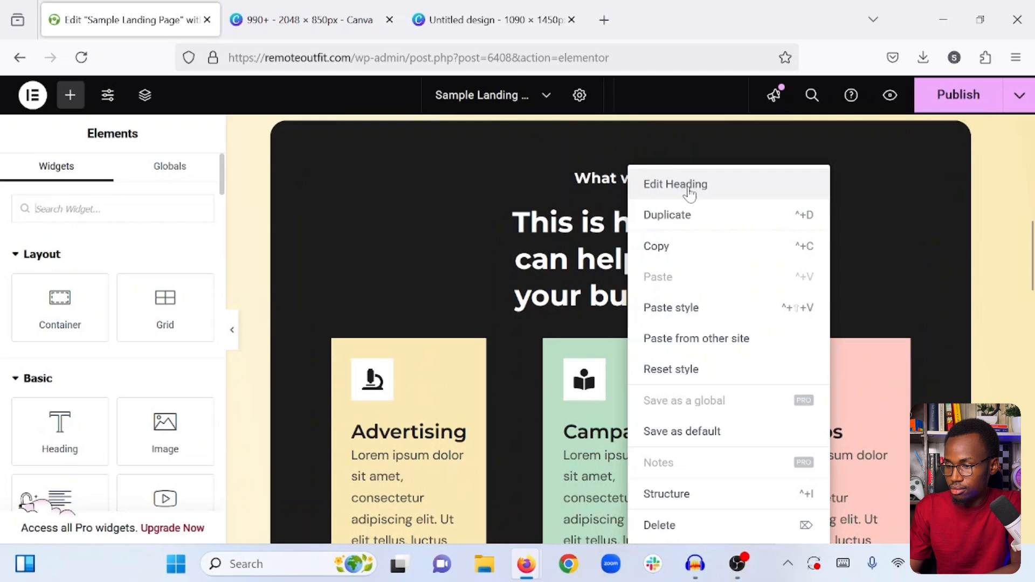
{"action": "left_click", "coordinate": [667, 261]}
{"action": "scroll", "coordinate": [667, 261], "scroll_direction": "down", "scroll_amount": 10}
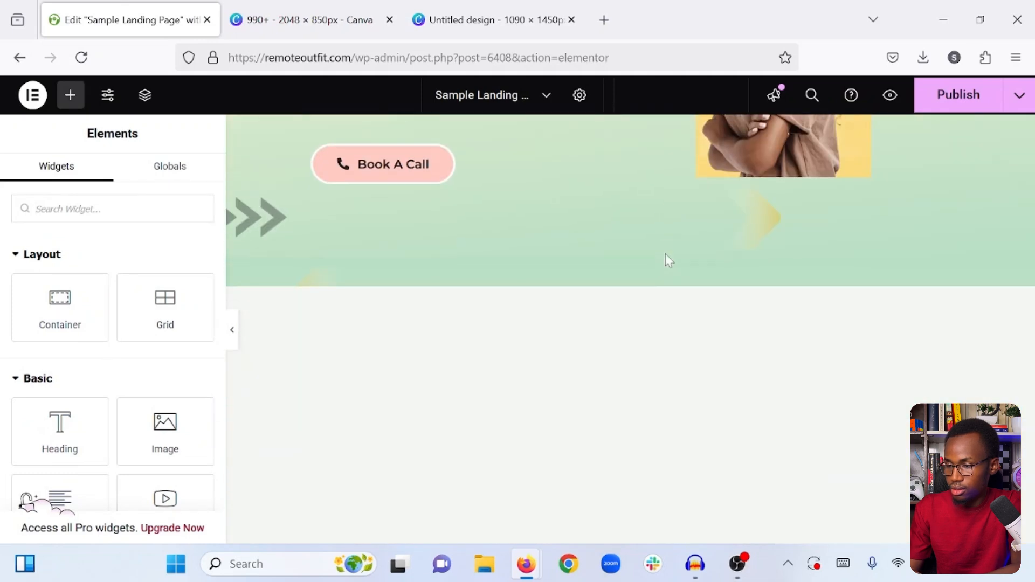
{"action": "scroll", "coordinate": [666, 261], "scroll_direction": "up", "scroll_amount": 5}
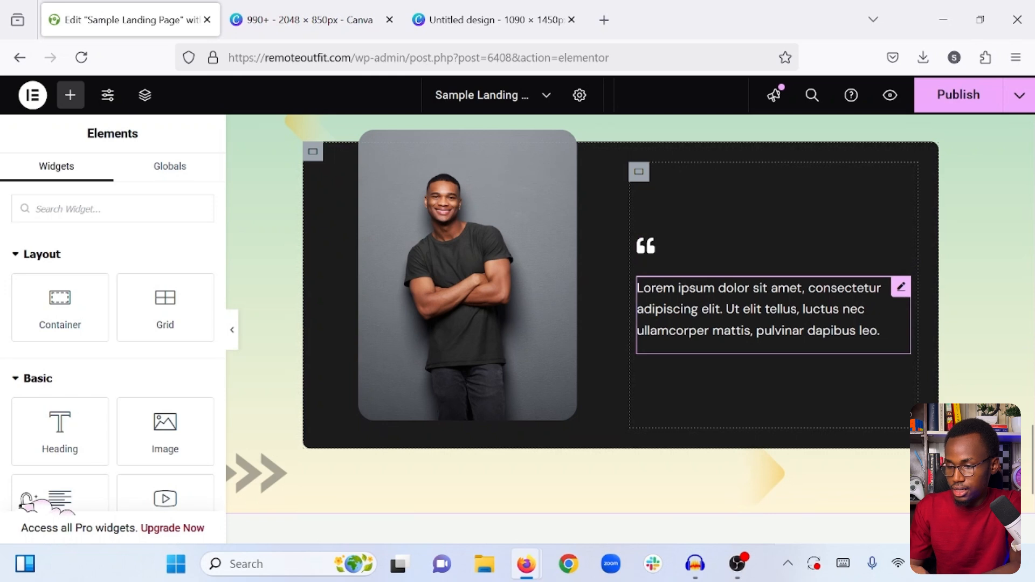
{"action": "right_click", "coordinate": [718, 308]}
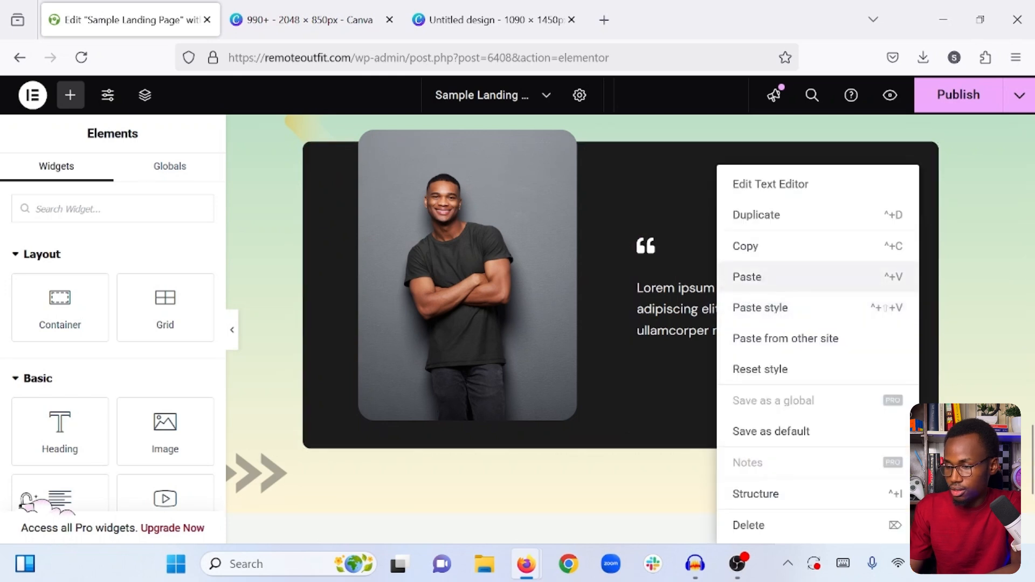
{"action": "left_click", "coordinate": [749, 277]}
- Replace the pasted heading's title with the testimonial author's full name and set its left and right margins to 0
{"action": "key", "text": "ctrl+a"}
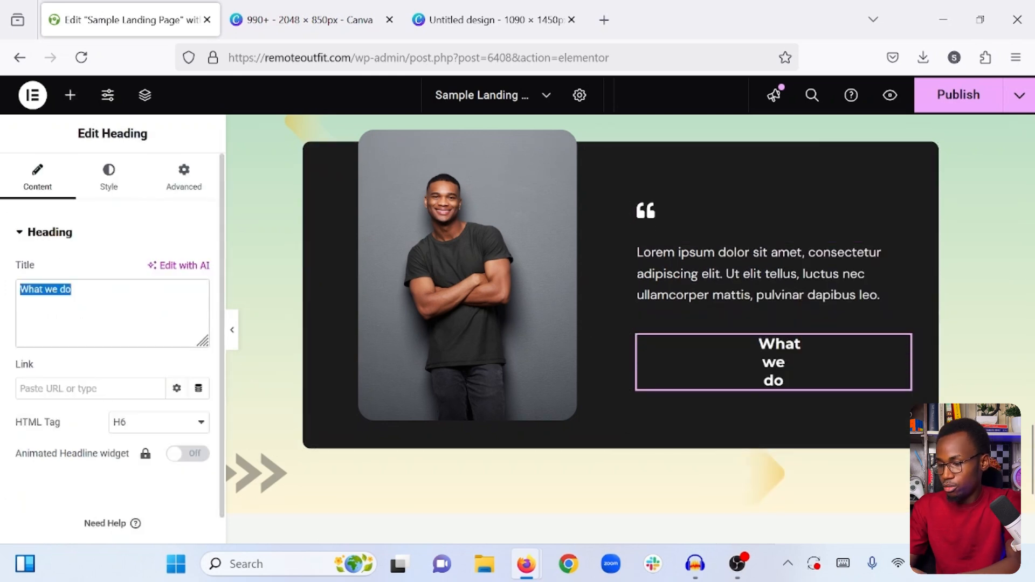
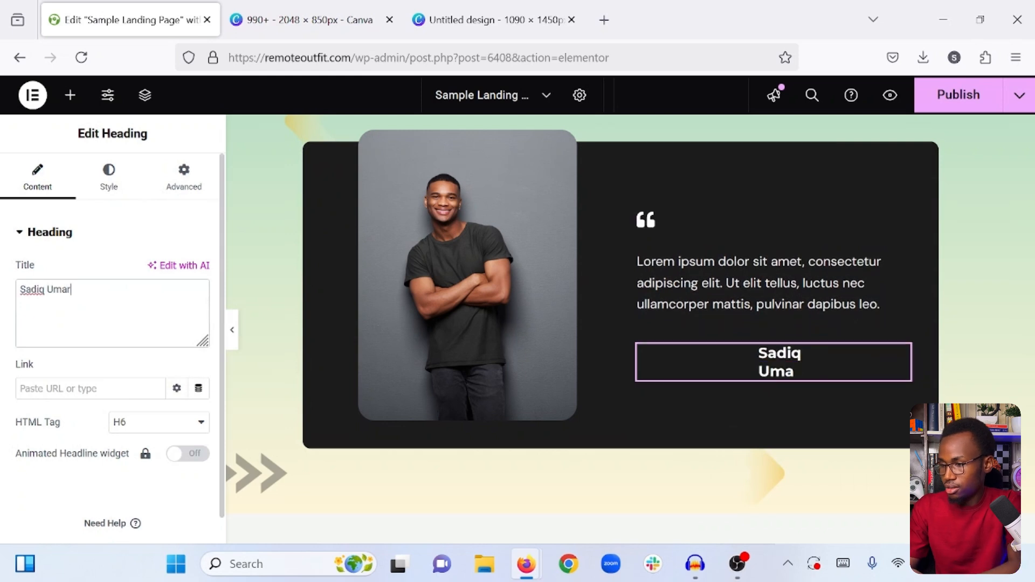
{"action": "left_click", "coordinate": [183, 178]}
{"action": "double_click", "coordinate": [153, 287]}
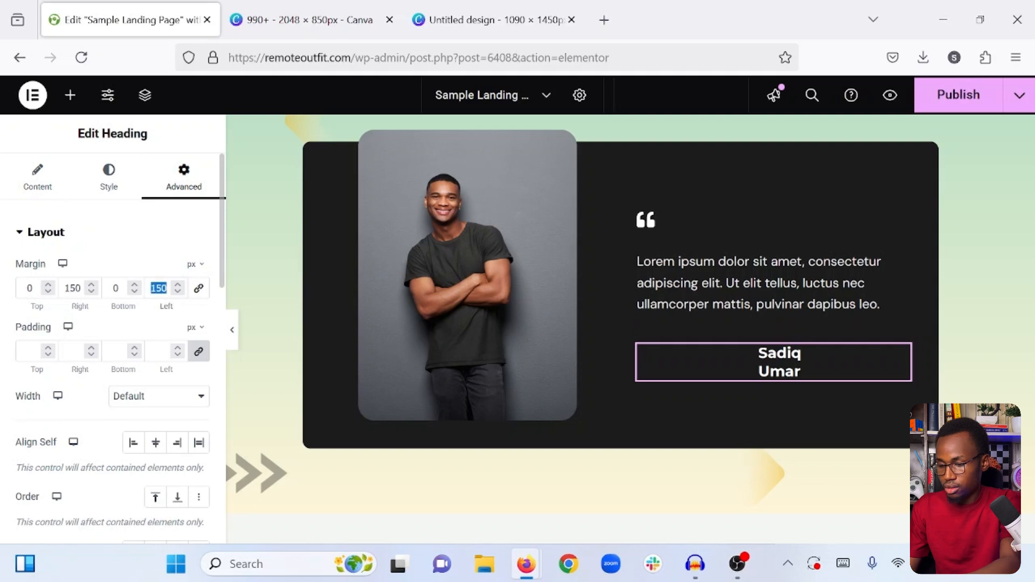
{"action": "type", "text": "0"}
{"action": "double_click", "coordinate": [72, 288]}
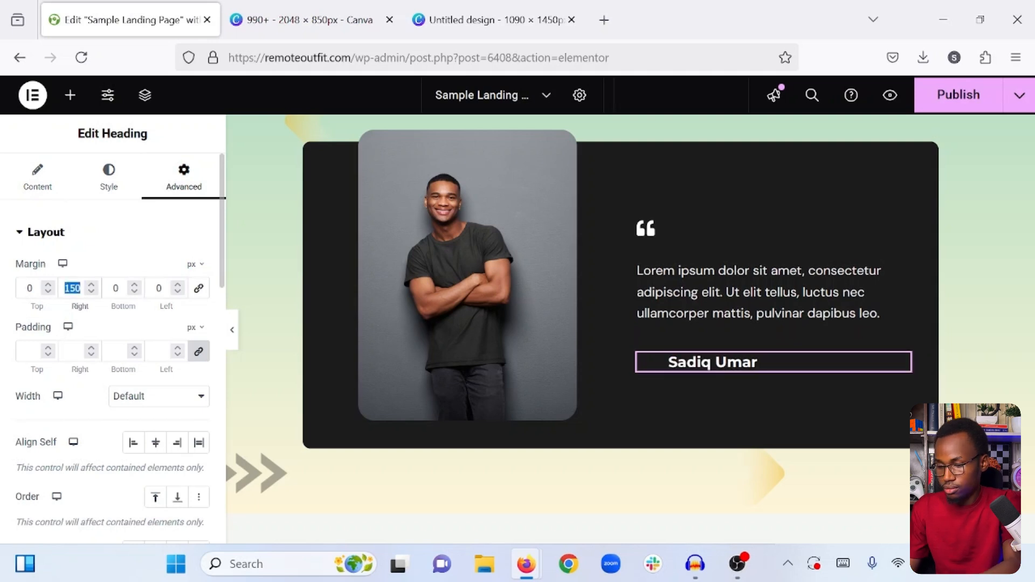
{"action": "type", "text": "0"}
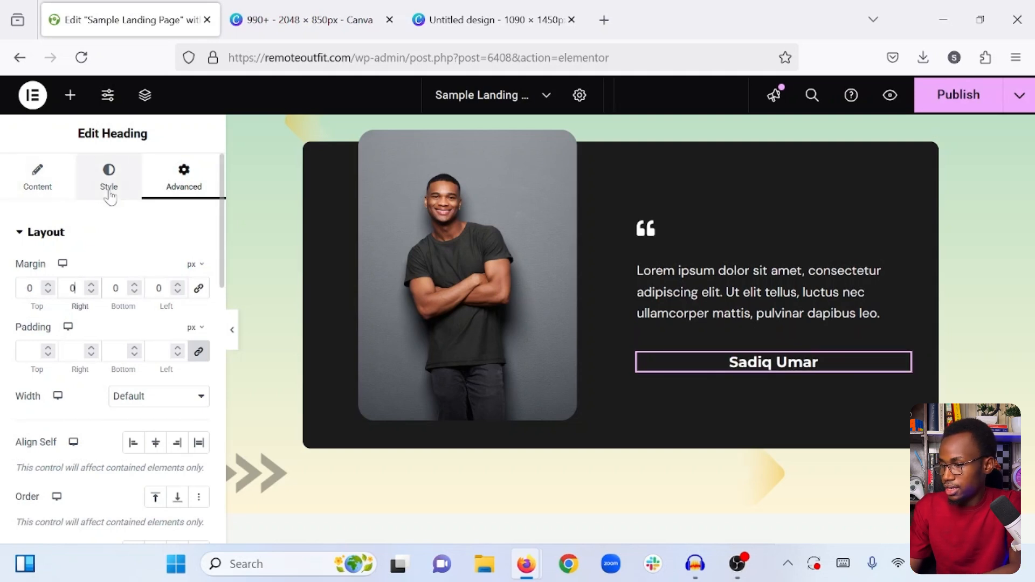
- Left-align the author name heading and set its font size to 15 px
{"action": "left_click", "coordinate": [118, 212]}
{"action": "left_click", "coordinate": [133, 270]}
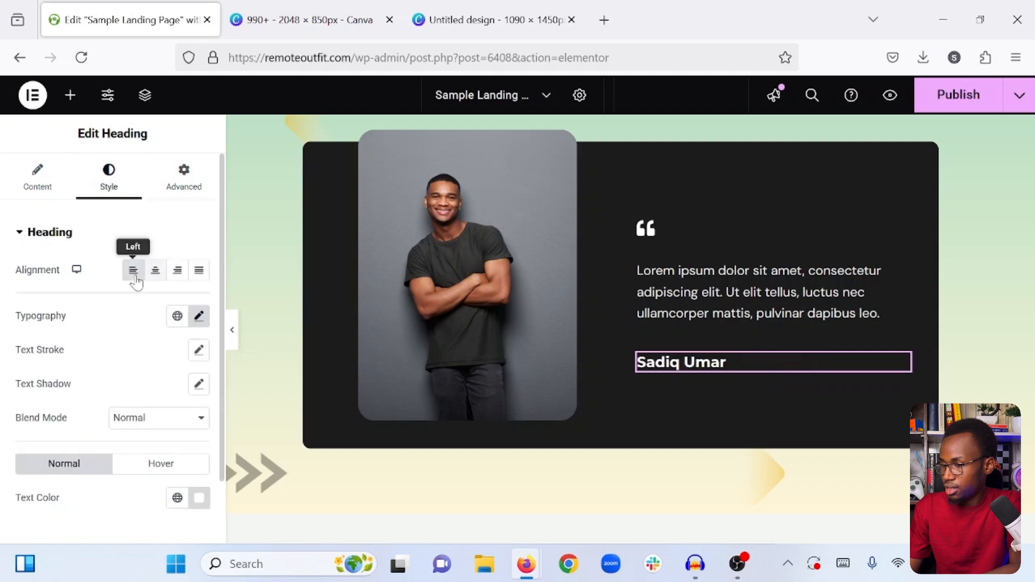
{"action": "left_click", "coordinate": [200, 316]}
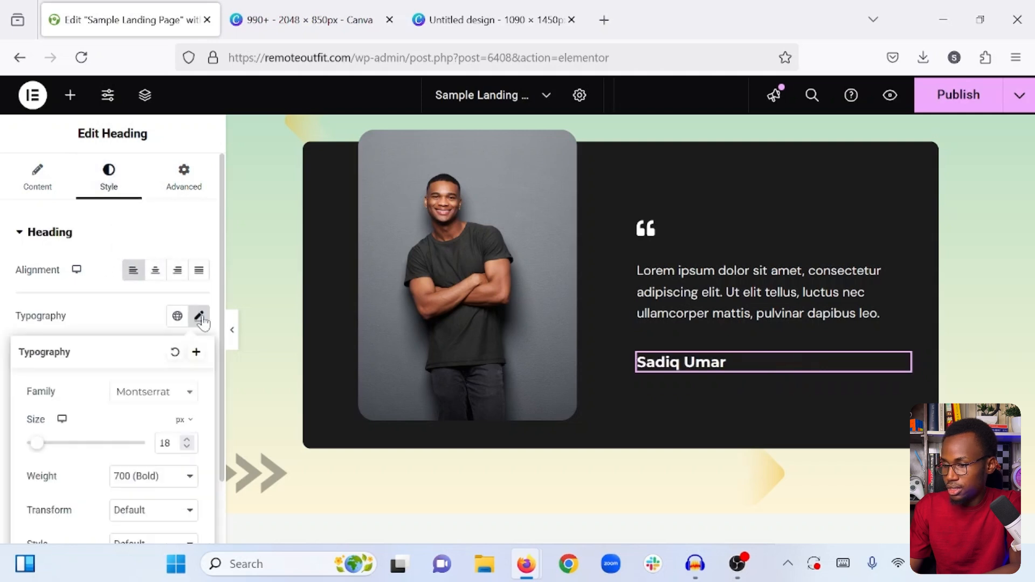
{"action": "left_click", "coordinate": [187, 446]}
{"action": "left_click", "coordinate": [187, 446]}
{"action": "left_click", "coordinate": [187, 446]}
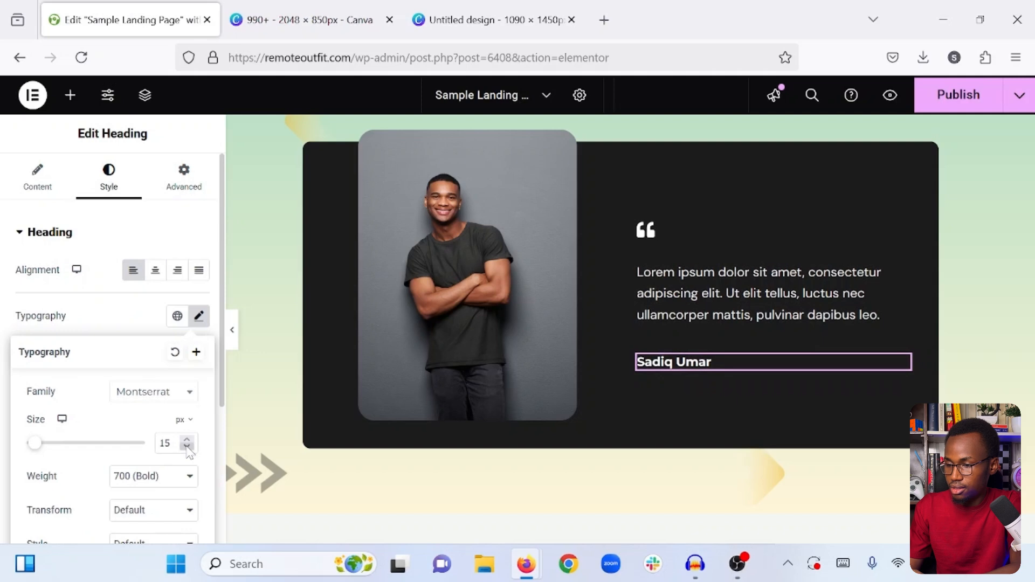
{"action": "left_click", "coordinate": [126, 332]}
- Copy the "Book A Call" button from the hero section and paste it below the author name in the dark box
{"action": "scroll", "coordinate": [728, 328], "scroll_direction": "up", "scroll_amount": 5}
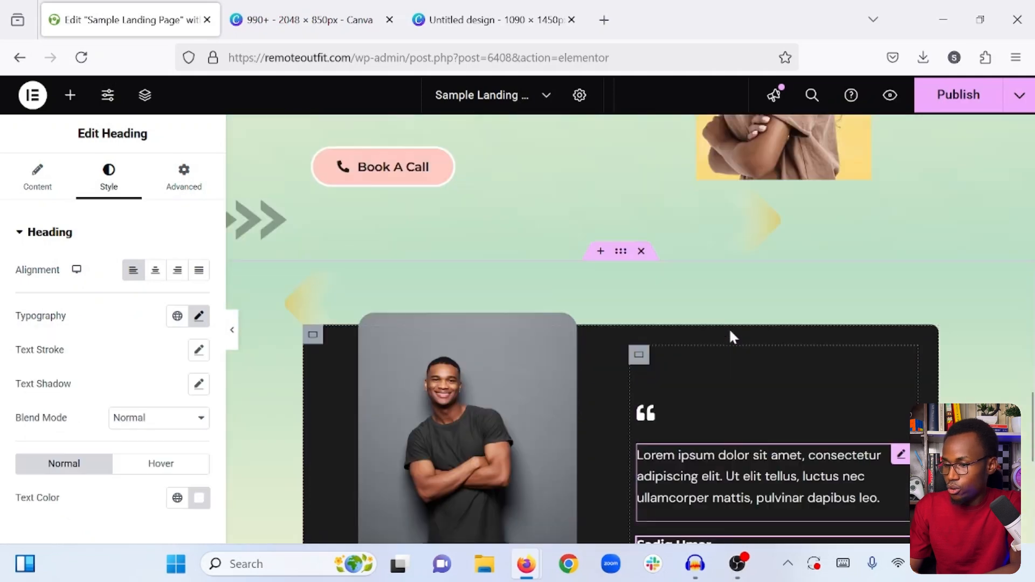
{"action": "scroll", "coordinate": [620, 312], "scroll_direction": "up", "scroll_amount": 15}
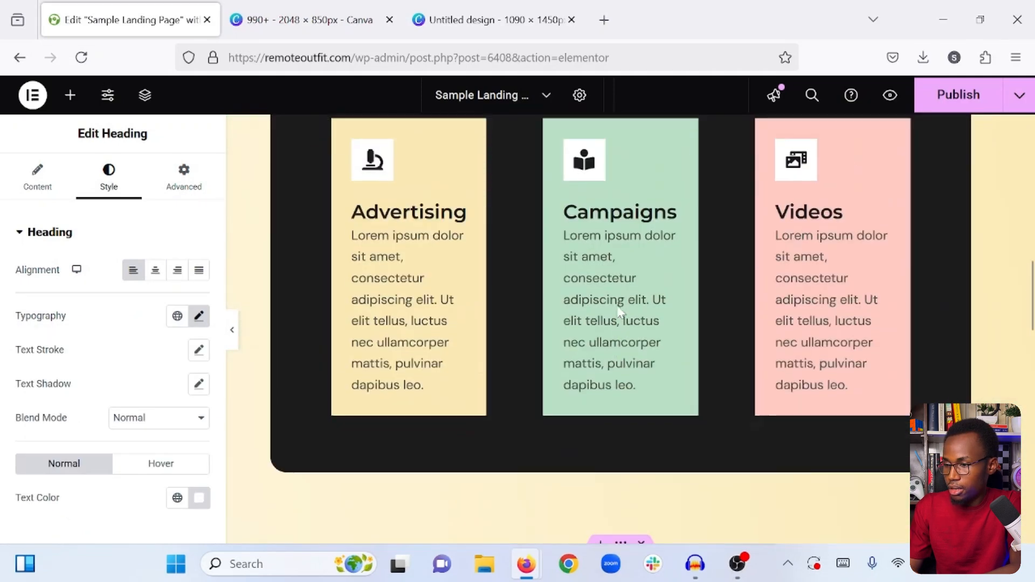
{"action": "scroll", "coordinate": [620, 311], "scroll_direction": "down", "scroll_amount": 2}
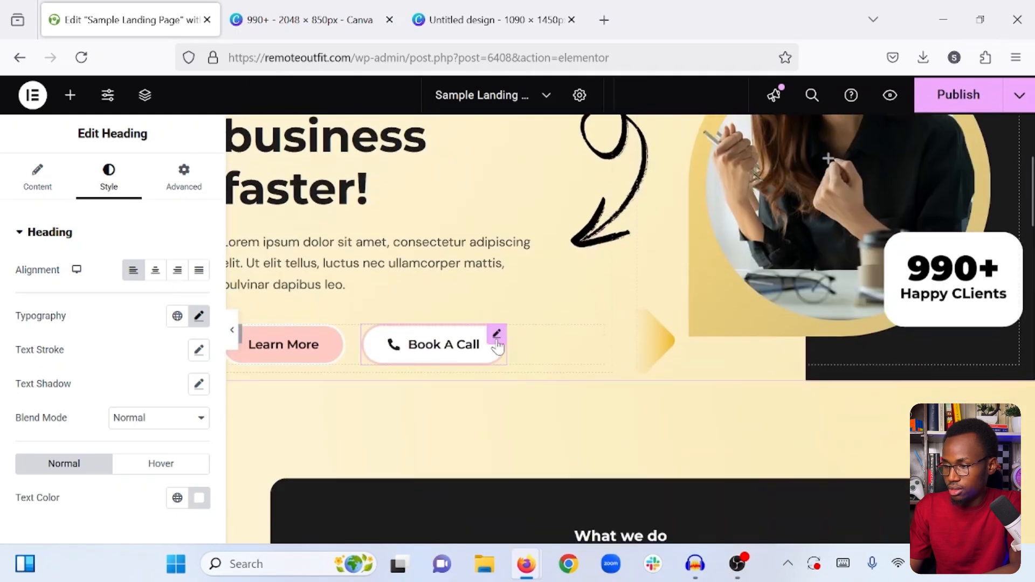
{"action": "right_click", "coordinate": [495, 343]}
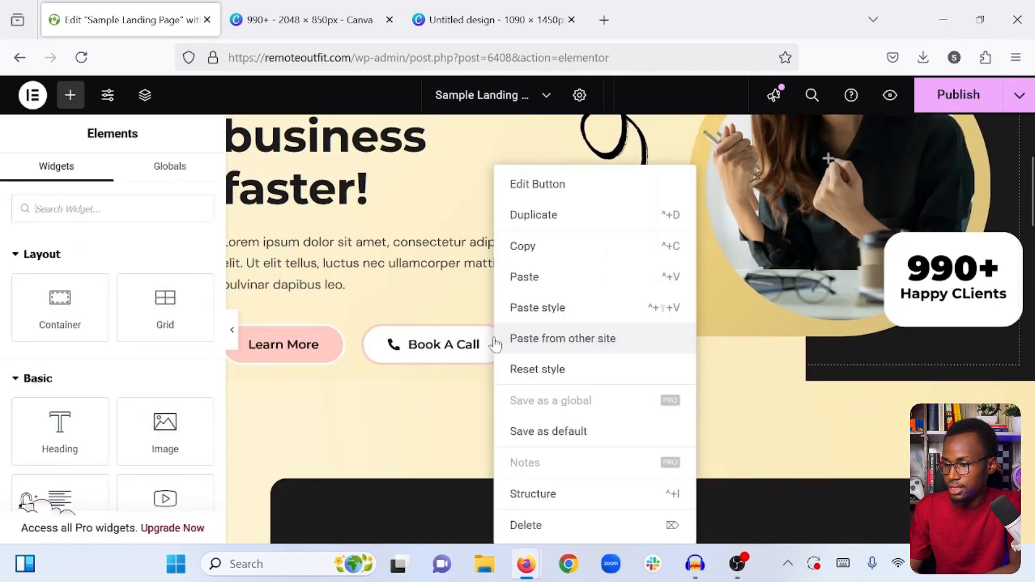
{"action": "left_click", "coordinate": [564, 250]}
{"action": "scroll", "coordinate": [563, 249], "scroll_direction": "down", "scroll_amount": 15}
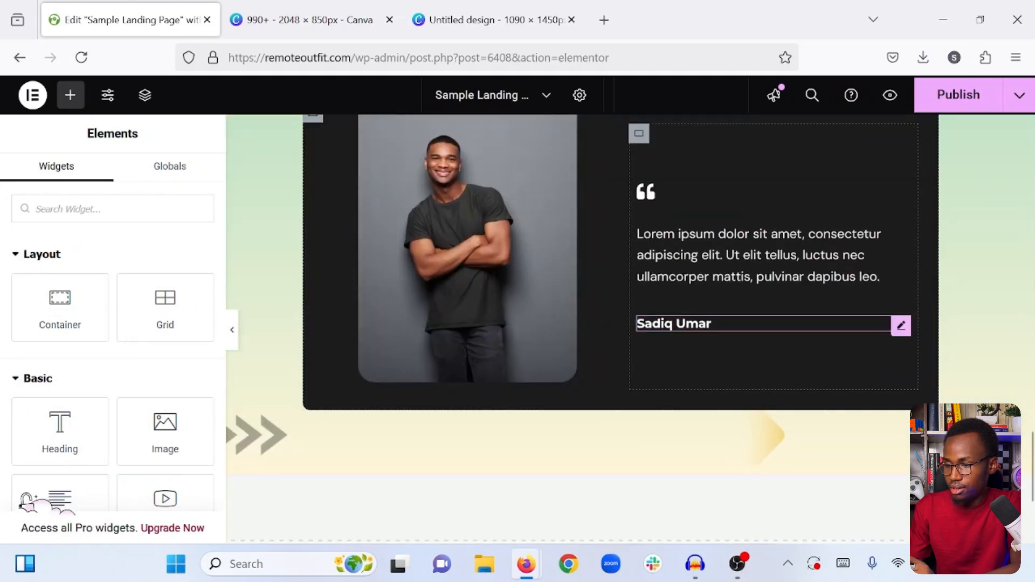
{"action": "right_click", "coordinate": [699, 330]}
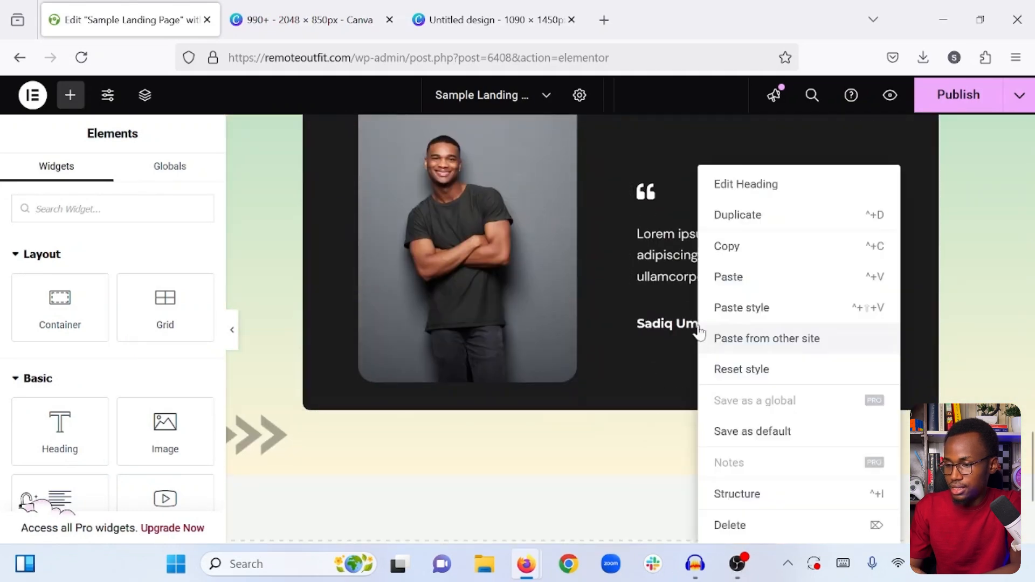
{"action": "left_click", "coordinate": [753, 283]}
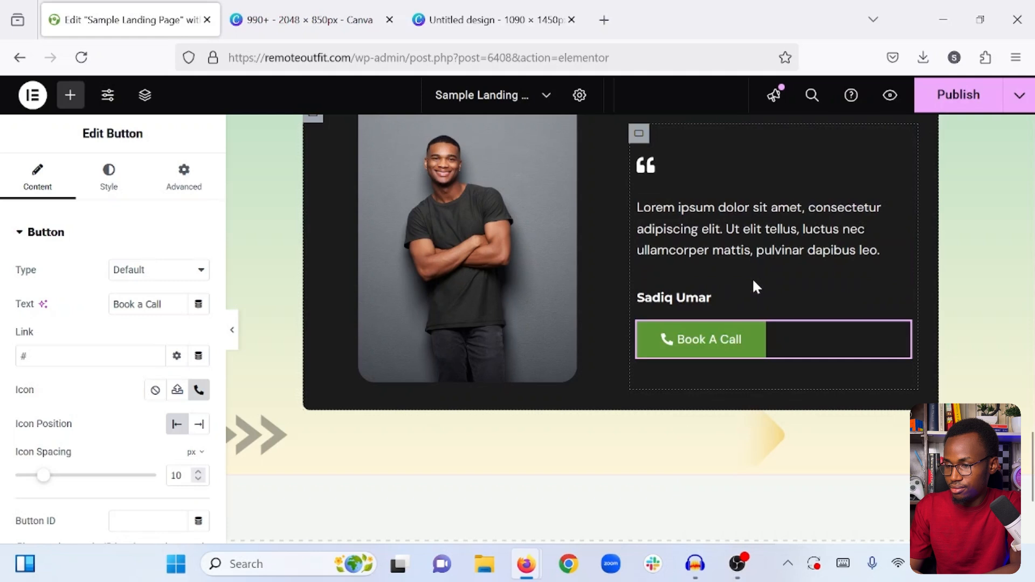
- Publish the page and review the testimonial section at full width with the editing panel hidden
{"action": "left_click", "coordinate": [953, 102]}
{"action": "scroll", "coordinate": [525, 400], "scroll_direction": "up", "scroll_amount": 2}
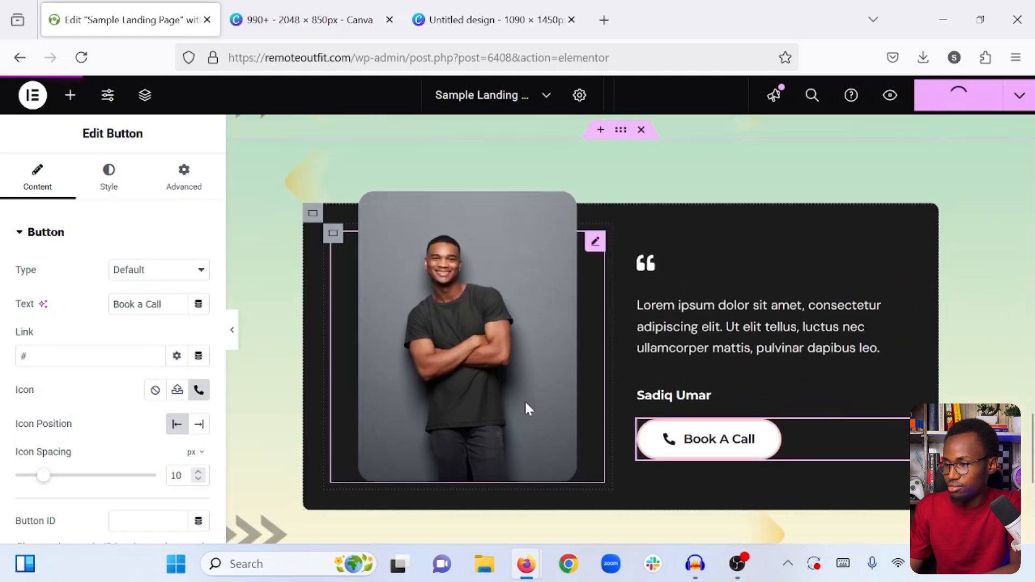
{"action": "left_click", "coordinate": [230, 326]}
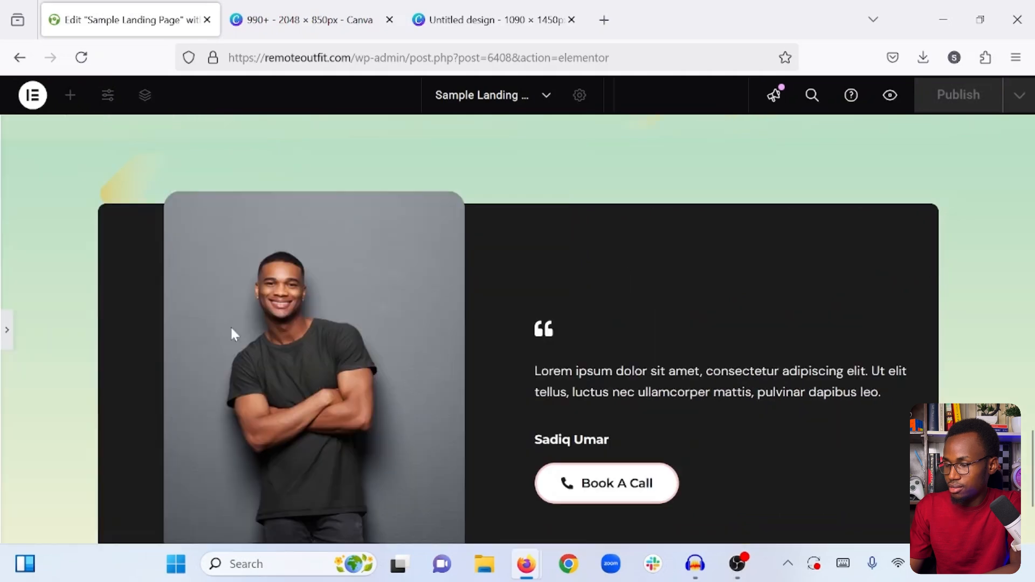
{"action": "scroll", "coordinate": [814, 345], "scroll_direction": "down", "scroll_amount": 3}
{"action": "scroll", "coordinate": [814, 345], "scroll_direction": "up", "scroll_amount": 6}
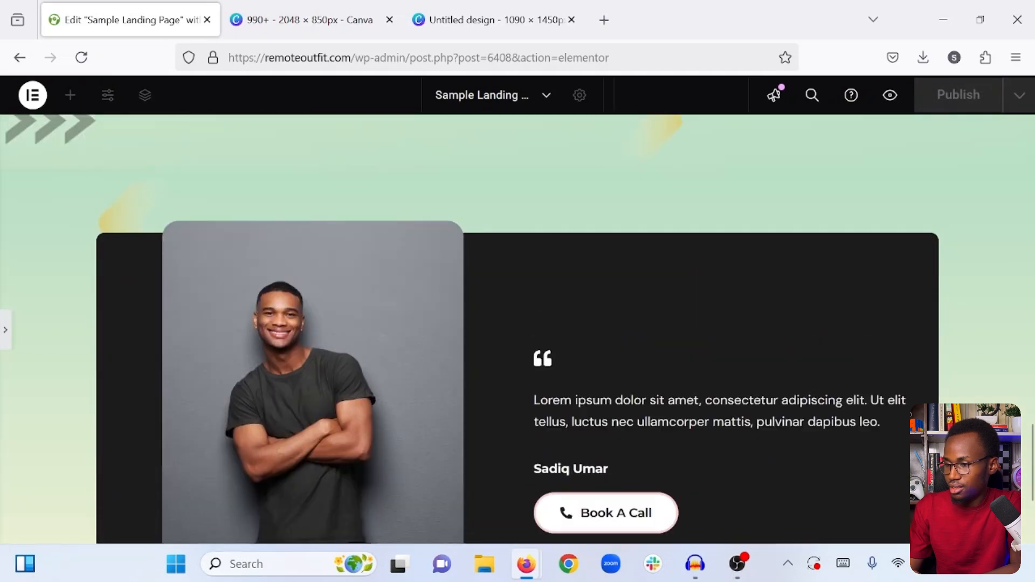
{"action": "scroll", "coordinate": [812, 338], "scroll_direction": "up", "scroll_amount": 2}
{"action": "scroll", "coordinate": [813, 337], "scroll_direction": "down", "scroll_amount": 8}
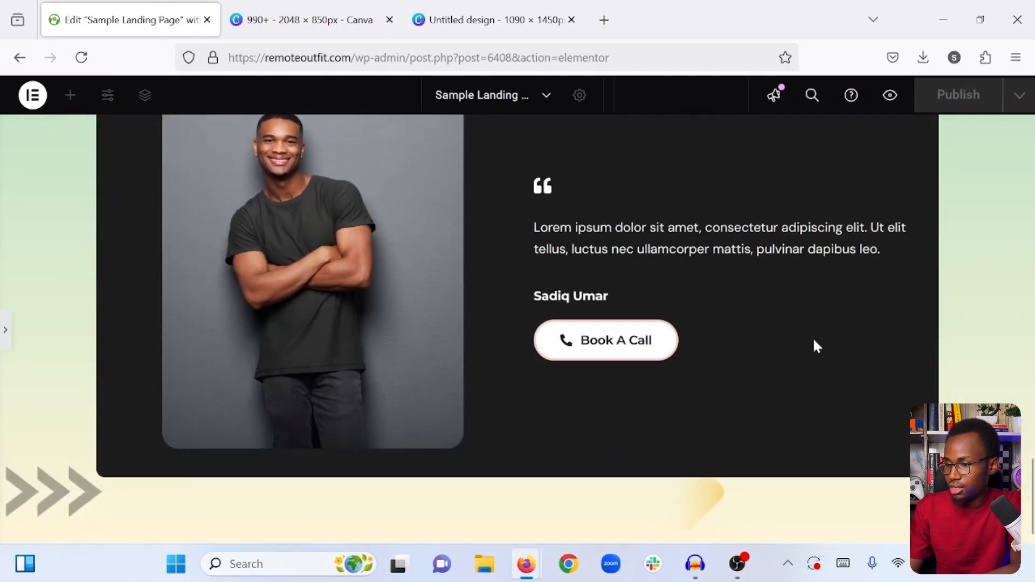
{"action": "scroll", "coordinate": [813, 337], "scroll_direction": "up", "scroll_amount": 2}
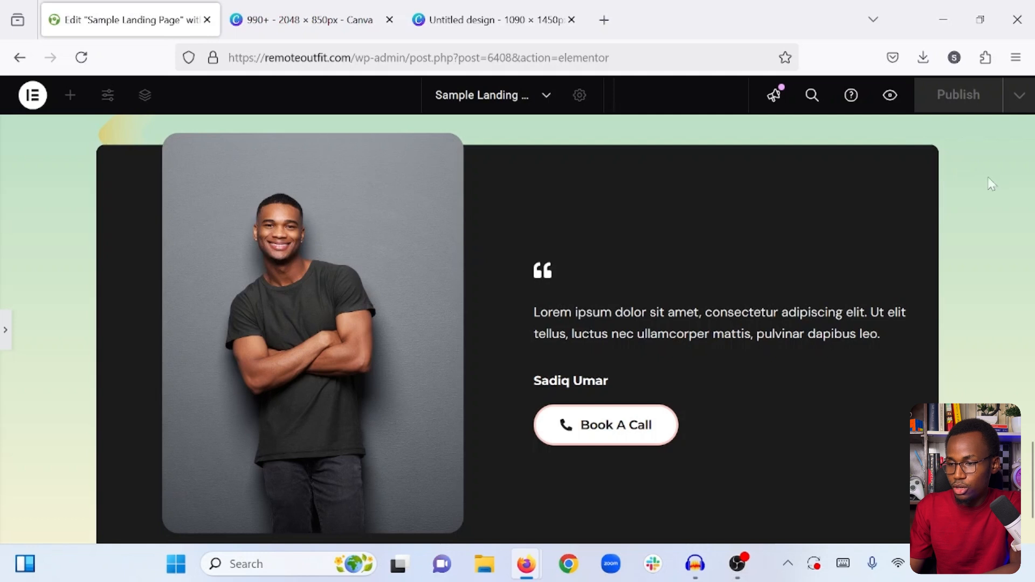
{"action": "left_click", "coordinate": [5, 340]}
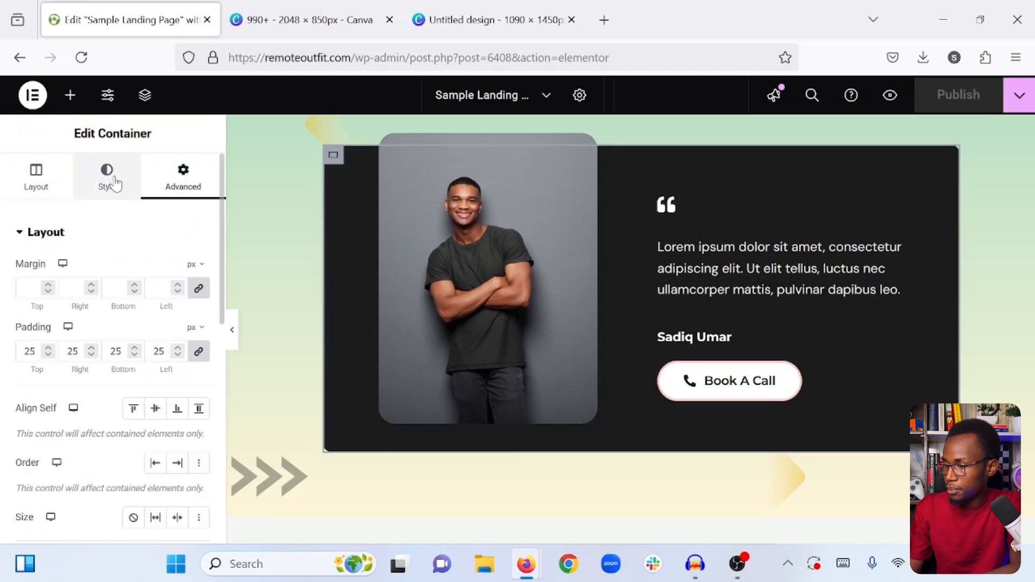
- Set the outer dark container's border radius to 20 px on all corners
{"action": "scroll", "coordinate": [94, 386], "scroll_direction": "down", "scroll_amount": 5}
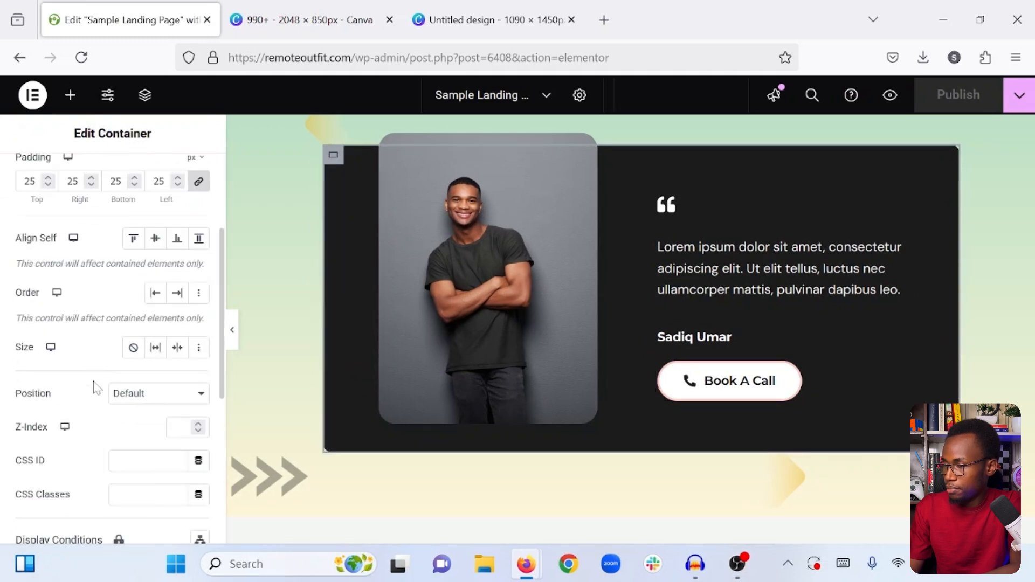
{"action": "scroll", "coordinate": [96, 386], "scroll_direction": "up", "scroll_amount": 5}
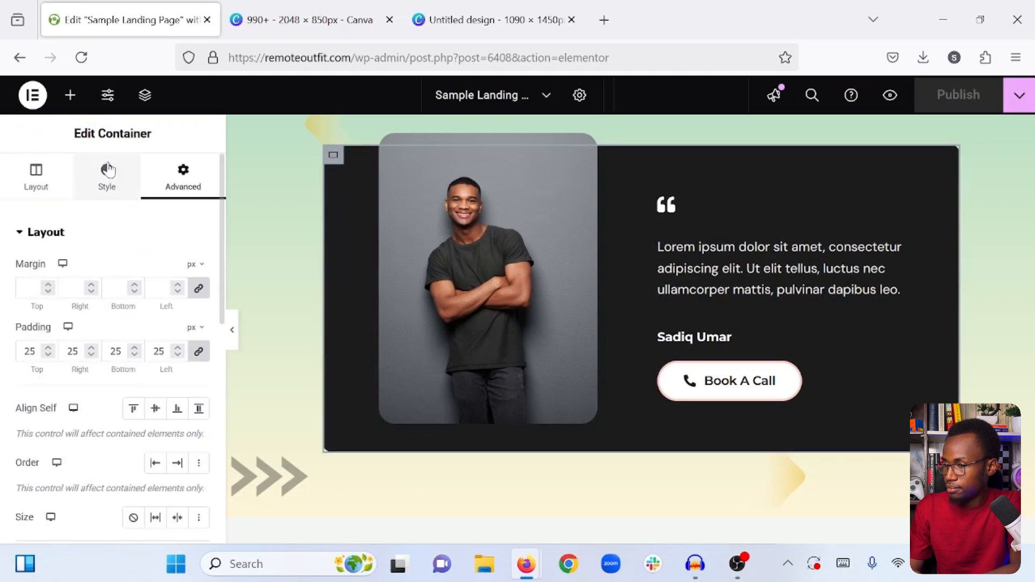
{"action": "scroll", "coordinate": [127, 336], "scroll_direction": "down", "scroll_amount": 4}
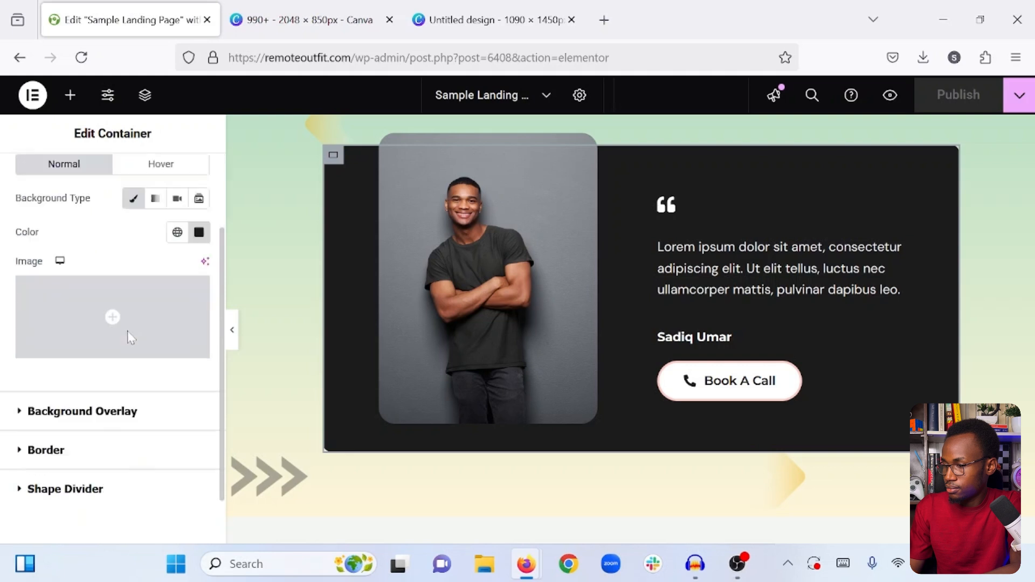
{"action": "left_click", "coordinate": [70, 386]}
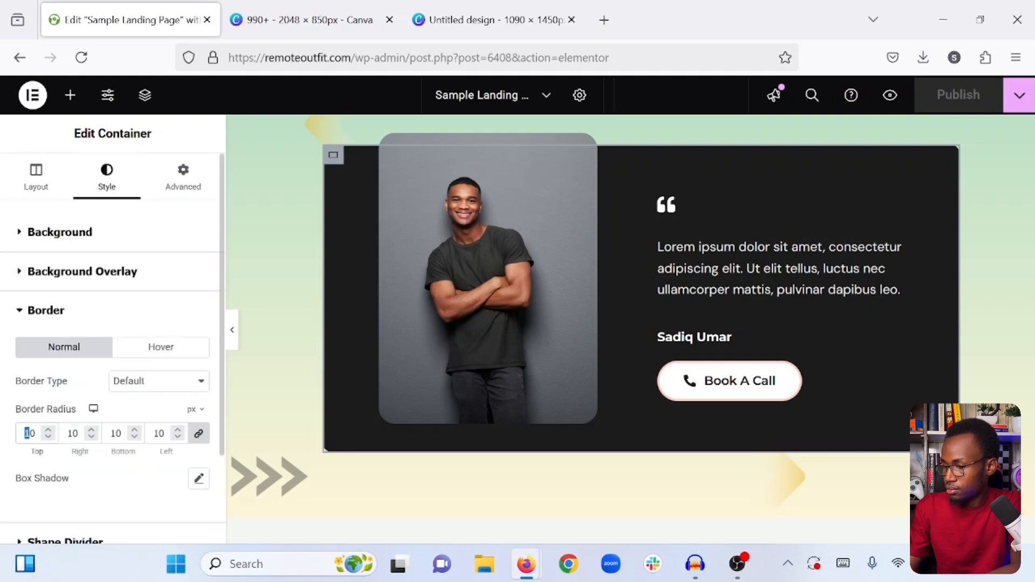
{"action": "type", "text": "2"}
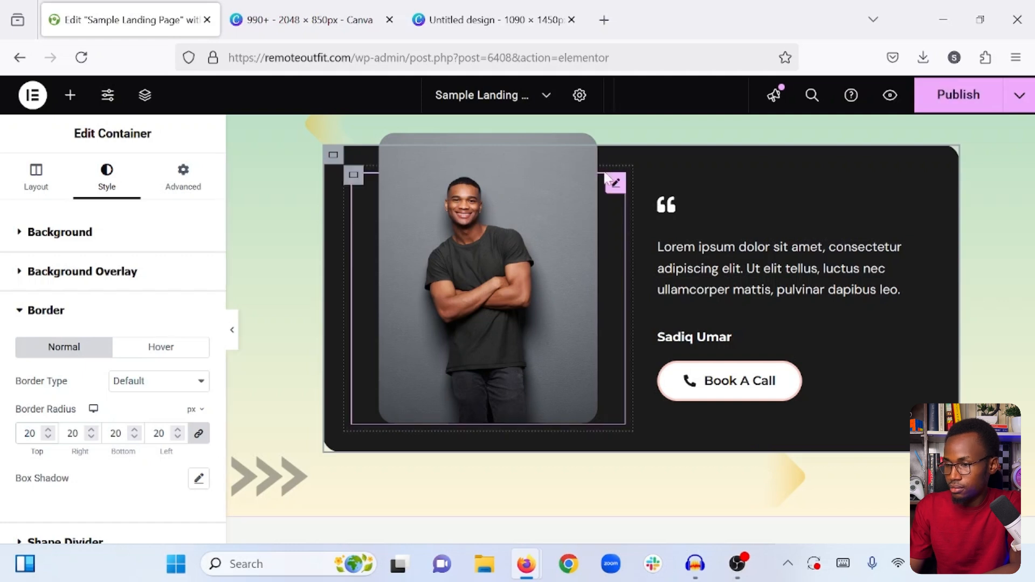
- Set the max width of the man's image to 70% and check the testimonial box at full width
{"action": "left_click", "coordinate": [616, 184]}
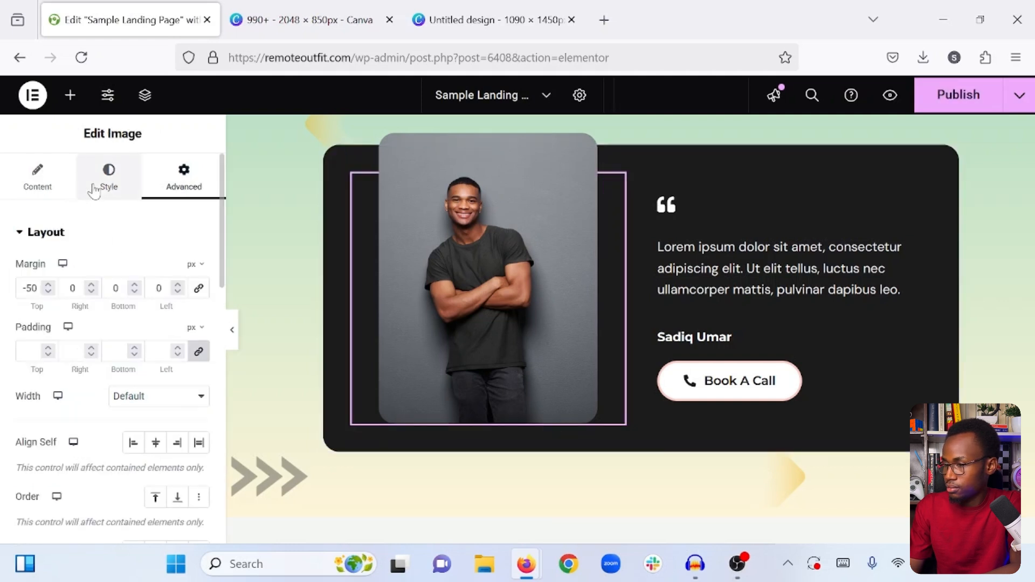
{"action": "left_click", "coordinate": [94, 190]}
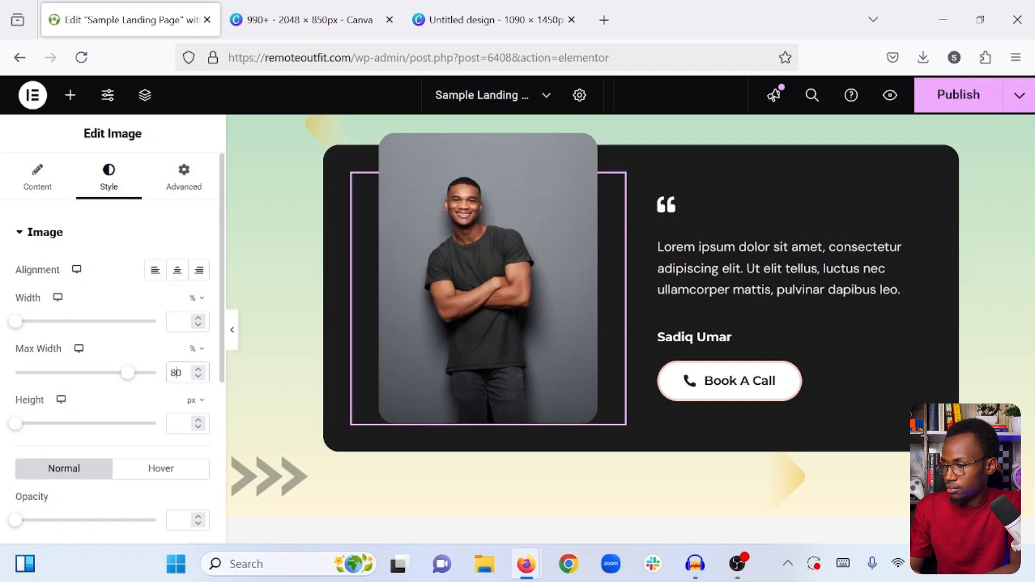
{"action": "double_click", "coordinate": [175, 373]}
{"action": "type", "text": "65"}
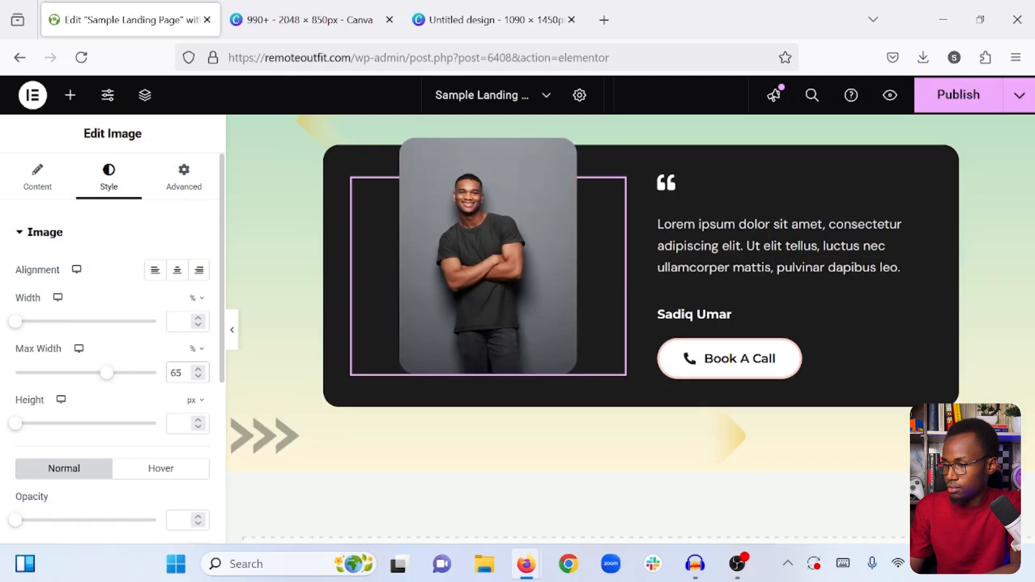
{"action": "left_click", "coordinate": [199, 370]}
{"action": "left_click", "coordinate": [198, 370]}
{"action": "left_click", "coordinate": [199, 370]}
{"action": "left_click", "coordinate": [199, 370]}
{"action": "left_click", "coordinate": [199, 370]}
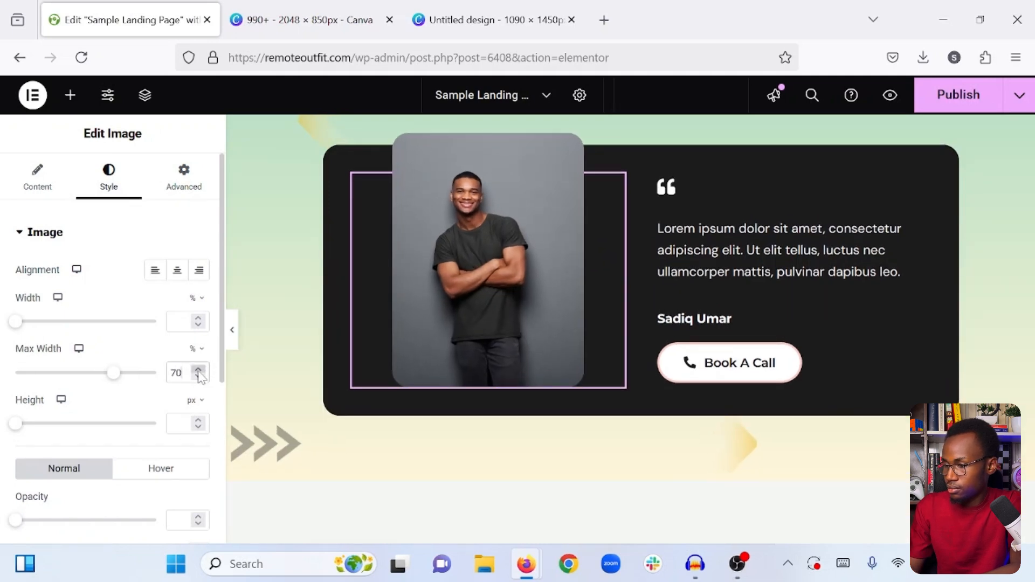
{"action": "left_click", "coordinate": [233, 335]}
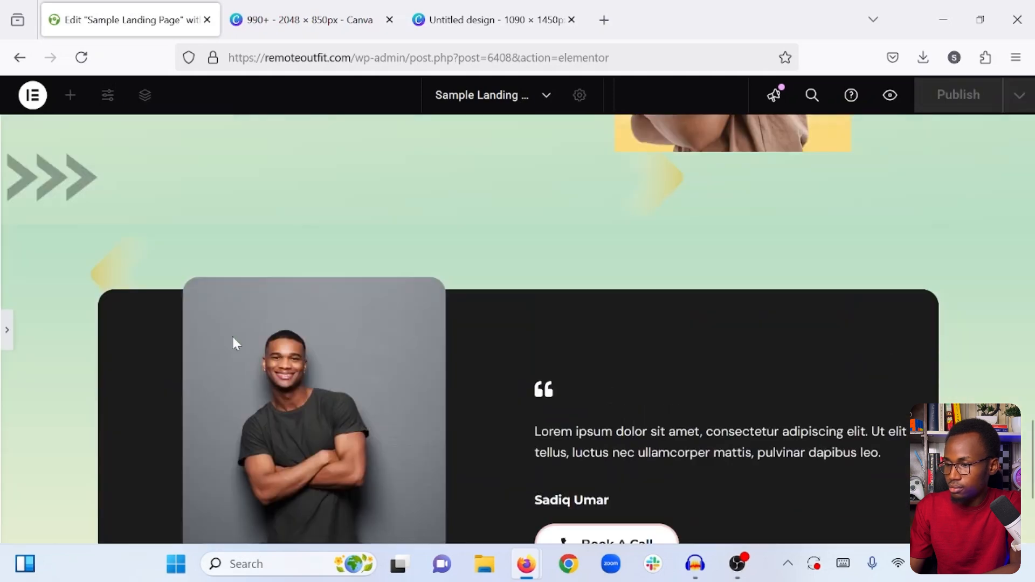
{"action": "scroll", "coordinate": [448, 332], "scroll_direction": "down", "scroll_amount": 1}
{"action": "scroll", "coordinate": [448, 333], "scroll_direction": "up", "scroll_amount": 2}
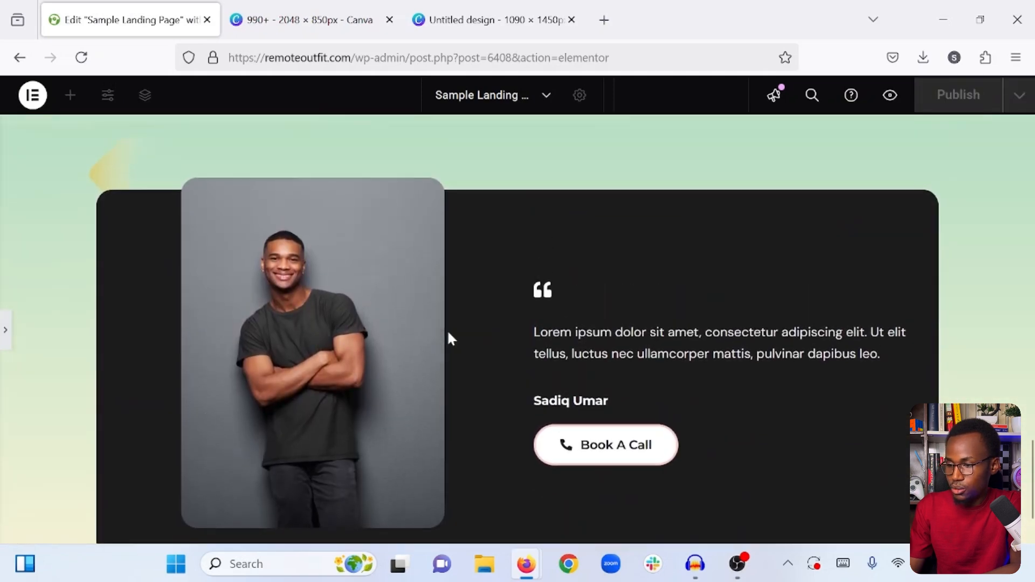
{"action": "scroll", "coordinate": [448, 332], "scroll_direction": "down", "scroll_amount": 2}
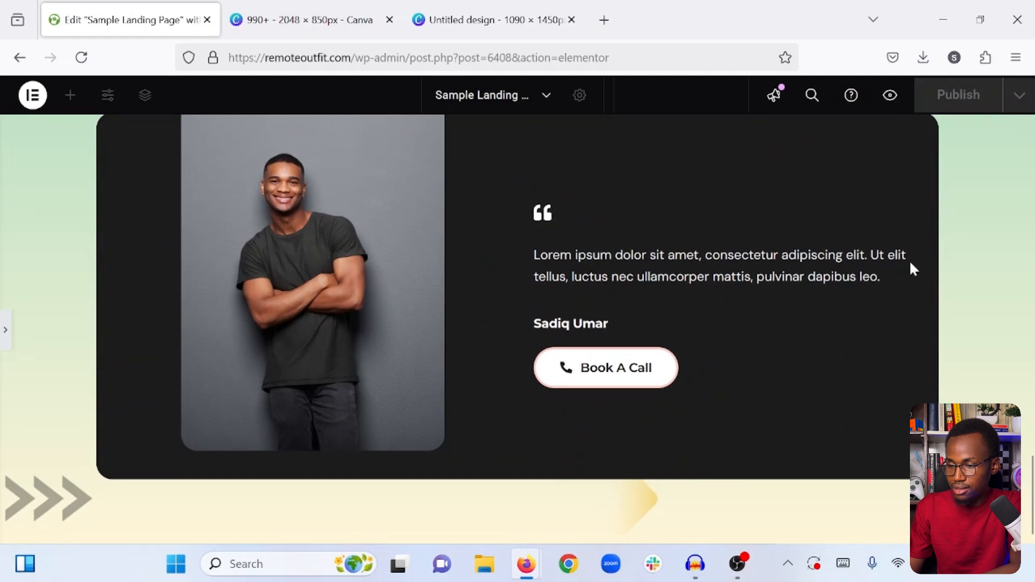
{"action": "left_click", "coordinate": [2, 328]}
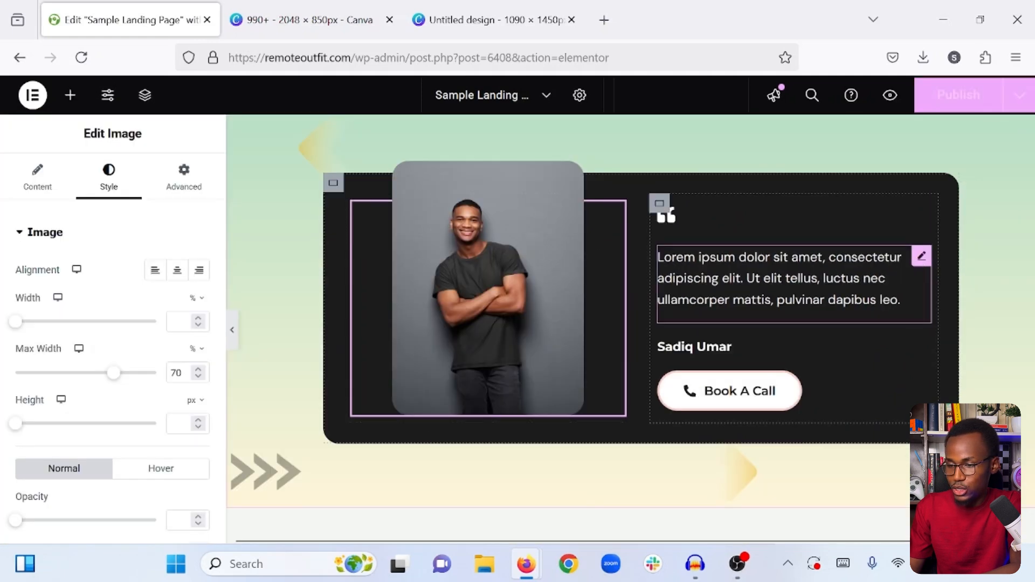
- Repeat the lorem ipsum text in the dark testimonial box so both copies run as one paragraph, and publish the page
{"action": "left_click", "coordinate": [922, 257]}
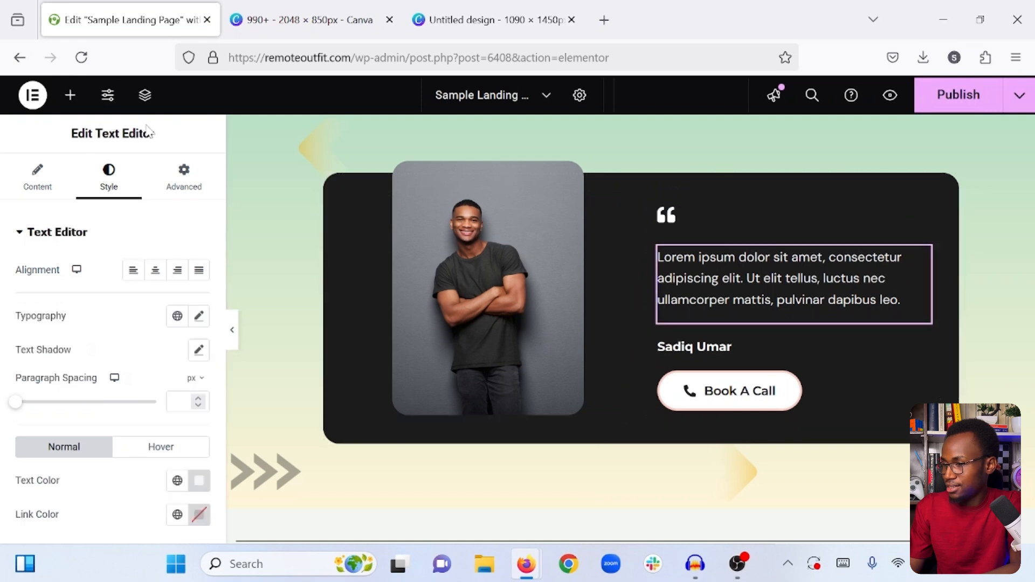
{"action": "left_click", "coordinate": [37, 172]}
{"action": "key", "text": "ctrl+a"}
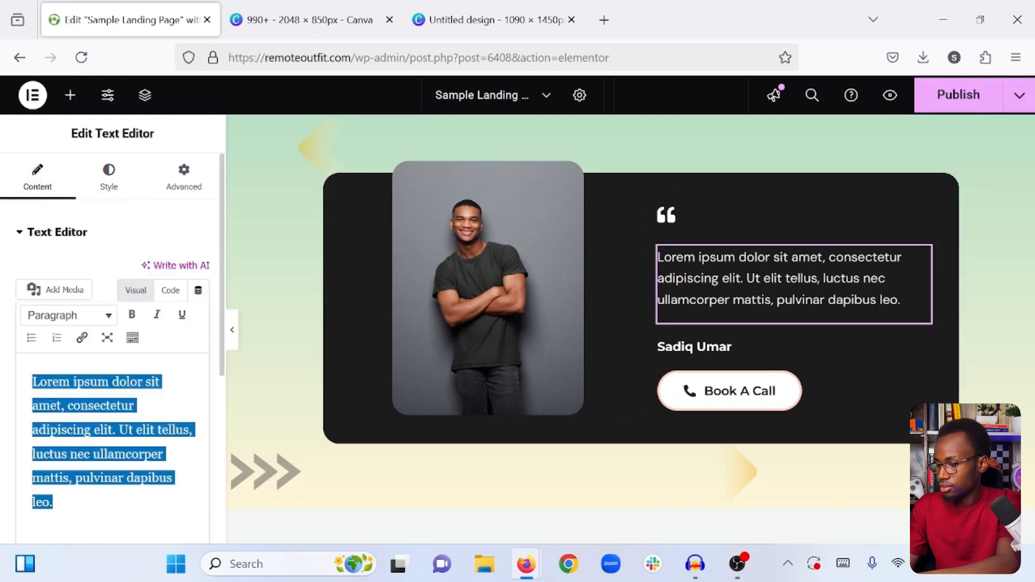
{"action": "key", "text": "ctrl+c"}
{"action": "key", "text": "Right"}
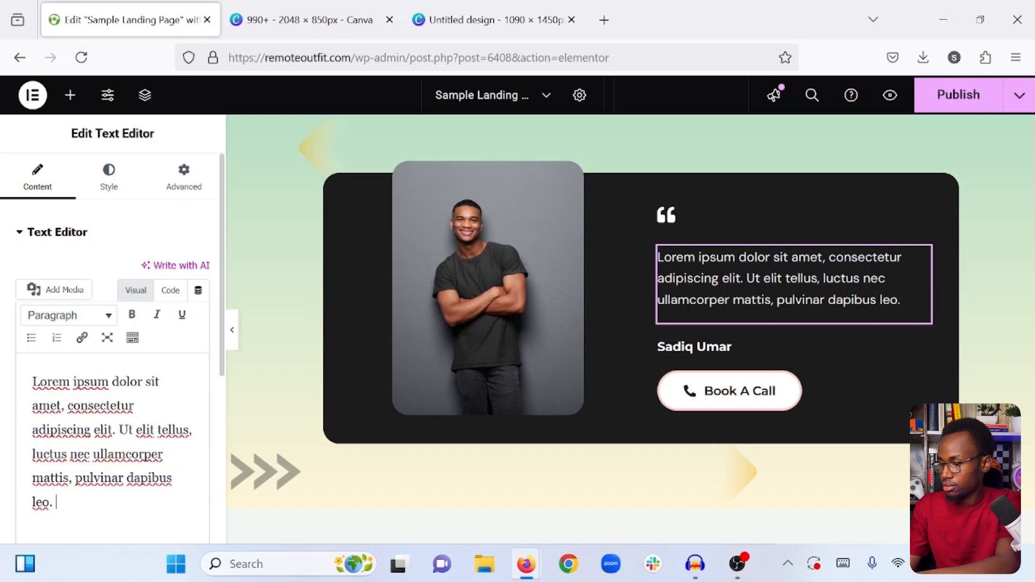
{"action": "key", "text": "ctrl+v"}
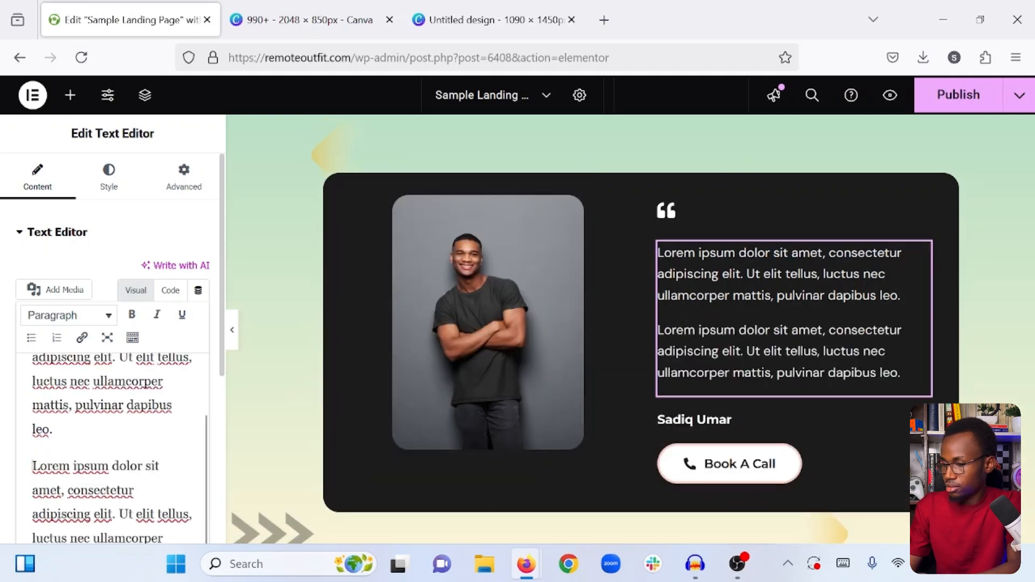
{"action": "key", "text": "BackSpace"}
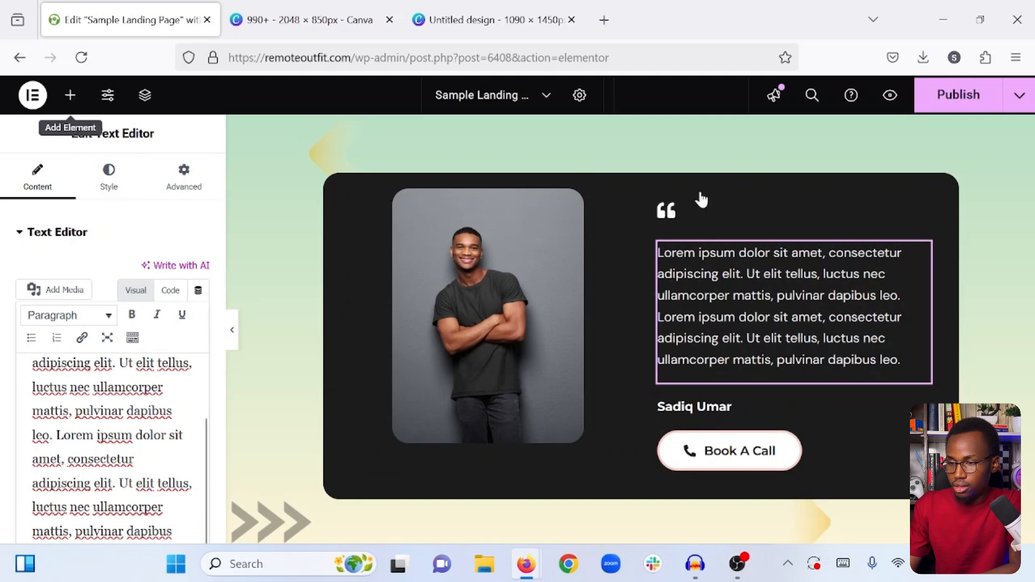
{"action": "left_click", "coordinate": [958, 92]}
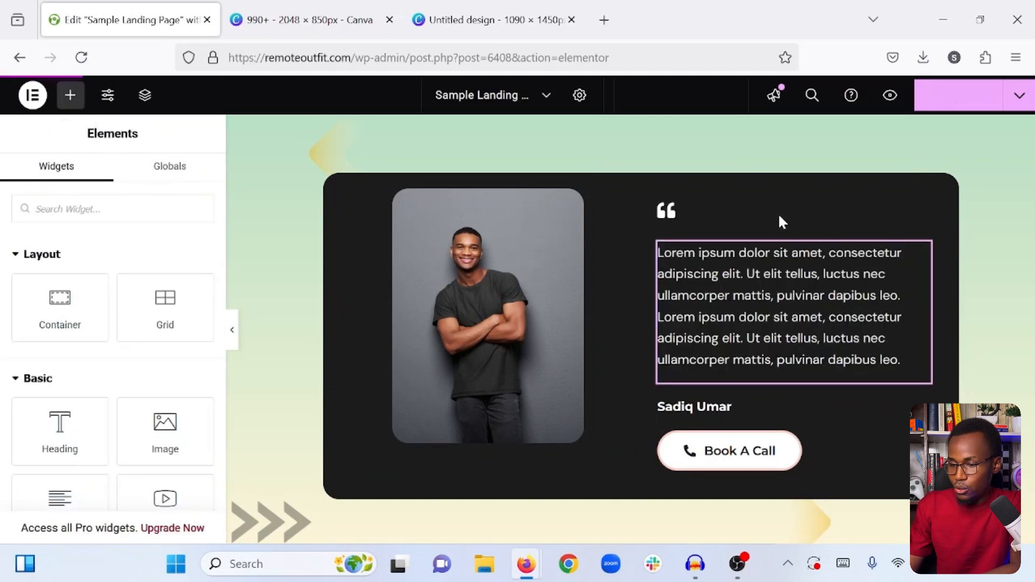
- Add a new single-column Flexbox container below the testimonial section
{"action": "scroll", "coordinate": [617, 360], "scroll_direction": "down", "scroll_amount": 5}
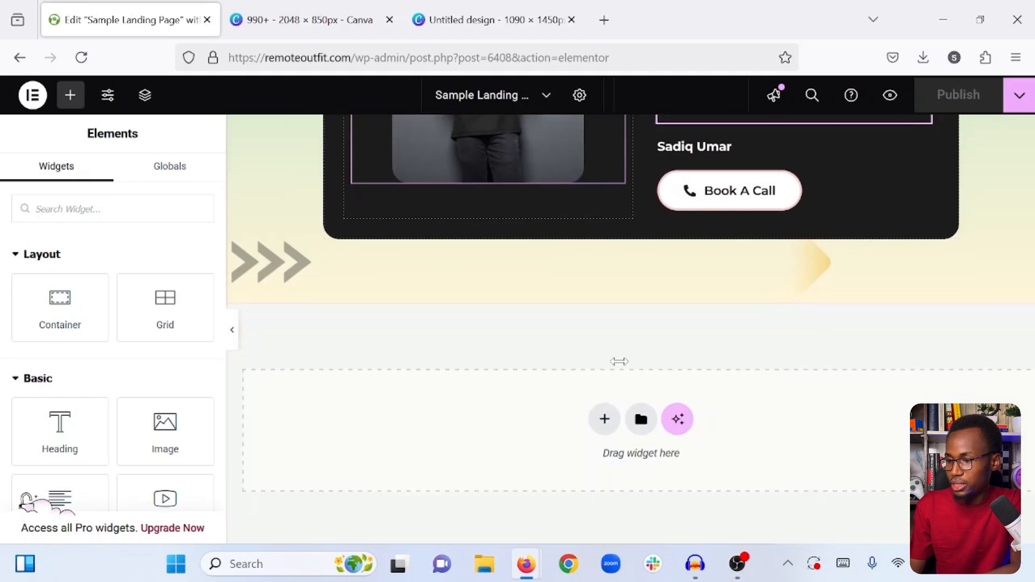
{"action": "left_click", "coordinate": [603, 411]}
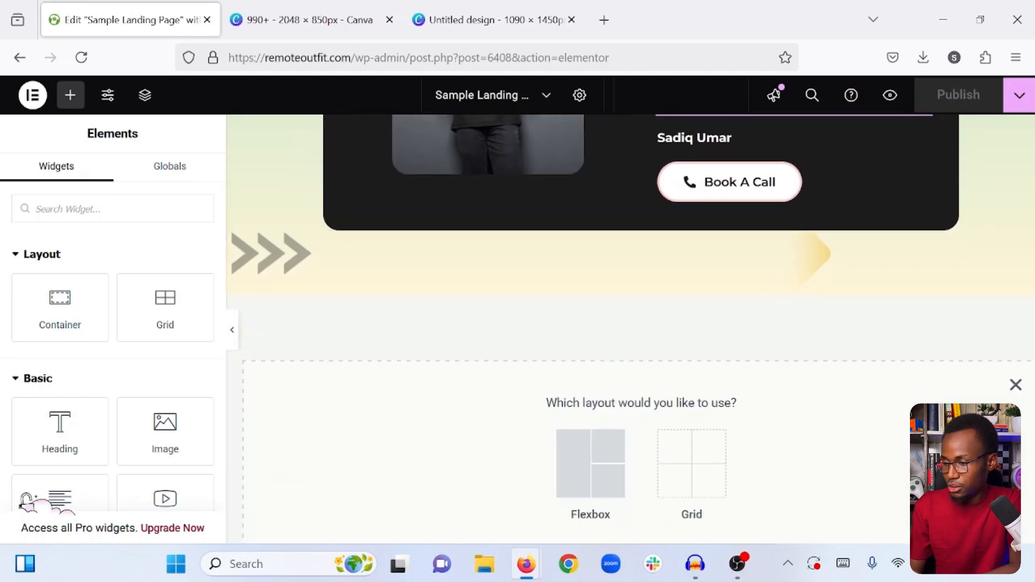
{"action": "left_click", "coordinate": [576, 462]}
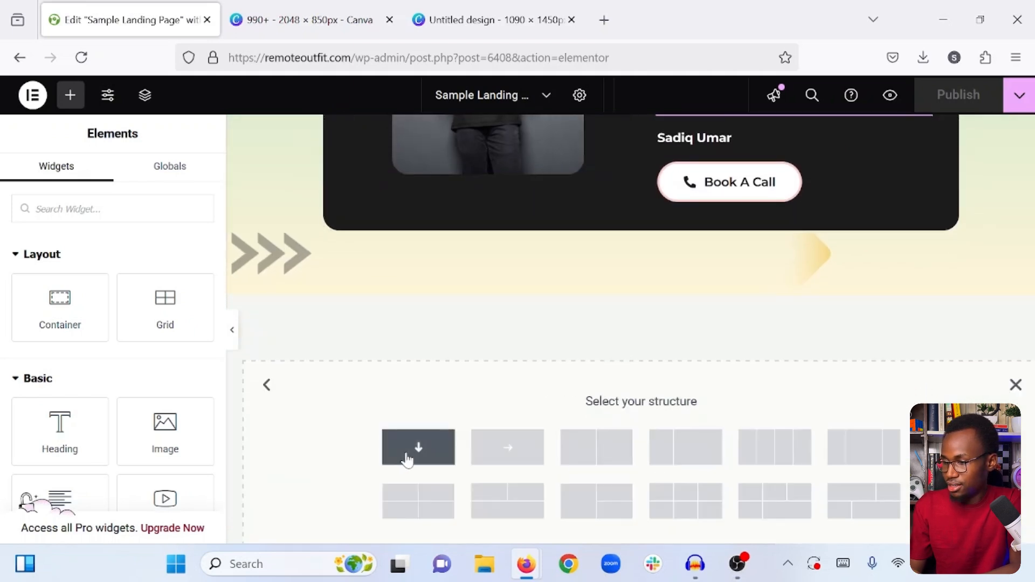
- Copy the yellow gradient "What we do" section container and paste its style onto the new empty container
{"action": "scroll", "coordinate": [555, 330], "scroll_direction": "up", "scroll_amount": 10}
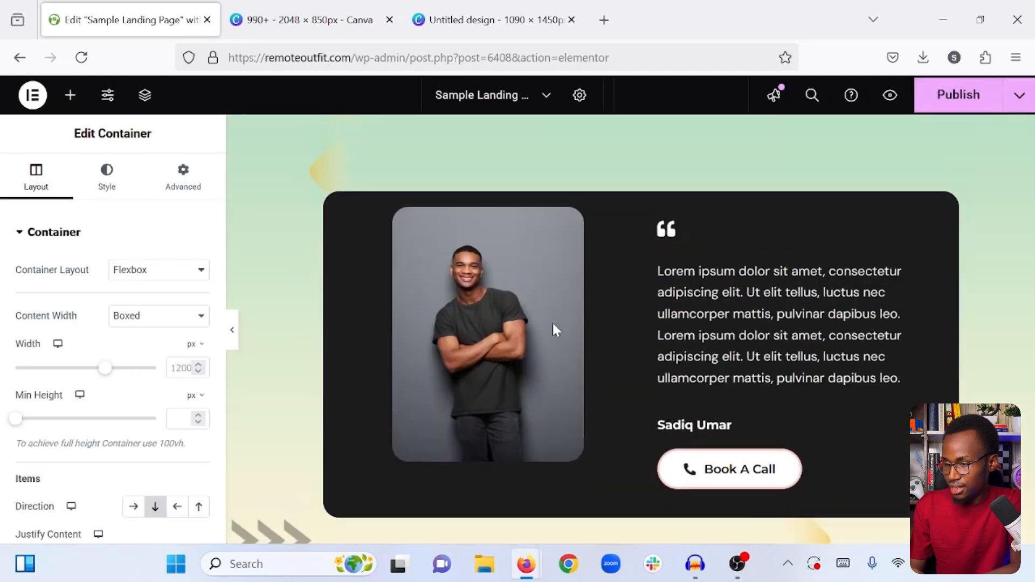
{"action": "scroll", "coordinate": [552, 326], "scroll_direction": "up", "scroll_amount": 7}
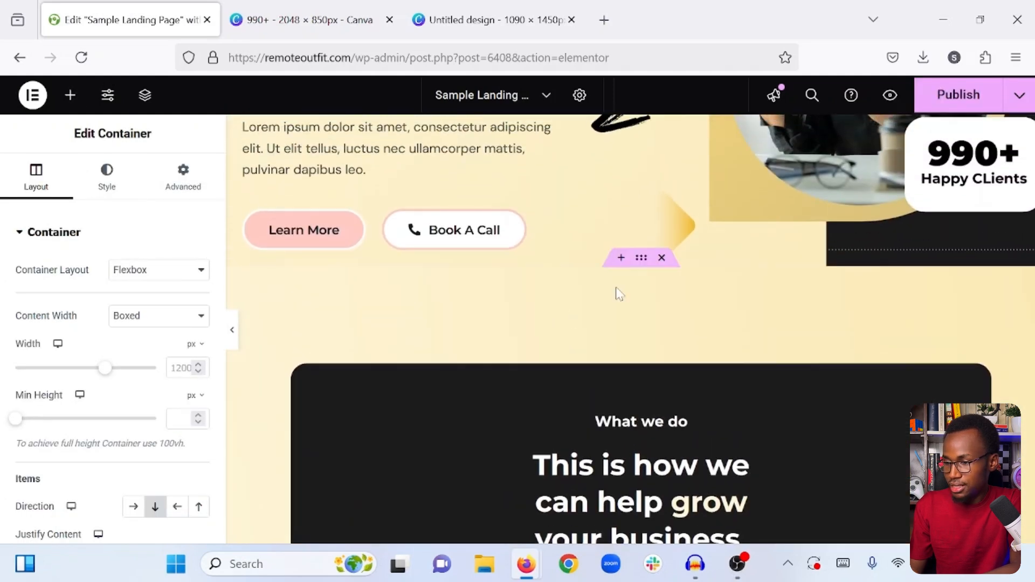
{"action": "right_click", "coordinate": [641, 259]}
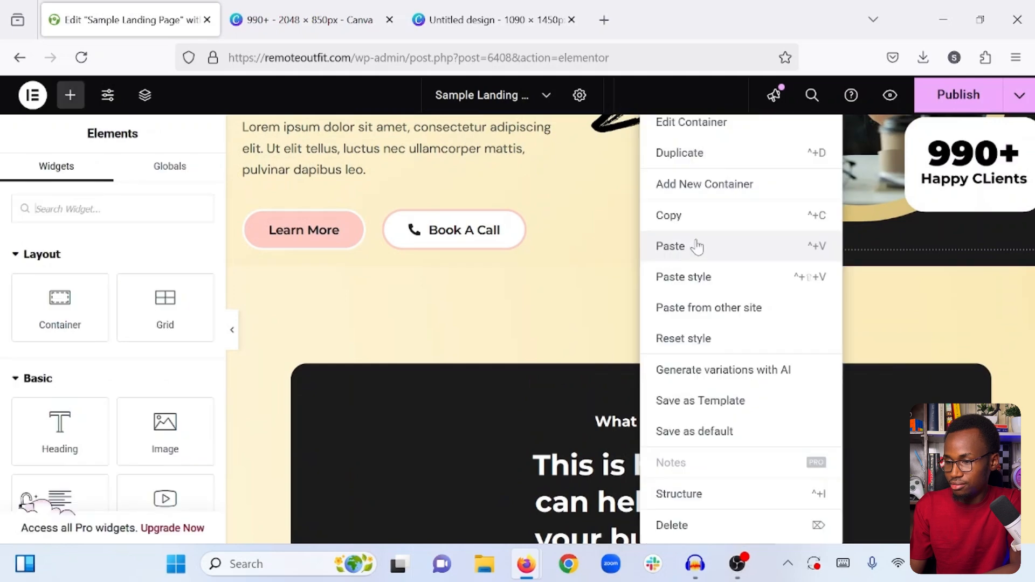
{"action": "left_click", "coordinate": [711, 225]}
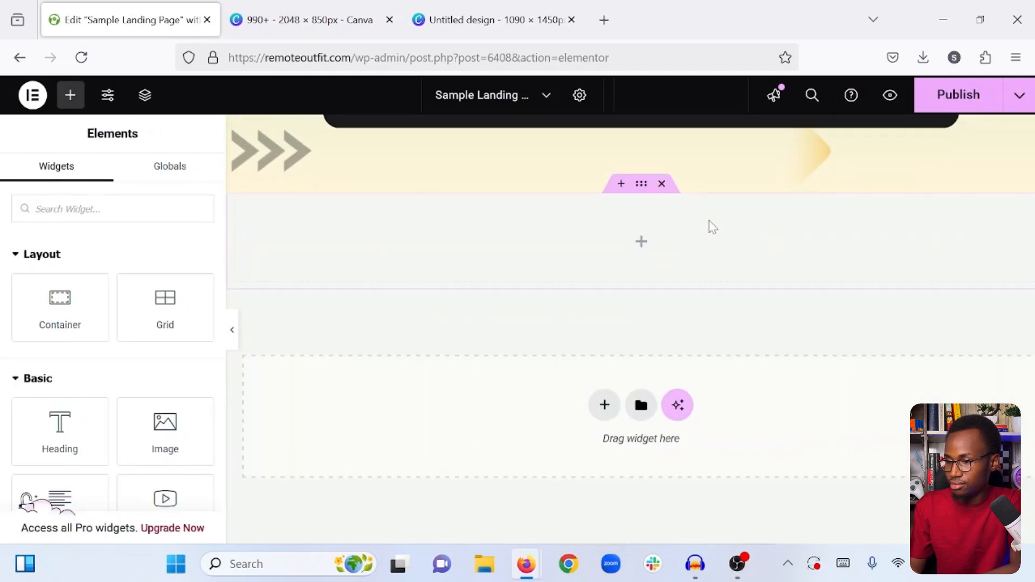
{"action": "right_click", "coordinate": [640, 186]}
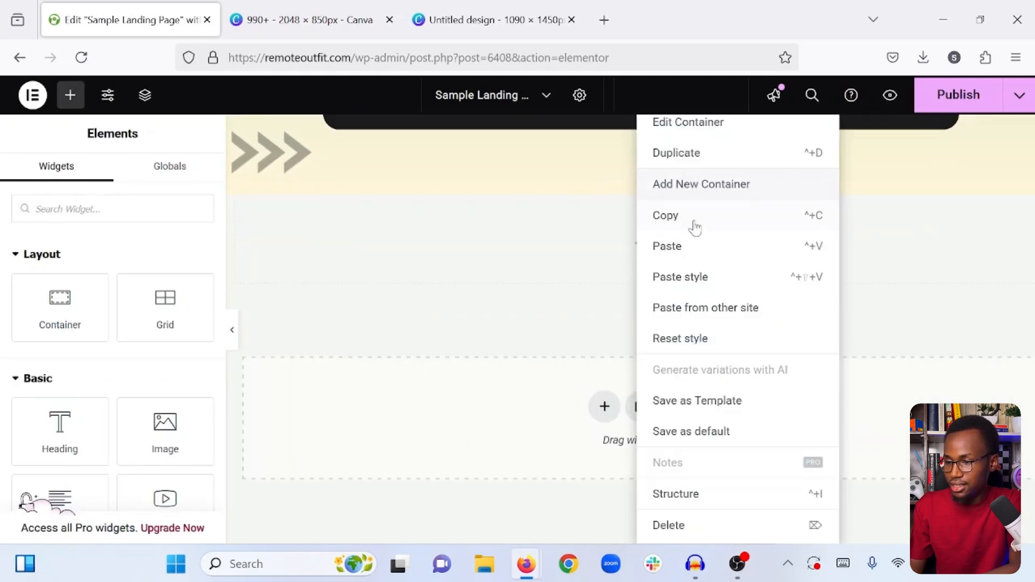
{"action": "left_click", "coordinate": [678, 277]}
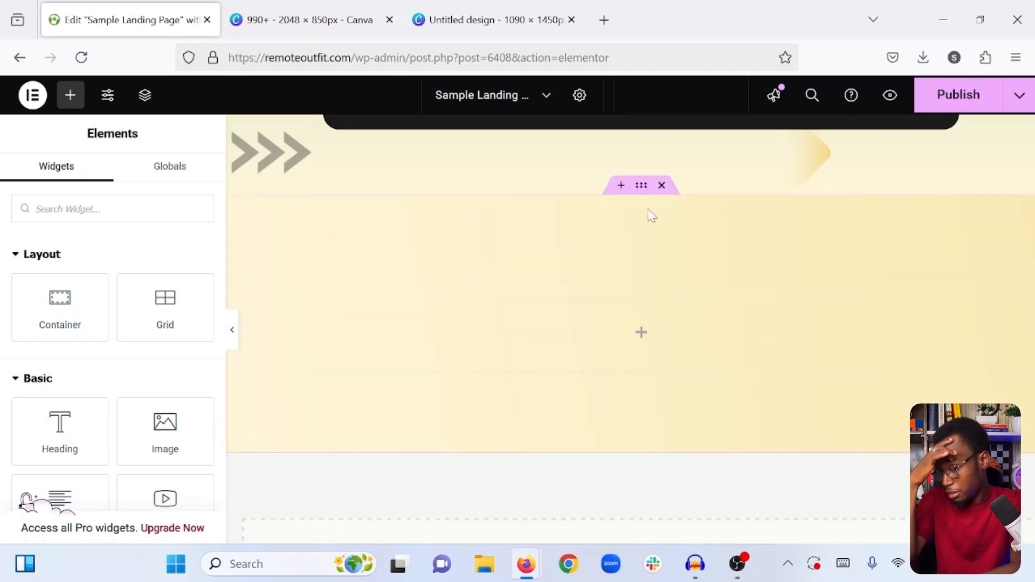
- Change the new container's background to the Classic type with color #1c1c1c
{"action": "left_click", "coordinate": [640, 189]}
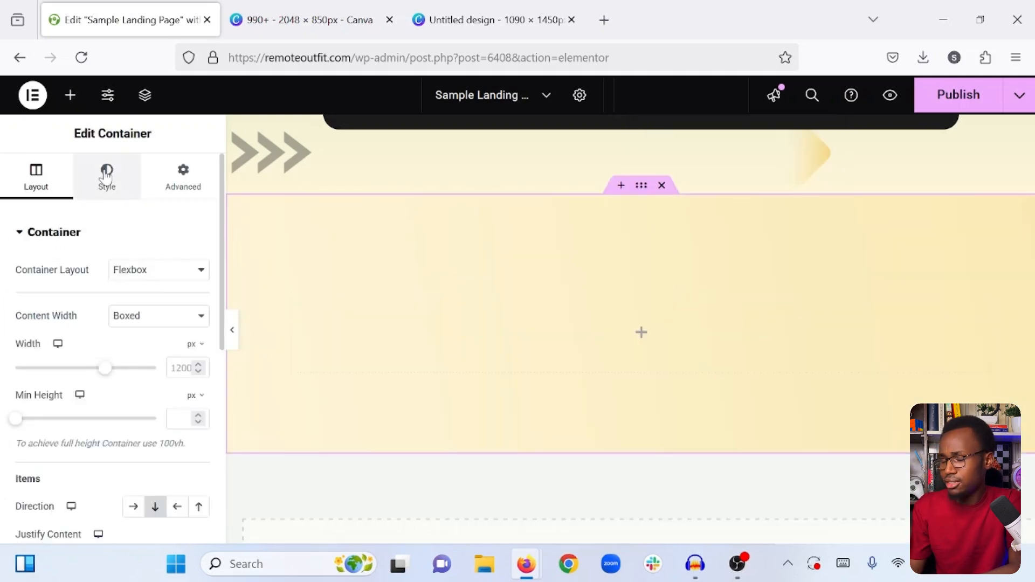
{"action": "left_click", "coordinate": [107, 178]}
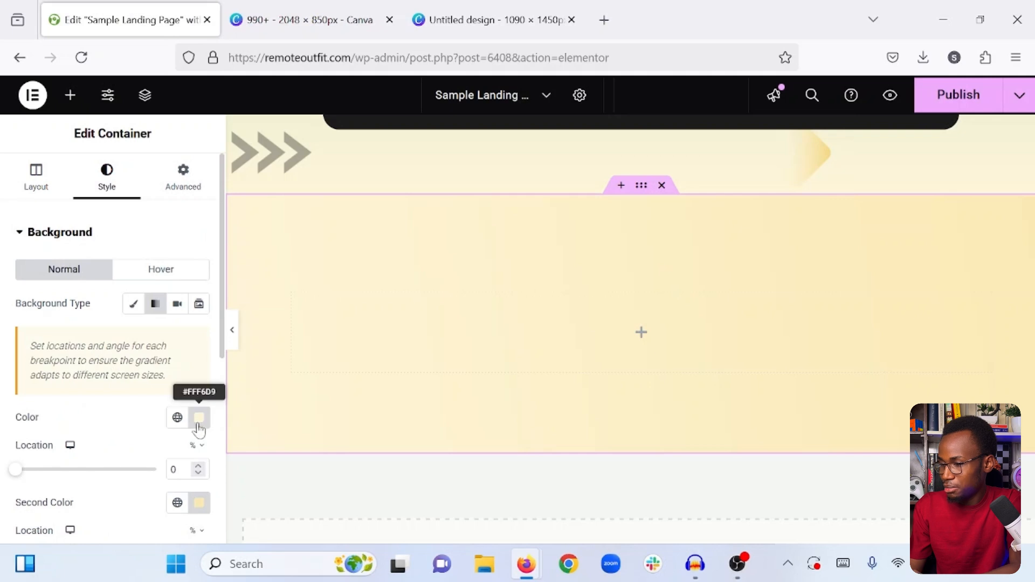
{"action": "left_click", "coordinate": [130, 305]}
{"action": "left_click", "coordinate": [198, 338]}
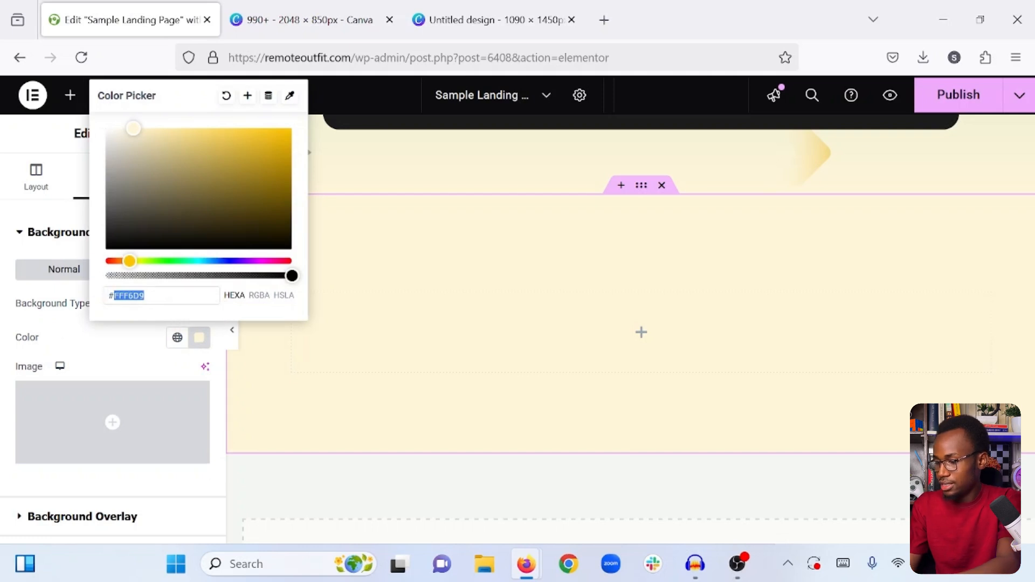
{"action": "type", "text": "#1c1c1c"}
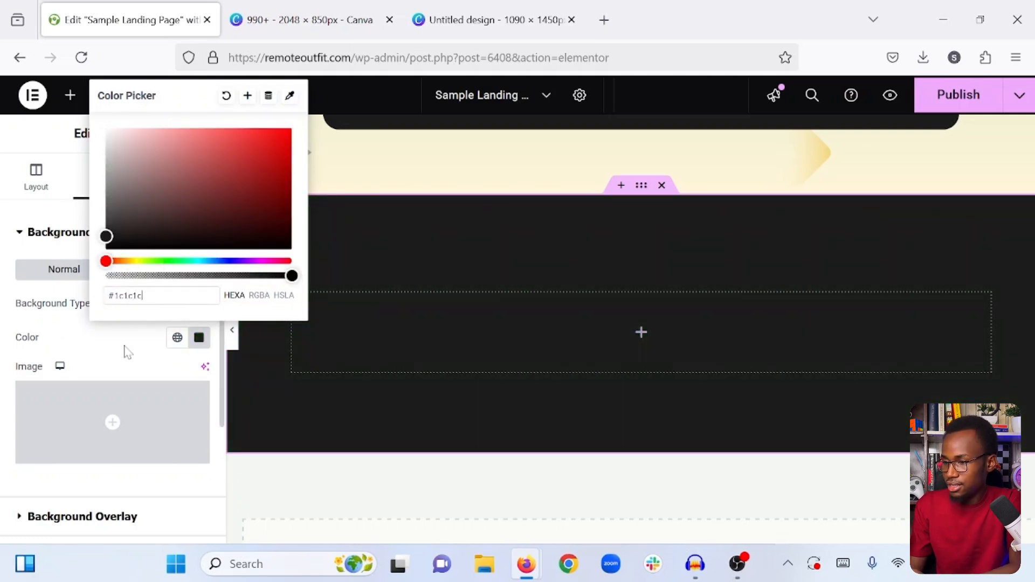
- Set the new dark container's top and bottom padding to 40 px
{"action": "left_click", "coordinate": [128, 351]}
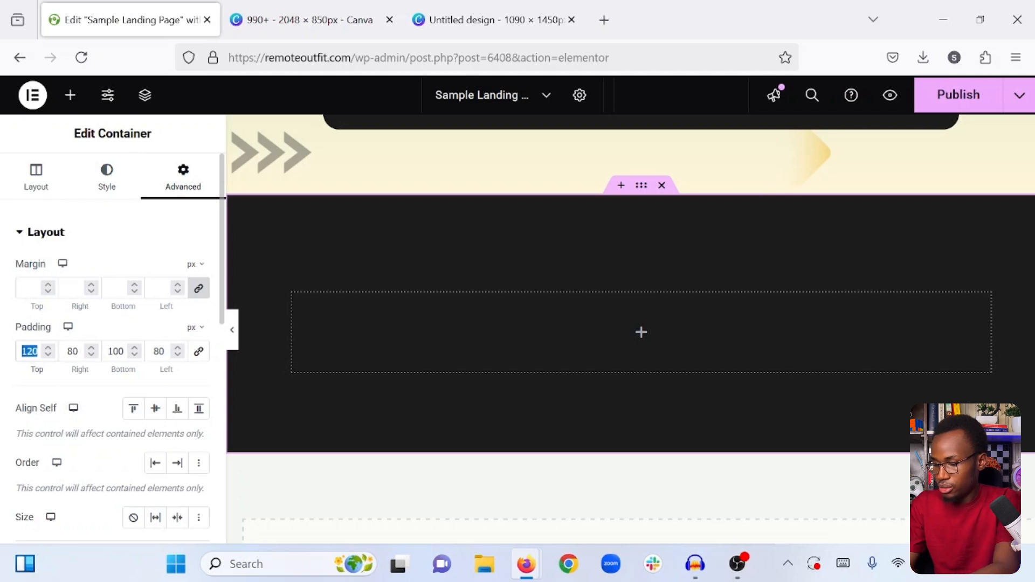
{"action": "type", "text": "40"}
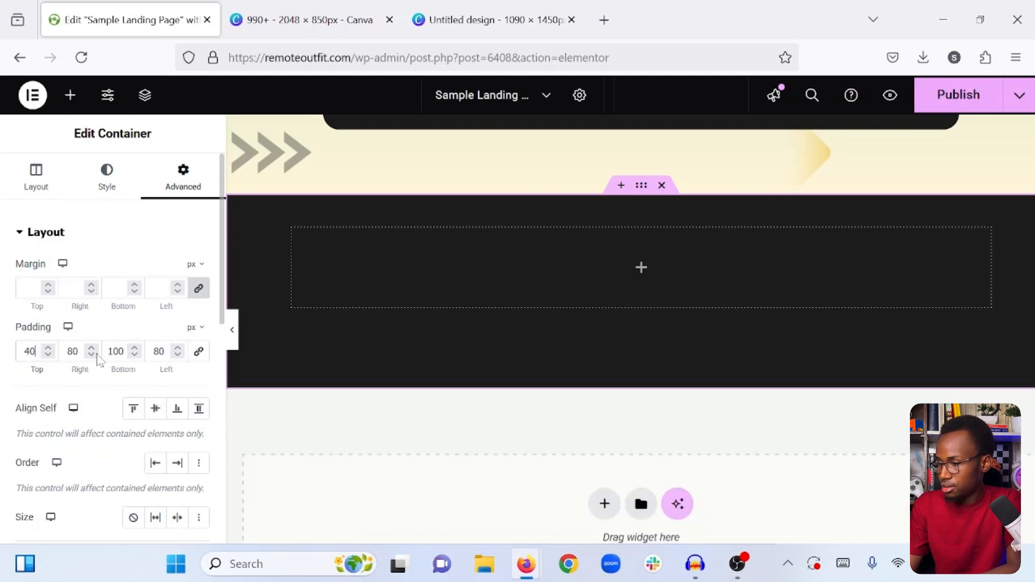
{"action": "key", "text": "Tab"}
{"action": "key", "text": "Tab"}
{"action": "type", "text": "40"}
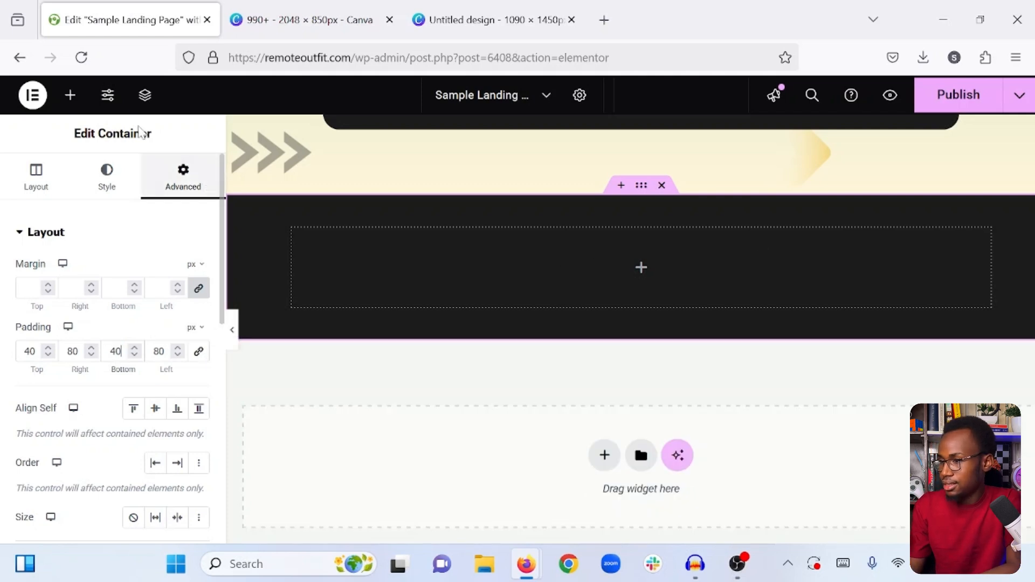
- Insert an inner container into the dark section and duplicate it
{"action": "left_click", "coordinate": [72, 96]}
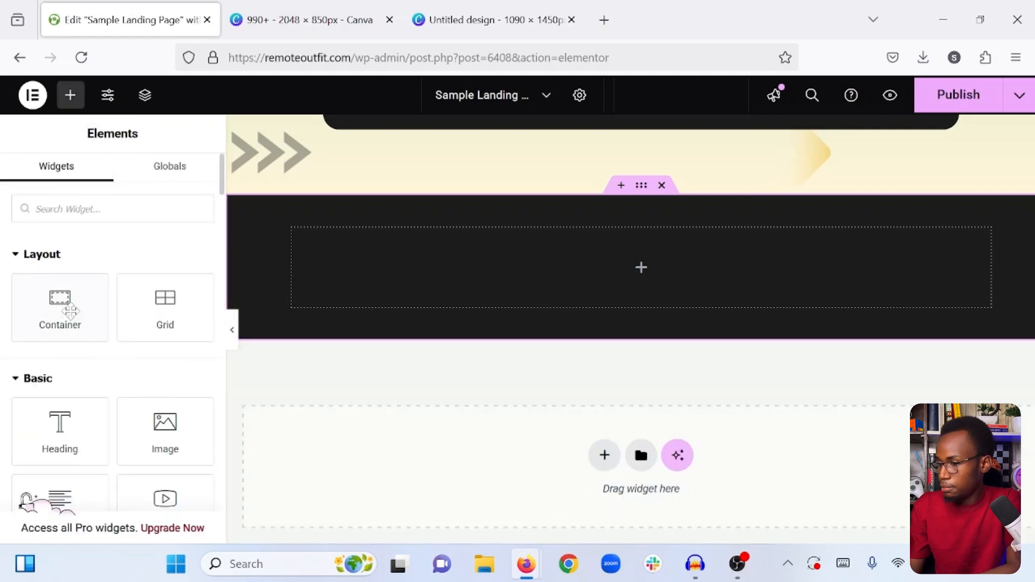
{"action": "left_click_drag", "start_coordinate": [65, 305], "coordinate": [507, 266]}
{"action": "right_click", "coordinate": [298, 240]}
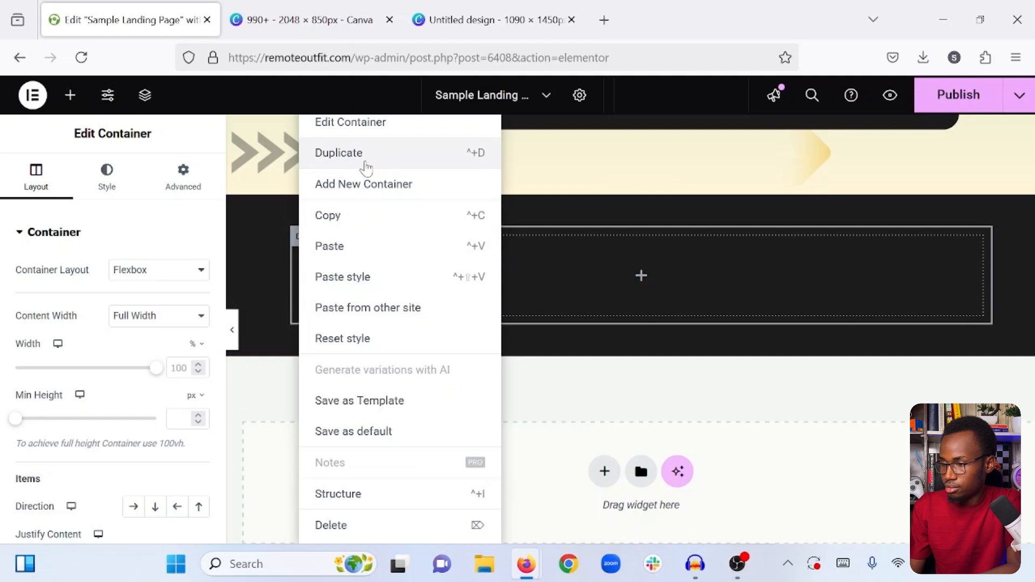
{"action": "left_click", "coordinate": [366, 167]}
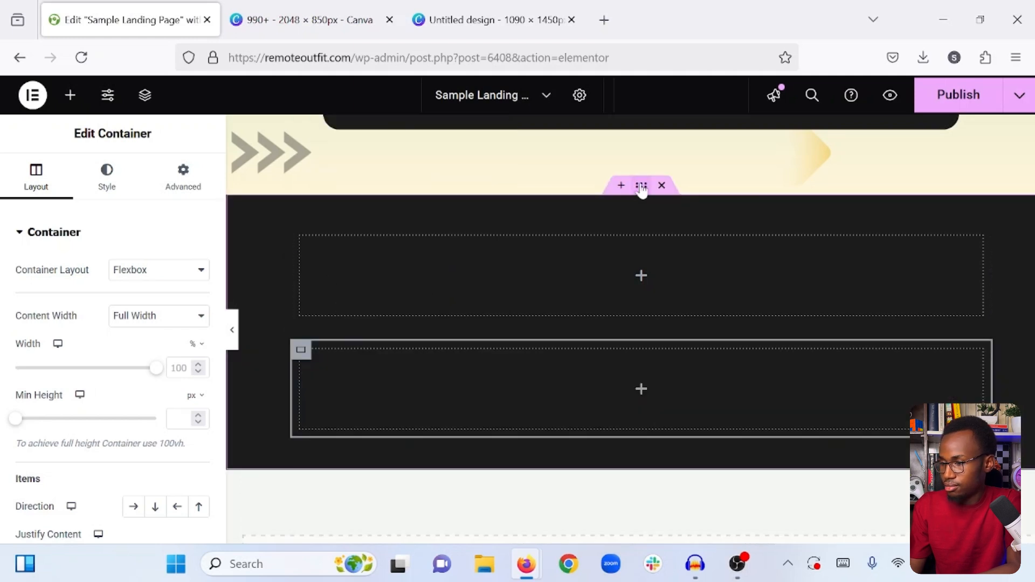
- Set the dark section container's direction to Row - horizontal so its two inner containers sit side by side
{"action": "left_click", "coordinate": [623, 197]}
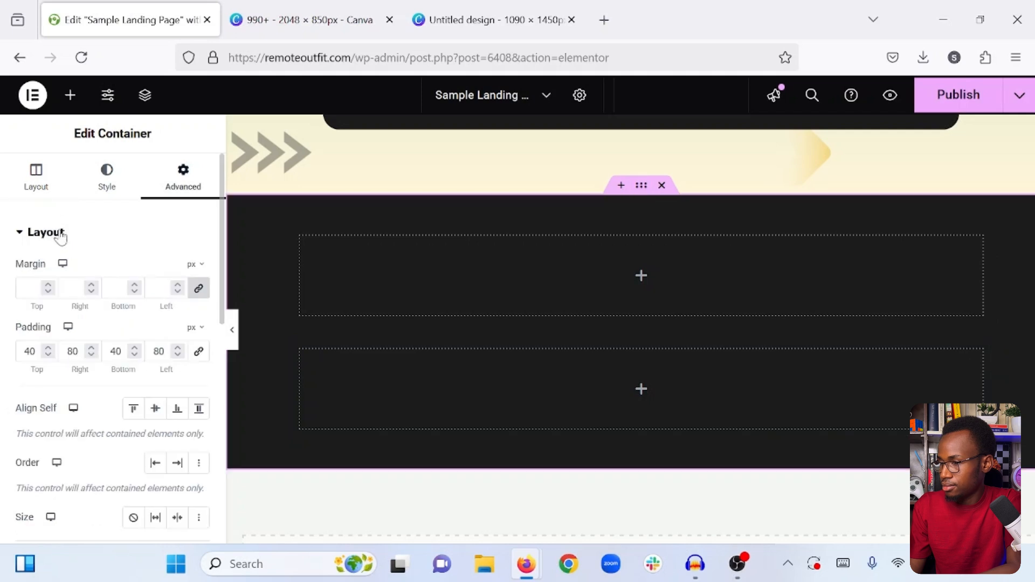
{"action": "left_click", "coordinate": [5, 182]}
{"action": "scroll", "coordinate": [81, 351], "scroll_direction": "down", "scroll_amount": 2}
{"action": "left_click", "coordinate": [138, 386]}
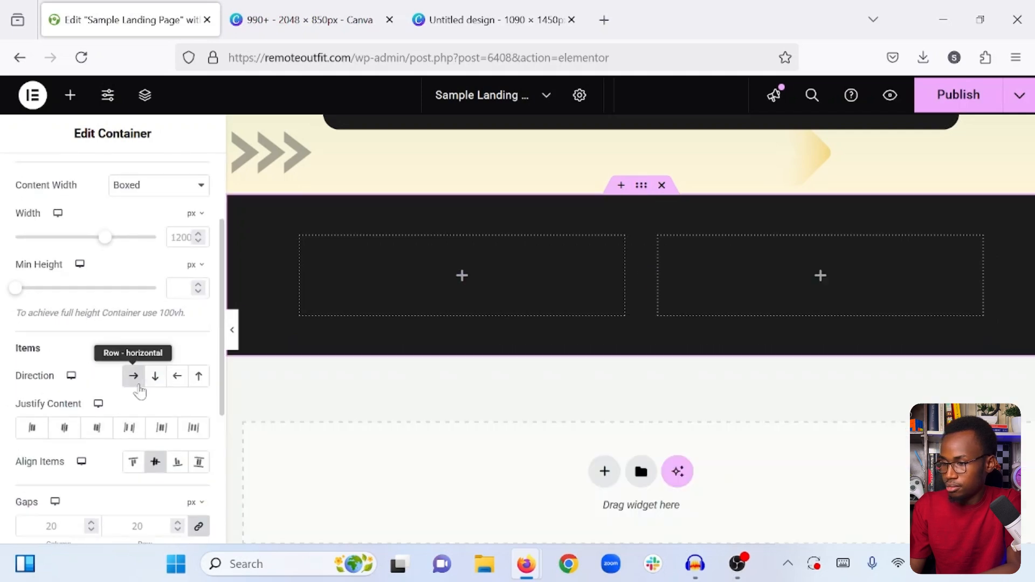
- Copy the author name heading from the testimonial box and paste it into the first inner container of the dark section
{"action": "left_click", "coordinate": [462, 276]}
{"action": "scroll", "coordinate": [699, 311], "scroll_direction": "up", "scroll_amount": 6}
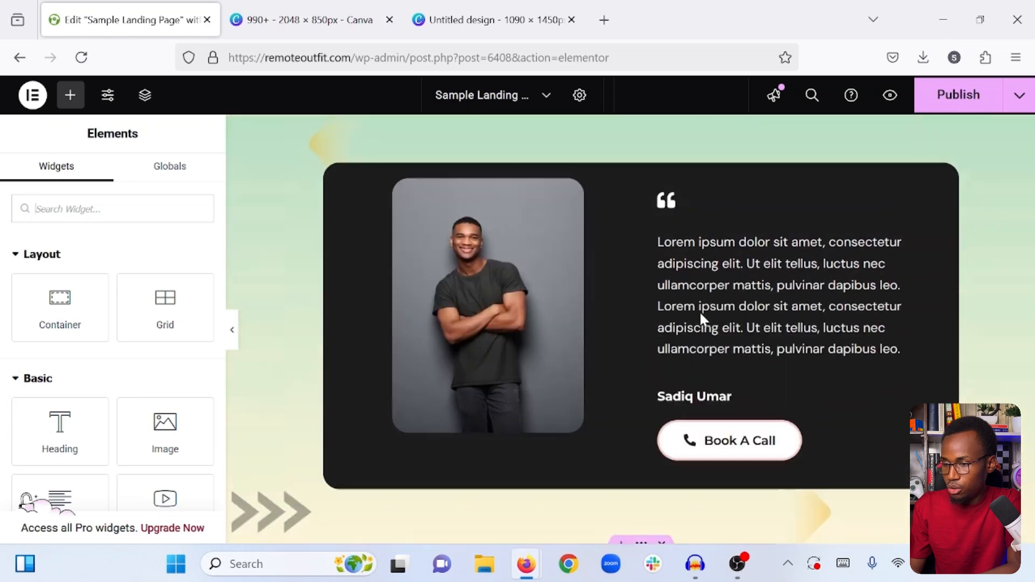
{"action": "right_click", "coordinate": [694, 412]}
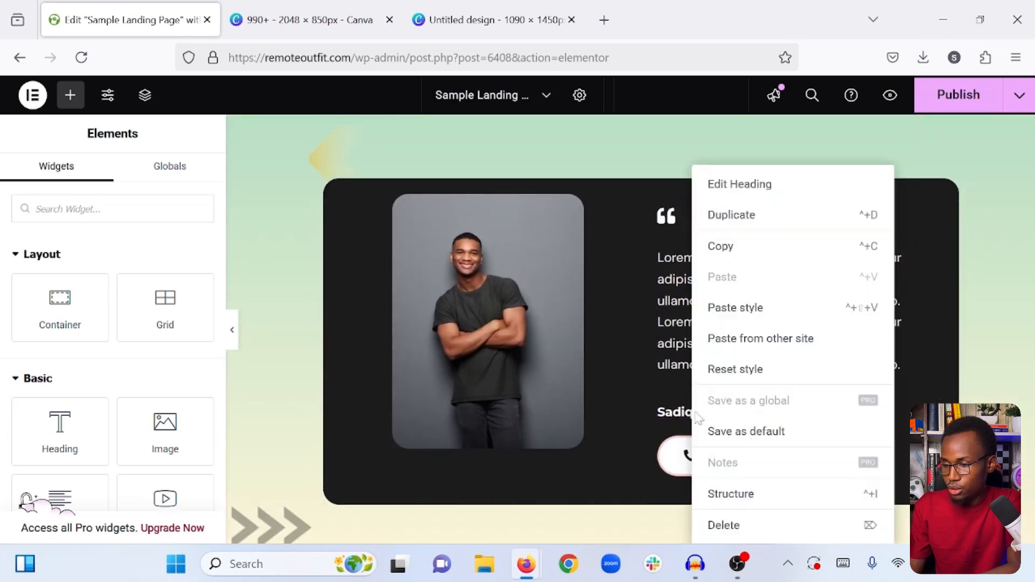
{"action": "left_click", "coordinate": [735, 244]}
{"action": "scroll", "coordinate": [735, 264], "scroll_direction": "down", "scroll_amount": 8}
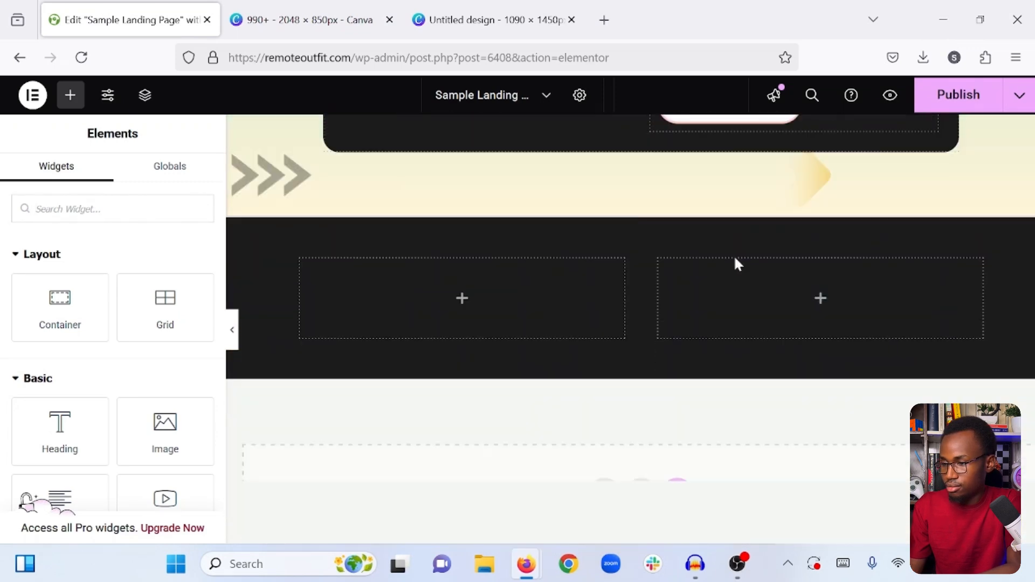
{"action": "right_click", "coordinate": [468, 244]}
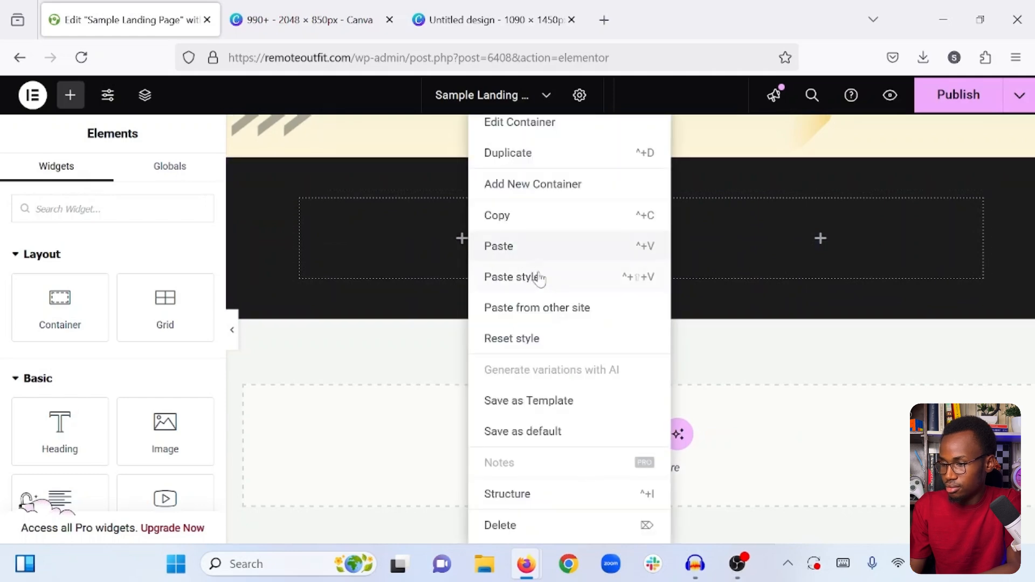
{"action": "left_click", "coordinate": [516, 248]}
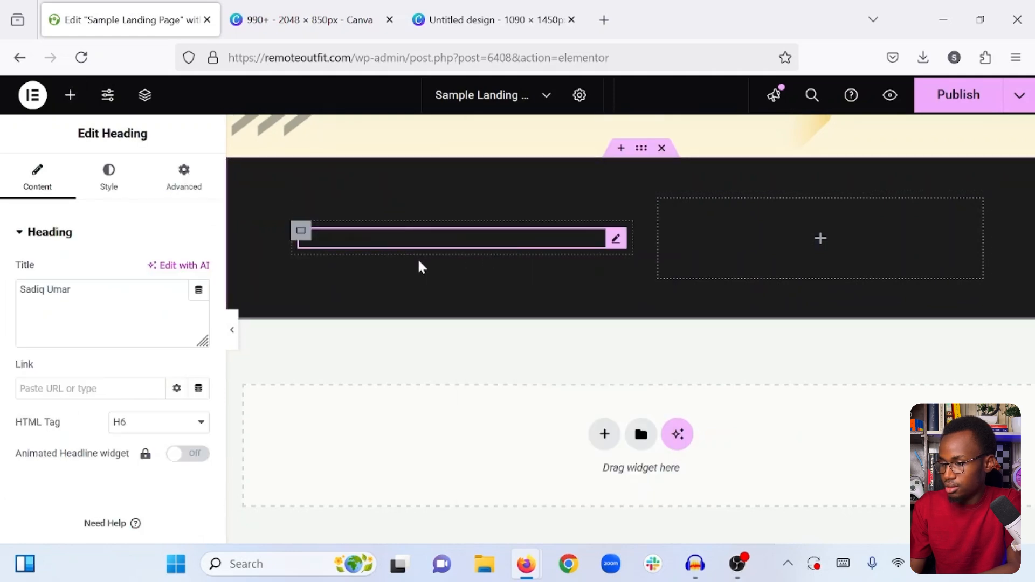
- Copy the "This is how we can help grow your business." heading and paste it below the author name heading in the dark section
{"action": "scroll", "coordinate": [659, 230], "scroll_direction": "up", "scroll_amount": 15}
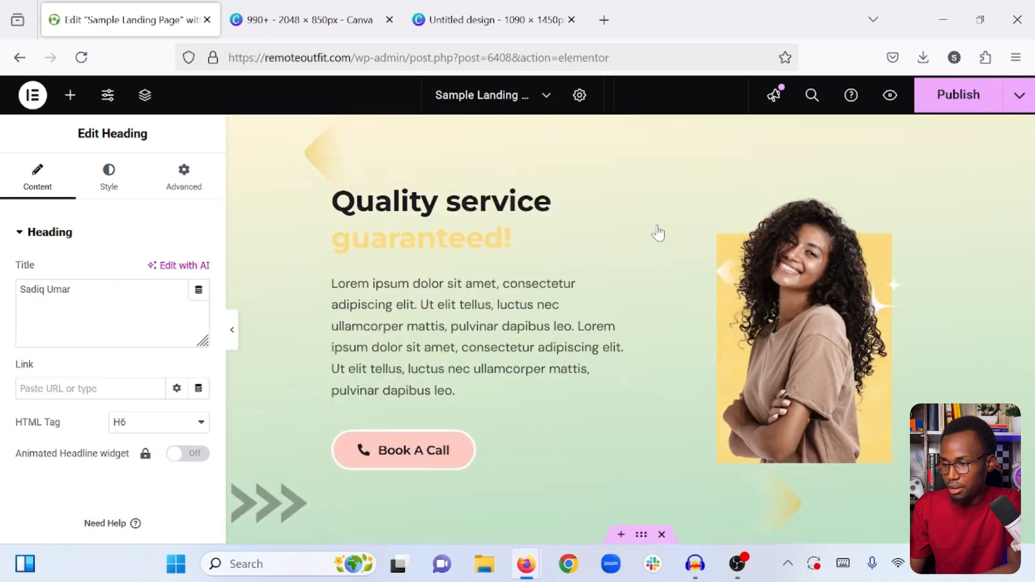
{"action": "scroll", "coordinate": [659, 231], "scroll_direction": "down", "scroll_amount": 1}
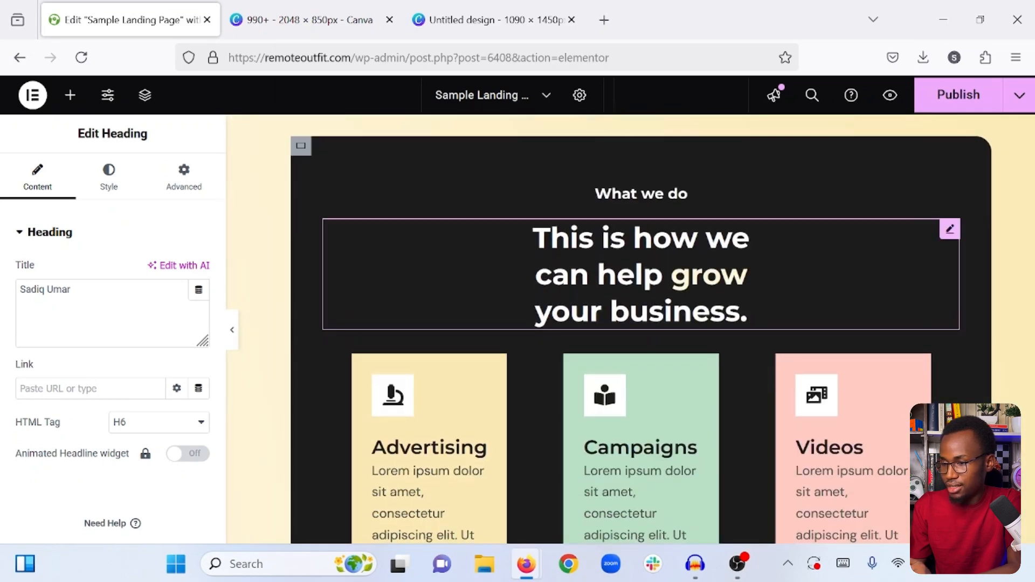
{"action": "right_click", "coordinate": [636, 231]}
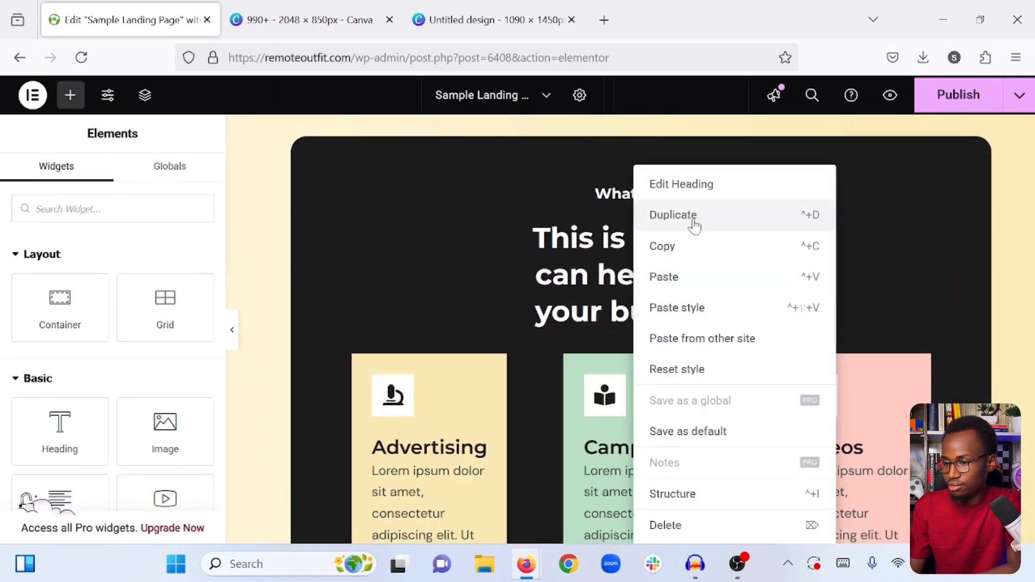
{"action": "left_click", "coordinate": [674, 250]}
{"action": "scroll", "coordinate": [676, 254], "scroll_direction": "down", "scroll_amount": 15}
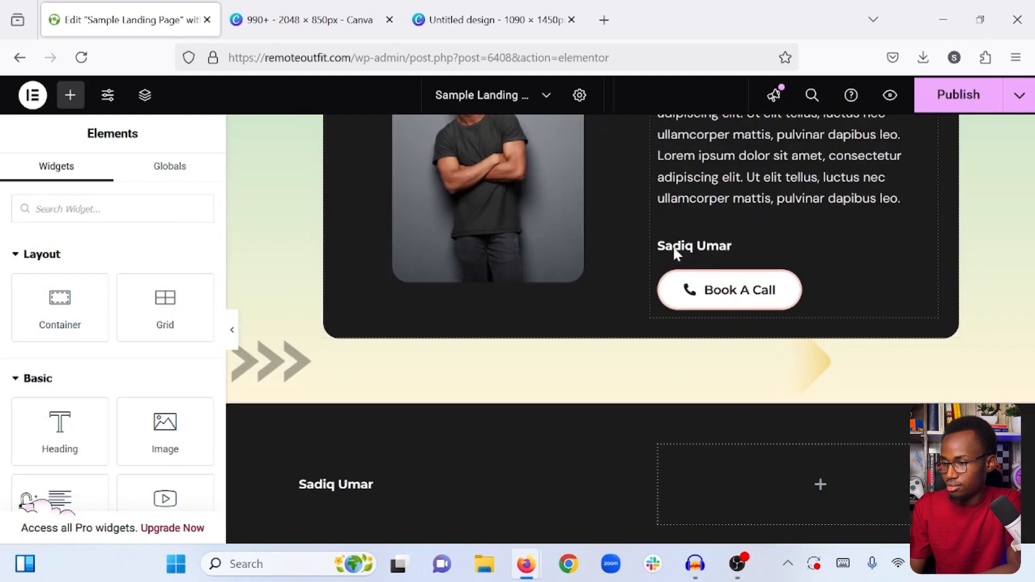
{"action": "scroll", "coordinate": [678, 254], "scroll_direction": "down", "scroll_amount": 1}
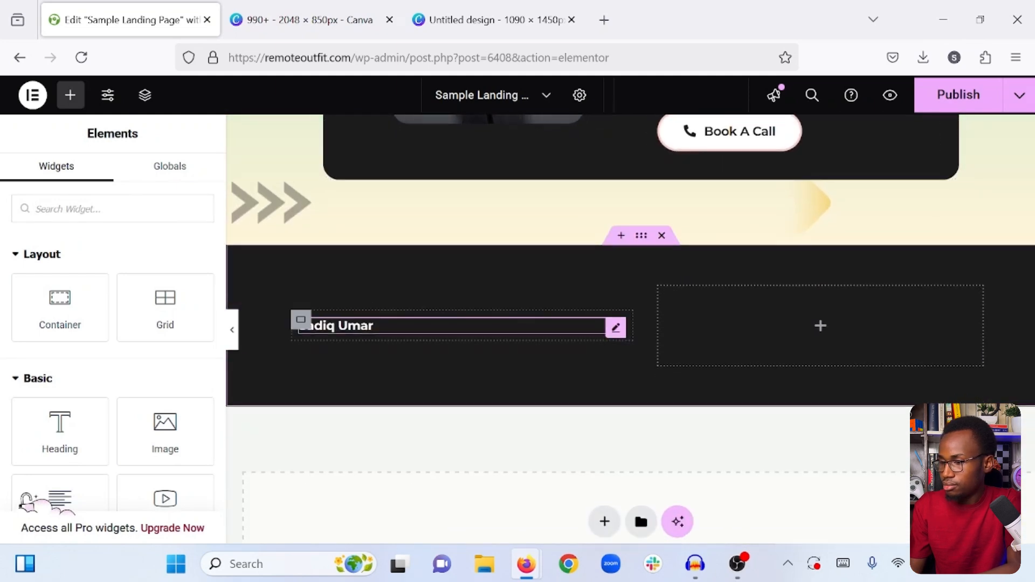
{"action": "right_click", "coordinate": [378, 323]}
{"action": "left_click", "coordinate": [416, 276]}
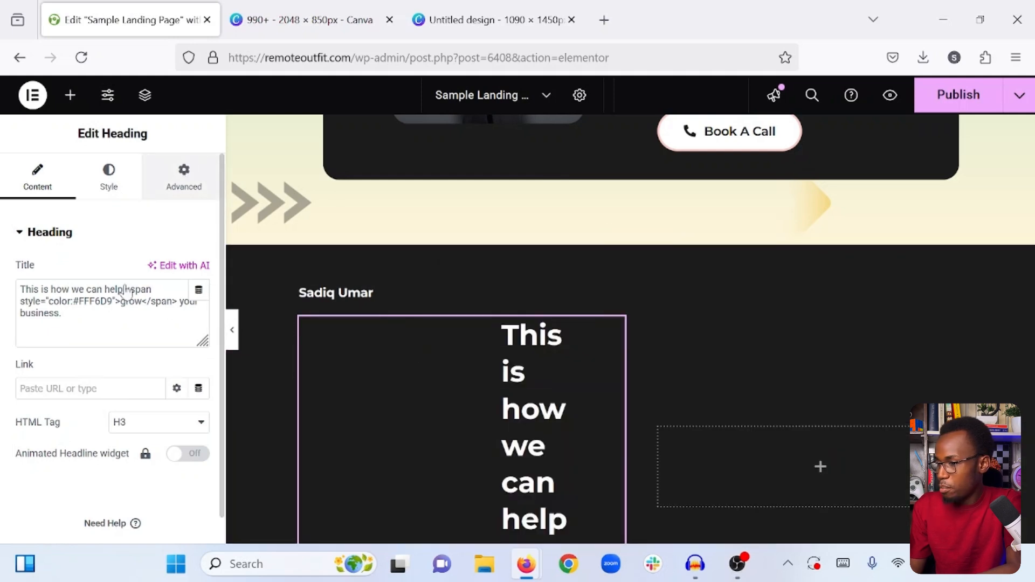
- Set the pasted heading's right and left margins to 0 px and align its text to the left
{"action": "left_click", "coordinate": [184, 178]}
{"action": "double_click", "coordinate": [72, 288]}
{"action": "type", "text": "0"}
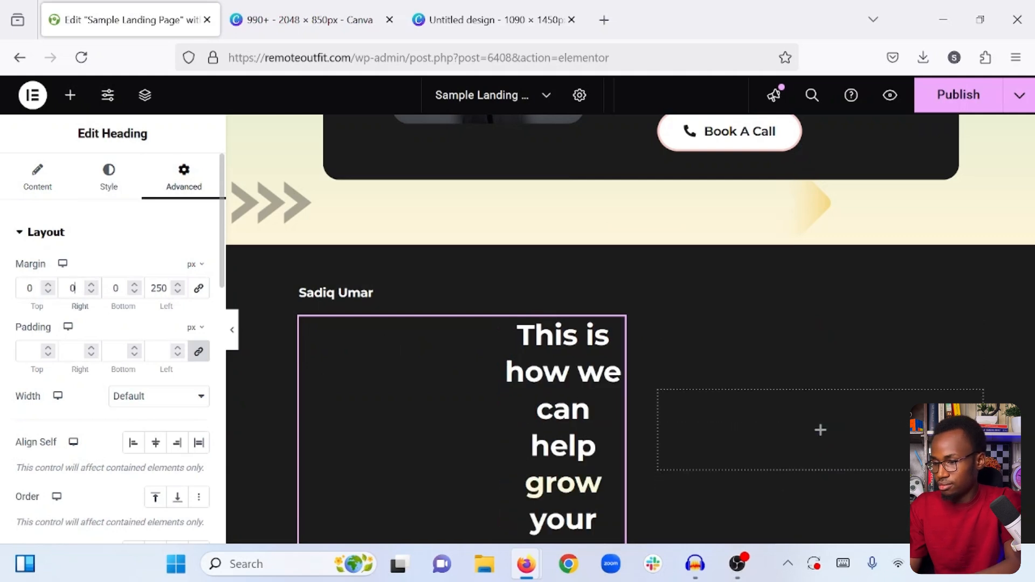
{"action": "type", "text": "0"}
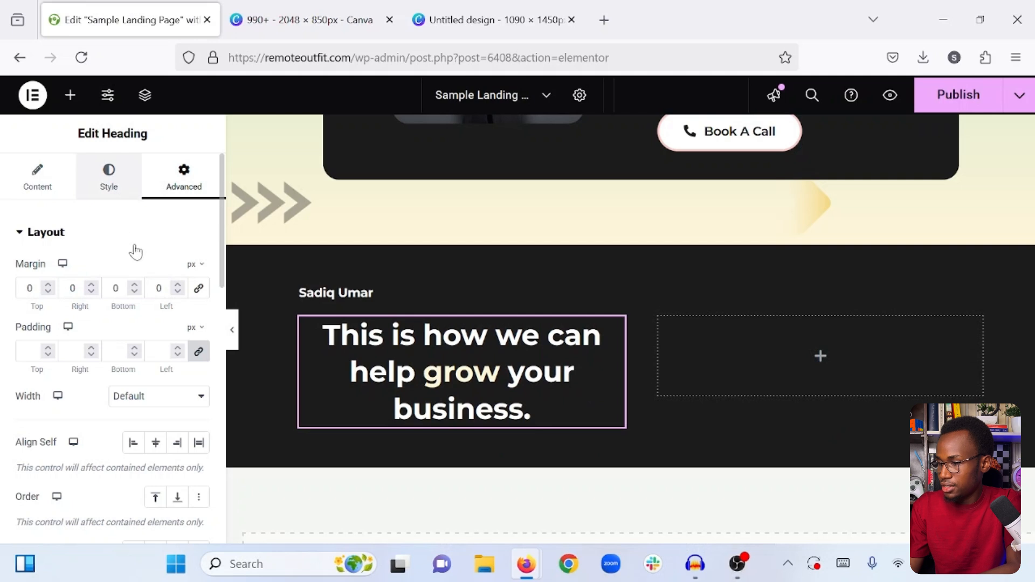
{"action": "left_click", "coordinate": [109, 178]}
{"action": "left_click", "coordinate": [134, 272]}
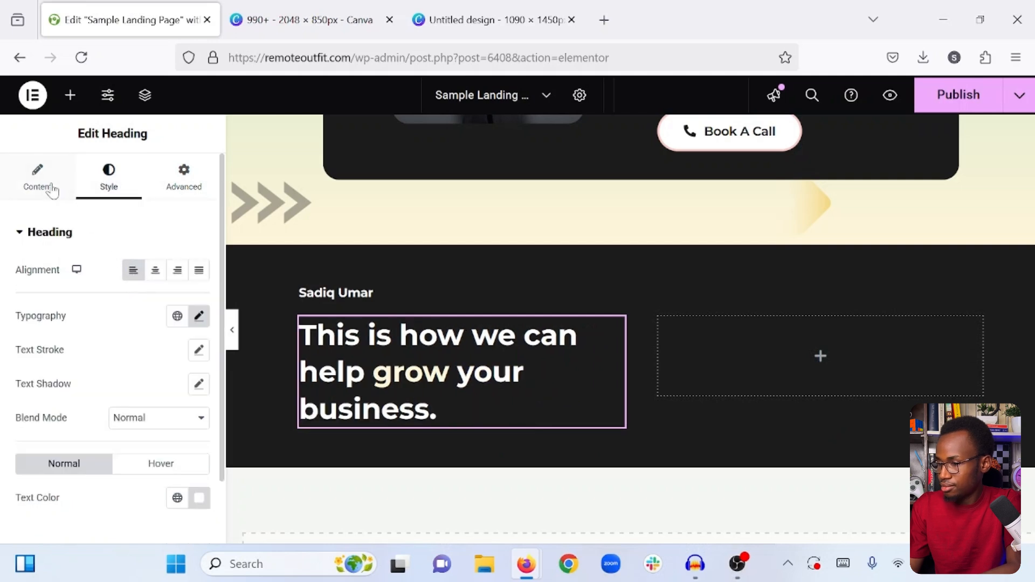
- Replace the pasted large heading's title with "Book a call with us to get started!"
{"action": "left_click", "coordinate": [53, 187]}
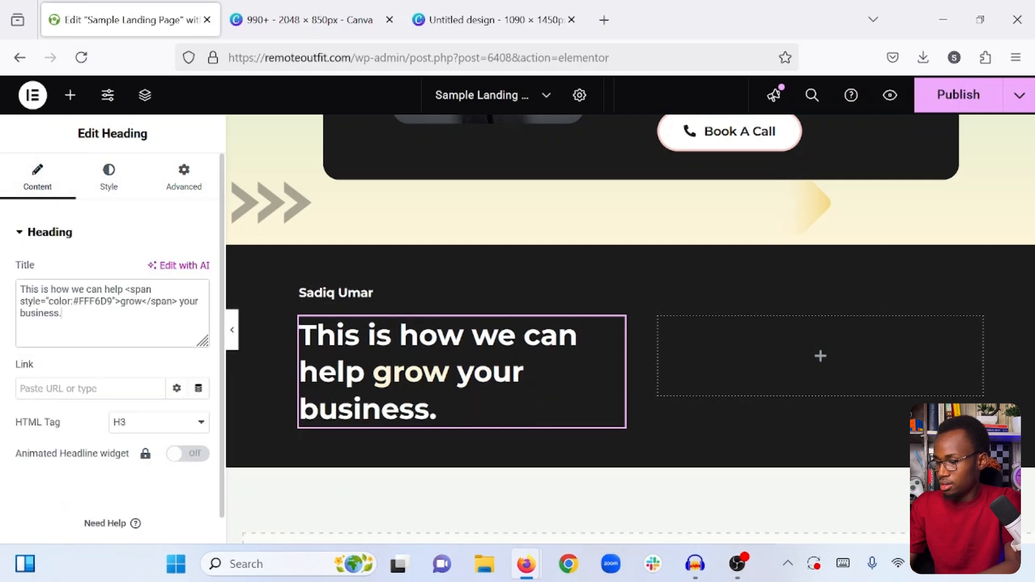
{"action": "key", "text": "ctrl+a"}
{"action": "type", "text": "Bo"}
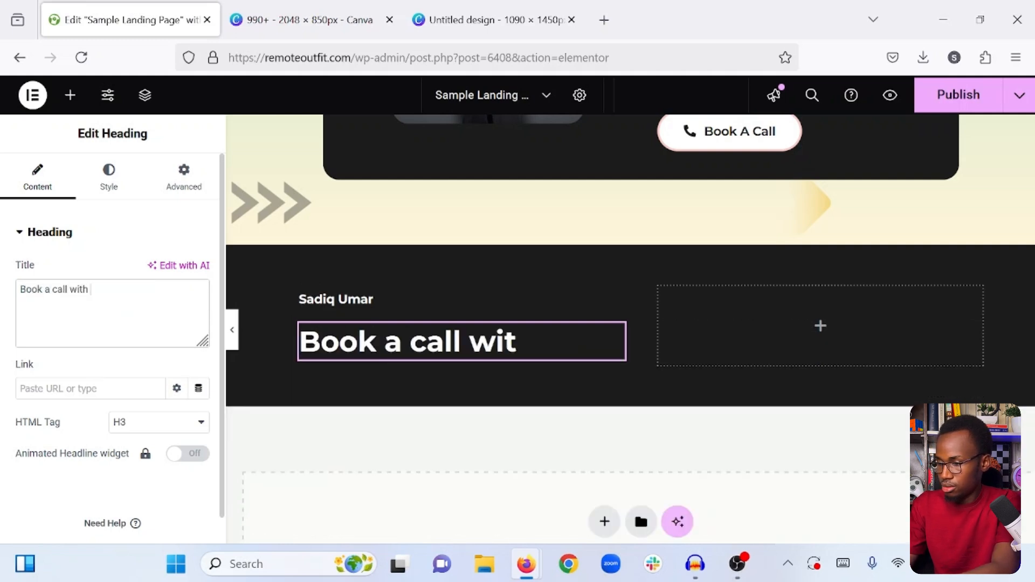
{"action": "type", "text": "et "}
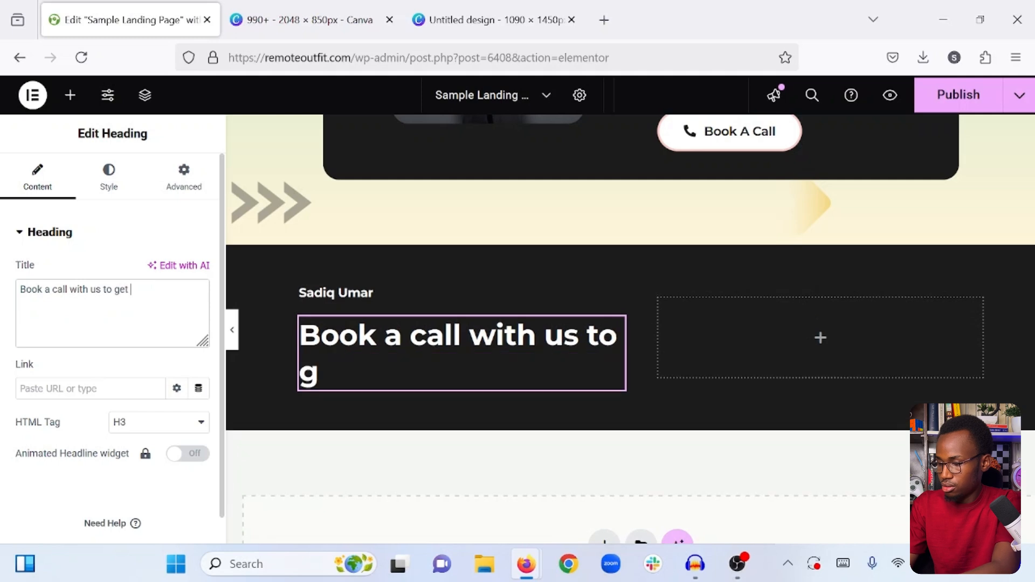
{"action": "type", "text": "started!"}
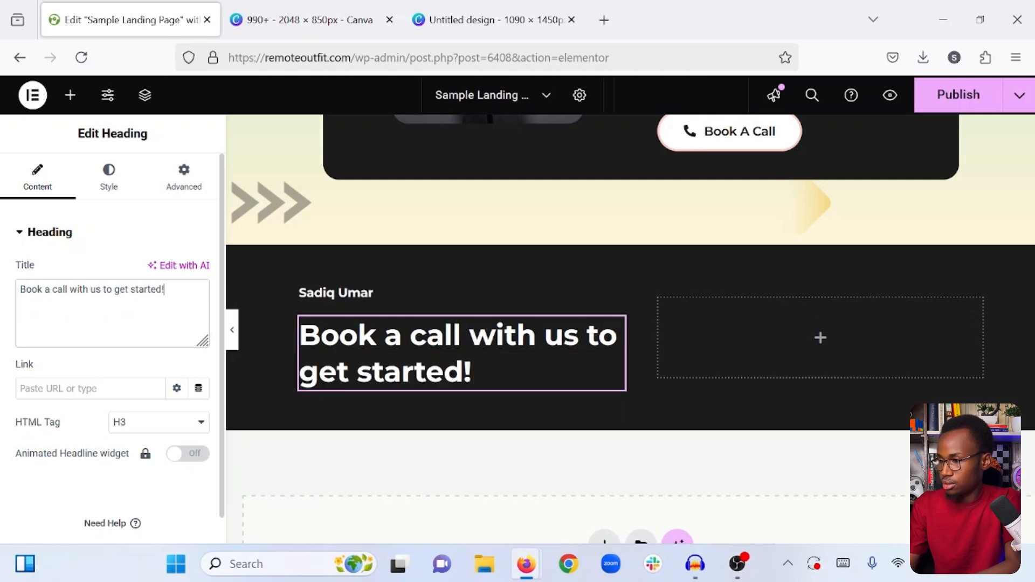
- Change the small heading above it, which holds the author's name, to "Get started now"
{"action": "left_click", "coordinate": [377, 293]}
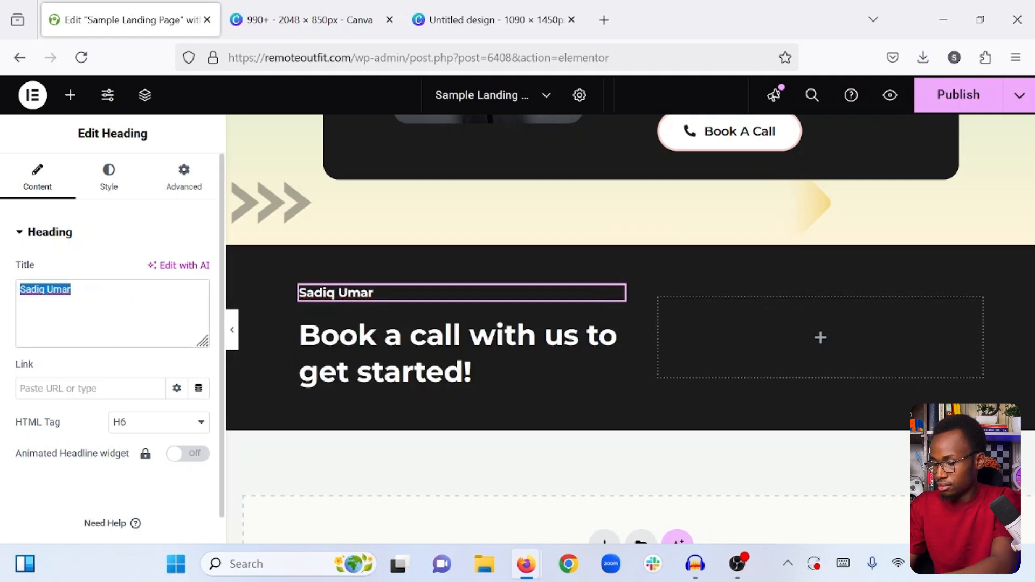
{"action": "type", "text": "Ge"}
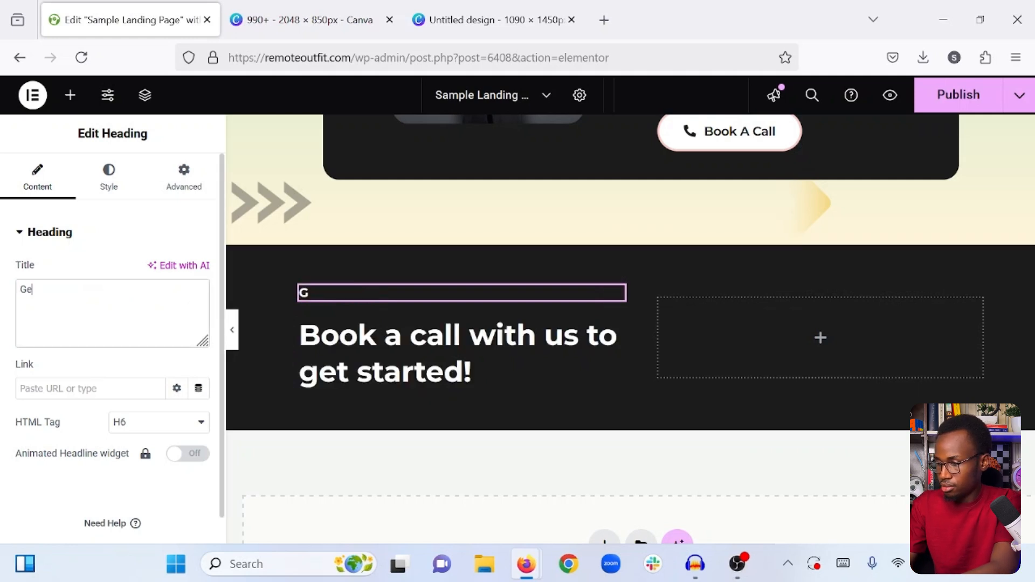
{"action": "type", "text": "t started now"}
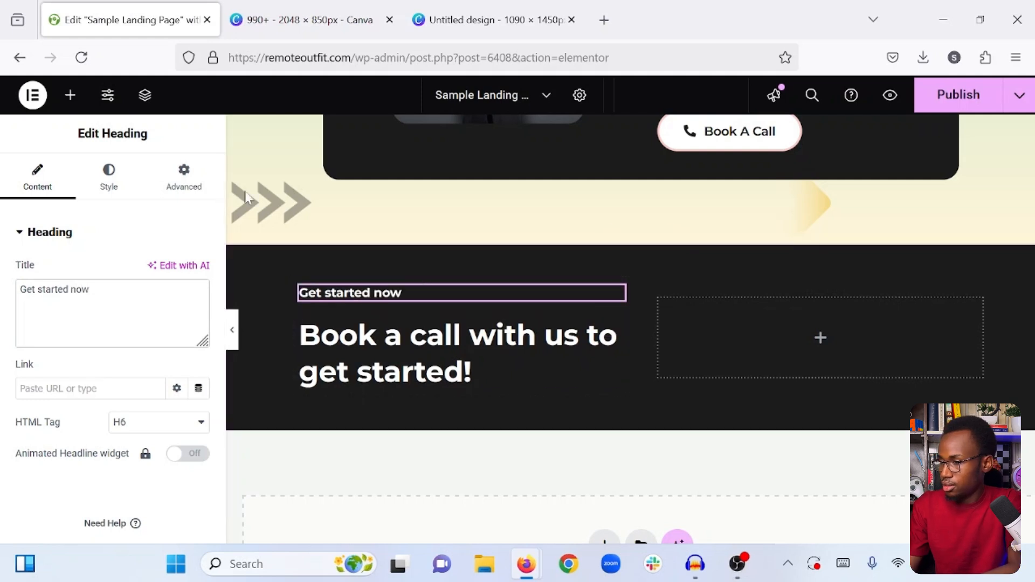
- Copy the Book A Call button from the testimonial box and paste it into the empty second inner container of the dark section
{"action": "left_click", "coordinate": [816, 340]}
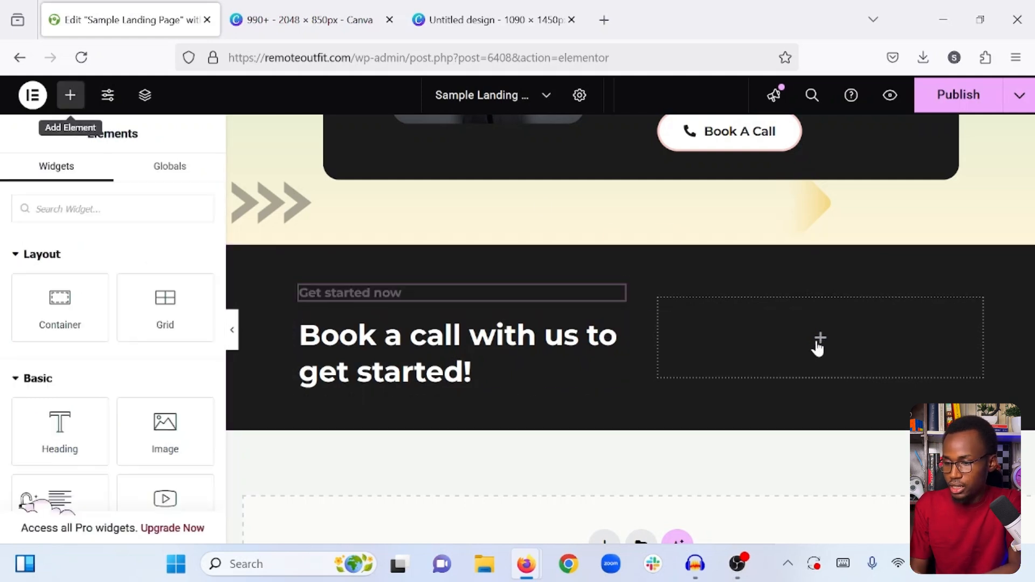
{"action": "scroll", "coordinate": [813, 342], "scroll_direction": "up", "scroll_amount": 2}
{"action": "scroll", "coordinate": [813, 342], "scroll_direction": "down", "scroll_amount": 1}
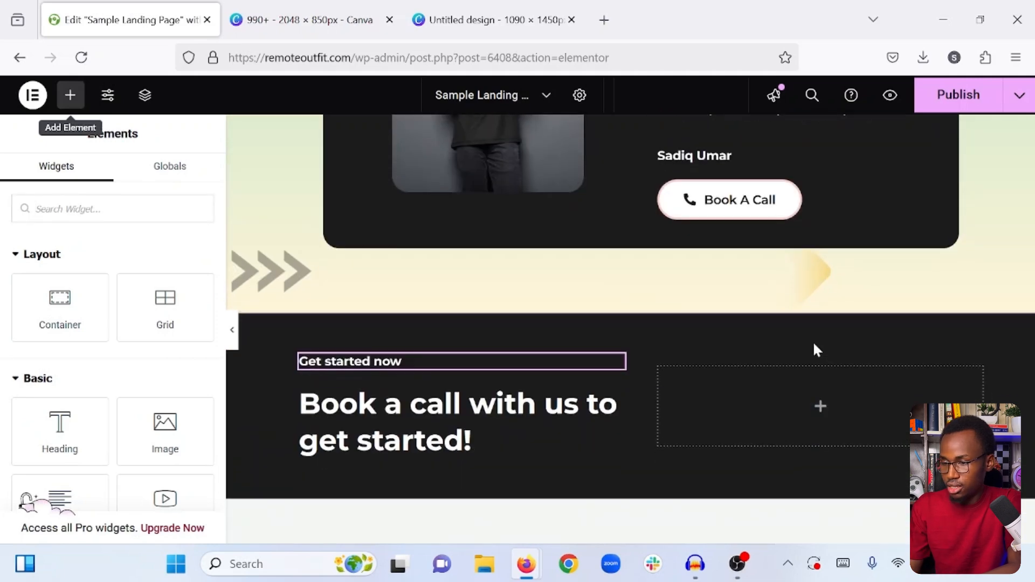
{"action": "right_click", "coordinate": [807, 187]}
{"action": "left_click", "coordinate": [845, 249]}
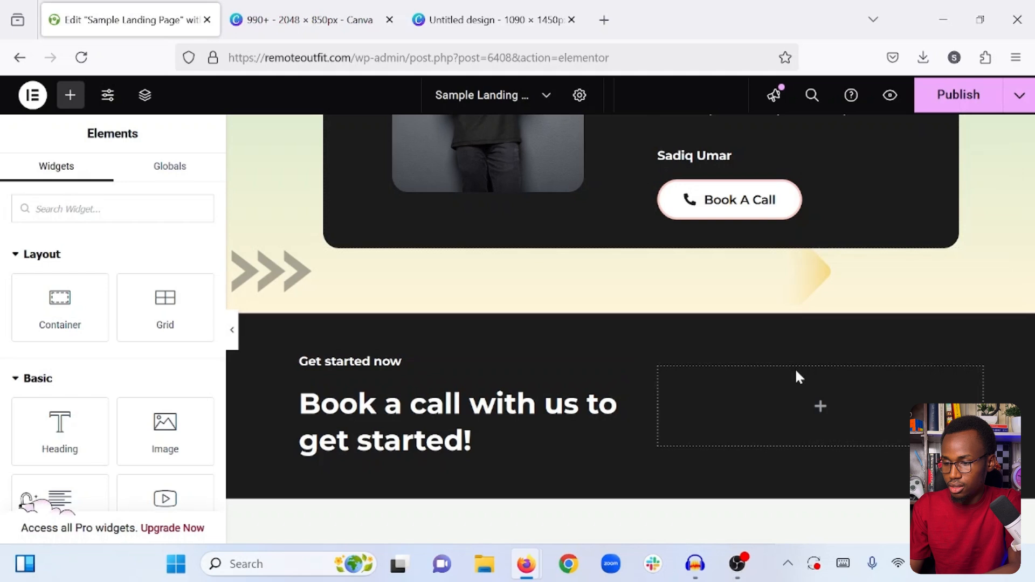
{"action": "right_click", "coordinate": [818, 411]}
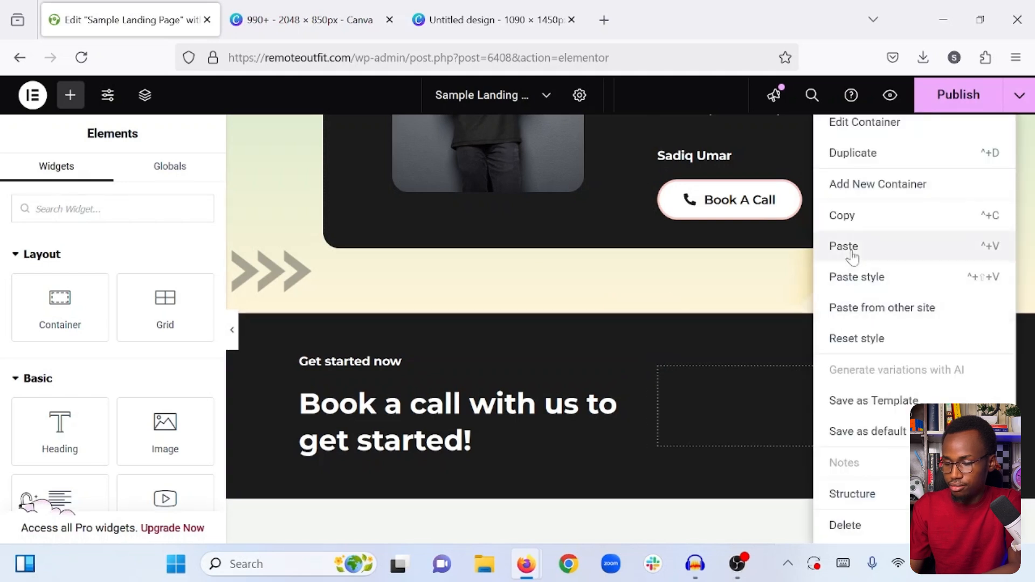
{"action": "left_click", "coordinate": [847, 248]}
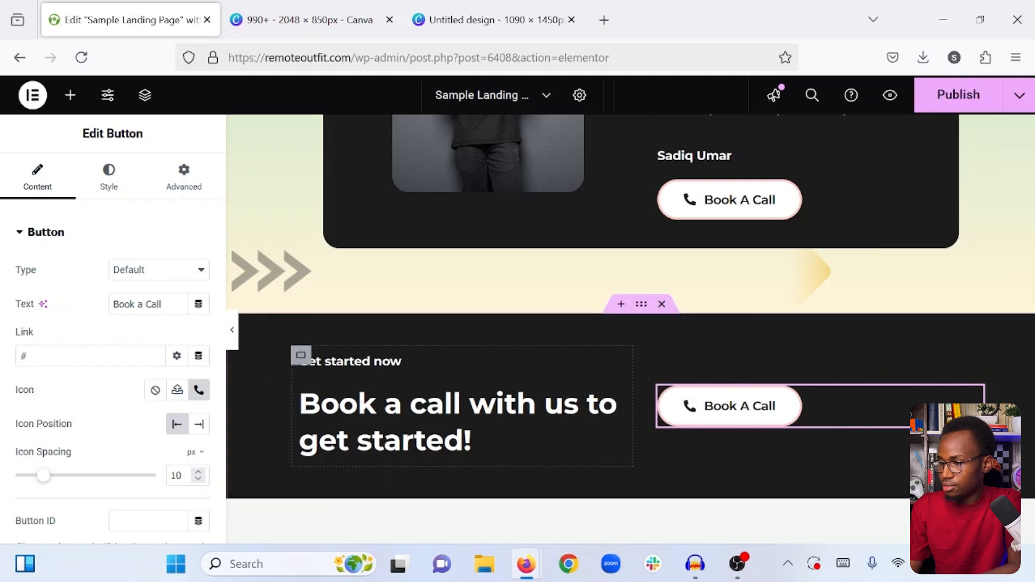
- Center the pasted Book A Call button and set its container's width to 40%
{"action": "left_click", "coordinate": [969, 105]}
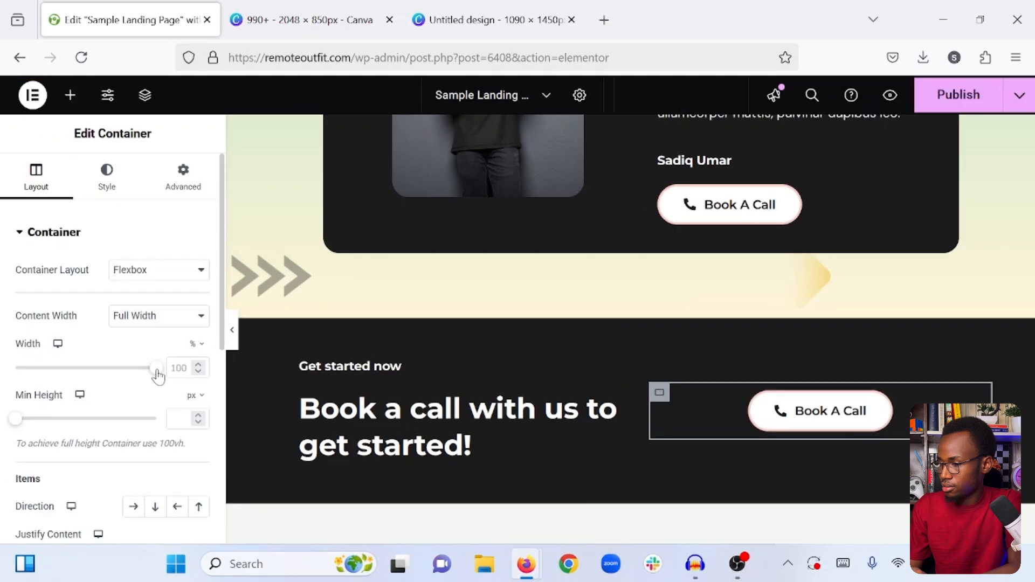
{"action": "left_click_drag", "start_coordinate": [143, 379], "coordinate": [76, 378]}
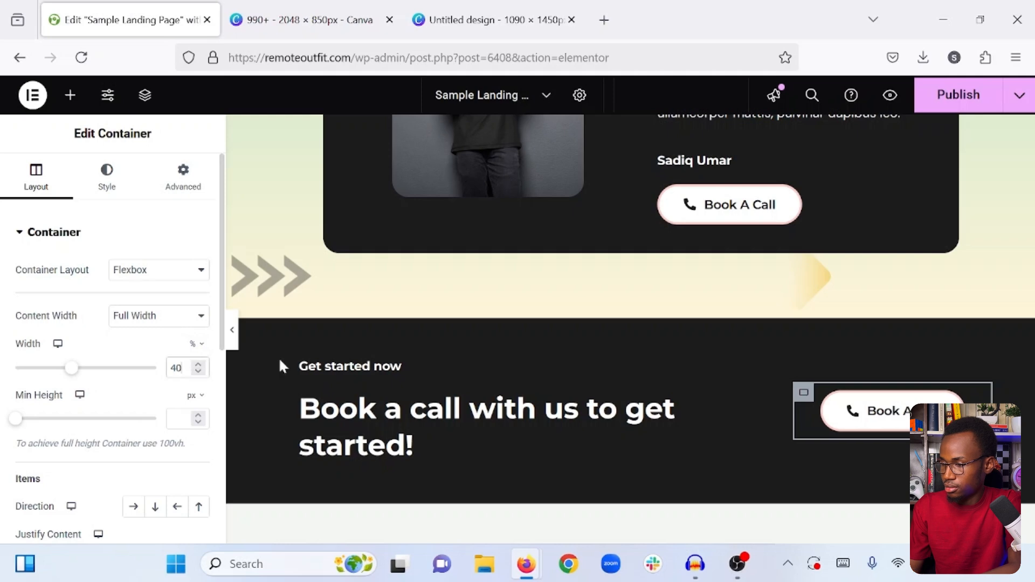
{"action": "left_click", "coordinate": [301, 360]}
- Publish the landing page and open its live version
{"action": "left_click", "coordinate": [233, 334]}
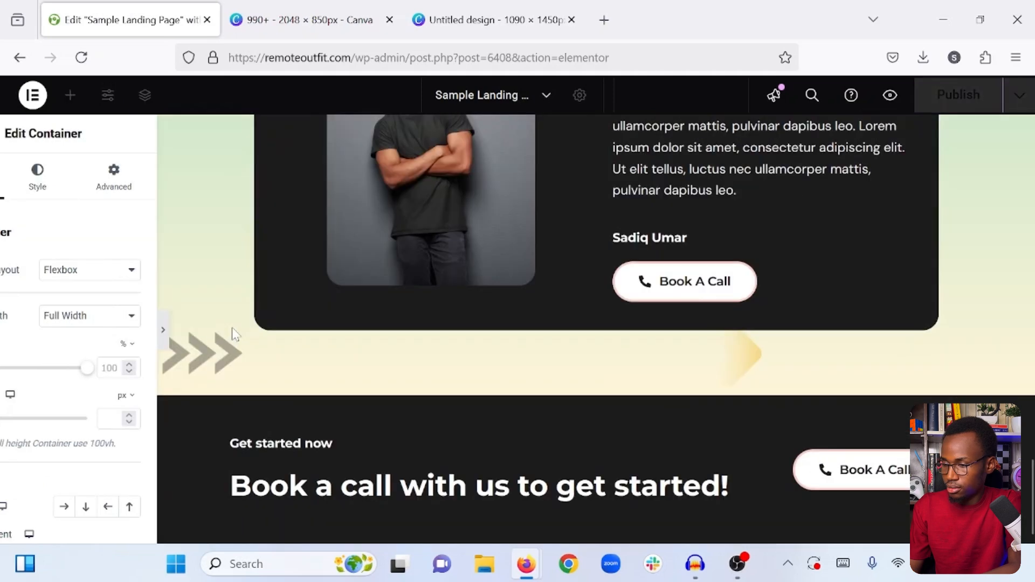
{"action": "scroll", "coordinate": [406, 386], "scroll_direction": "down", "scroll_amount": 1}
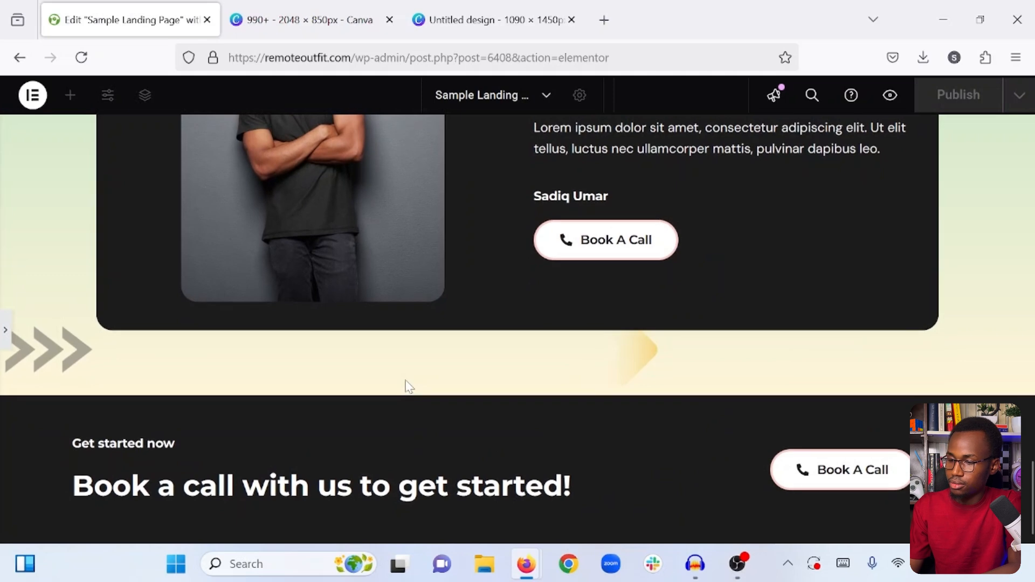
{"action": "scroll", "coordinate": [405, 386], "scroll_direction": "up", "scroll_amount": 15}
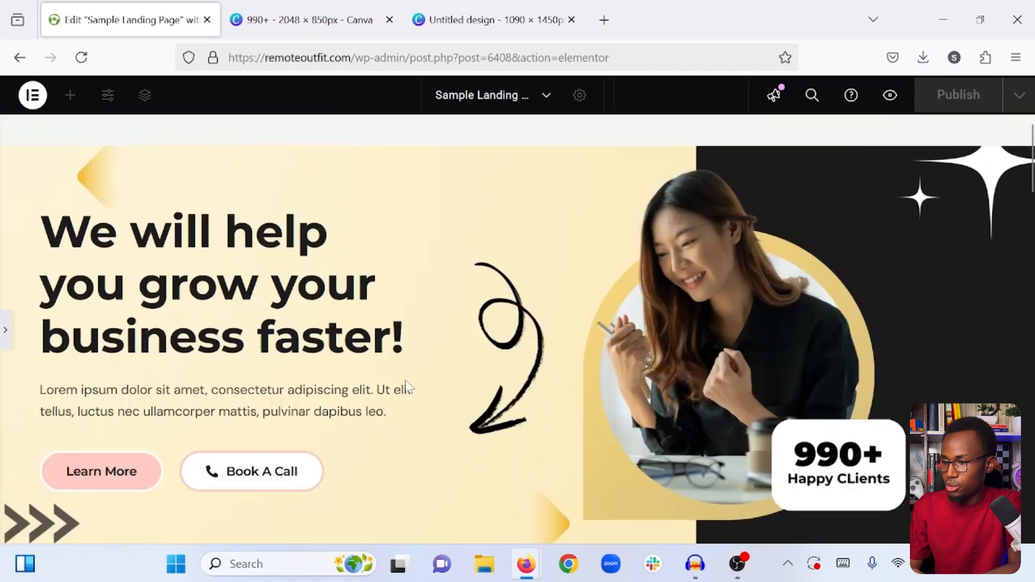
{"action": "left_click", "coordinate": [6, 317]}
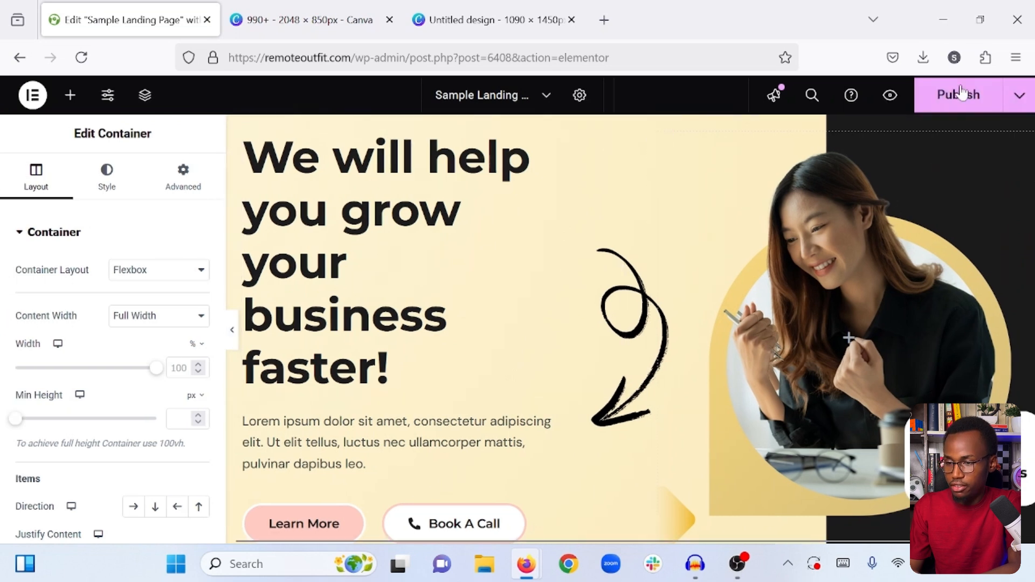
{"action": "left_click", "coordinate": [961, 92]}
{"action": "left_click", "coordinate": [1022, 96]}
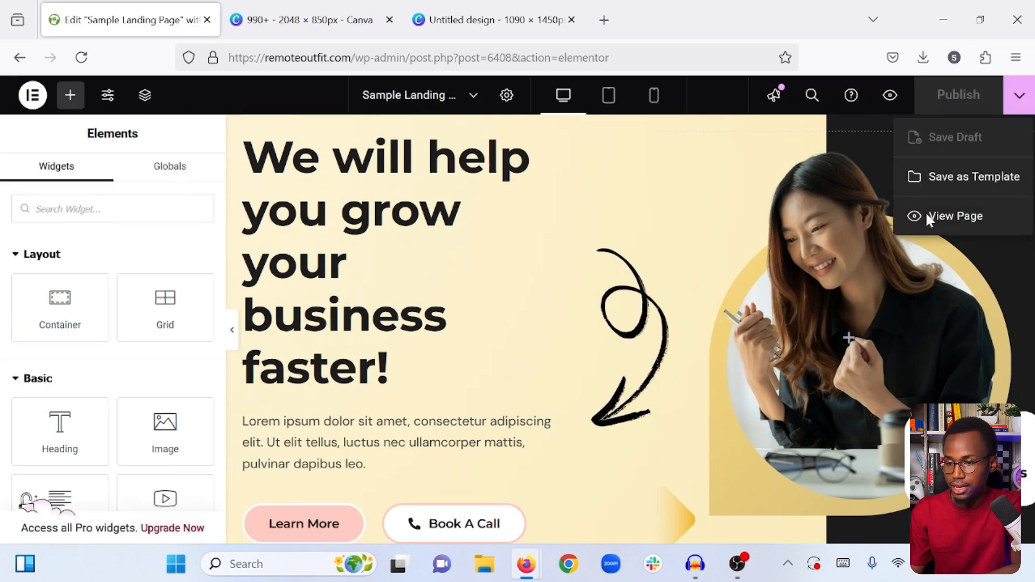
{"action": "left_click", "coordinate": [956, 217]}
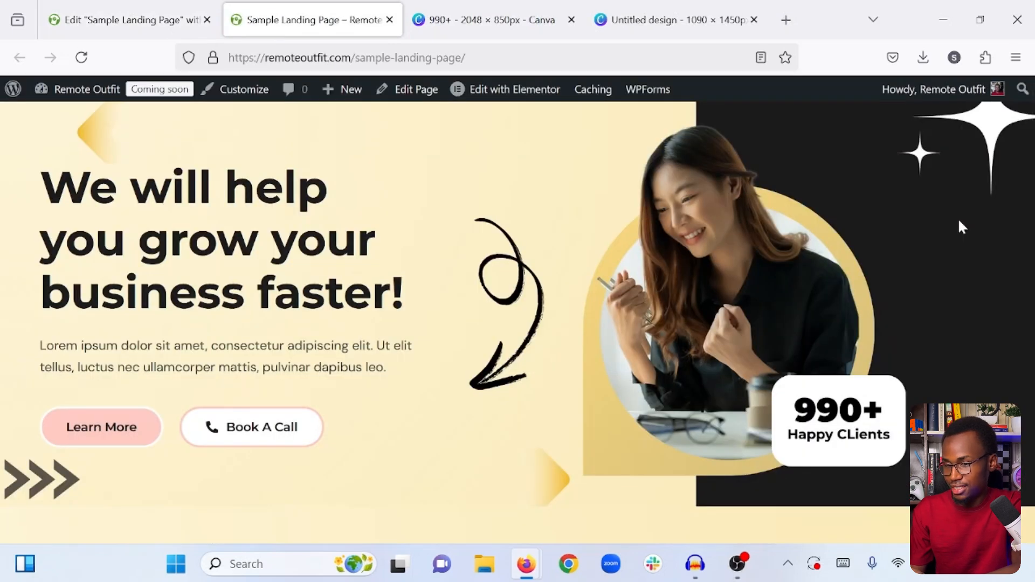
- Review the published landing page from the hero section down to the dark call-to-action section and back
{"action": "scroll", "coordinate": [959, 217], "scroll_direction": "down", "scroll_amount": 2}
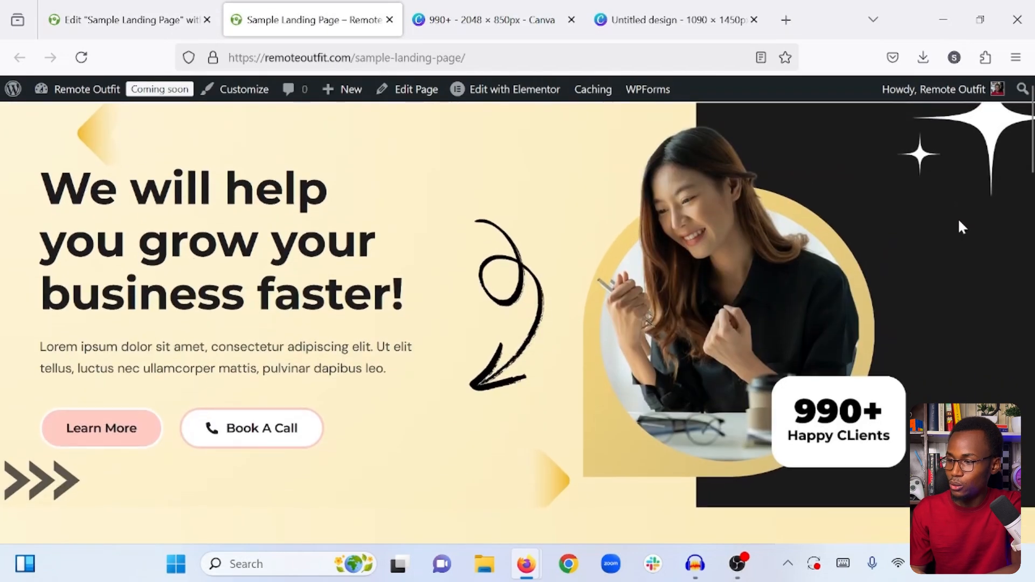
{"action": "scroll", "coordinate": [959, 222], "scroll_direction": "down", "scroll_amount": 9}
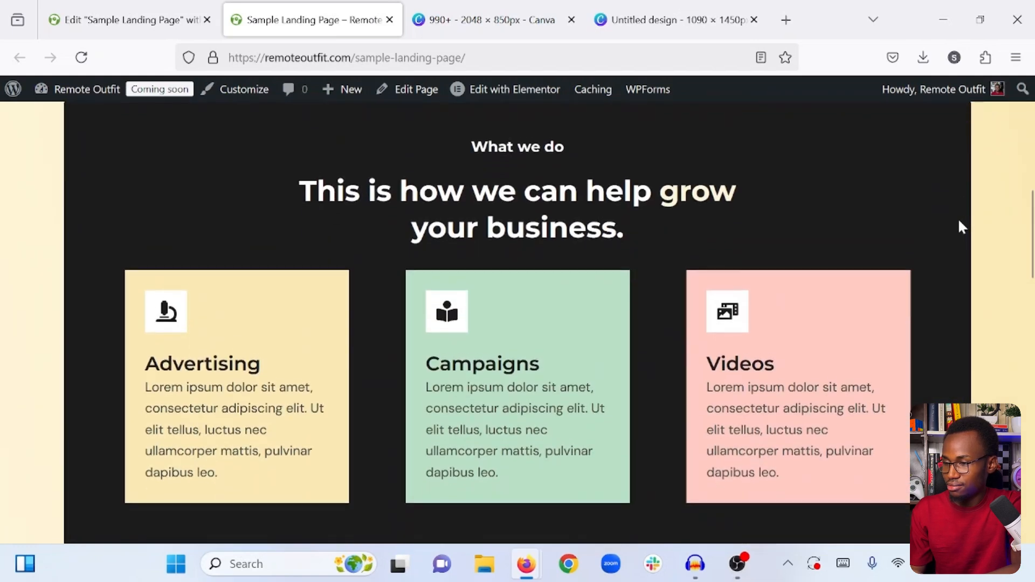
{"action": "scroll", "coordinate": [959, 224], "scroll_direction": "down", "scroll_amount": 12}
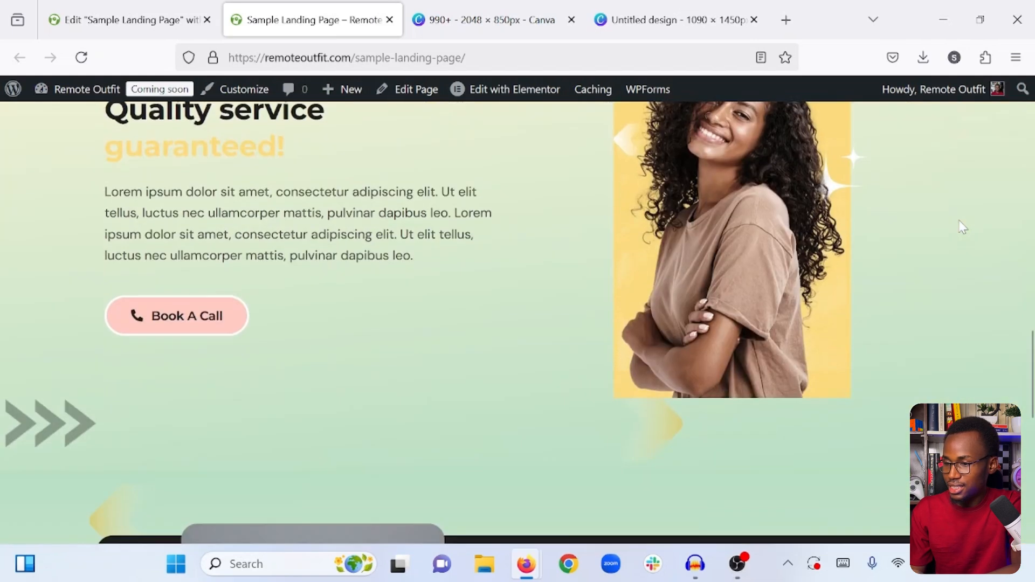
{"action": "scroll", "coordinate": [963, 226], "scroll_direction": "down", "scroll_amount": 8}
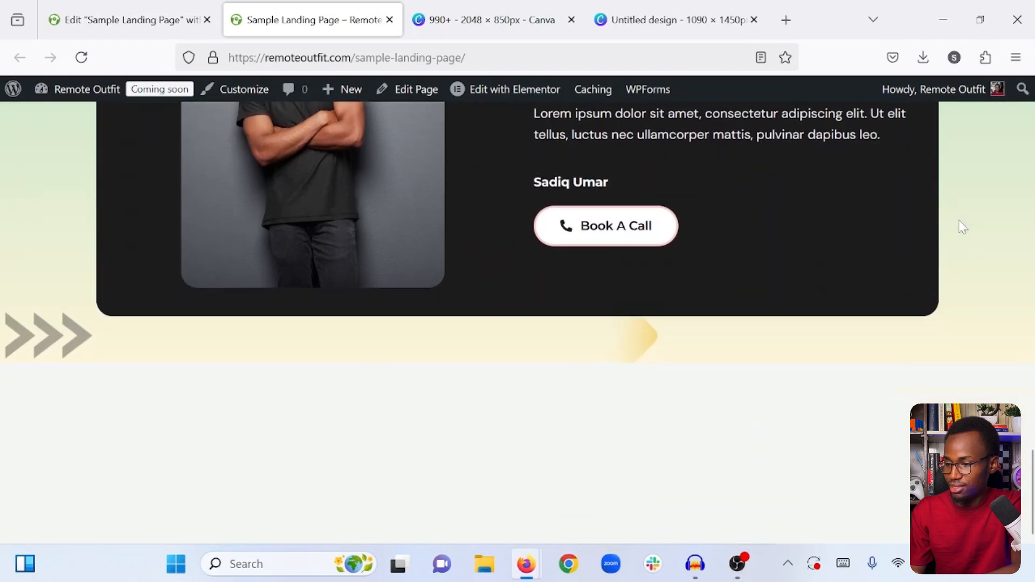
{"action": "scroll", "coordinate": [963, 227], "scroll_direction": "up", "scroll_amount": 9}
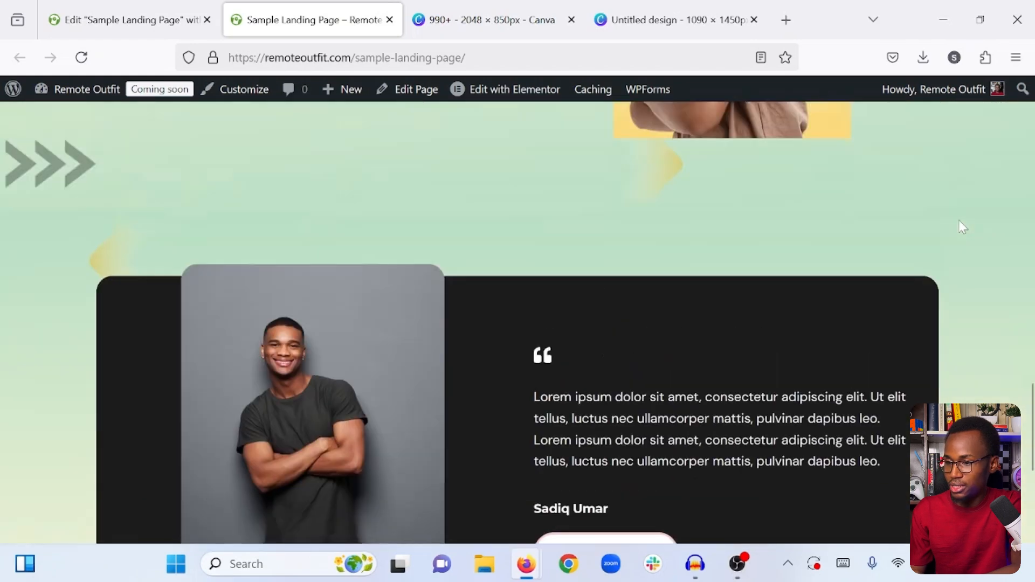
{"action": "scroll", "coordinate": [963, 226], "scroll_direction": "down", "scroll_amount": 10}
{"action": "scroll", "coordinate": [963, 226], "scroll_direction": "up", "scroll_amount": 7}
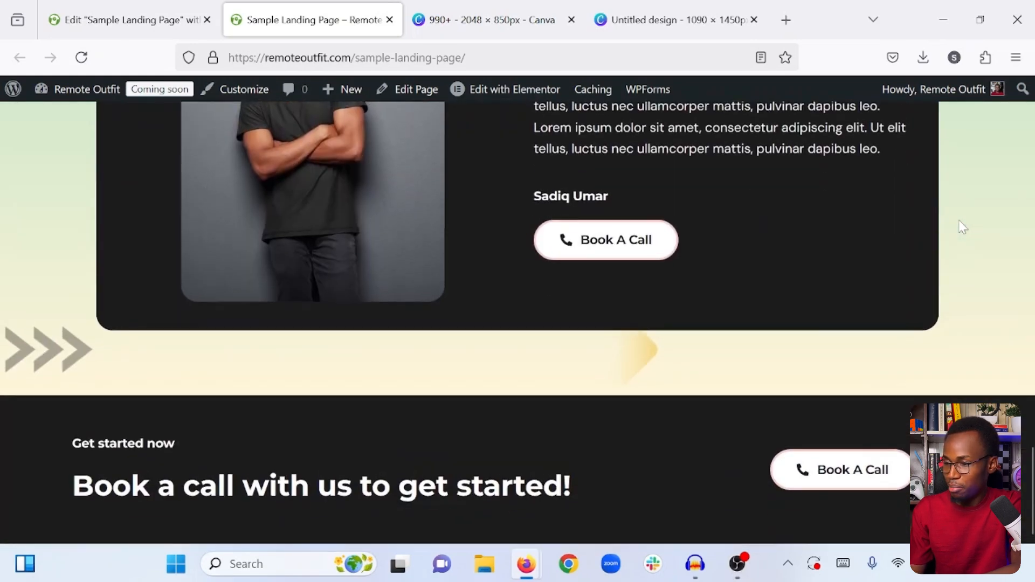
{"action": "scroll", "coordinate": [963, 226], "scroll_direction": "up", "scroll_amount": 18}
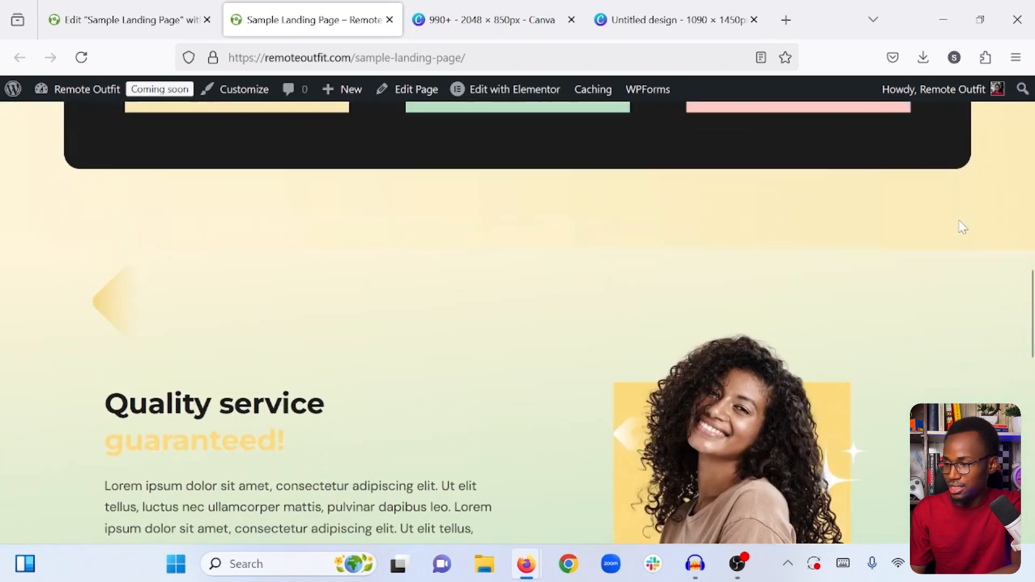
{"action": "scroll", "coordinate": [960, 222], "scroll_direction": "up", "scroll_amount": 11}
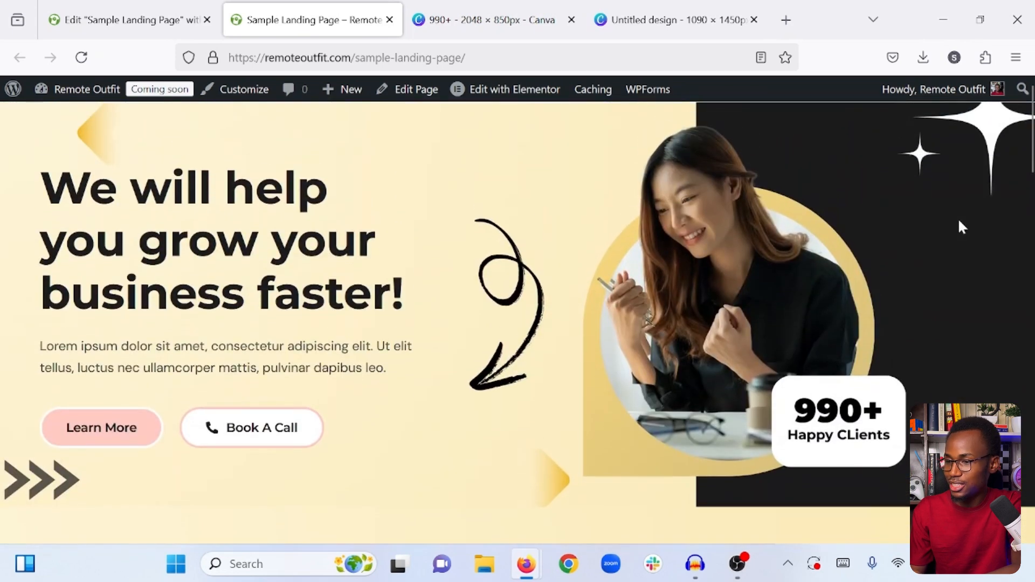